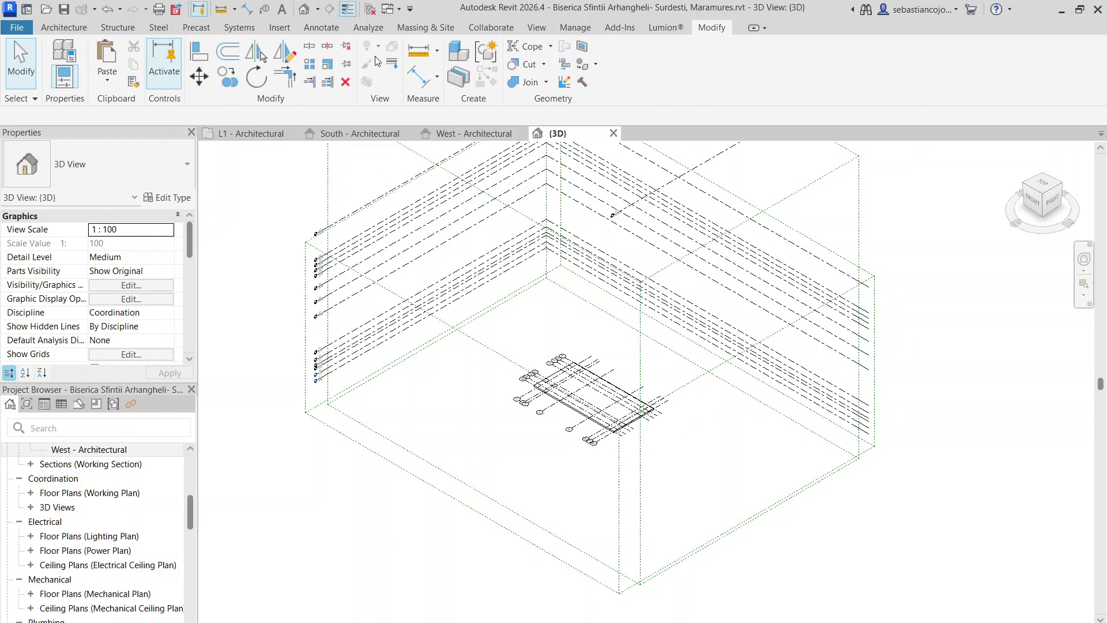
- Open the L1 - Architectural floor plan and bring the building grid into view
left_click(258, 137)
scroll(522, 398, "up", 3)
scroll(522, 398, "up", 4)
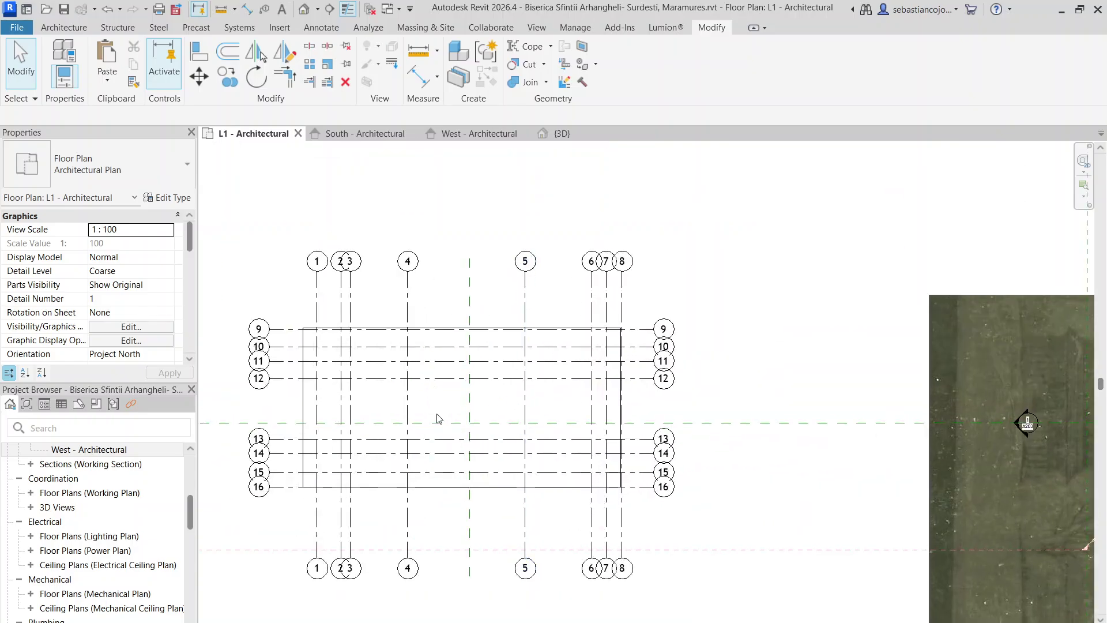
scroll(438, 340, "down", 5)
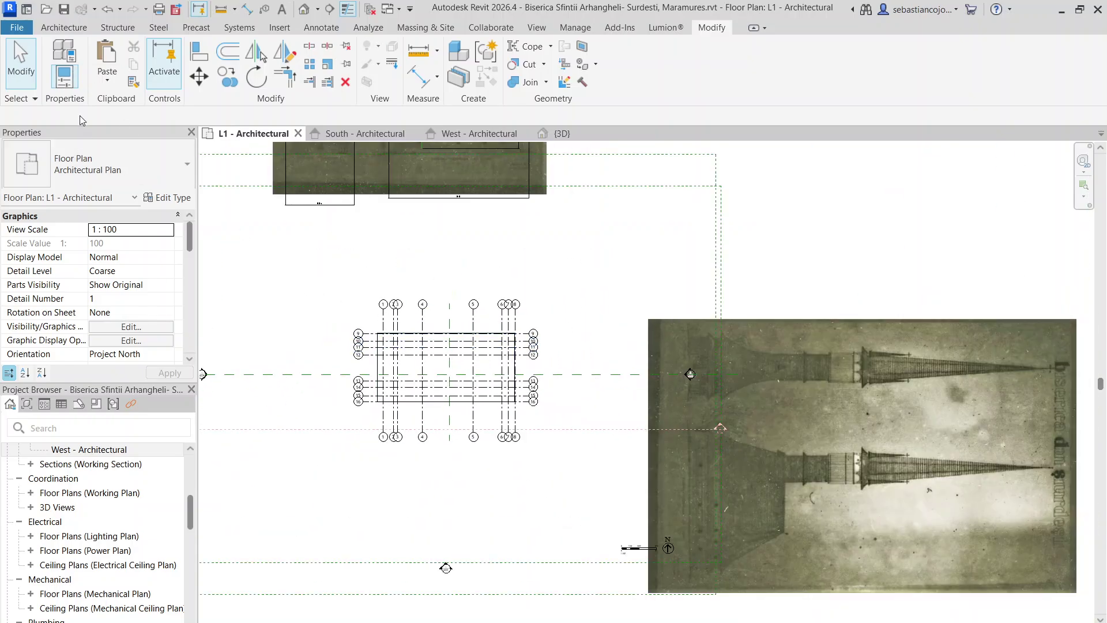
- Start a new in-place model in the Generic Models category, keeping the default name
left_click(81, 31)
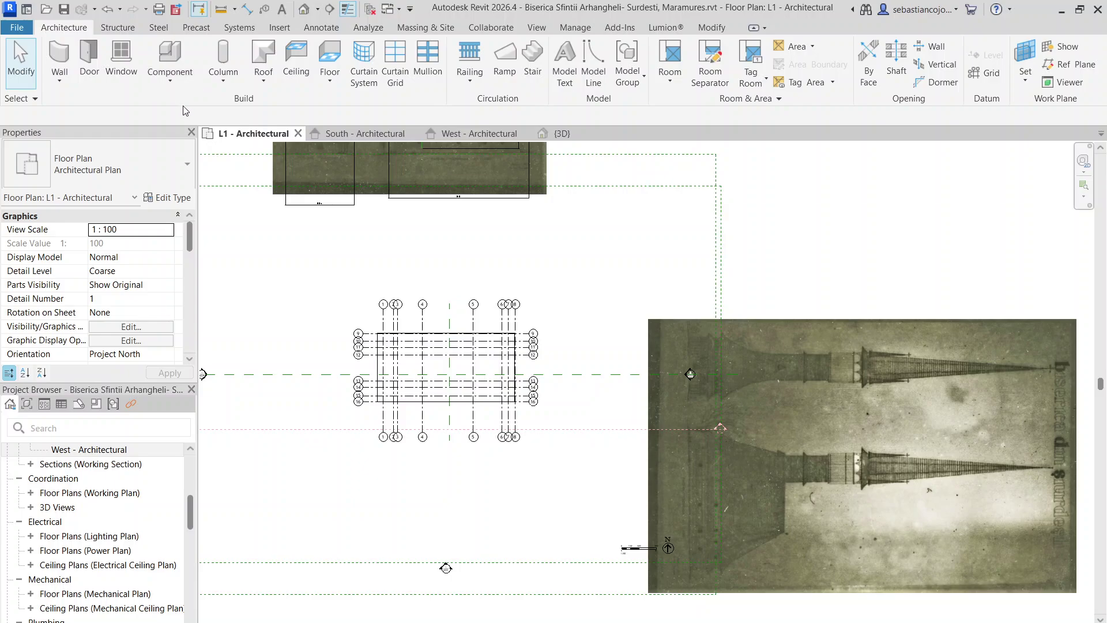
left_click(178, 82)
left_click(178, 136)
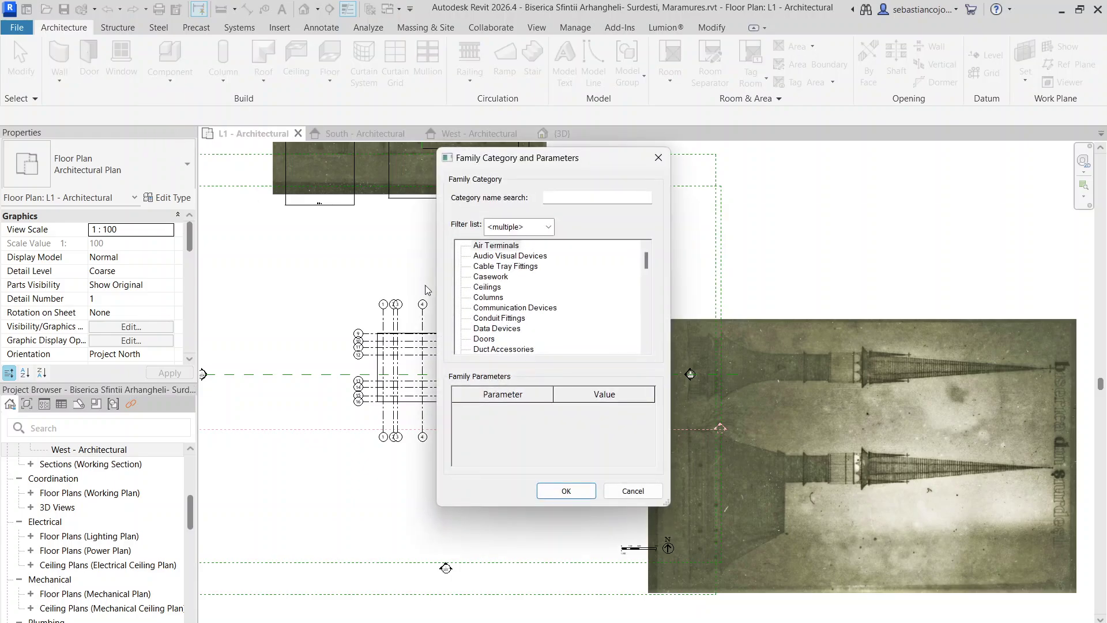
scroll(505, 318, "down", 4)
scroll(505, 318, "down", 5)
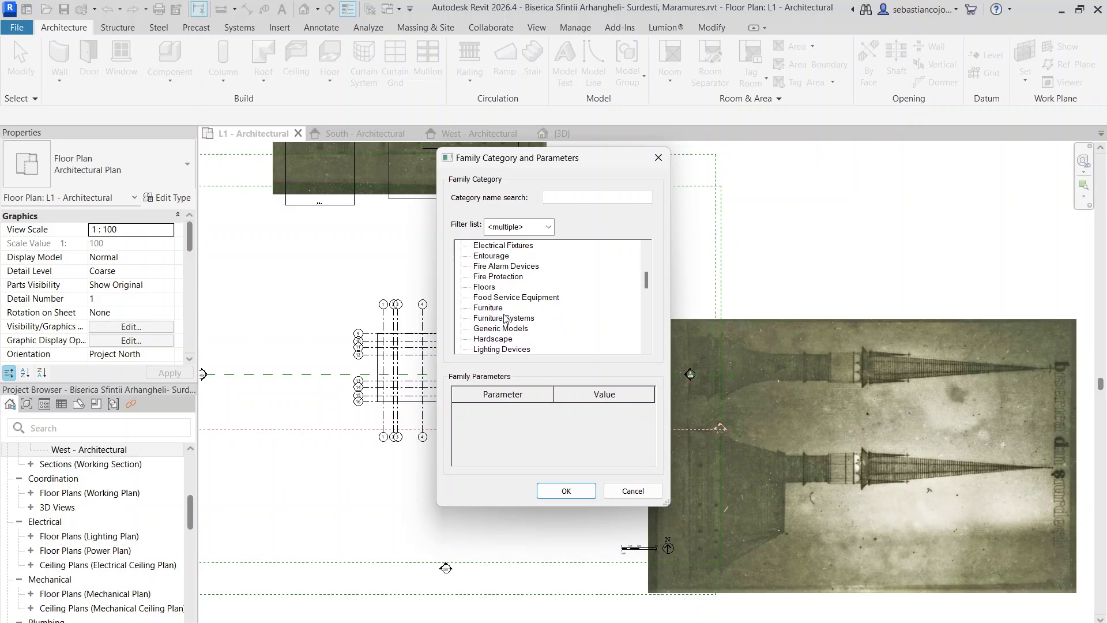
scroll(505, 318, "down", 5)
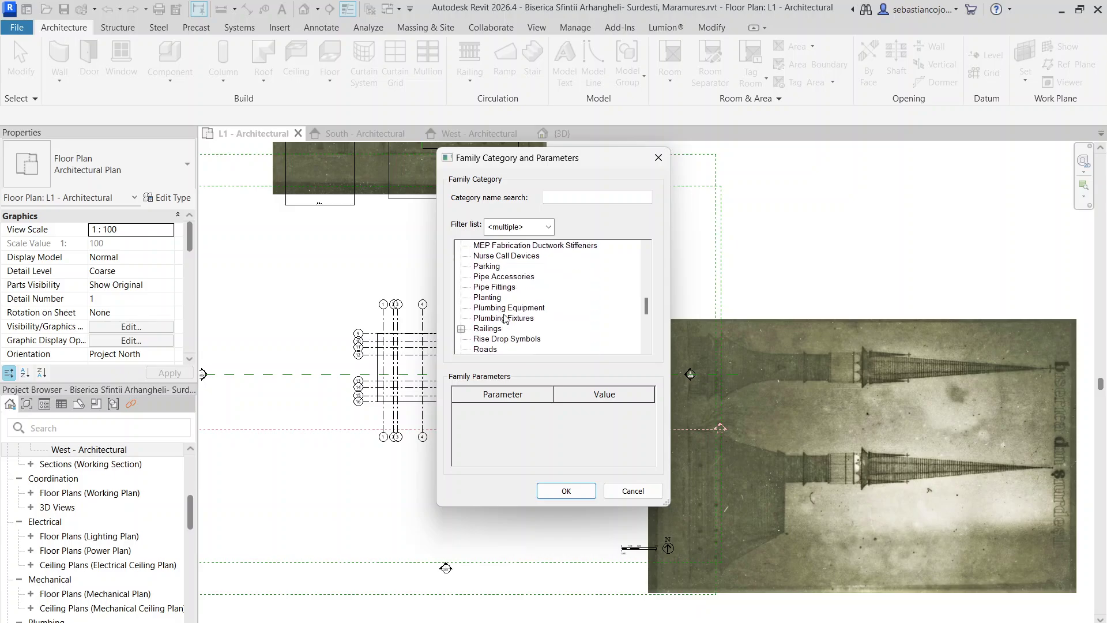
scroll(506, 323, "down", 1)
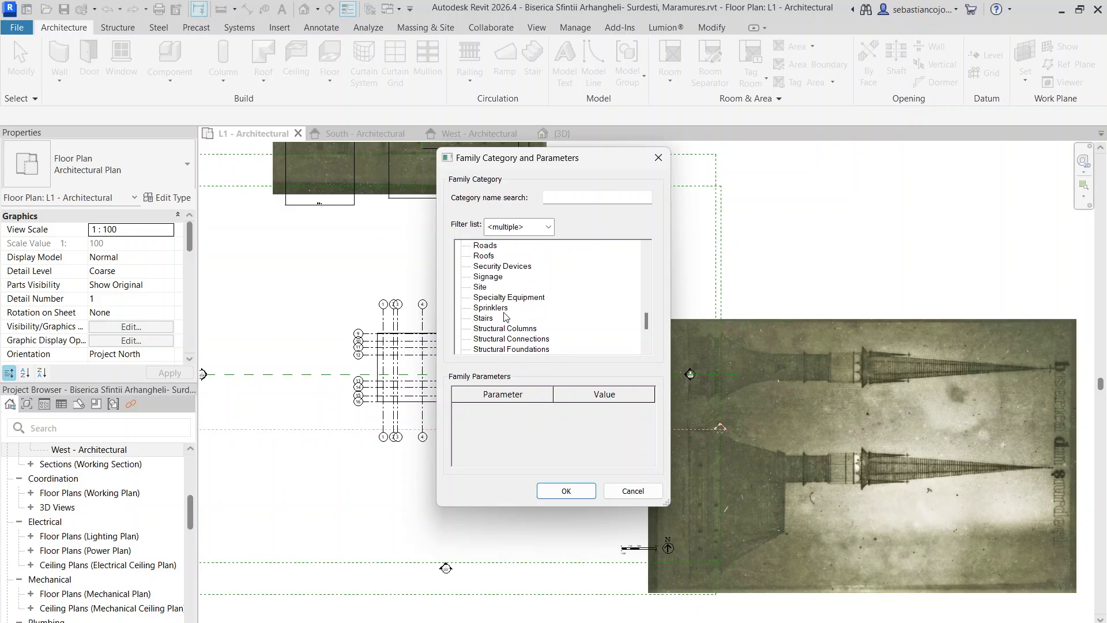
scroll(510, 301, "up", 3)
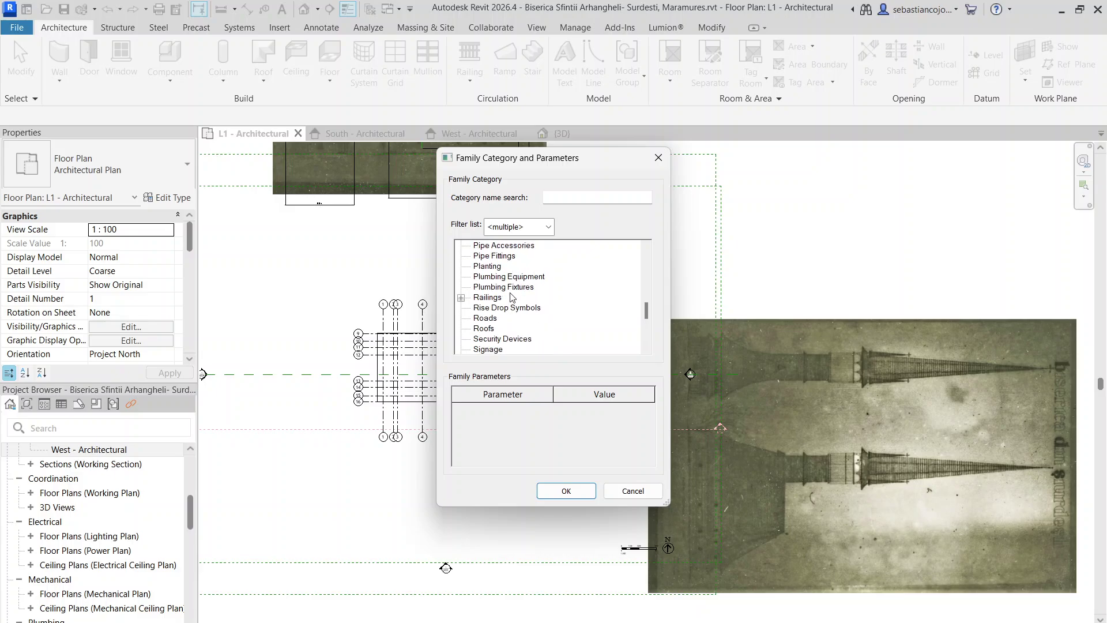
scroll(510, 297, "up", 6)
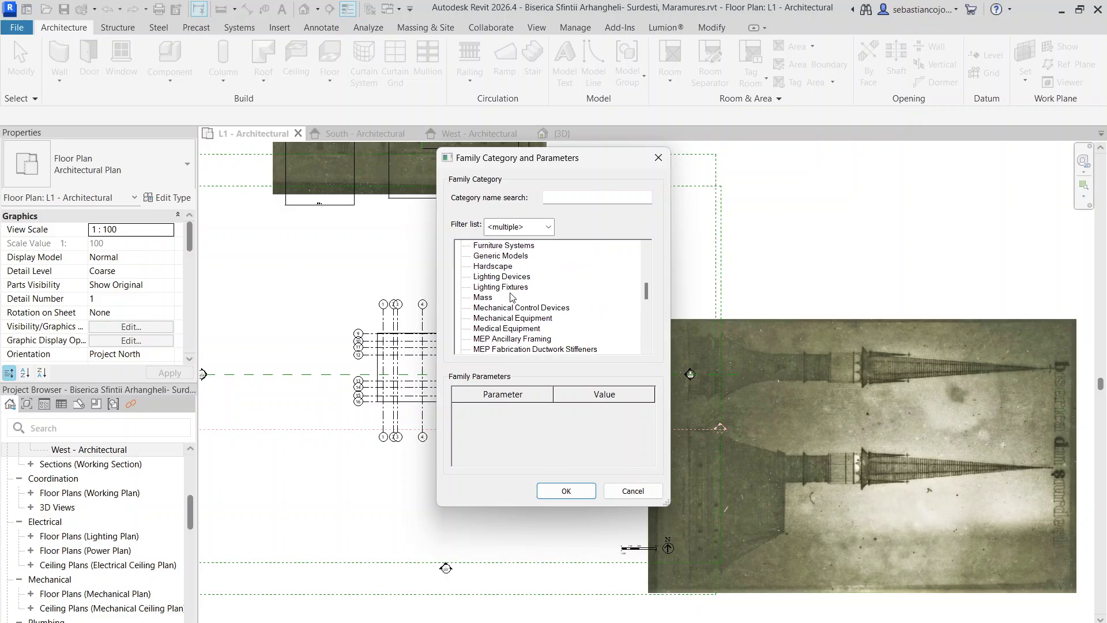
left_click(513, 255)
scroll(510, 262, "up", 1)
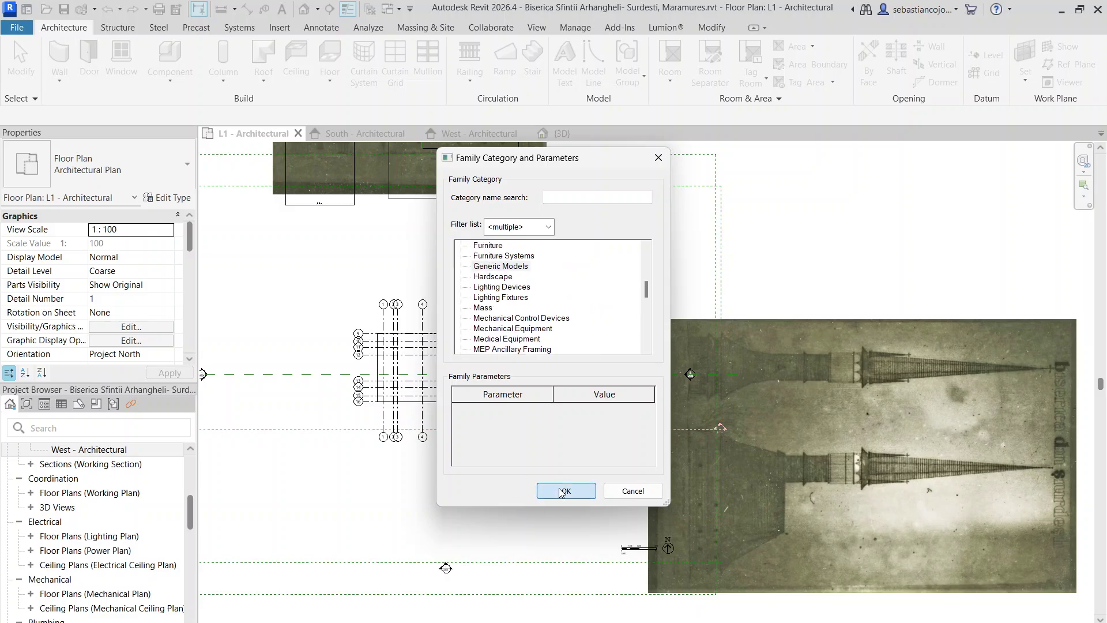
left_click(566, 491)
left_click(567, 355)
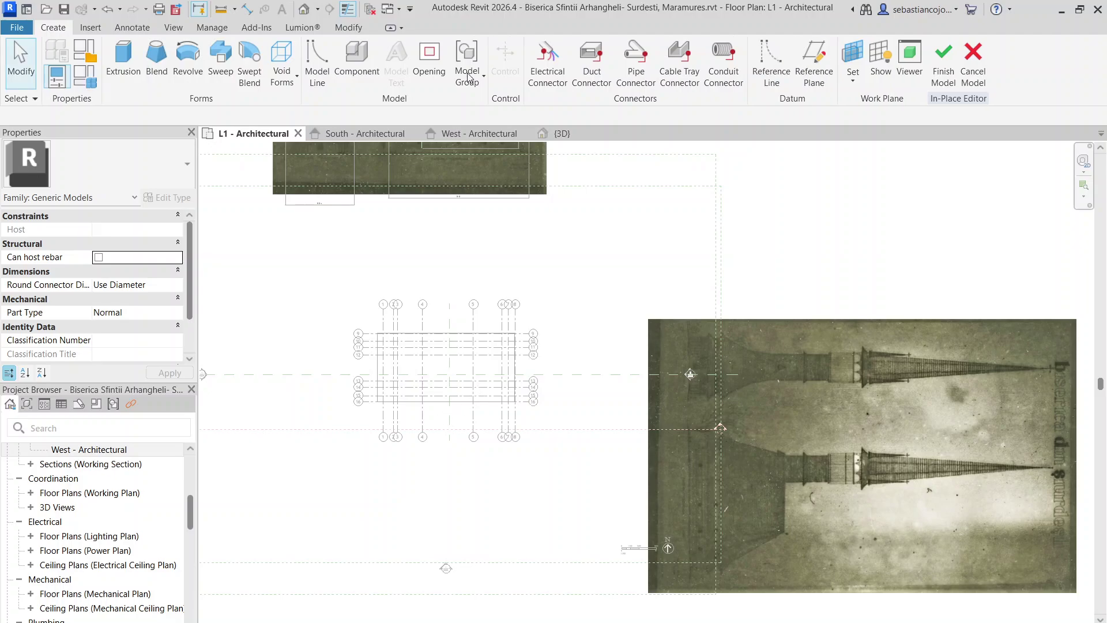
- Sketch an extrusion rectangle from grid intersection 1/9 to 8/16 and extend its left edge to the existing outline, giving a length of 20
left_click(123, 58)
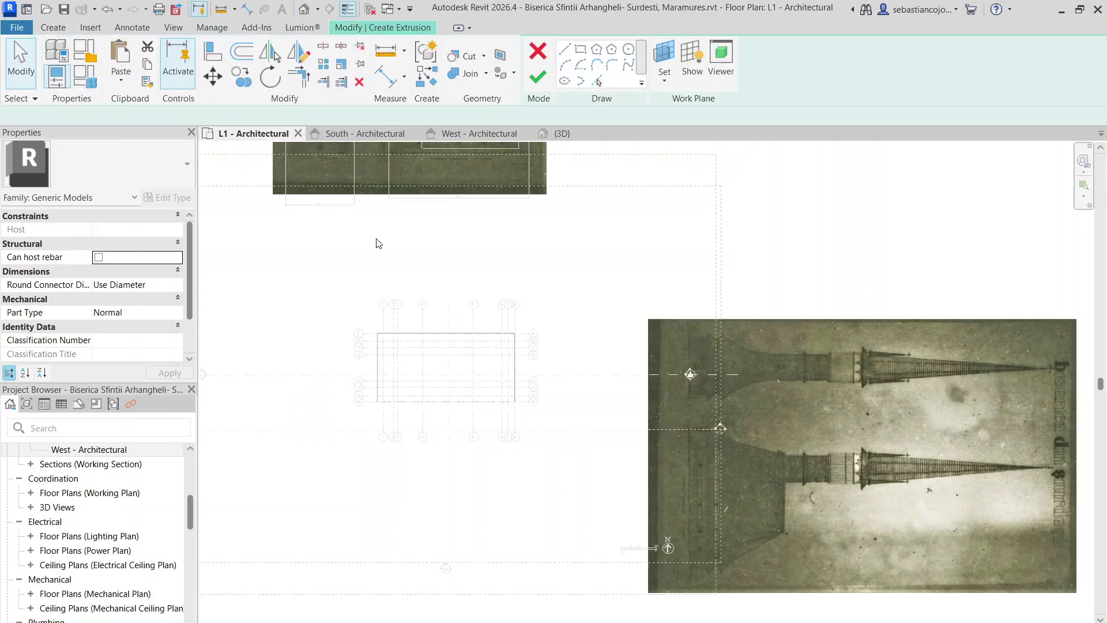
scroll(435, 341, "down", 3)
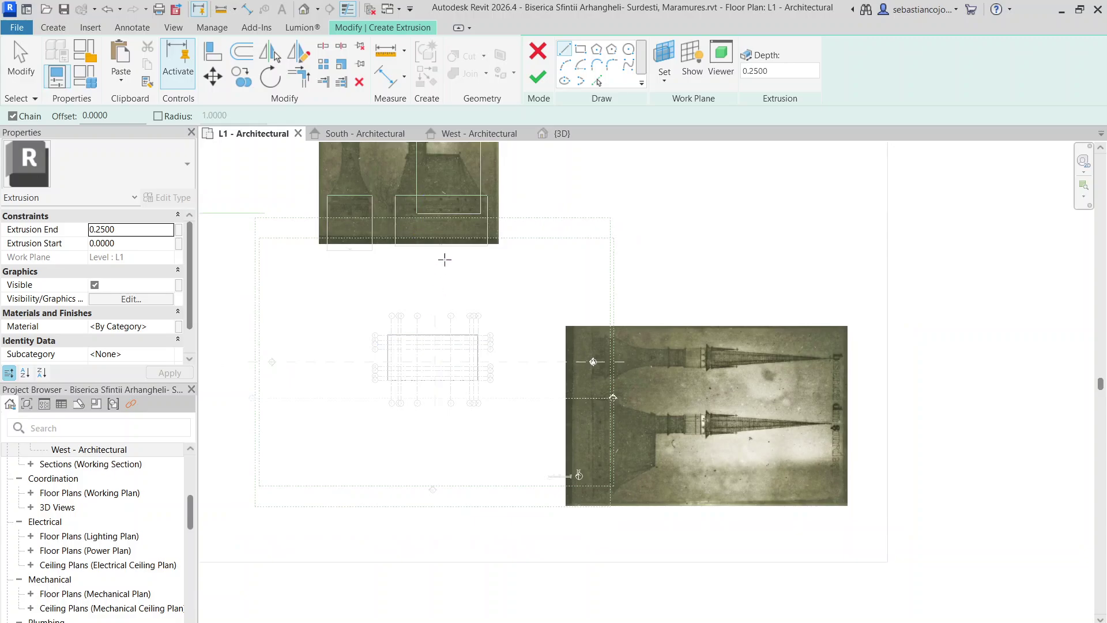
scroll(436, 328, "up", 1)
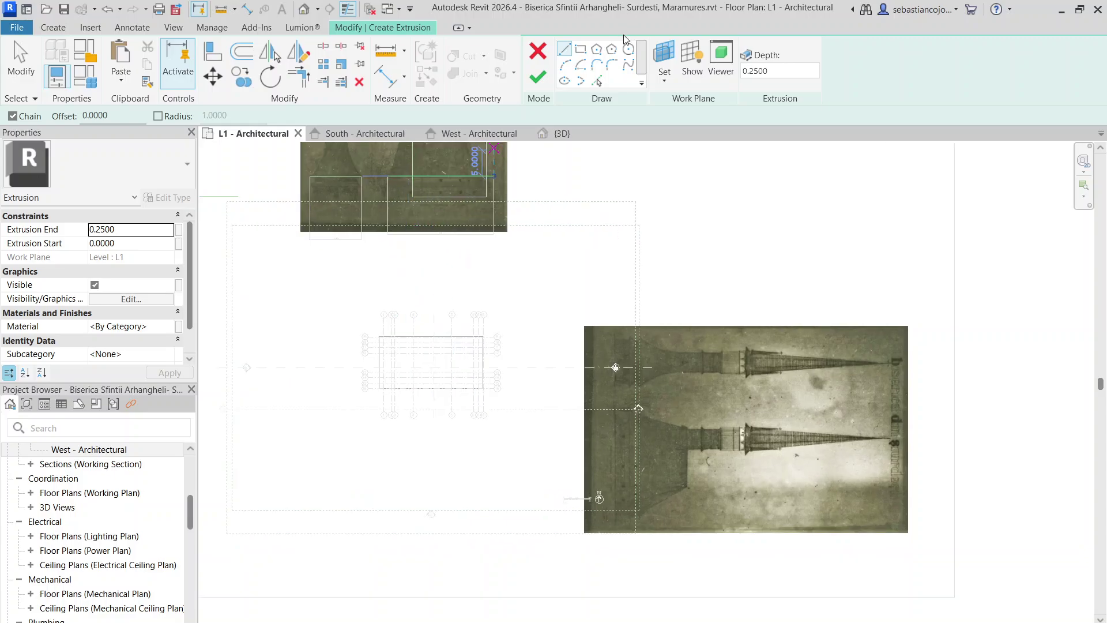
left_click(581, 50)
scroll(387, 286, "up", 5)
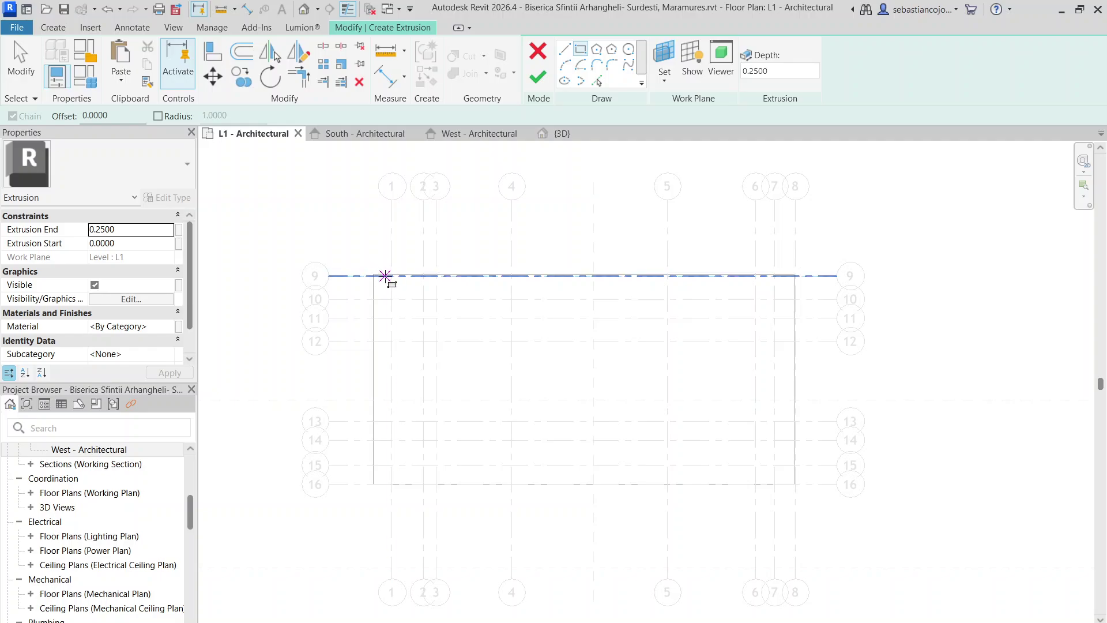
left_click(391, 275)
scroll(640, 445, "down", 2)
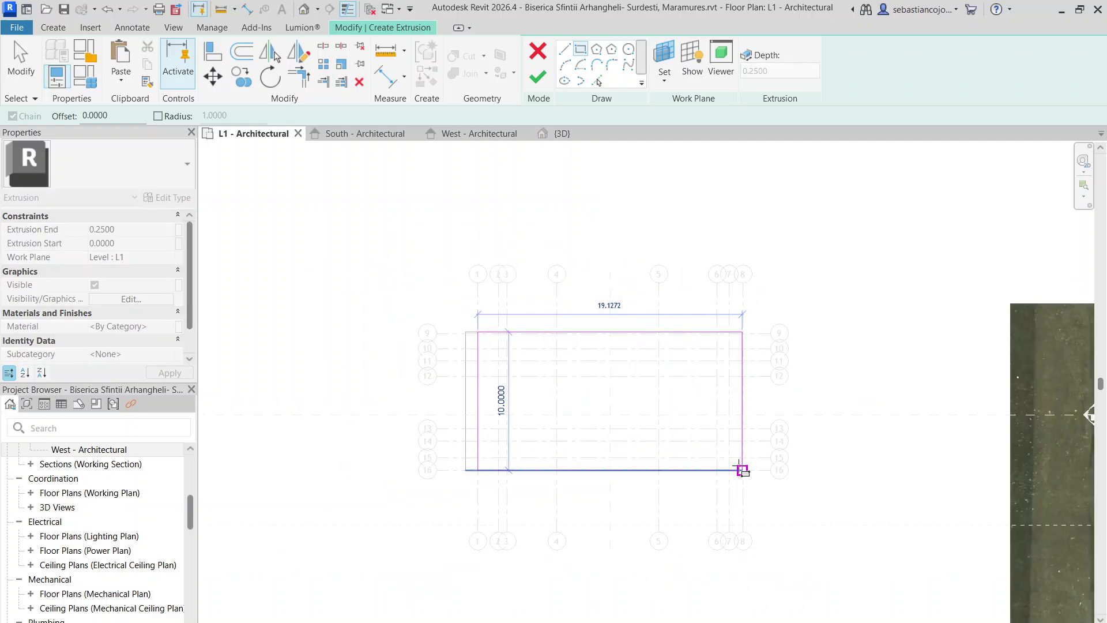
left_click(739, 466)
scroll(444, 436, "down", 2)
middle_click_drag(444, 437, 470, 308)
scroll(470, 308, "up", 3)
key("Escape")
key("Escape")
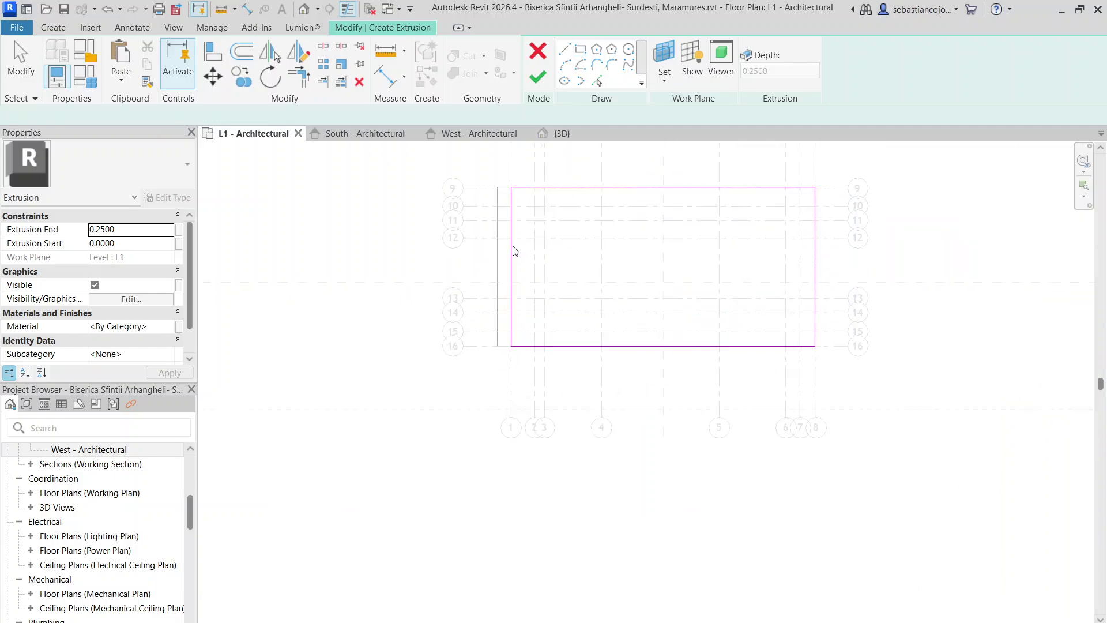
mouse_move(512, 249)
left_mouse_down()
mouse_move(479, 252)
mouse_move(496, 253)
left_mouse_up()
scroll(613, 237, "down", 2)
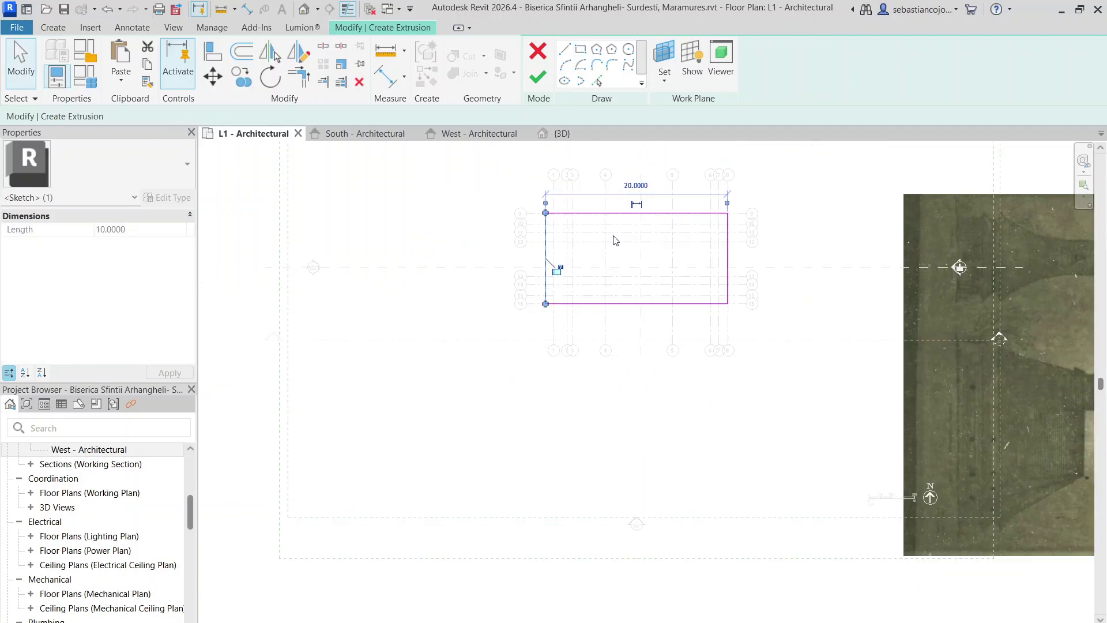
- Compare the rectangular profile in plan with the church elevation images placed around it
middle_click_drag(637, 240, 553, 302)
scroll(583, 317, "down", 2)
scroll(587, 173, "up", 4)
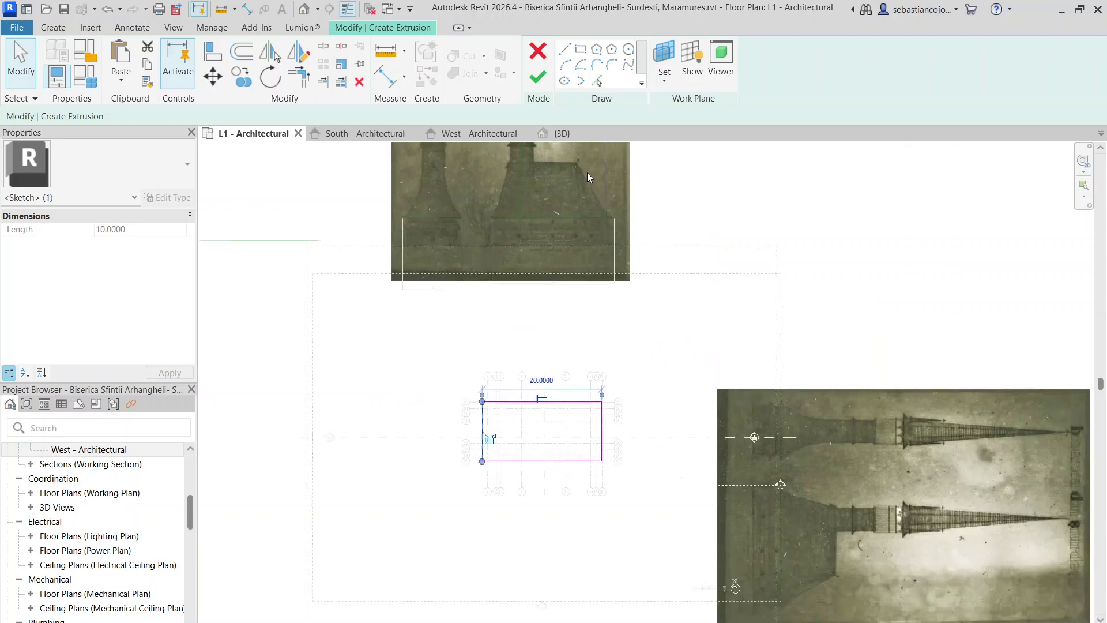
scroll(588, 213, "down", 4)
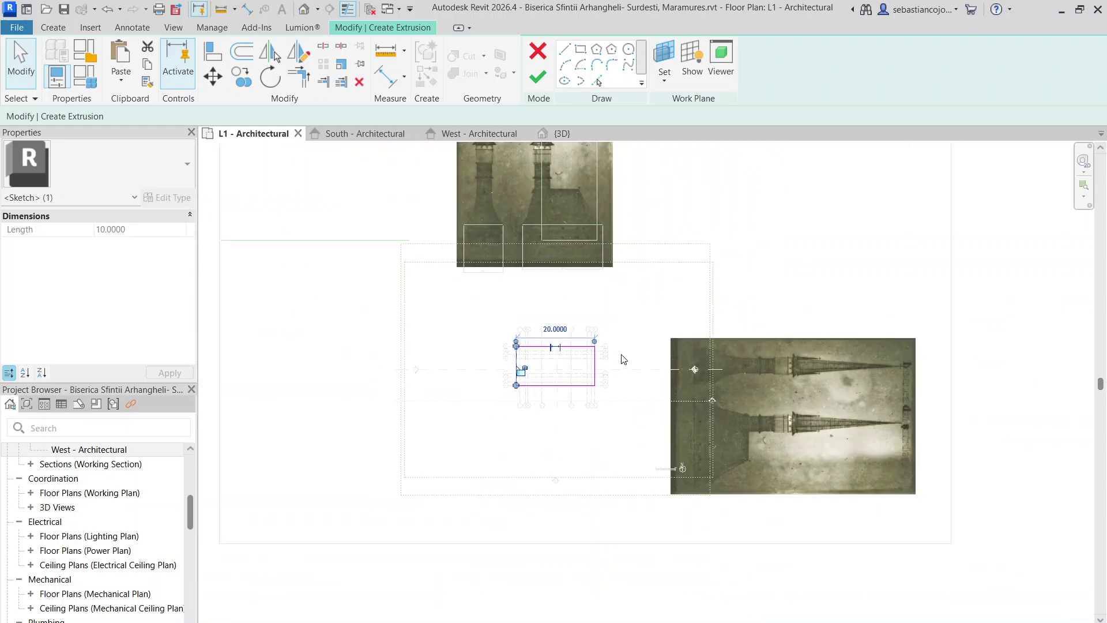
scroll(649, 287, "up", 3)
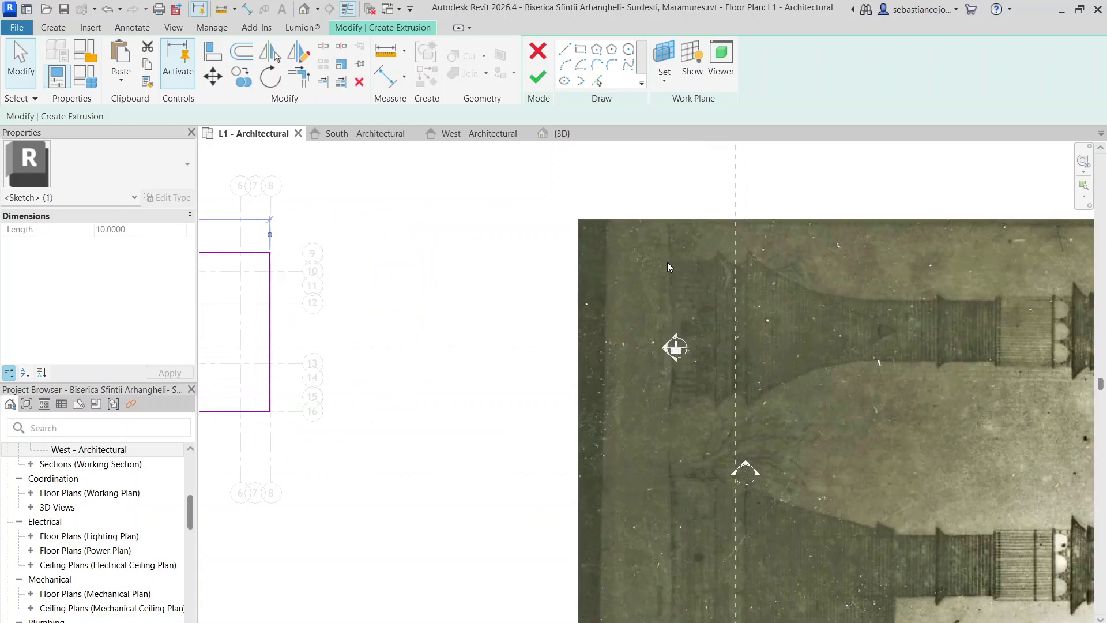
scroll(676, 268, "down", 4)
scroll(578, 206, "up", 5)
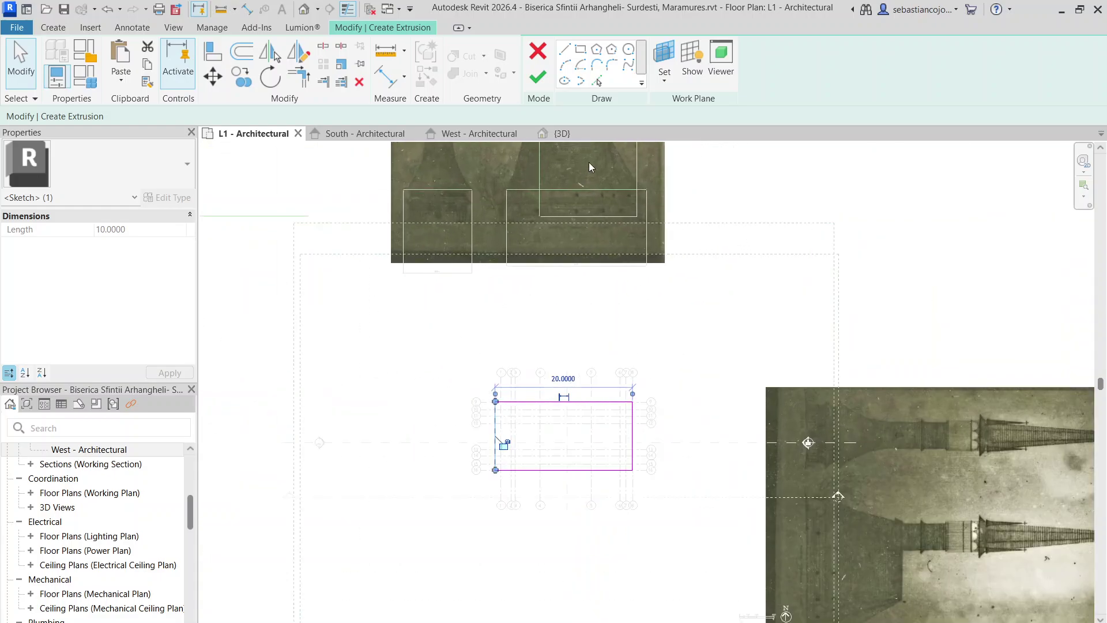
middle_click_drag(597, 386, 581, 265)
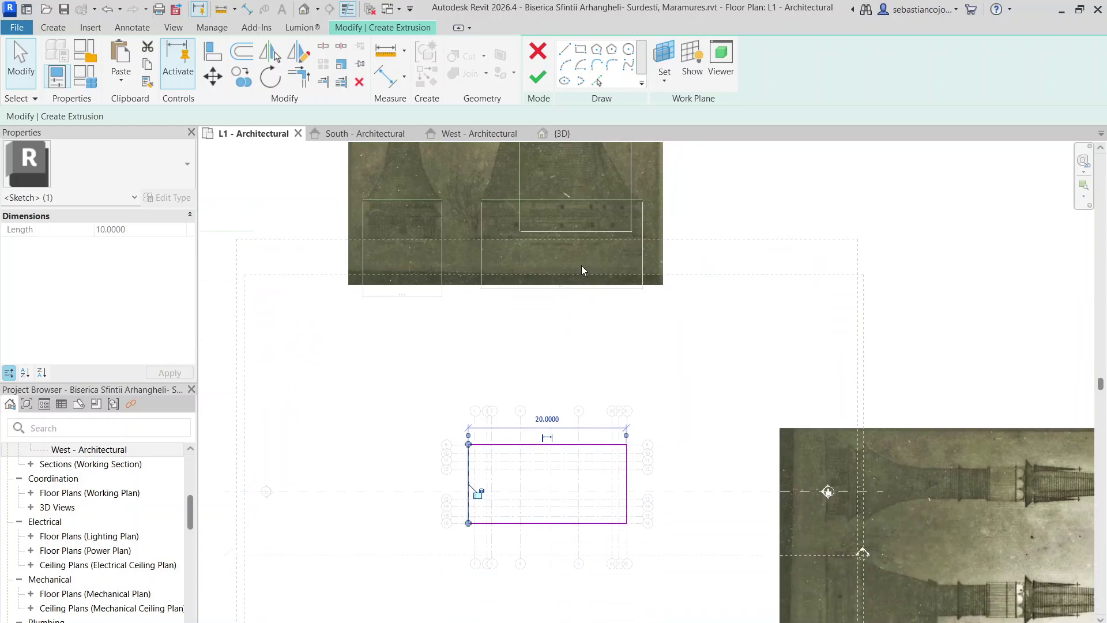
scroll(601, 234, "down", 2)
scroll(611, 185, "up", 2)
scroll(611, 184, "down", 3)
scroll(611, 372, "up", 3)
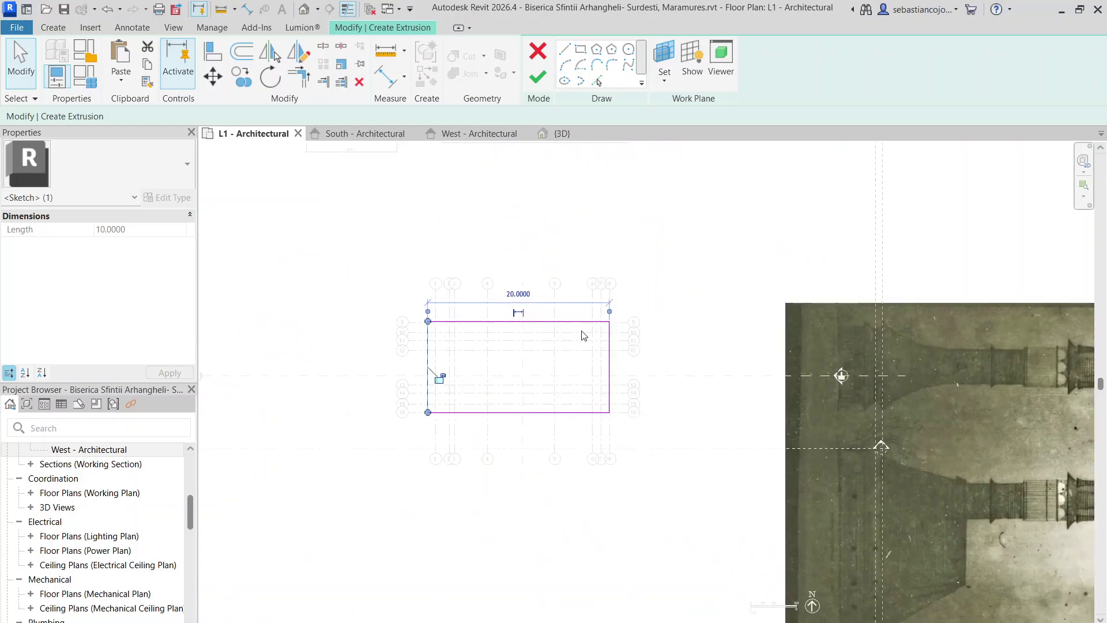
scroll(588, 334, "down", 2)
middle_click_drag(619, 250, 608, 358)
scroll(590, 320, "up", 1)
- Sketch a vertical line across the full depth of the rectangle, between grids 5 and 6
left_click(564, 50)
scroll(568, 462, "up", 2)
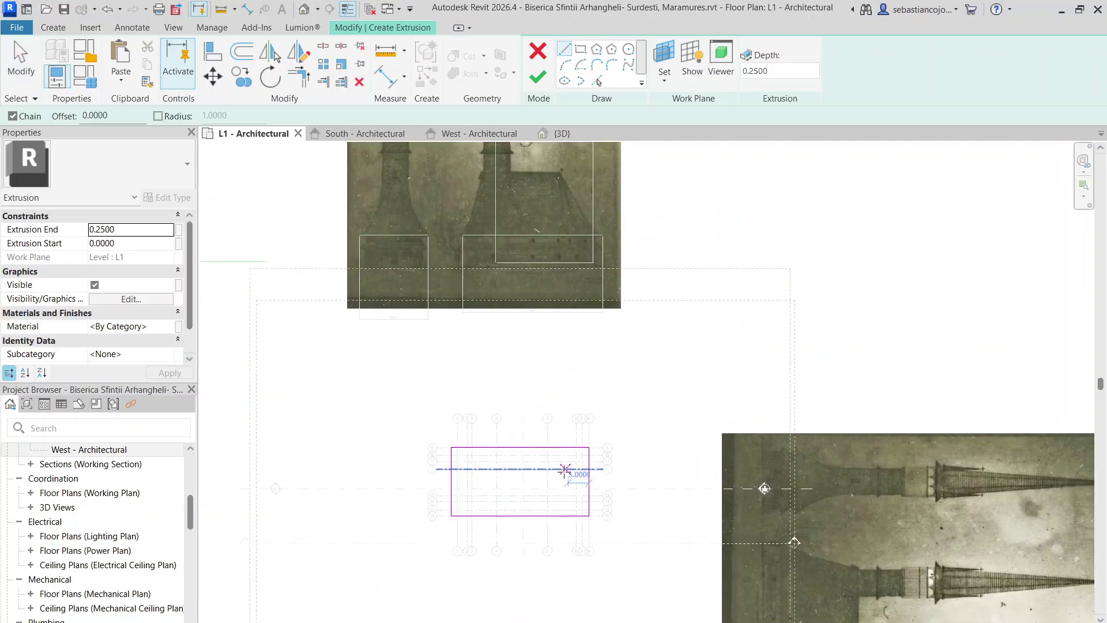
left_click(571, 437)
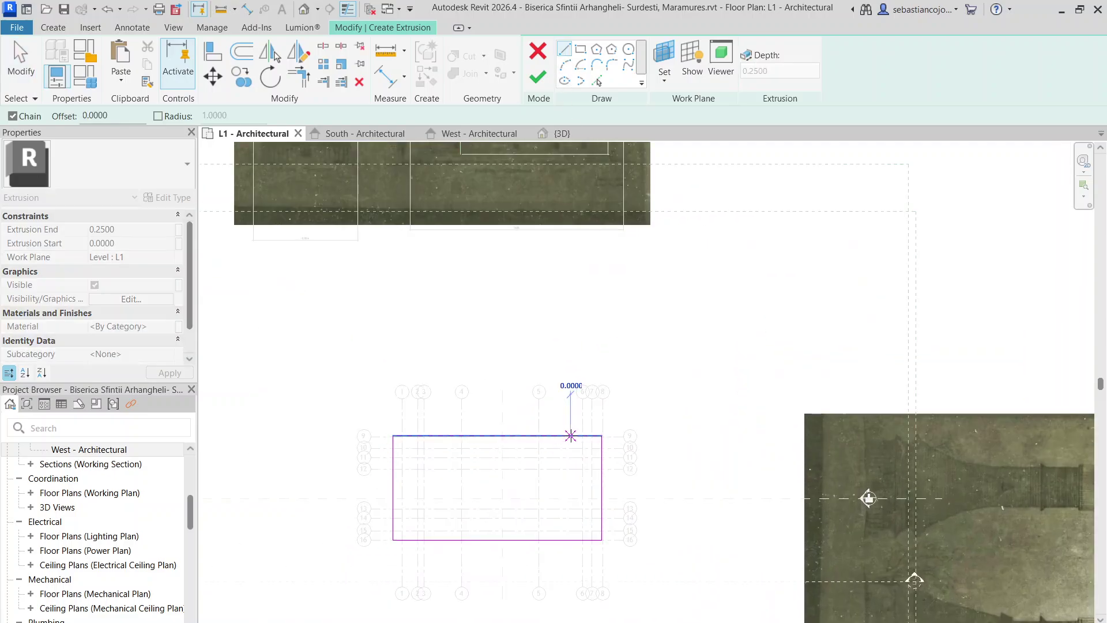
left_click(571, 540)
key("Escape")
key("Escape")
scroll(582, 472, "down", 2)
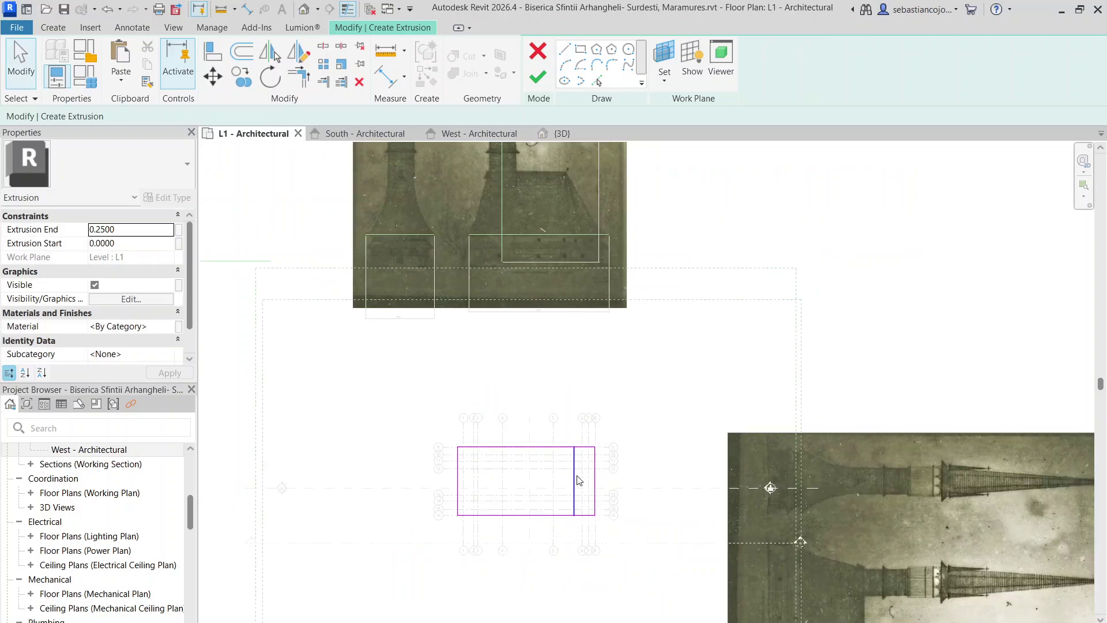
scroll(575, 459, "up", 3)
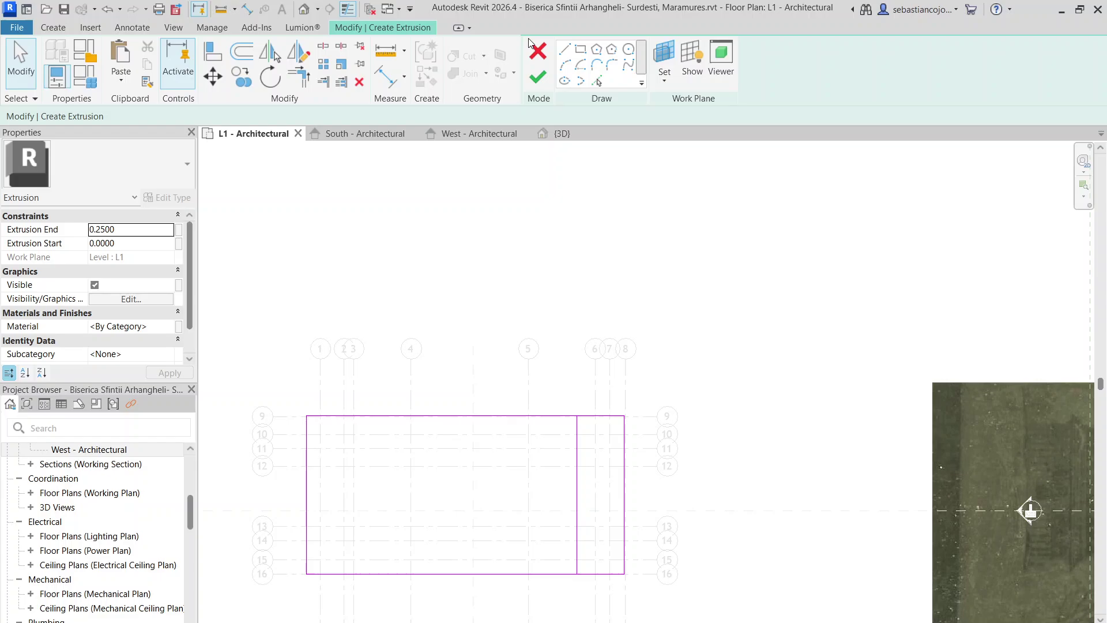
- Sketch an arc between the ends of the vertical line, bulging out to the rectangle's right edge
left_click(564, 64)
left_click(577, 415)
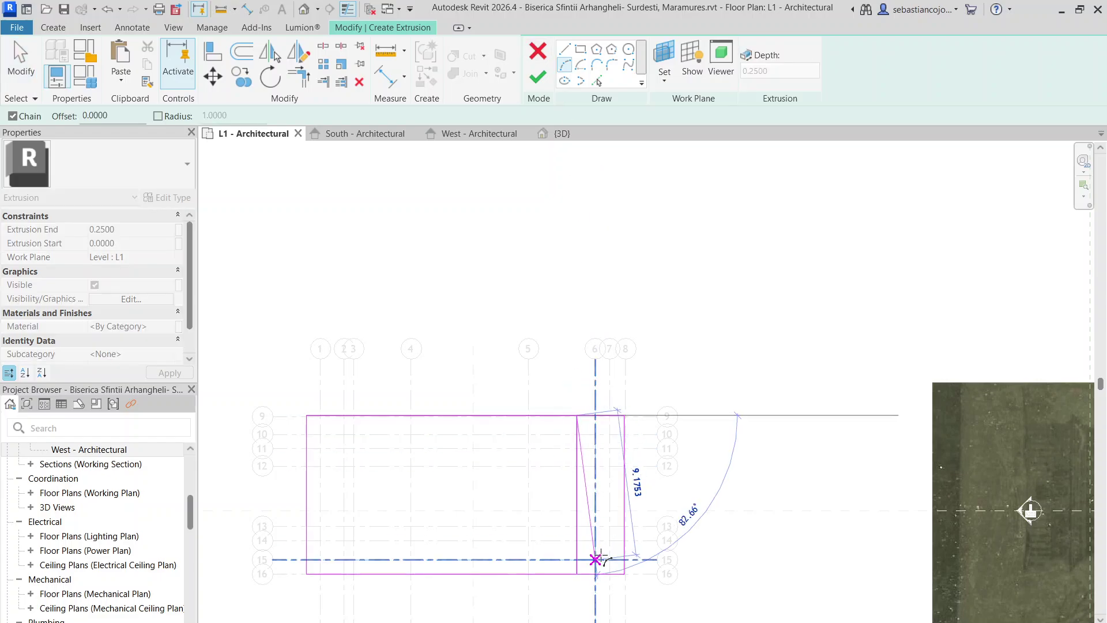
left_click(576, 574)
left_click(625, 494)
key("Escape")
key("Escape")
scroll(605, 484, "down", 3)
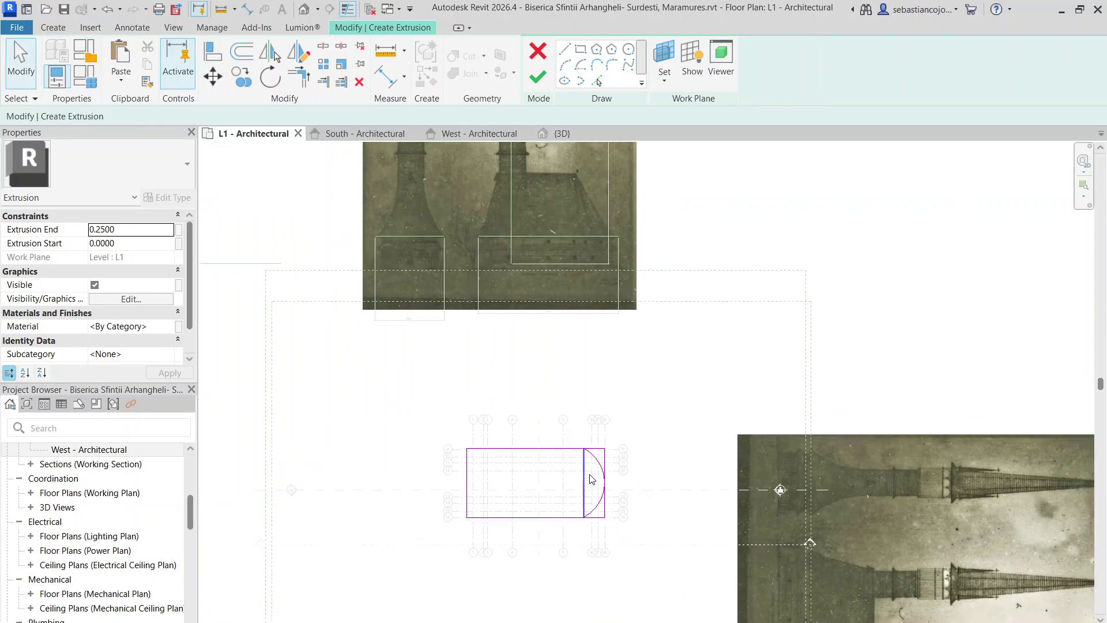
scroll(592, 479, "down", 1)
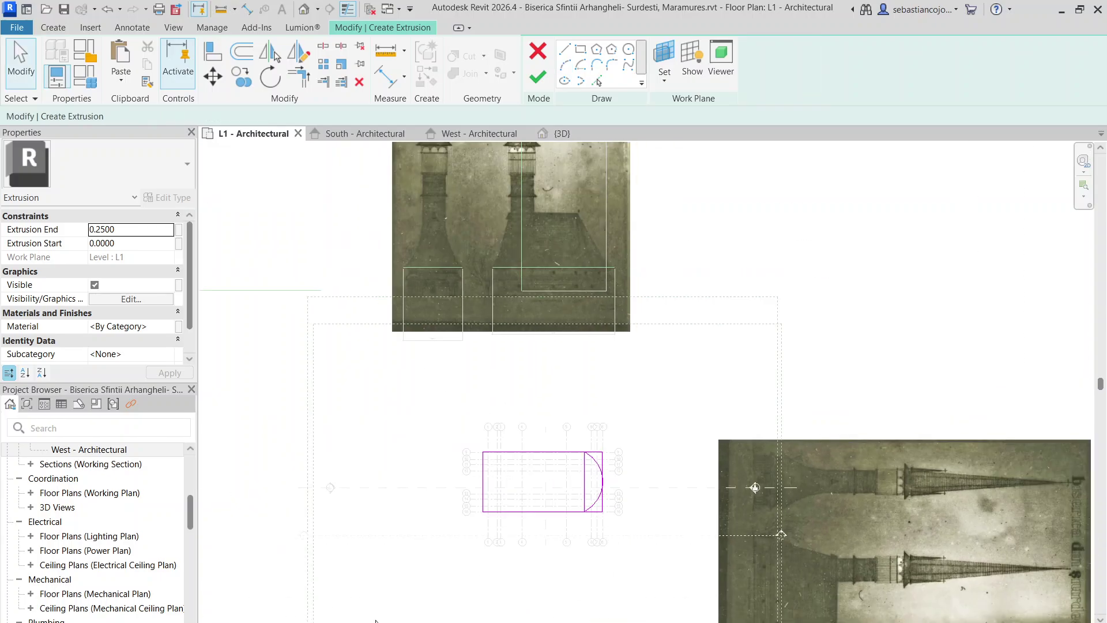
- Switch to the browser and examine the Wikipedia photo and Google image results of the Șurdești wooden church
key("alt+Tab")
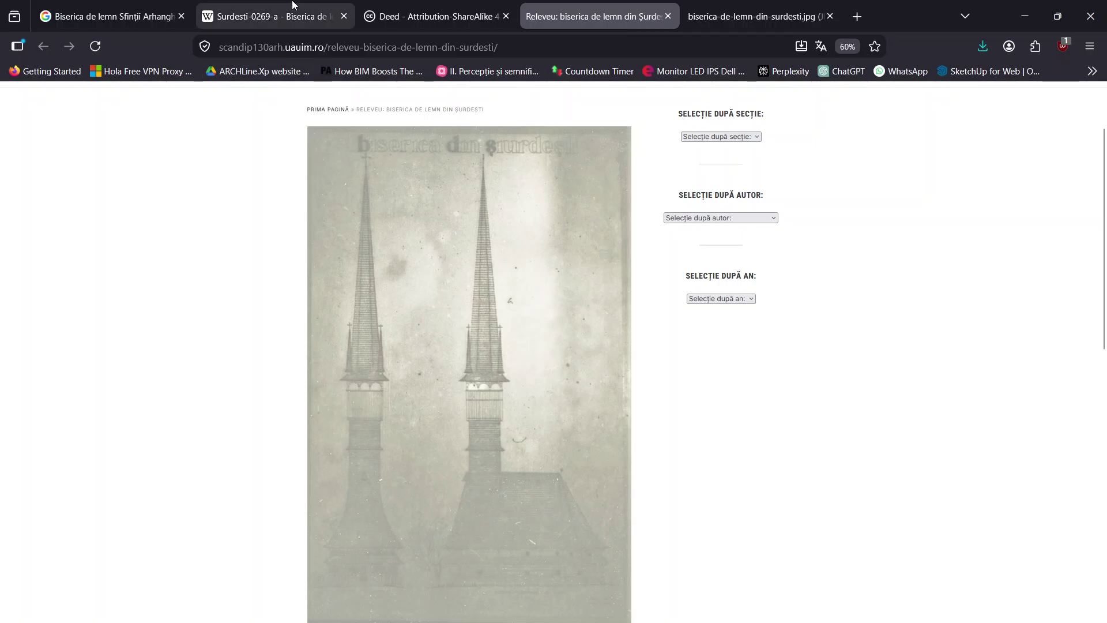
left_click(271, 16)
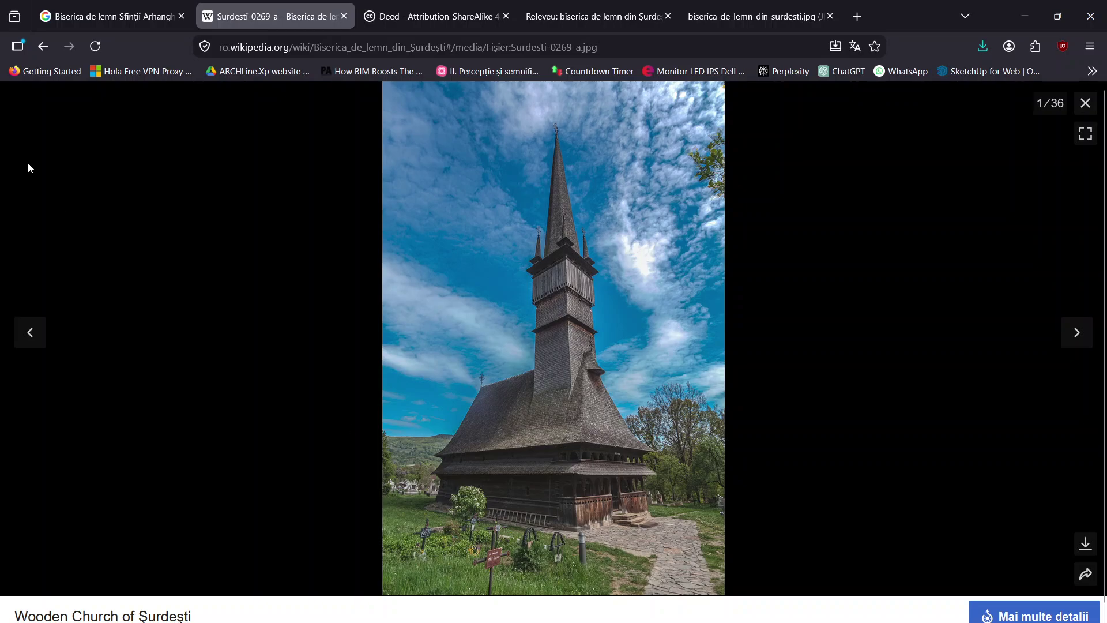
left_click(92, 17)
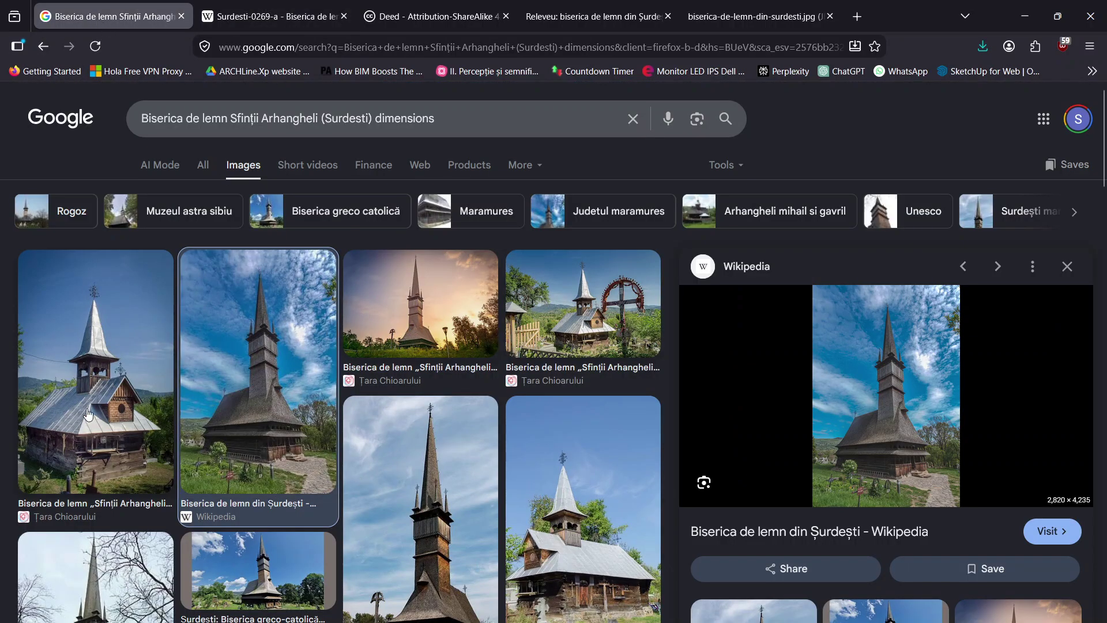
left_click(313, 16)
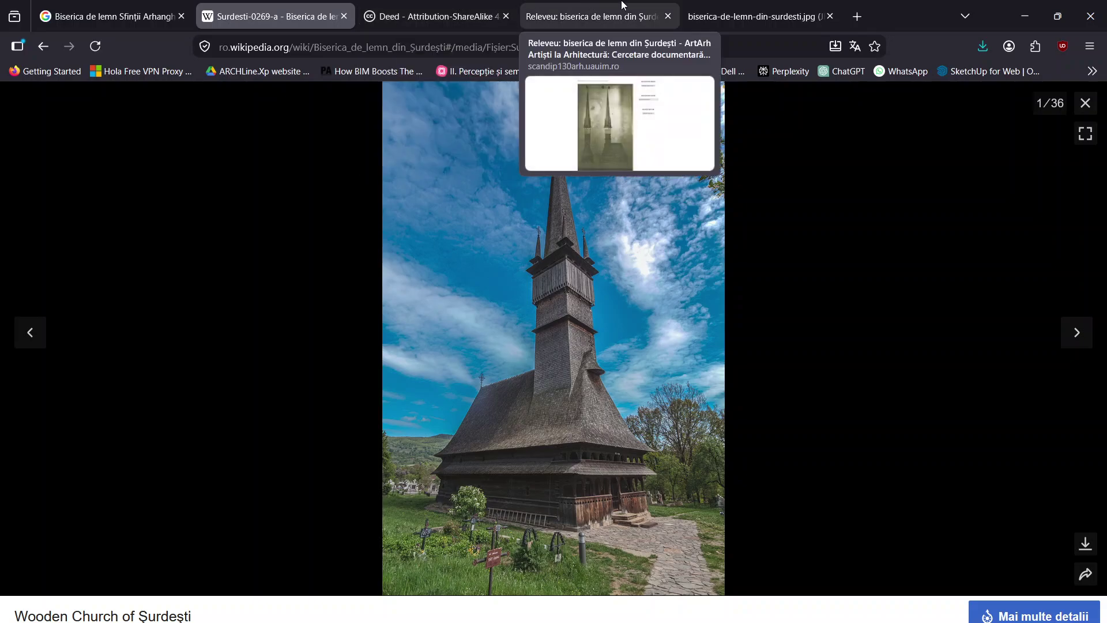
- Look through the open reference tabs and Google image results for a clearer photo of the Șurdești church
left_click(617, 17)
left_click(750, 16)
left_click(104, 16)
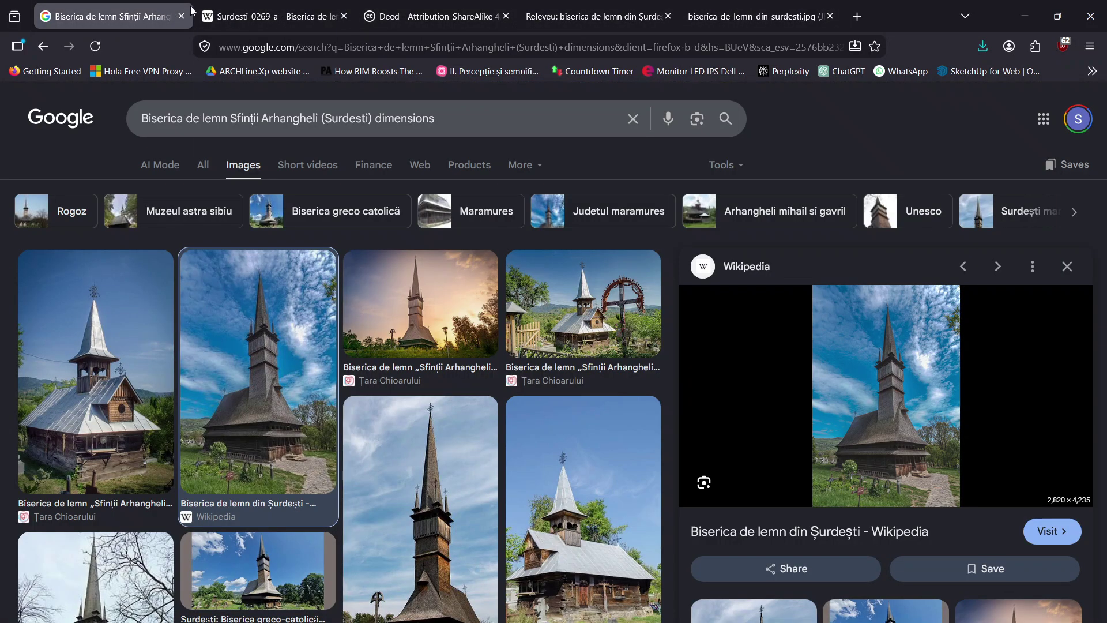
left_click(227, 14)
left_click(1074, 333)
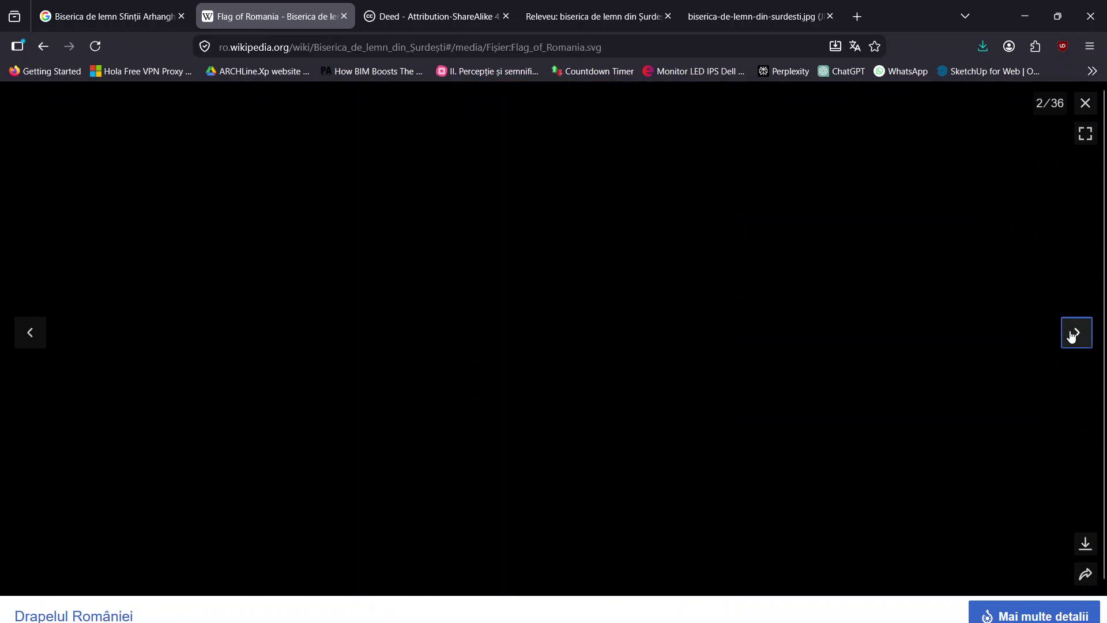
left_click(108, 17)
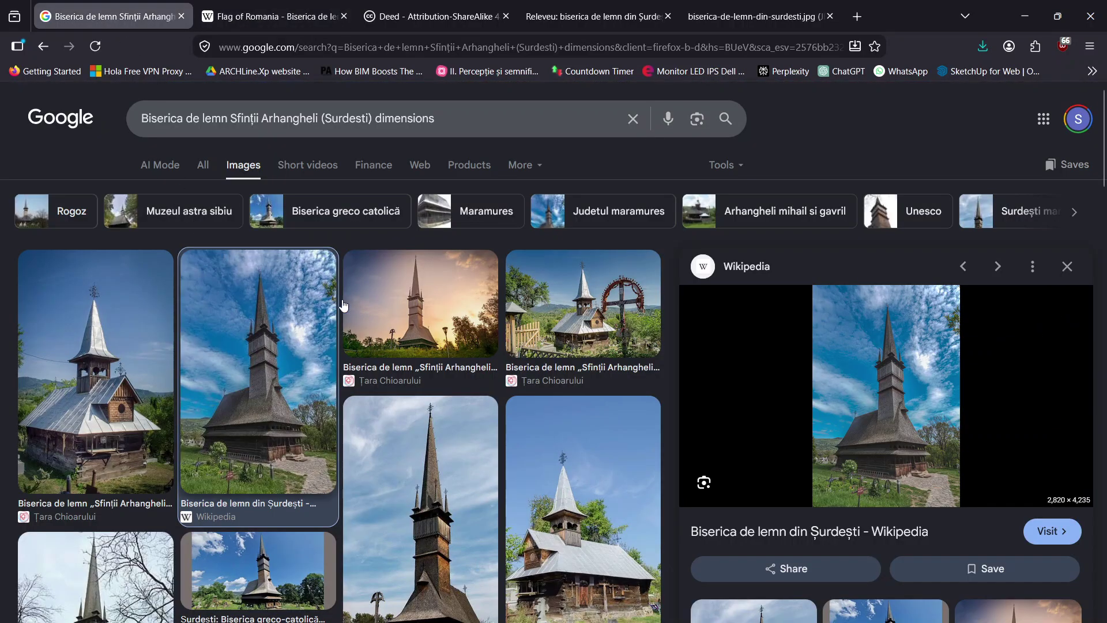
scroll(450, 325, "down", 5)
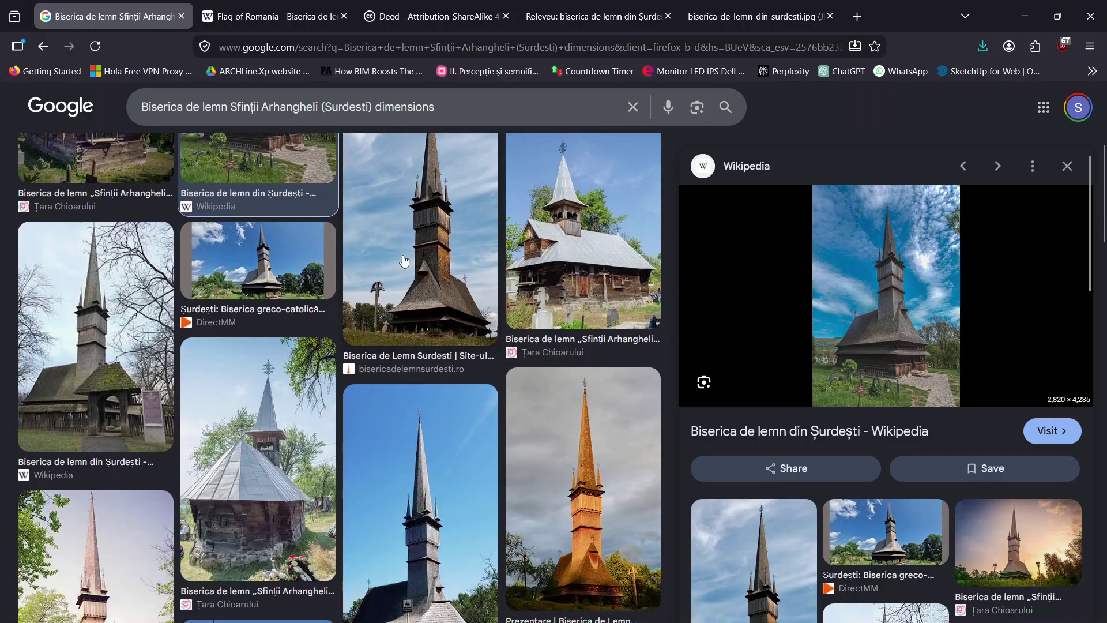
left_click(405, 259)
scroll(406, 259, "down", 4)
- Open the Wikipedia photo Surdesti.bis_jos.SE.1997.jpg from the image results at full size in a new tab
left_click(51, 426)
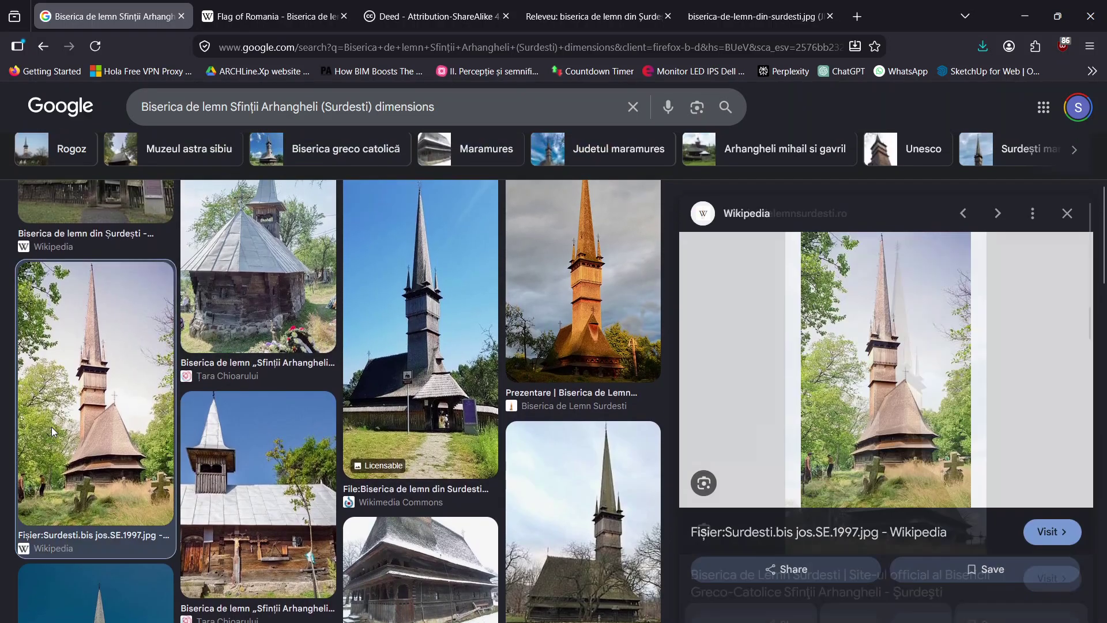
right_click(888, 453)
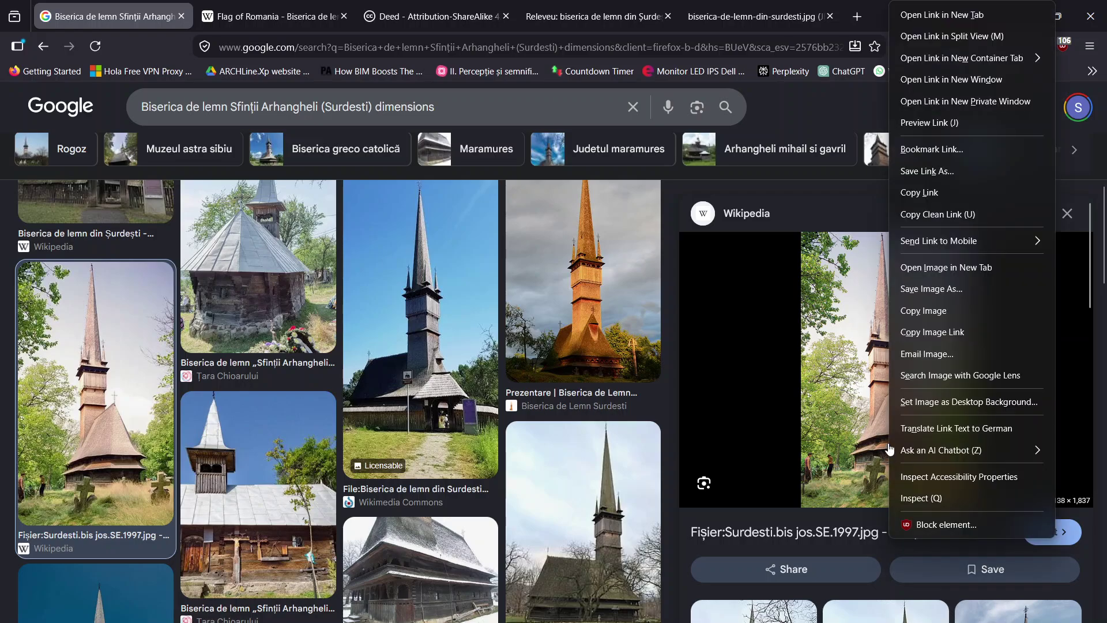
right_click(818, 373)
left_click(807, 332)
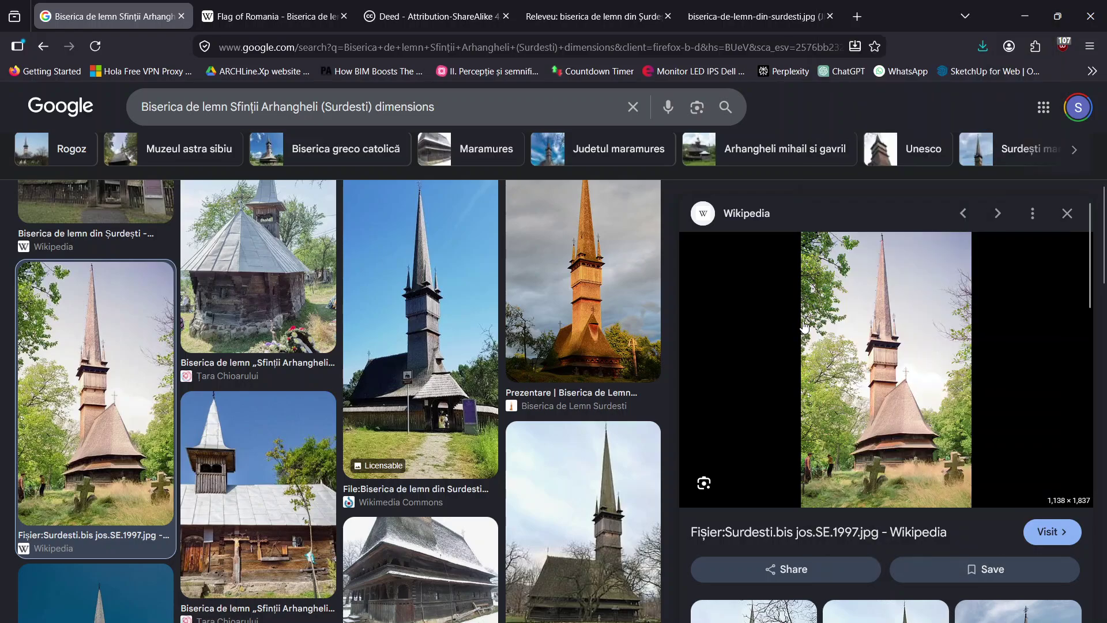
left_click(810, 323)
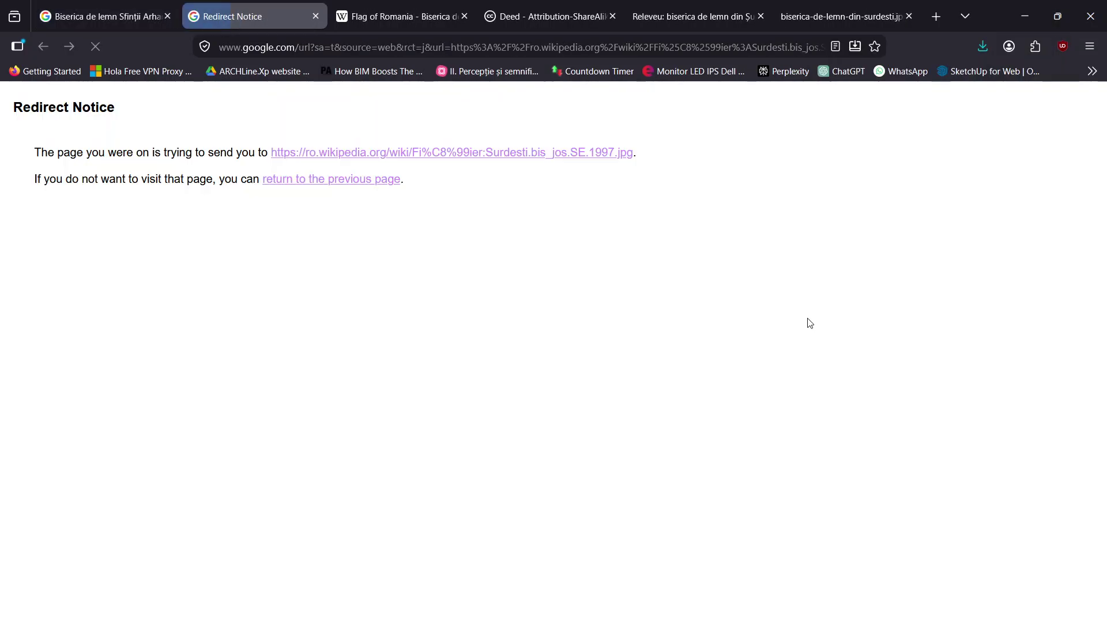
left_click(307, 155)
left_click(234, 443)
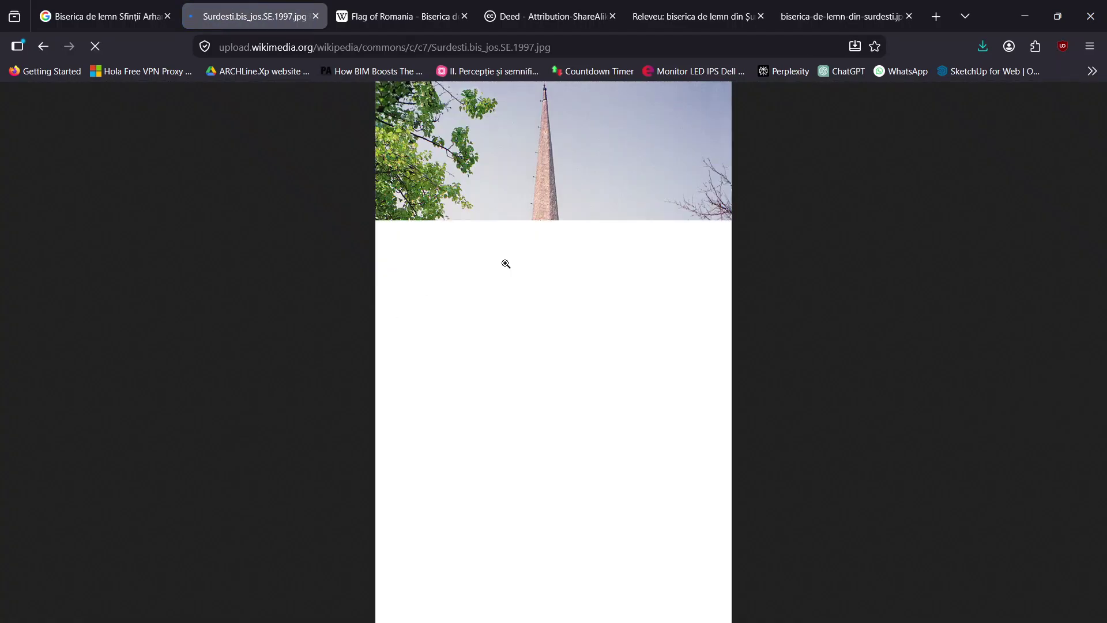
- Enlarge the church photo and examine the shape of the stone base, walls and roof edges at the building's end
left_click(585, 572)
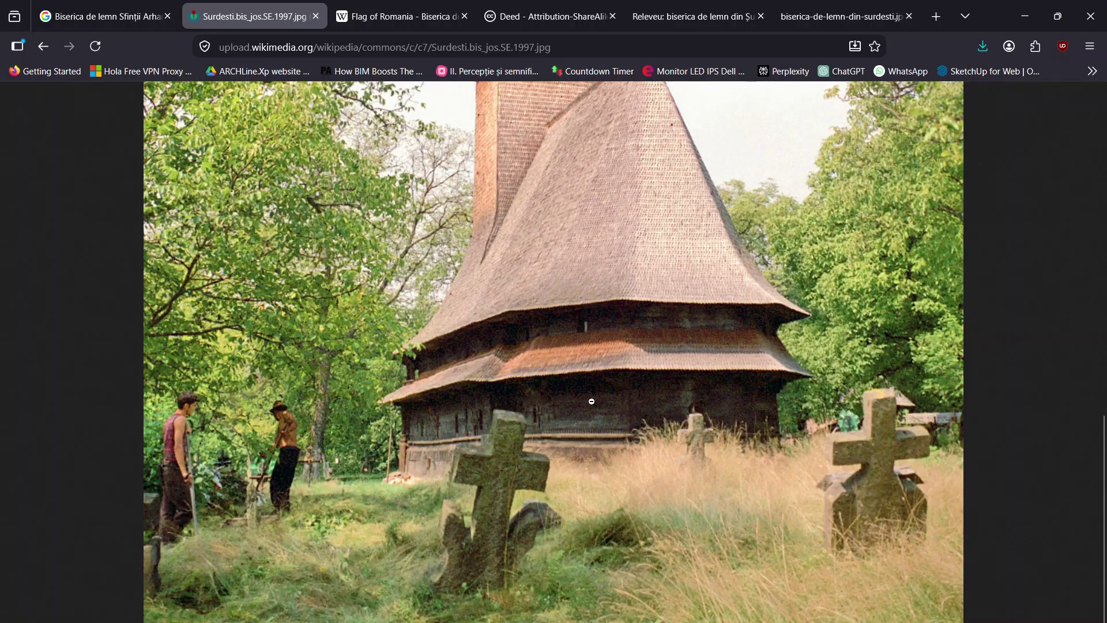
scroll(641, 259, "up", 4)
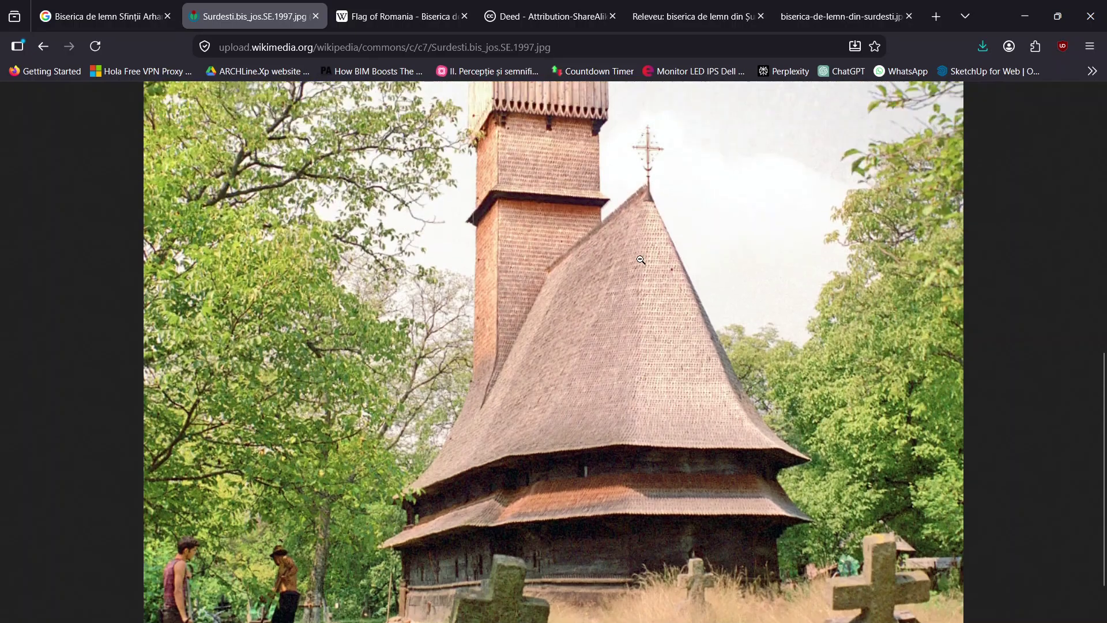
scroll(660, 164, "down", 3)
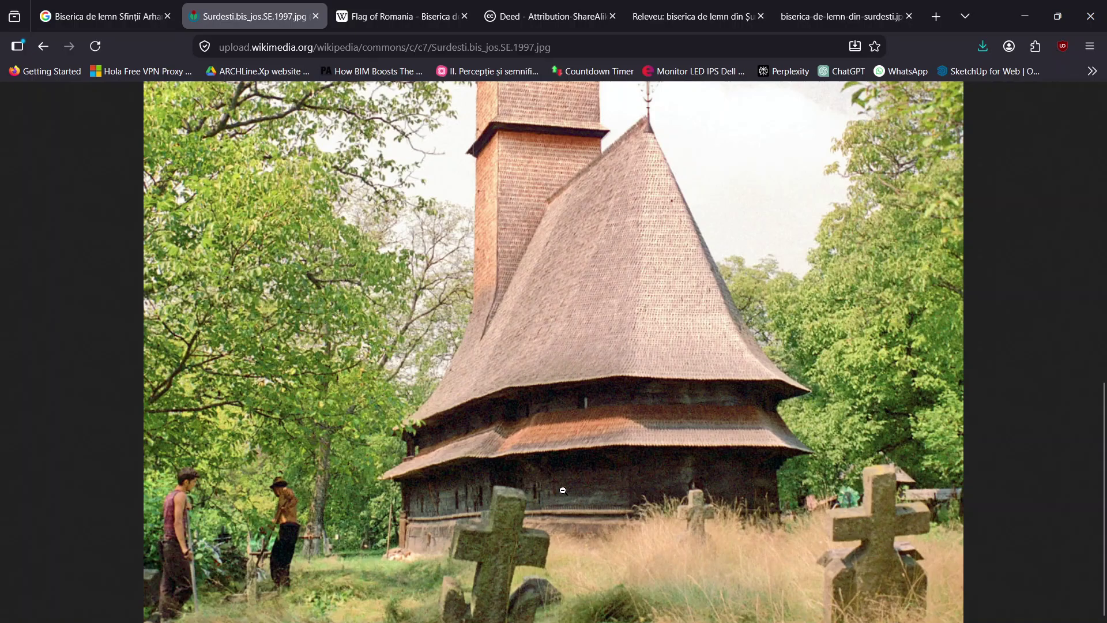
scroll(590, 437, "down", 2)
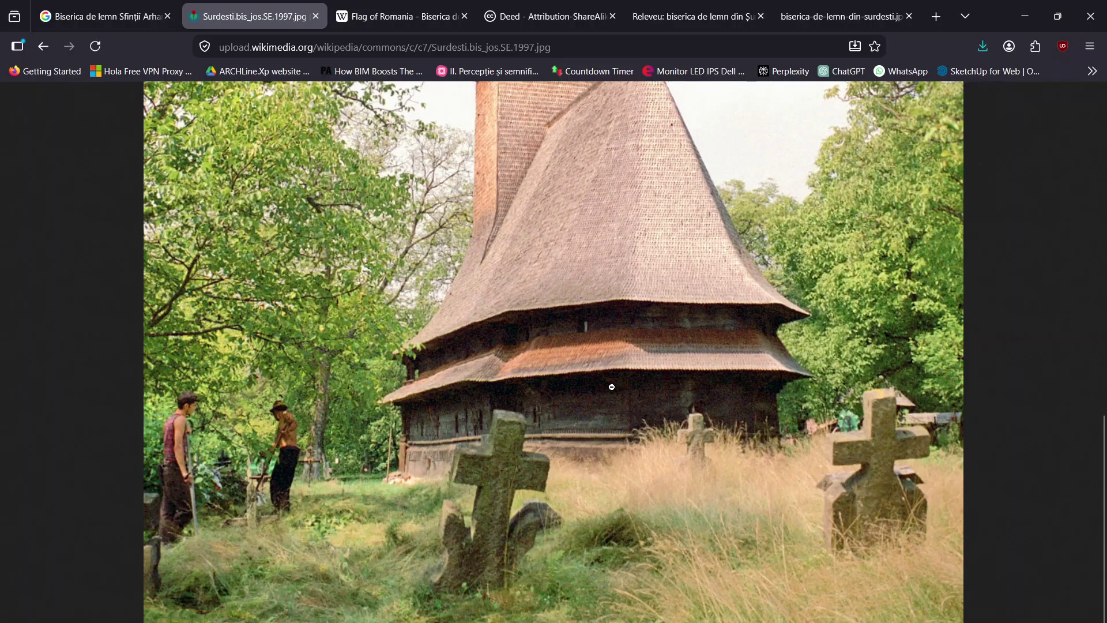
left_click(596, 406)
left_click(510, 444)
left_click(555, 252)
left_click(519, 323)
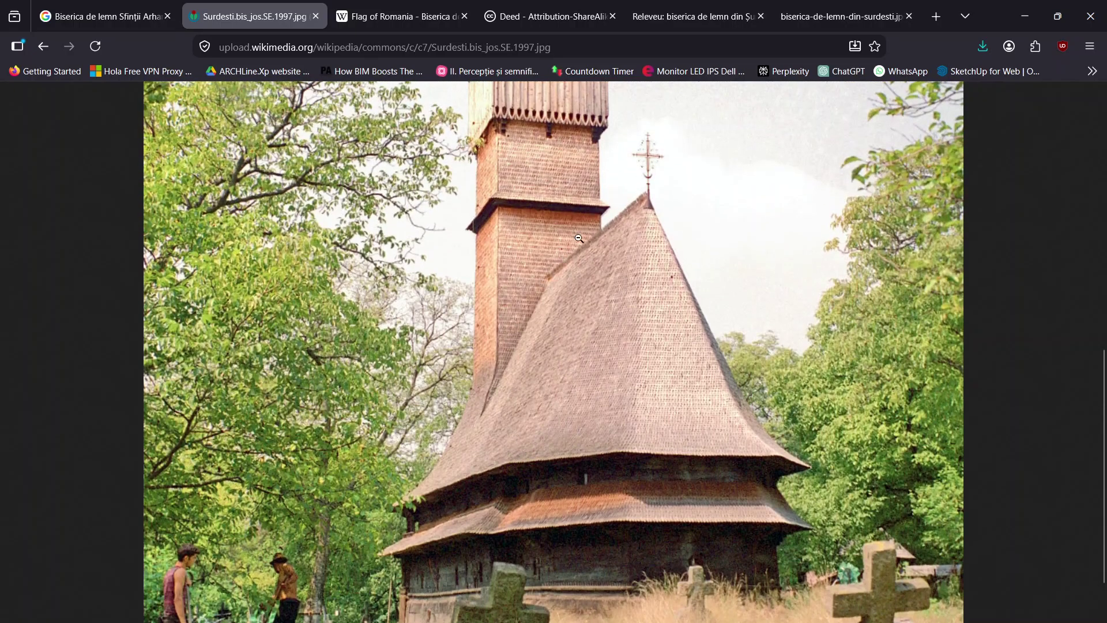
scroll(542, 296, "down", 4)
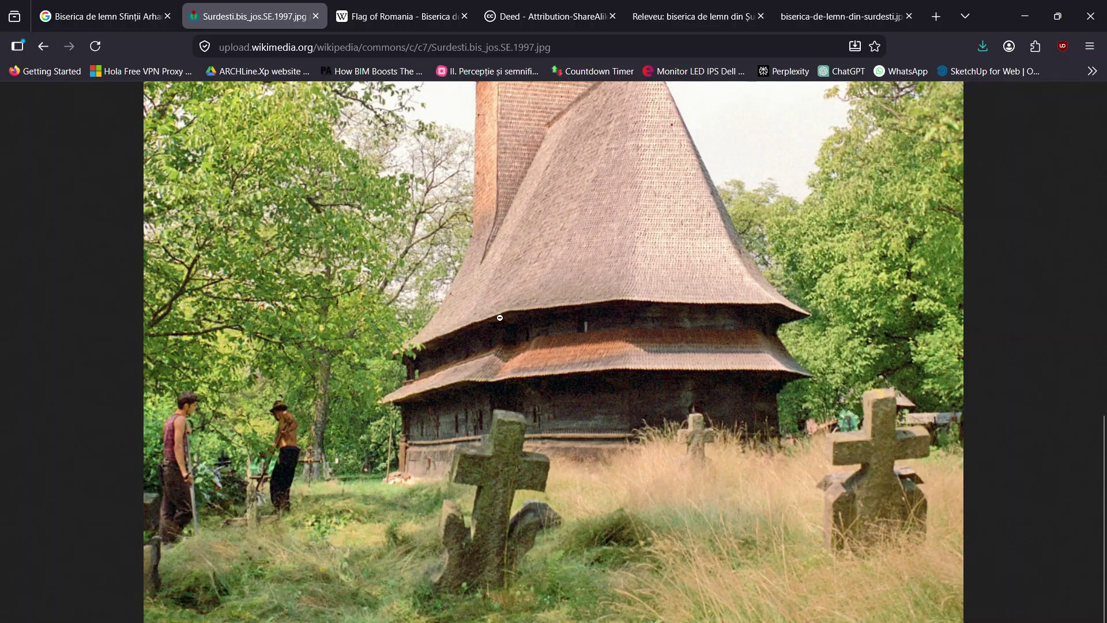
left_click(394, 460)
left_click(480, 557)
left_click(453, 402)
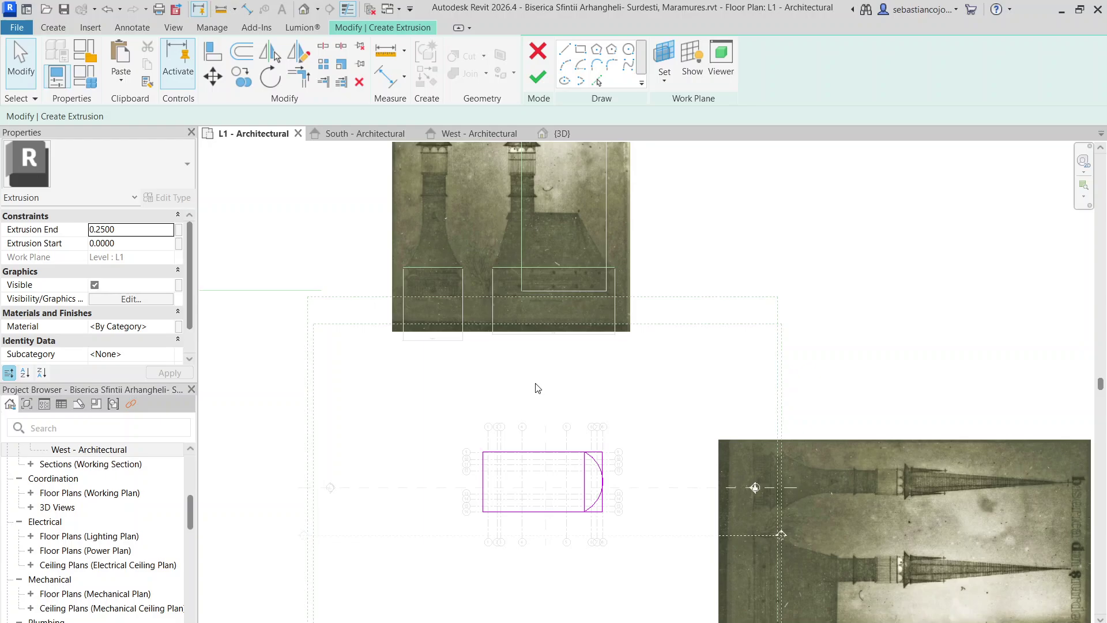
- Return to Revit and delete the vertical line and the arc from the extrusion sketch in the L1 plan
scroll(583, 487, "up", 4)
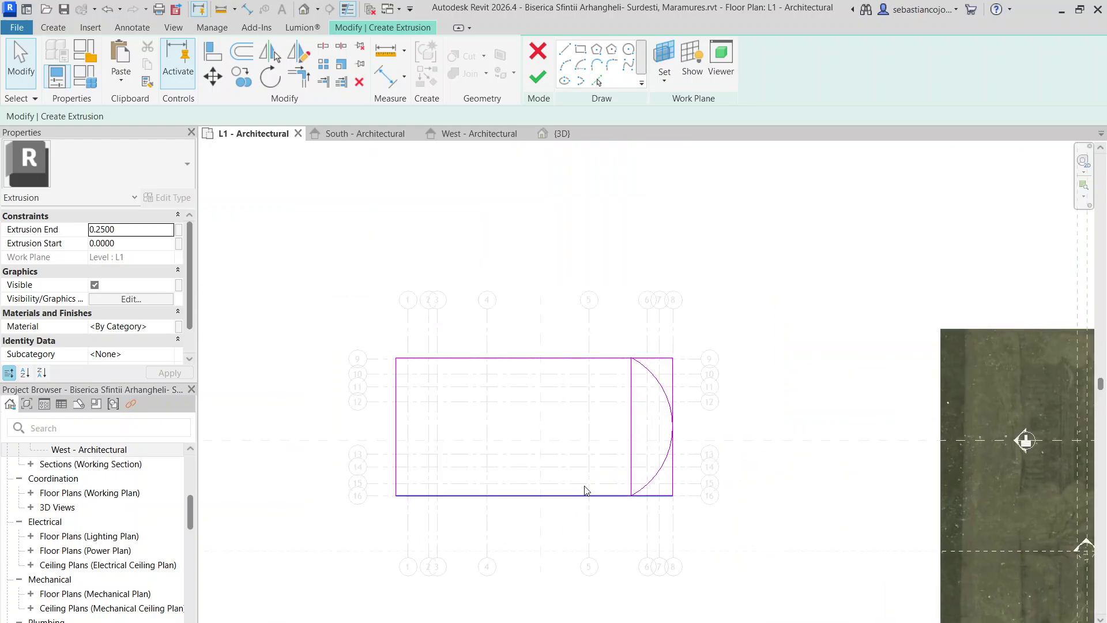
left_click(633, 411)
key("Delete")
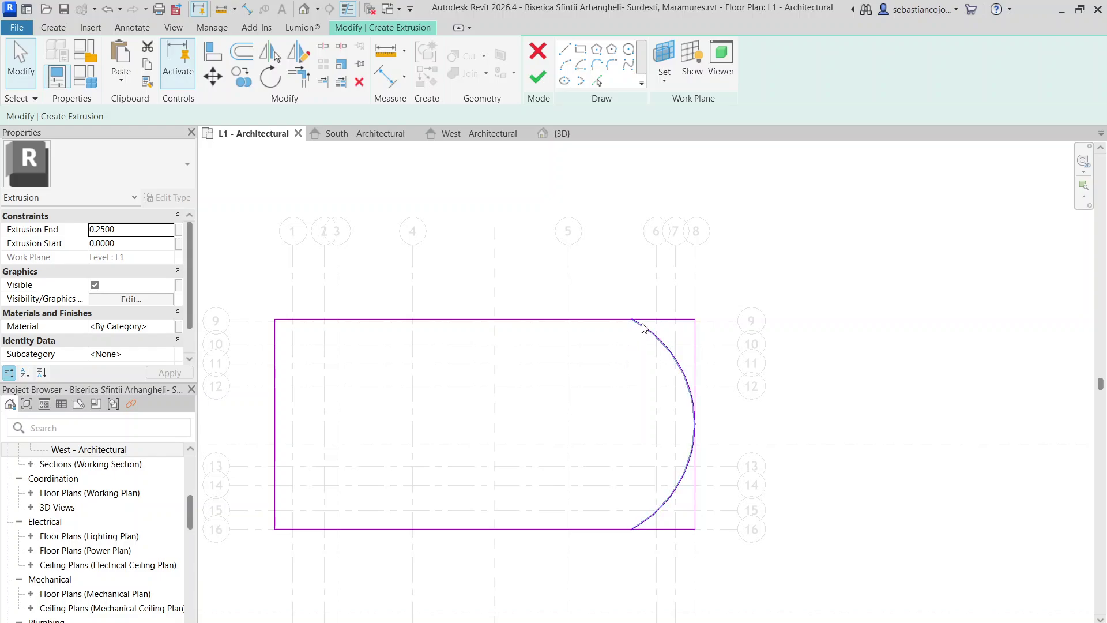
scroll(640, 323, "down", 5)
middle_click_drag(651, 283, 641, 398)
scroll(641, 402, "up", 1)
scroll(641, 403, "down", 3)
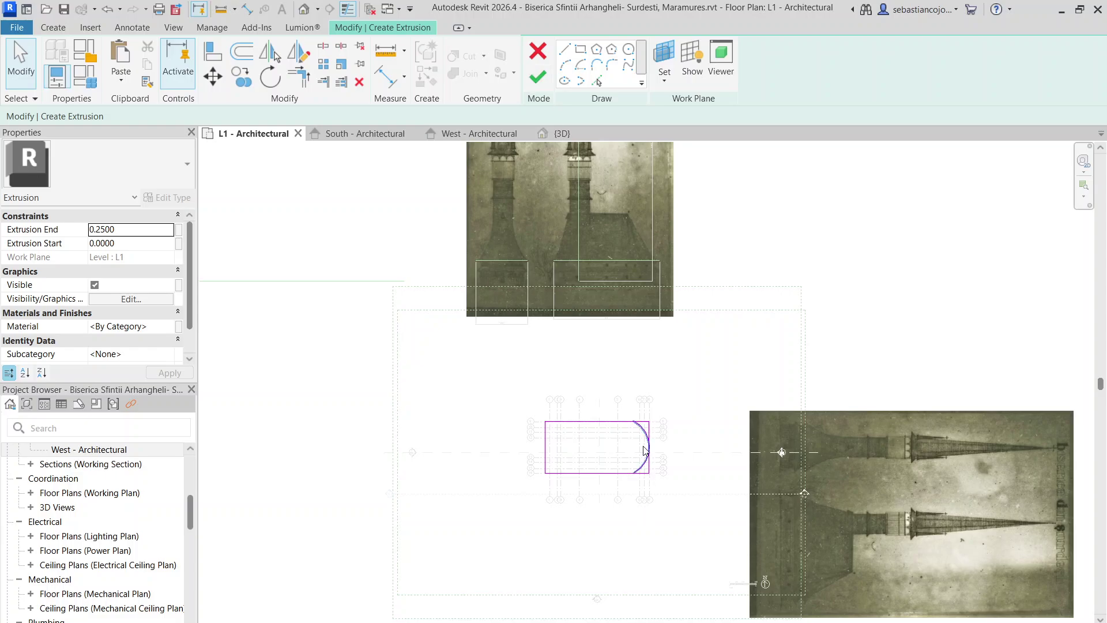
scroll(645, 440, "up", 5)
left_click(643, 415)
key("Delete")
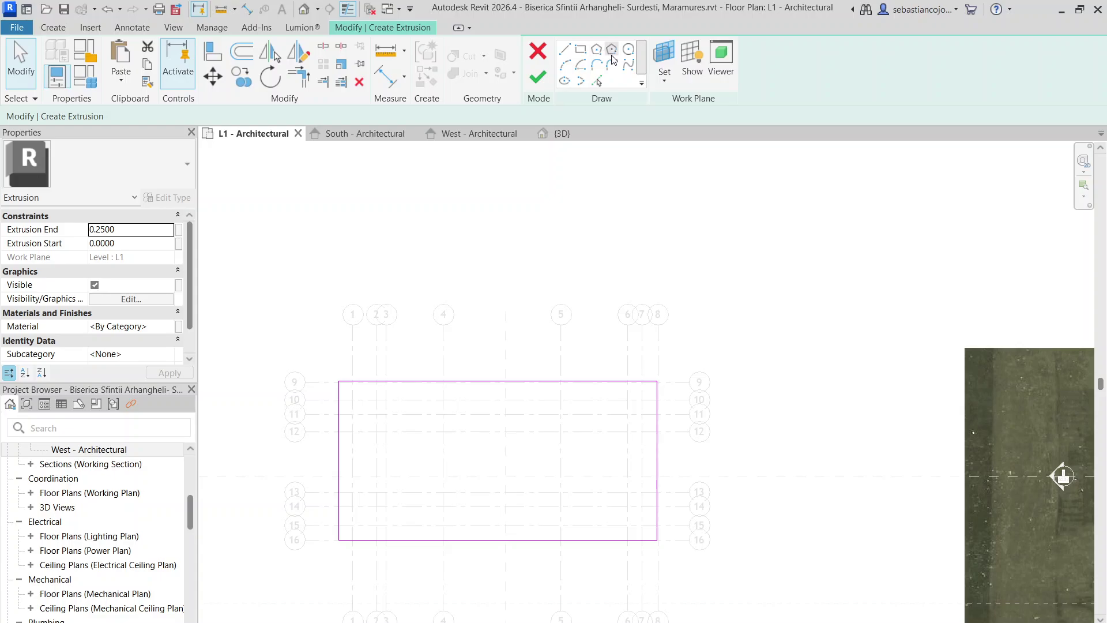
- Discard the extrusion sketch and leave the in-place model editor
left_click(597, 51)
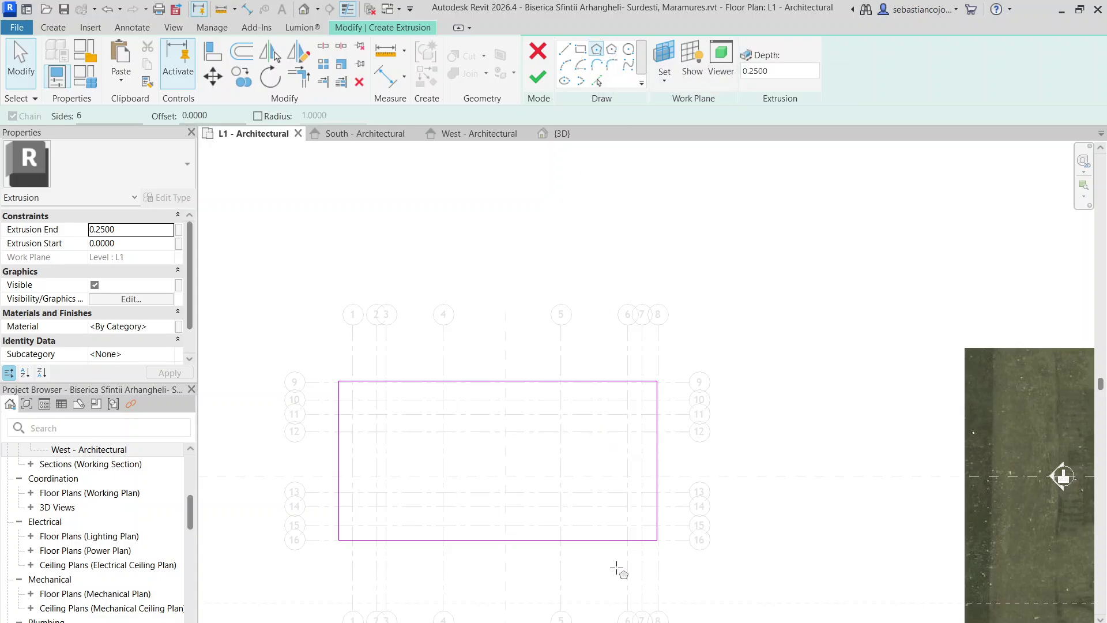
key("Escape")
scroll(636, 457, "down", 3)
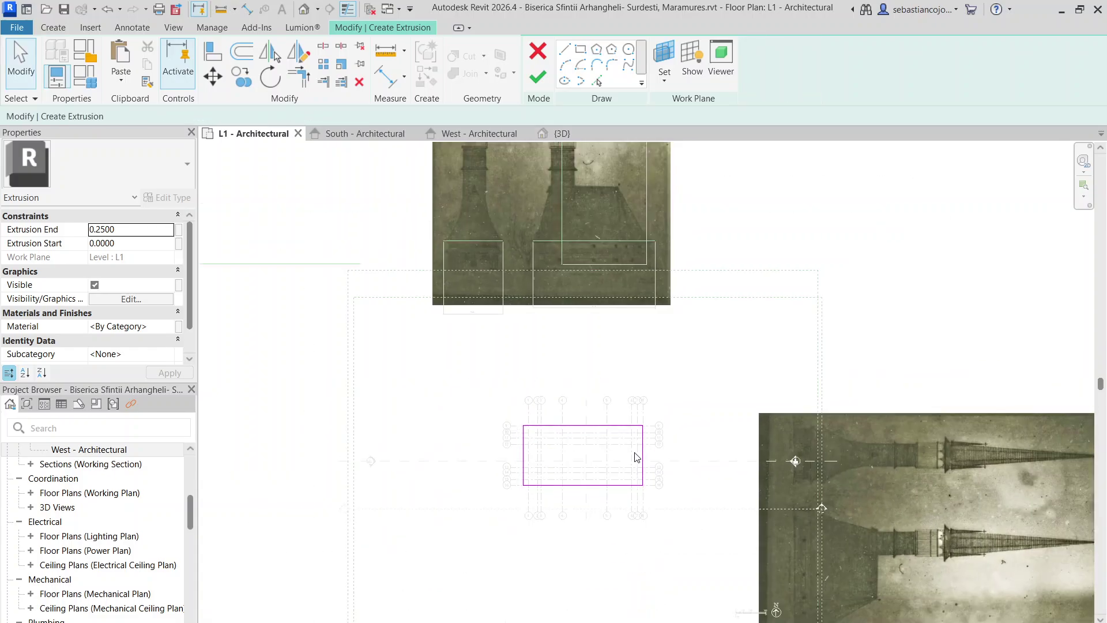
left_click(536, 60)
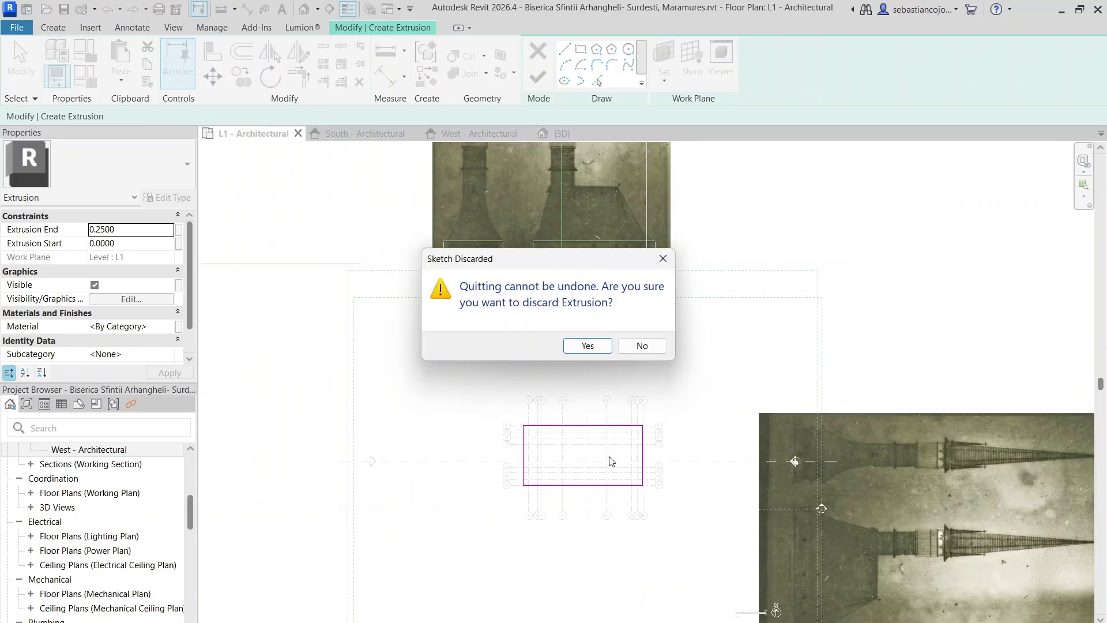
left_click(588, 346)
left_click(591, 58)
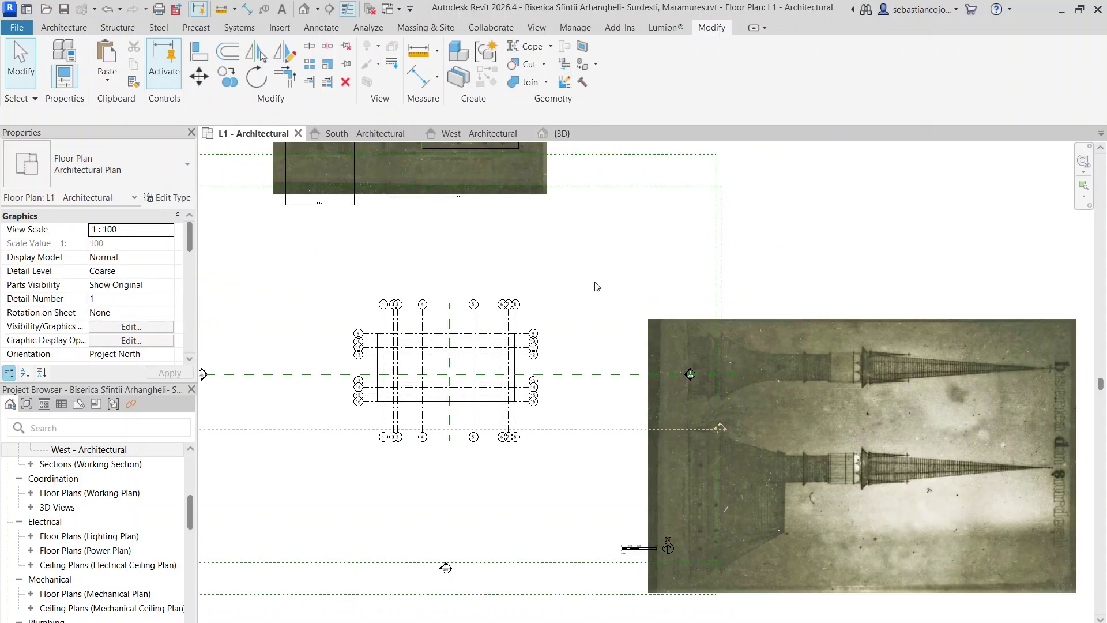
- Copy grid 9 into the gap between grids 12 and 13, about 4.8 m from the original
scroll(477, 400, "up", 5)
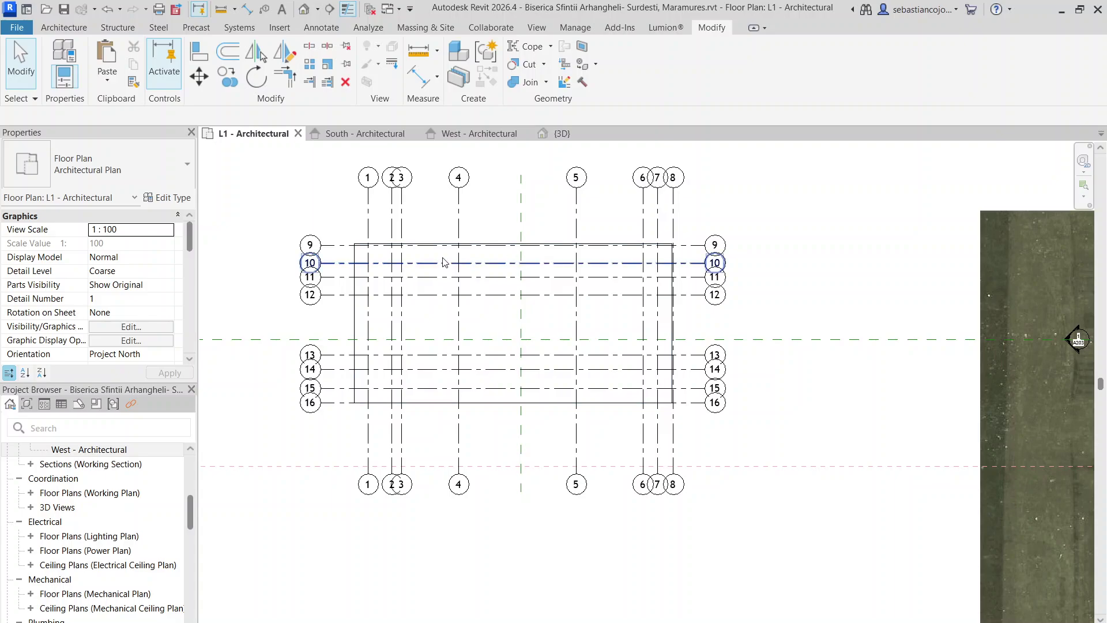
scroll(469, 248, "up", 3)
left_click(231, 250)
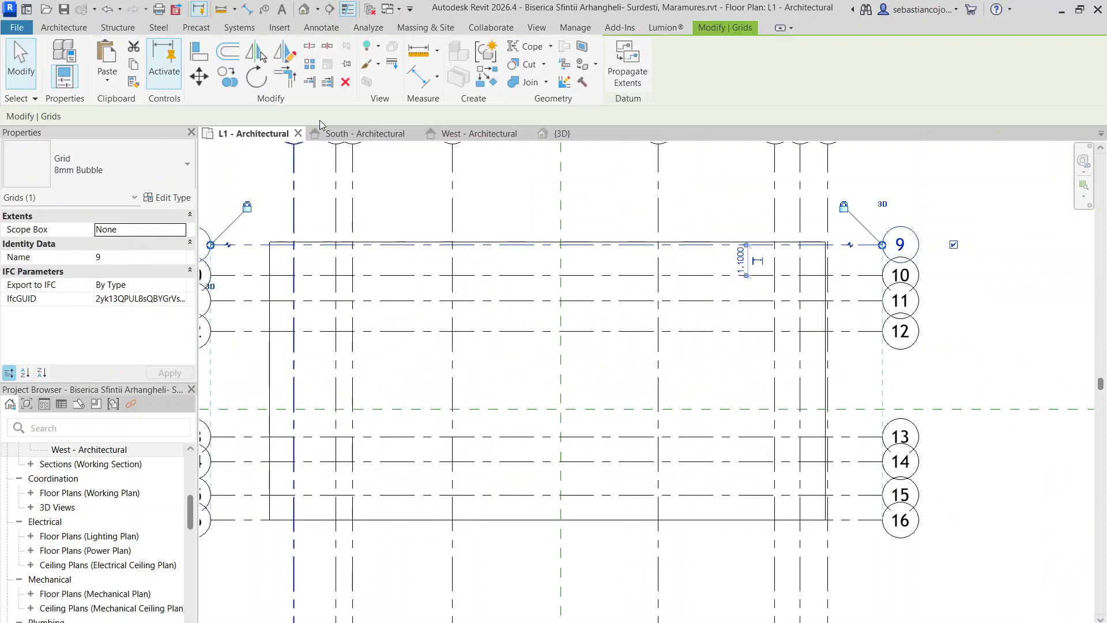
middle_click_drag(232, 250, 413, 211)
left_click(230, 85)
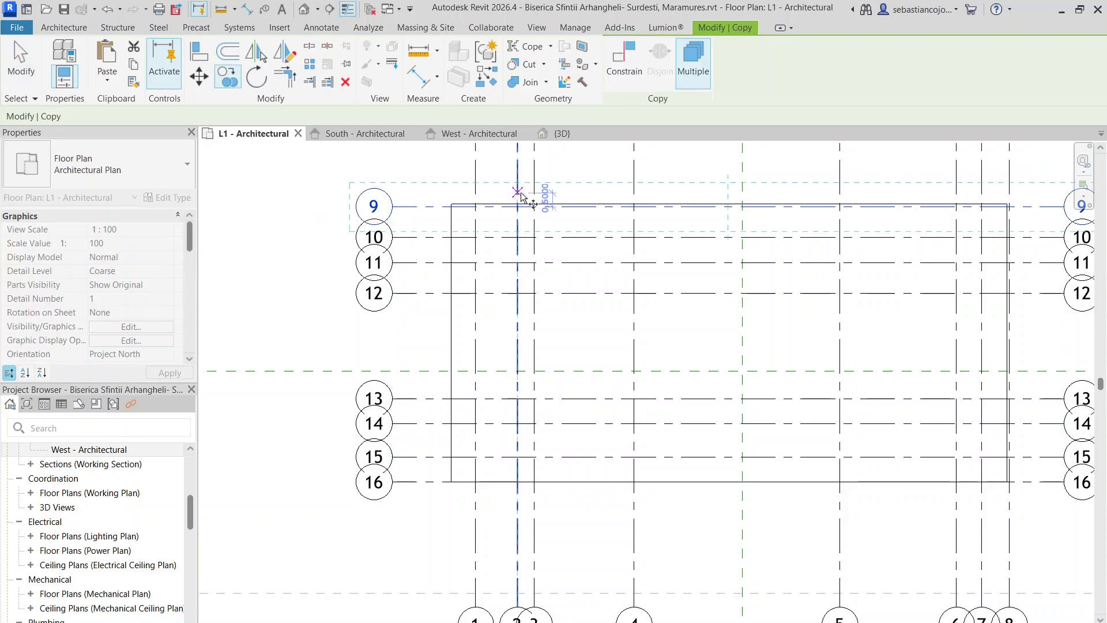
left_click(469, 204)
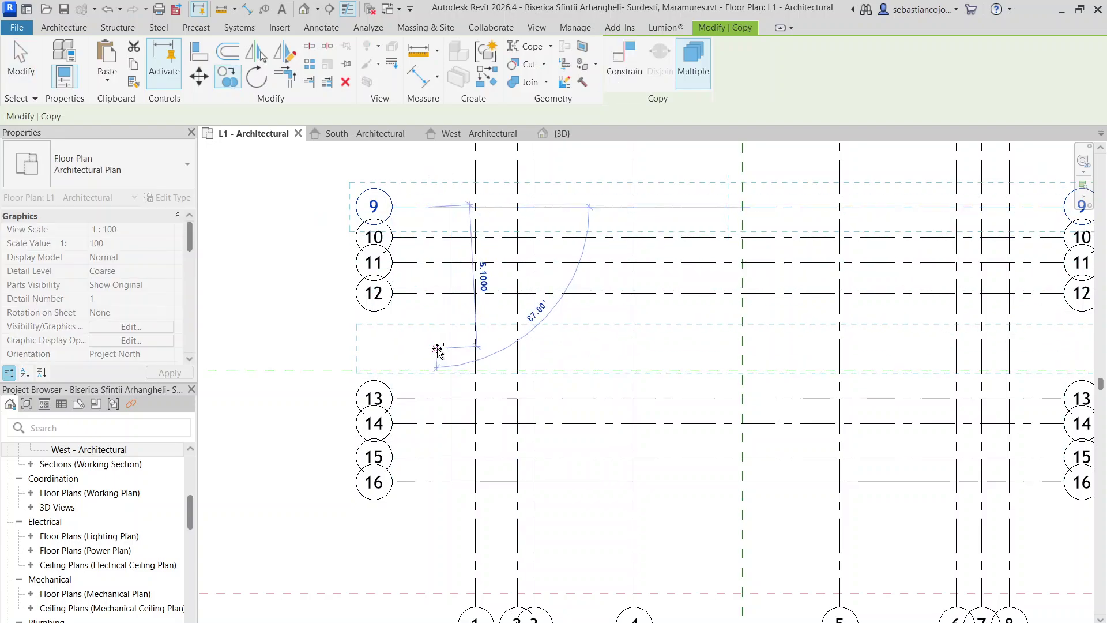
left_click(437, 349)
key("Escape")
scroll(489, 378, "up", 3)
mouse_move(486, 365)
left_mouse_down()
mouse_move(487, 307)
mouse_move(487, 344)
left_mouse_up()
key("Escape")
- Try to centre grid 17 between grids 9 and 16 with an equality constraint on an aligned dimension string
scroll(486, 341, "down", 3)
middle_click_drag(784, 313, 612, 297)
key("d")
key("i")
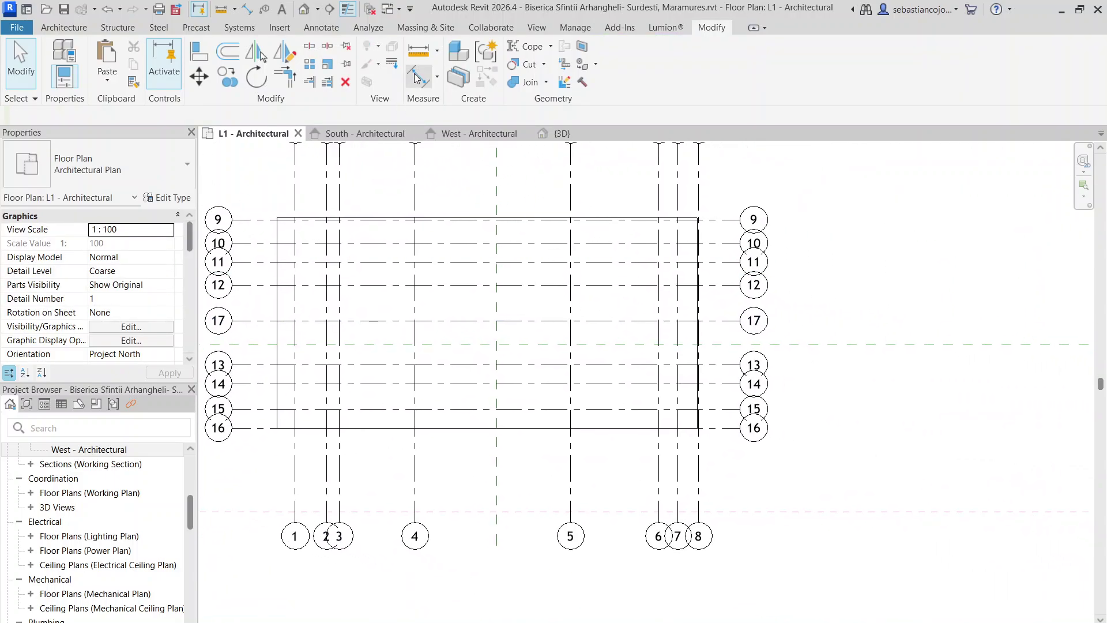
left_click(465, 219)
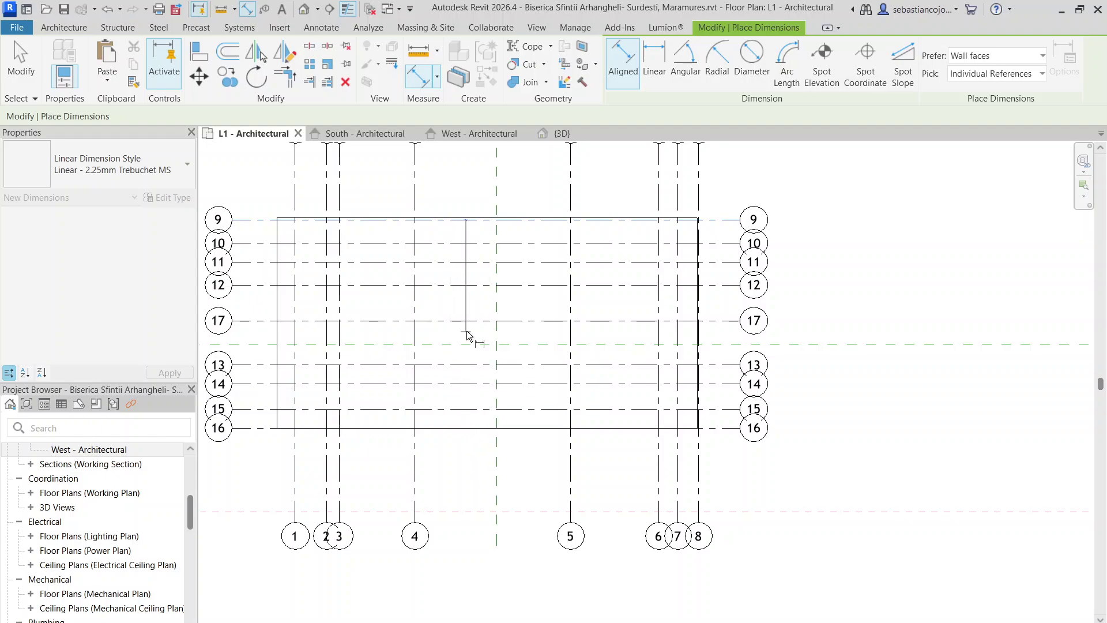
left_click(468, 321)
left_click(469, 428)
left_click(469, 458)
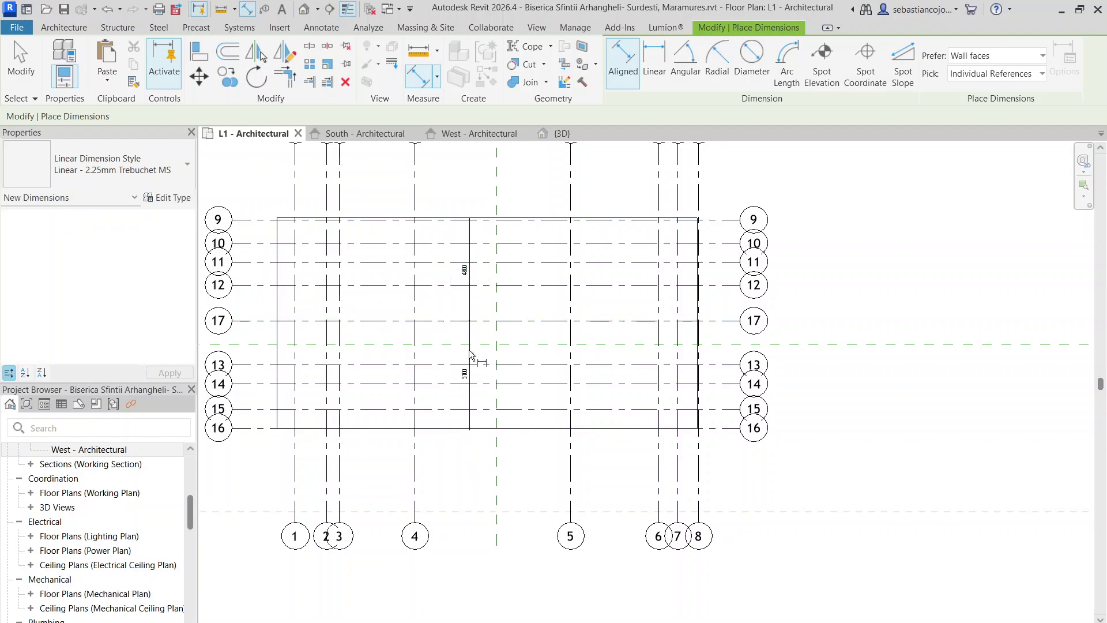
key("Escape")
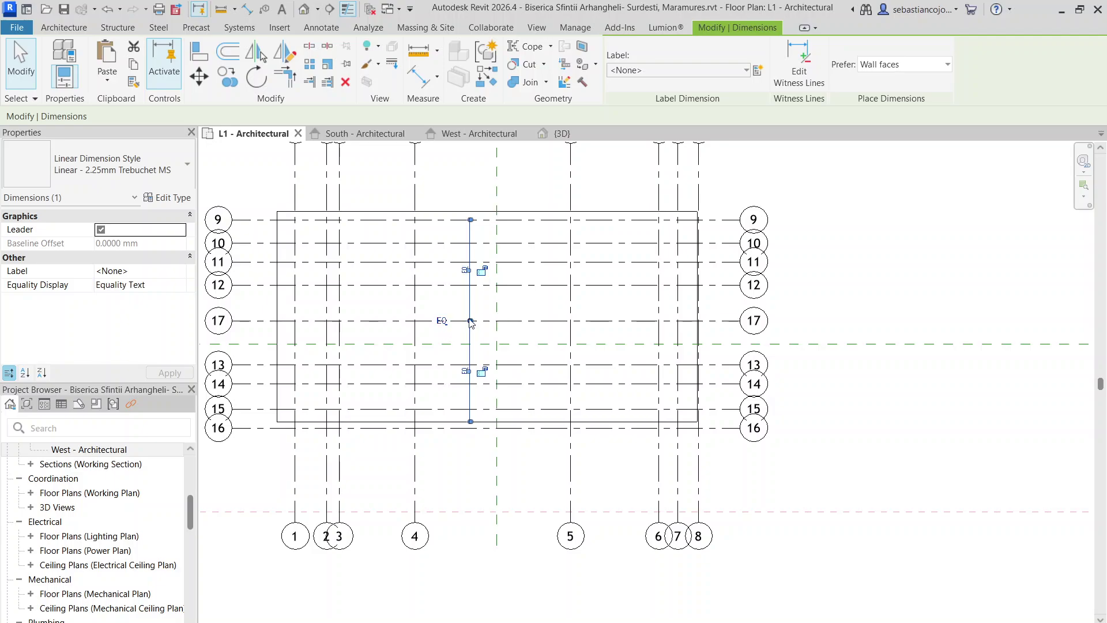
key("Escape")
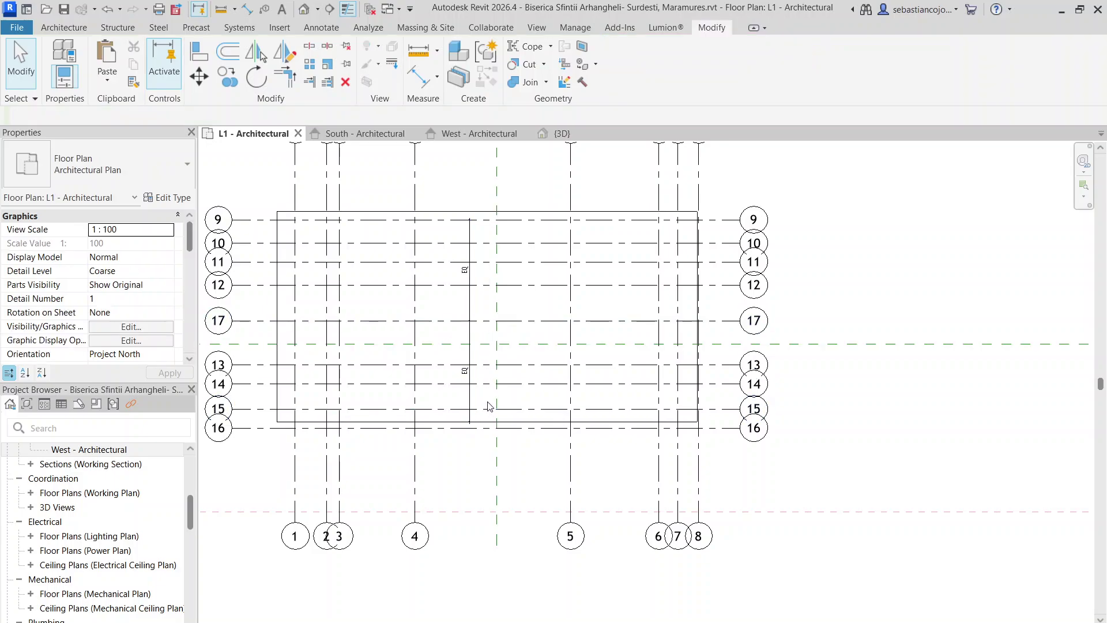
key("ctrl+z")
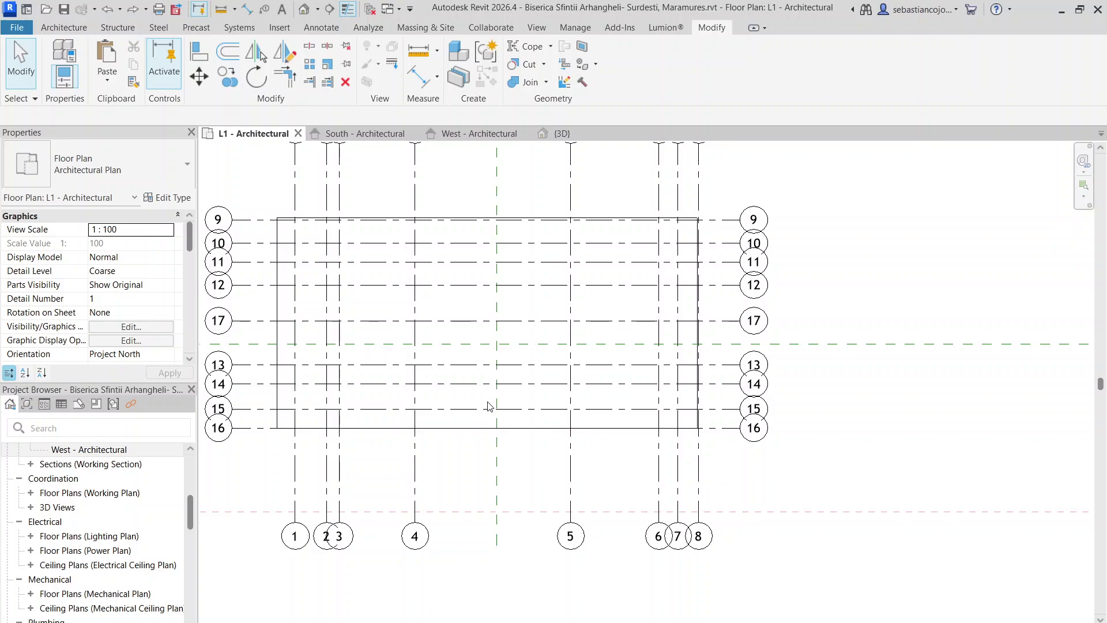
- Dimension grids 9, 17 and 16 in one aligned string and constrain its segments equal to centre grid 17
left_click(433, 83)
left_click(267, 220)
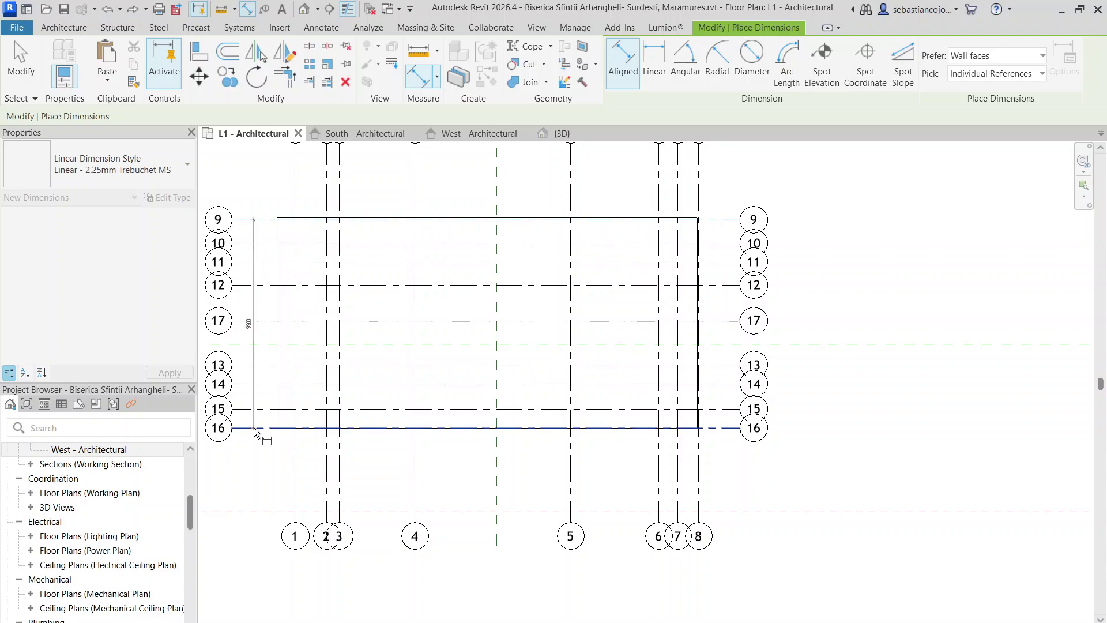
left_click(255, 428)
left_click(261, 321)
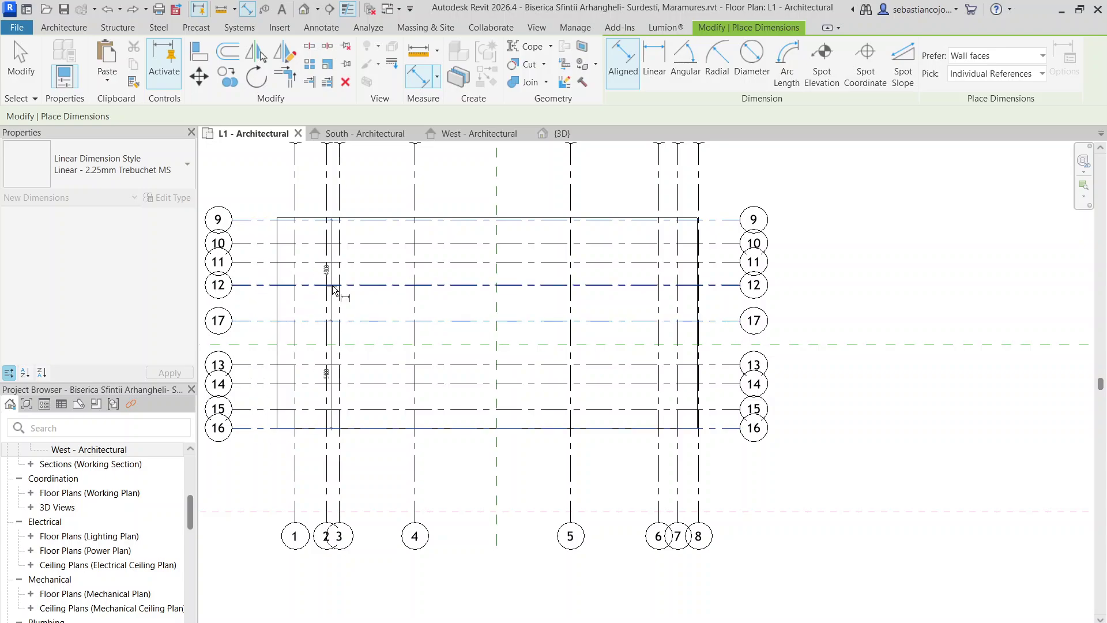
left_click(257, 283)
key("Escape")
key("Escape")
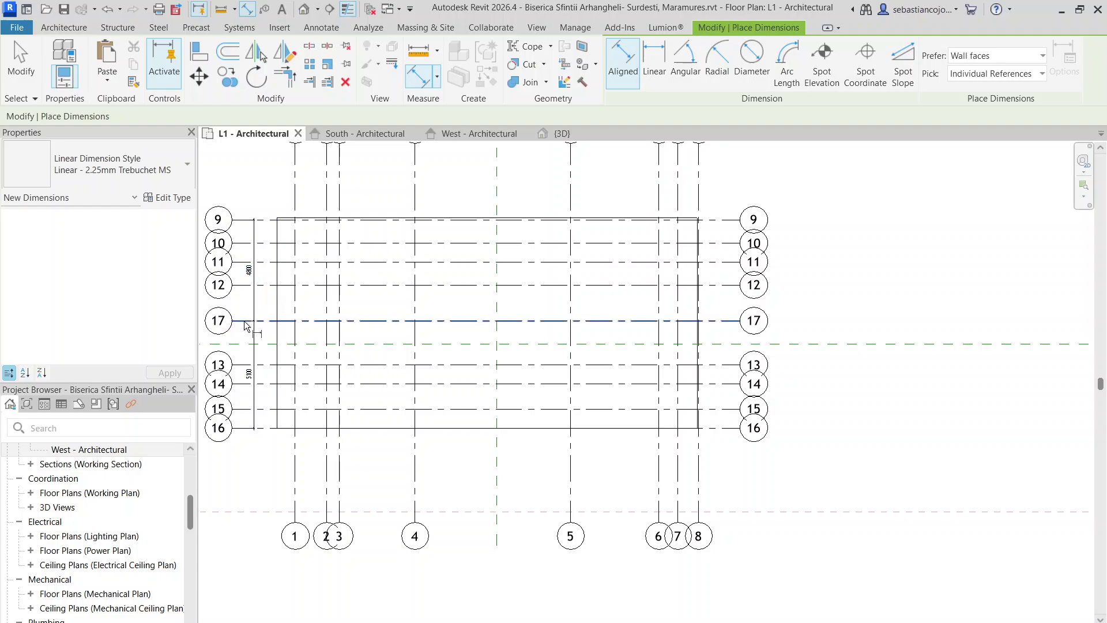
left_click(248, 322)
left_click(257, 356)
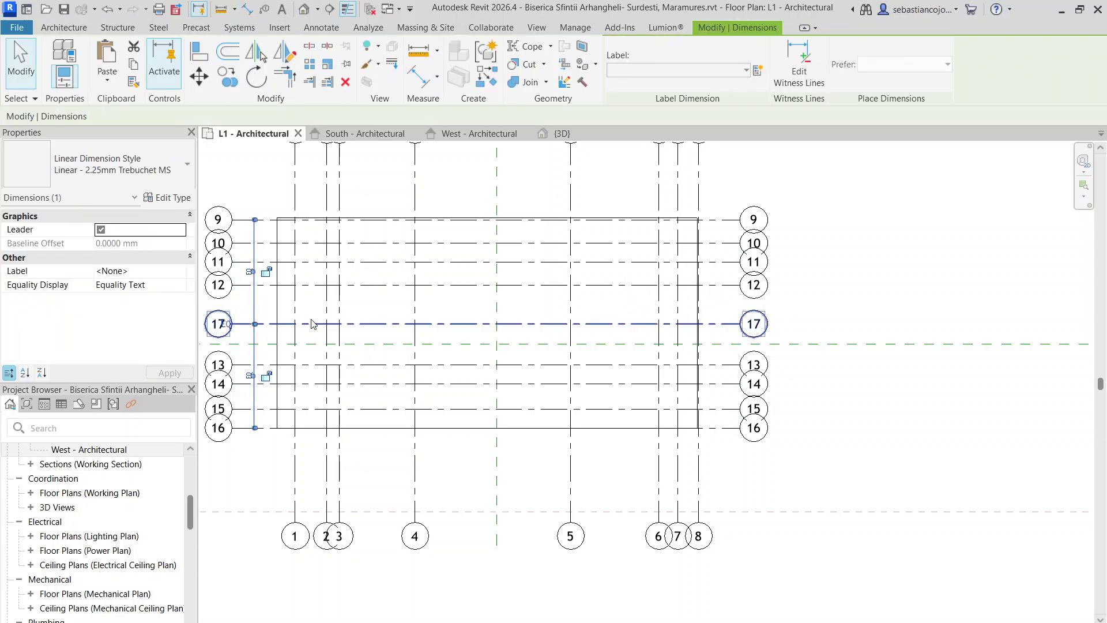
key("Escape")
- Extend the east ends of grids 9 to 17 away from the floor, unlocking grid 17 to extend it further
left_click(740, 325)
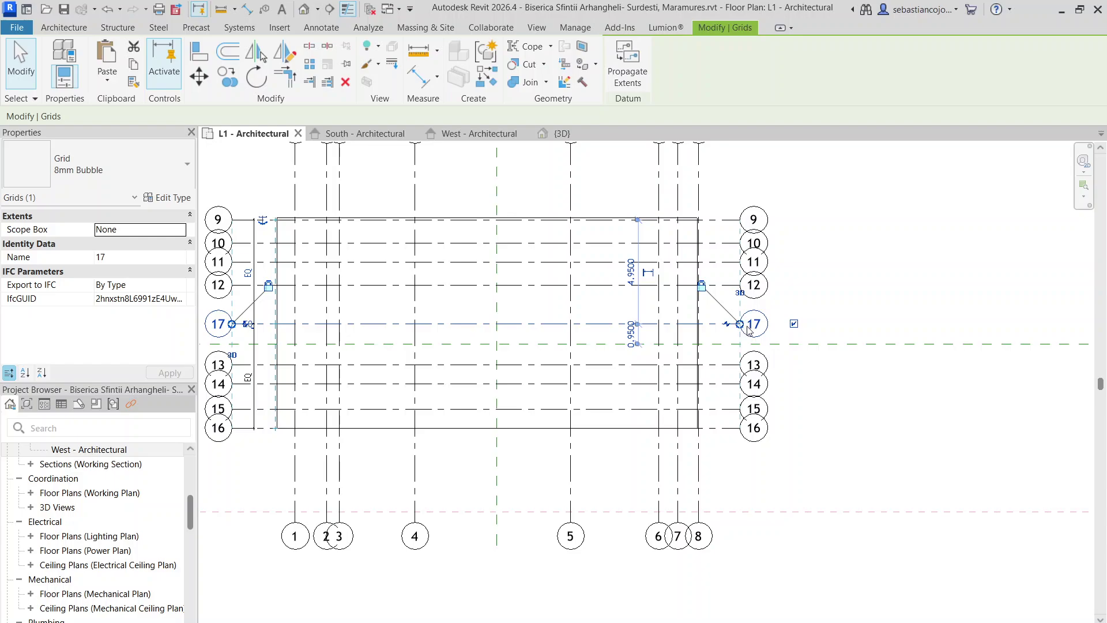
left_click_drag(747, 328, 876, 327)
left_click(875, 287)
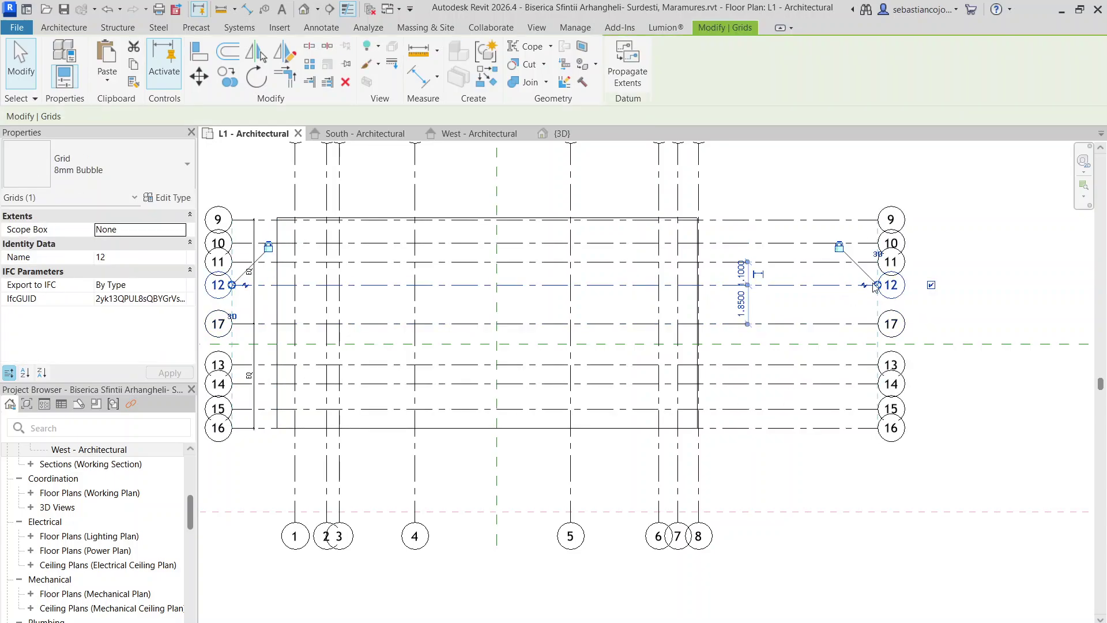
left_click(879, 325)
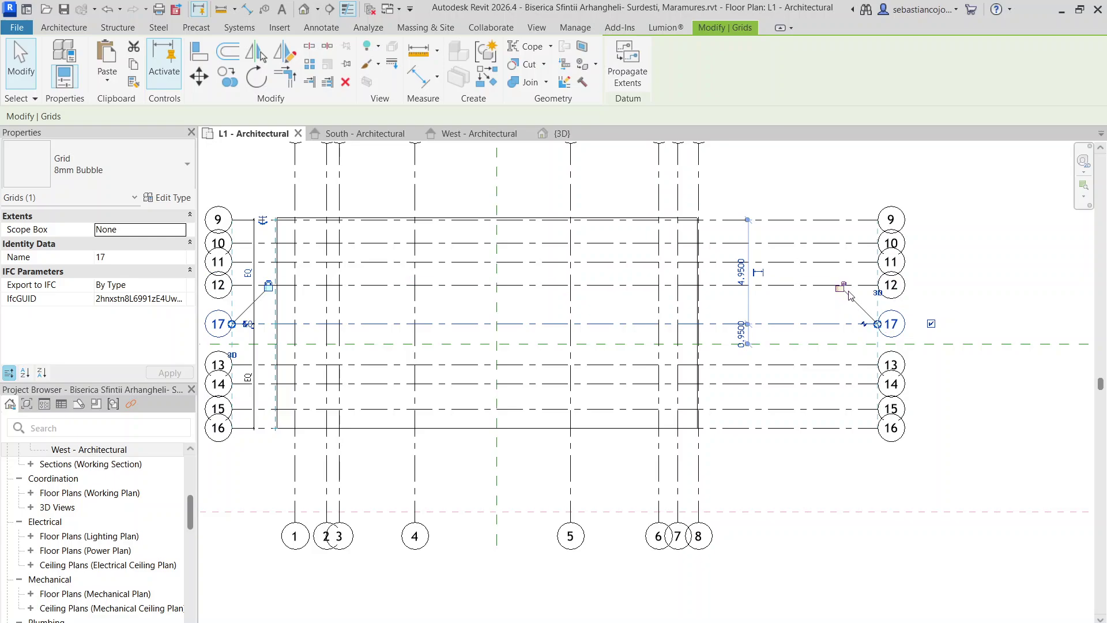
left_click_drag(877, 323, 927, 324)
key("Escape")
scroll(878, 314, "down", 5)
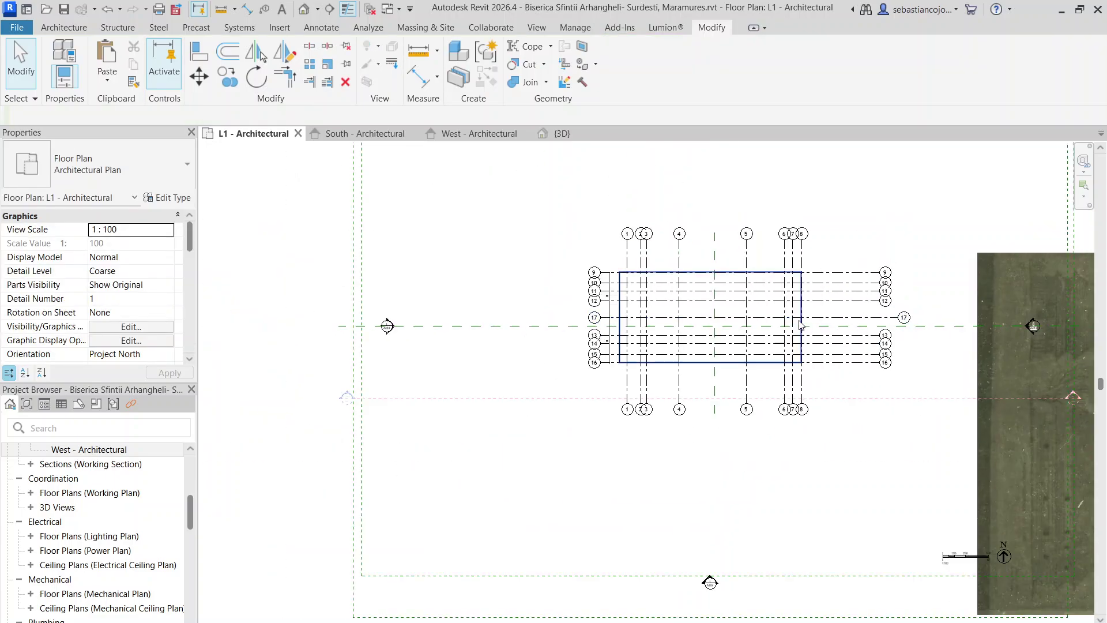
- Unlock the west end of grid 17 and extend it beyond the ends of the other horizontal grids
left_click(603, 319)
left_click(624, 323)
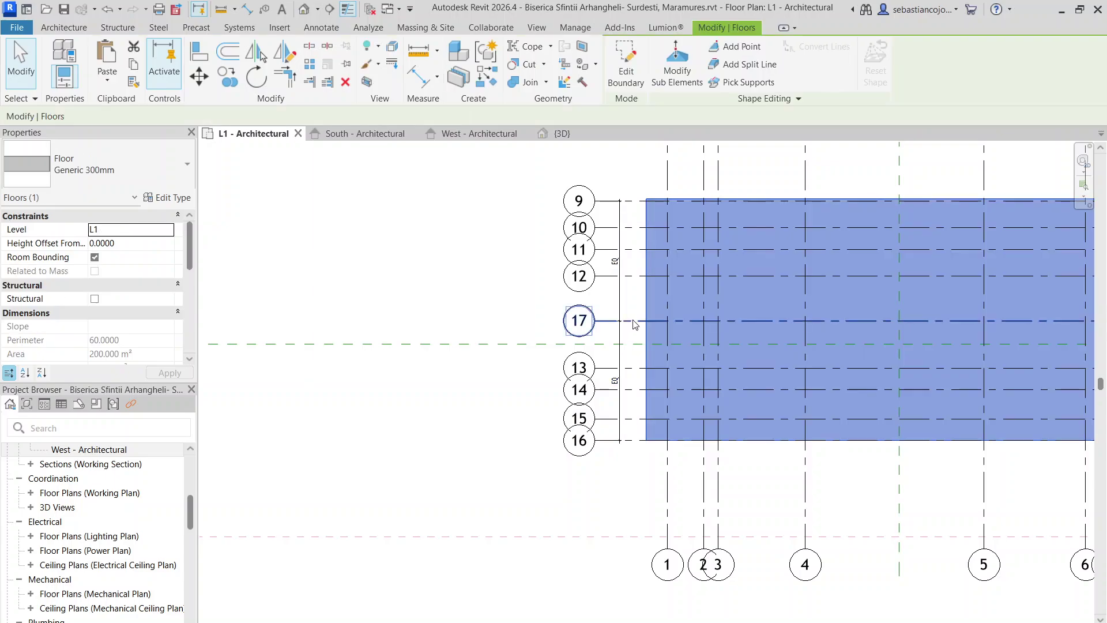
left_click(608, 322)
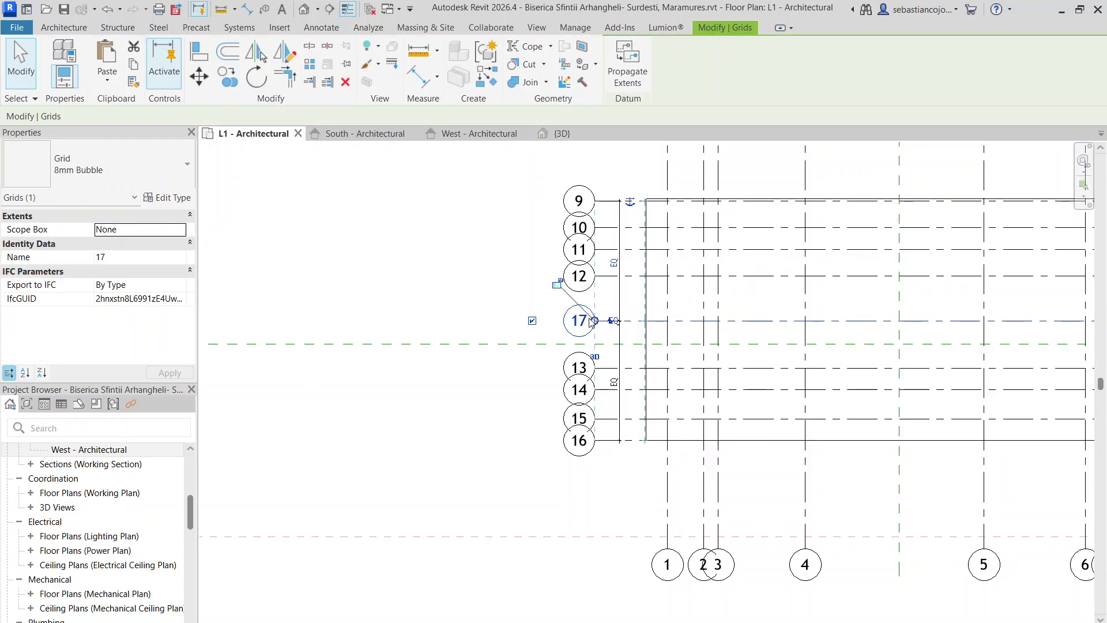
left_click_drag(573, 327, 451, 344)
scroll(478, 348, "down", 8)
key("Escape")
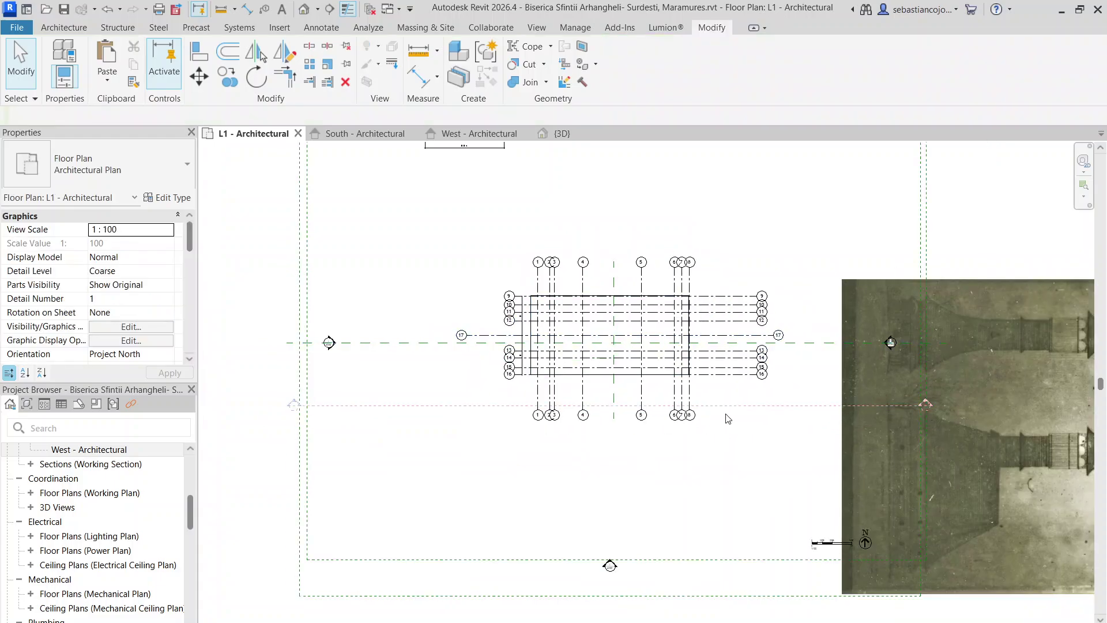
- Pull the east ends of grids 9 to 16 back close to the floor edge
scroll(725, 415, "up", 3)
scroll(736, 307, "up", 1)
left_click(732, 320)
left_click_drag(778, 321, 676, 321)
key("Escape")
scroll(611, 295, "down", 3)
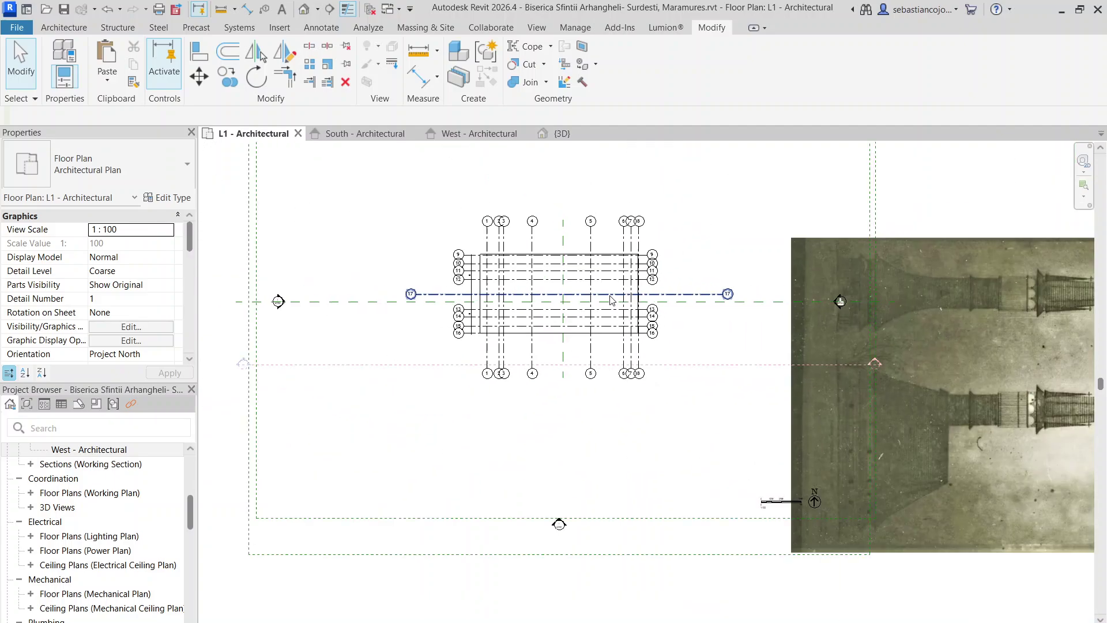
- Extend the north ends of grids 1 to 8 up over the church elevation in the reference image
scroll(678, 304, "down", 3)
scroll(621, 268, "up", 3)
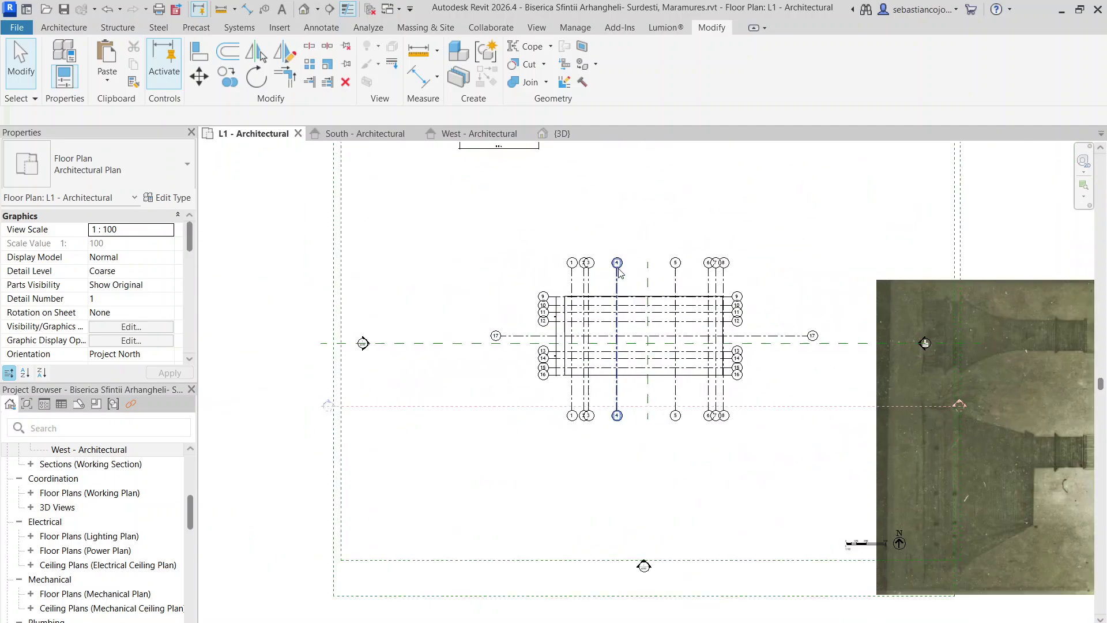
scroll(569, 280, "up", 2)
middle_click_drag(736, 287, 630, 463)
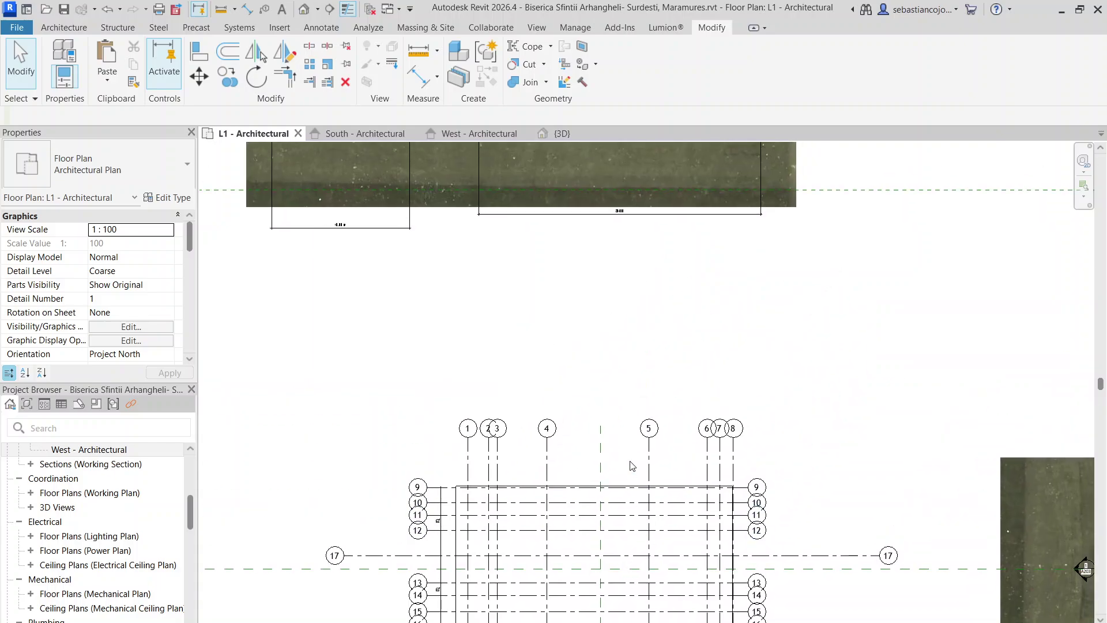
scroll(630, 460, "down", 3)
scroll(652, 278, "down", 2)
scroll(642, 276, "up", 3)
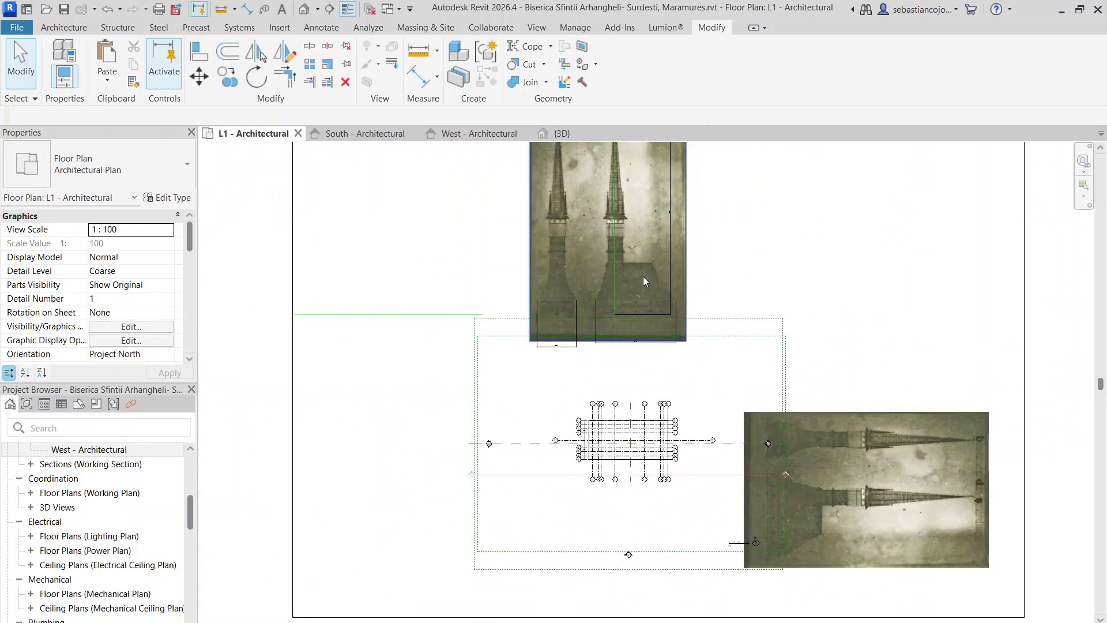
scroll(658, 306, "up", 2)
scroll(658, 304, "down", 4)
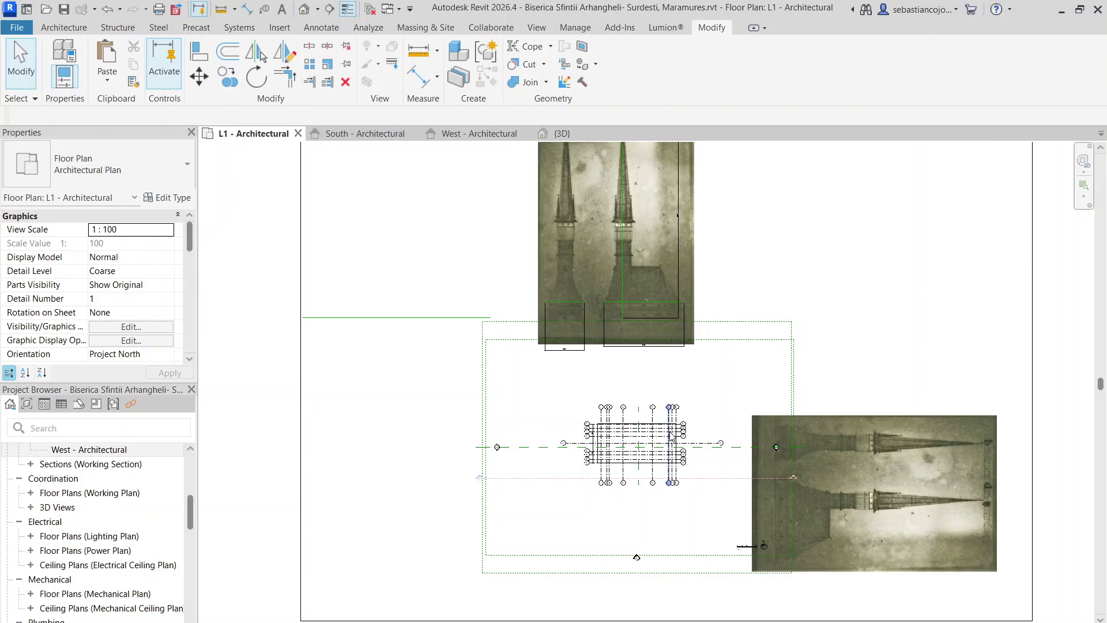
scroll(671, 436, "up", 3)
left_click(634, 454)
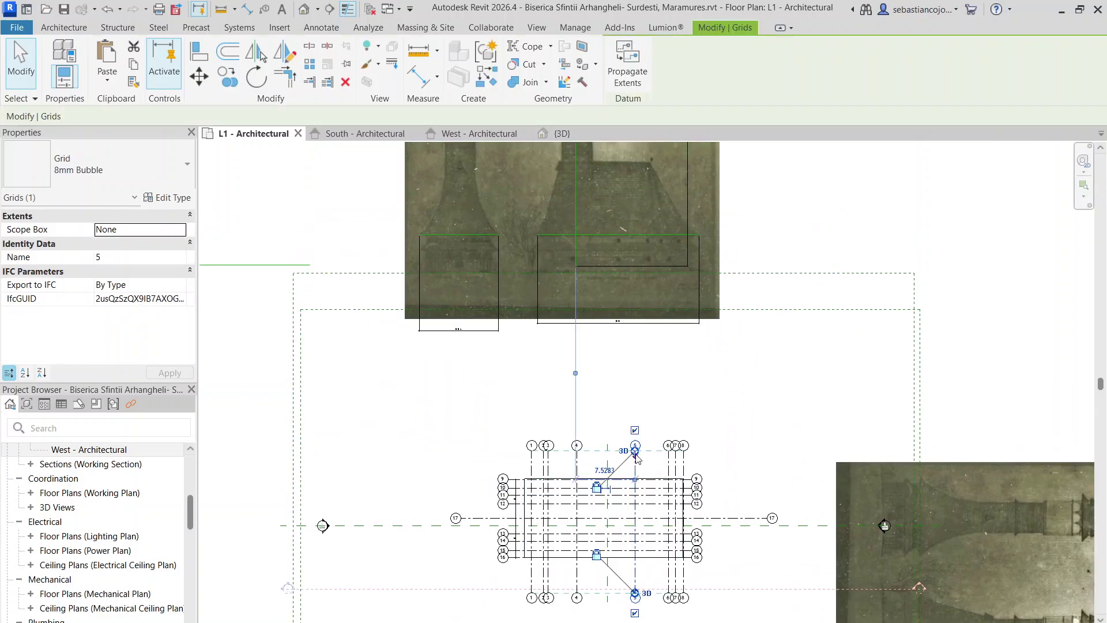
left_click_drag(628, 329, 634, 156)
scroll(635, 157, "up", 5)
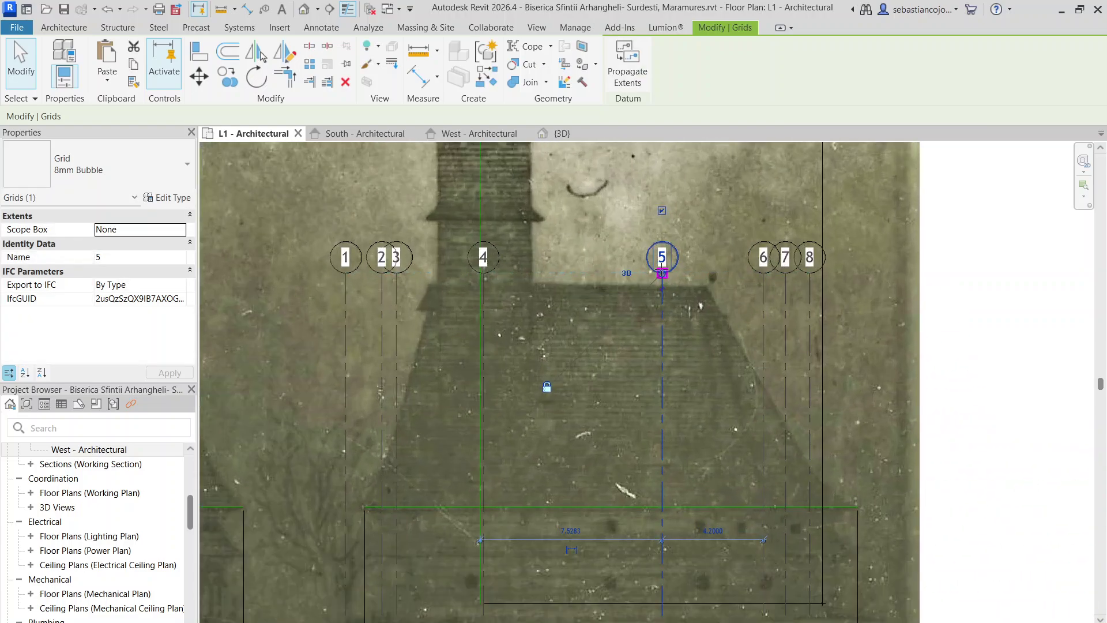
scroll(714, 340, "down", 5)
key("Escape")
- Move grid 6 to the east end of the roof ridge on the reference elevation
scroll(714, 339, "up", 4)
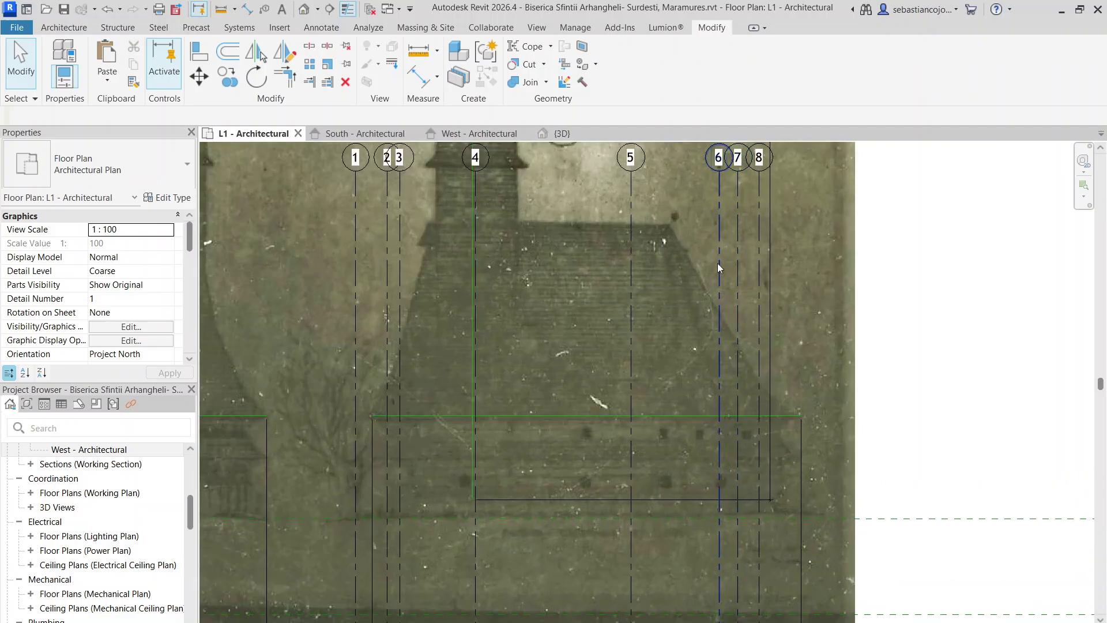
scroll(719, 266, "up", 3)
left_click(636, 247)
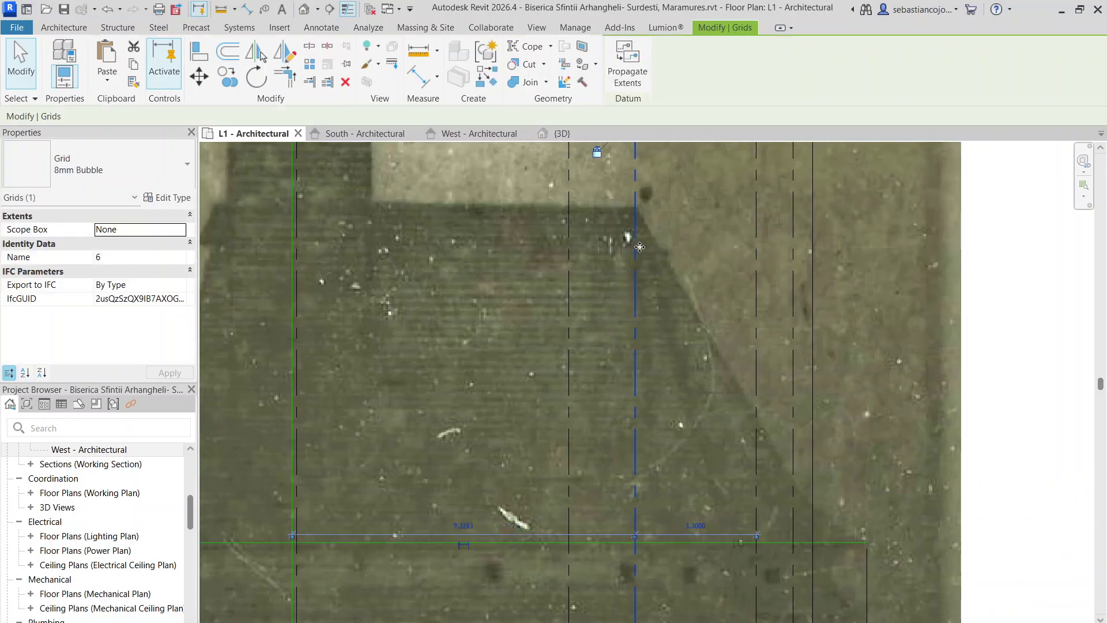
key("Escape")
scroll(687, 286, "down", 3)
- Move grid 8 outward to the east end of the eave line on the reference elevation
scroll(712, 381, "up", 3)
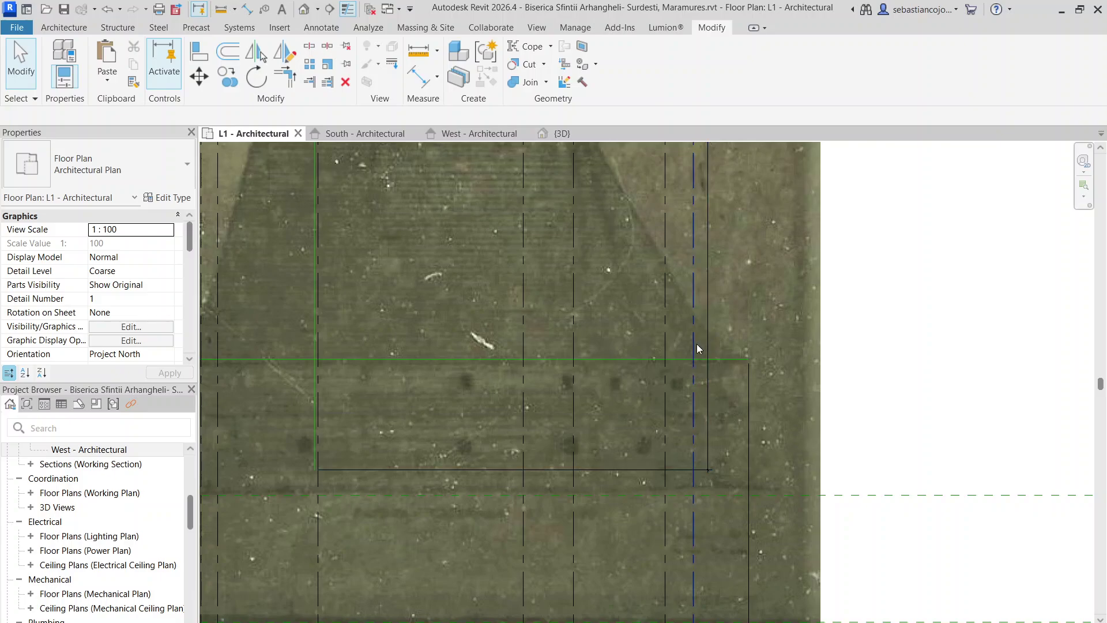
left_click(694, 348)
scroll(721, 414, "down", 3)
key("Escape")
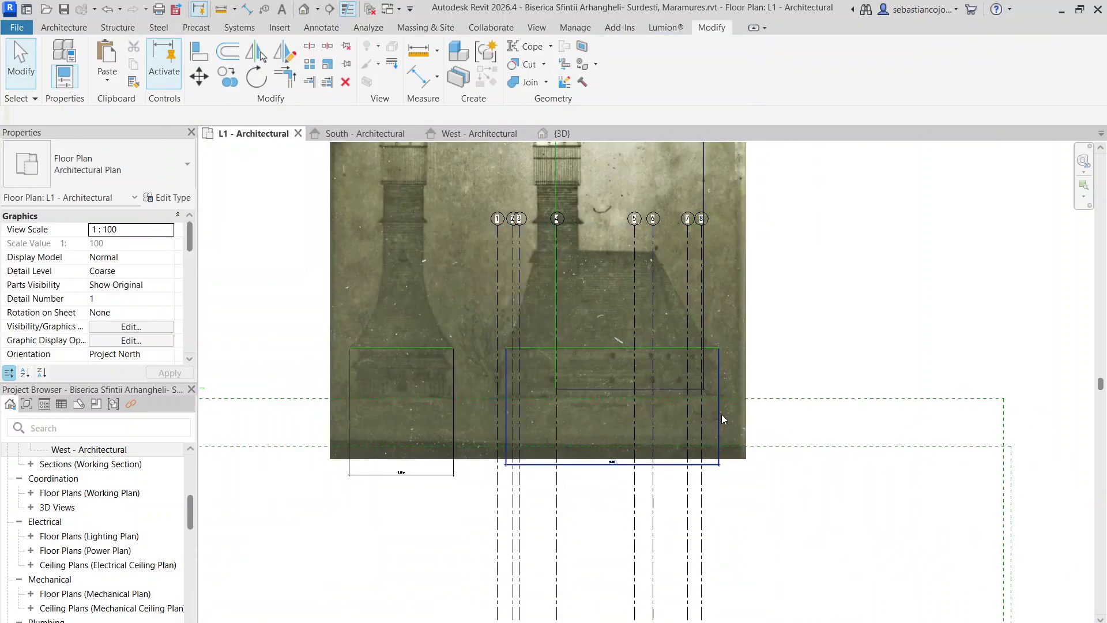
scroll(691, 303, "up", 5)
left_click(697, 305)
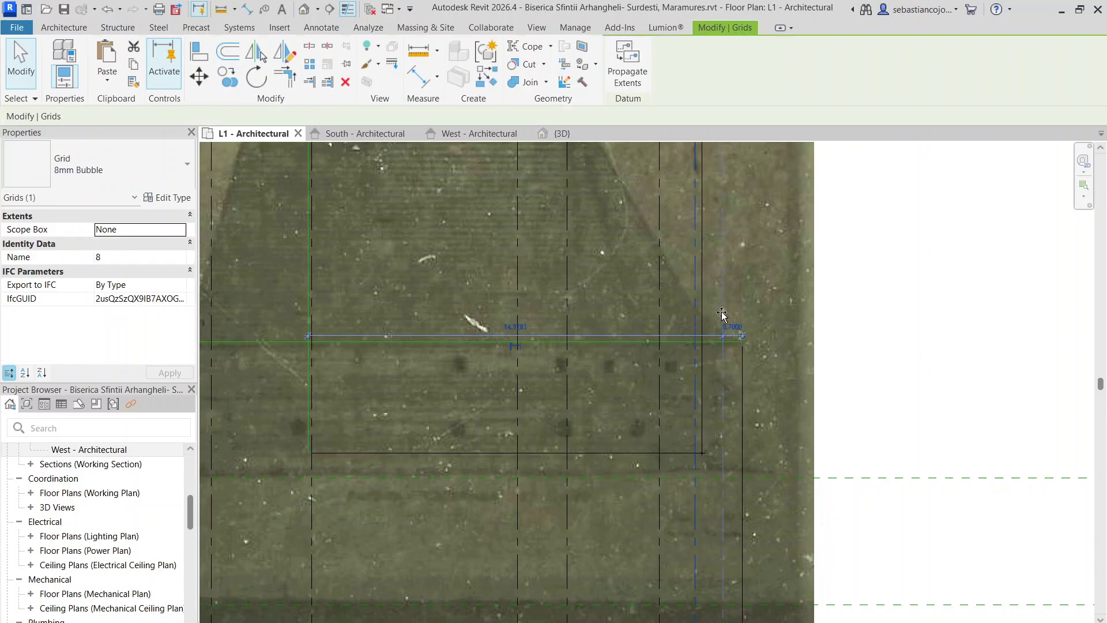
scroll(699, 316, "down", 3)
key("Escape")
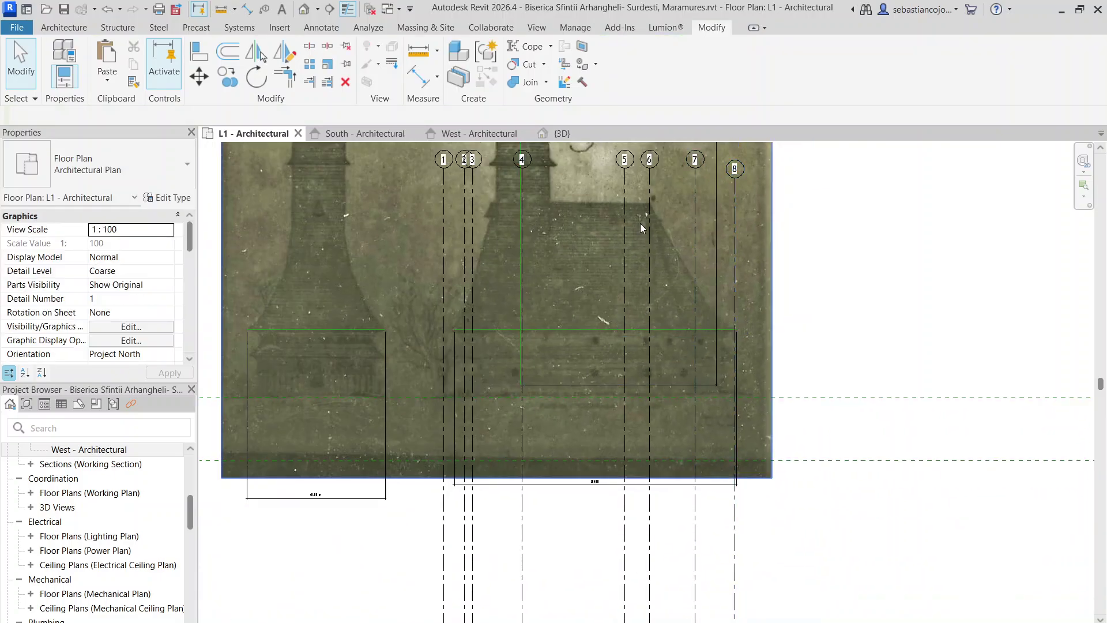
- Compare the positions of the repositioned grids between the floor outline and the reference elevation
left_click(649, 225)
scroll(651, 226, "down", 3)
scroll(662, 480, "up", 5)
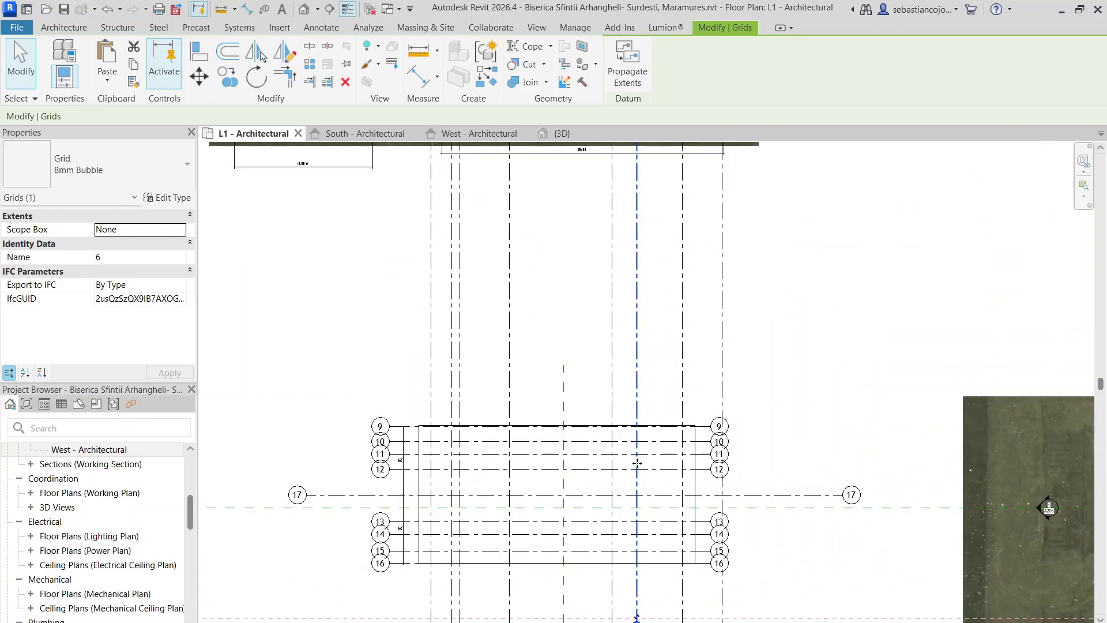
scroll(639, 467, "up", 1)
middle_click_drag(638, 479, 660, 413)
left_click(660, 335)
middle_click_drag(639, 254, 640, 482)
scroll(640, 482, "down", 5)
scroll(688, 315, "up", 5)
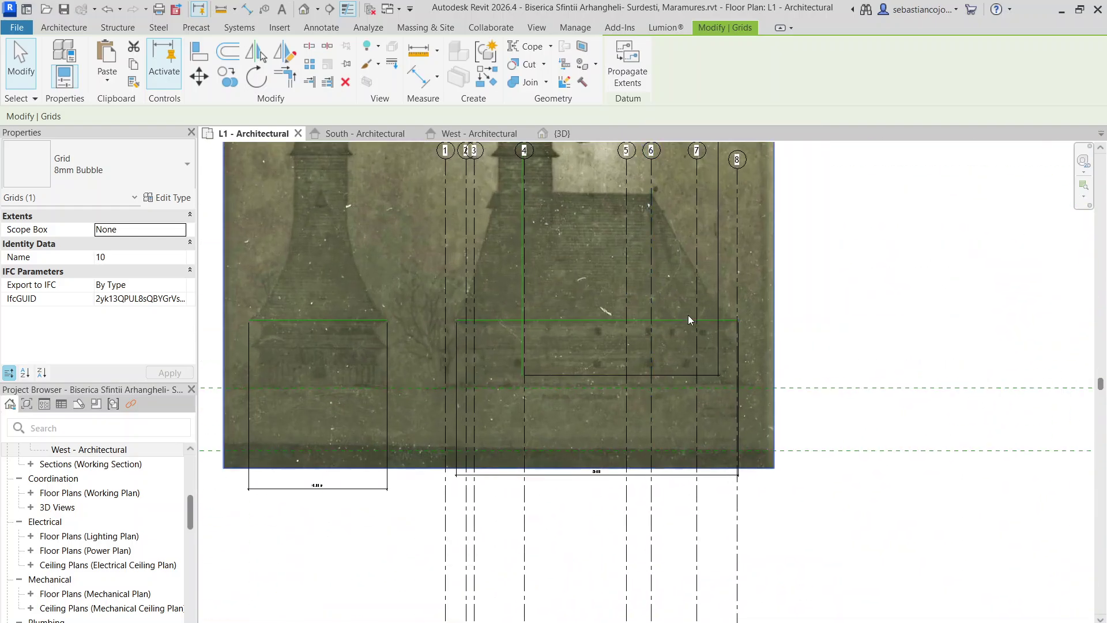
scroll(707, 317, "down", 2)
scroll(695, 303, "up", 1)
scroll(694, 305, "up", 1)
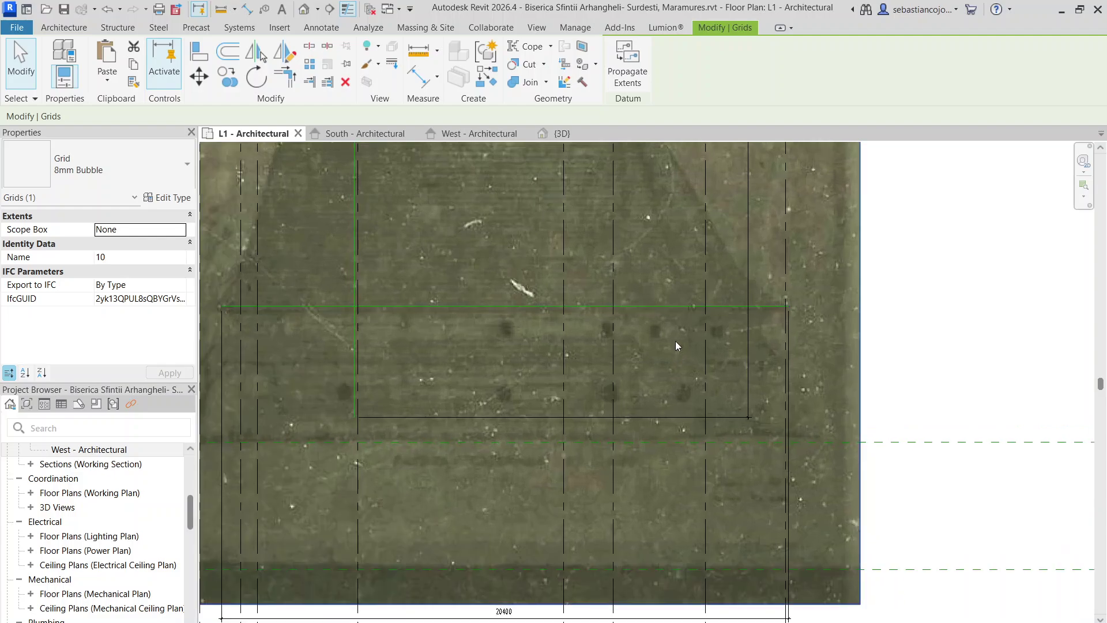
scroll(676, 341, "down", 3)
scroll(679, 275, "up", 2)
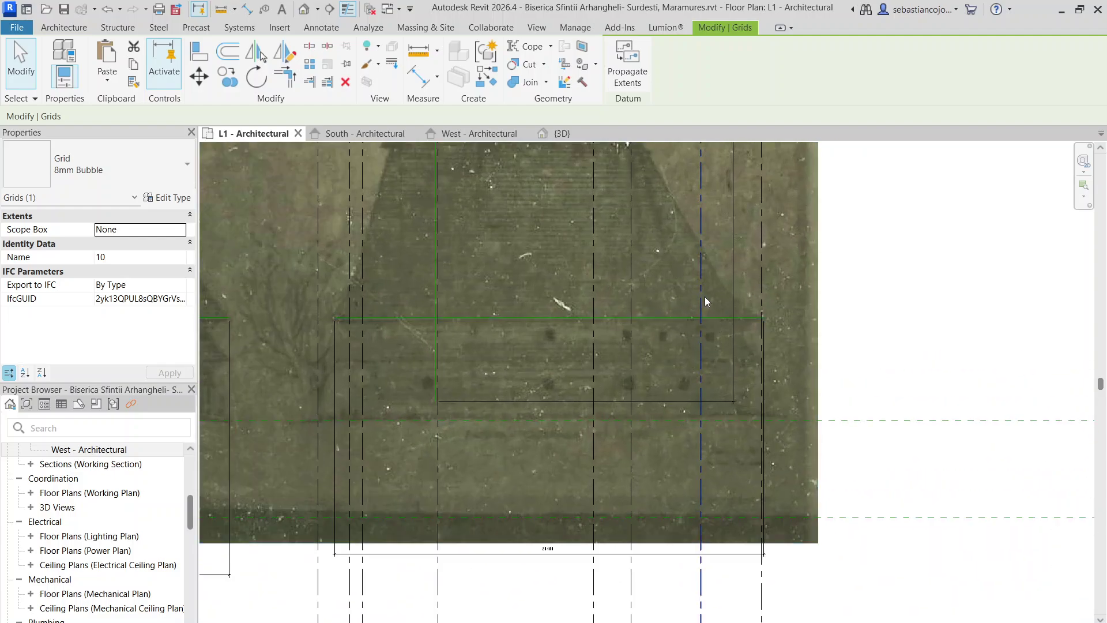
- Move grid 7 slightly closer to grid 6 on the reference elevation
left_click(682, 312)
left_click_drag(690, 309, 738, 319)
scroll(727, 310, "up", 2)
left_click(728, 309)
scroll(737, 320, "down", 3)
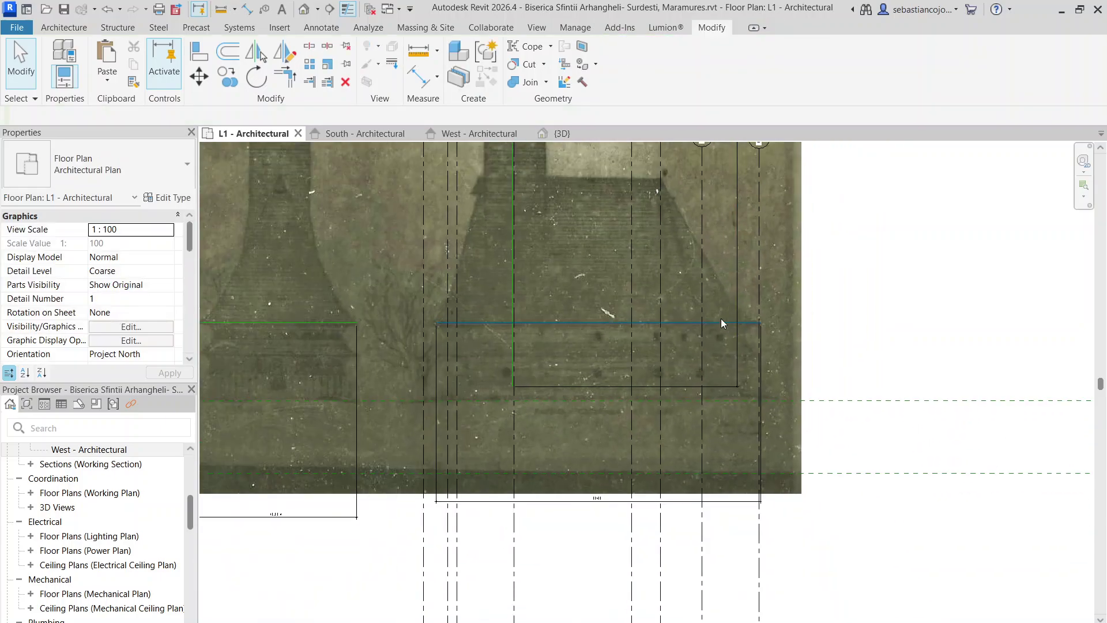
- Copy grid 7 about 1.8 m towards grid 8 on the reference elevation
left_click(701, 307)
left_click(227, 76)
scroll(695, 310, "up", 3)
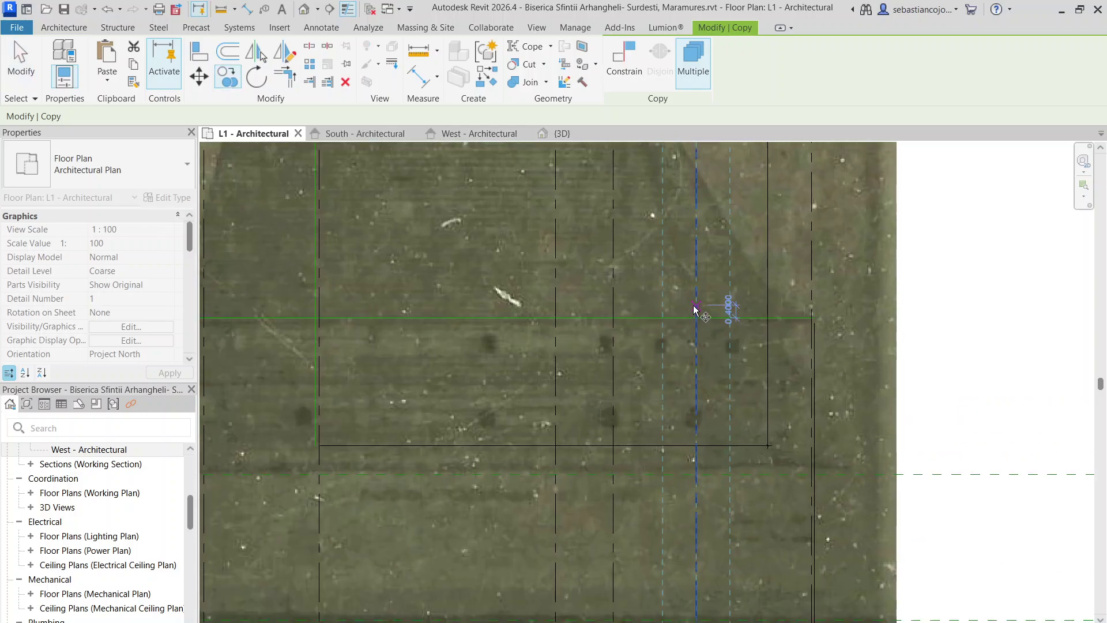
left_click(754, 313)
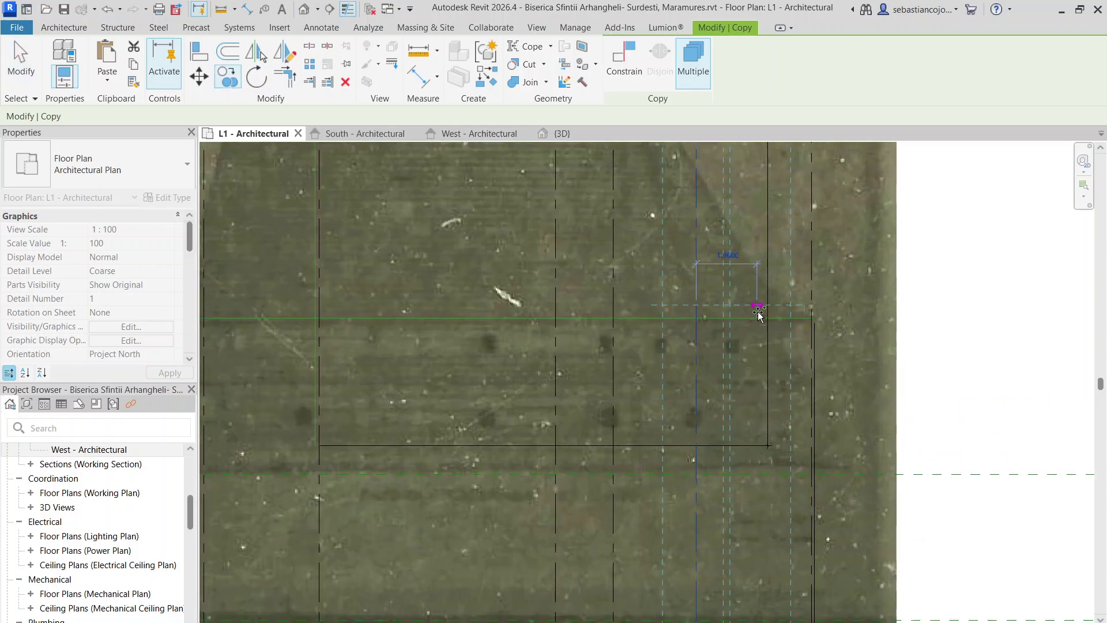
left_click(755, 307)
scroll(754, 305, "down", 3)
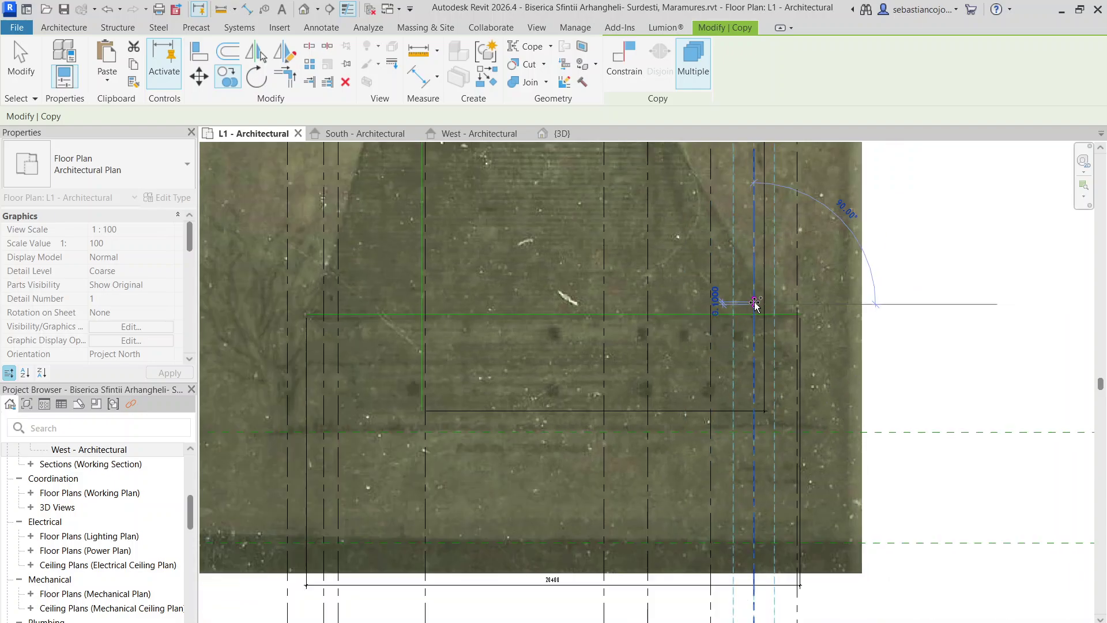
key("Escape")
key("Escape")
- Consult the church photo Surdesti.bis_jos.SE.1997.jpg in the browser and return to Revit
scroll(710, 252, "up", 1)
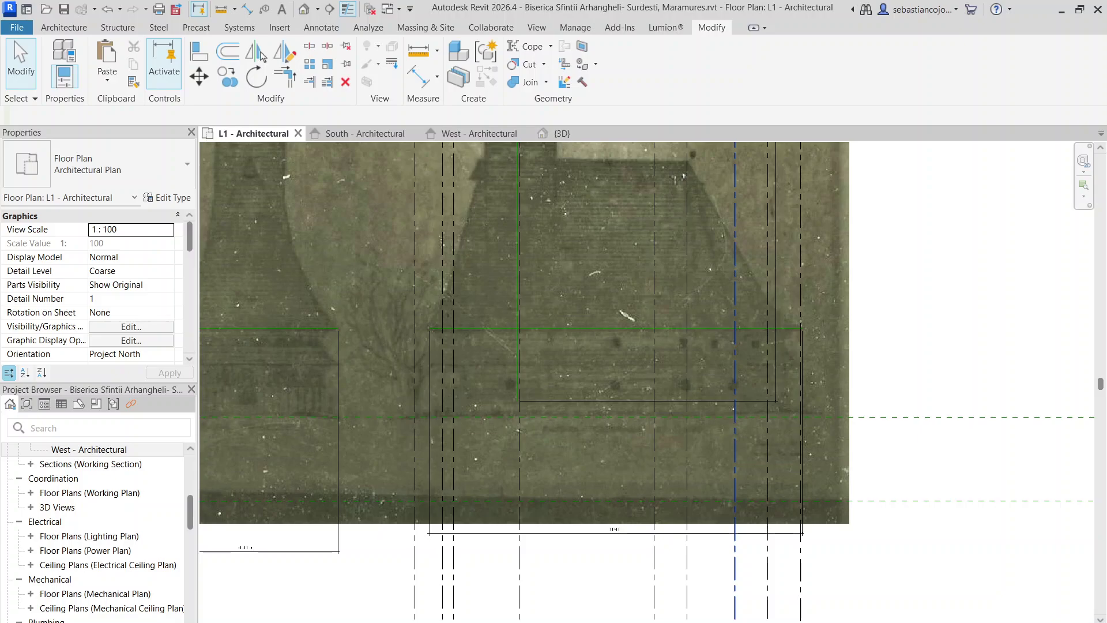
key("alt+Tab")
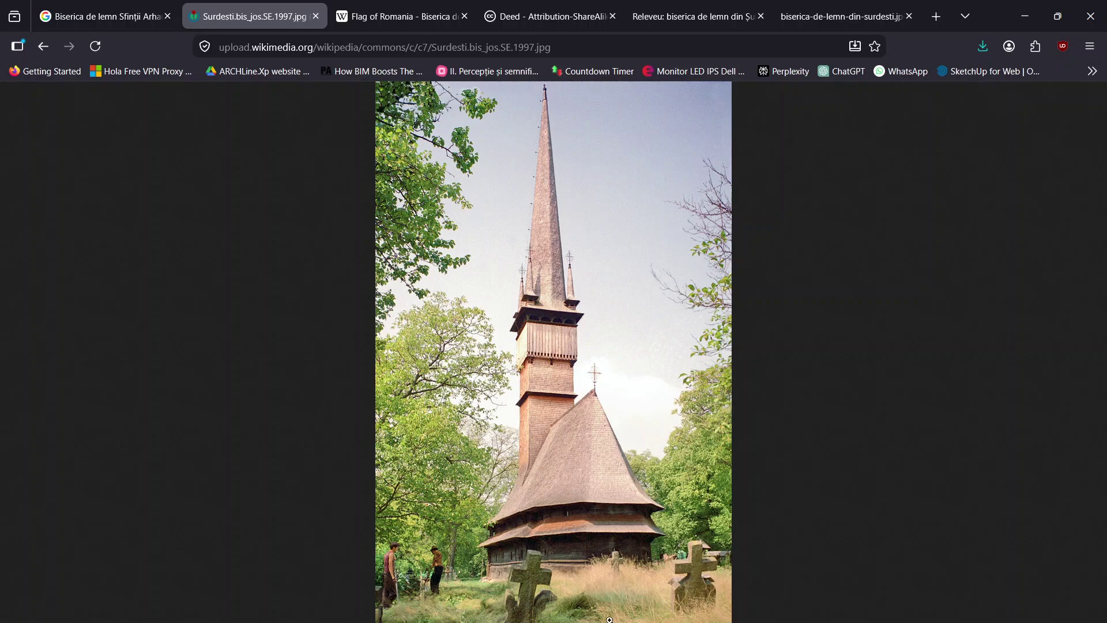
key("alt+Tab")
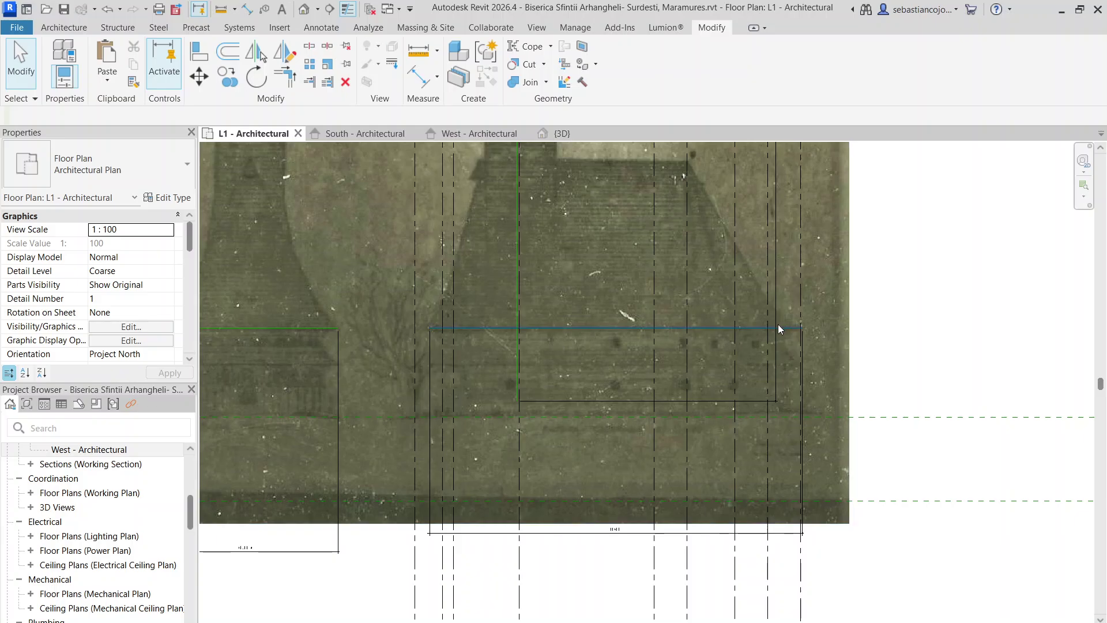
- Check the position of grid 7 and its copied neighbour against the floor outline in plan
scroll(747, 323, "down", 3)
middle_click_drag(751, 443, 667, 165)
scroll(655, 288, "up", 3)
scroll(656, 291, "up", 3)
left_click(659, 280)
scroll(663, 285, "down", 6)
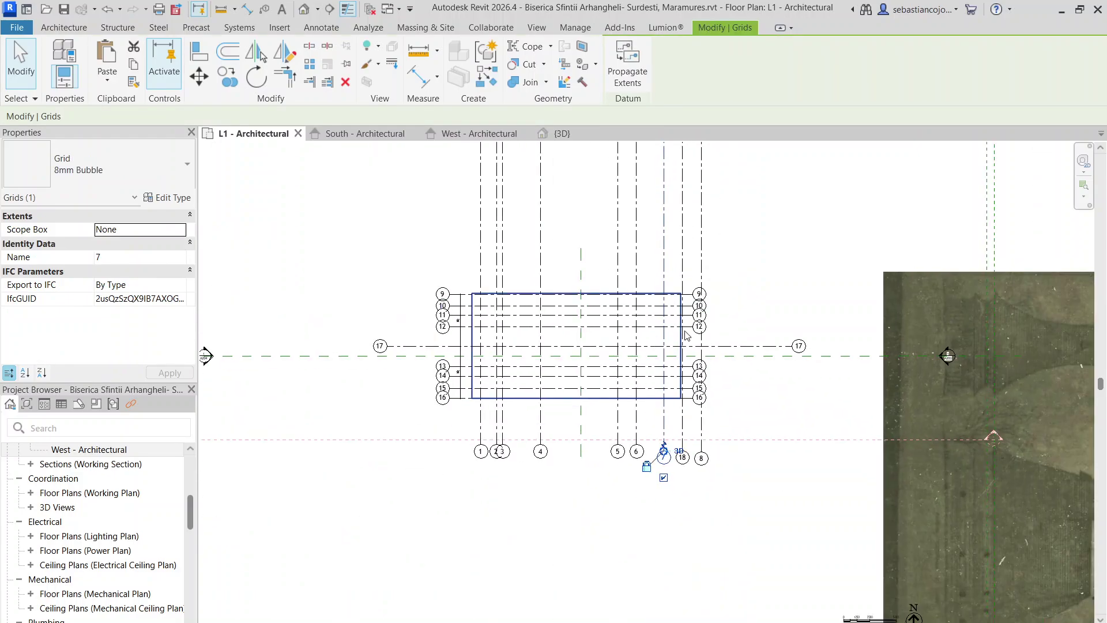
key("Escape")
- Move the Generic 300mm floor so its corner edges align with grid 1 and grid 9
scroll(684, 337, "up", 4)
left_click(677, 335)
scroll(677, 335, "down", 5)
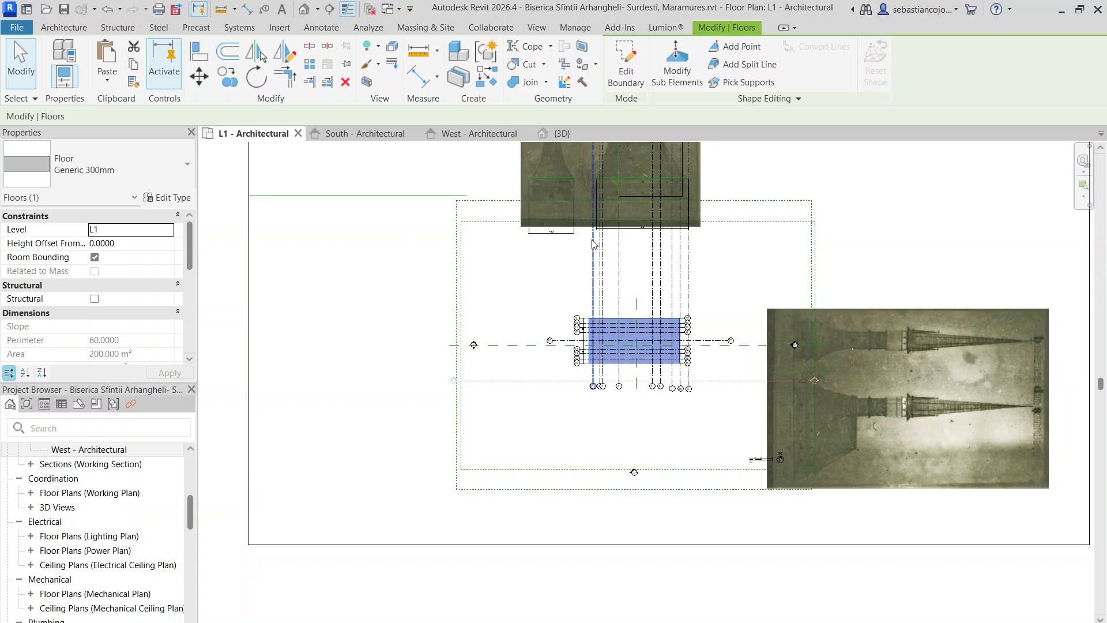
middle_click_drag(617, 281, 675, 440)
scroll(654, 384, "up", 3)
middle_click_drag(656, 383, 679, 311)
scroll(679, 310, "down", 3)
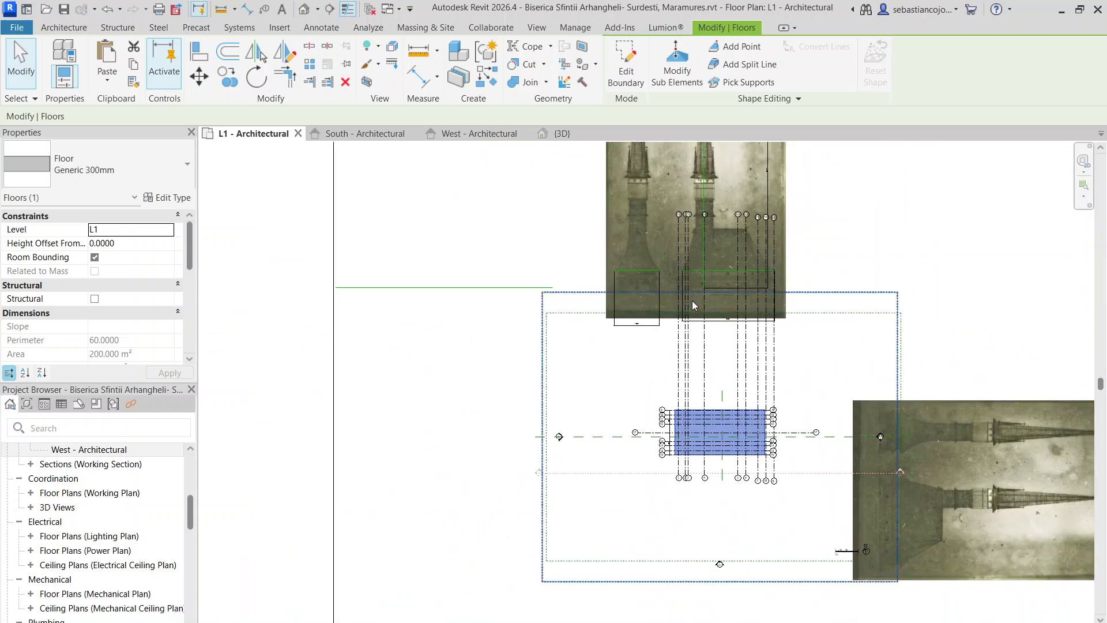
scroll(675, 438, "up", 8)
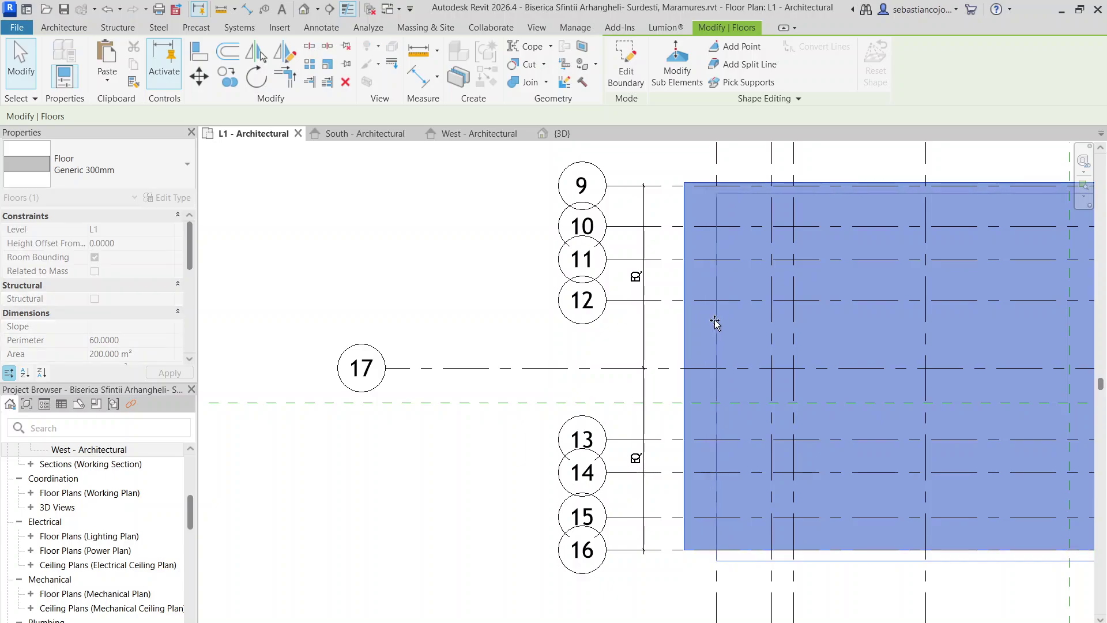
scroll(713, 321, "down", 4)
scroll(769, 281, "up", 4)
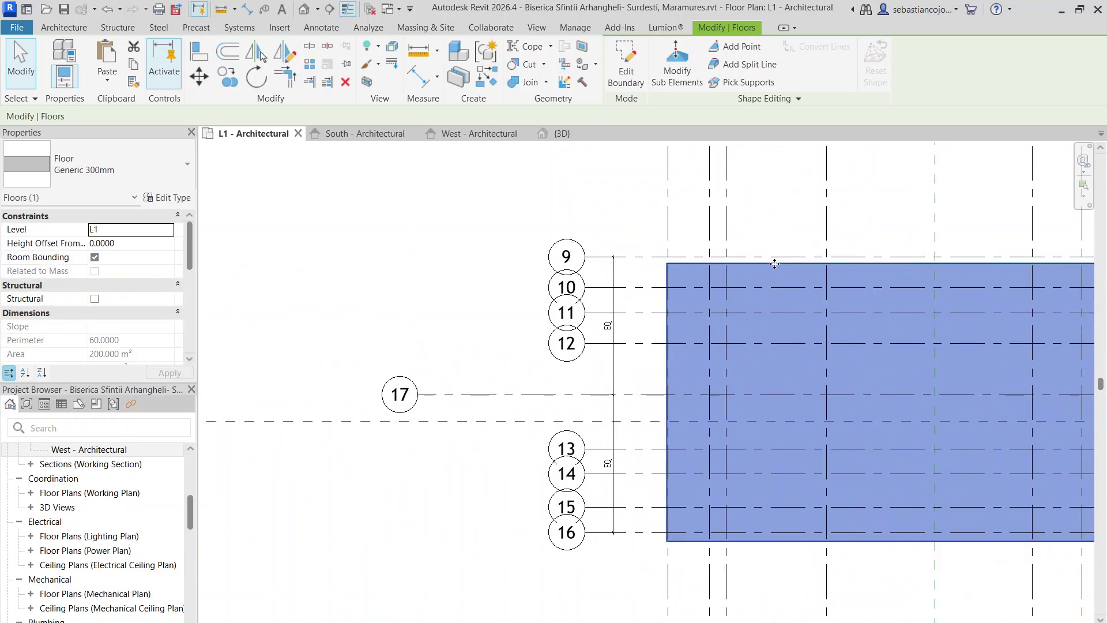
scroll(675, 336, "down", 4)
left_click(393, 368)
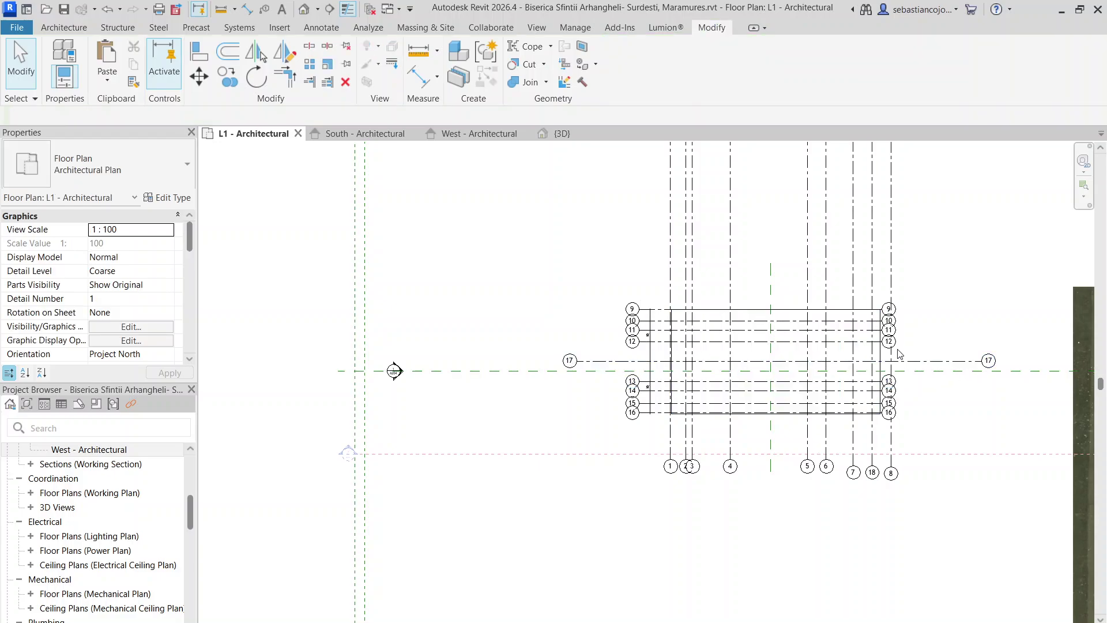
- Edit the floor boundary so its short edge nearest grid 8 extends onto grid 8, and finish the sketch
scroll(853, 349, "up", 3)
left_click(871, 352)
scroll(872, 353, "down", 3)
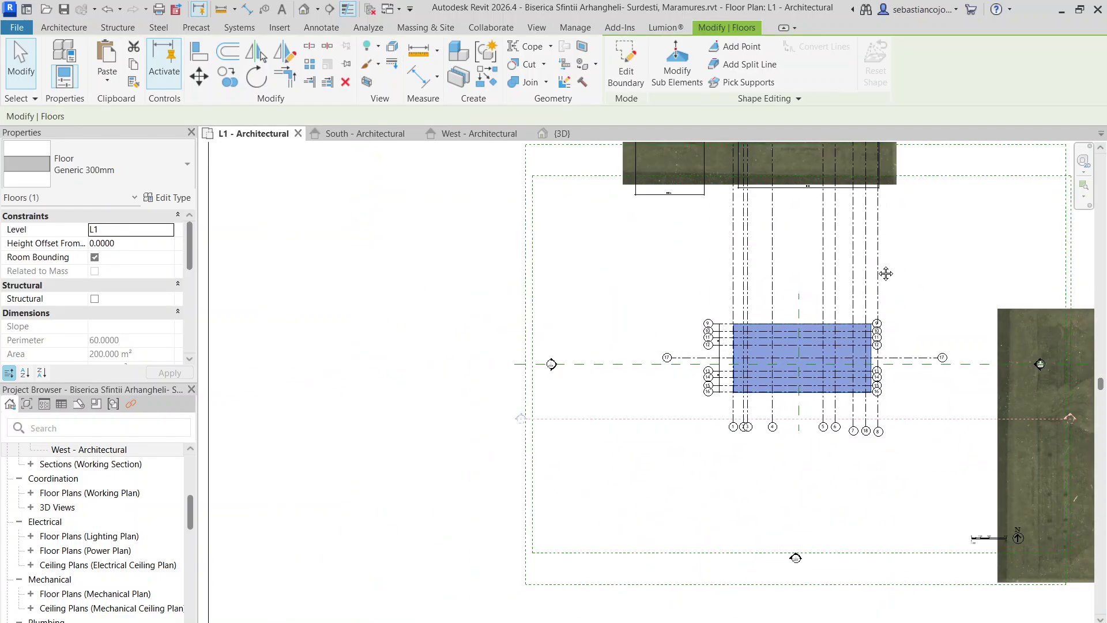
scroll(886, 273, "up", 5)
scroll(846, 308, "down", 2)
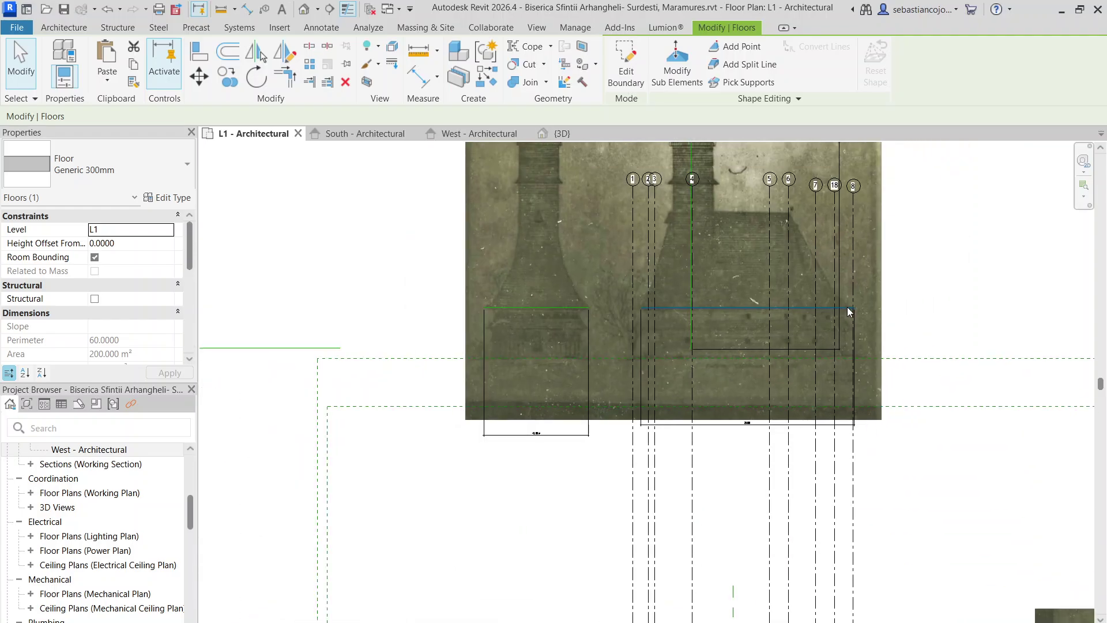
scroll(848, 312, "down", 3)
scroll(859, 414, "up", 4)
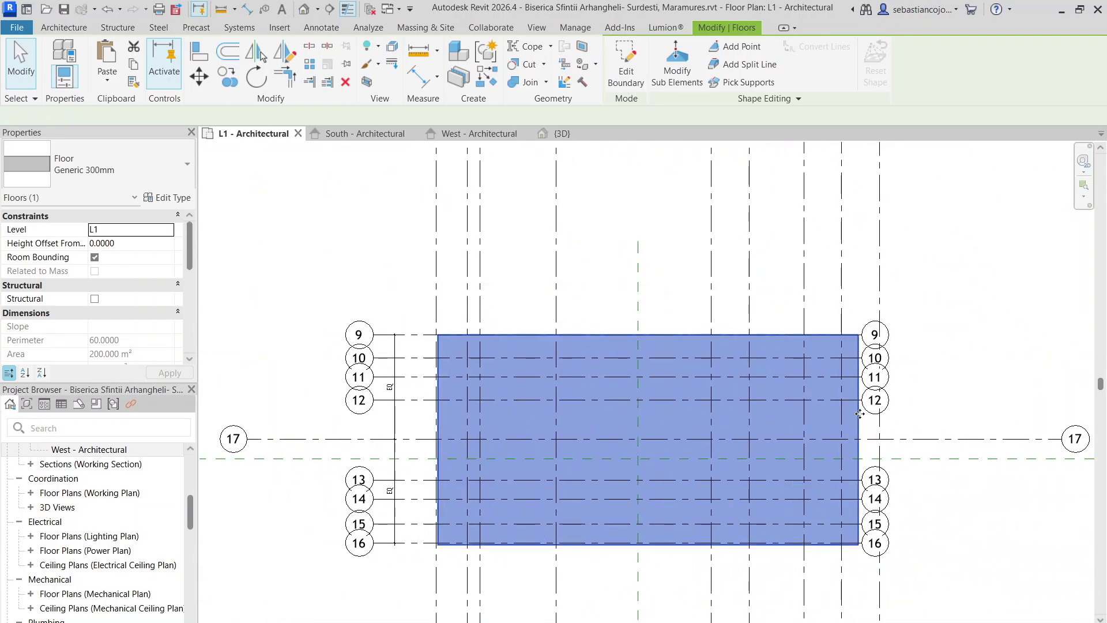
double_click(859, 413)
left_click(878, 420)
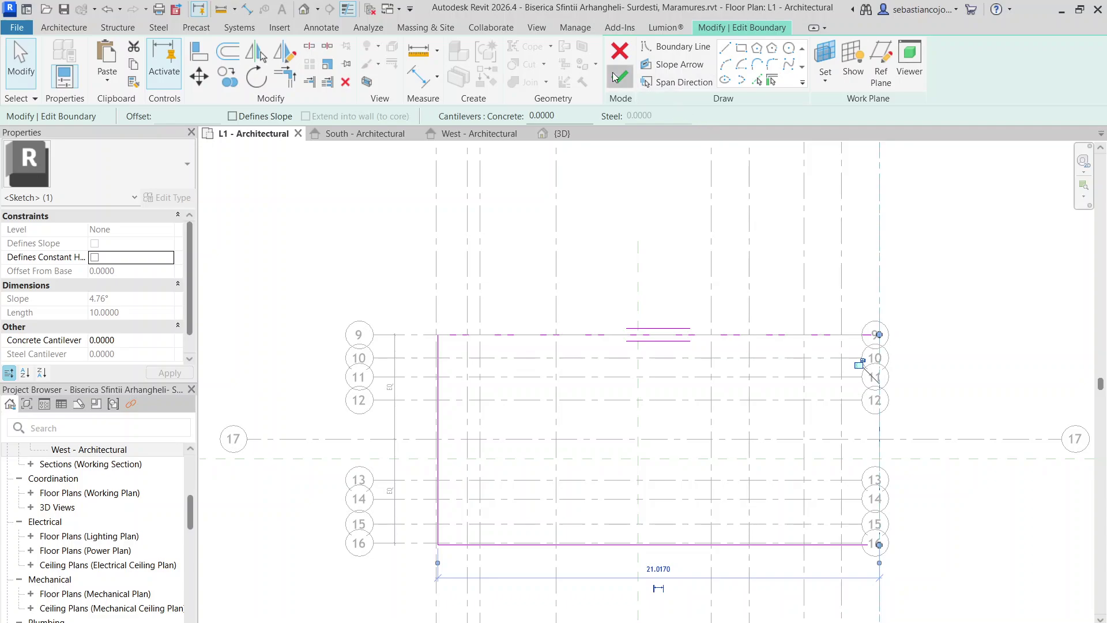
left_click(616, 75)
left_click(556, 234)
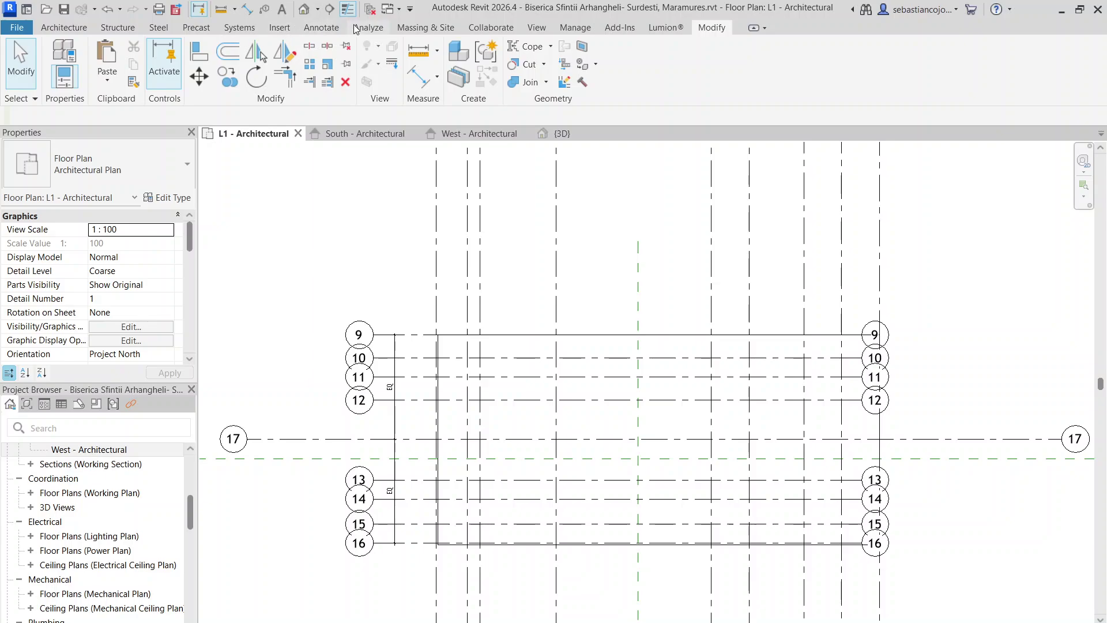
- Create an in-place model in the Generic Models category with the name Generic Models 1
scroll(577, 369, "down", 3)
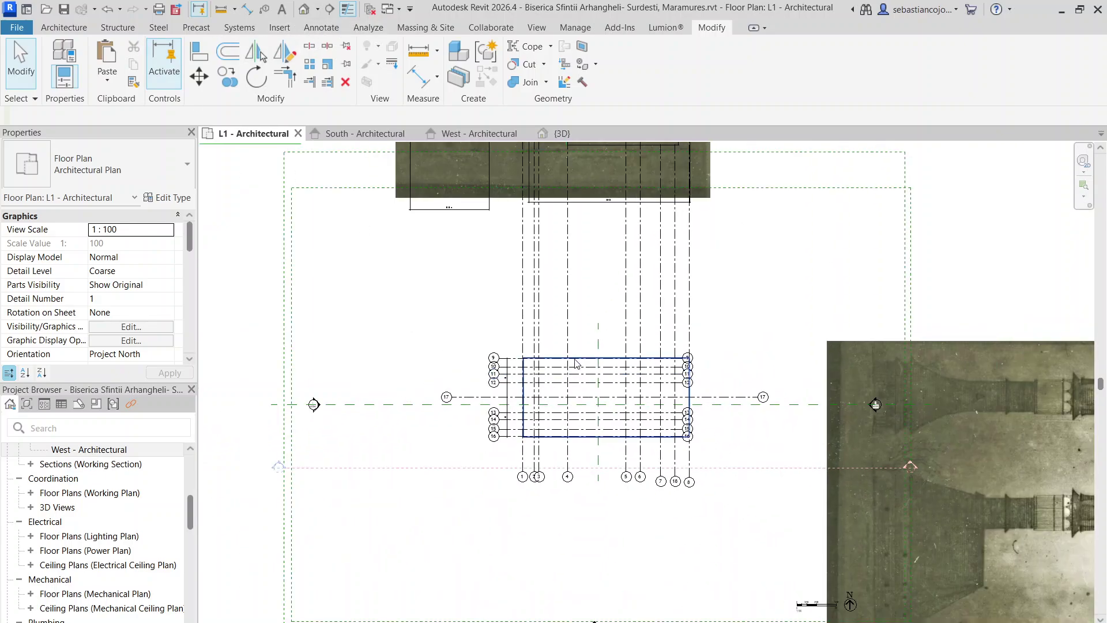
left_click(66, 27)
left_click(170, 78)
left_click(199, 135)
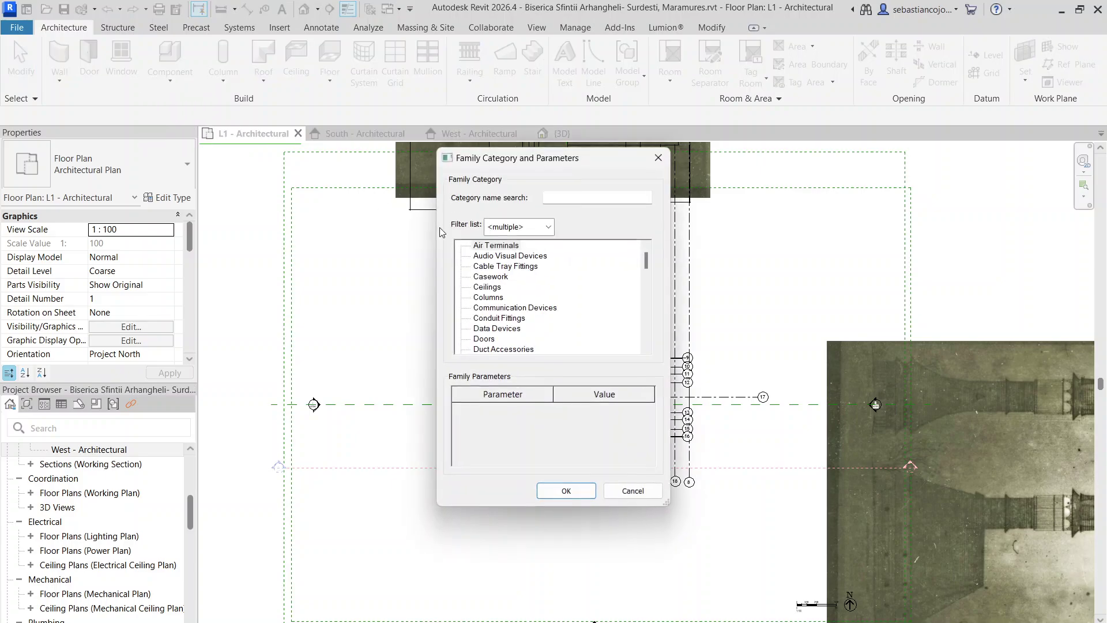
scroll(538, 301, "down", 5)
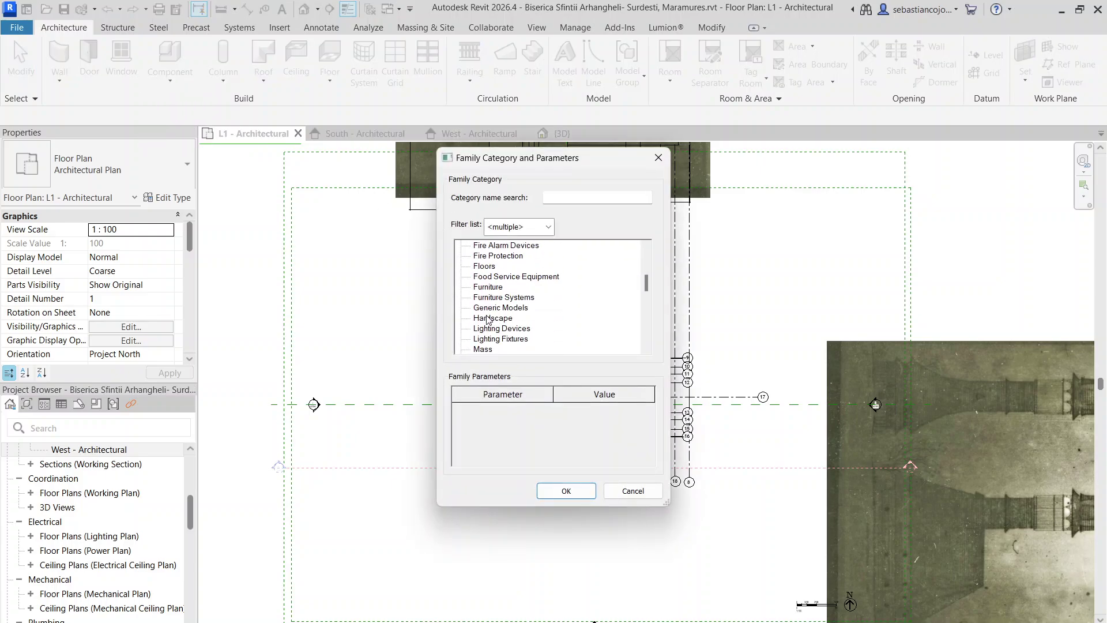
left_click(562, 490)
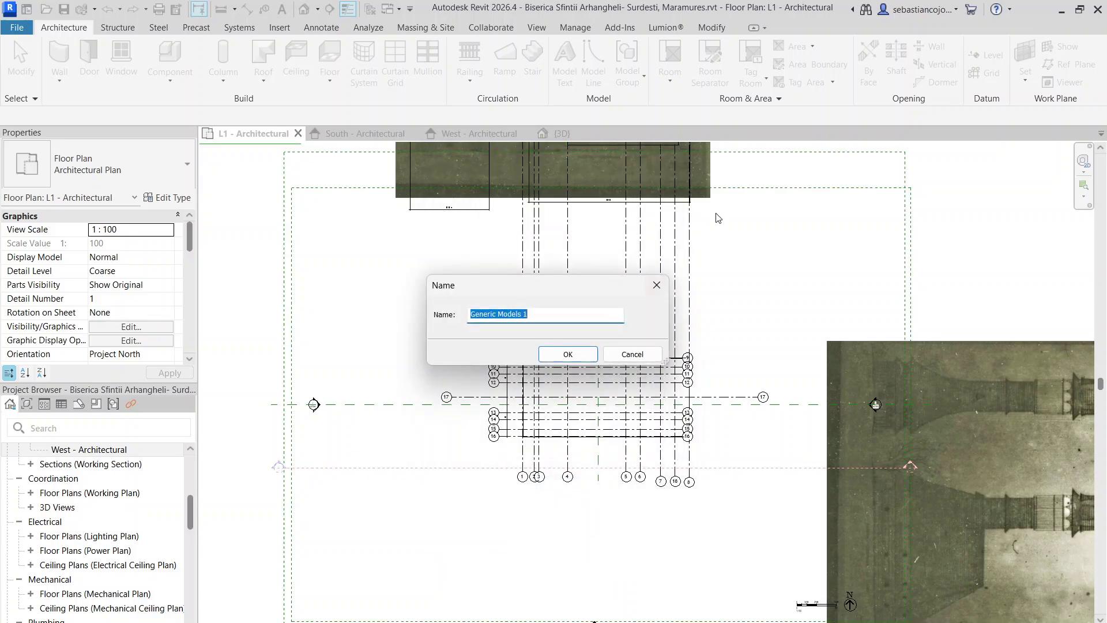
left_click(548, 358)
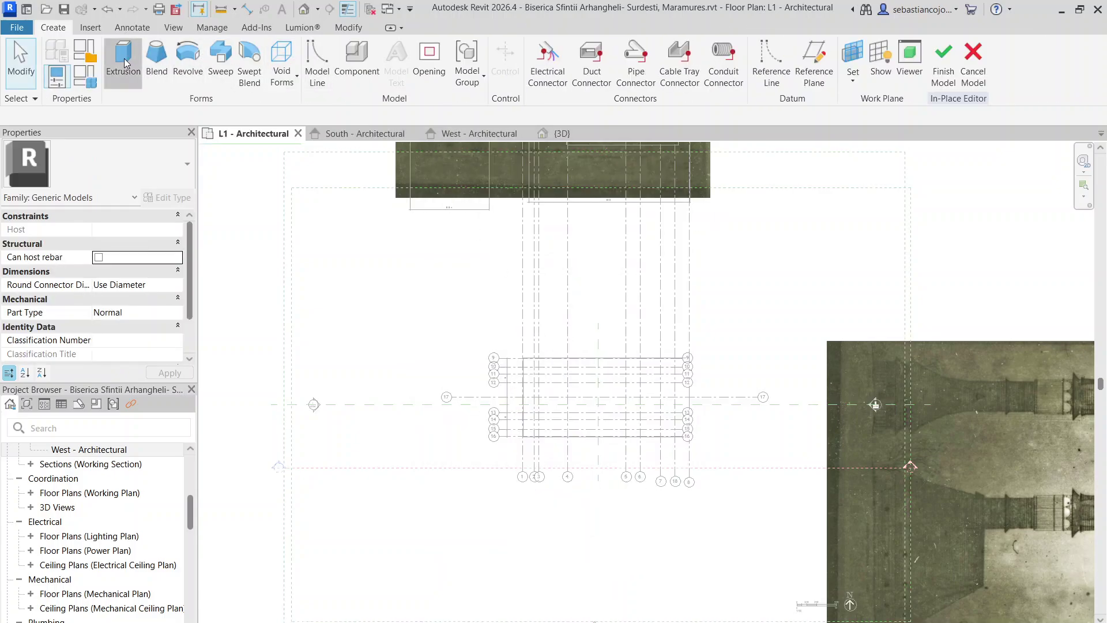
- Start an extrusion and sketch its closed rectangular outline over the floor corners, between grids 1 and 8 and grids 9 and 16
left_click(122, 62)
scroll(521, 349, "up", 5)
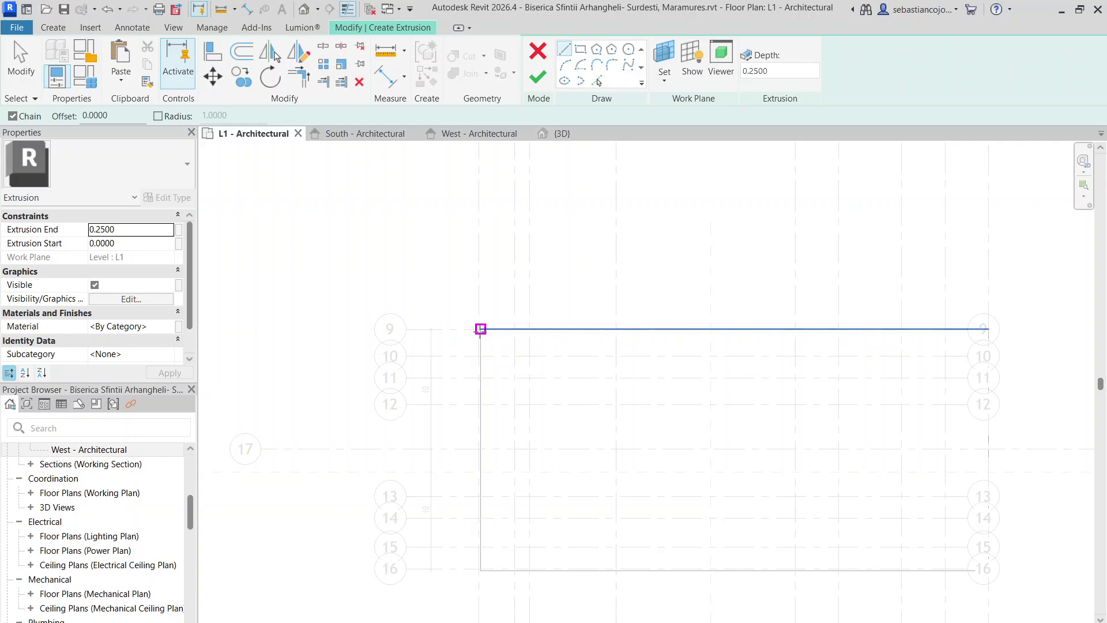
left_click(480, 331)
scroll(847, 327, "down", 5)
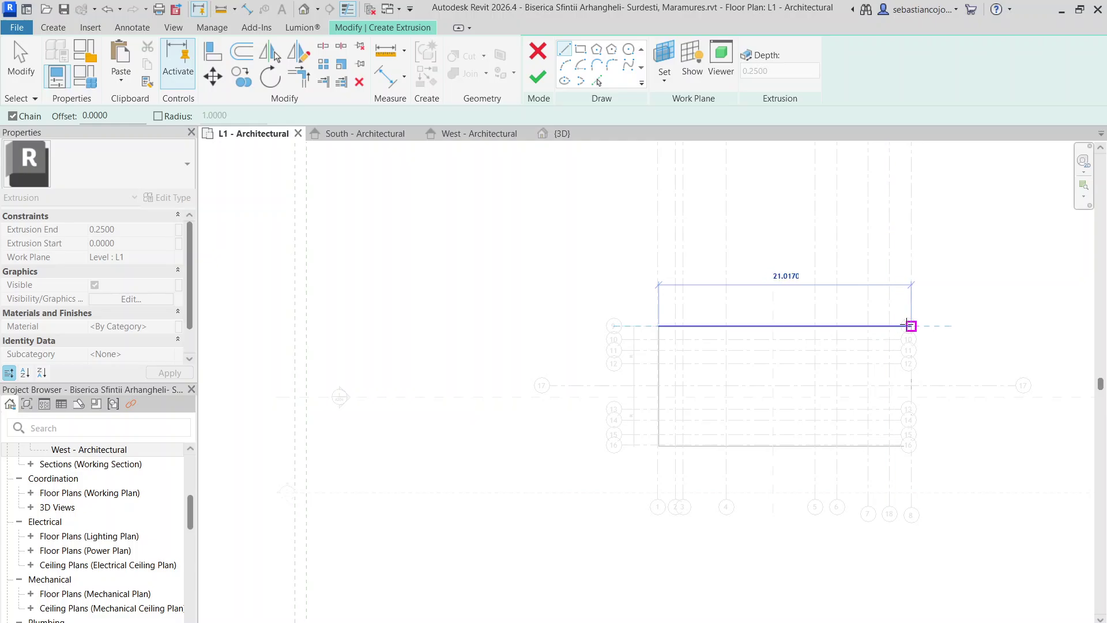
left_click(911, 326)
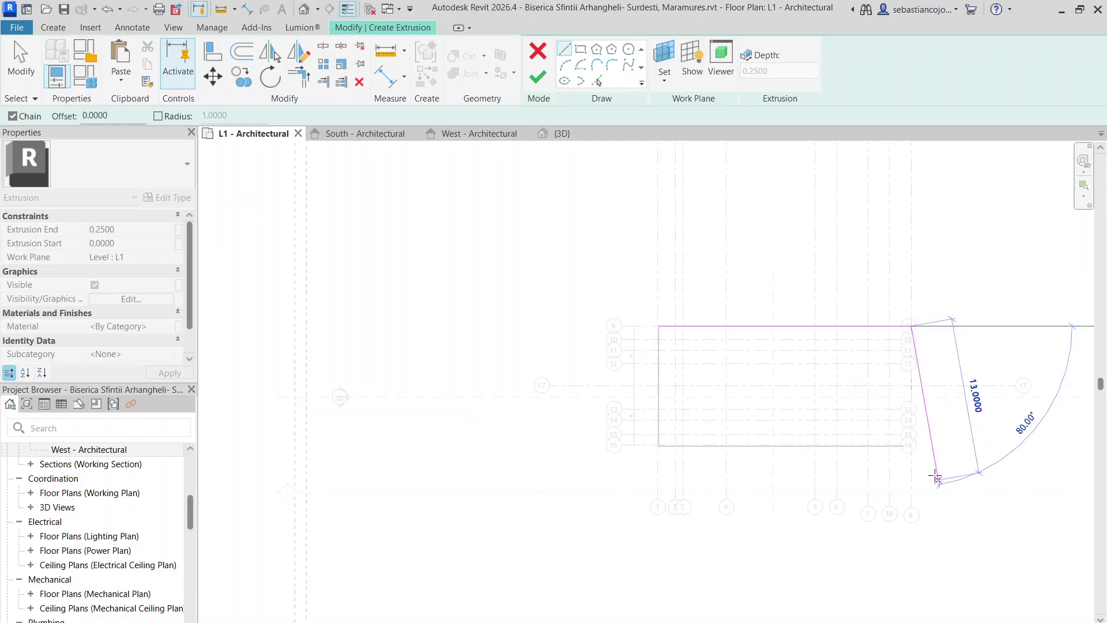
left_click(911, 446)
left_click(659, 446)
left_click(659, 326)
scroll(695, 407, "down", 5)
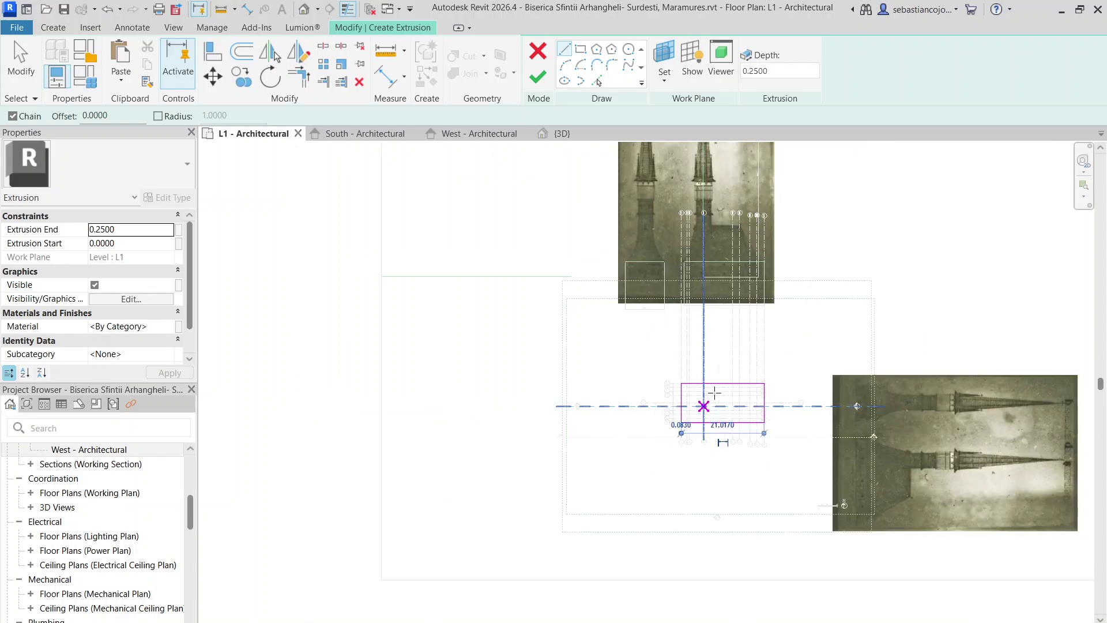
key("Escape")
key("Escape")
- Sketch a vertical line about 56 m long along grid 7, from the elevation's eaves line to beyond the rectangular outline
scroll(753, 234, "up", 3)
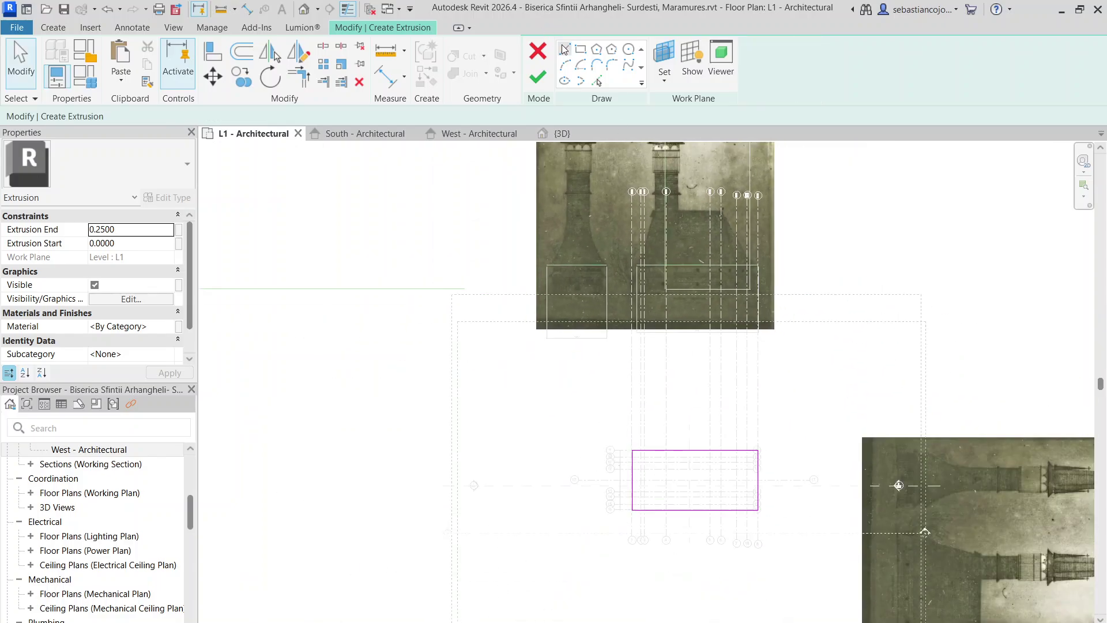
left_click(564, 50)
scroll(735, 257, "up", 5)
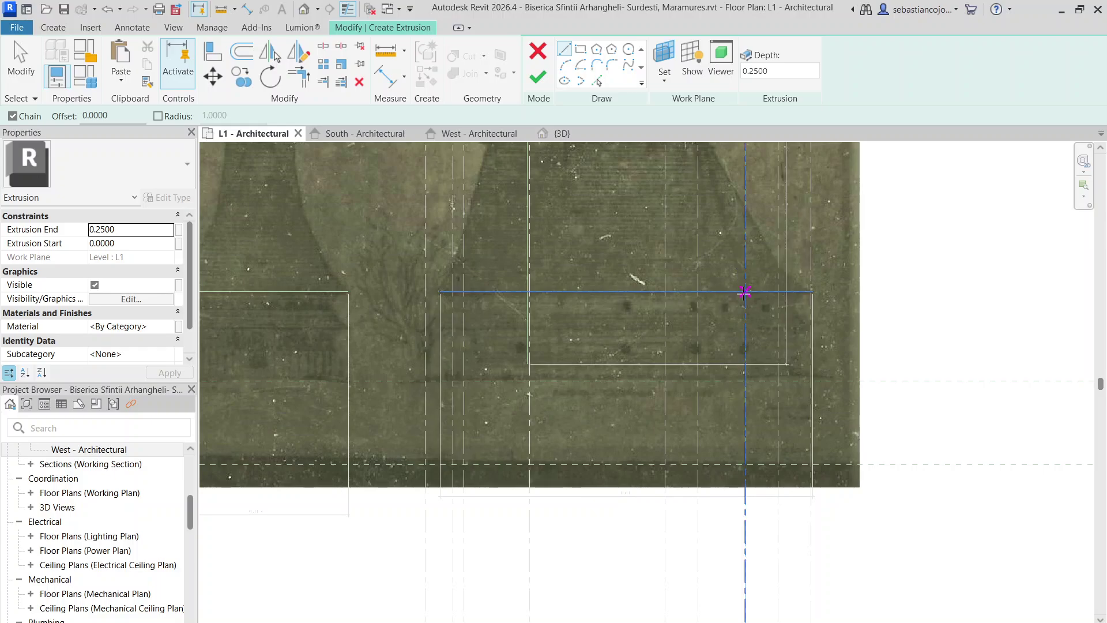
left_click(745, 292)
scroll(745, 292, "down", 6)
scroll(741, 421, "up", 4)
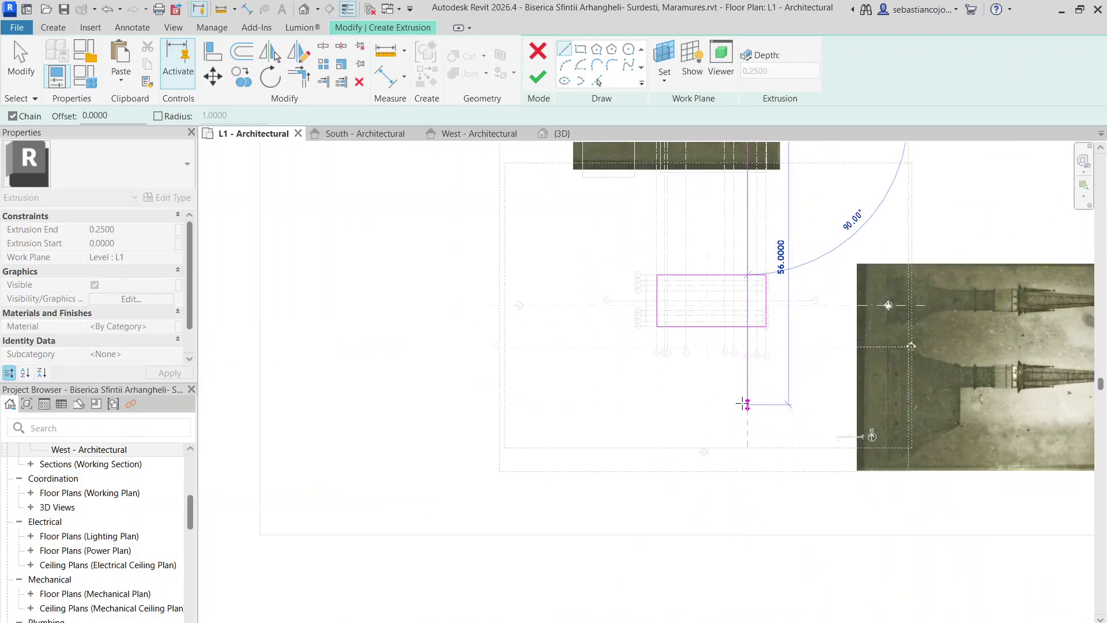
left_click(746, 403)
scroll(727, 323, "up", 6)
key("Escape")
key("Escape")
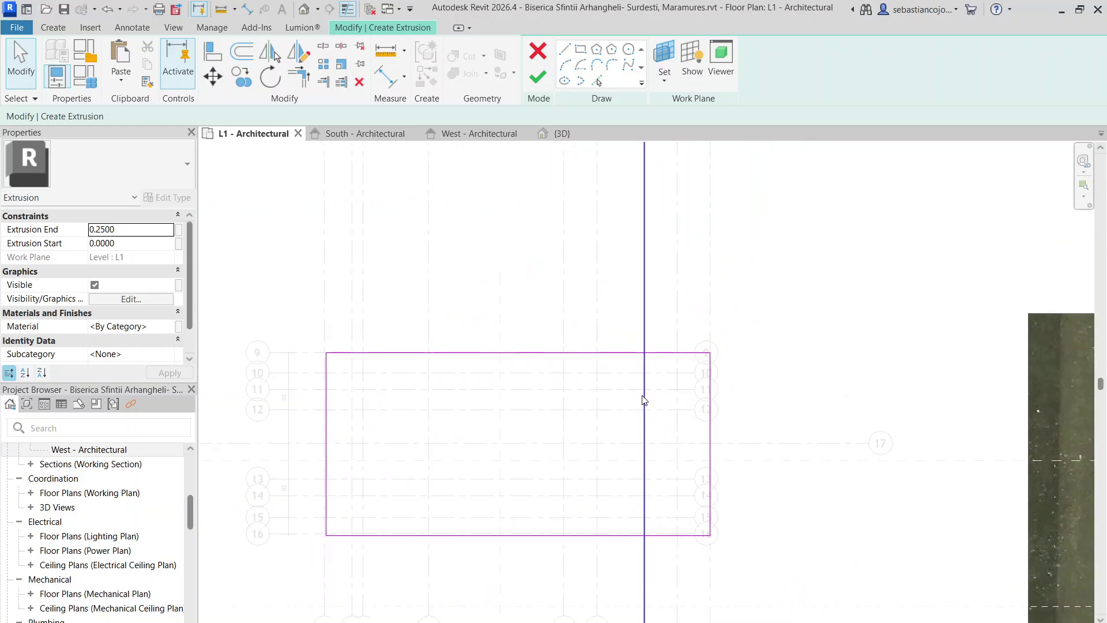
scroll(645, 404, "down", 4)
scroll(651, 398, "up", 3)
scroll(661, 427, "down", 5)
scroll(663, 442, "up", 4)
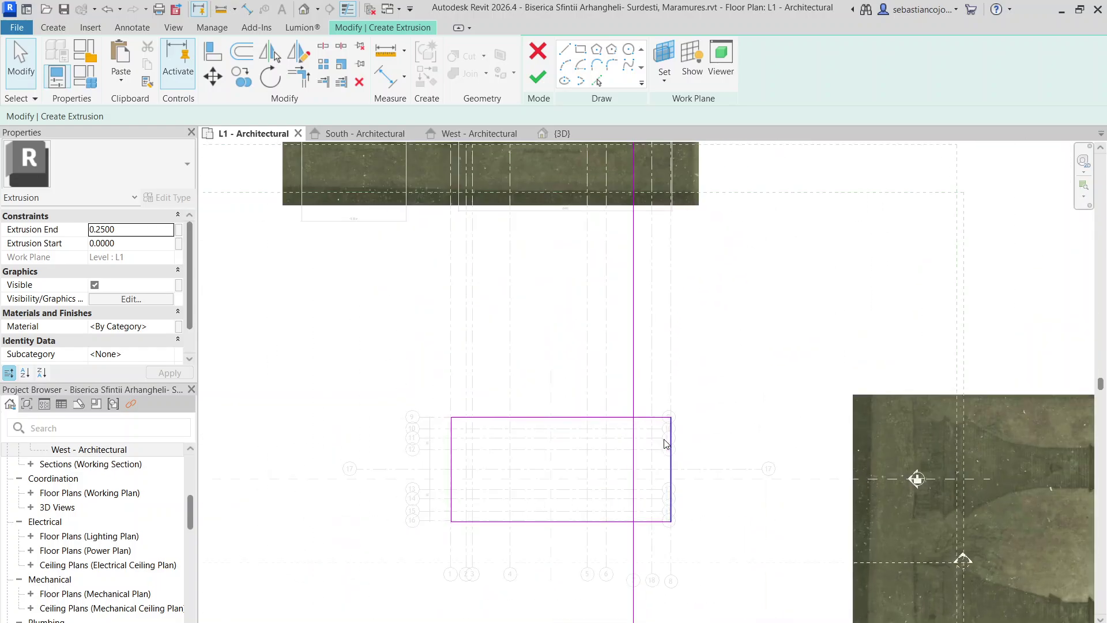
scroll(666, 444, "up", 1)
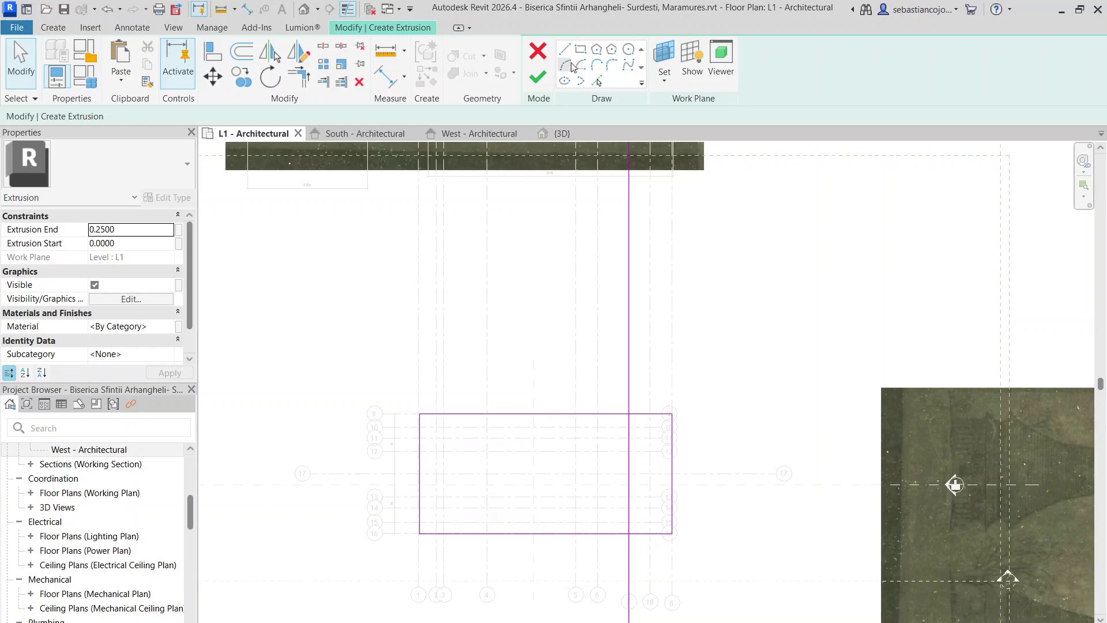
left_click(597, 58)
left_click(629, 473)
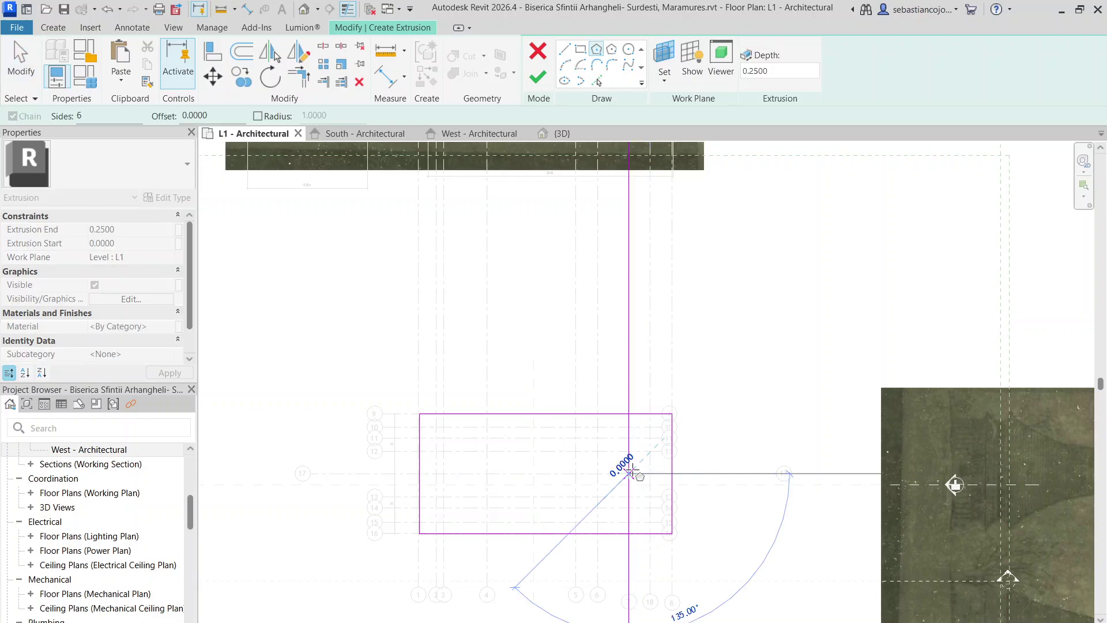
scroll(665, 473, "up", 2)
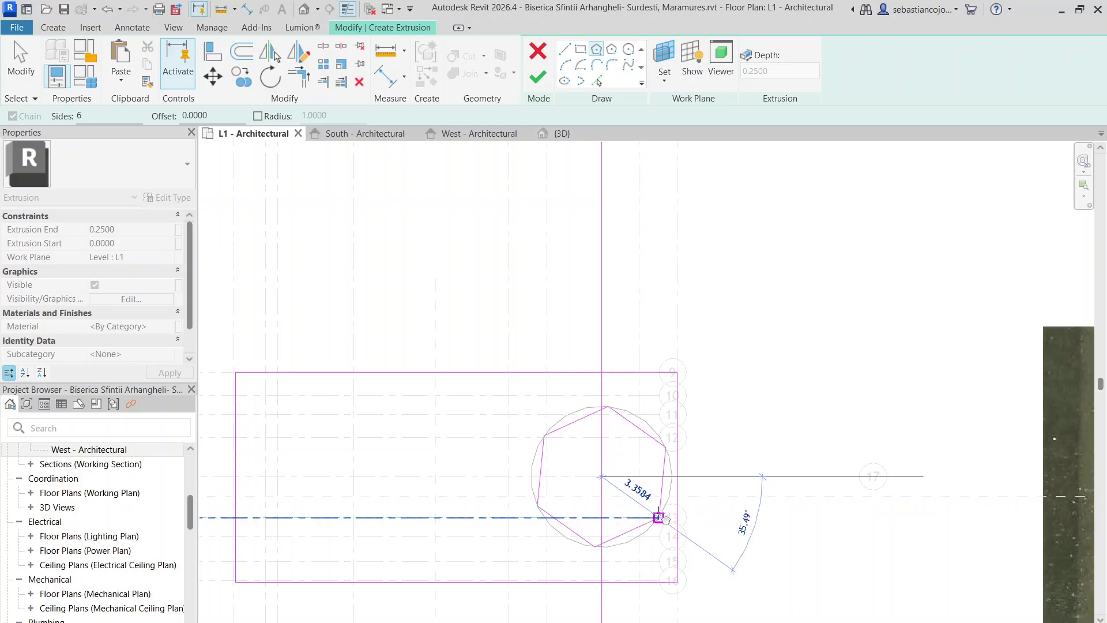
scroll(675, 516, "up", 2)
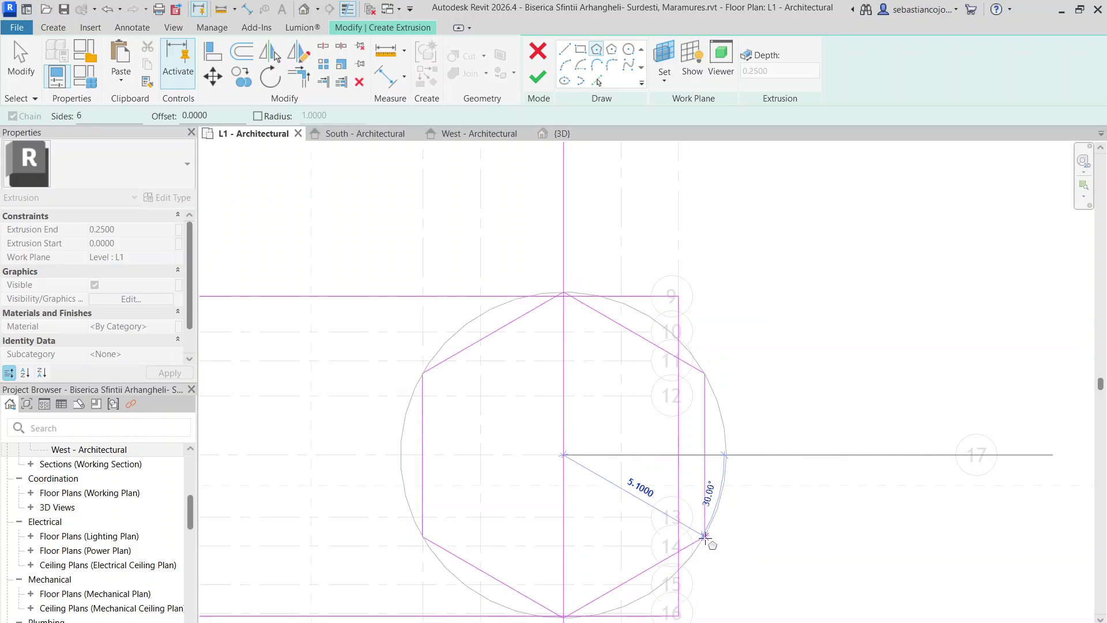
- Sketch a circumscribed hexagon centred where grids 7 and 17 cross, with a radius of about 4.3 m
left_click(612, 54)
left_click(295, 485)
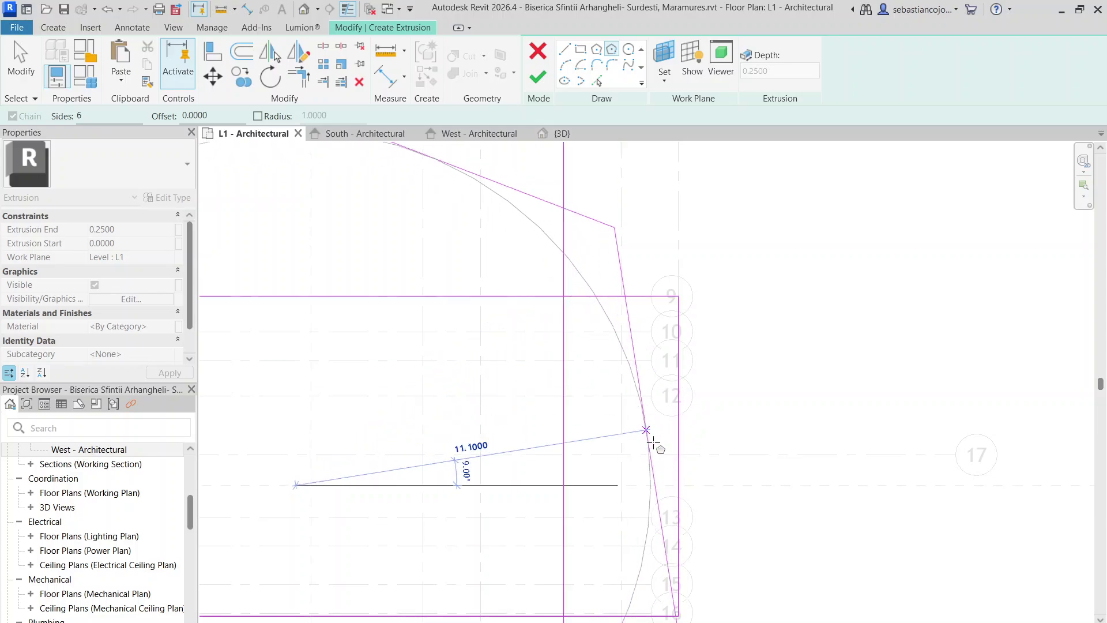
middle_click_drag(608, 455, 667, 269)
scroll(667, 276, "down", 3)
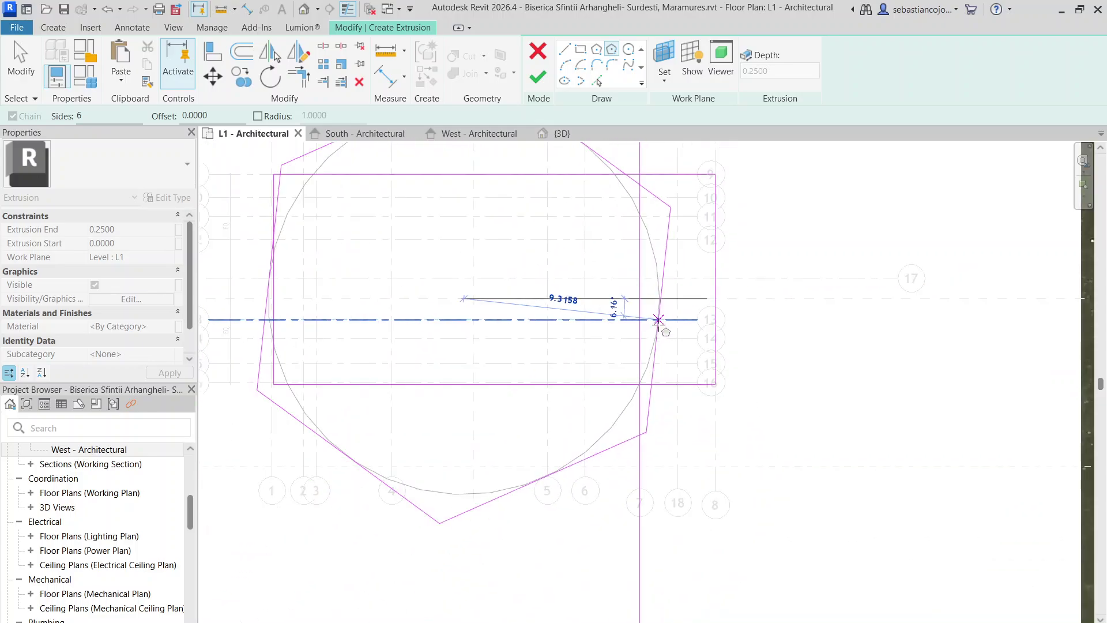
key("Escape")
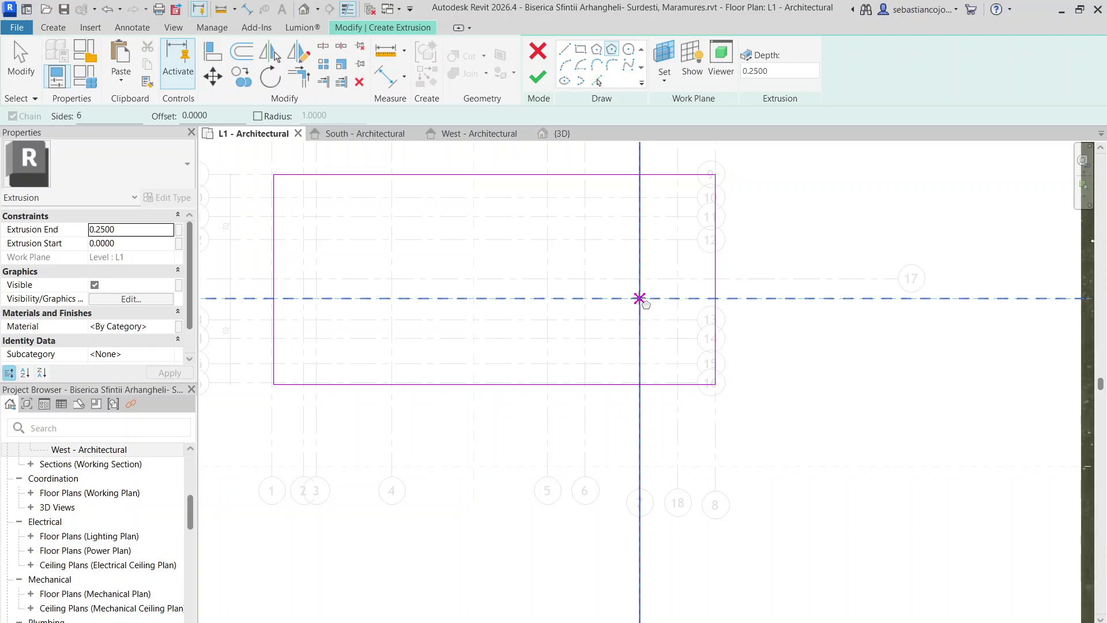
left_click(640, 298)
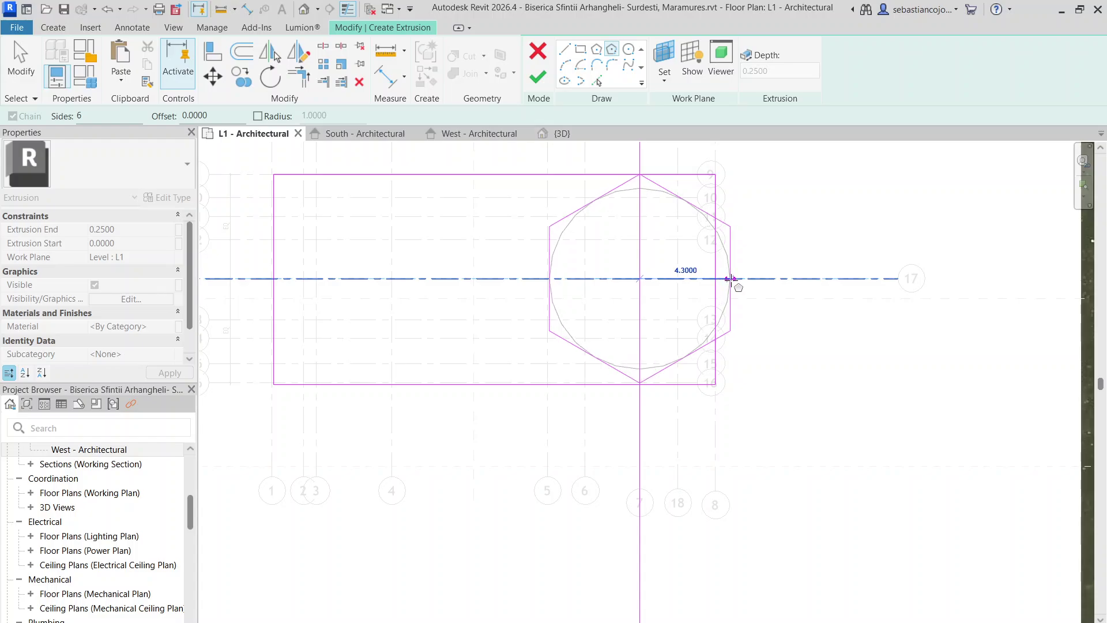
left_click(731, 278)
key("Escape")
scroll(656, 180, "up", 3)
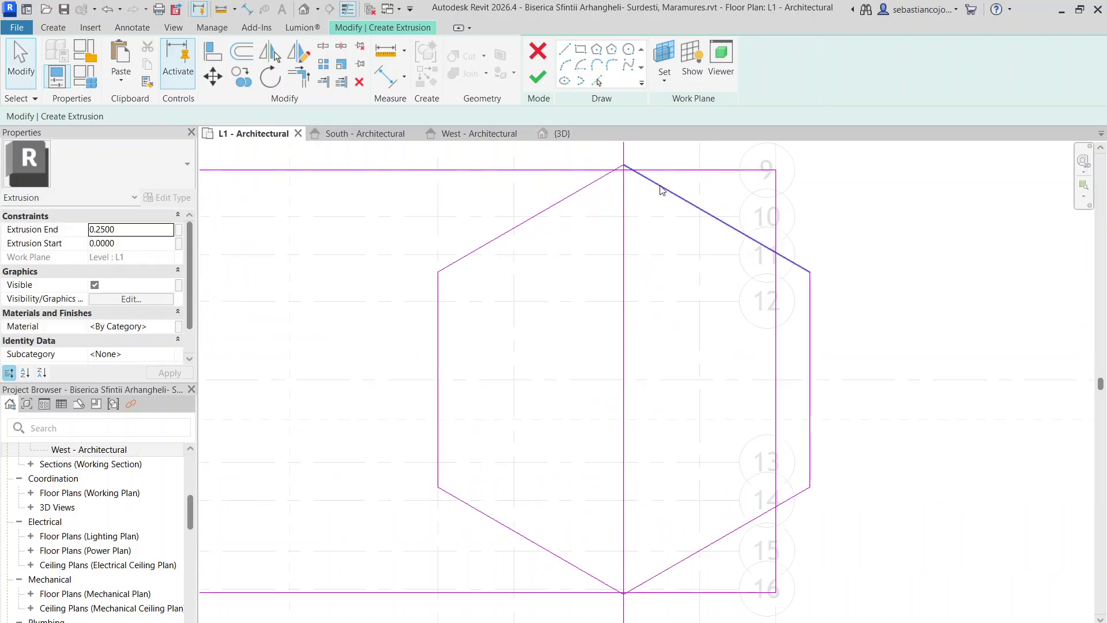
left_click(659, 187)
scroll(658, 188, "up", 2)
scroll(657, 189, "down", 4)
key("Escape")
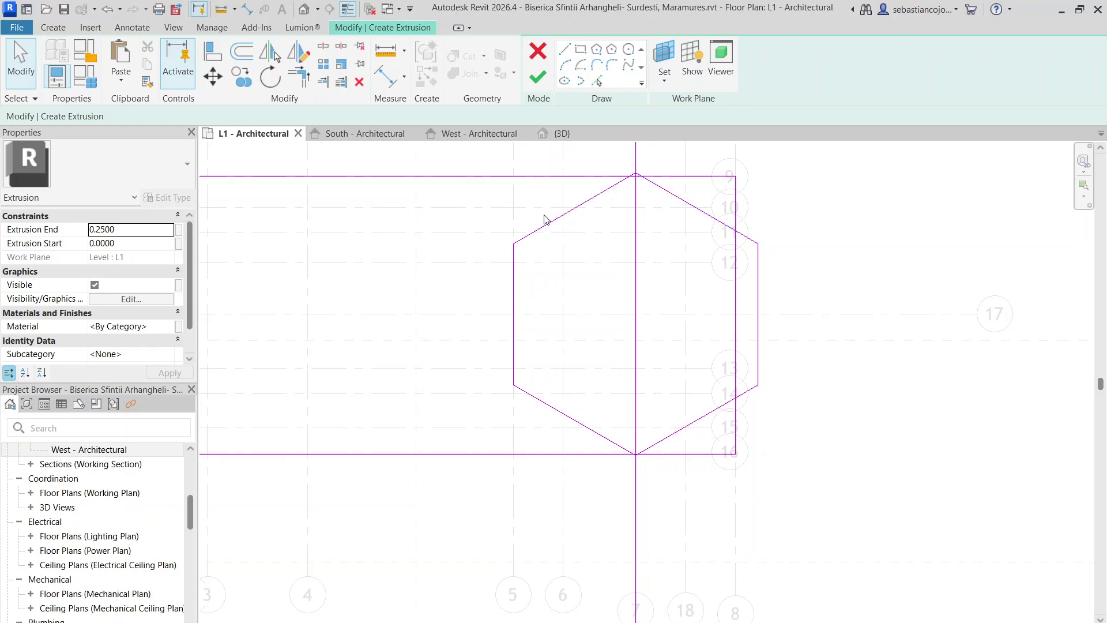
- Try to scale the hexagon about its centre where grids 7 and 17 cross
mouse_move(498, 160)
left_mouse_down()
mouse_move(759, 485)
mouse_move(789, 481)
left_mouse_up()
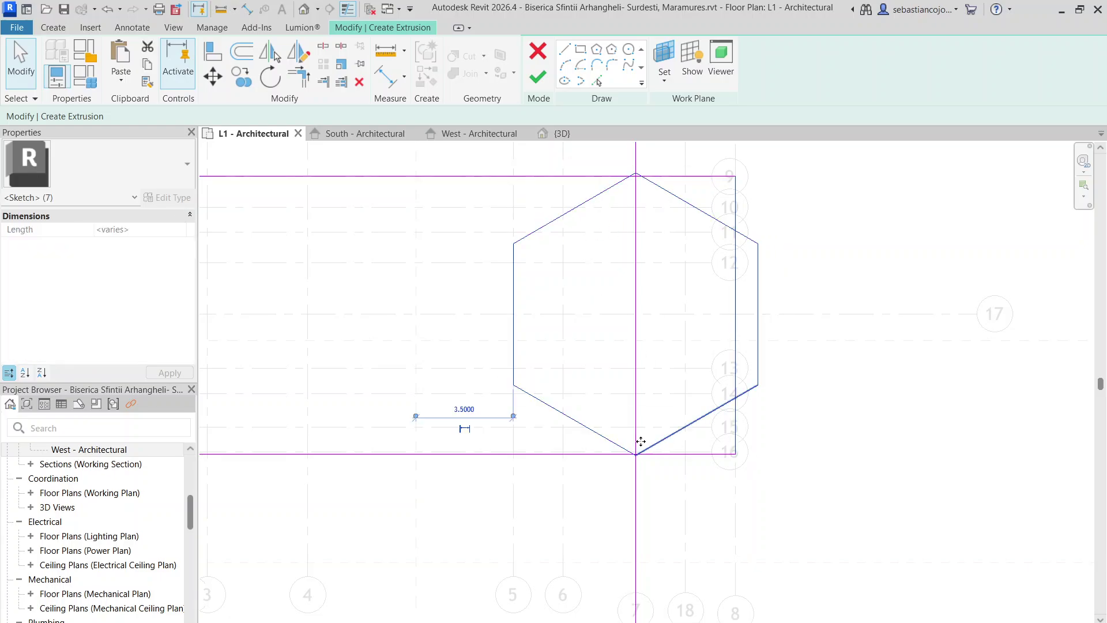
left_click(350, 68)
left_click(636, 315)
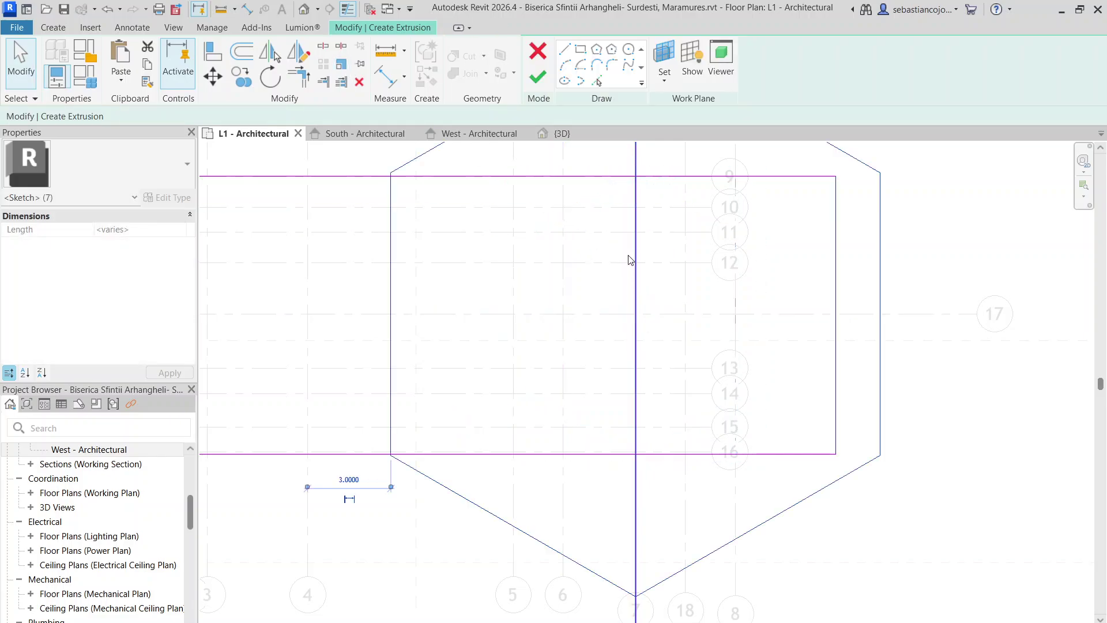
scroll(629, 260, "down", 4)
key("Escape")
scroll(576, 225, "up", 3)
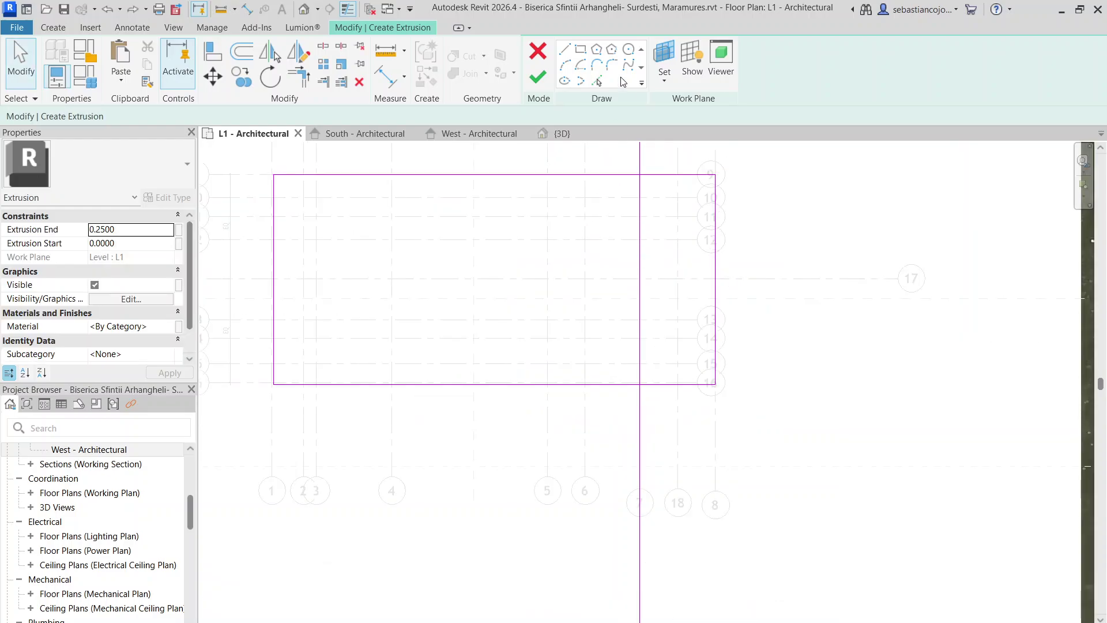
- Sketch a six-sided circumscribed polygon centred where grids 7 and 17 cross, with a radius of about 4.3 m
left_click(613, 60)
left_click(639, 278)
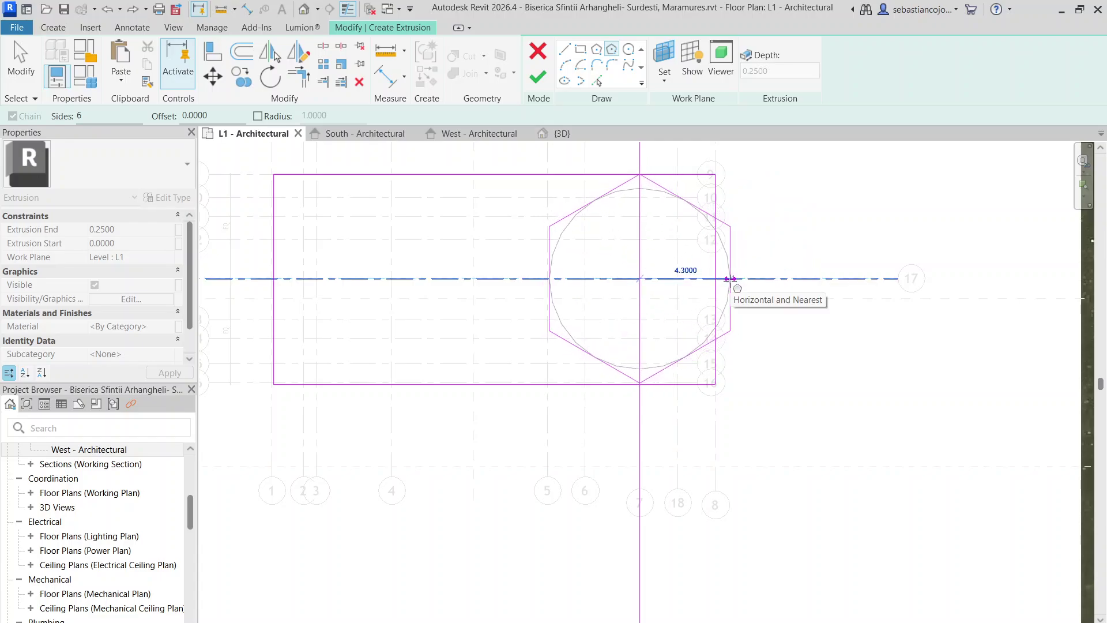
left_click(730, 279)
key("Escape")
key("Escape")
- Delete the three hexagon edges lying inside the rectangle, on the grid 5 side of grid 7
left_click(586, 352)
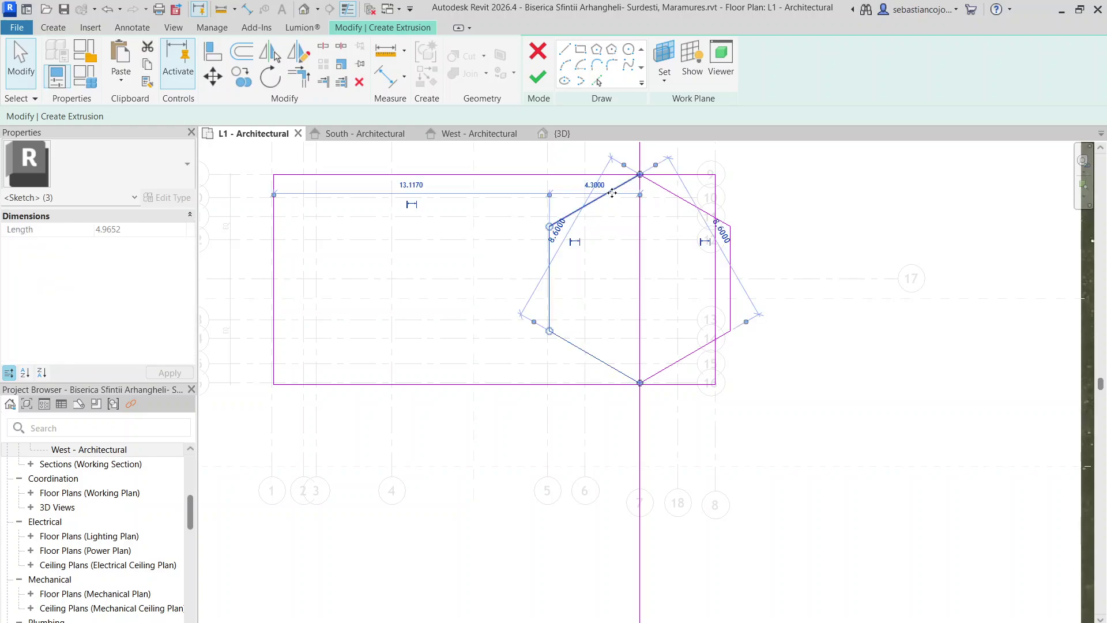
key("Delete")
scroll(718, 322, "down", 5)
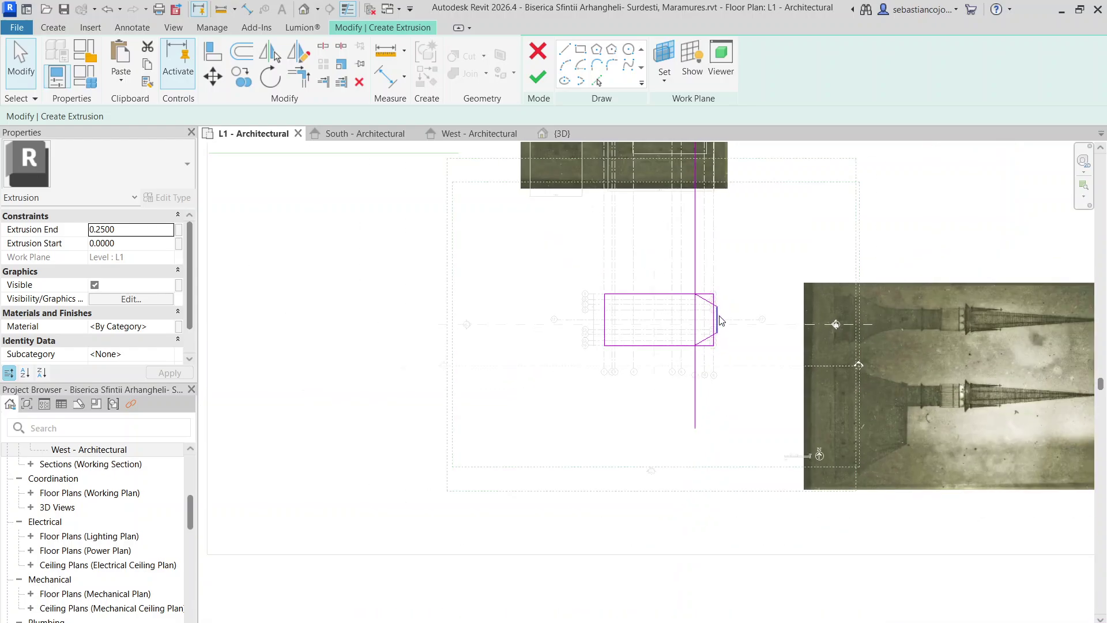
scroll(721, 370, "up", 5)
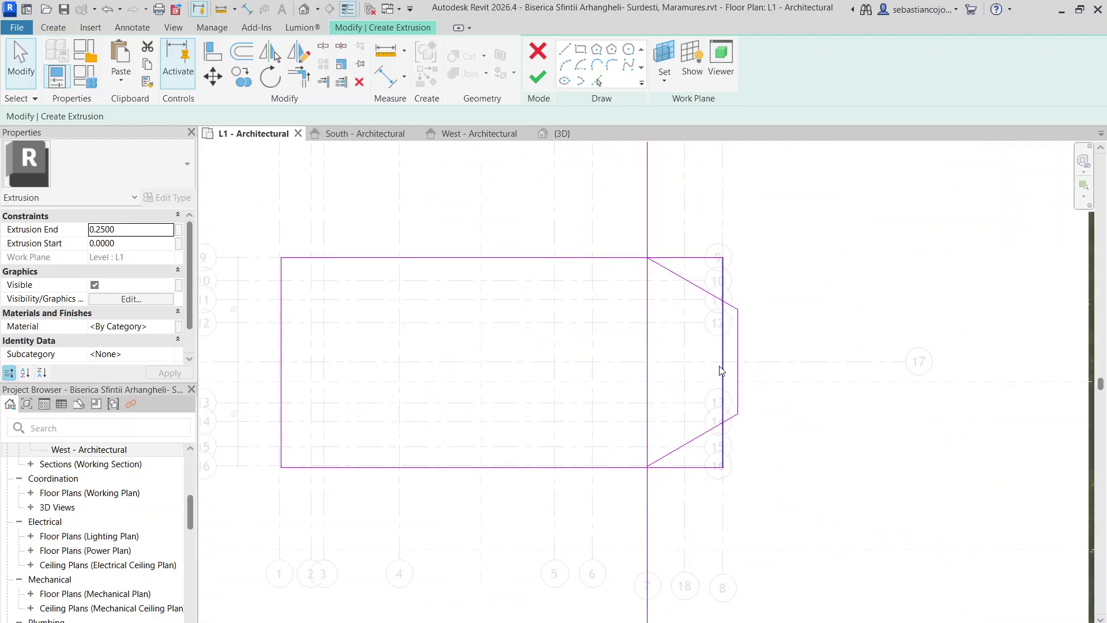
left_click(721, 371)
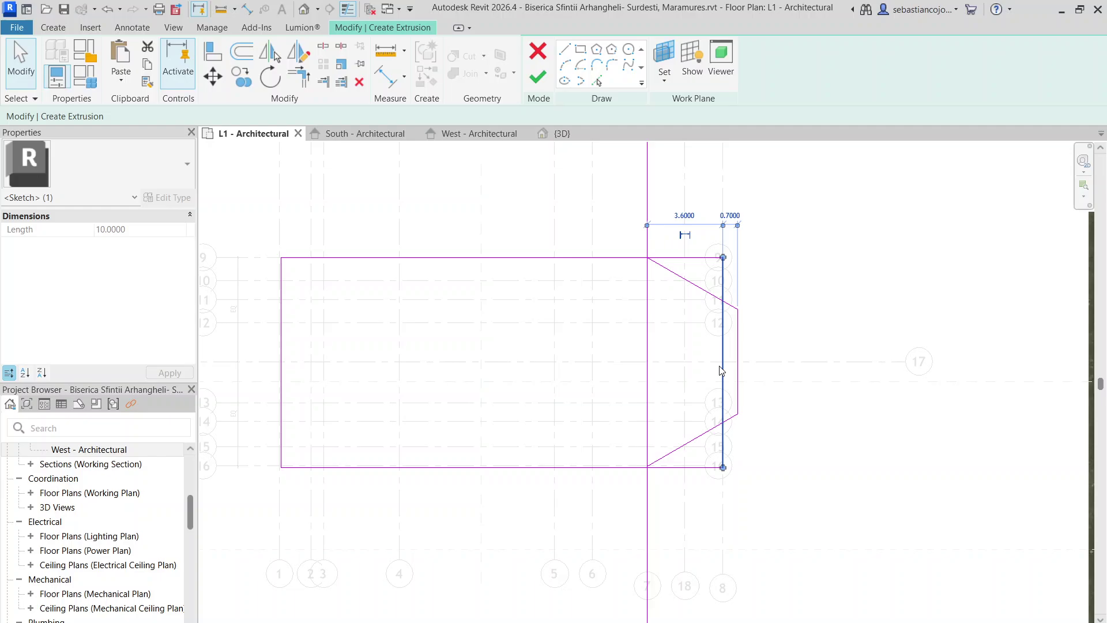
left_click(699, 257, "ctrl")
left_click(698, 468, "ctrl")
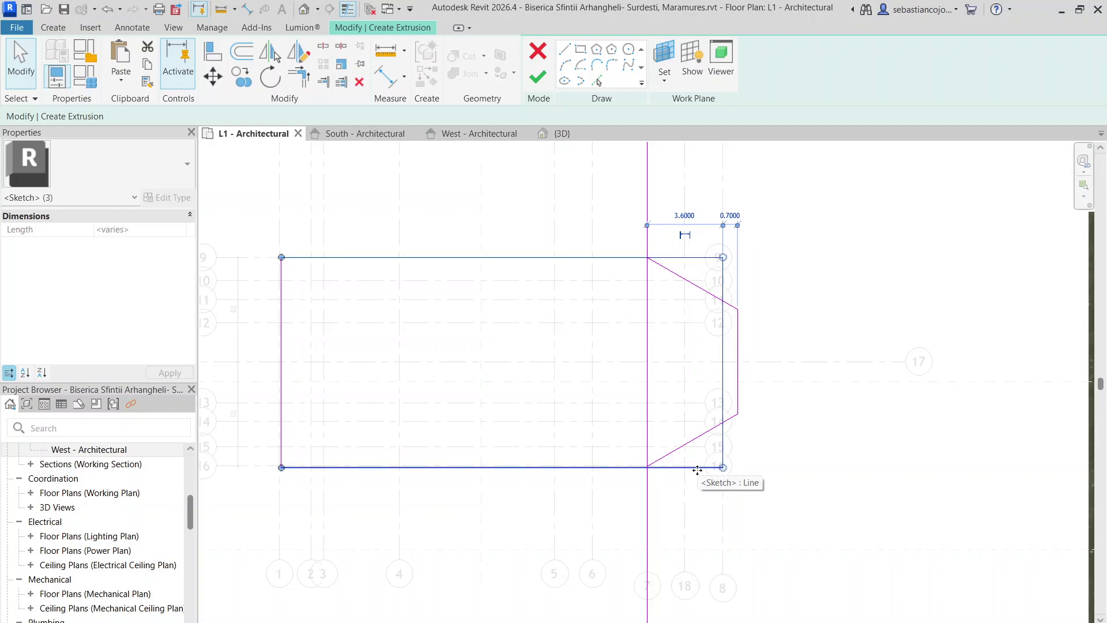
key("Escape")
- Shorten the outline's long edge at grid 16 so it ends at the hexagon's corner on grid 7
left_click(714, 467)
mouse_move(720, 467)
left_mouse_down()
mouse_move(644, 467)
mouse_move(652, 460)
left_mouse_up()
scroll(663, 471, "up", 3)
left_click(647, 464)
key("Escape")
scroll(667, 462, "up", 3)
left_click(666, 452)
key("Escape")
scroll(652, 437, "down", 3)
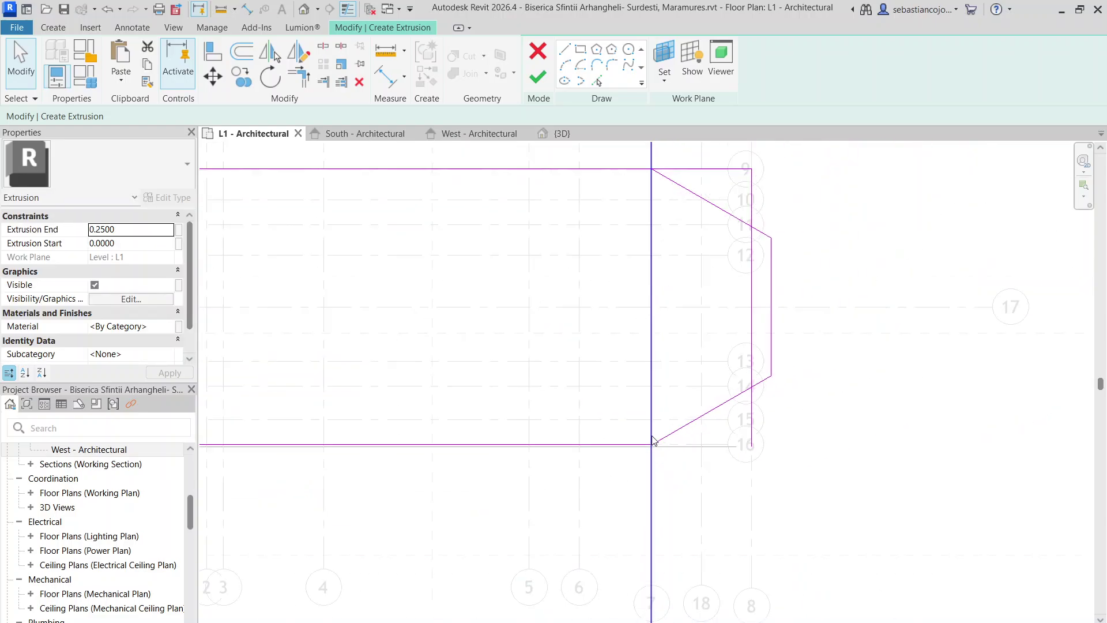
- Shorten the outline's long edge at grid 9 so it ends at the hexagon's corner on grid 7
left_click(653, 435)
left_click(700, 169)
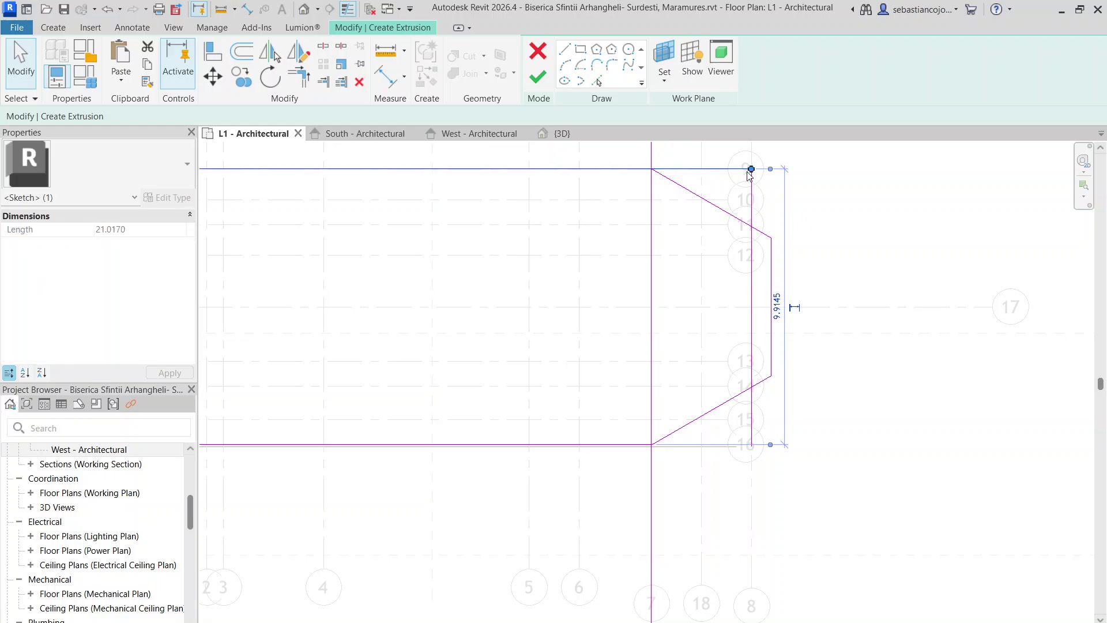
left_click_drag(752, 169, 650, 169)
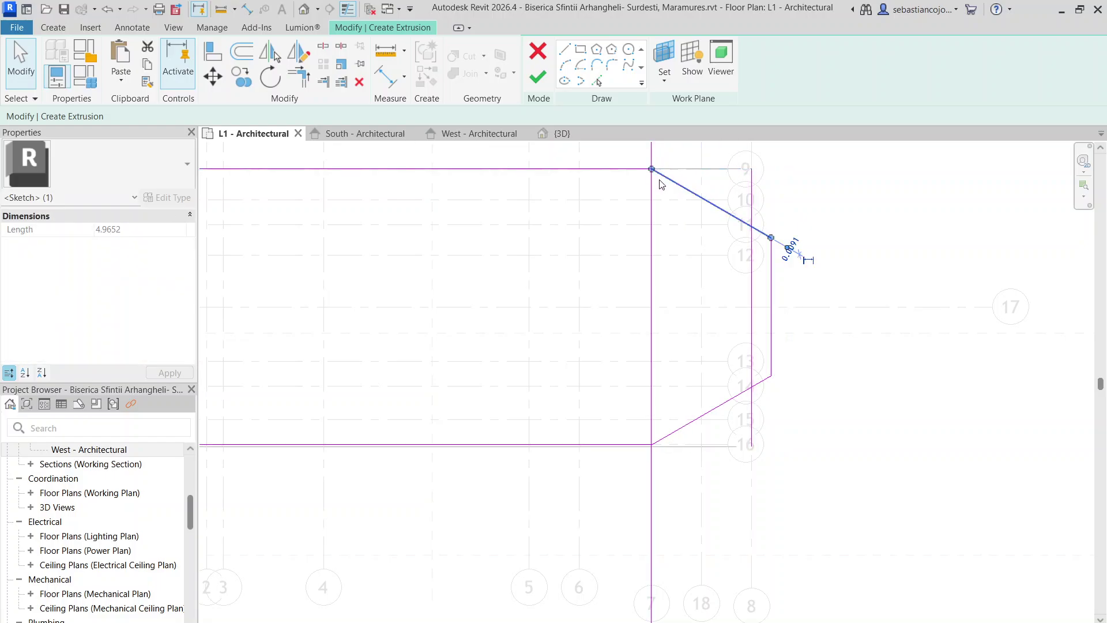
key("Escape")
- Delete the long guide line along grid 7 and the rectangle's leftover end edge along grid 8
scroll(729, 291, "down", 3)
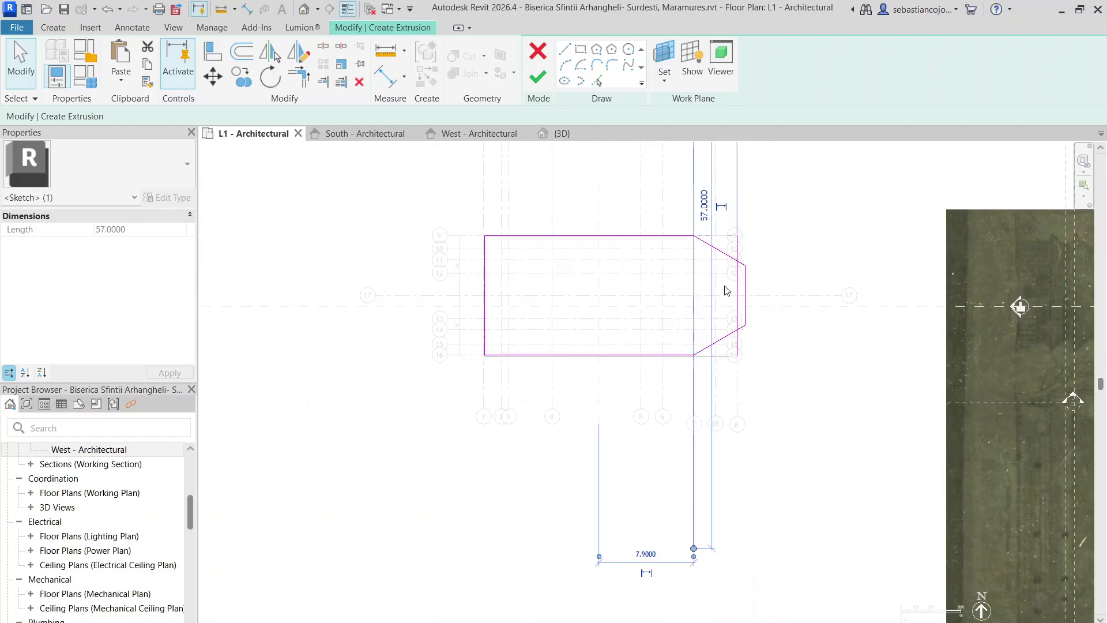
key("Delete")
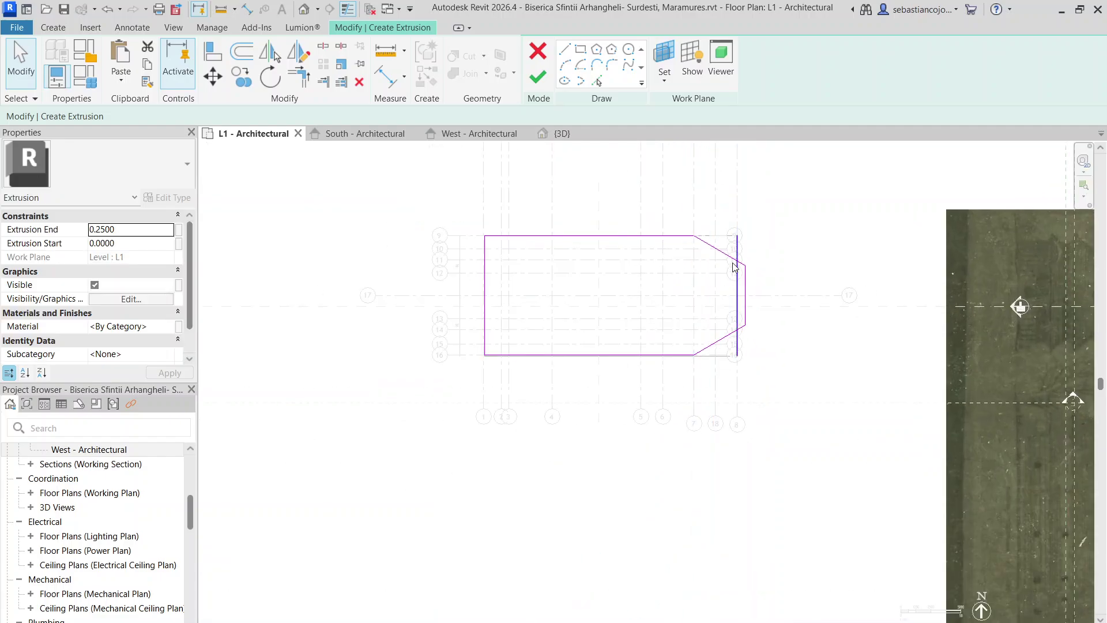
left_click(737, 244)
key("Delete")
- Finish the extrusion sketch with its polygonal end and show the solid in the 3D view
scroll(742, 297, "down", 5)
scroll(681, 181, "up", 5)
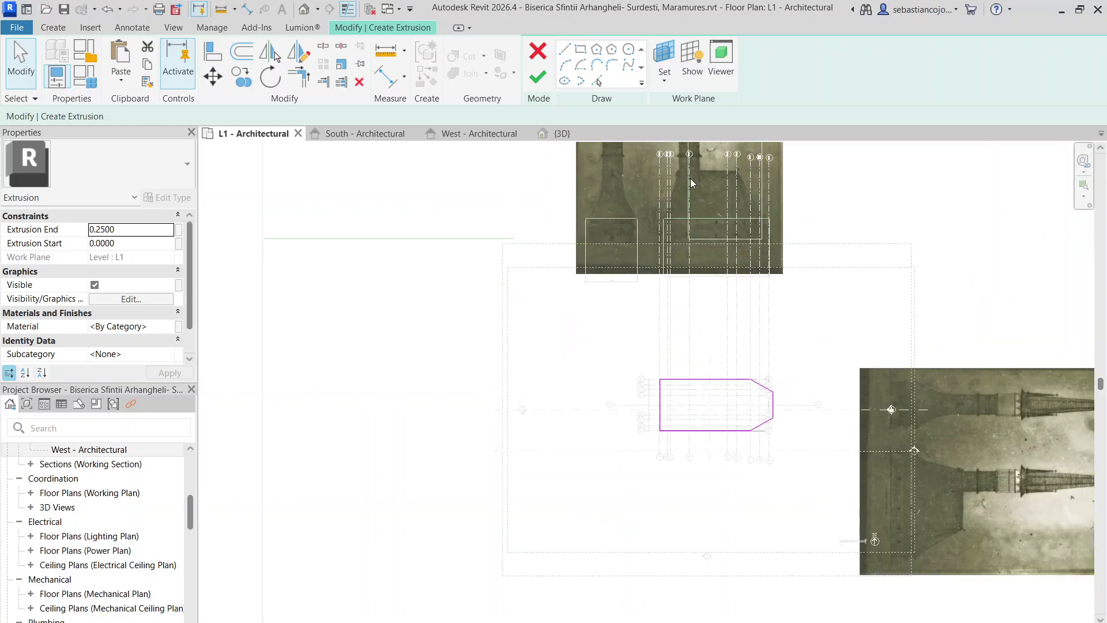
scroll(646, 287, "up", 1)
scroll(662, 278, "down", 5)
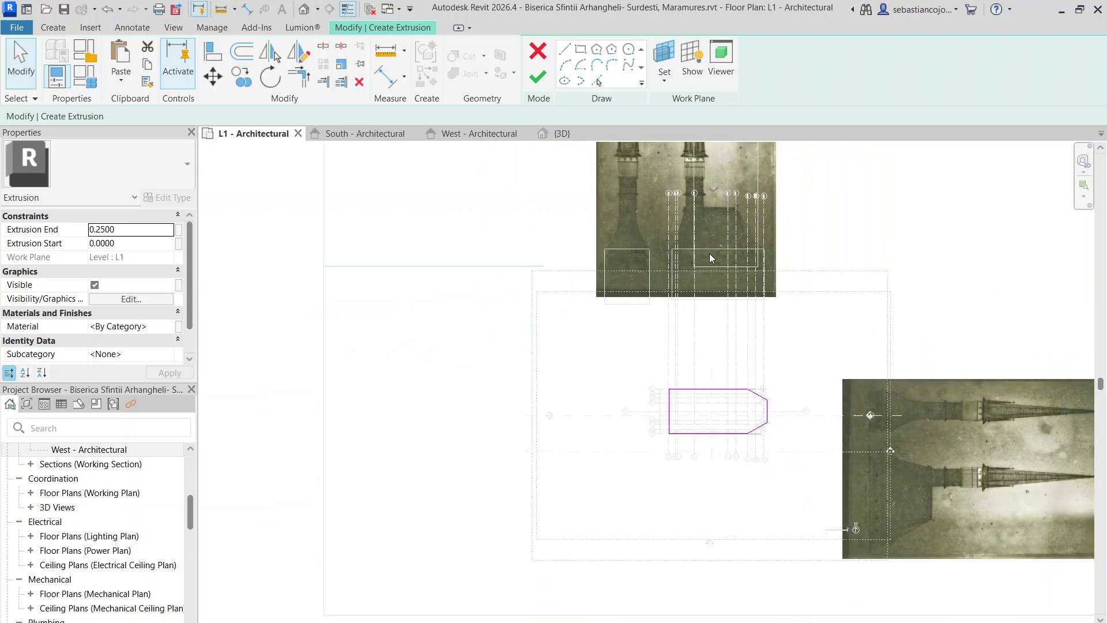
scroll(711, 268, "down", 2)
scroll(741, 346, "up", 2)
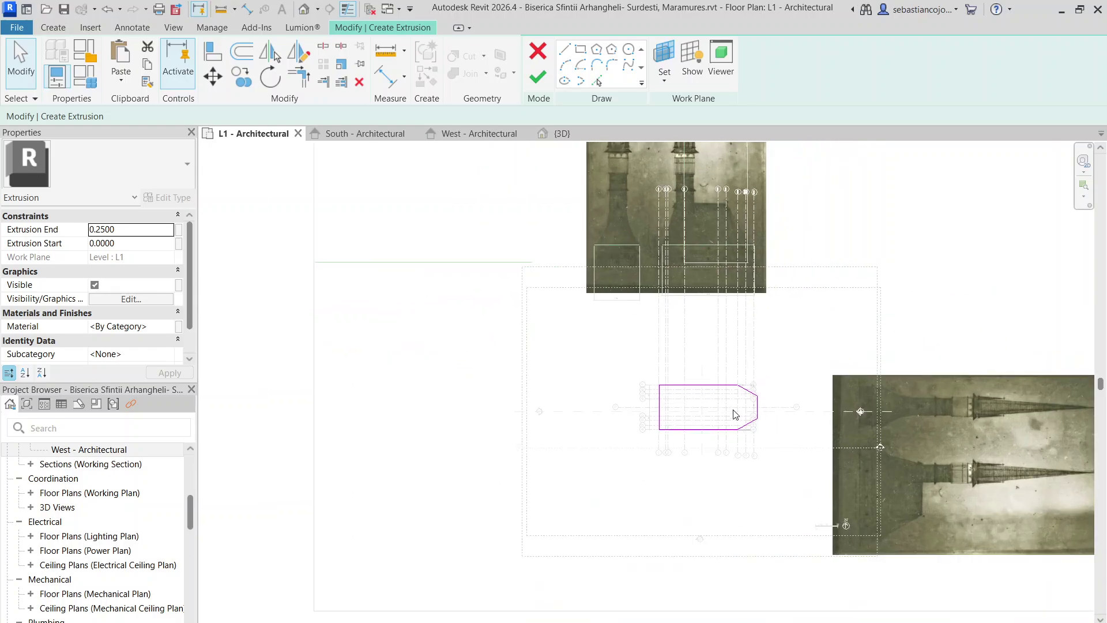
left_click(537, 77)
scroll(718, 425, "down", 2)
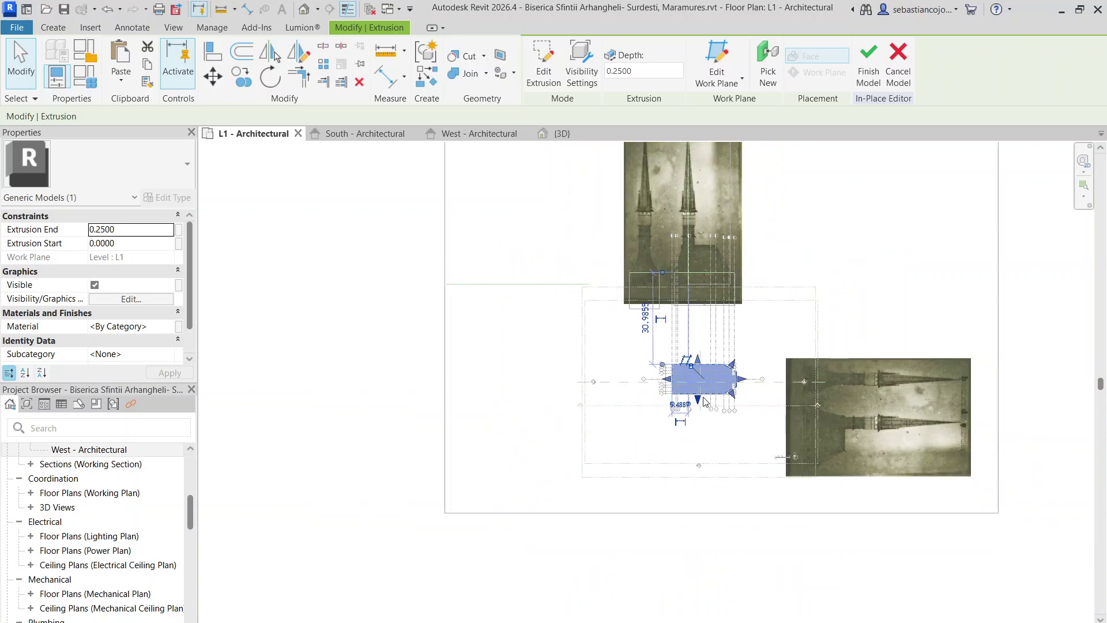
left_click(559, 137)
scroll(598, 390, "up", 3)
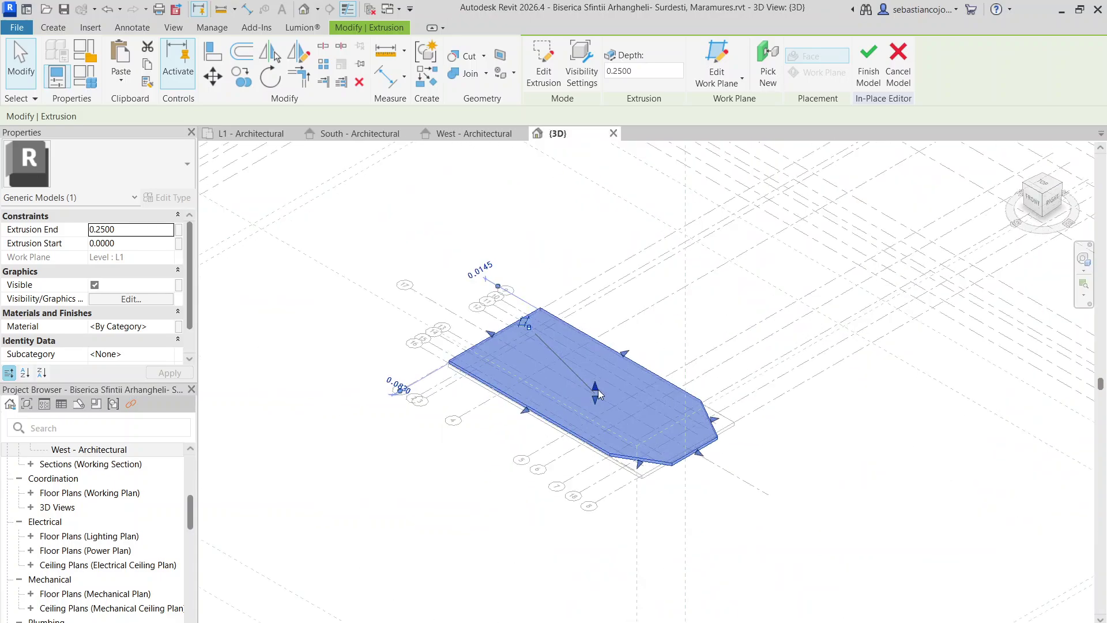
- Stretch the extrusion's top face upward to a height of about 7.7 m
left_click_drag(596, 390, 597, 288)
scroll(597, 327, "down", 3)
scroll(597, 327, "up", 2)
scroll(598, 317, "up", 2)
scroll(597, 288, "down", 3)
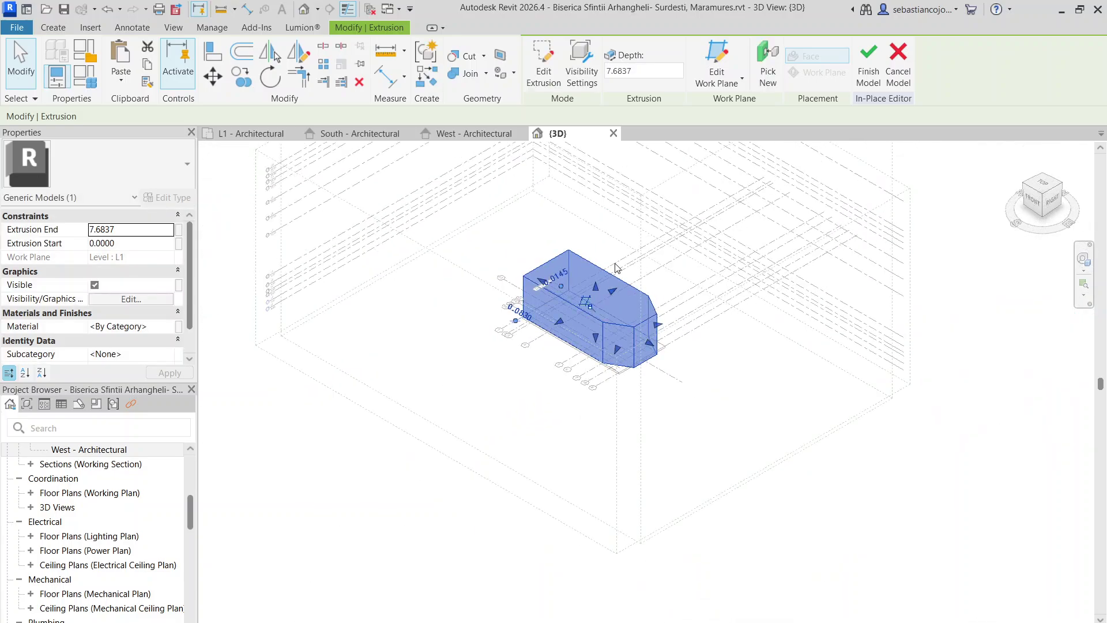
scroll(587, 307, "up", 3)
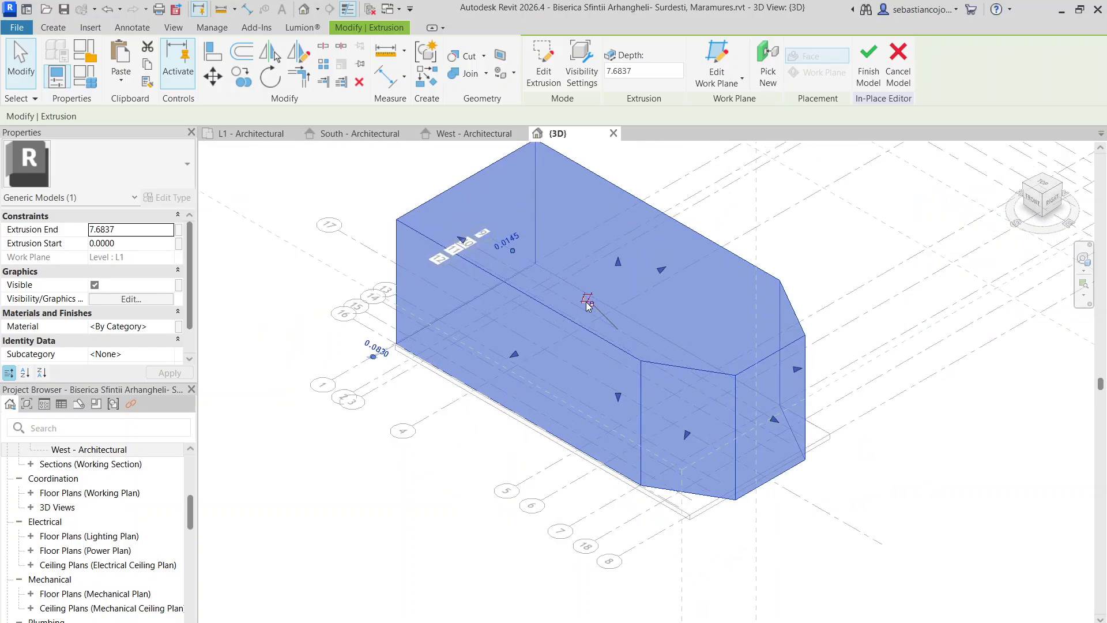
scroll(587, 304, "down", 3)
scroll(587, 304, "up", 3)
- Raise the extrusion's top face further, to a height of about 19.4 m
left_click_drag(601, 286, 609, 195)
scroll(605, 198, "down", 3)
scroll(609, 217, "up", 2)
scroll(609, 195, "down", 3)
scroll(605, 298, "up", 2)
scroll(605, 298, "up", 2)
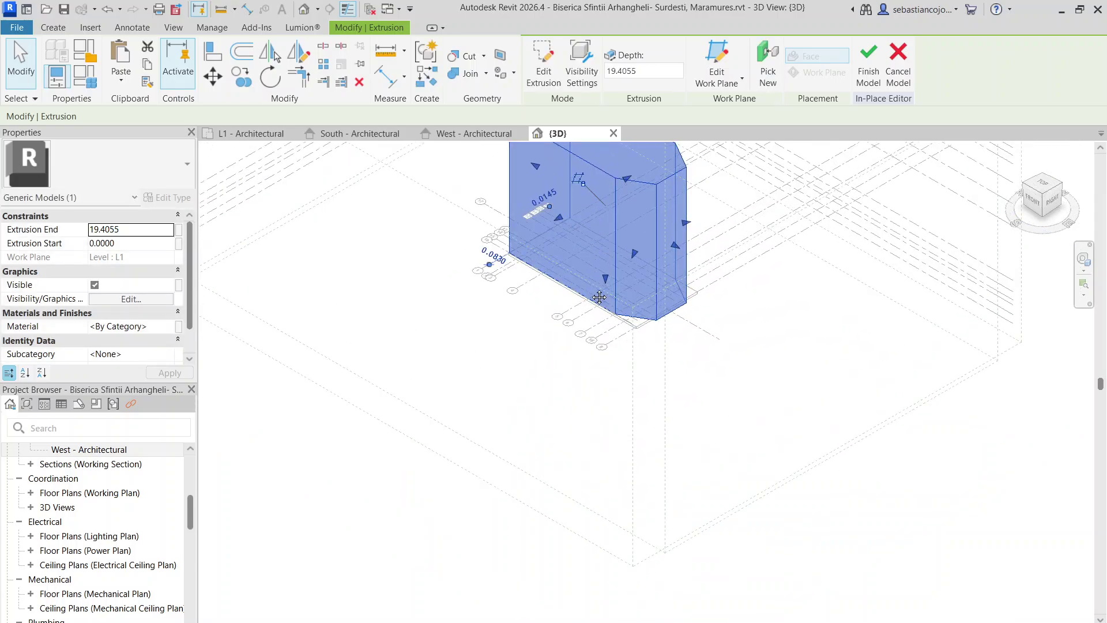
middle_click_drag(599, 299, 598, 433)
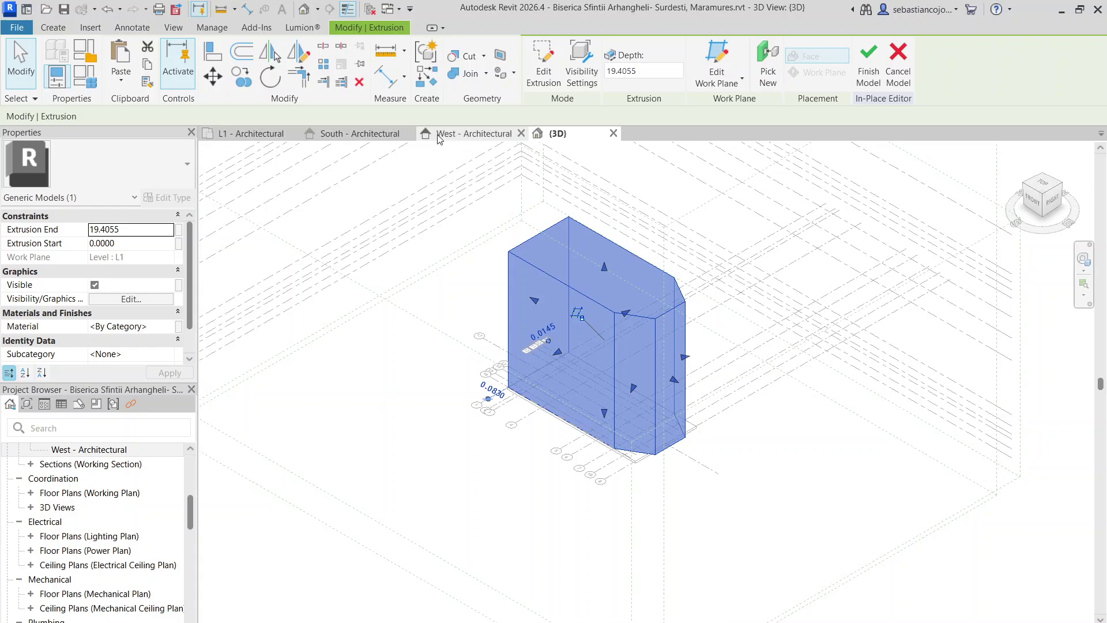
- In the South elevation, lower the extrusion's top to level L7, at about 13.92 m
left_click(352, 134)
scroll(616, 486, "up", 3)
middle_click_drag(616, 487, 632, 321)
left_click_drag(660, 172, 659, 188)
left_click_drag(658, 246, 657, 248)
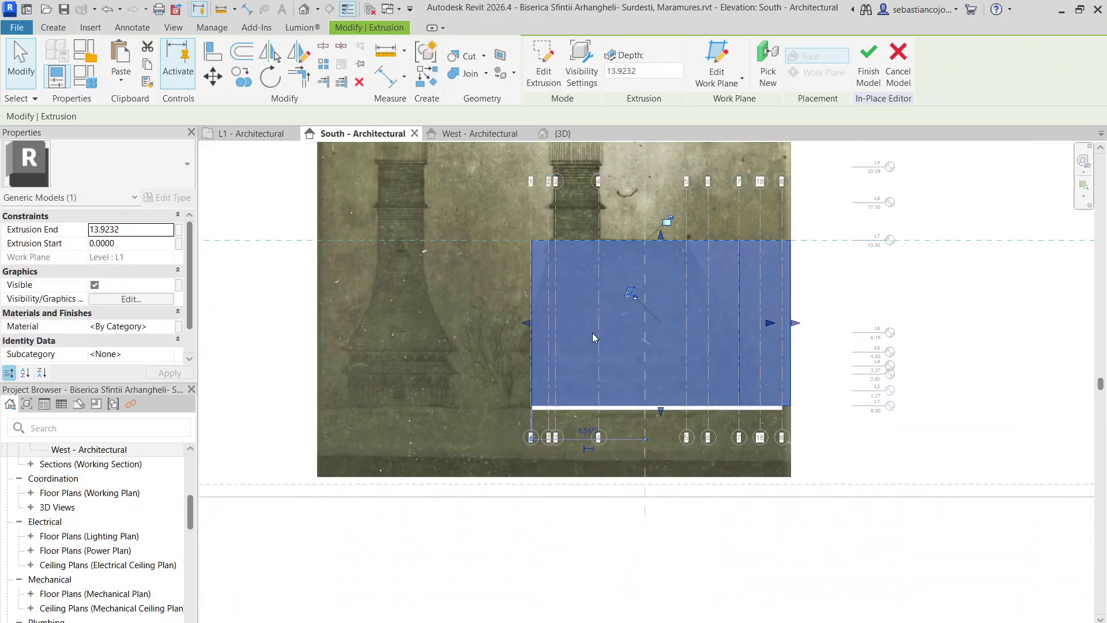
- Extend the extrusion's flat end outward past grid 1, to about 10.8 m from the central reference line
scroll(593, 333, "up", 2)
scroll(531, 443, "up", 3)
middle_click_drag(529, 363, 599, 492)
scroll(574, 348, "down", 4)
scroll(577, 326, "up", 2)
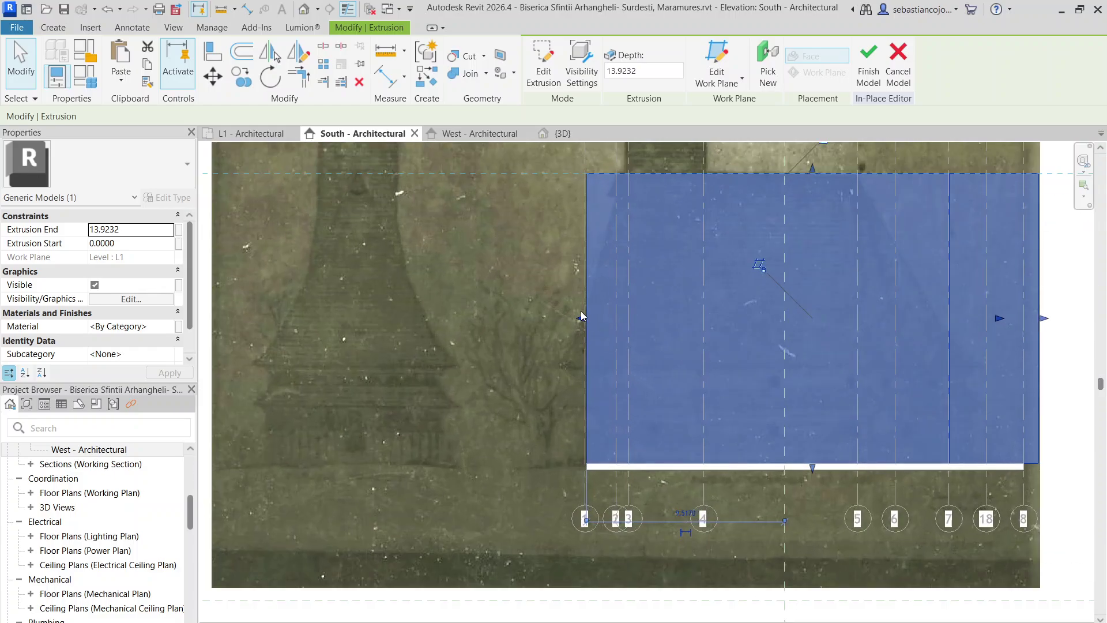
left_click_drag(580, 319, 557, 333)
scroll(798, 329, "down", 3)
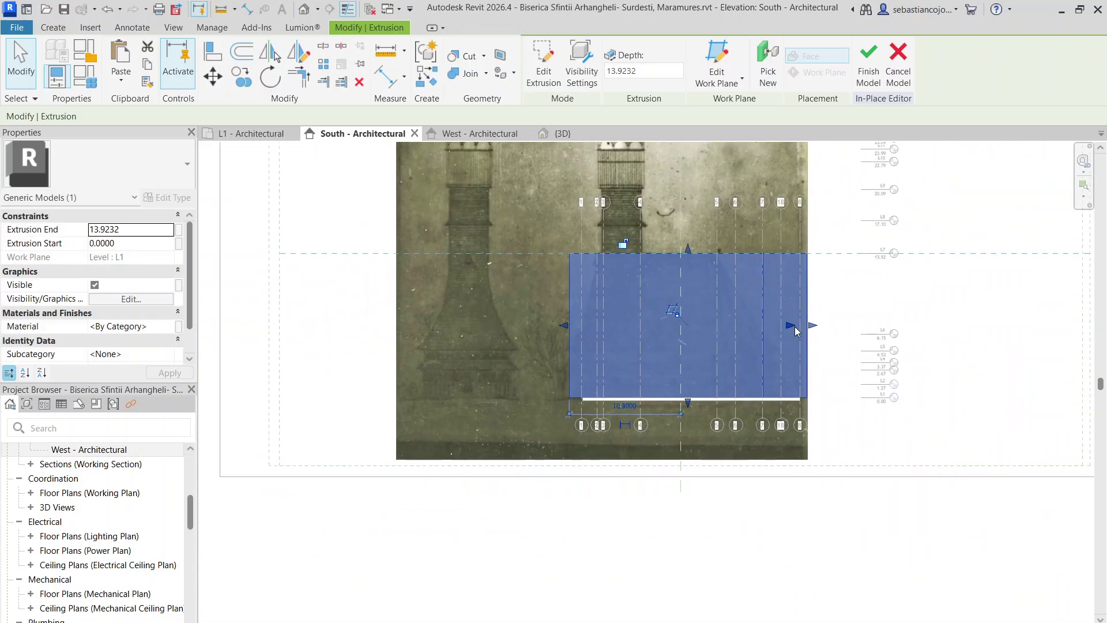
- Examine the extrusion's ends and height against the grids, levels and church drawing in the South elevation
scroll(790, 331, "up", 2)
scroll(769, 354, "up", 4)
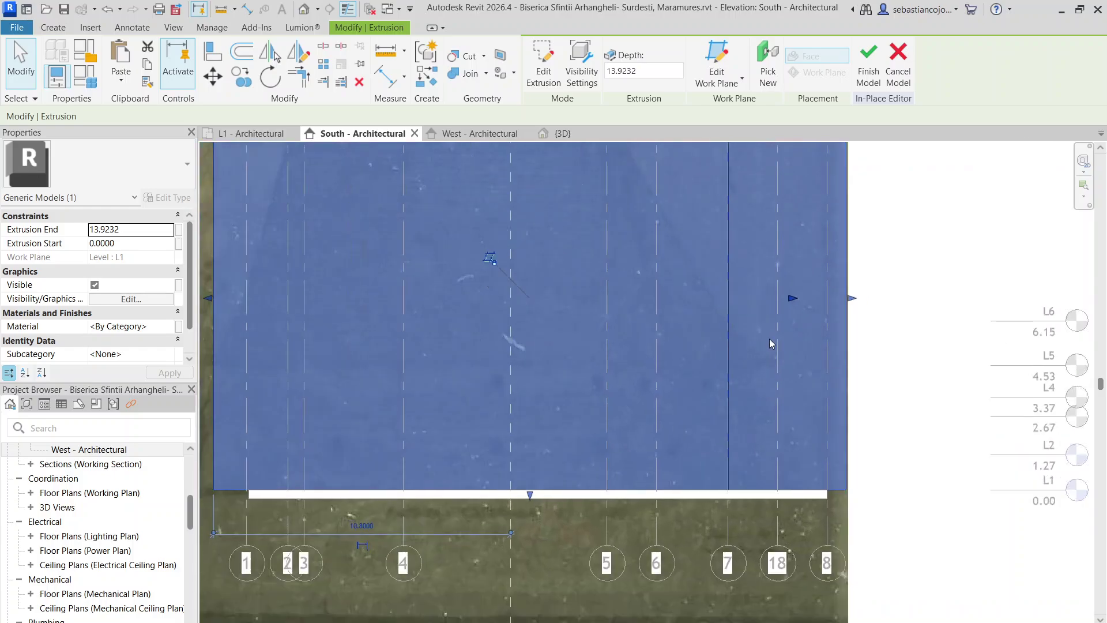
scroll(769, 338, "down", 4)
left_click(819, 414)
left_click(814, 361)
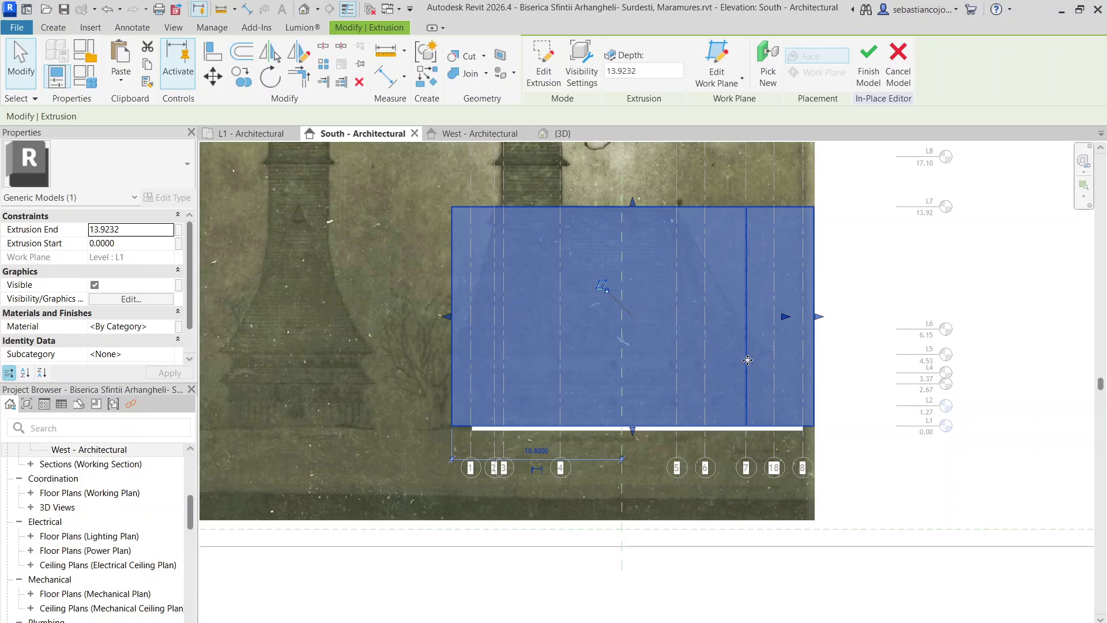
scroll(721, 375, "down", 2)
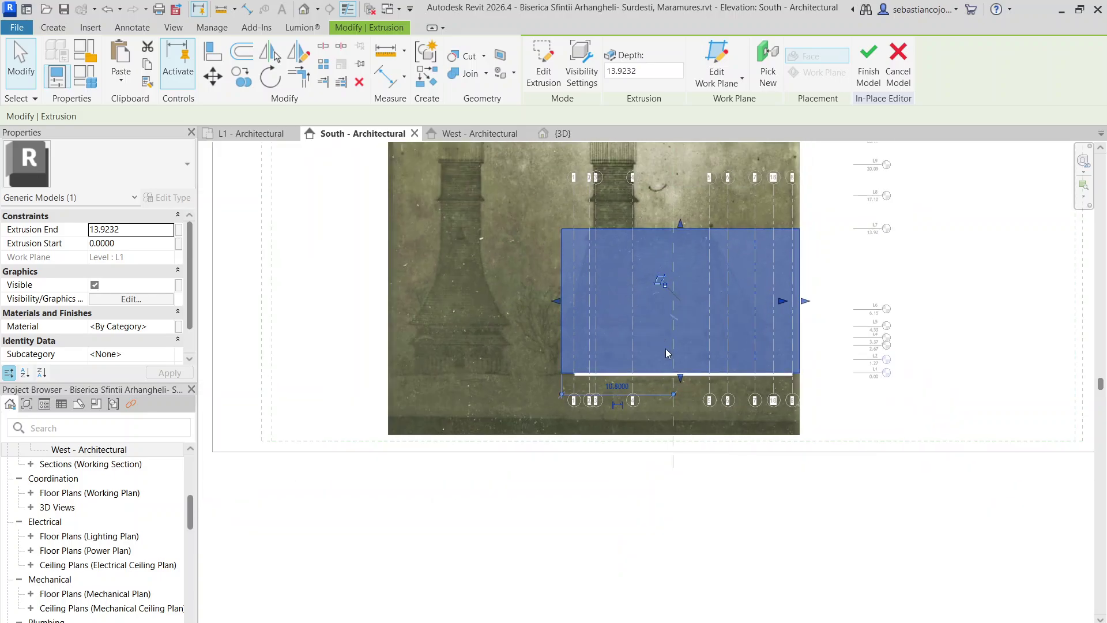
scroll(666, 350, "down", 2)
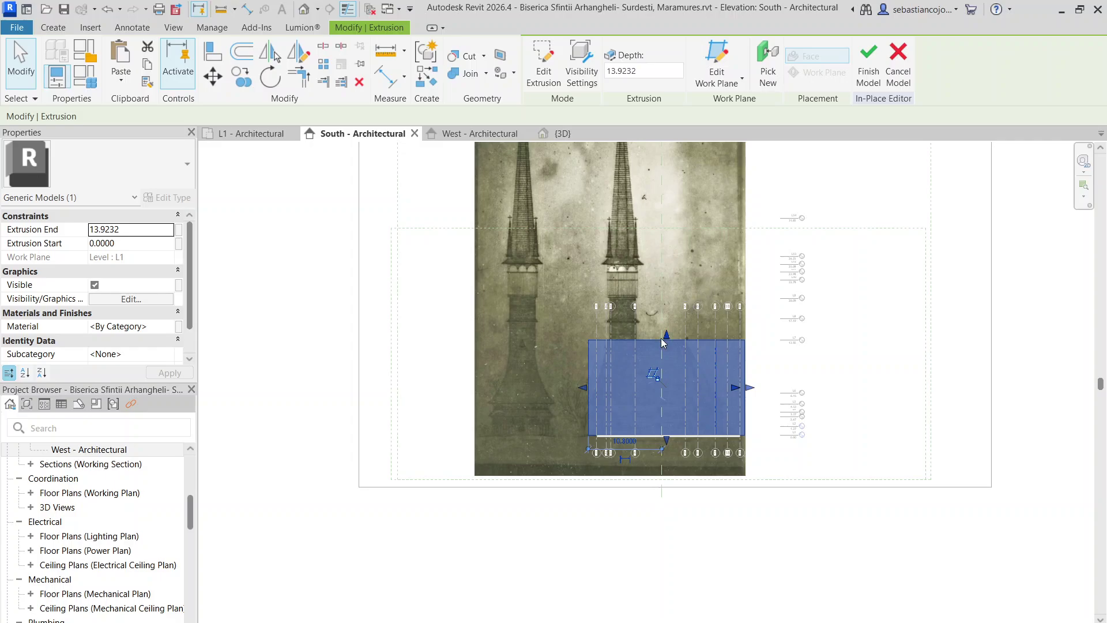
scroll(664, 340, "down", 1)
scroll(652, 206, "up", 3)
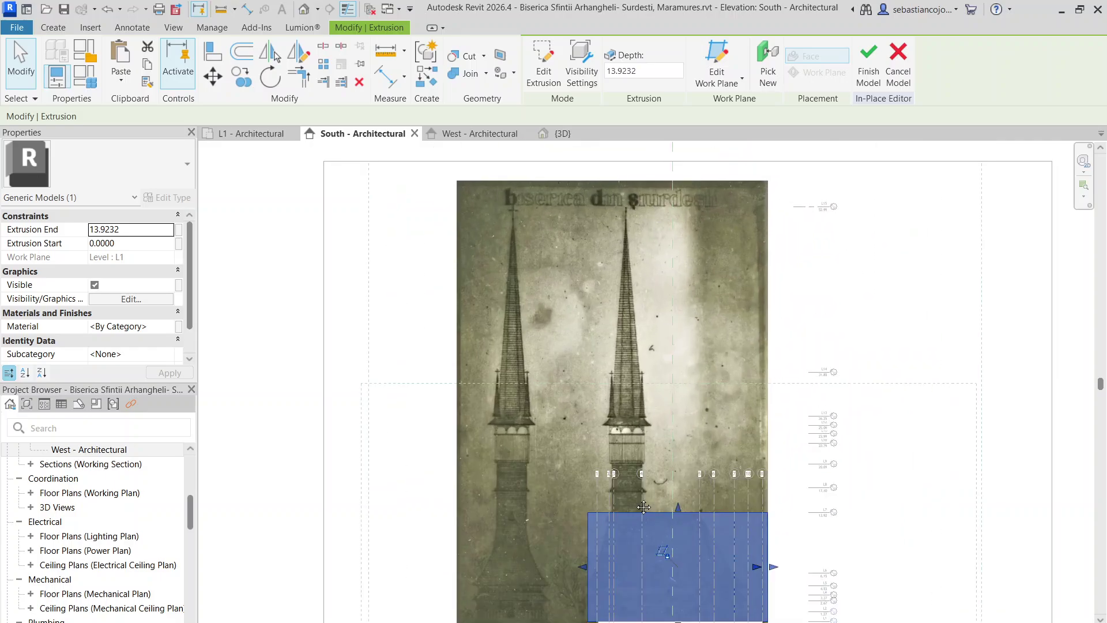
middle_click_drag(644, 507, 673, 339)
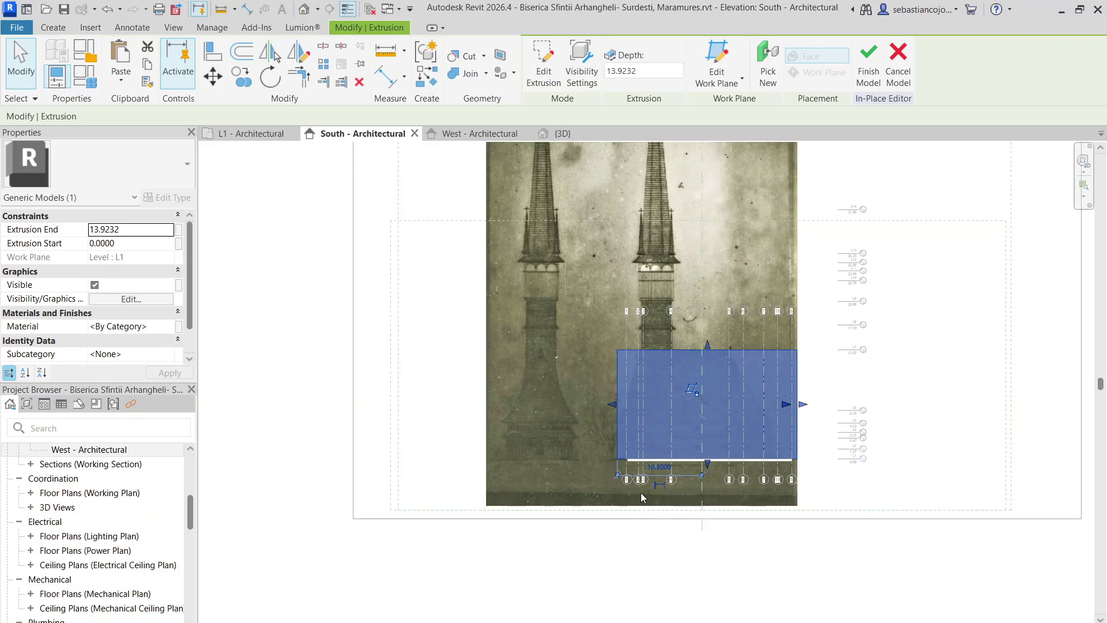
scroll(656, 426, "up", 4)
key("Escape")
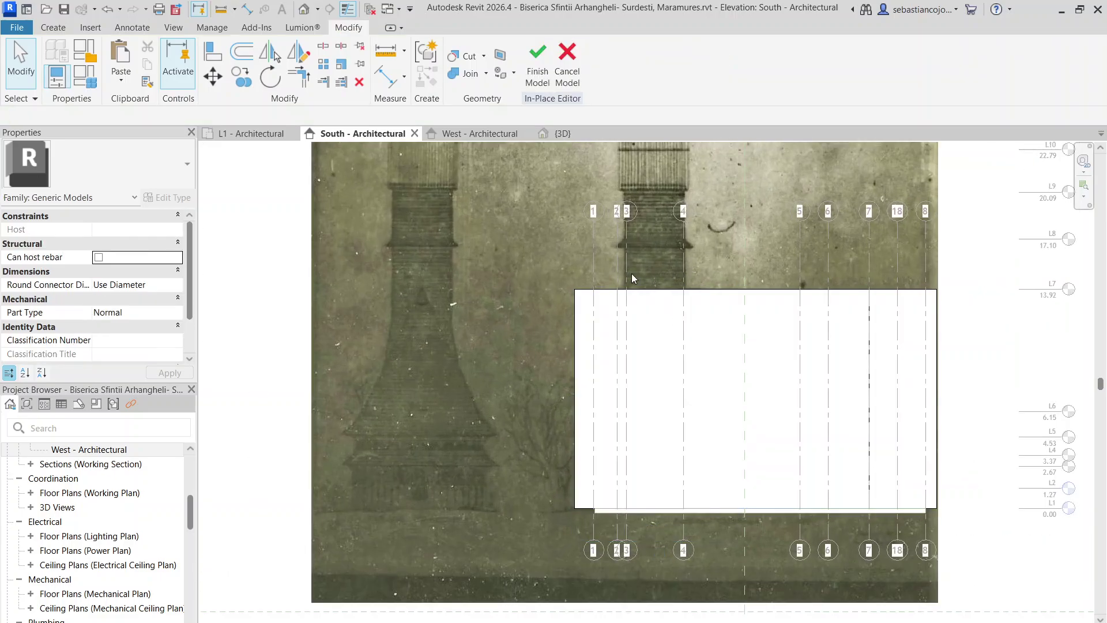
scroll(631, 279, "down", 4)
left_click(648, 295)
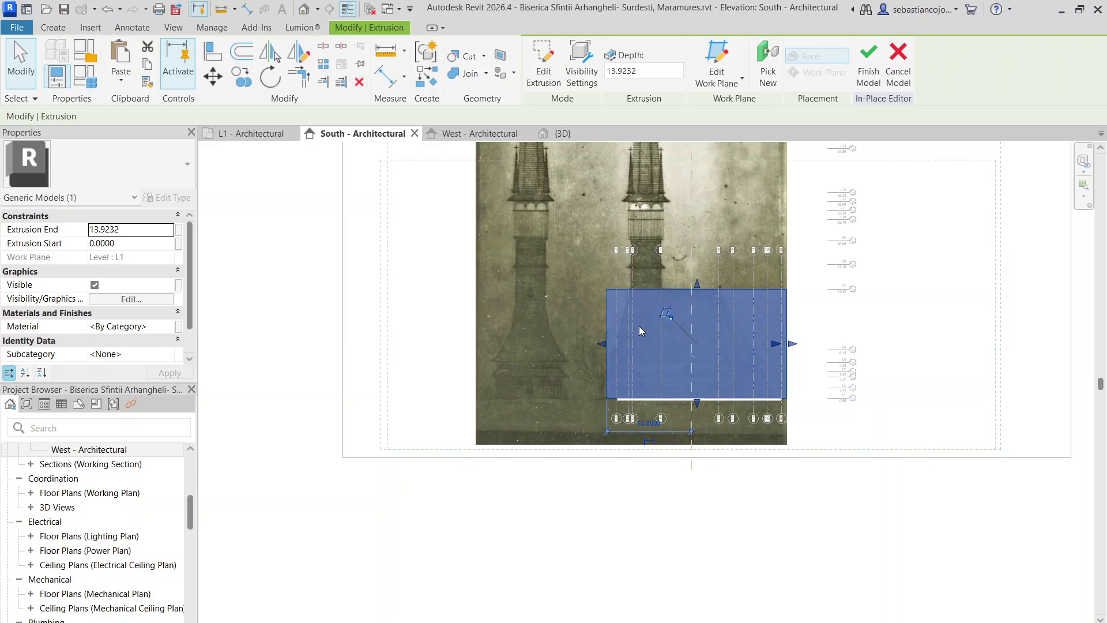
middle_click_drag(649, 186, 662, 393)
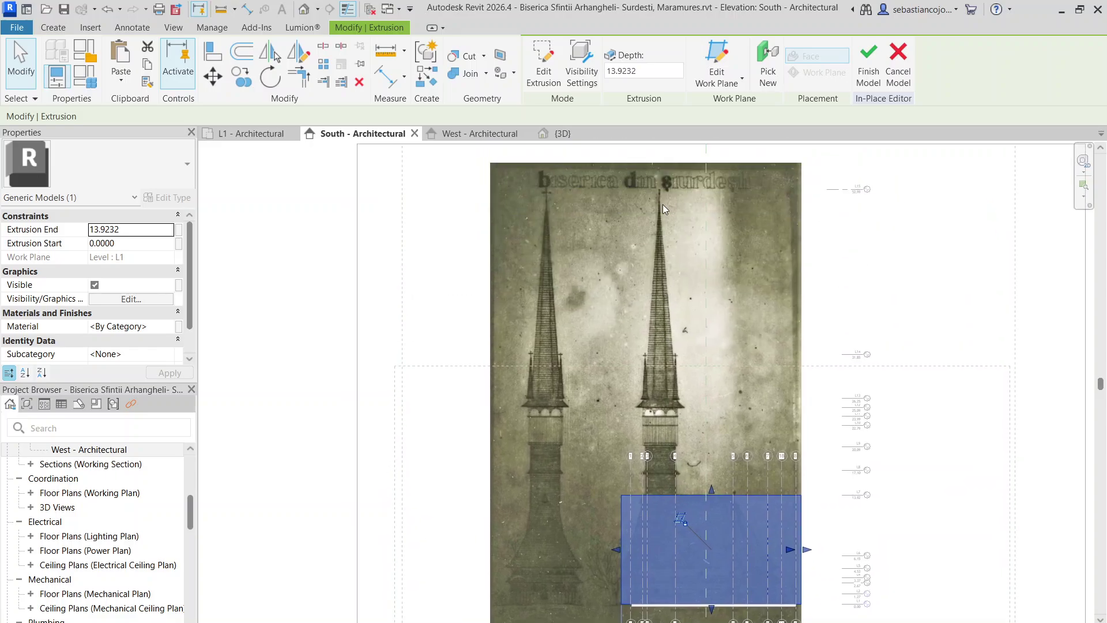
- Return to the L1 floor plan and finish the in-place extrusion model
scroll(637, 334, "down", 4)
key("Escape")
left_click(260, 134)
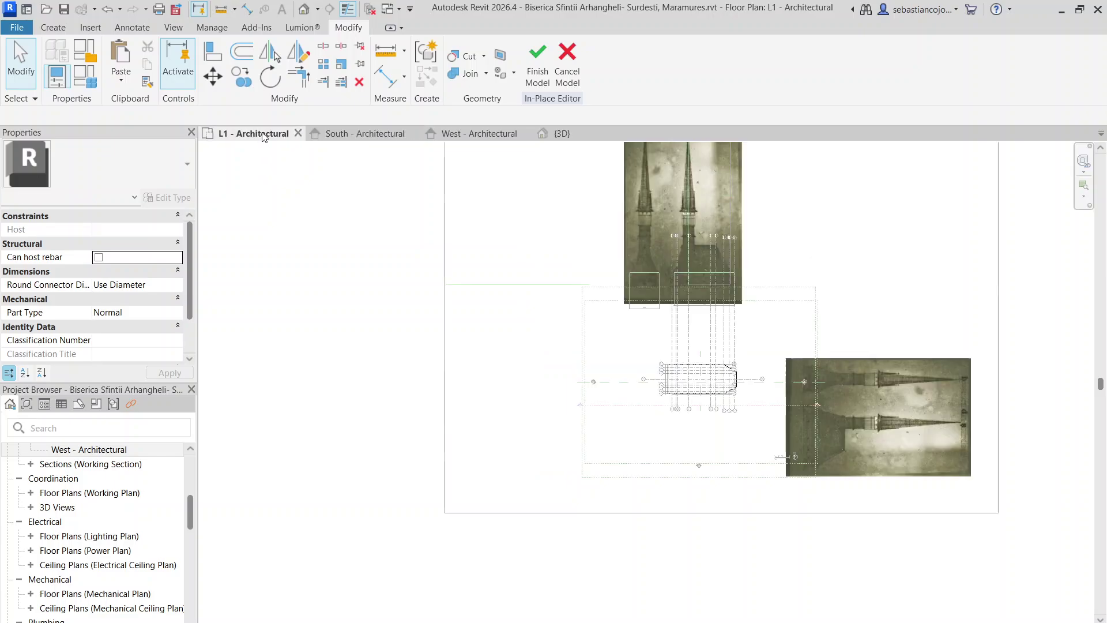
middle_click_drag(763, 323, 755, 478)
scroll(668, 266, "up", 6)
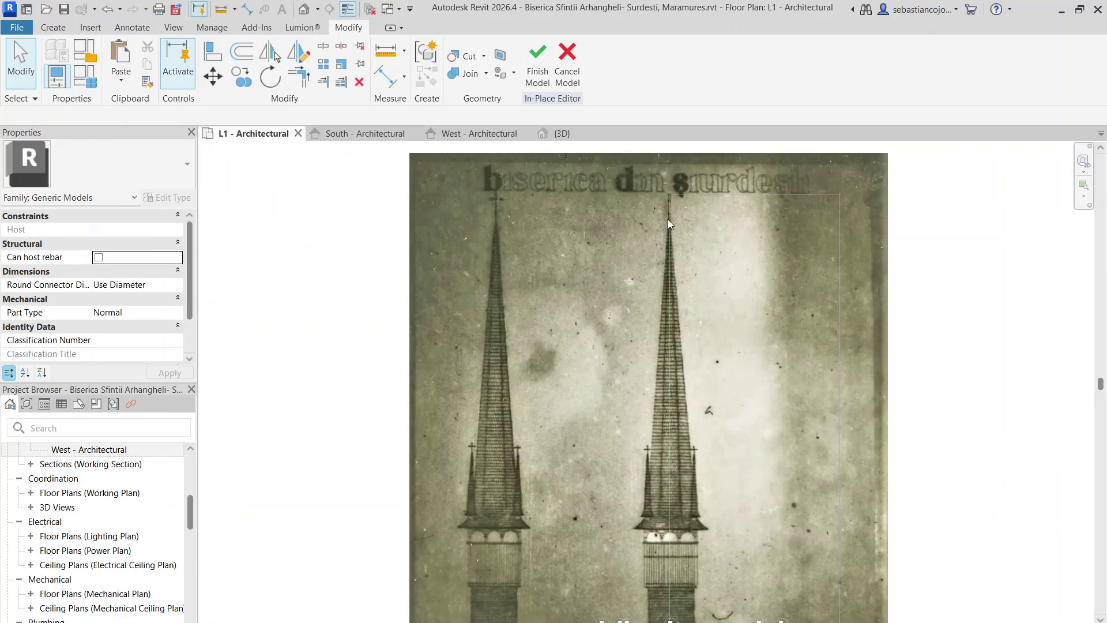
scroll(755, 323, "down", 3)
scroll(827, 513, "up", 6)
scroll(807, 444, "up", 7)
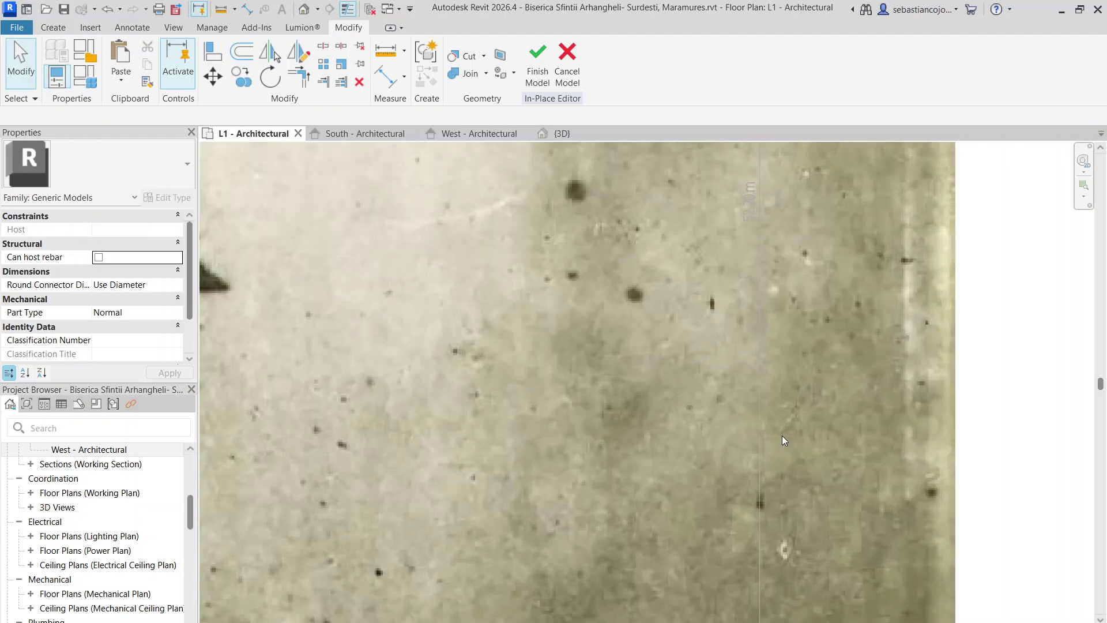
scroll(770, 439, "down", 11)
left_click(538, 77)
- Inspect the vertical detail line and height dimension through the spire on the church drawing in the L1 plan
scroll(621, 289, "up", 3)
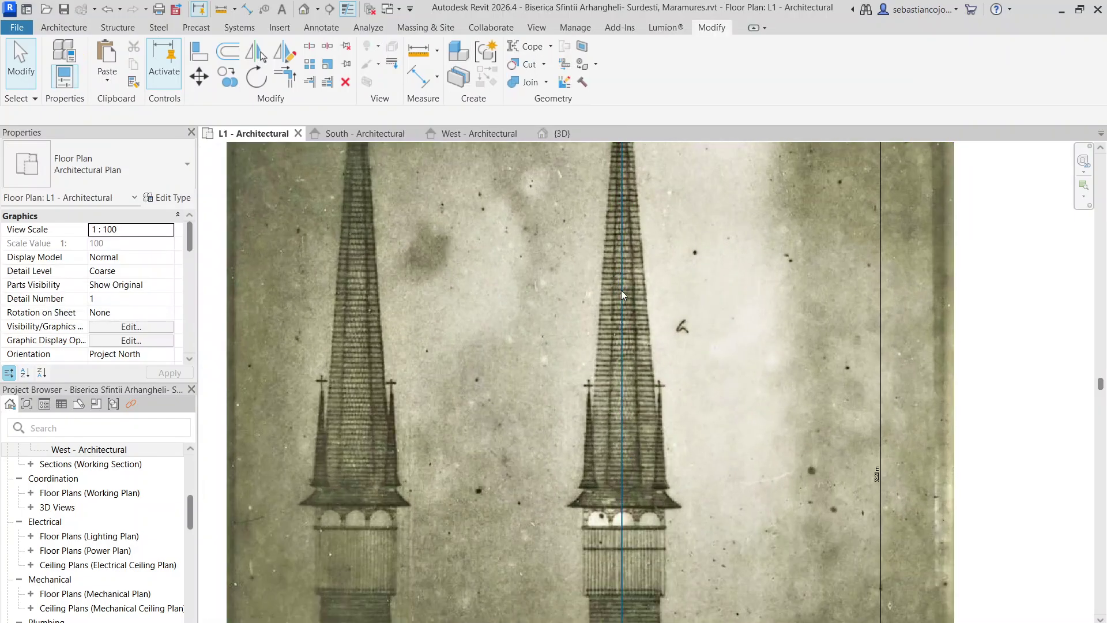
left_click(621, 290)
scroll(620, 290, "down", 5)
scroll(705, 351, "up", 5)
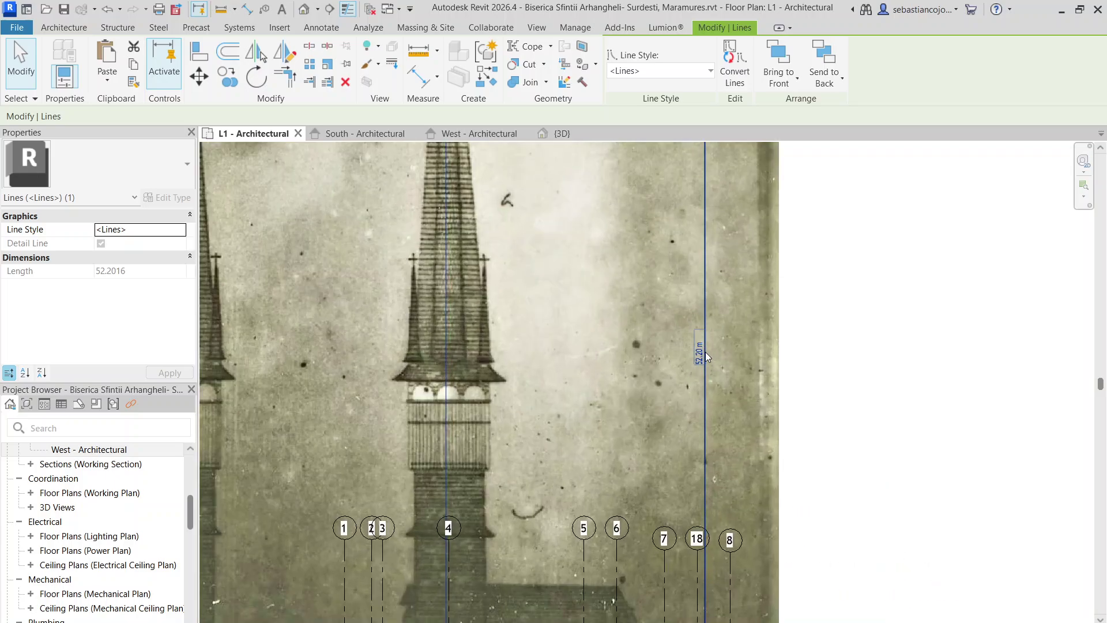
scroll(707, 355, "down", 5)
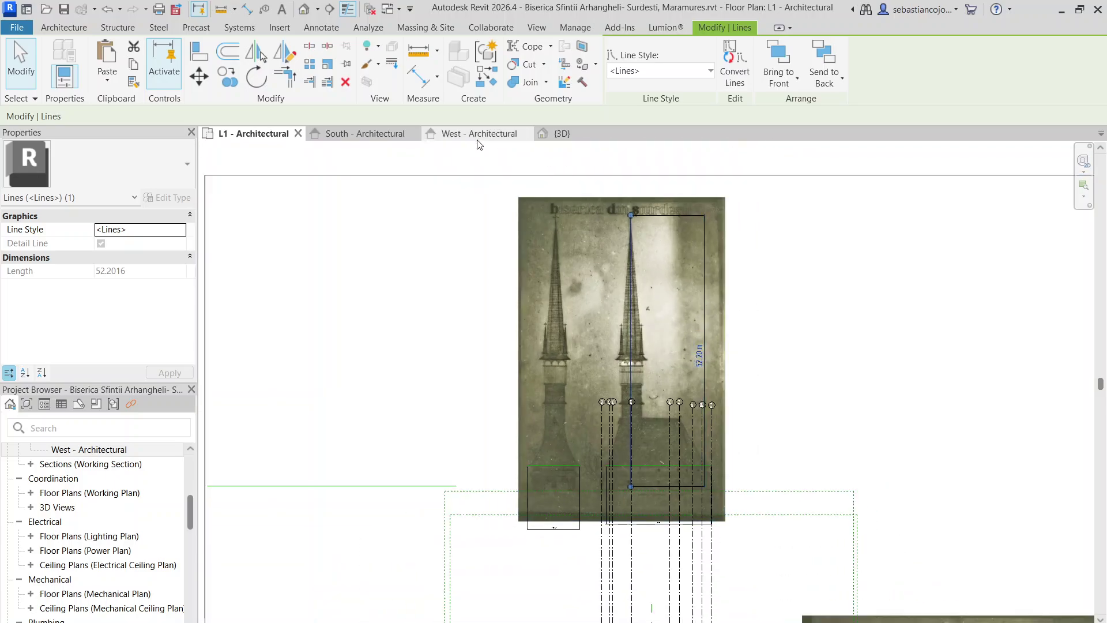
- In the South elevation, examine the elevation of top level L15 against the tip of the spire
left_click(345, 133)
scroll(721, 335, "up", 2)
left_click(793, 230)
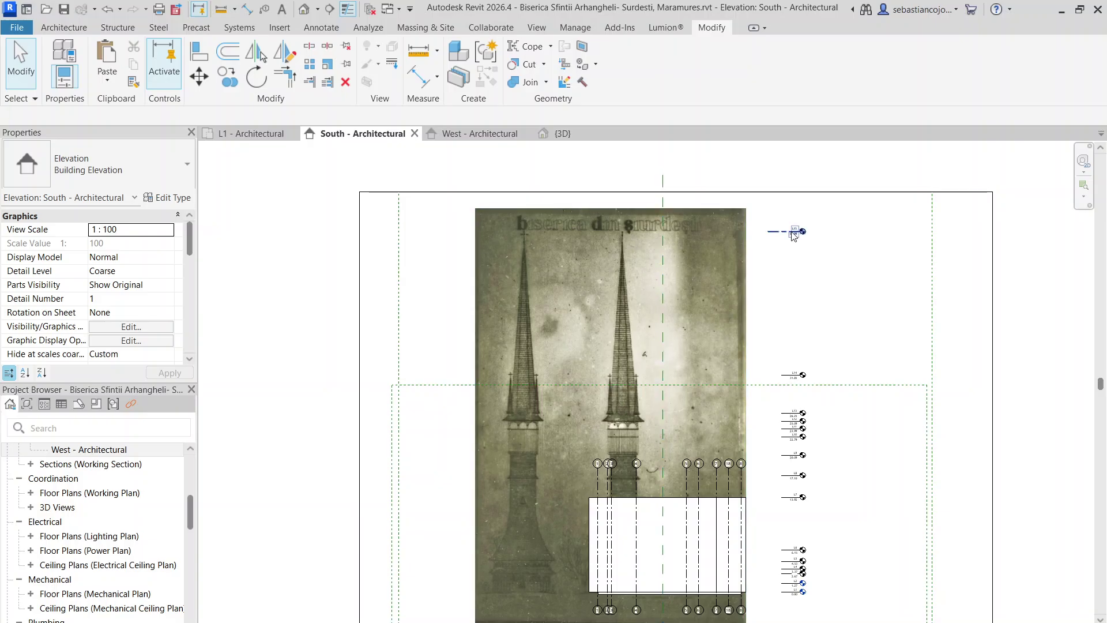
scroll(706, 228, "up", 2)
scroll(561, 245, "up", 4)
scroll(749, 265, "down", 7)
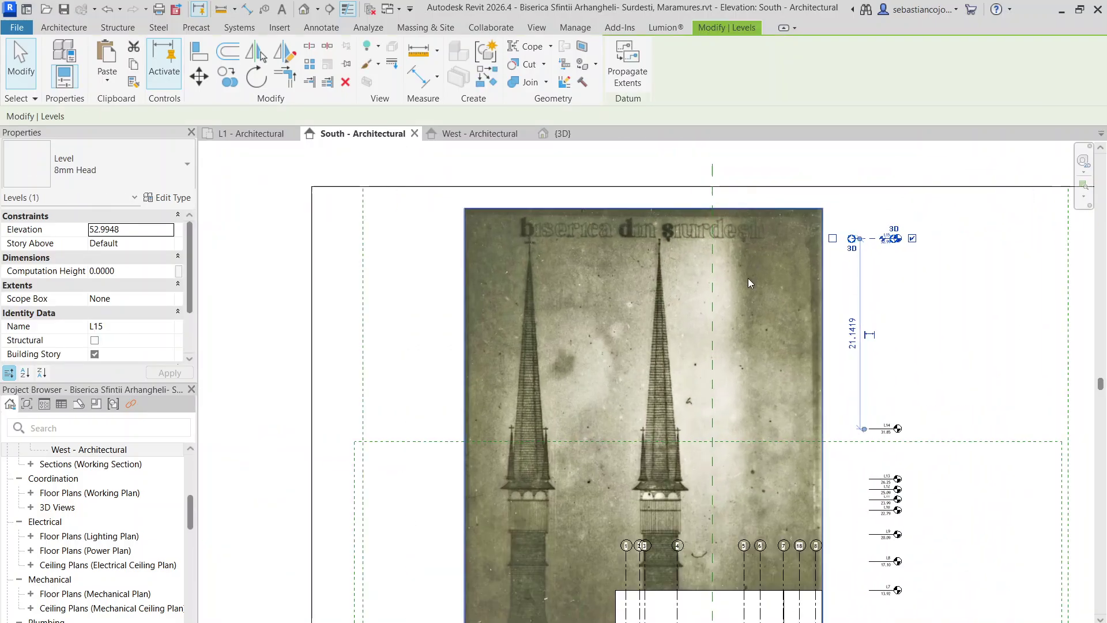
- Select the extrusion in the South elevation and examine its base and polygonal end against grids 7, 18 and 8
scroll(770, 534, "up", 3)
scroll(674, 378, "up", 2)
left_click(673, 368)
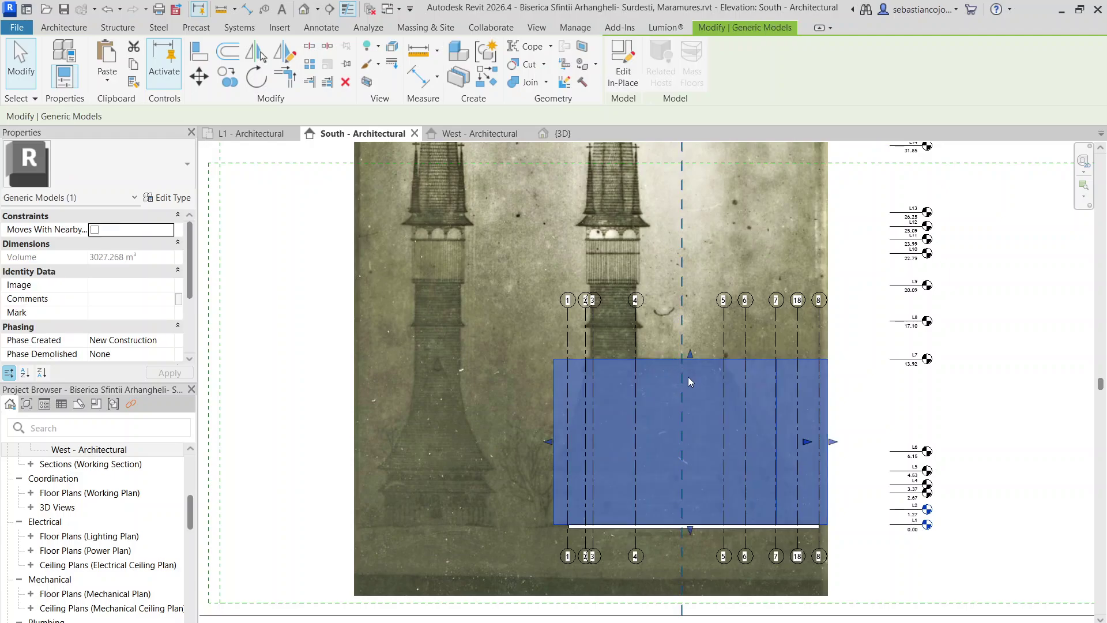
middle_click_drag(715, 461, 717, 345)
scroll(800, 375, "up", 3)
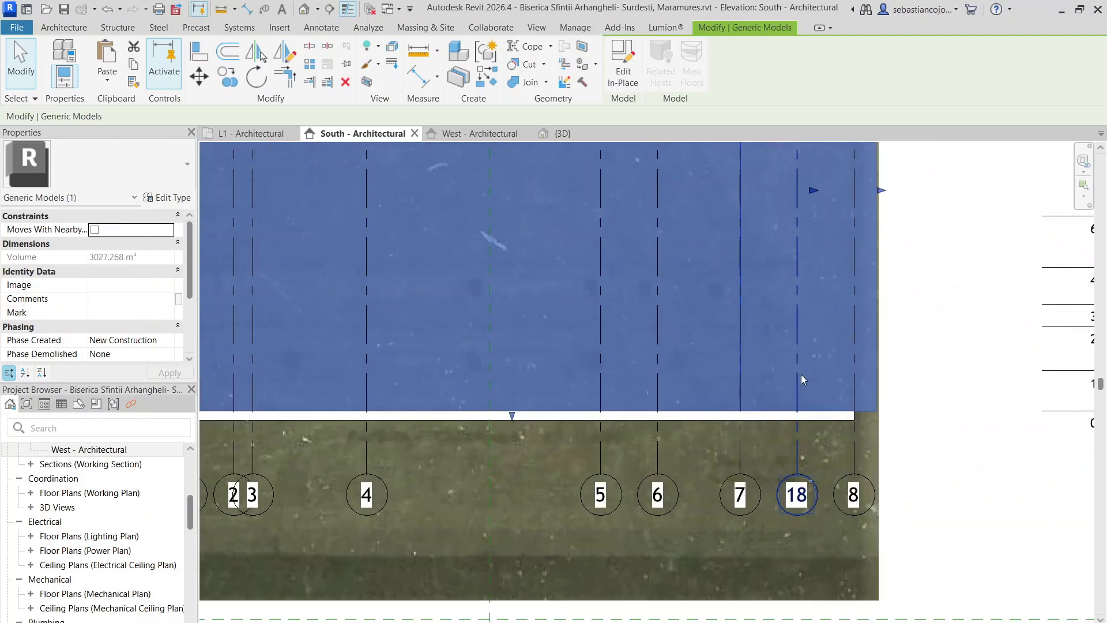
scroll(800, 371, "down", 3)
scroll(768, 402, "down", 4)
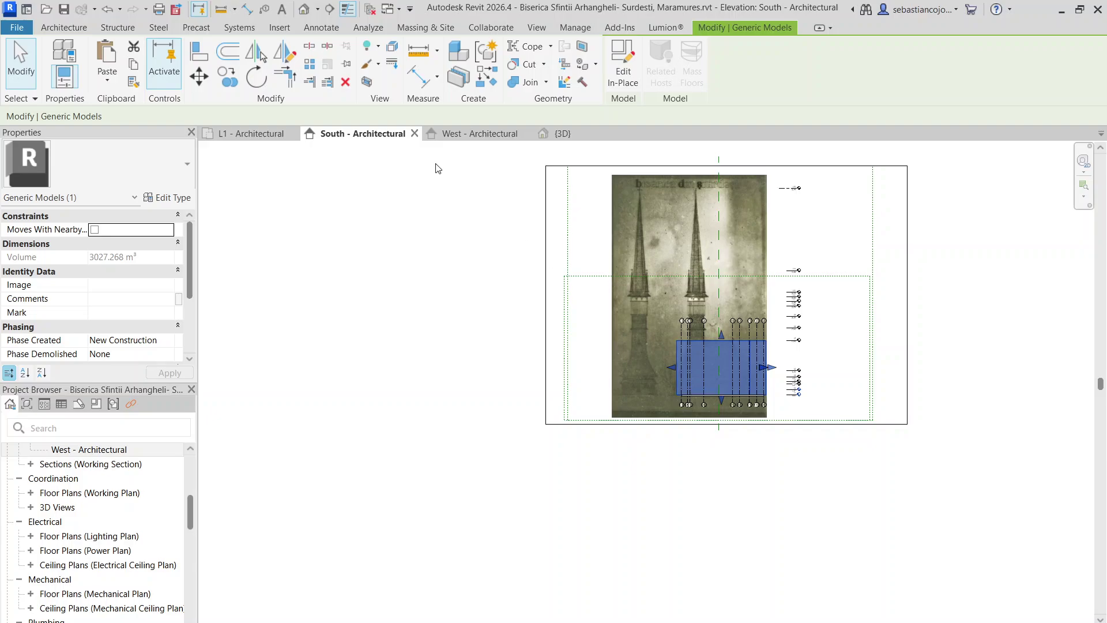
- In the L1 plan, compare the grids near the extrusion's flat end with the eave line on the church drawing
left_click(259, 134)
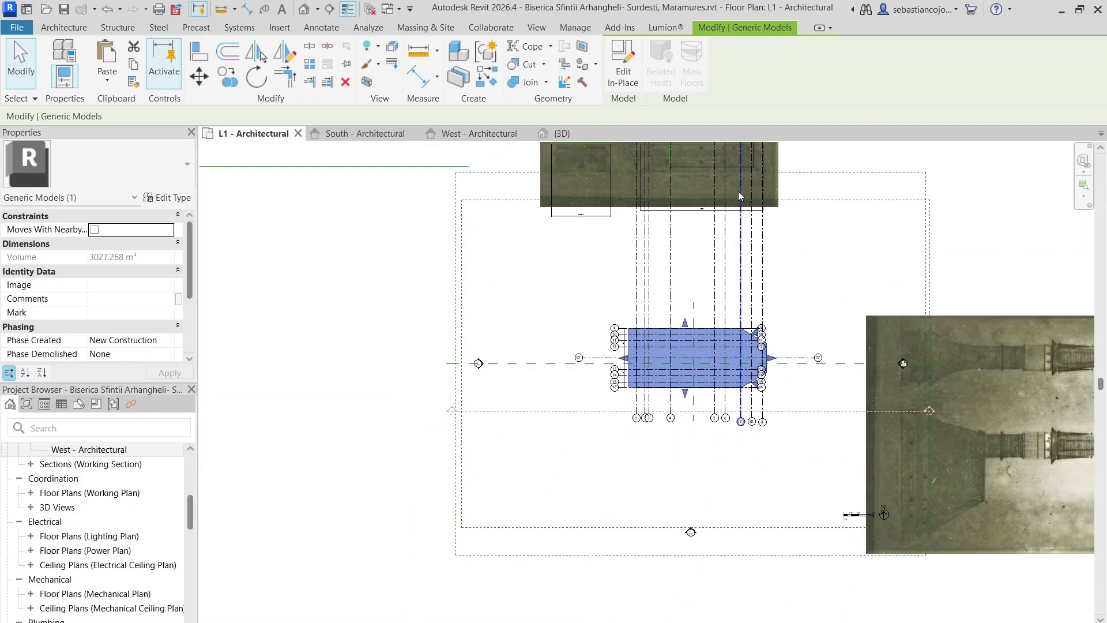
middle_click_drag(715, 298, 755, 464)
scroll(701, 302, "up", 8)
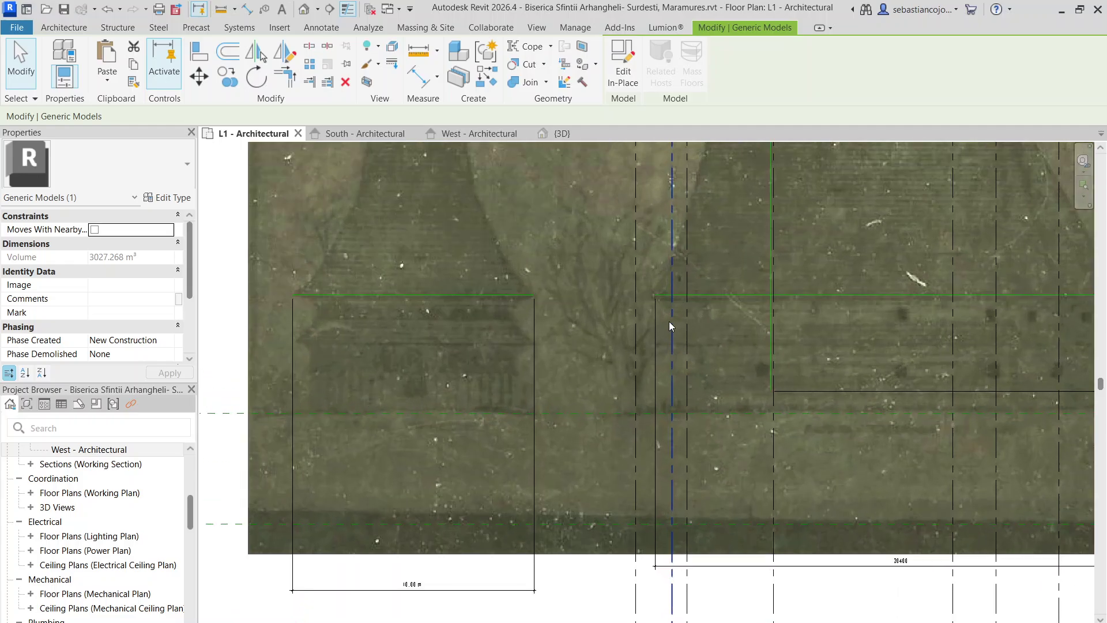
scroll(657, 317, "down", 3)
scroll(656, 303, "up", 2)
scroll(649, 294, "down", 5)
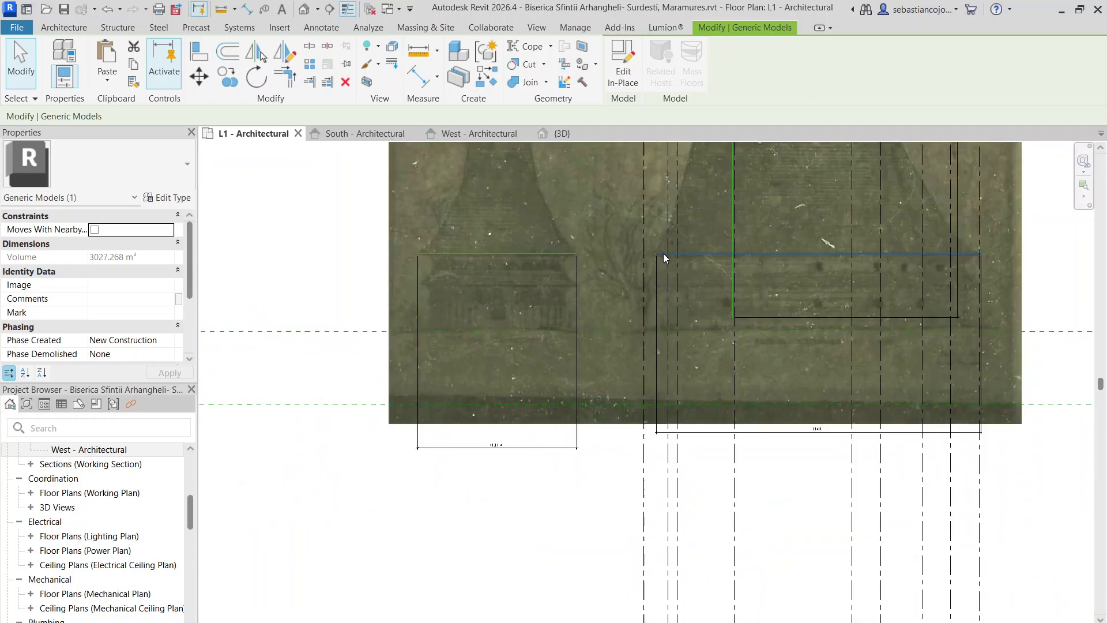
scroll(652, 404, "down", 1)
scroll(656, 484, "up", 3)
scroll(657, 484, "down", 4)
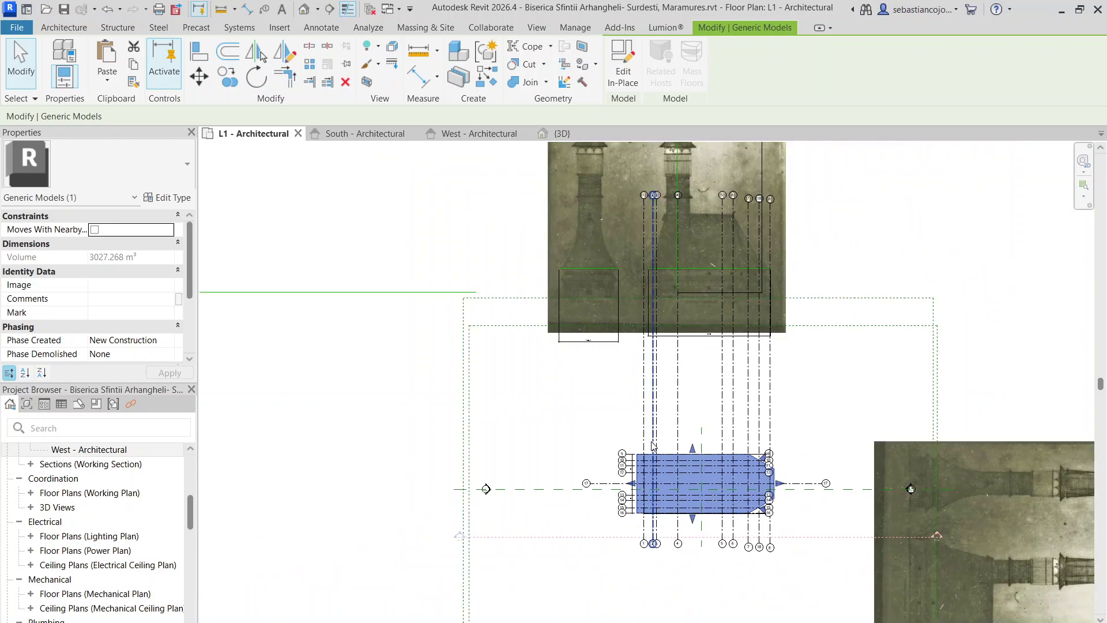
- Pull the extrusion's flat end back inward to grid 1 in the L1 plan
scroll(657, 486, "up", 3)
left_click_drag(610, 478, 637, 478)
scroll(636, 478, "down", 3)
scroll(663, 253, "up", 4)
scroll(788, 366, "down", 1)
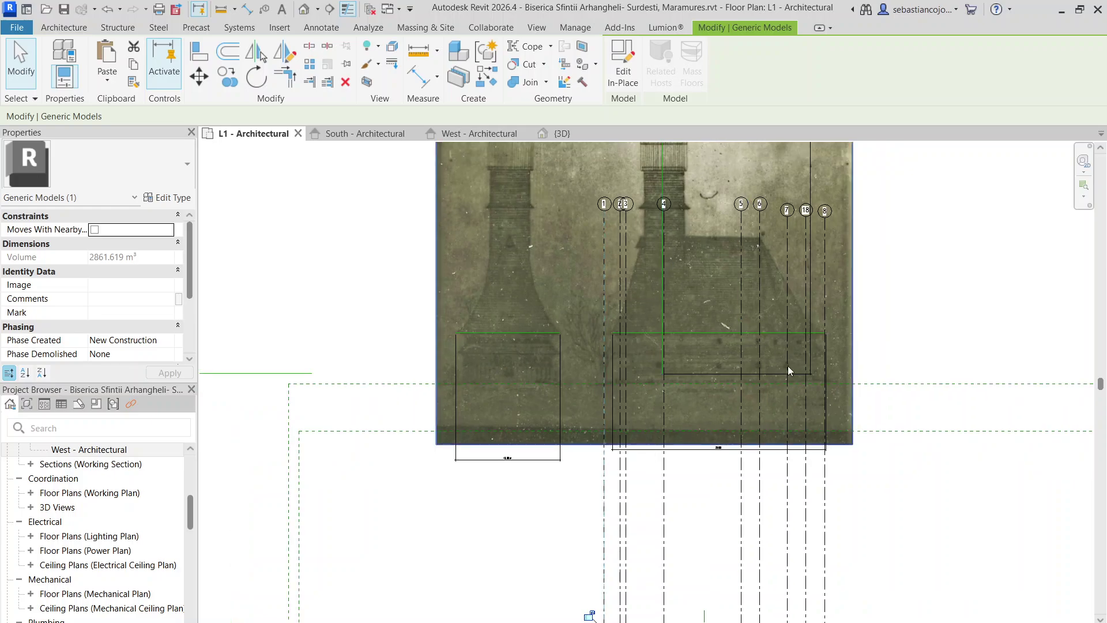
- Move grid 8 slightly inward, to about 1.3 m from grid 18, using the church drawing as reference
middle_click_drag(800, 398, 648, 146)
scroll(705, 442, "up", 3)
scroll(719, 225, "down", 1)
middle_click_drag(720, 210, 843, 602)
scroll(779, 336, "up", 5)
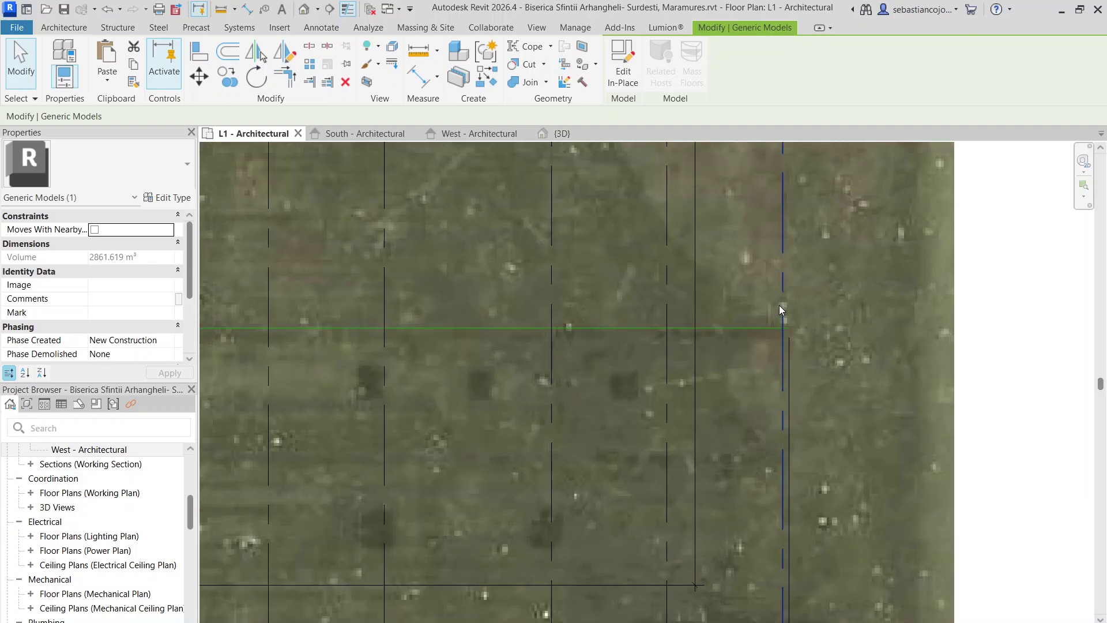
left_click(780, 305)
mouse_move(779, 306)
left_mouse_down()
mouse_move(748, 305)
mouse_move(774, 305)
left_mouse_up()
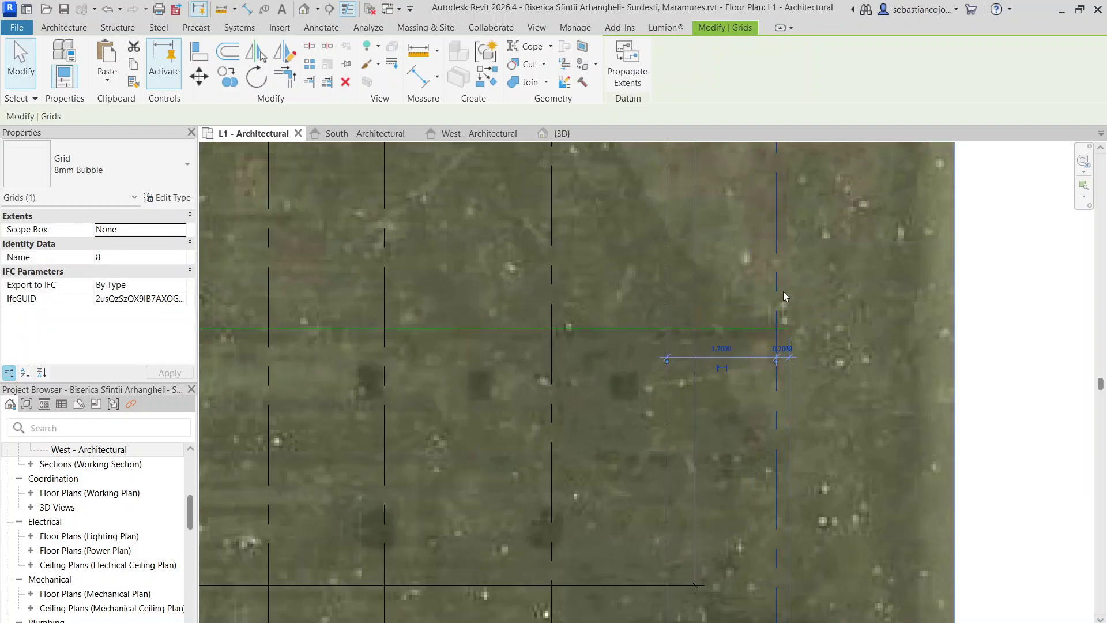
left_click(784, 286)
- Pull the extrusion's polygonal end inward to grid 8
scroll(776, 293, "down", 6)
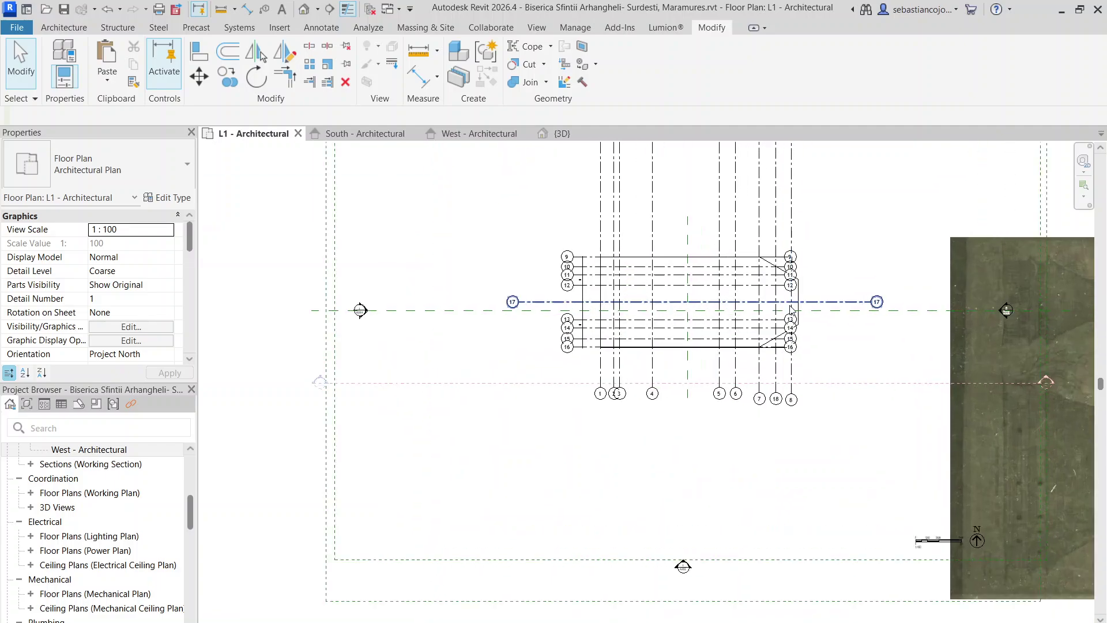
left_click(811, 309)
scroll(807, 306, "down", 6)
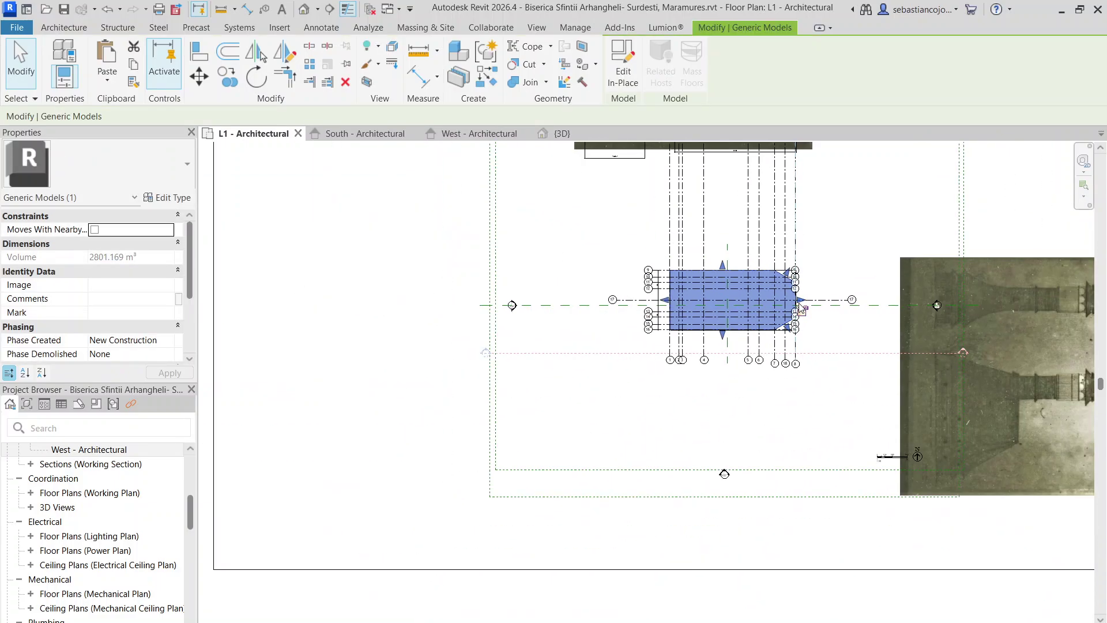
- Examine grids 6, 7 and 8 against the roof and eave edges of the church drawing and the extrusion in plan
scroll(791, 192, "up", 3)
left_click(766, 251)
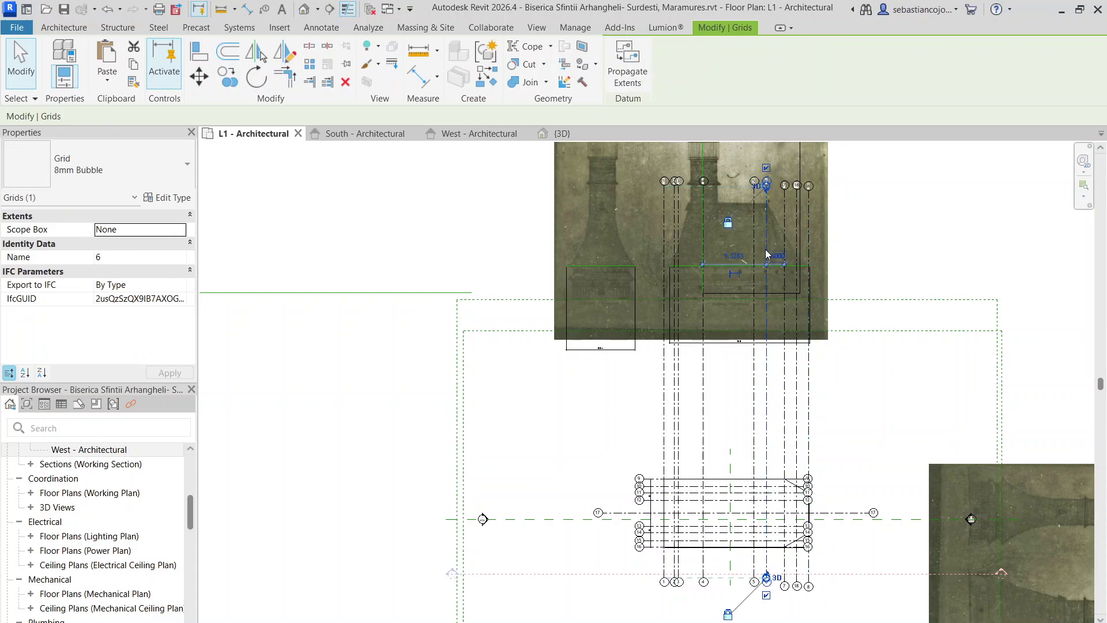
middle_click_drag(769, 443, 756, 372)
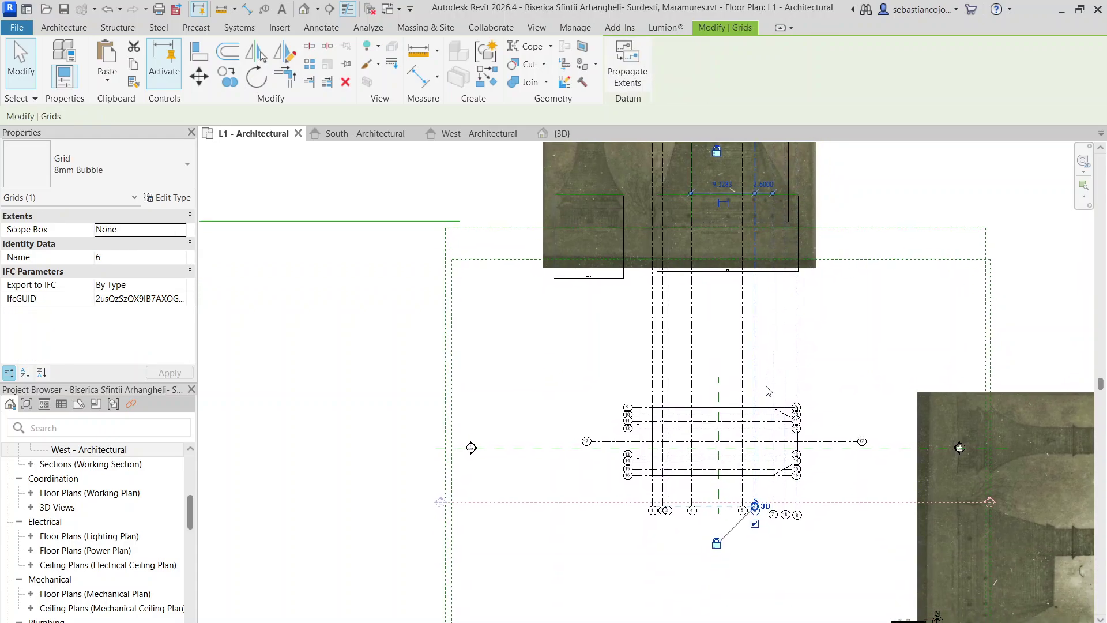
scroll(765, 407, "up", 1)
left_click(772, 408)
scroll(772, 408, "down", 5)
key("Escape")
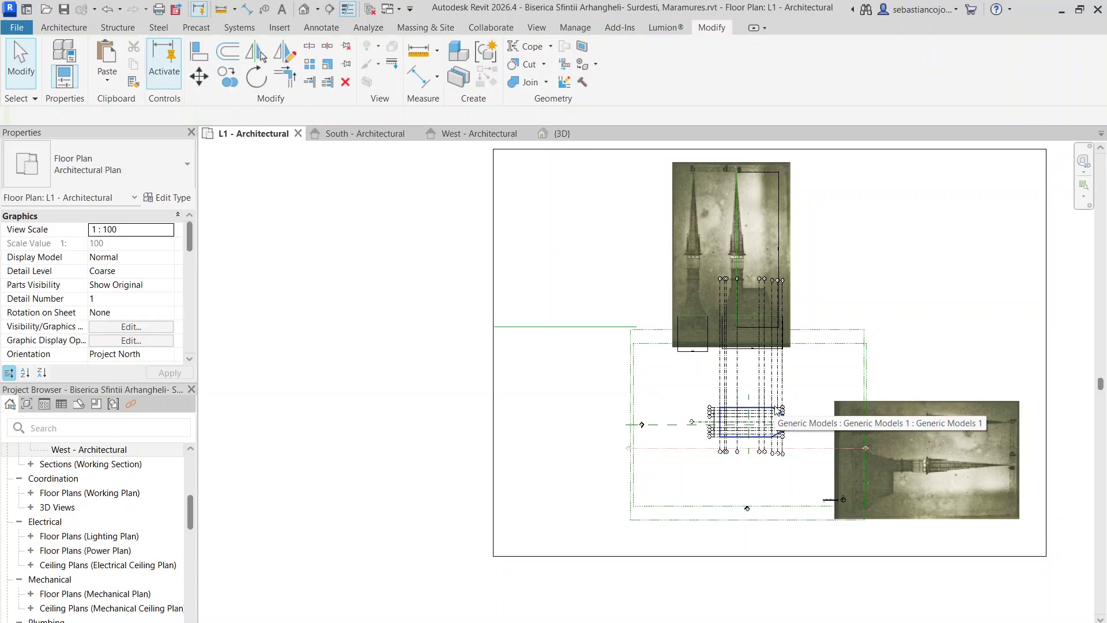
scroll(750, 283, "up", 6)
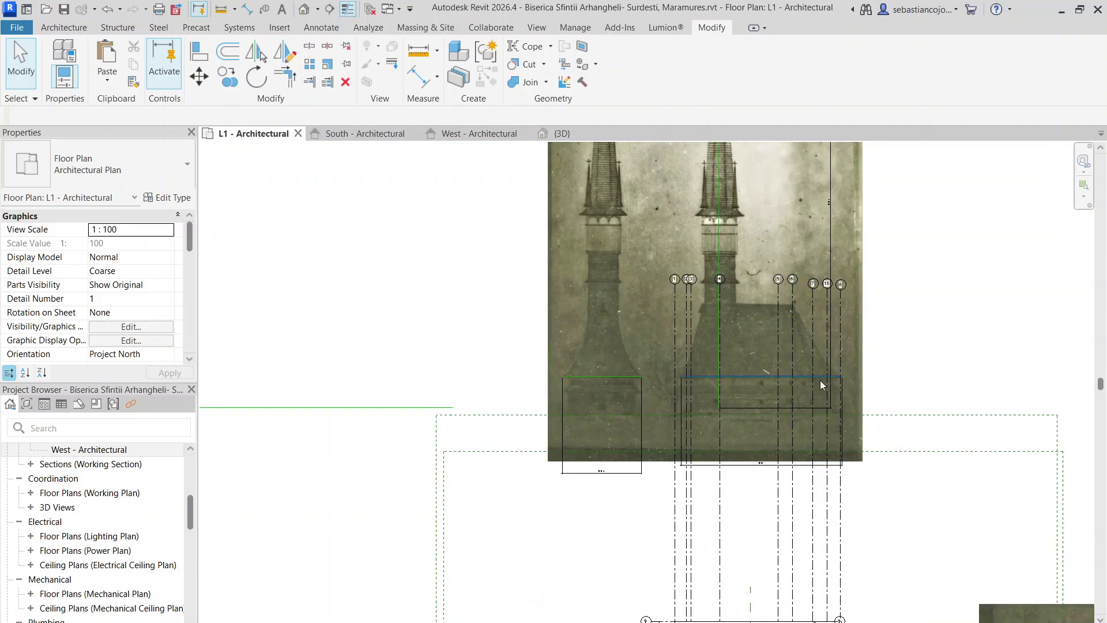
scroll(808, 385, "down", 4)
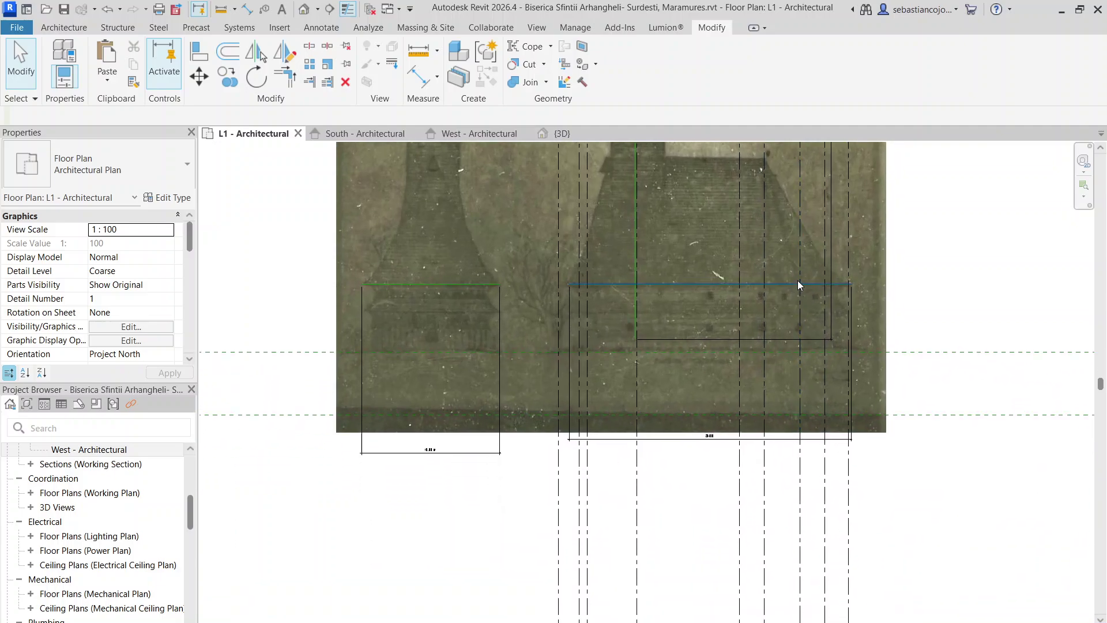
middle_click_drag(793, 467, 791, 355)
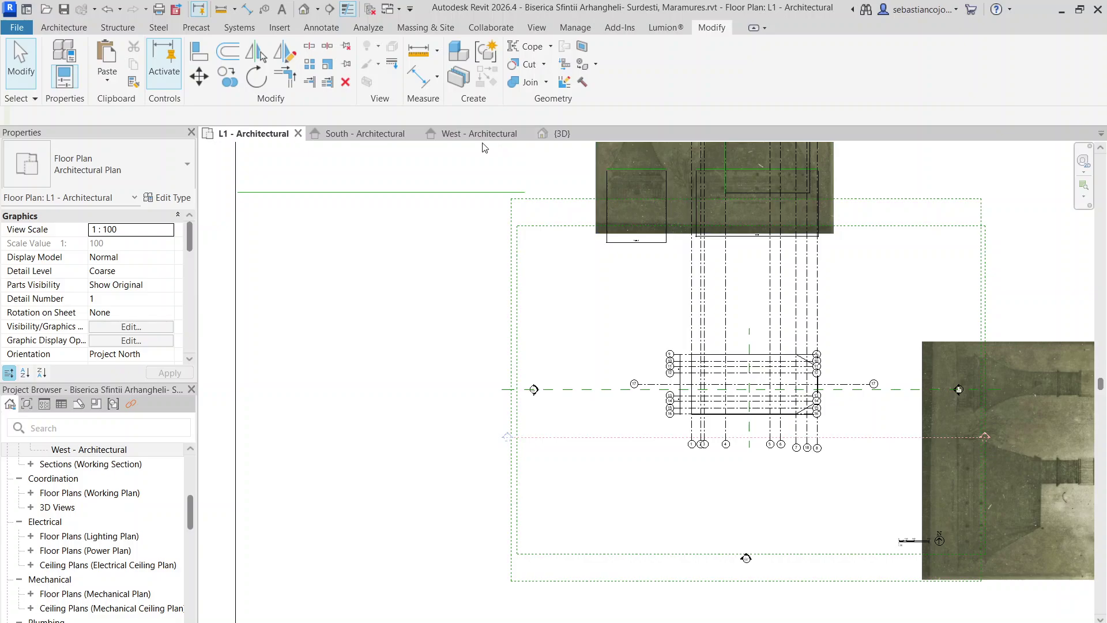
- Select the extrusion in the South elevation and examine its extents against grids 1 to 8 and level L7
left_click(359, 133)
scroll(714, 329, "up", 3)
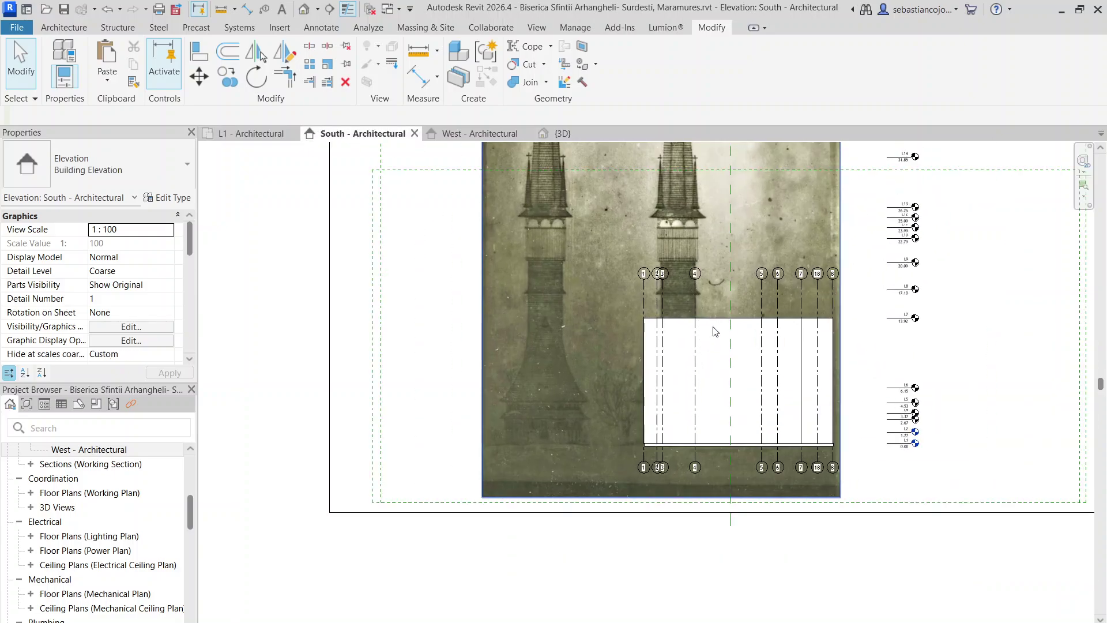
left_click(714, 323)
key("Escape")
left_click(745, 319)
scroll(792, 376, "up", 3)
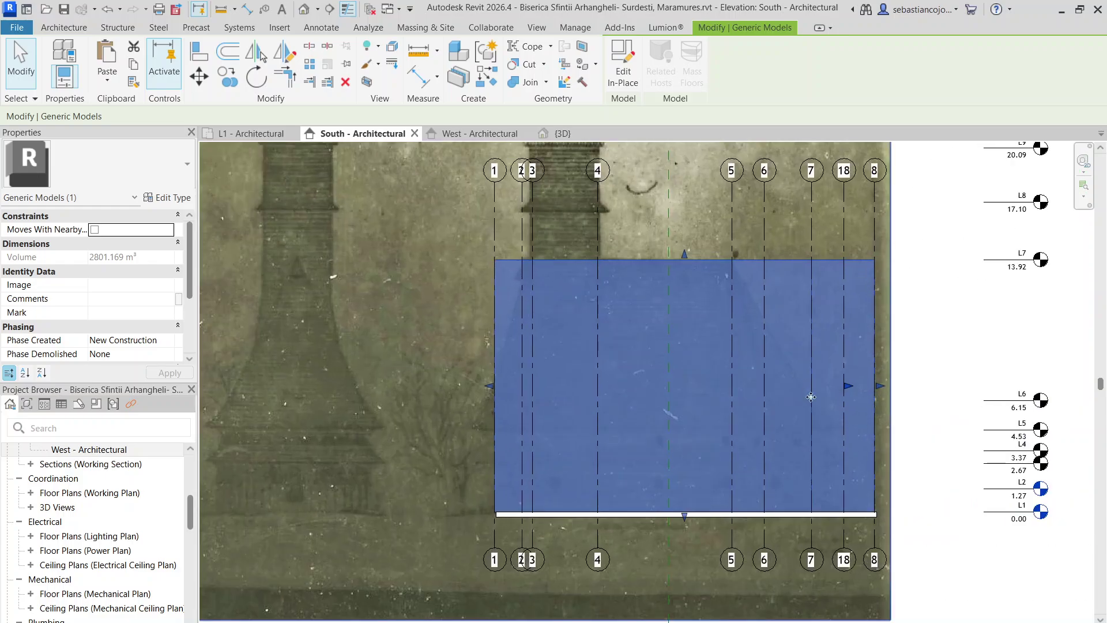
middle_click_drag(811, 397, 818, 324)
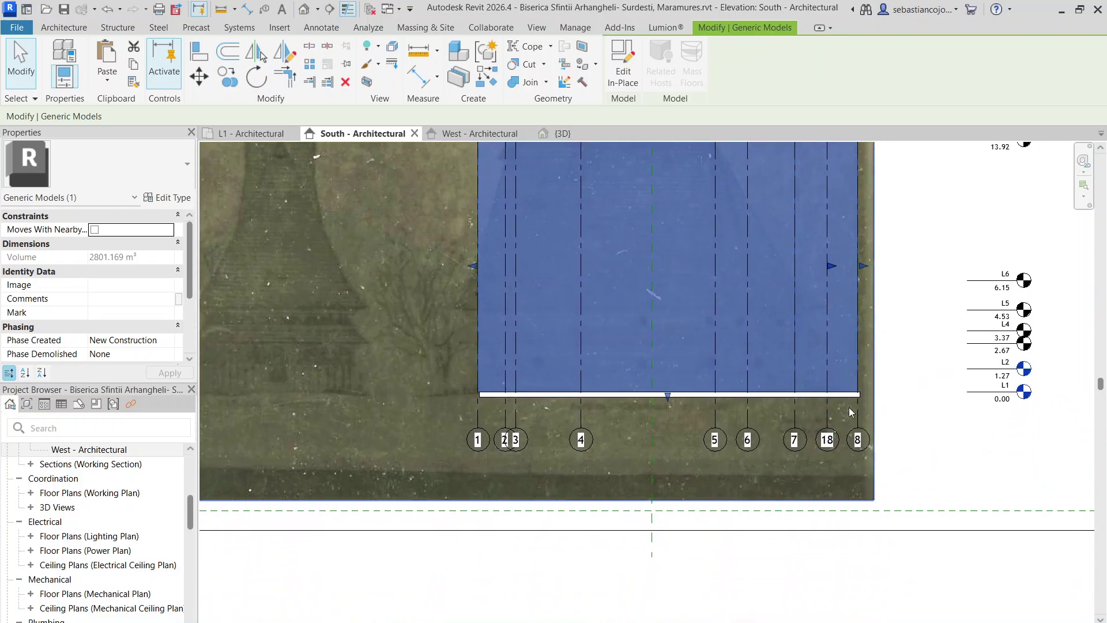
middle_click_drag(839, 279, 808, 404)
scroll(839, 397, "down", 2)
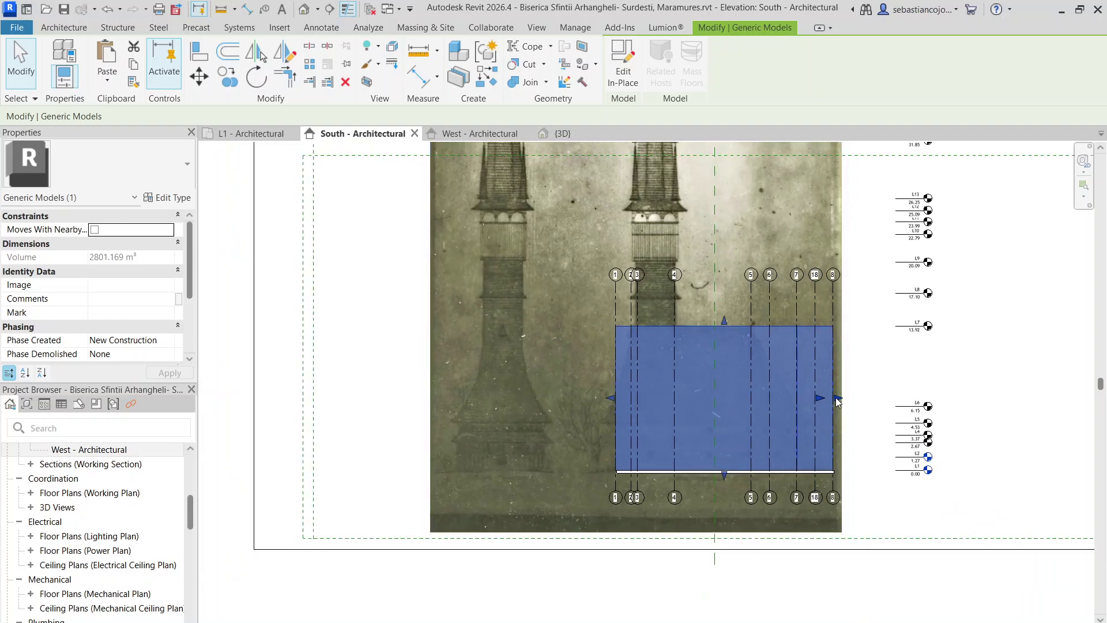
- Pull the extrusion's polygonal end inward from grid 8 to grid 18 in the South elevation
scroll(836, 402, "up", 4)
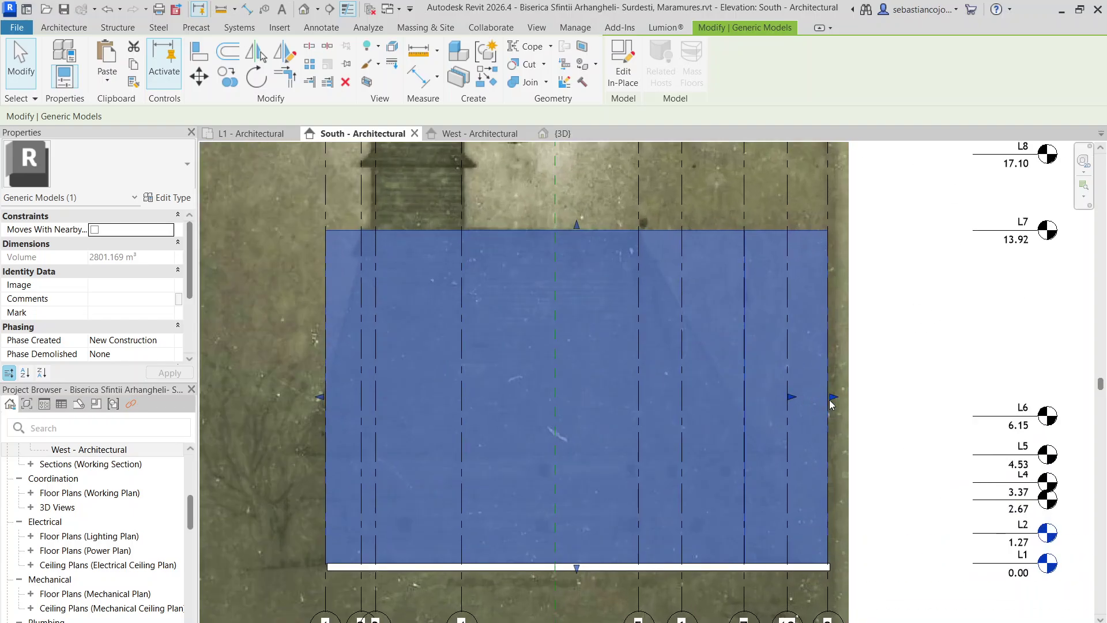
left_click_drag(826, 401, 789, 401)
key("Escape")
left_click(827, 402)
scroll(792, 400, "down", 4)
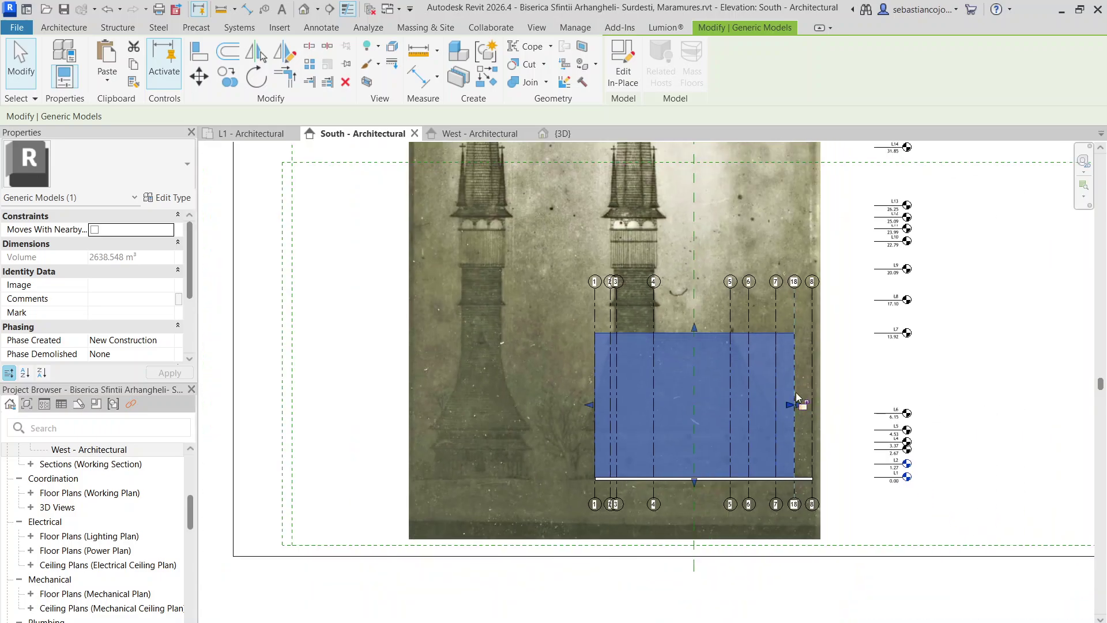
- Compare the shortened extrusion with the grids and the church drawing in the L1 plan
left_click(247, 143)
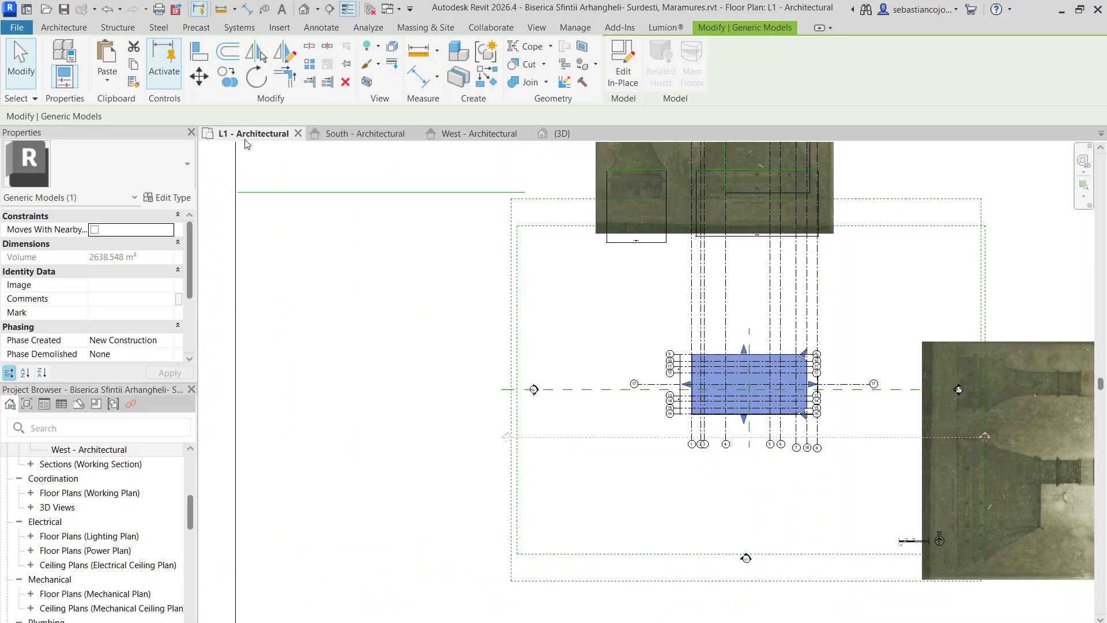
middle_click_drag(823, 342, 816, 376)
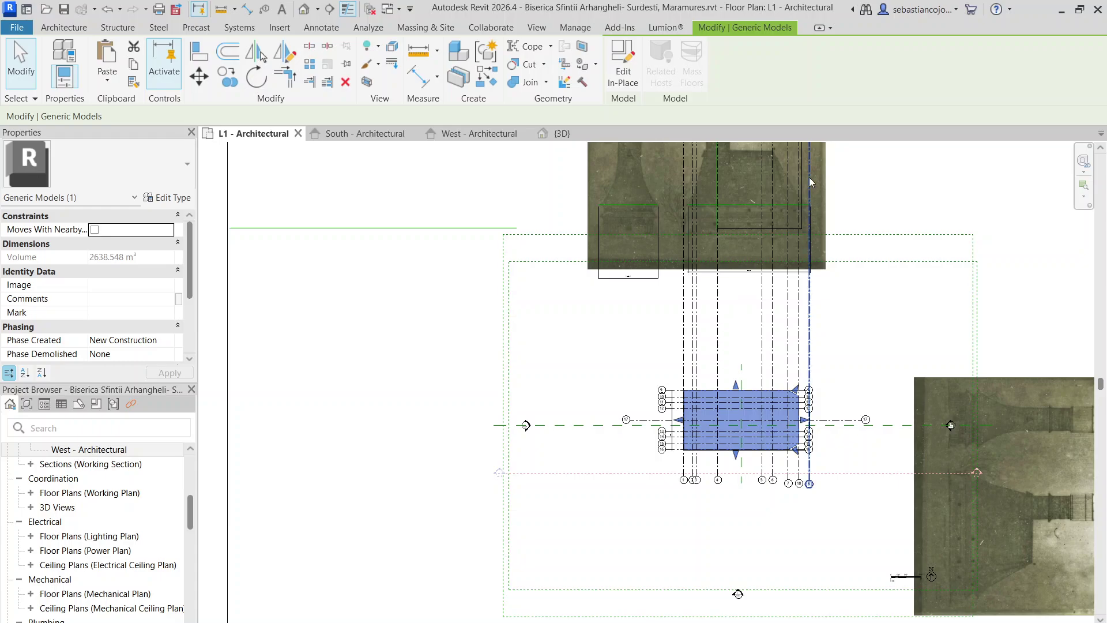
scroll(804, 181, "up", 4)
scroll(791, 300, "down", 5)
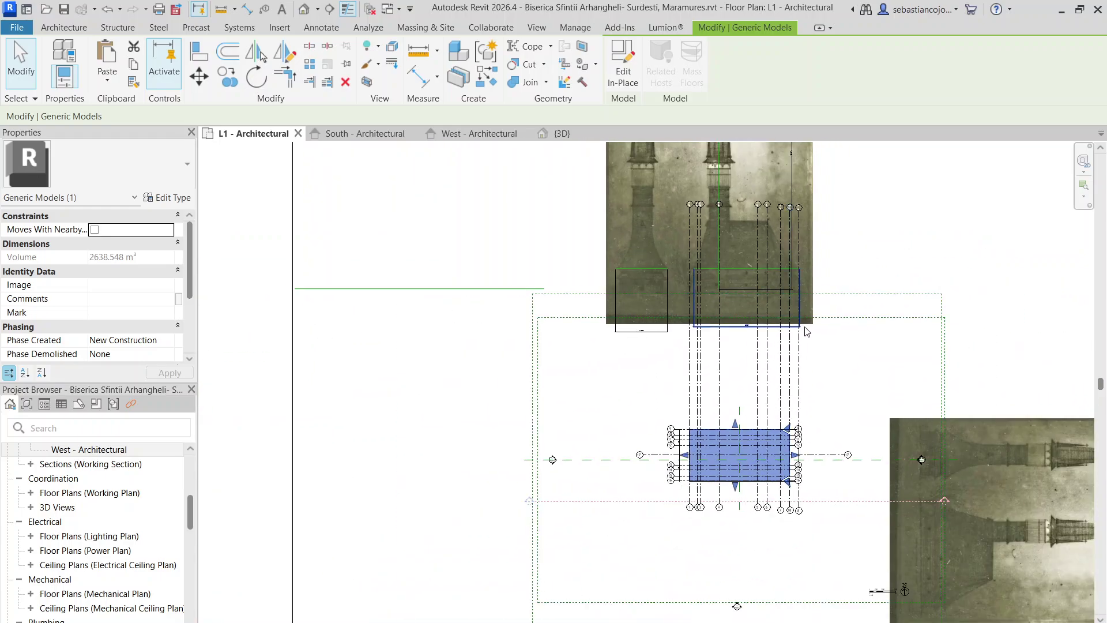
- Compare the shortened extrusion's end with grids 7, 18 and 8 in the L1 plan and the South elevation
scroll(794, 259, "up", 5)
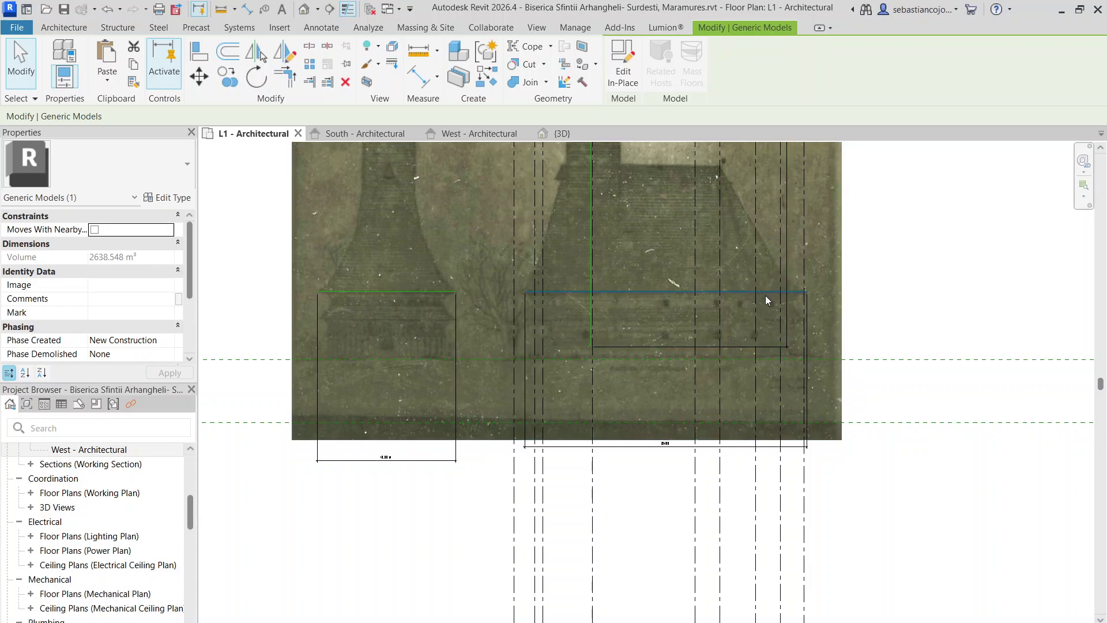
scroll(766, 295, "down", 3)
left_click(354, 133)
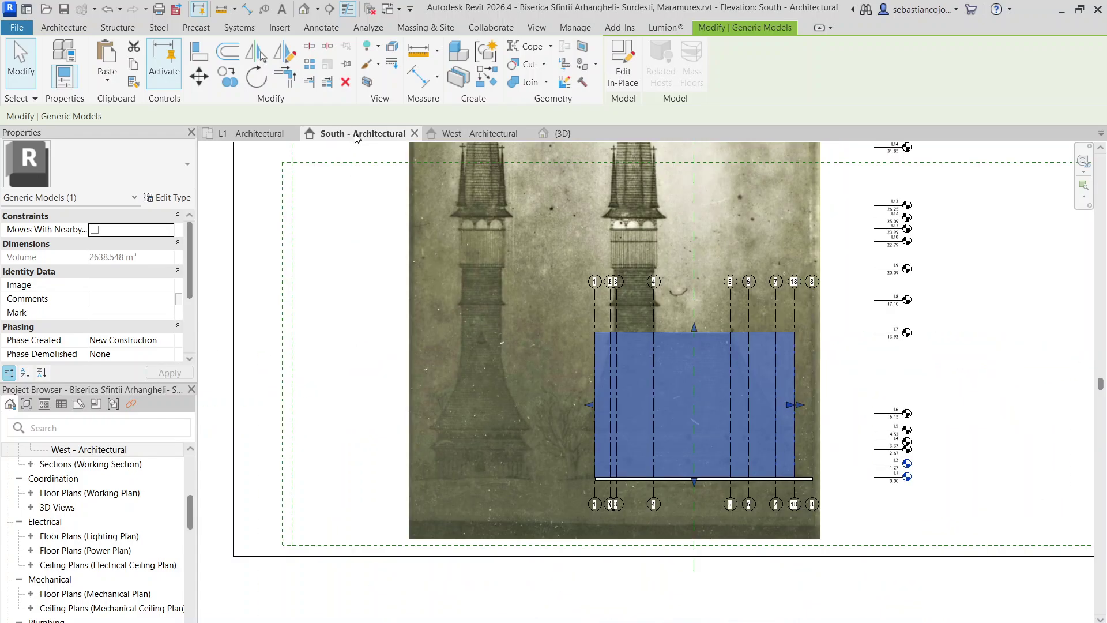
scroll(750, 363, "up", 3)
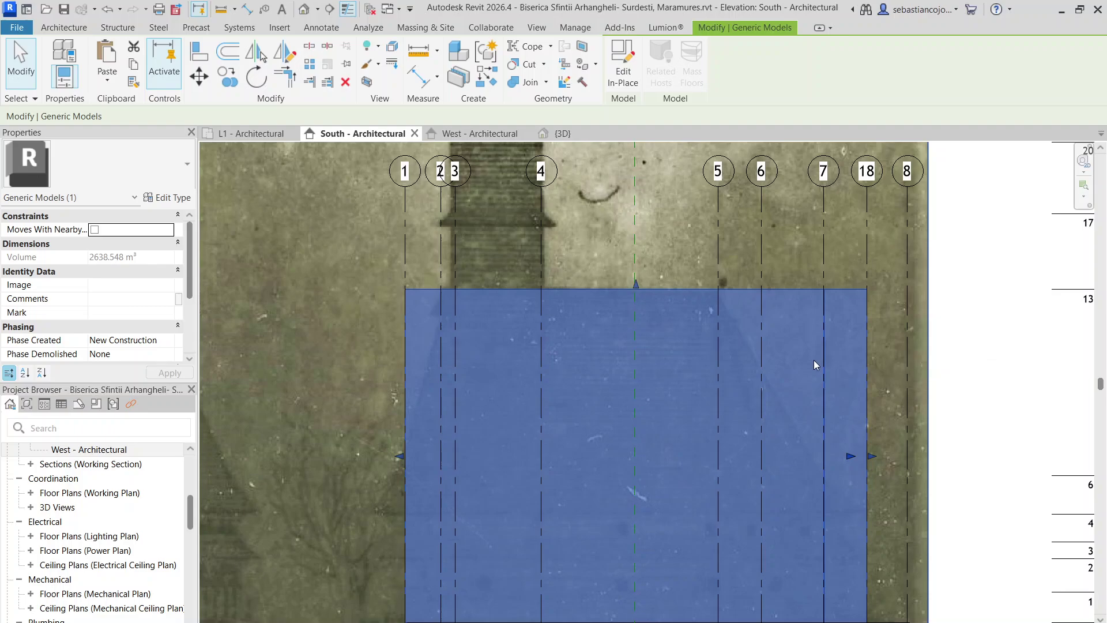
scroll(830, 404, "down", 3)
scroll(853, 433, "up", 4)
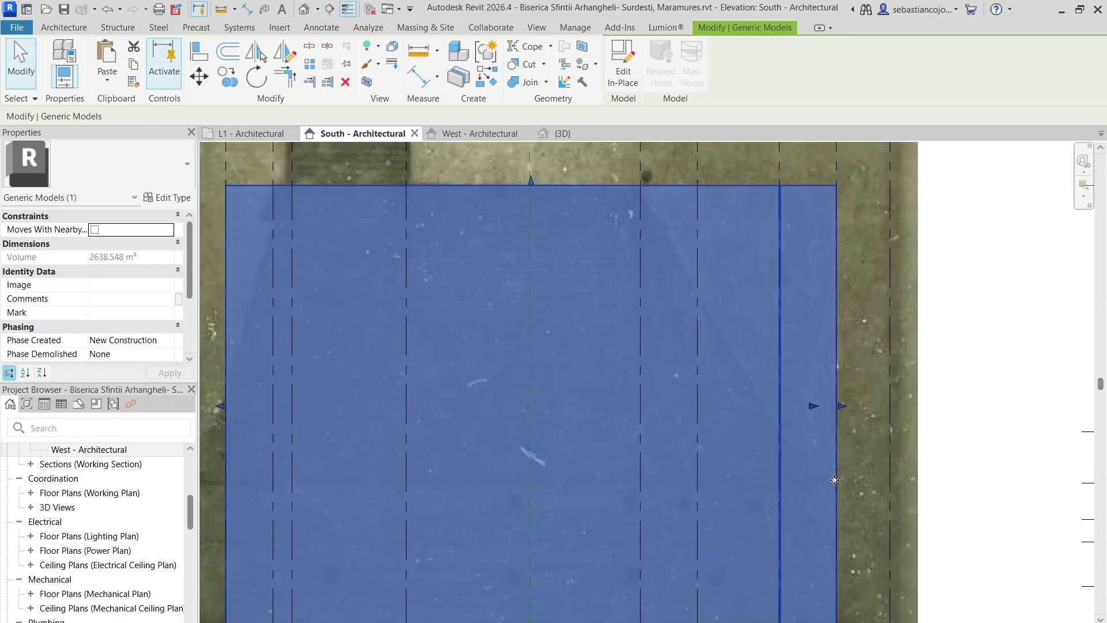
scroll(835, 480, "down", 3)
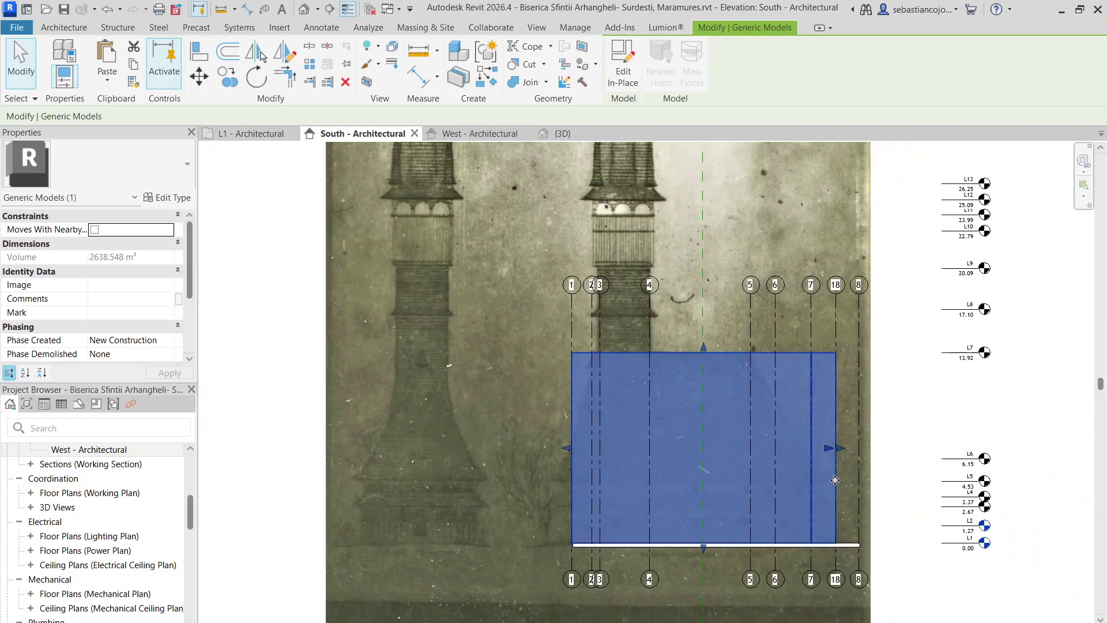
scroll(835, 480, "down", 3)
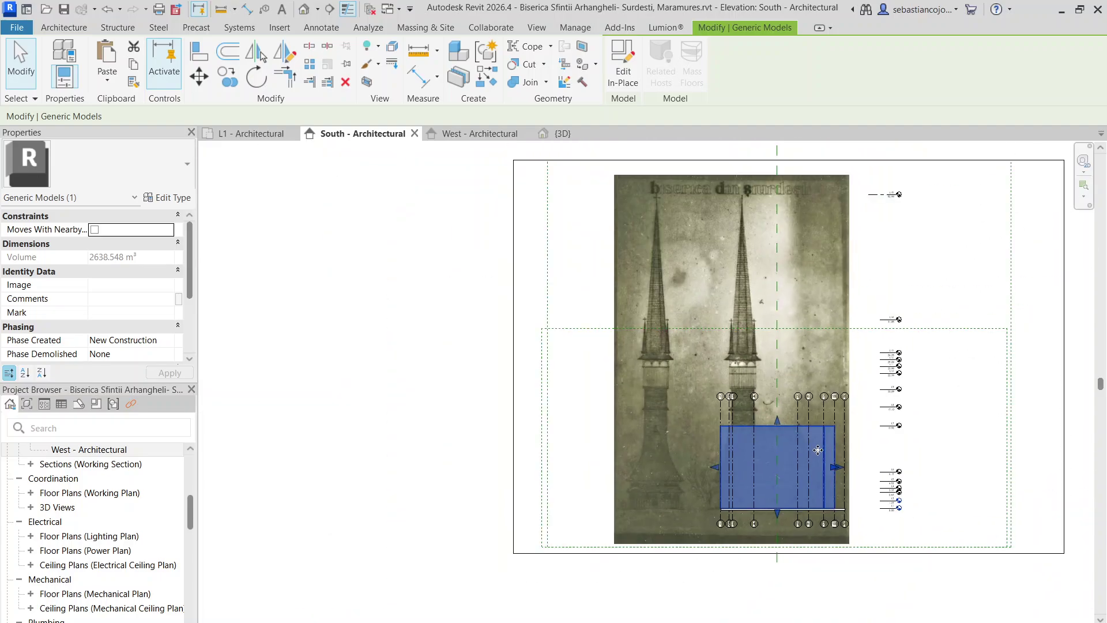
- Examine the church drawing's lower roof edge against grids 7, 18 and 8 in the L1 plan
left_click(251, 133)
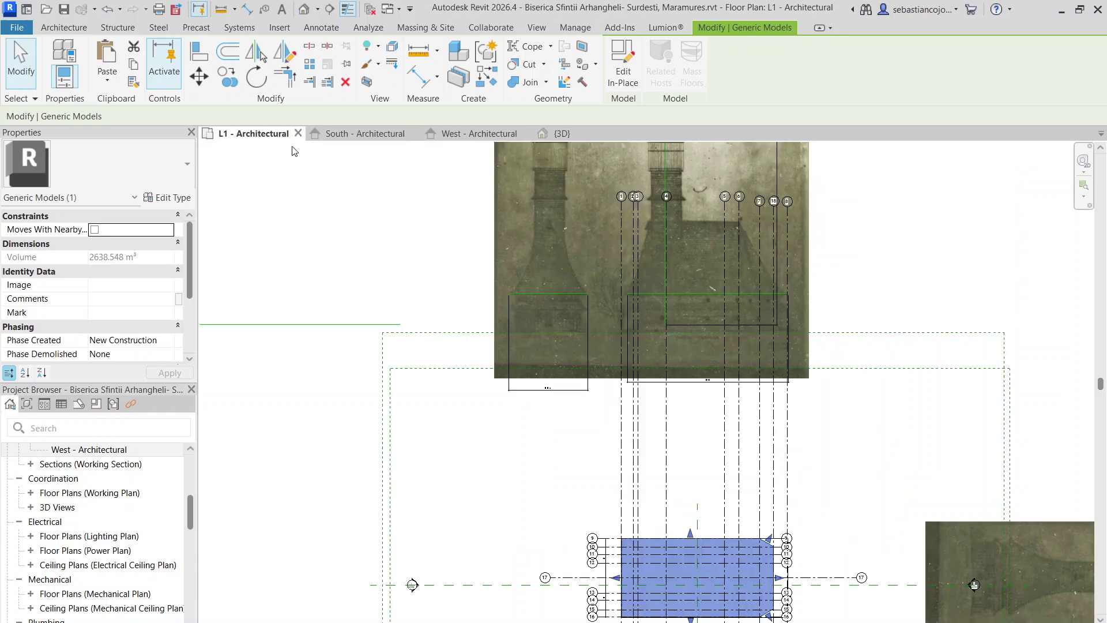
scroll(765, 266, "up", 5)
scroll(756, 294, "down", 5)
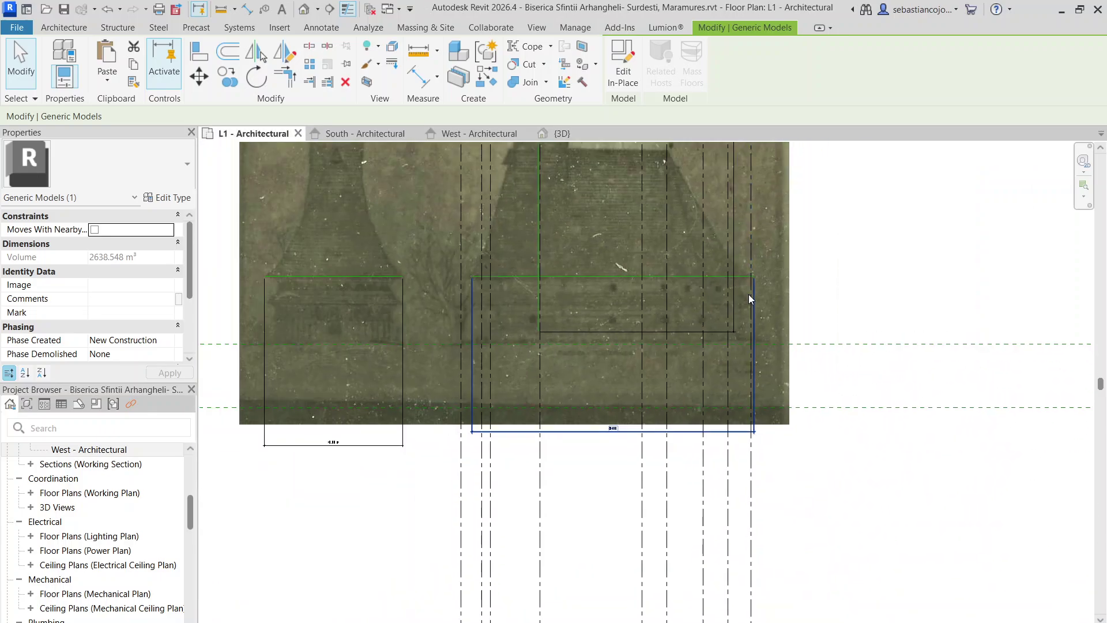
middle_click_drag(732, 316, 760, 419)
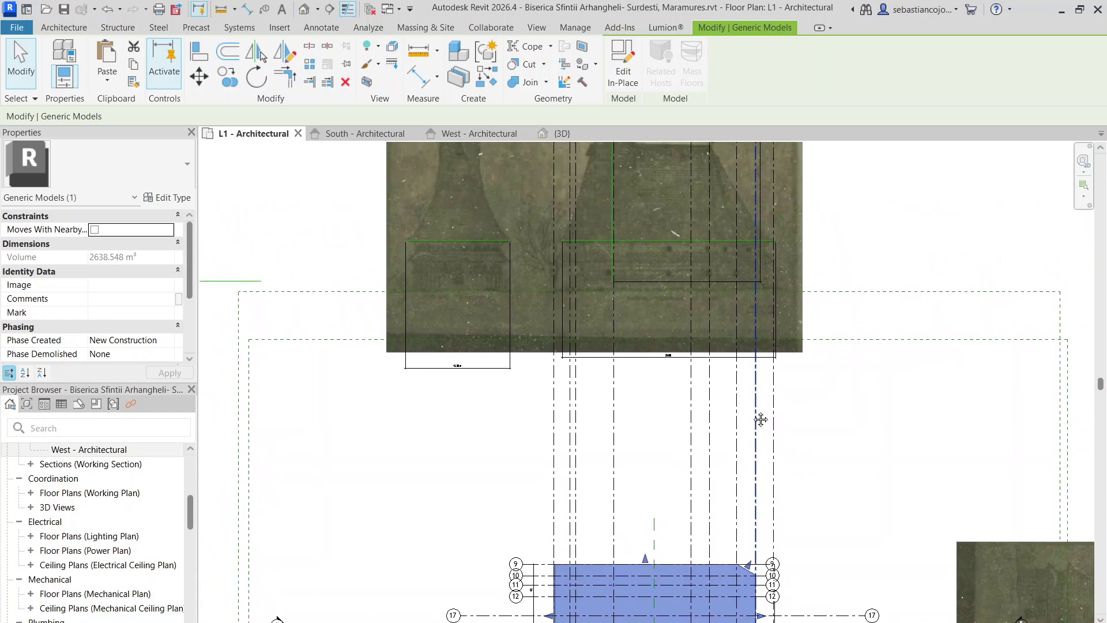
scroll(763, 231, "up", 3)
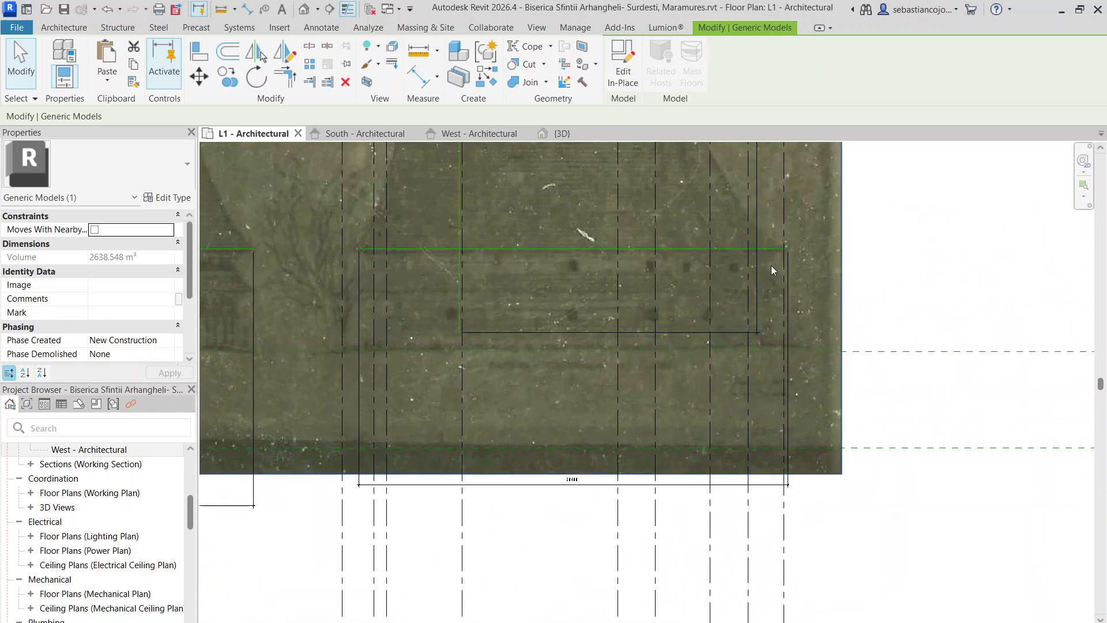
scroll(771, 265, "down", 5)
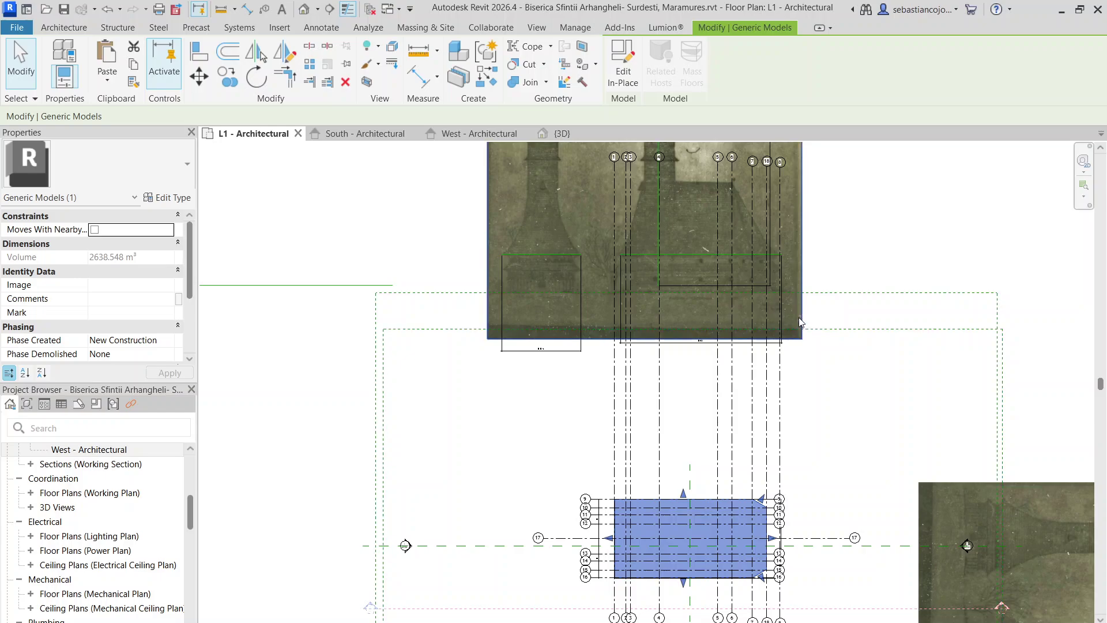
scroll(786, 259, "up", 3)
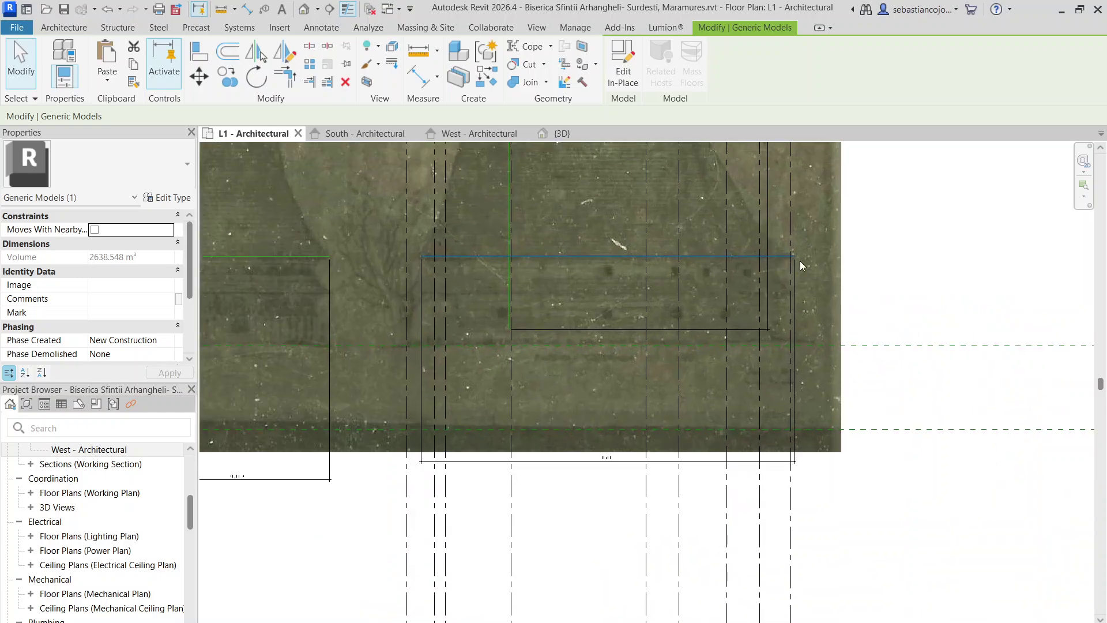
left_click(787, 260)
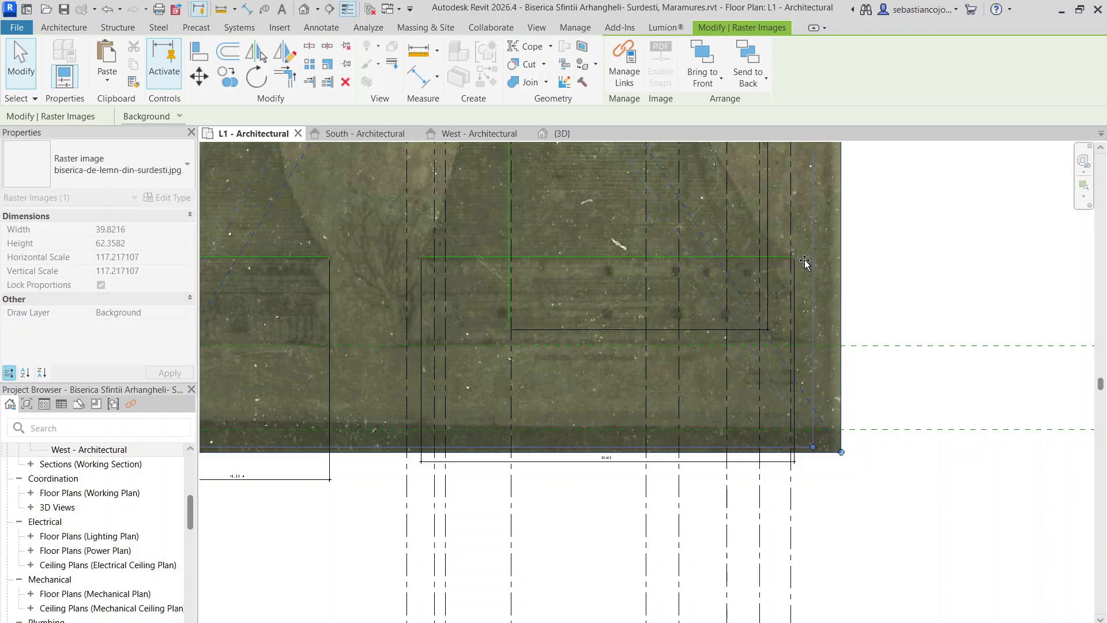
scroll(805, 263, "down", 4)
scroll(776, 403, "down", 1)
middle_click_drag(776, 403, 776, 285)
scroll(784, 413, "up", 3)
middle_click_drag(779, 397, 808, 497)
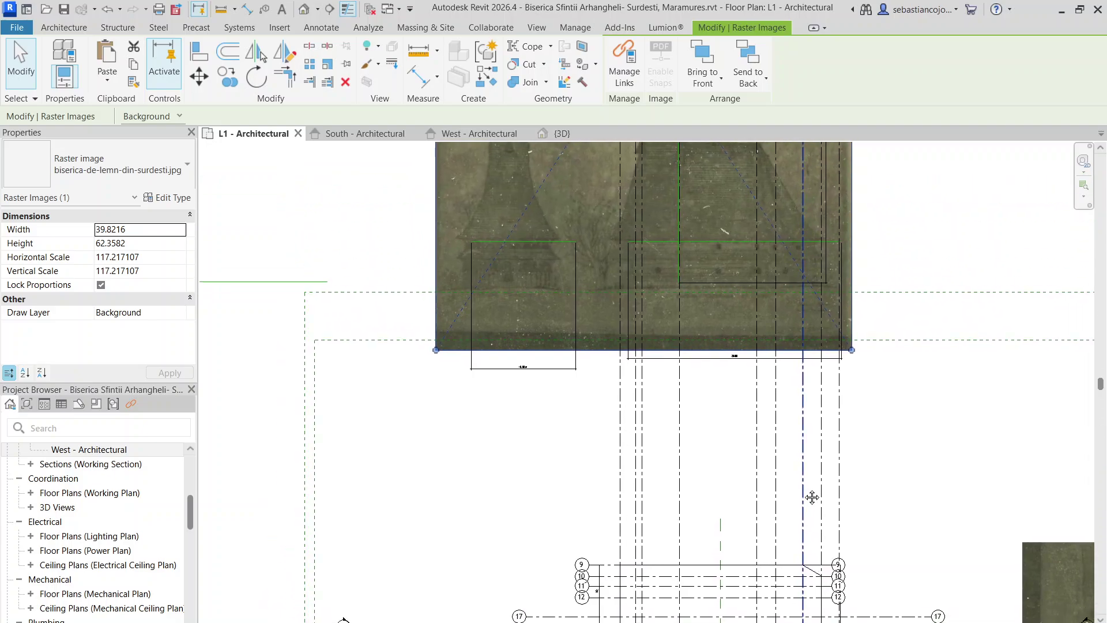
scroll(808, 236, "up", 3)
scroll(808, 236, "down", 5)
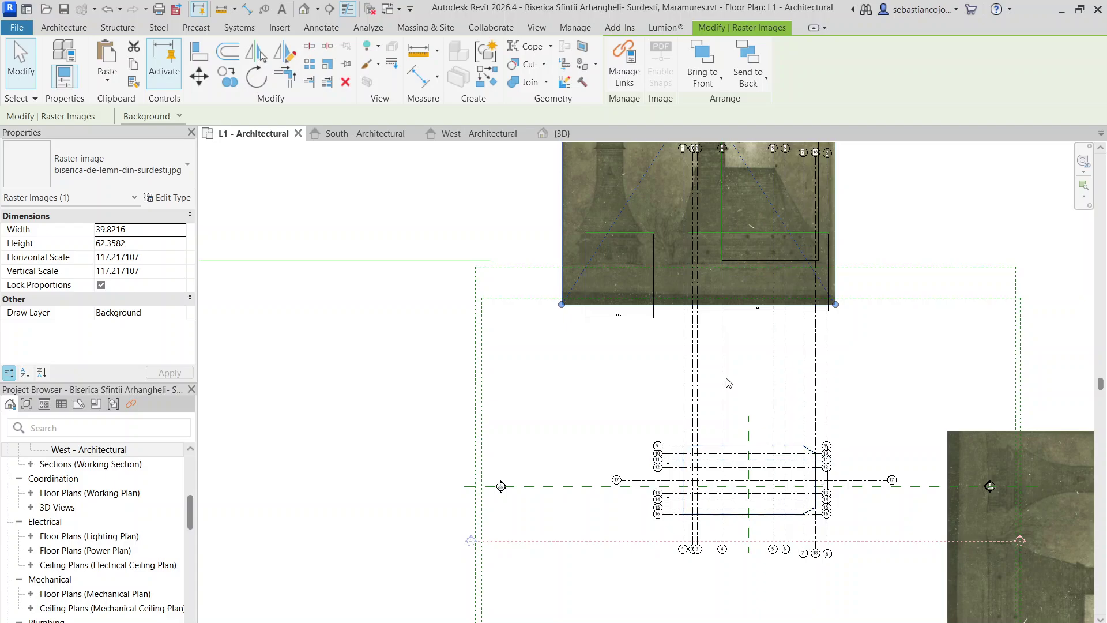
- Draw a vertical detail line about 98 m long from the extrusion's polygonal end along grid 18 past the church drawing's upper edge
key("Escape")
right_click(807, 239)
left_click(859, 361)
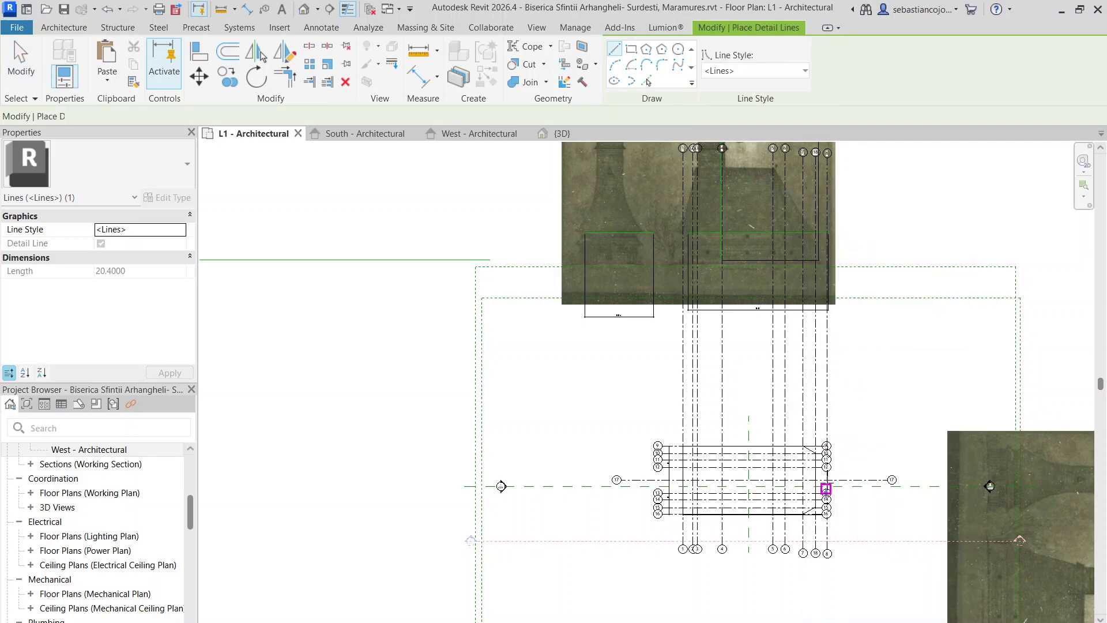
scroll(828, 484, "up", 4)
left_click(807, 455)
scroll(809, 294, "down", 6)
middle_click_drag(815, 248, 869, 544)
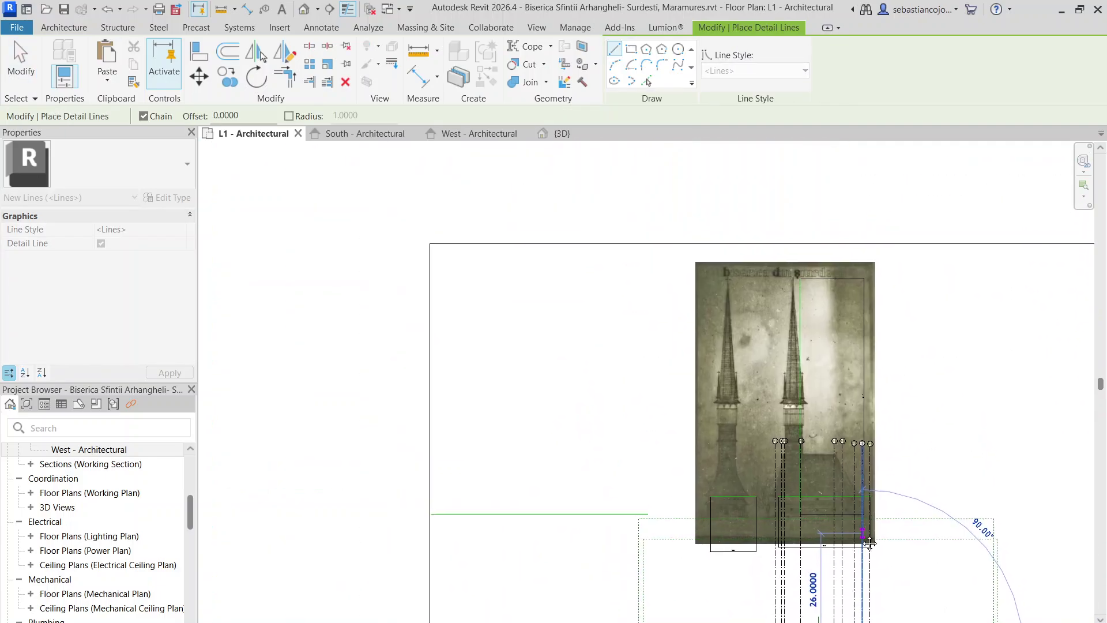
left_click(862, 244)
key("Escape")
key("Escape")
- Examine the new detail line against the eave and roof slope of the church drawing
scroll(859, 261, "up", 3)
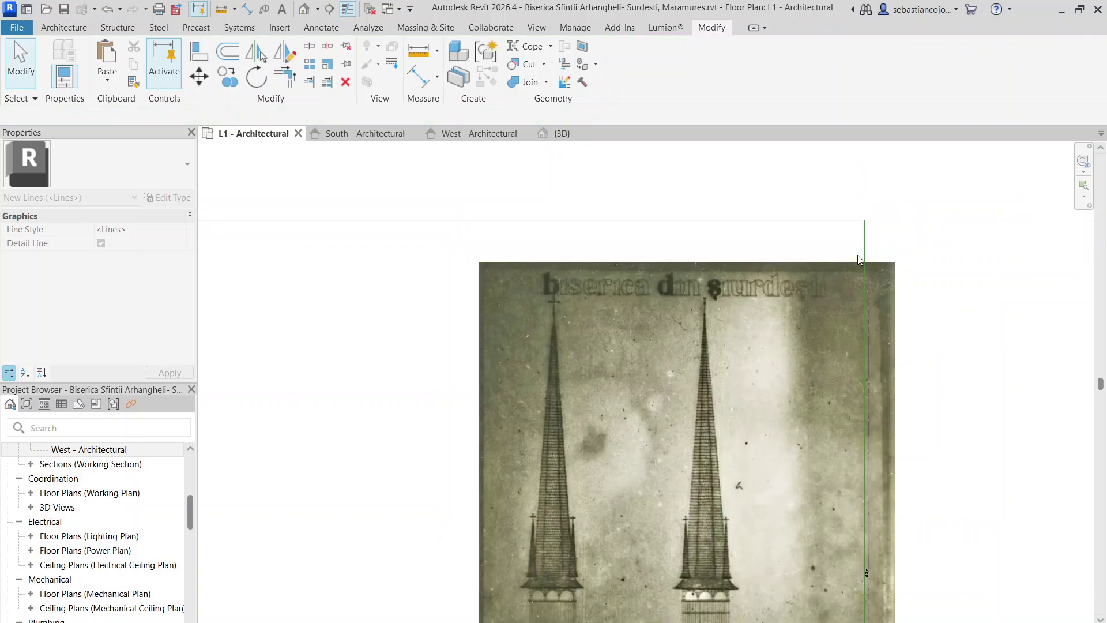
scroll(859, 261, "down", 3)
scroll(888, 502, "up", 4)
middle_click_drag(858, 449, 856, 238)
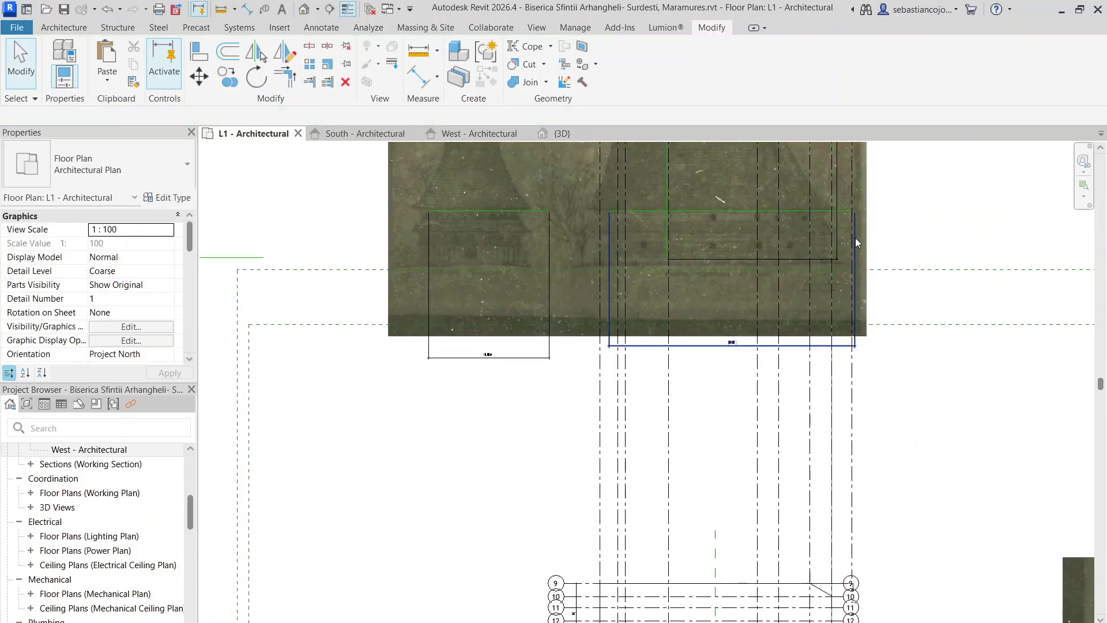
scroll(832, 195, "up", 3)
left_click(832, 196)
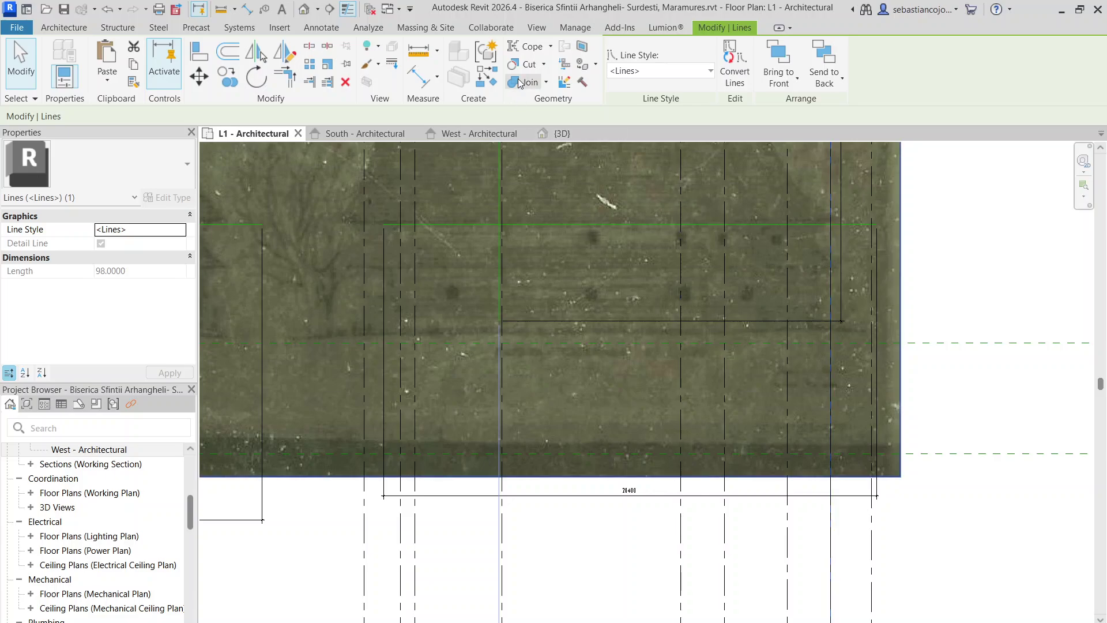
key("Escape")
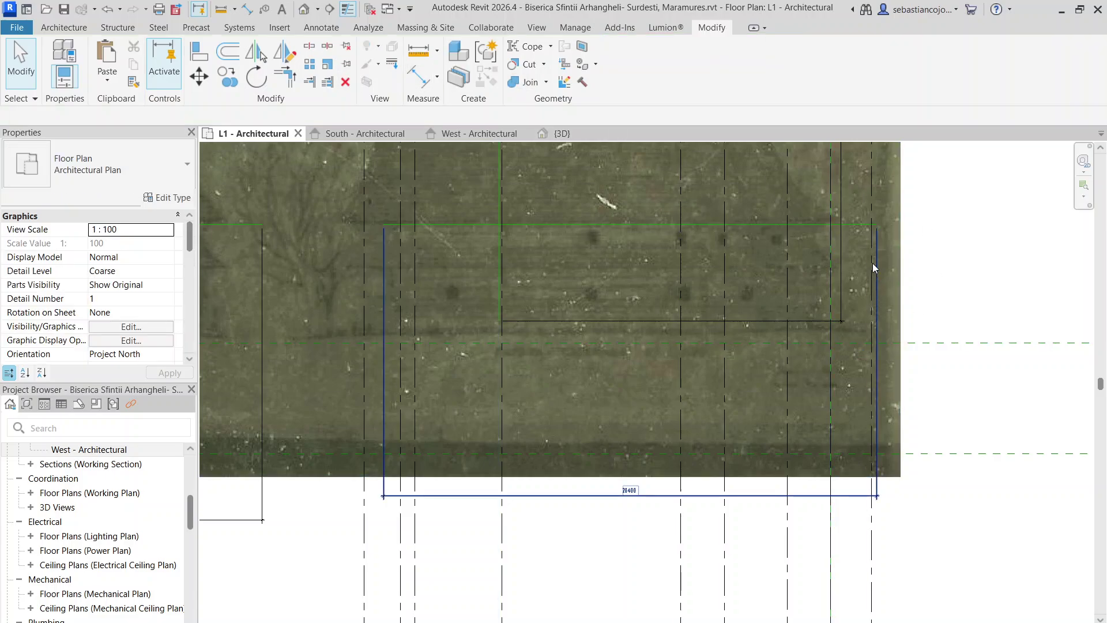
scroll(831, 276, "up", 2)
left_click(829, 276)
scroll(832, 278, "down", 5)
key("Escape")
scroll(828, 231, "up", 8)
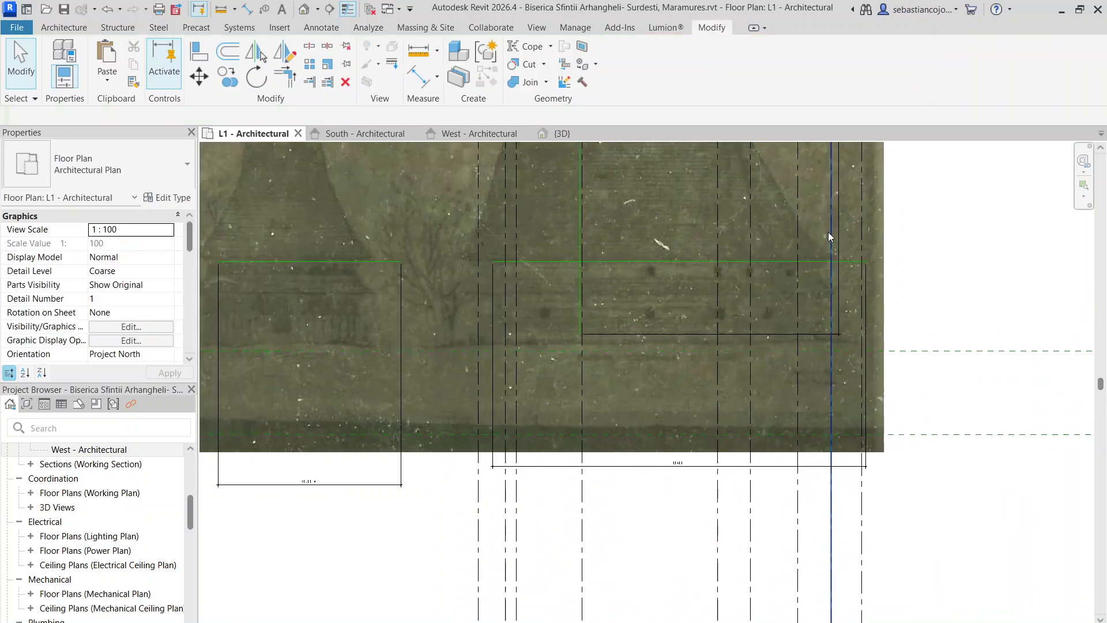
left_click(829, 275)
scroll(832, 299, "down", 1)
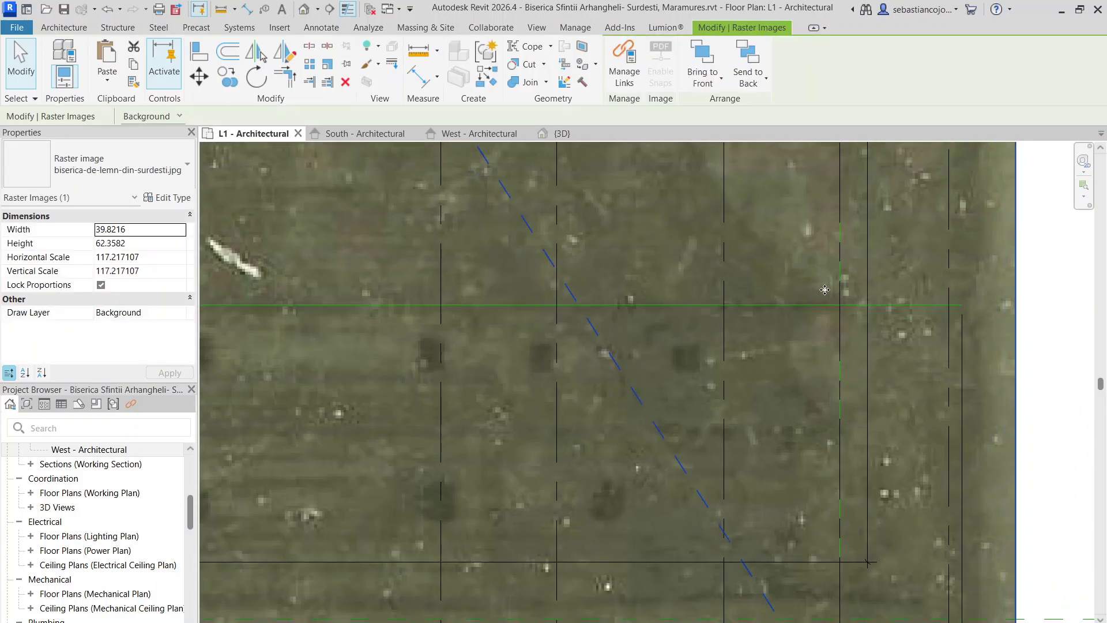
scroll(832, 299, "down", 3)
- Examine the extents of the floor on L1 against the extrusion's polygonal end and grids 18 and 8
middle_click_drag(864, 496, 852, 235)
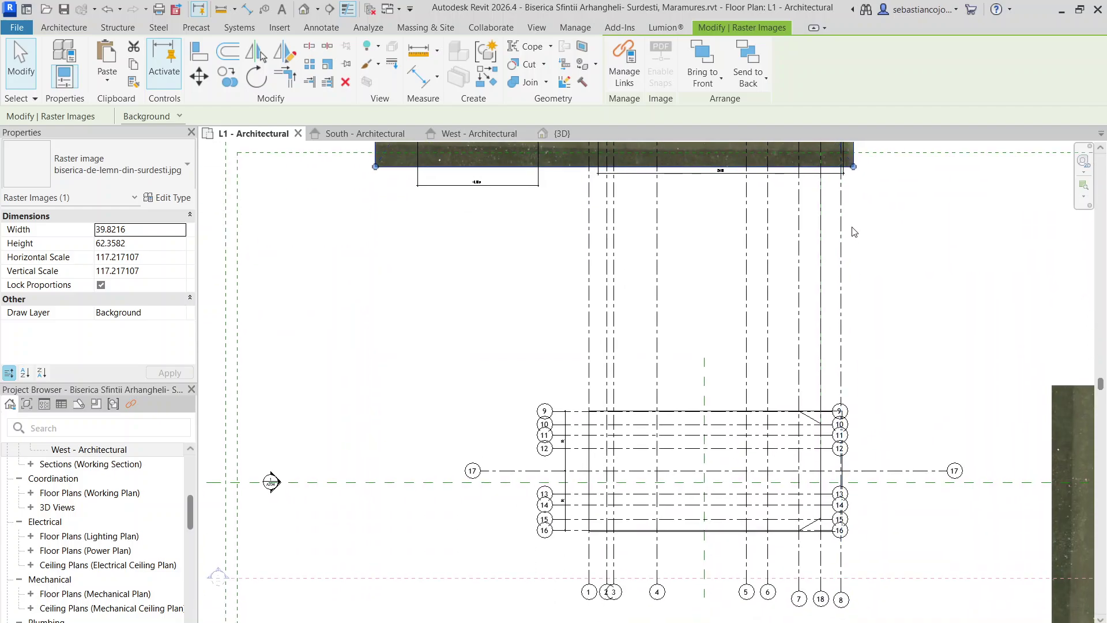
scroll(853, 233, "down", 5)
scroll(839, 345, "up", 6)
left_click(838, 347)
key("Escape")
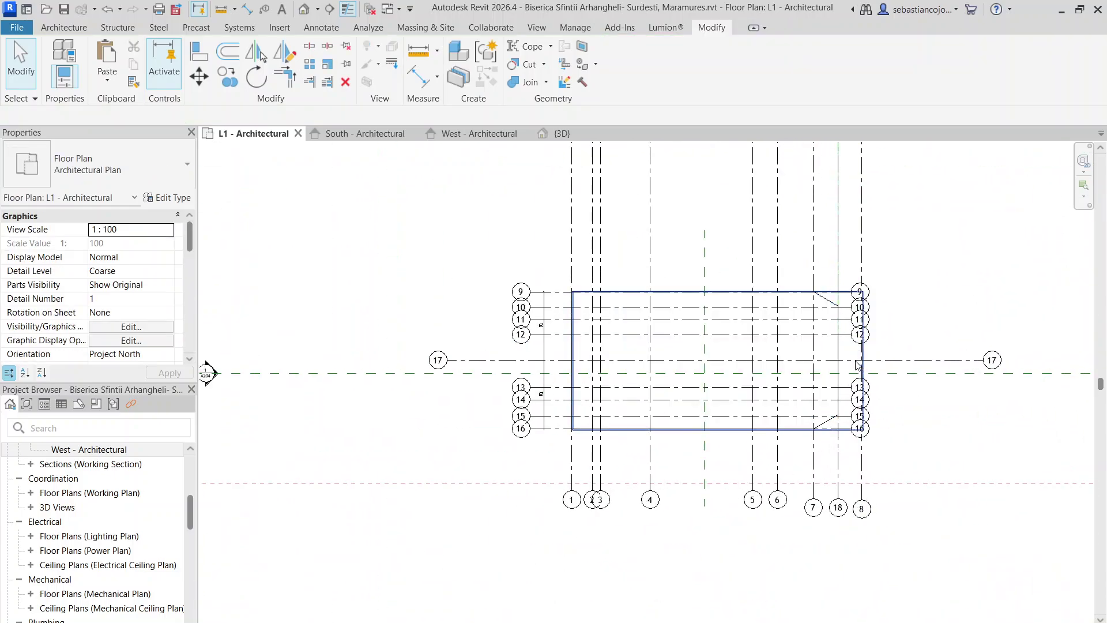
left_click(859, 363)
scroll(859, 356, "up", 3)
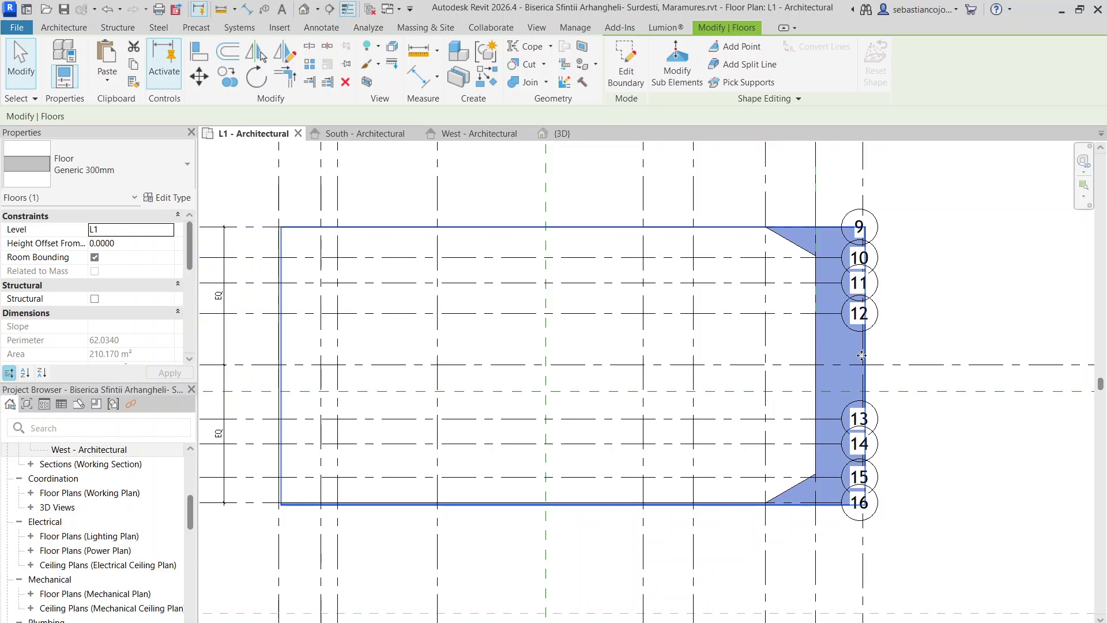
key("Escape")
- Check the detail line along its length against the church drawing's eave corner and grid 18
scroll(863, 361, "down", 4)
scroll(863, 279, "up", 6)
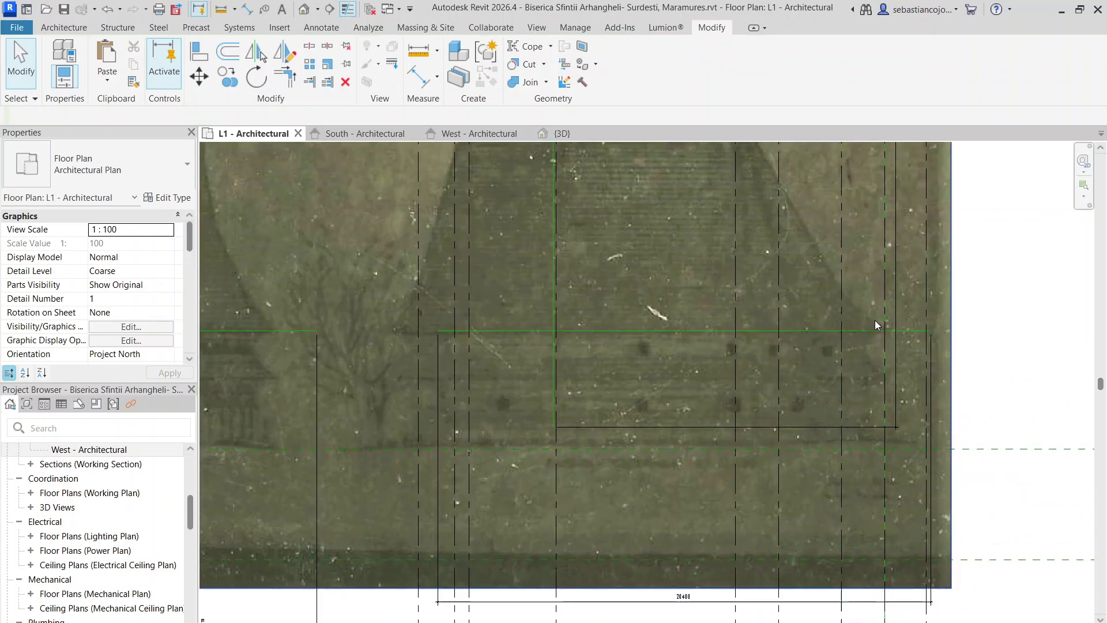
left_click(885, 321)
scroll(885, 321, "down", 4)
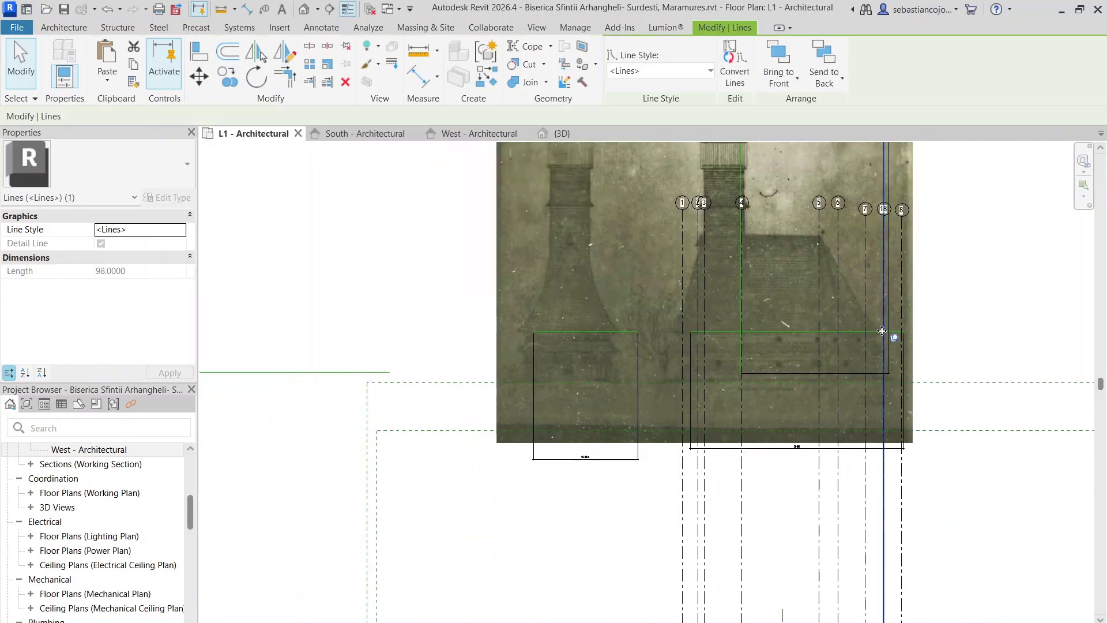
key("Escape")
scroll(884, 347, "up", 7)
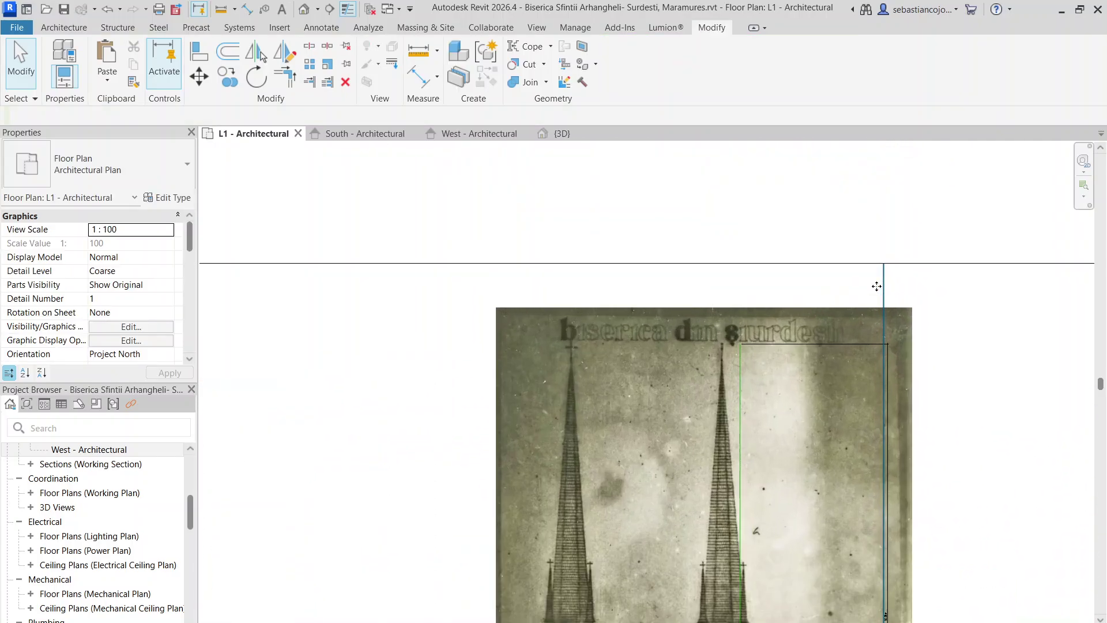
scroll(940, 323, "down", 4)
- Delete grid 18 between grids 7 and 8 in the L1 plan
scroll(824, 230, "up", 6)
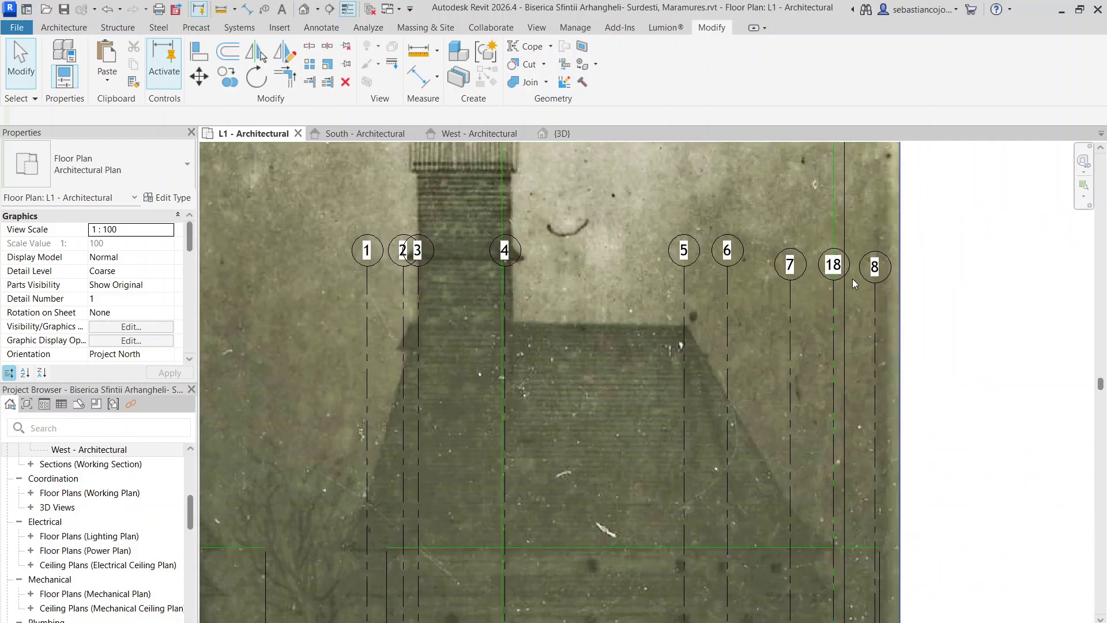
scroll(854, 284, "up", 2)
left_click(836, 284)
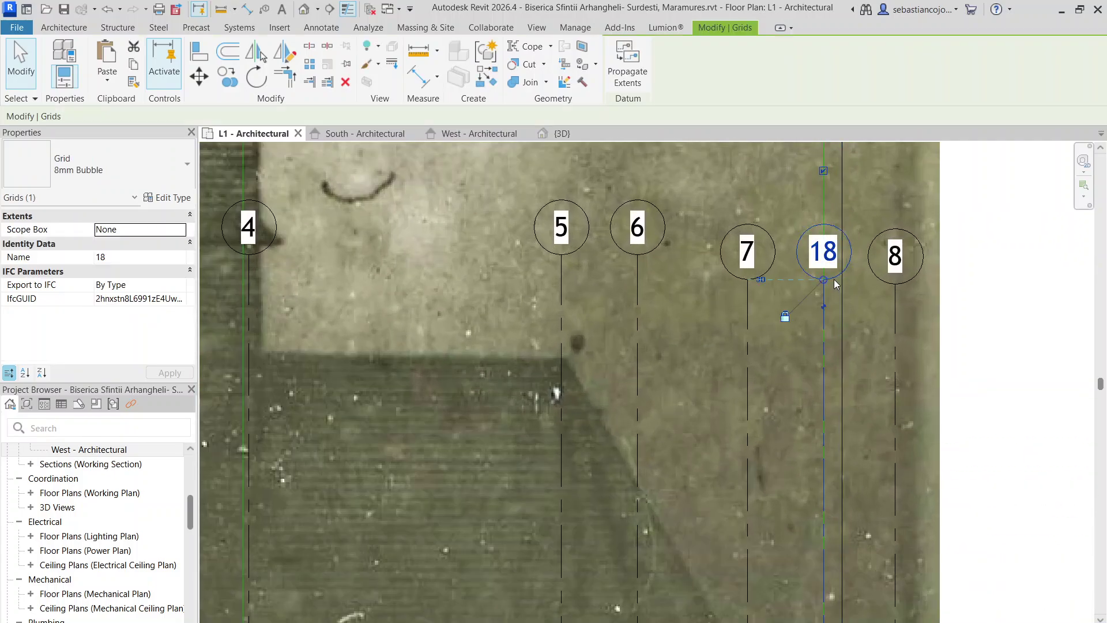
key("Delete")
- Copy the vertical detail line between grids 7 and 8 to the opposite eave corner of the church drawing, just west of grid 1
scroll(844, 279, "down", 5)
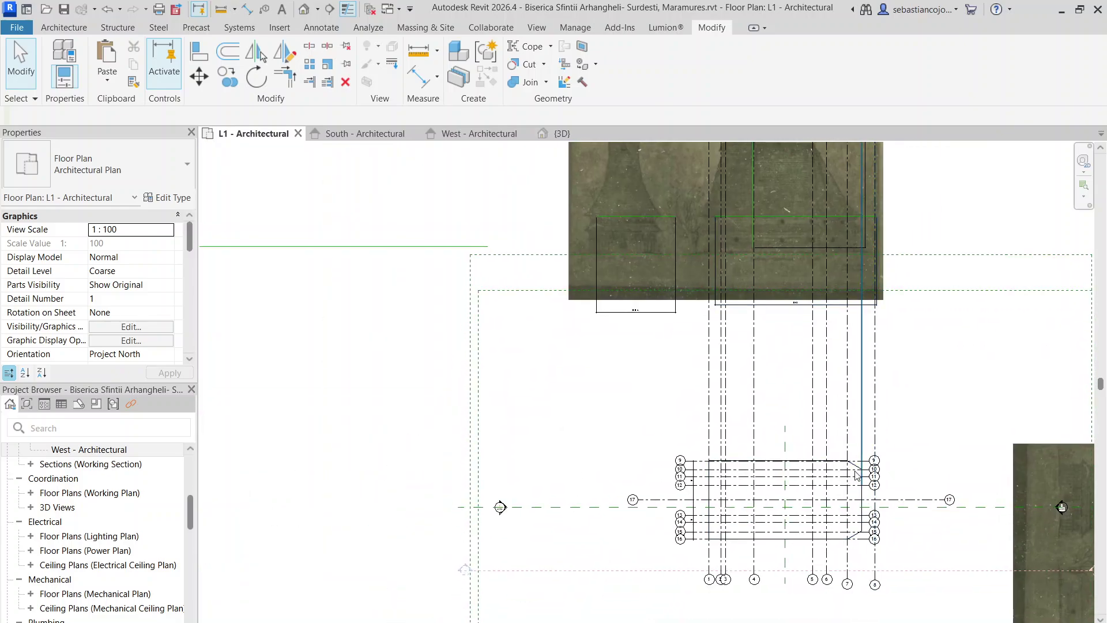
scroll(860, 460, "up", 1)
middle_click_drag(861, 349, 884, 497)
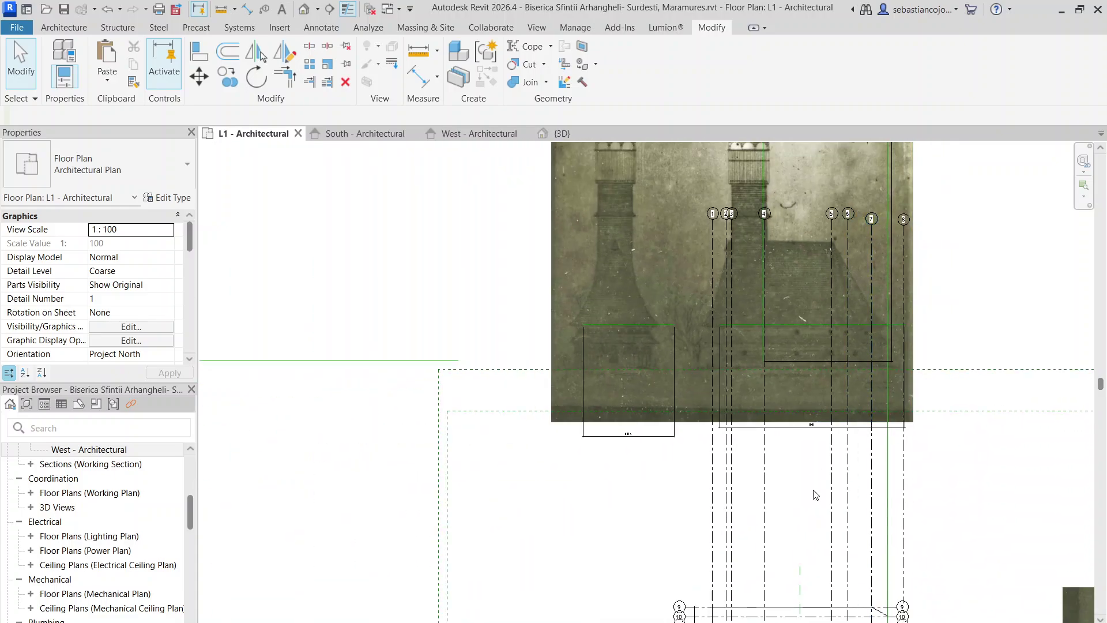
middle_click_drag(815, 494, 855, 351)
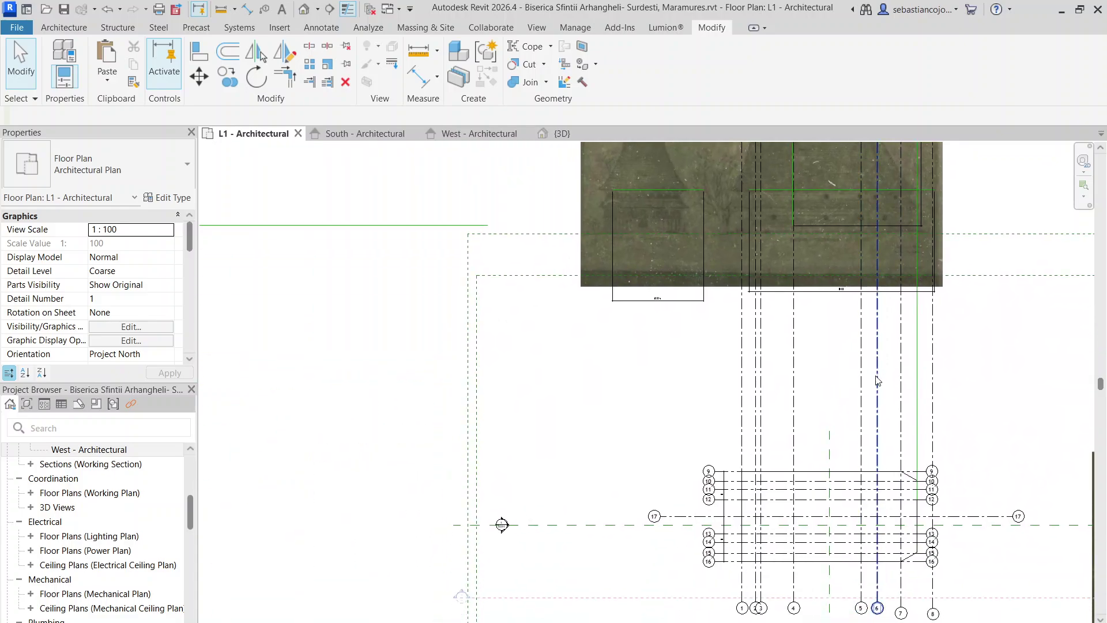
left_click(915, 414)
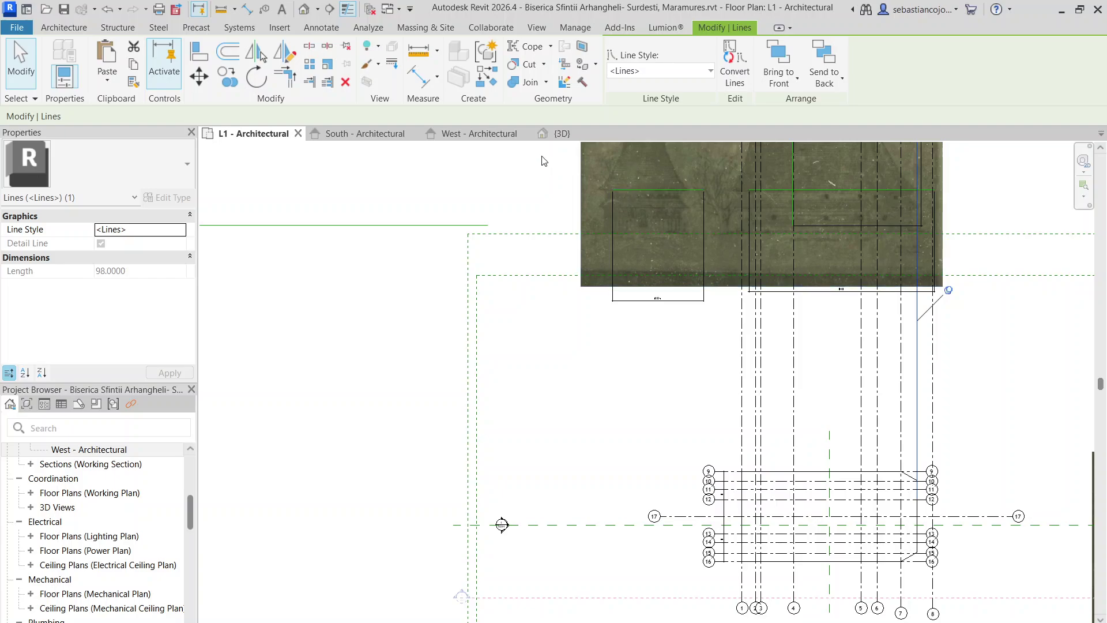
left_click(234, 81)
scroll(923, 200, "up", 4)
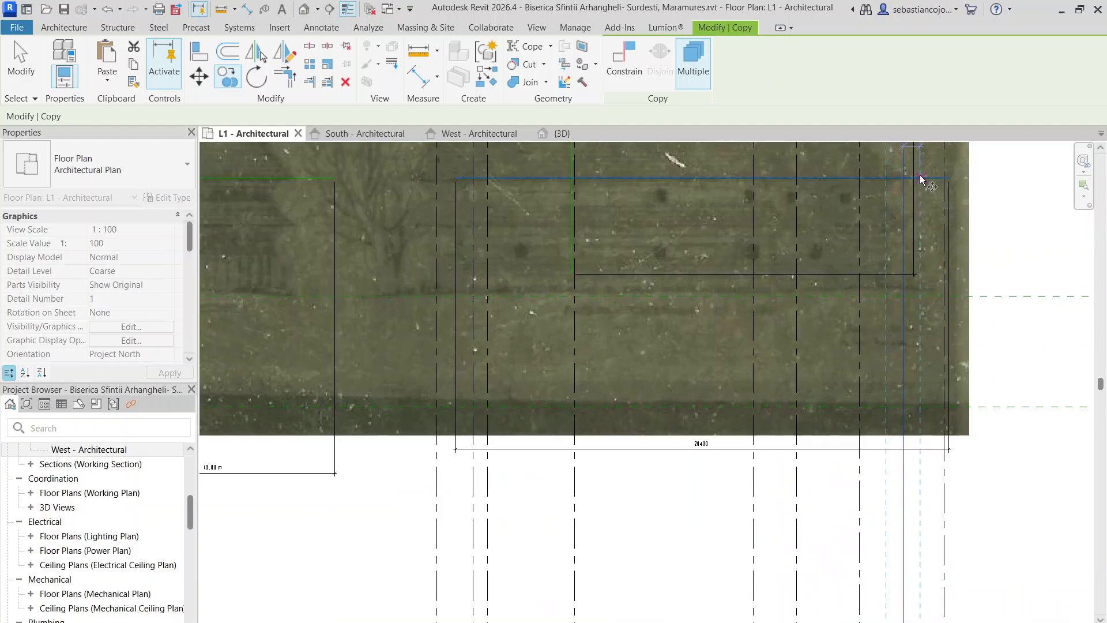
left_click(903, 179)
middle_click_drag(611, 340, 845, 404)
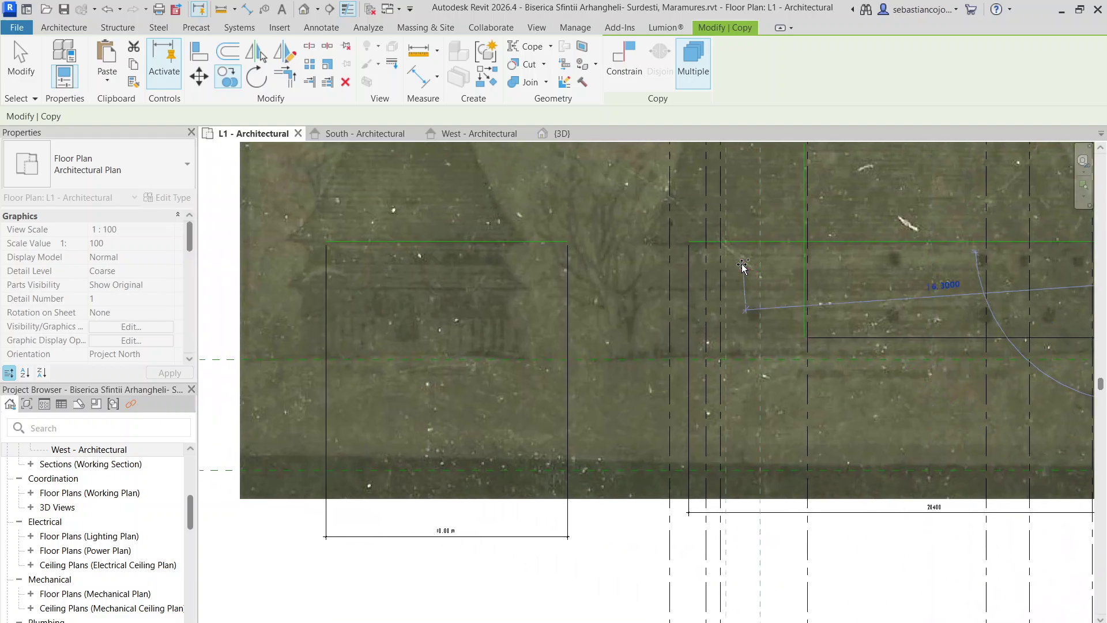
left_click(656, 243)
scroll(656, 241, "up", 3)
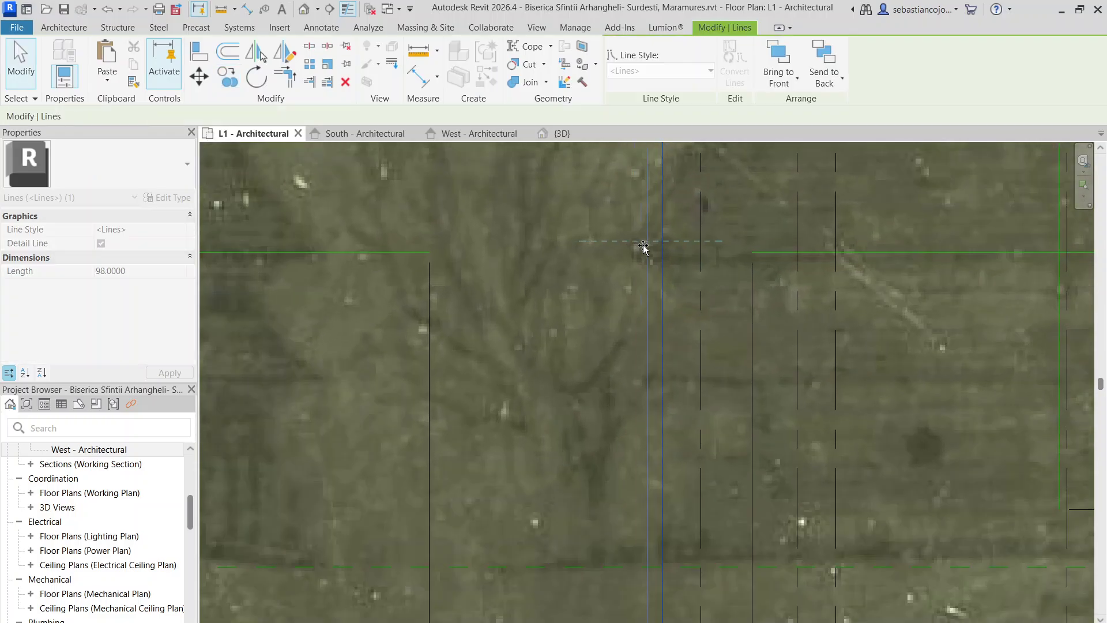
scroll(663, 253, "down", 5)
key("Escape")
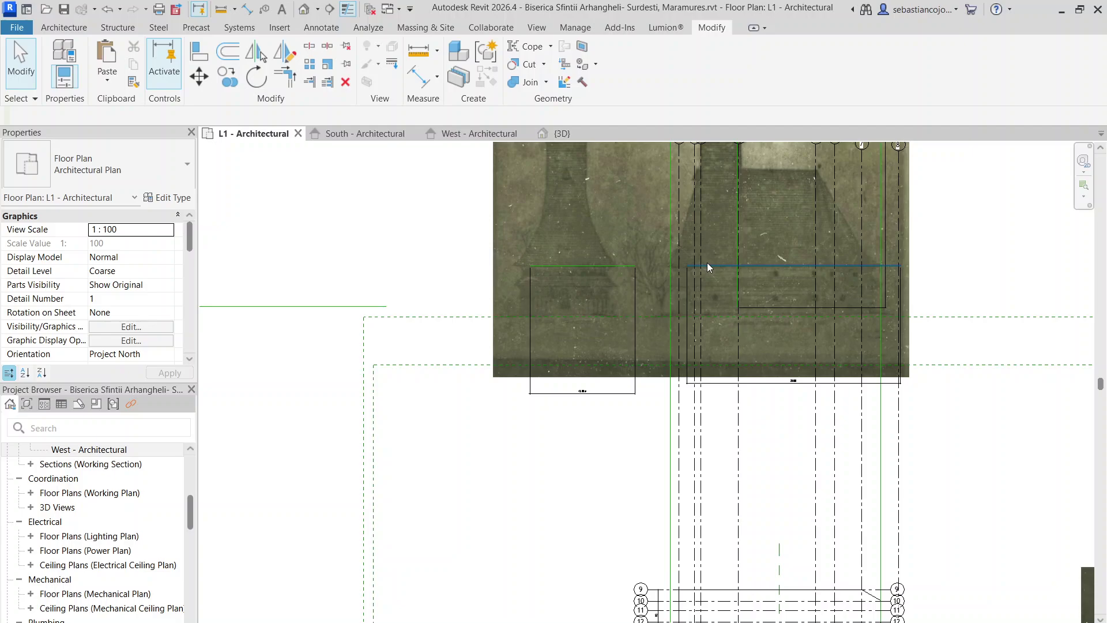
- Move the 20.4 m horizontal eave line with its dimension west so that it starts at the copied detail line
left_click(708, 265)
scroll(708, 265, "up", 4)
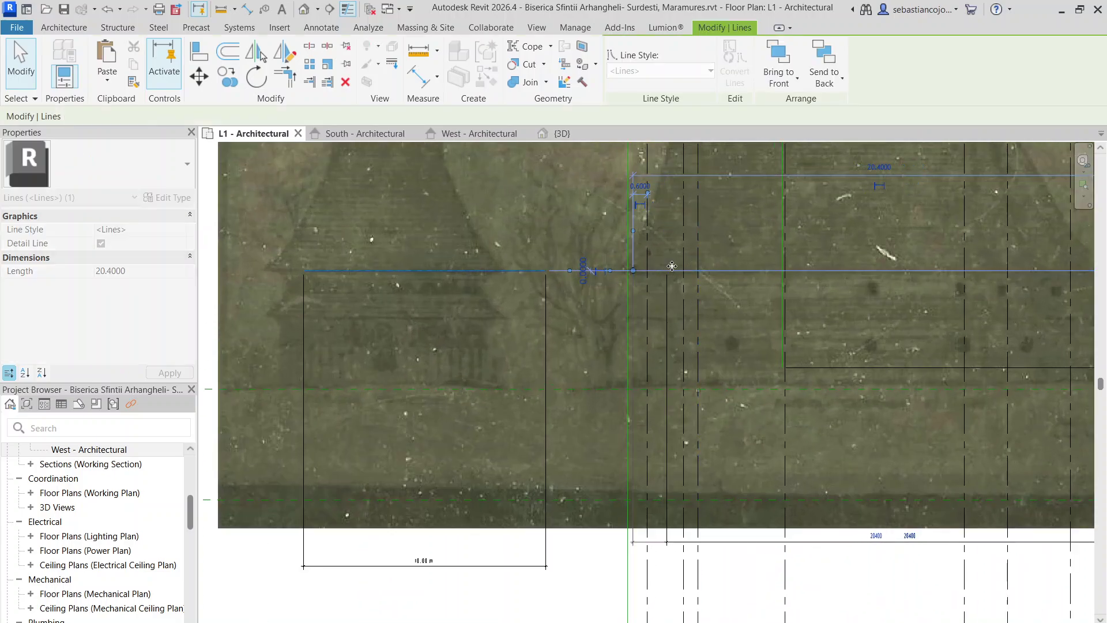
scroll(671, 265, "down", 5)
key("Escape")
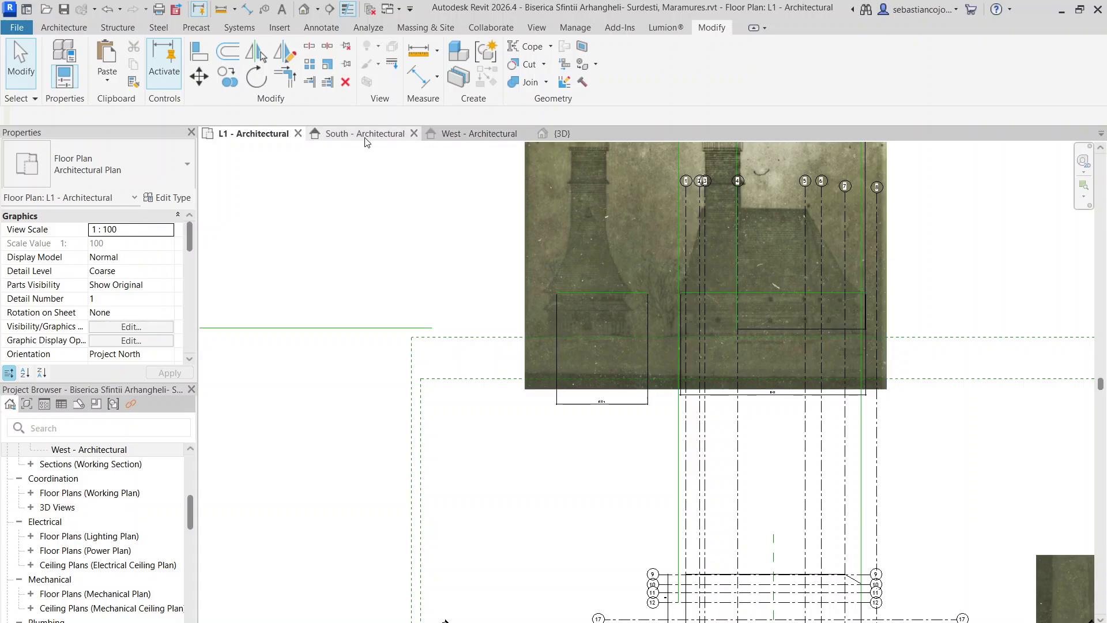
- Examine the extrusion and the church drawing against the grids in the South elevation
left_click(366, 135)
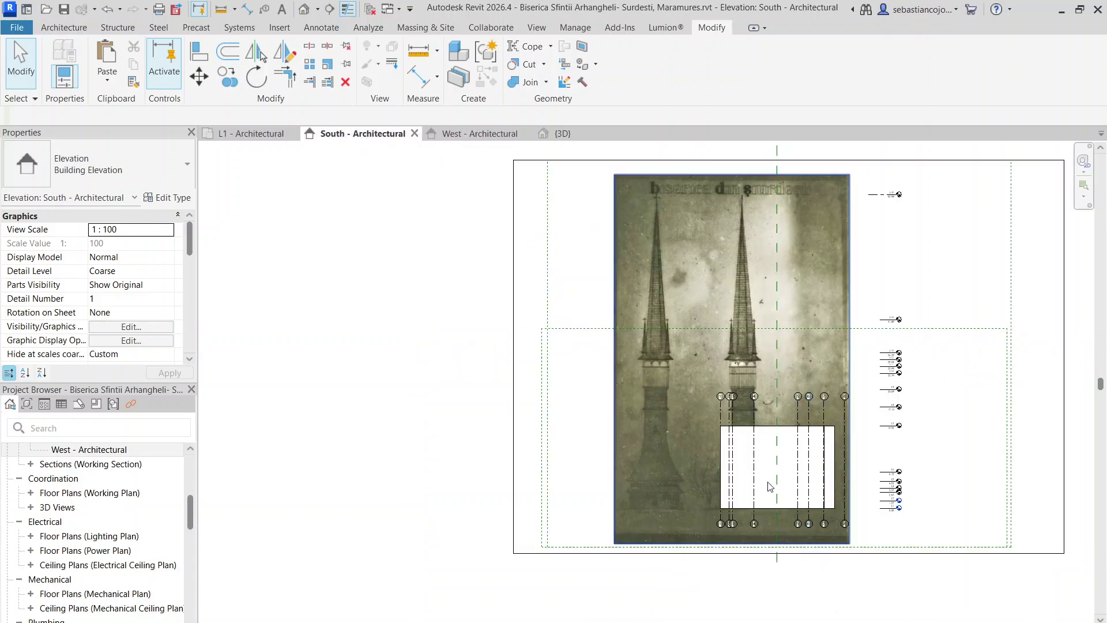
scroll(770, 486, "up", 3)
left_click(754, 376)
scroll(654, 347, "up", 2)
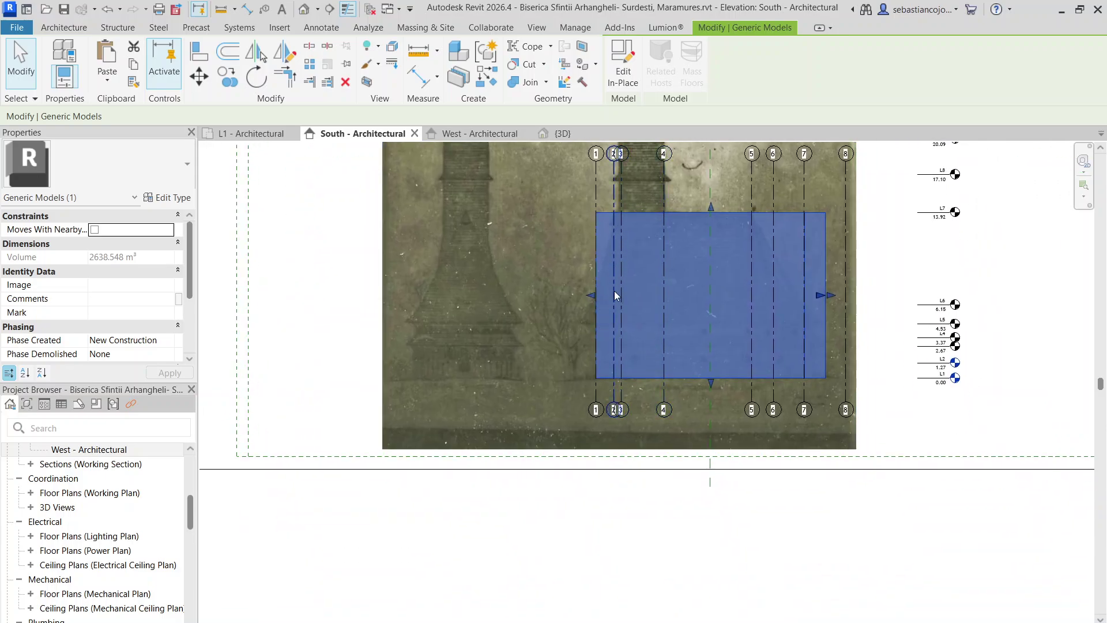
scroll(654, 300, "down", 3)
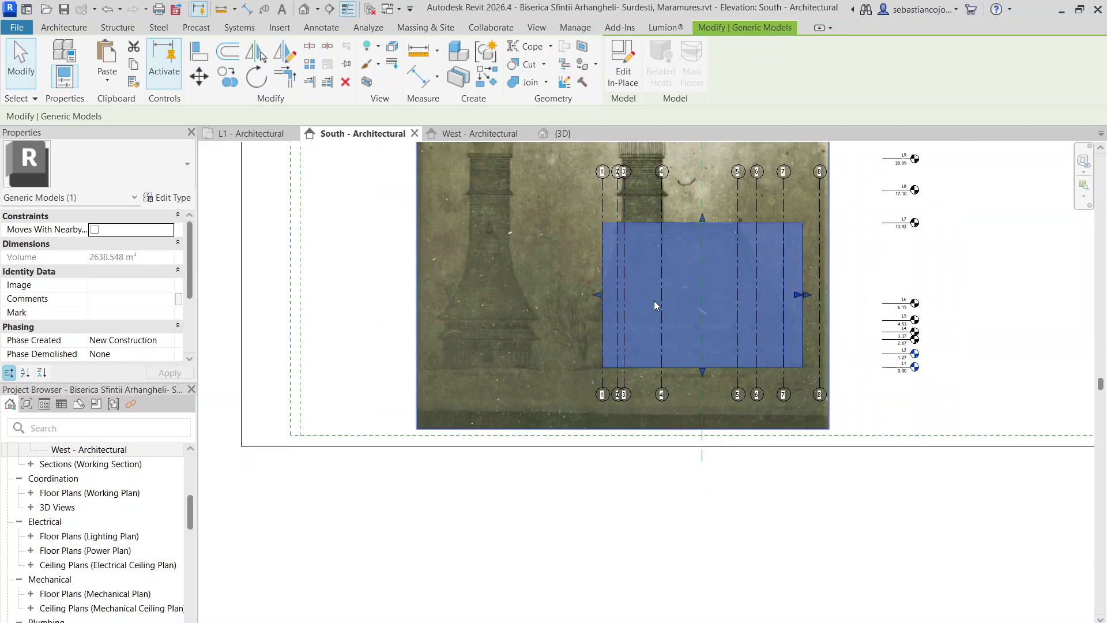
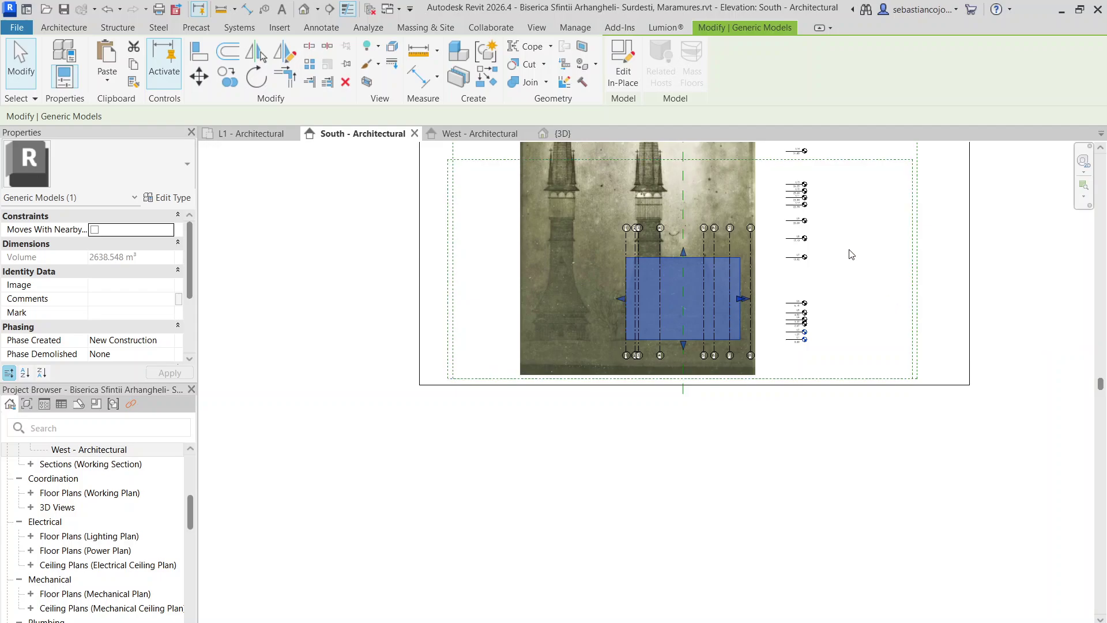
left_click(521, 227)
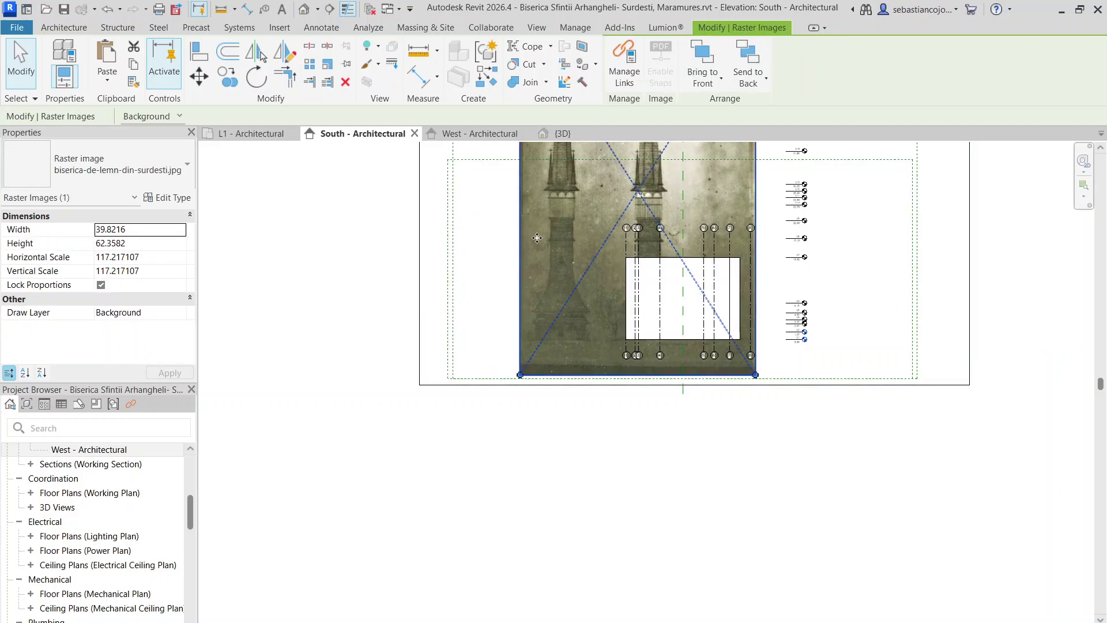
key("Escape")
left_click(519, 236)
- Examine the two vertical detail lines against the church drawing's eaves and the grids in the L1 plan
left_click(226, 134)
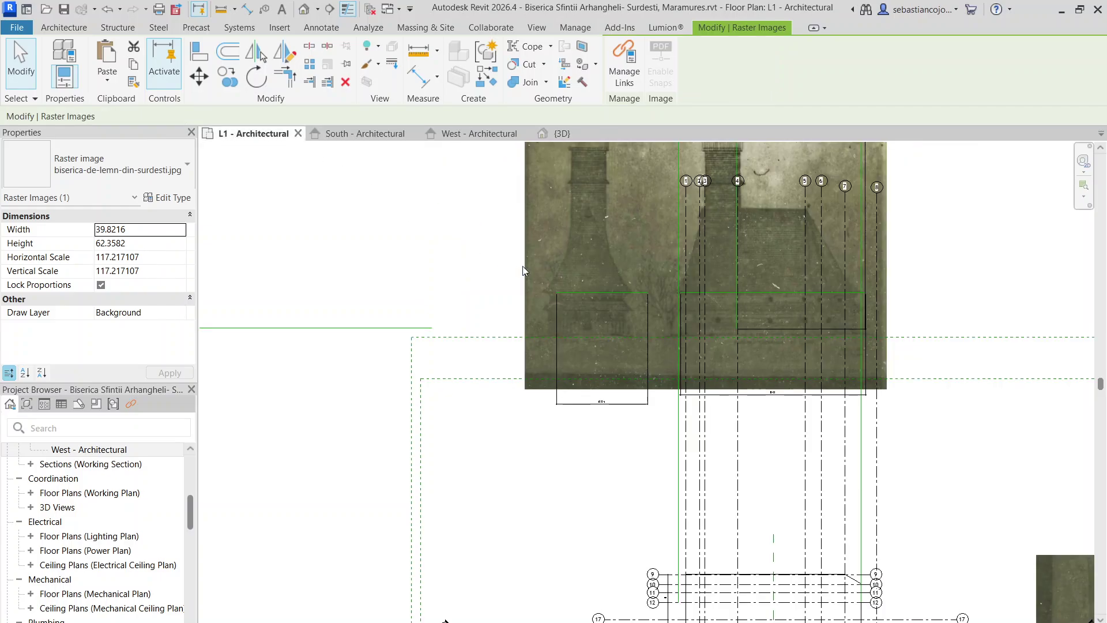
middle_click_drag(639, 262, 419, 251)
scroll(539, 282, "up", 1)
scroll(576, 286, "up", 1)
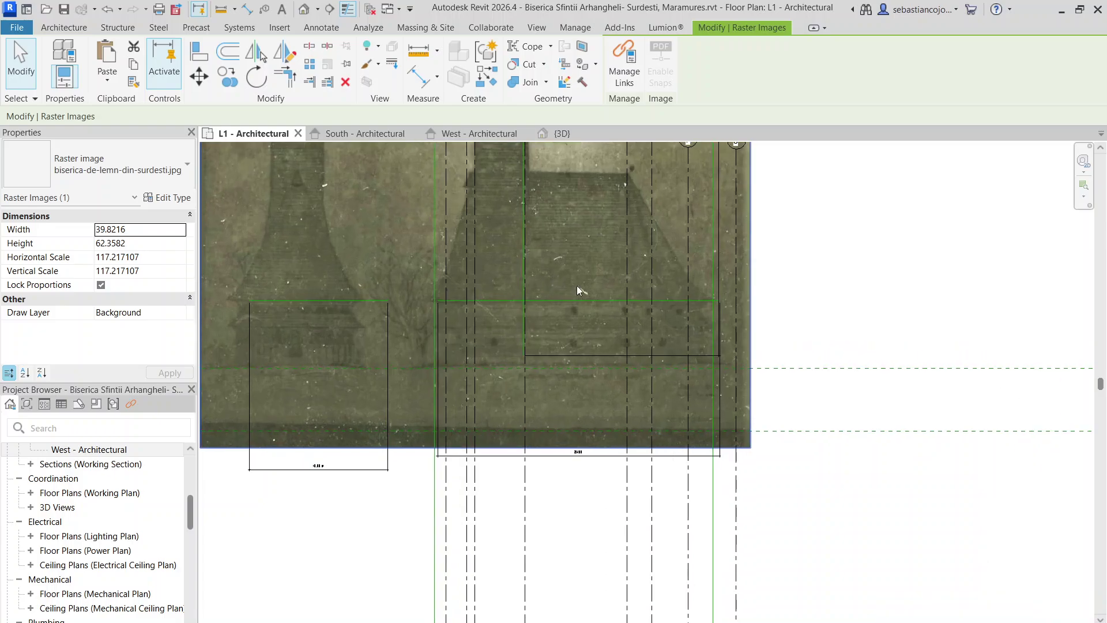
scroll(748, 307, "up", 1)
scroll(652, 279, "down", 3)
middle_click_drag(602, 456, 548, 457)
scroll(594, 364, "up", 3)
scroll(552, 418, "down", 11)
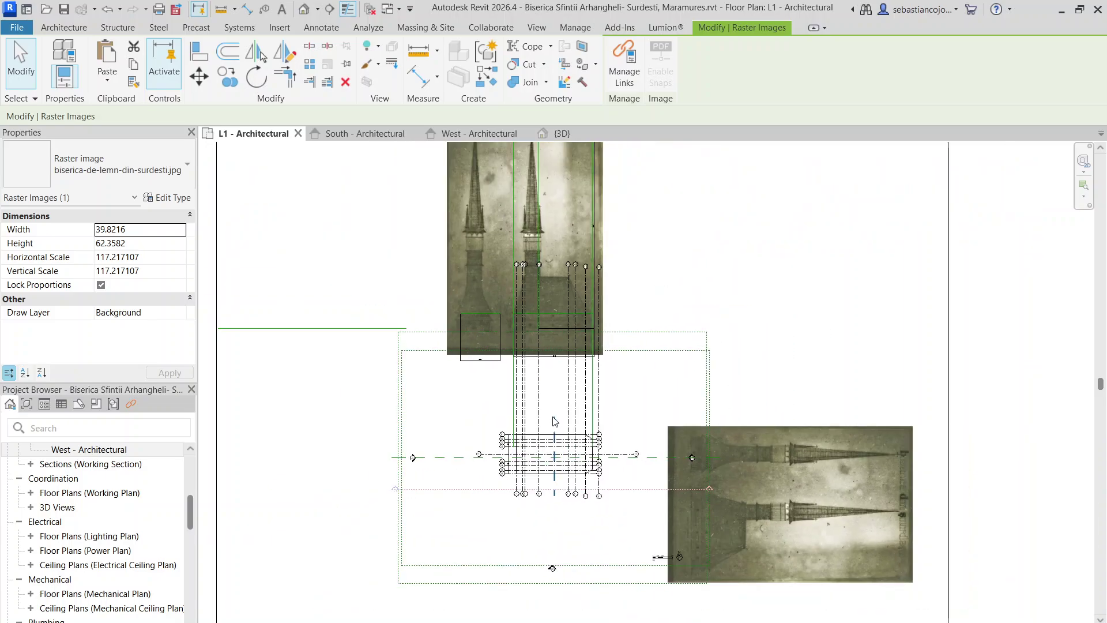
- Move the rotated church drawing on the east side, together with its view markers, farther east of the grids
scroll(649, 448, "up", 1)
middle_click_drag(649, 447, 545, 370)
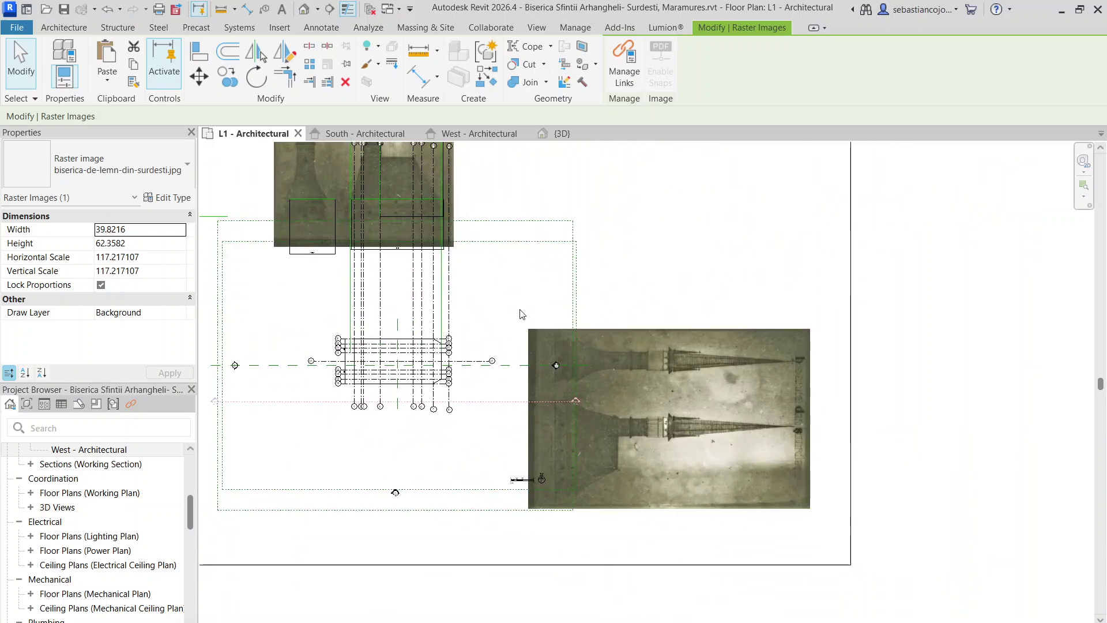
scroll(520, 317, "down", 1)
left_click_drag(519, 314, 776, 462)
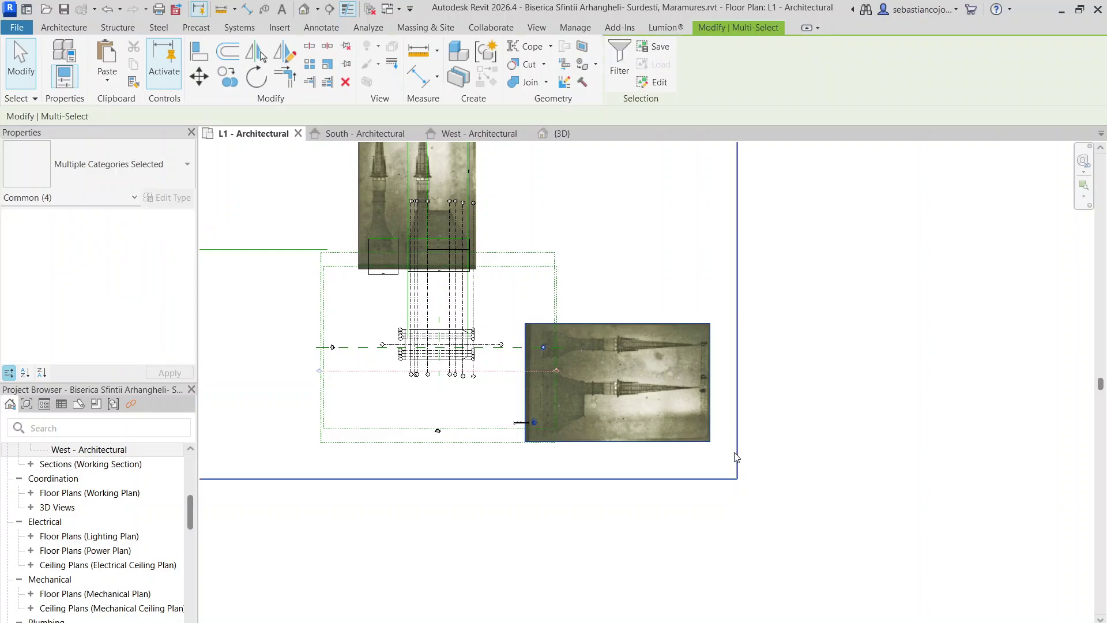
left_click_drag(712, 374, 814, 375)
- Move the upright church drawing, the grids and the extrusion together until grid 17 lies on the horizontal reference plane
scroll(358, 348, "up", 6)
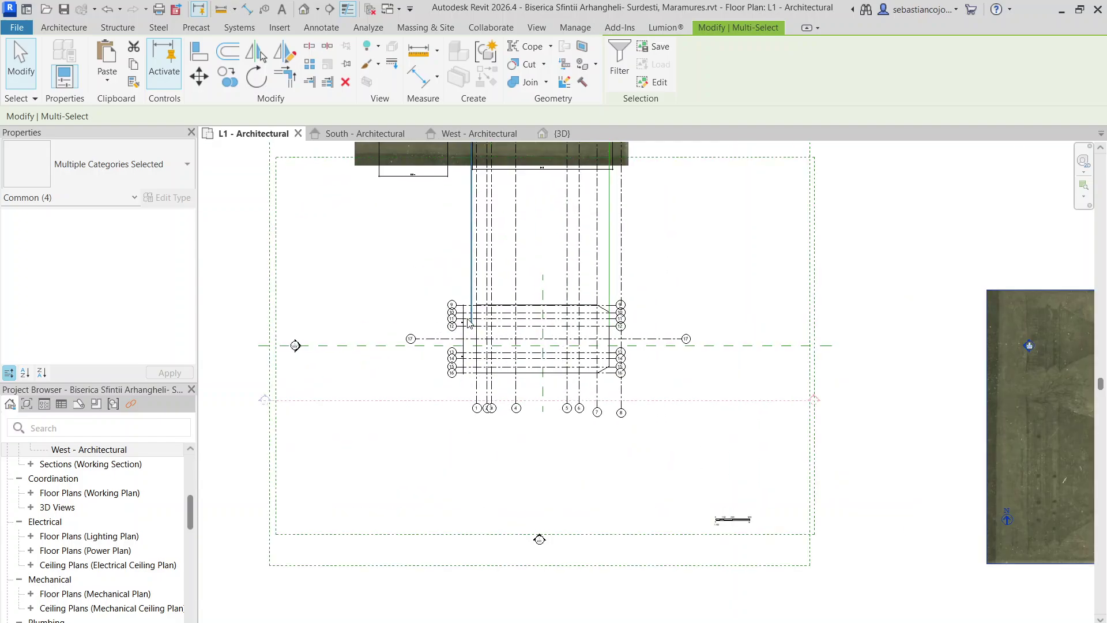
scroll(466, 305, "down", 1)
middle_click_drag(466, 305, 454, 407)
scroll(455, 407, "down", 6)
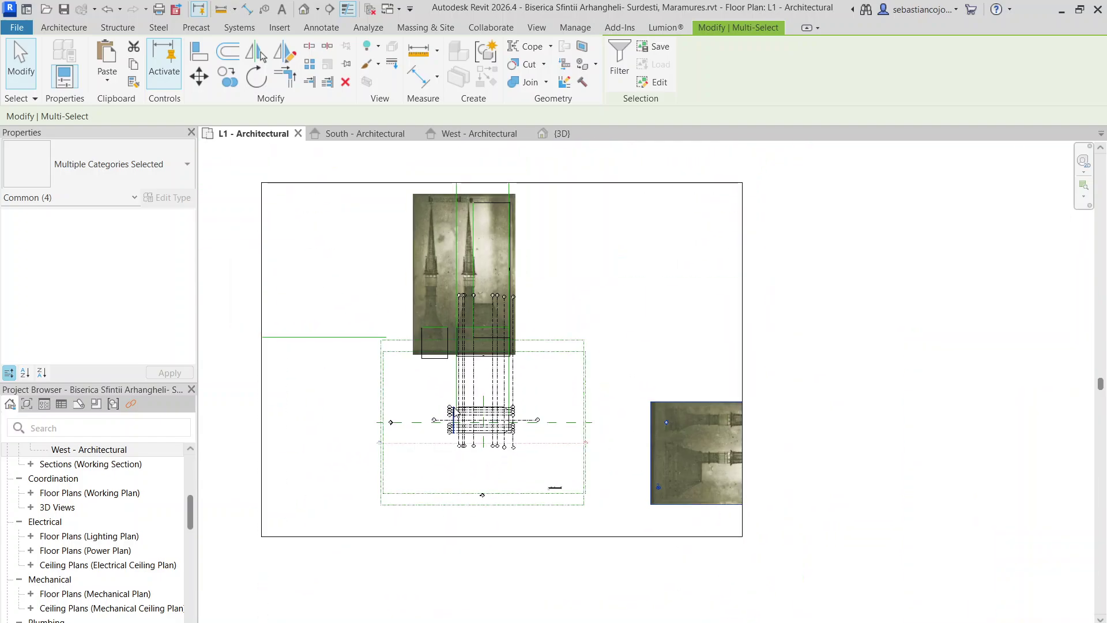
left_click(408, 192)
left_click_drag(398, 166, 628, 475)
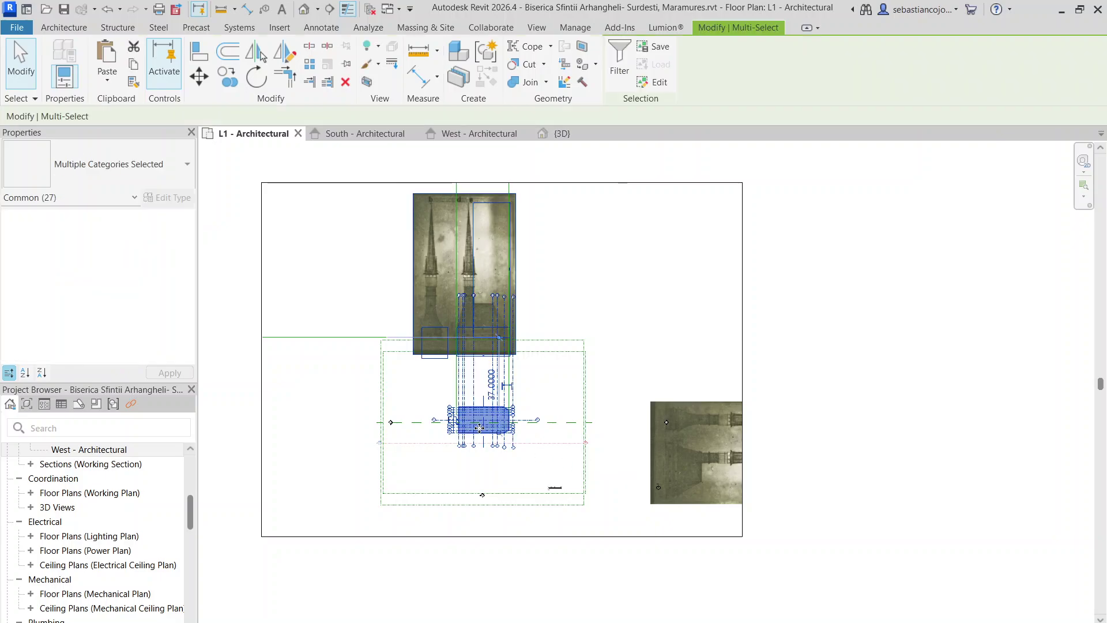
scroll(473, 429, "up", 5)
scroll(420, 413, "up", 3)
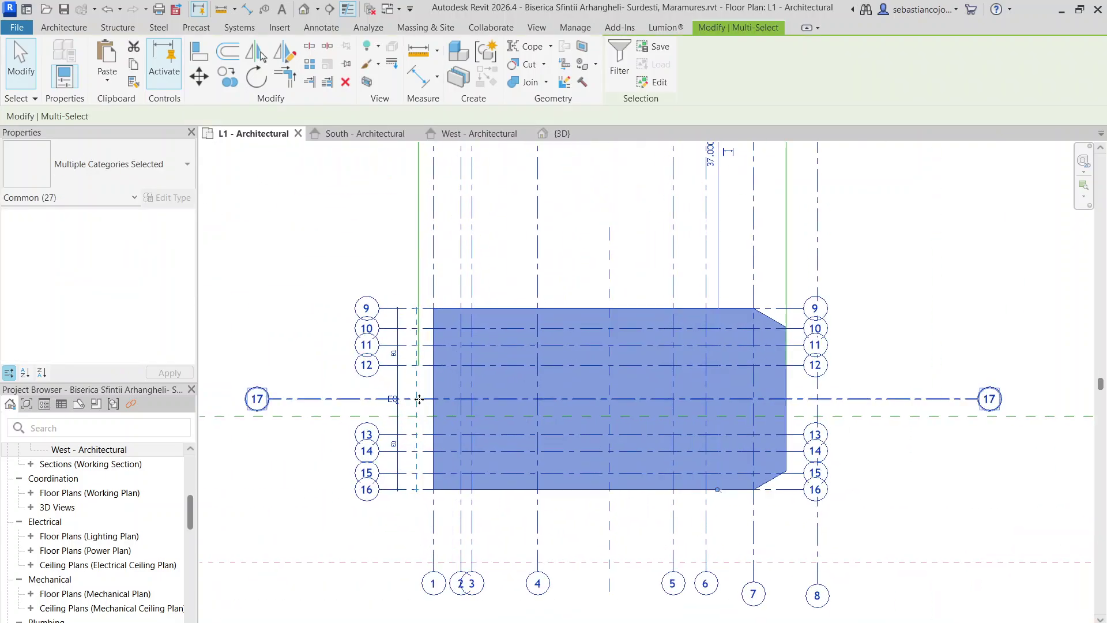
left_click_drag(419, 399, 574, 420)
scroll(616, 416, "up", 4)
scroll(573, 418, "down", 10)
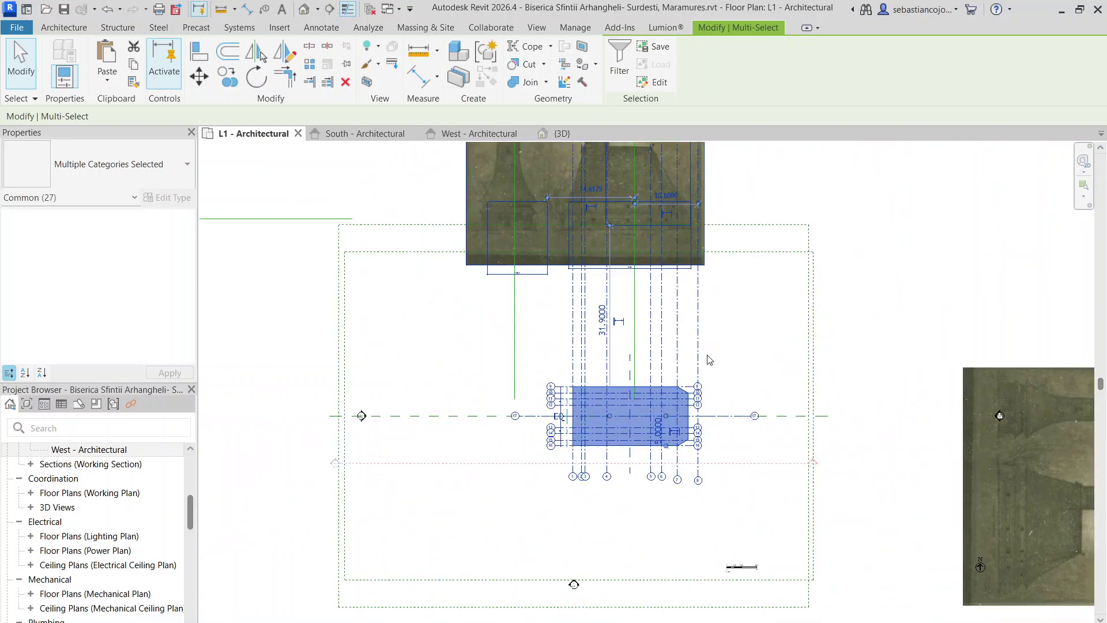
- Examine the upright church drawing and its grids against the two vertical detail lines in the L1 plan
left_click(714, 350)
scroll(627, 431, "up", 5)
middle_click_drag(601, 314, 539, 615)
scroll(575, 376, "down", 4)
scroll(498, 304, "up", 3)
scroll(481, 387, "down", 4)
scroll(481, 316, "up", 1)
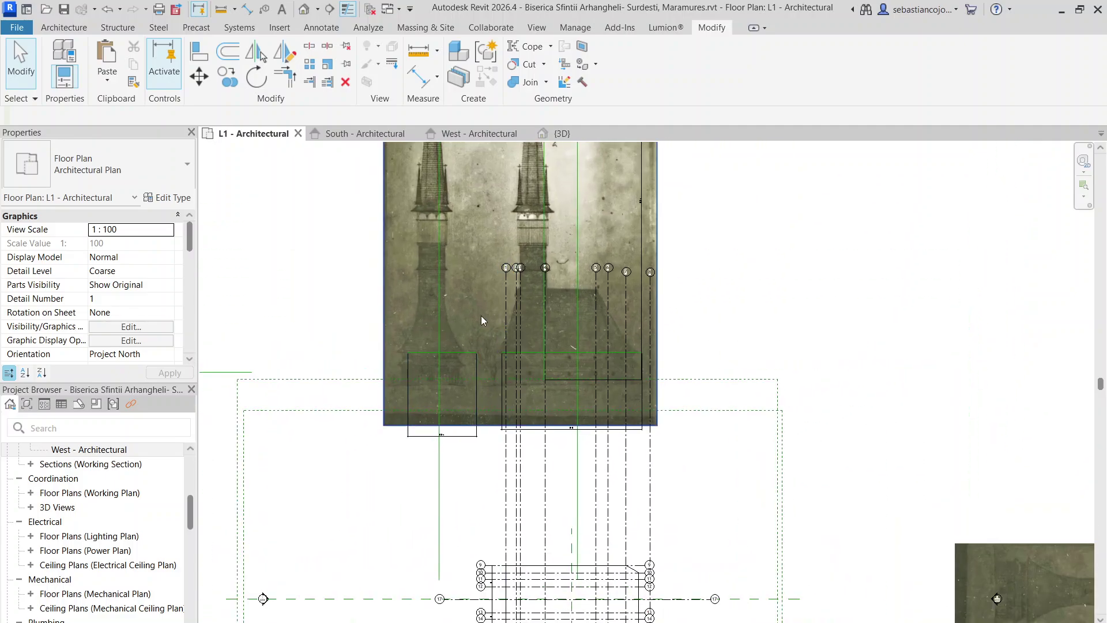
left_click(383, 306)
scroll(461, 403, "up", 3)
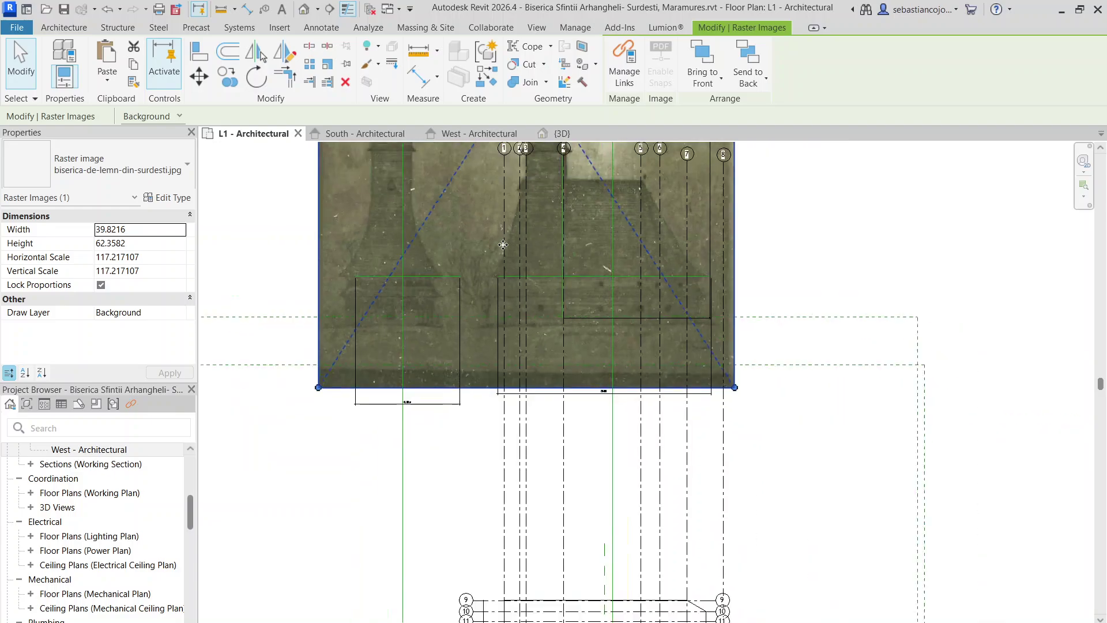
scroll(501, 473, "down", 4)
scroll(496, 464, "up", 4)
left_click(521, 398)
- Move the western vertical detail line east onto grid 1
middle_click_drag(516, 311, 510, 606)
left_click(386, 304)
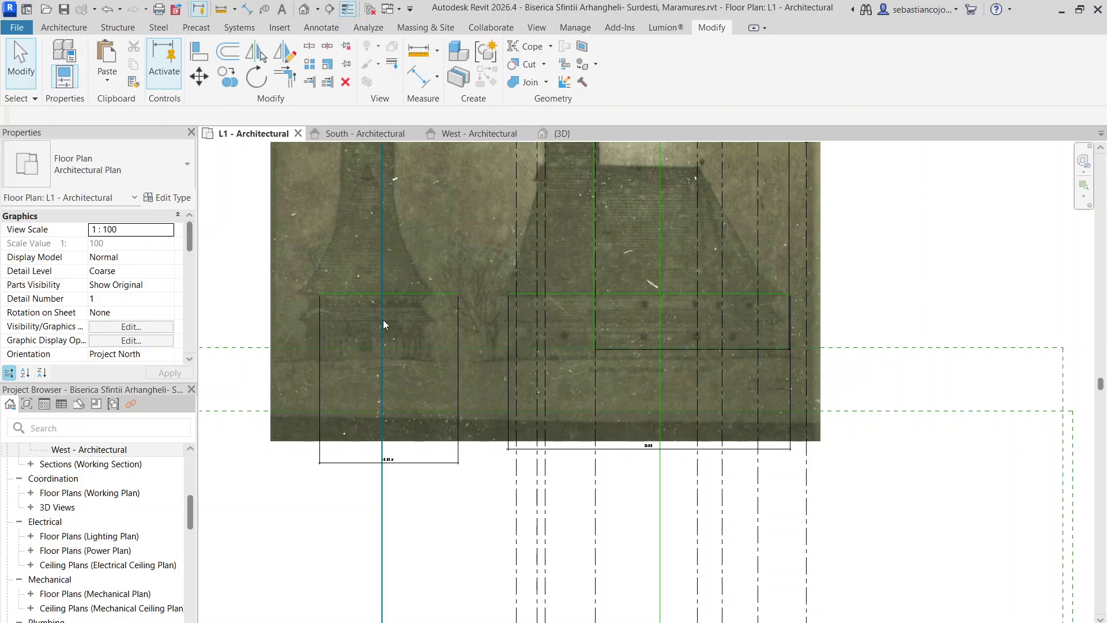
left_click_drag(383, 319, 518, 329)
scroll(518, 329, "down", 4)
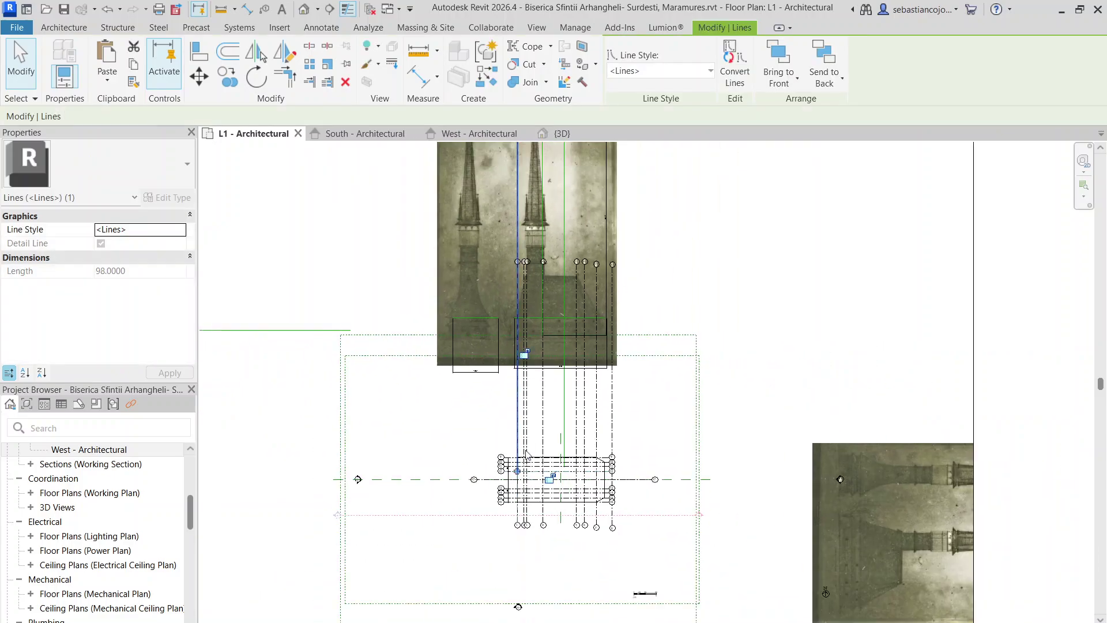
scroll(522, 520, "up", 3)
key("Escape")
- Delete grid 1 and the vertical detail line lying along it at the extrusion's west edge
left_click(501, 496)
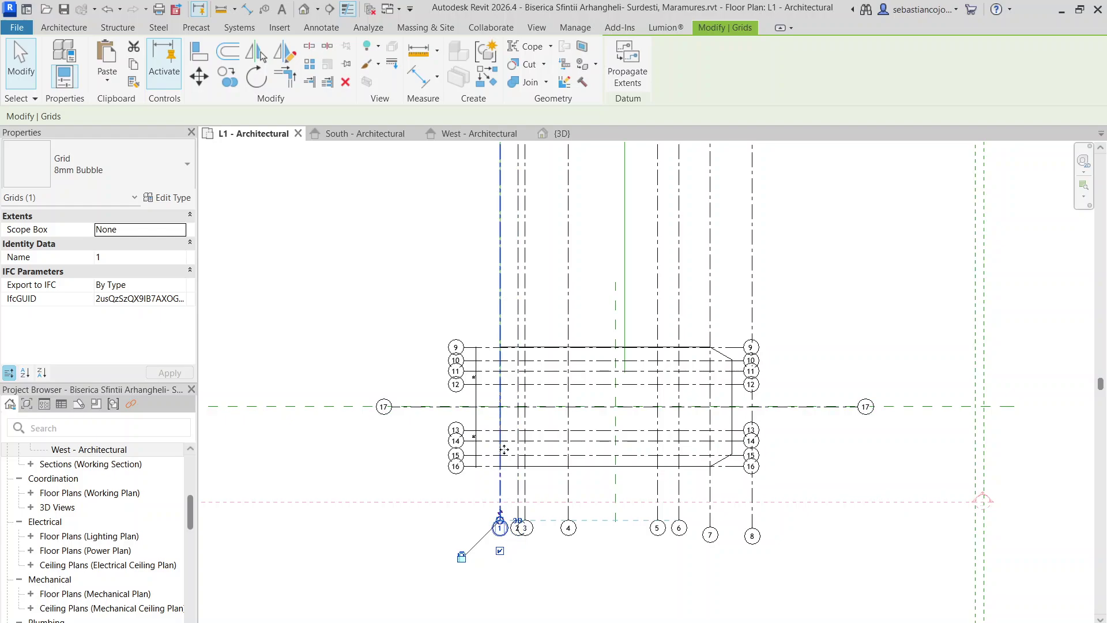
key("Delete")
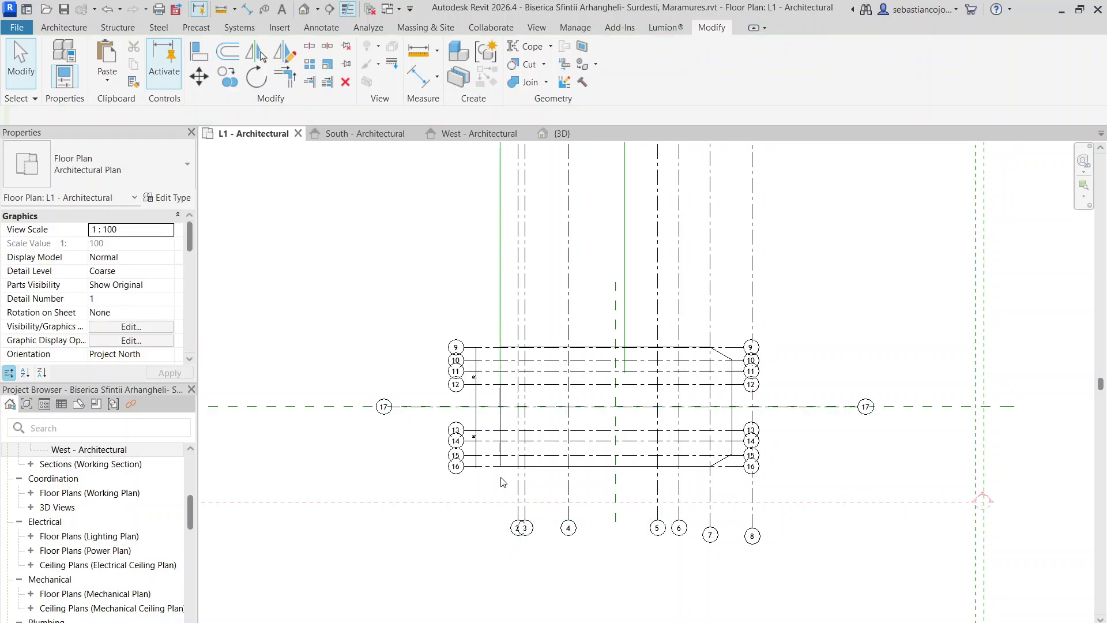
left_click(503, 230)
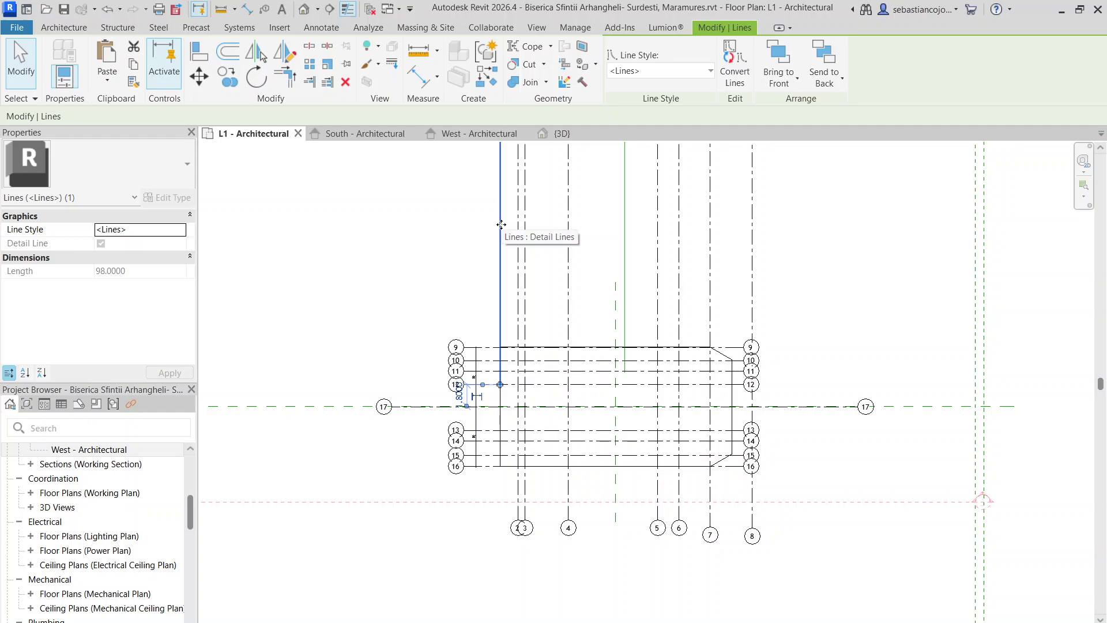
key("Delete")
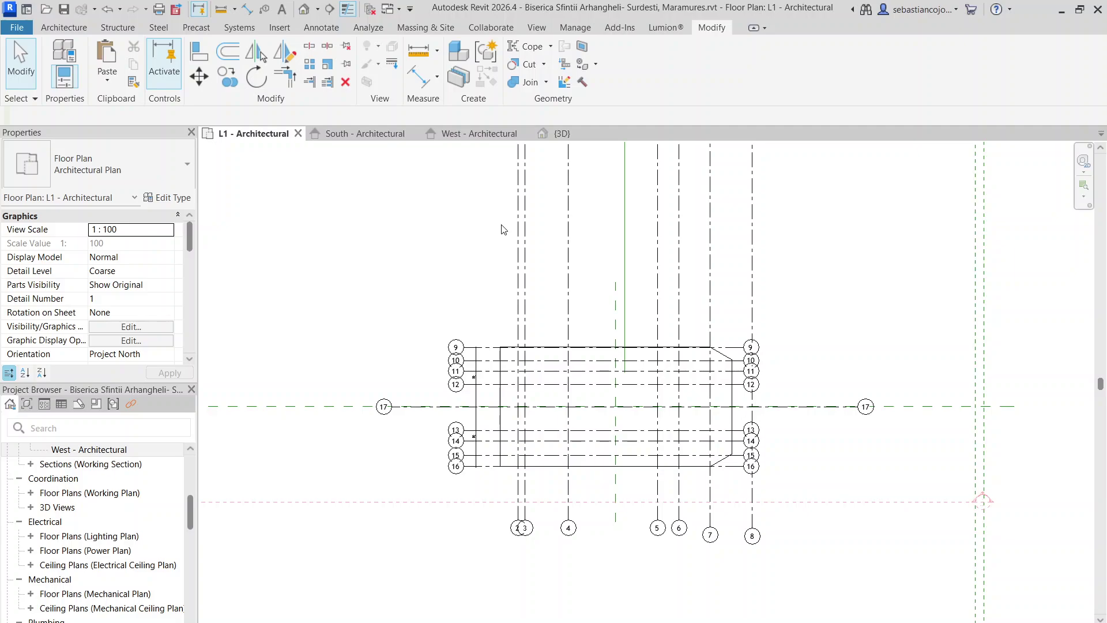
- Draw a vertical Medium Lines model line about 63 m long from the extrusion's southwest corner north across the upright church drawing
left_click(75, 28)
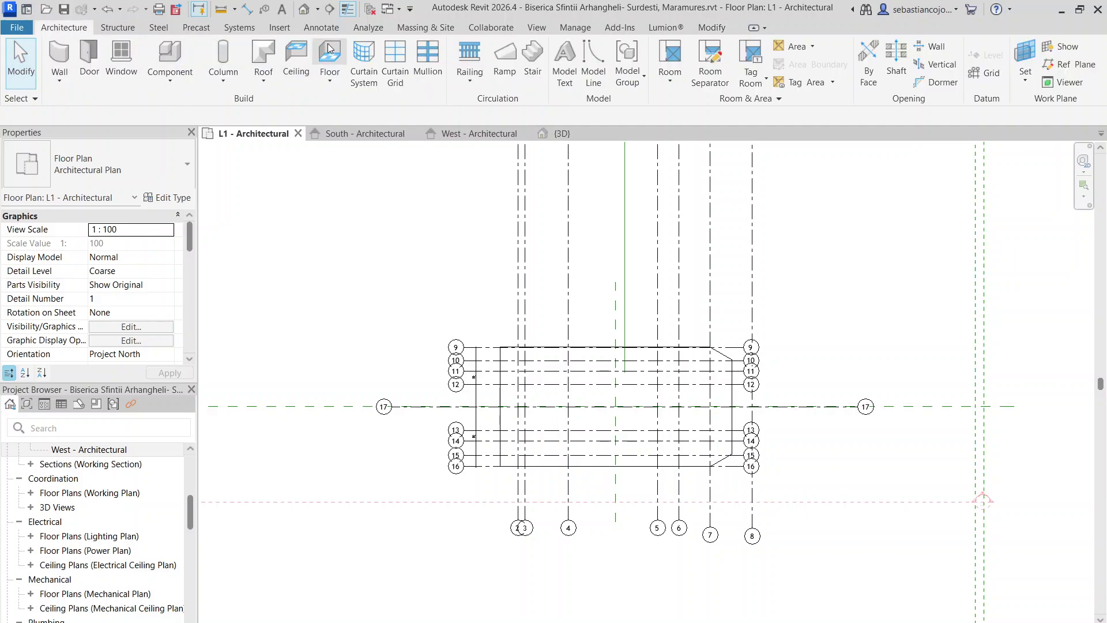
left_click(593, 57)
left_click(750, 71)
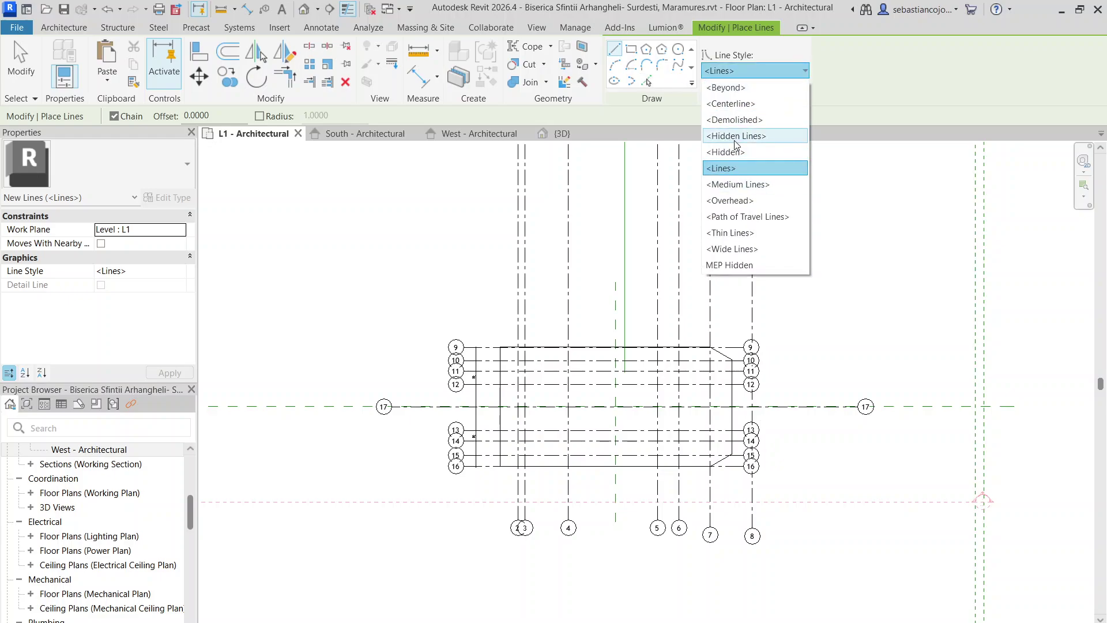
left_click(735, 136)
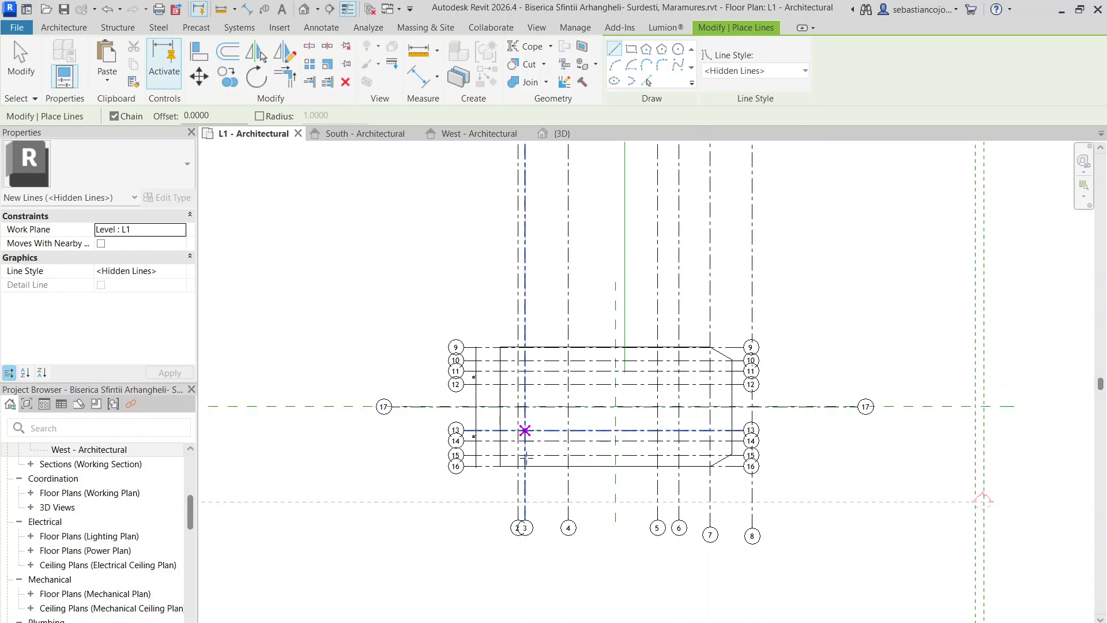
left_click(744, 71)
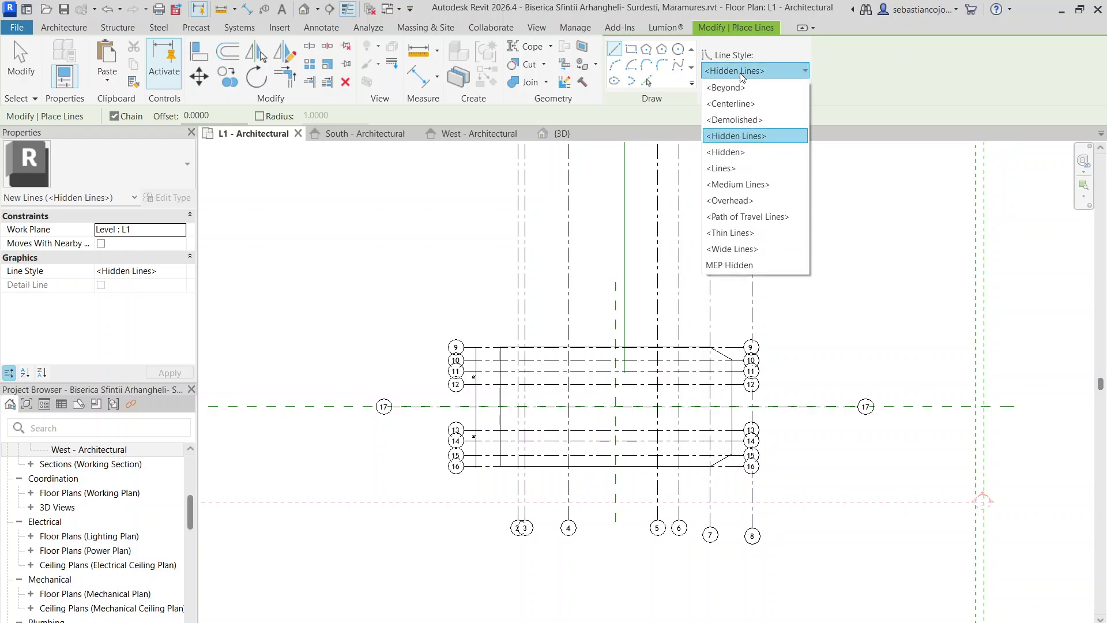
left_click(745, 185)
left_click(500, 466)
scroll(496, 236, "down", 3)
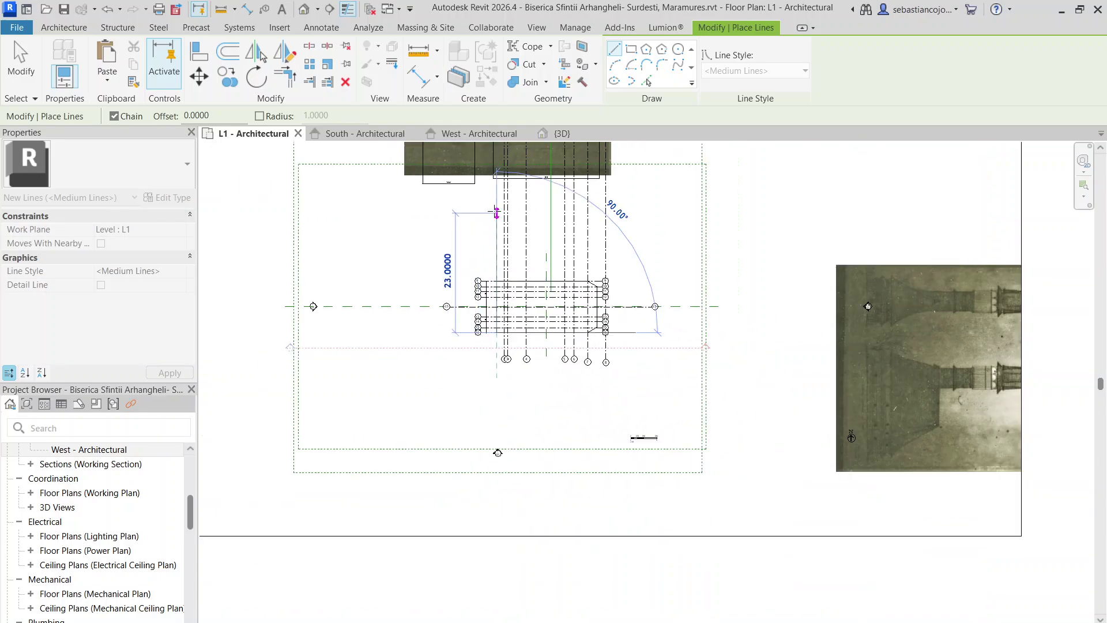
left_click(509, 265)
key("Escape")
key("Escape")
- Change the new vertical model line at the extrusion's west edge to the Hidden Lines style
scroll(505, 321, "up", 2)
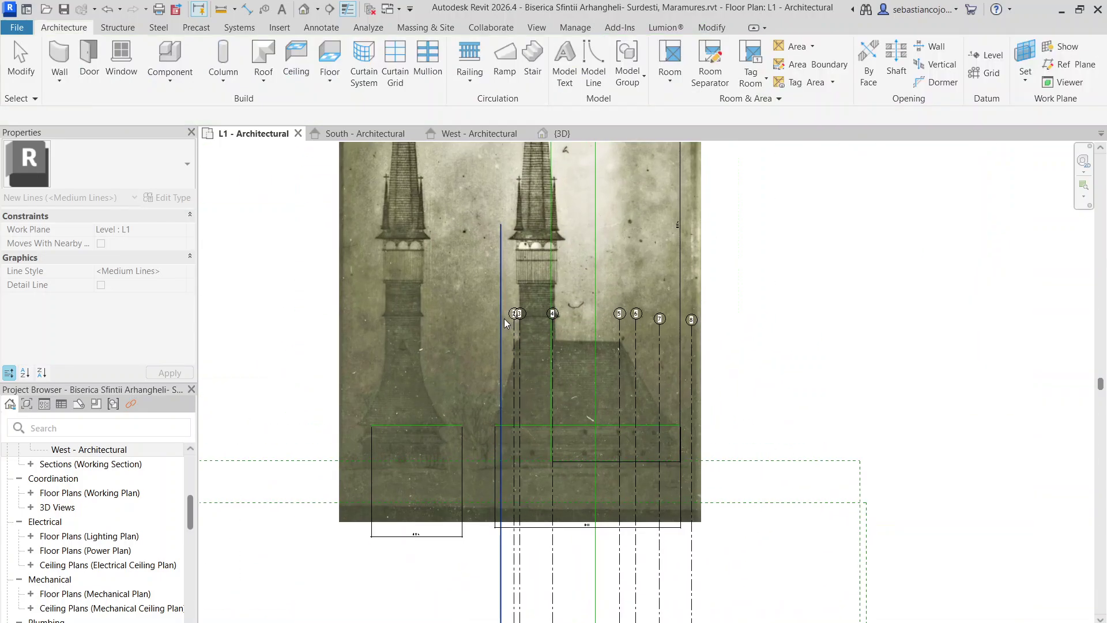
left_click(501, 316)
left_click(628, 75)
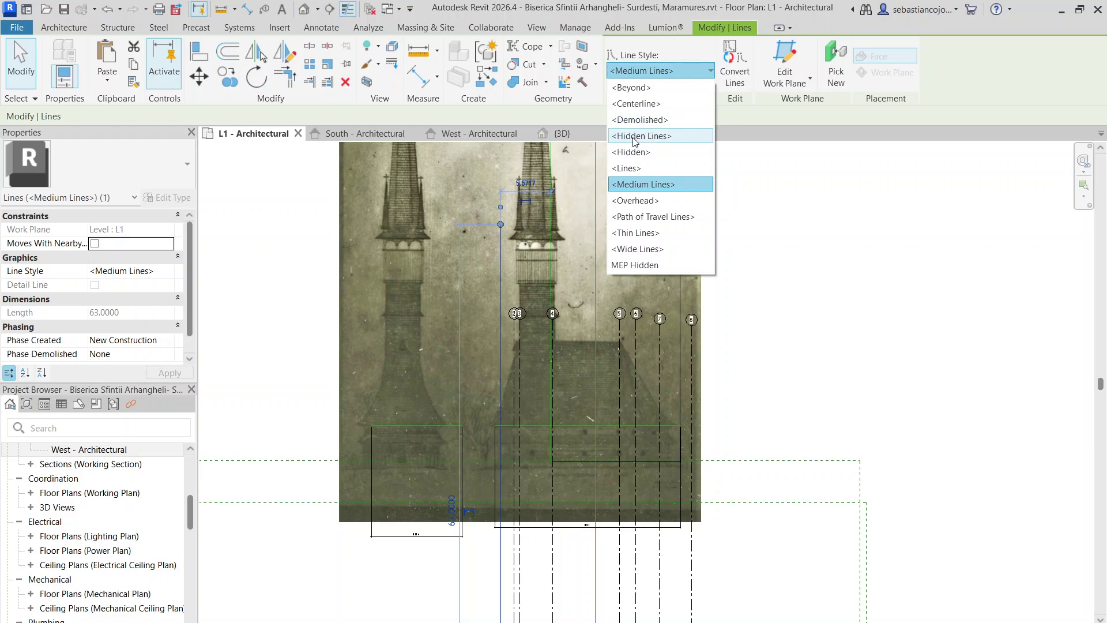
left_click(635, 139)
key("Escape")
left_click(503, 269)
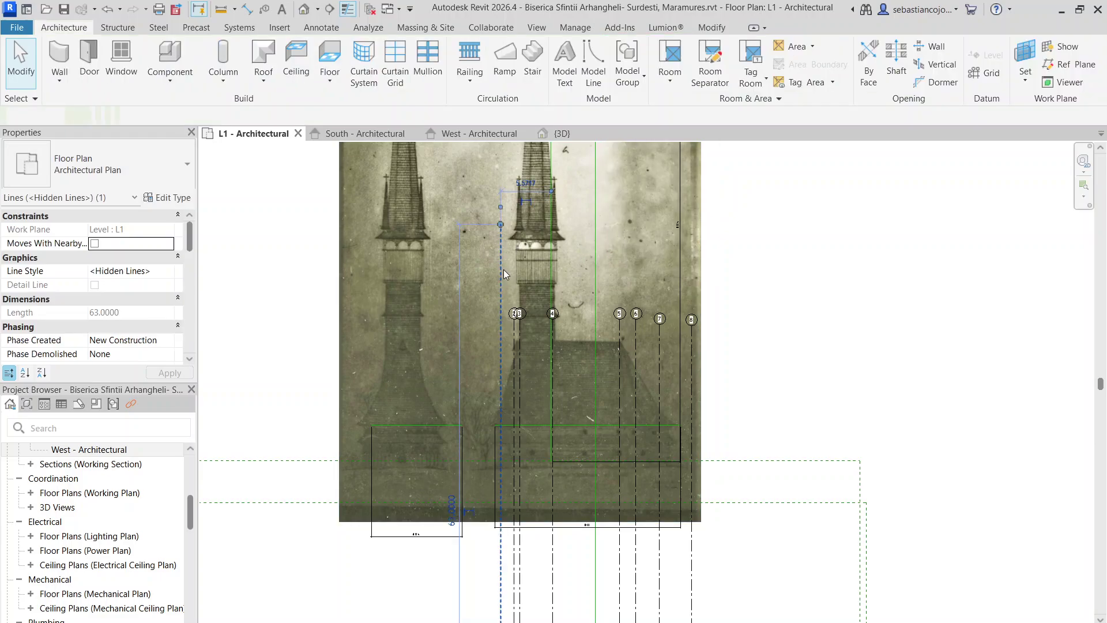
- Try the <Hidden> and <Centerline> line styles on the vertical model line beside the church elevation
left_click(652, 71)
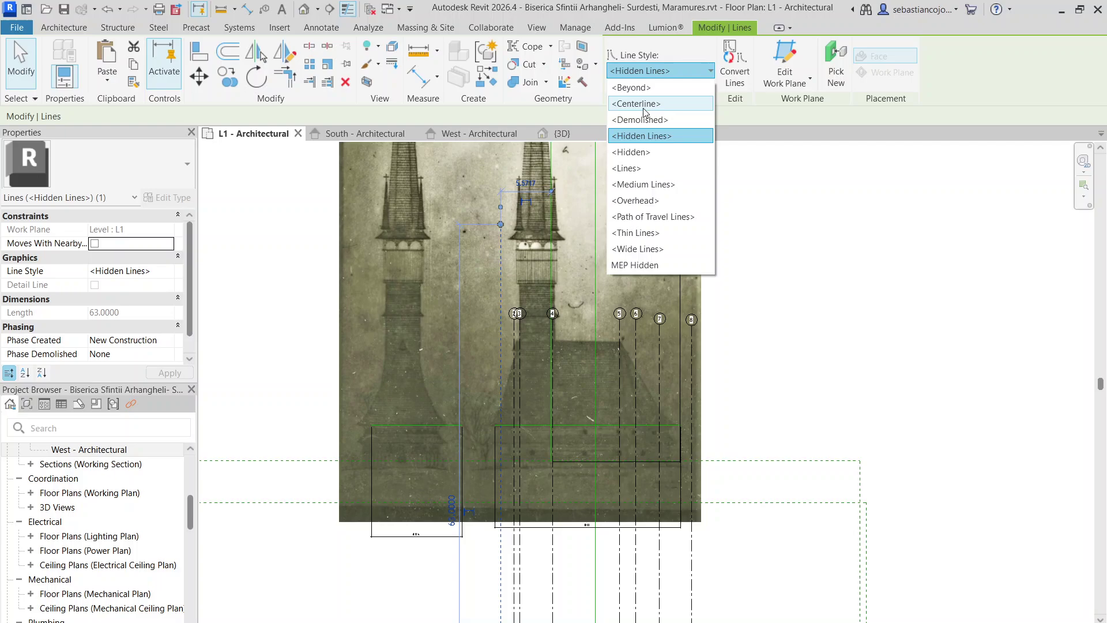
left_click(630, 151)
key("Escape")
left_click(503, 276)
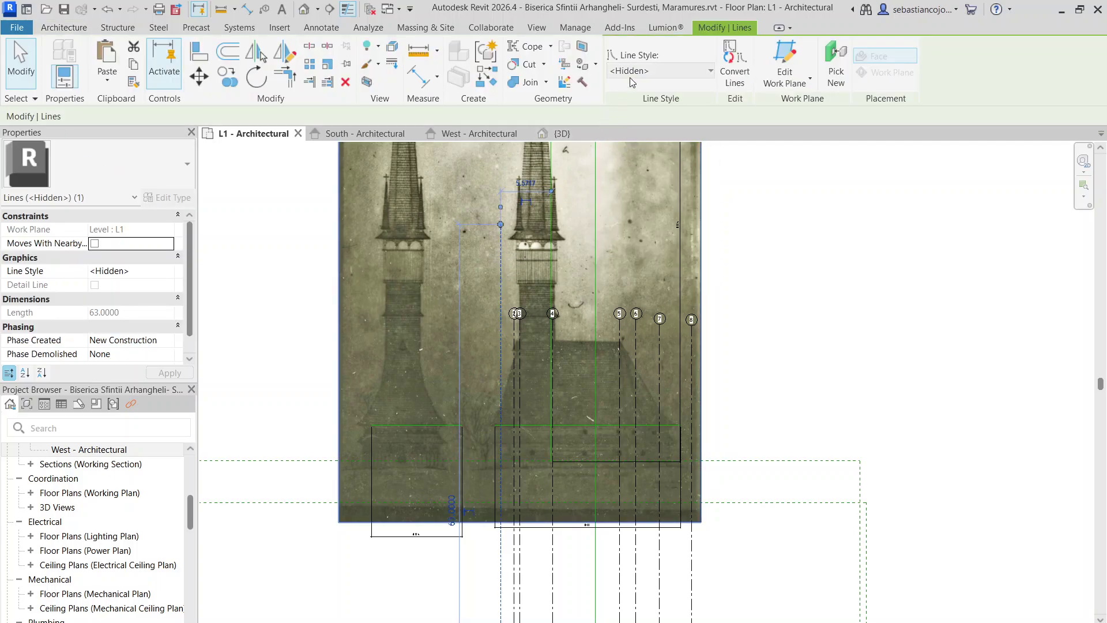
left_click(656, 70)
left_click(633, 106)
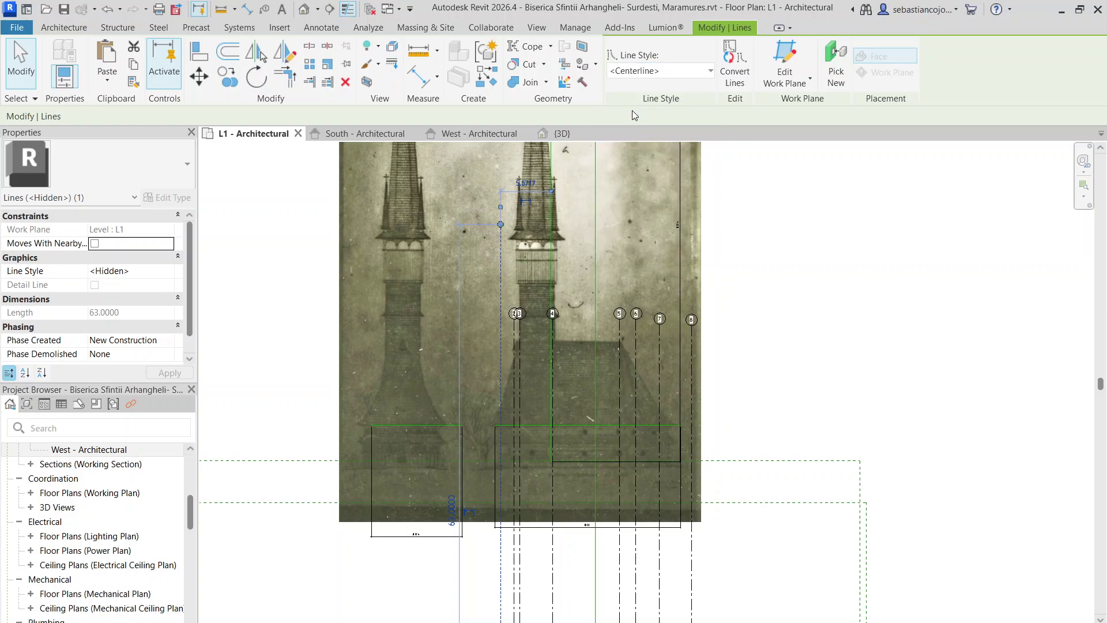
key("Escape")
- Try the <Wide Lines> line style on the vertical model line beside the church elevation
left_click(502, 265)
left_click(631, 74)
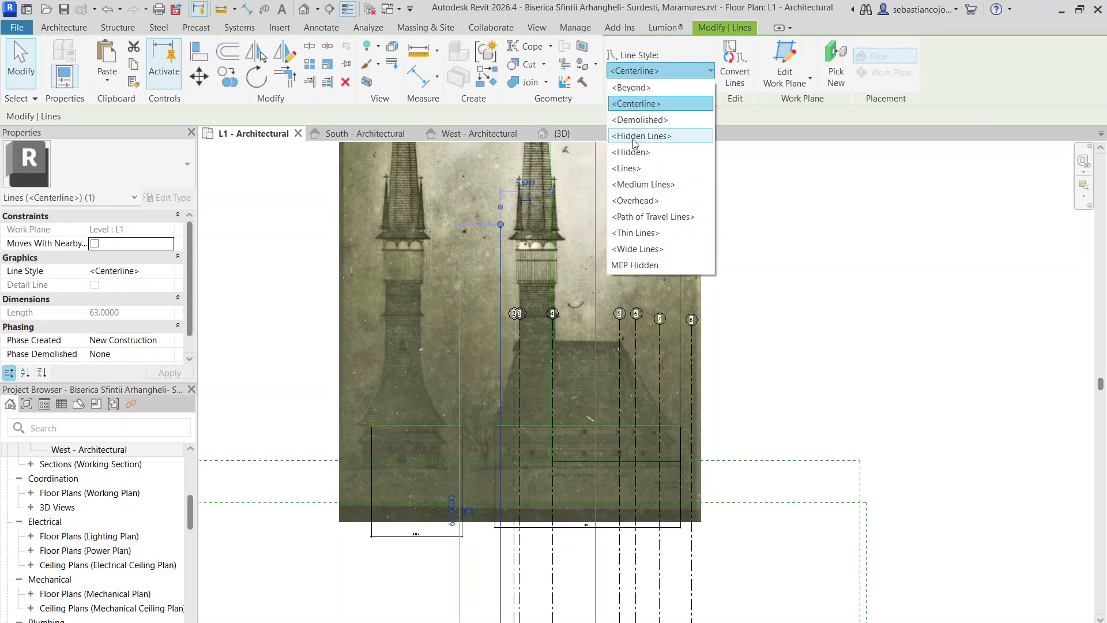
left_click(634, 249)
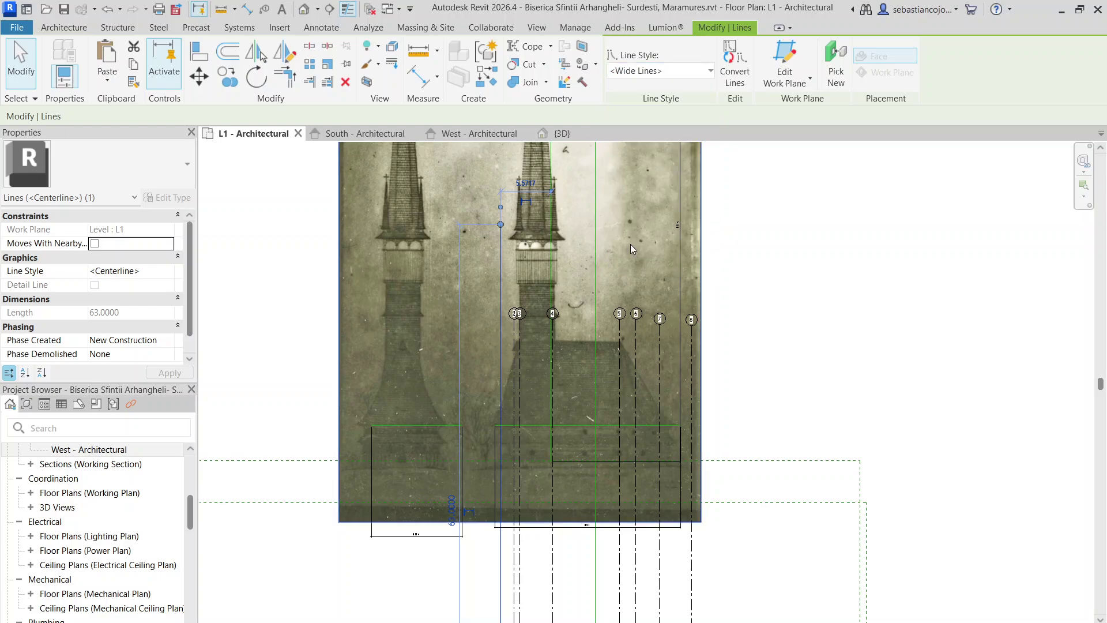
key("Escape")
left_click(500, 262)
key("Escape")
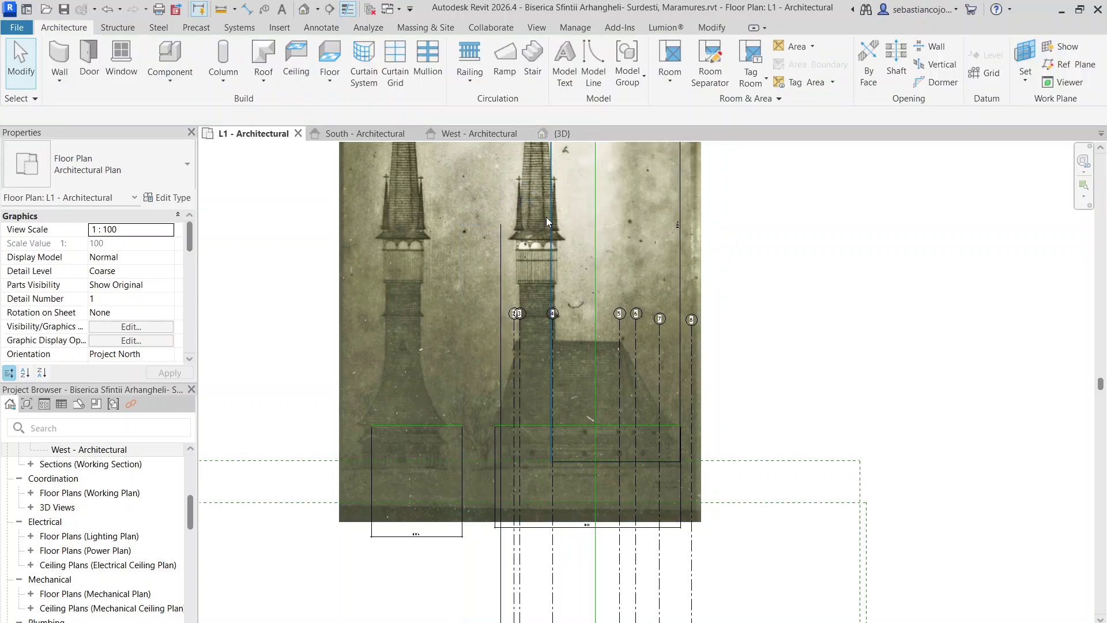
- Check the tower axis line's style and set the vertical model line beside the church to <Lines>
left_click(550, 217)
left_click(639, 72)
key("Escape")
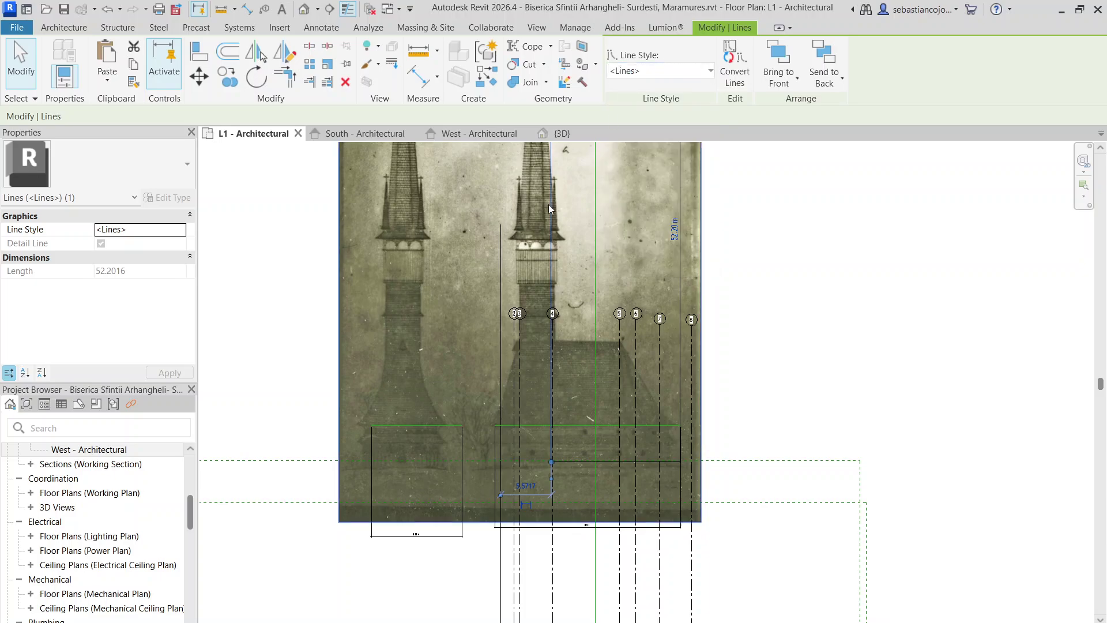
left_click(500, 252)
left_click(639, 72)
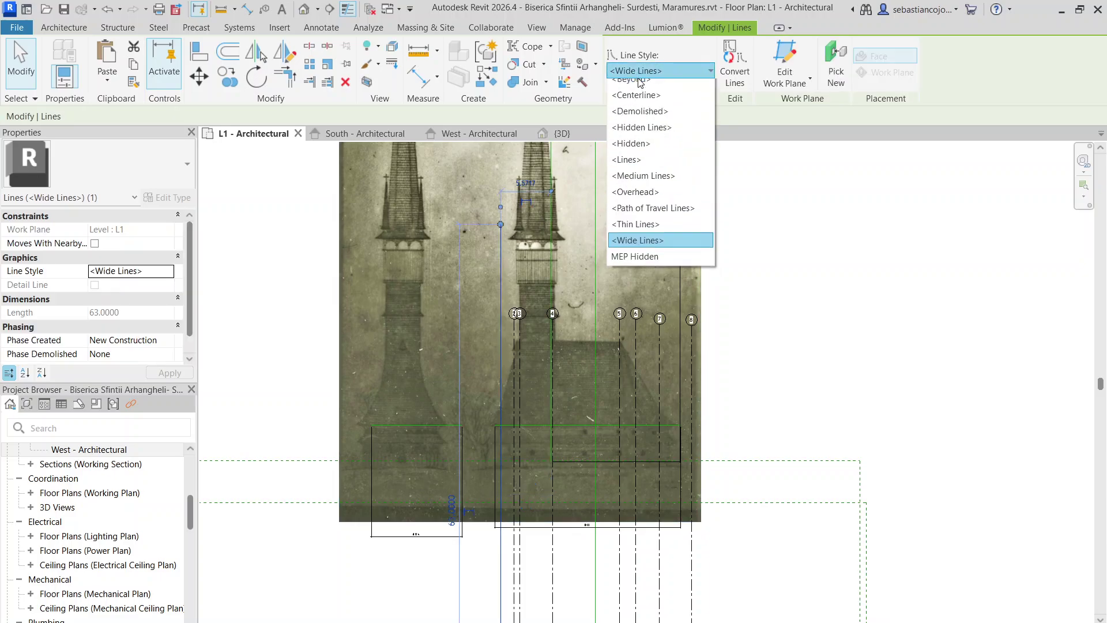
left_click(631, 160)
key("Escape")
- Extend the lower end of the vertical model line past the church plan to a length of 79 m
scroll(506, 245, "down", 3)
scroll(479, 571, "up", 3)
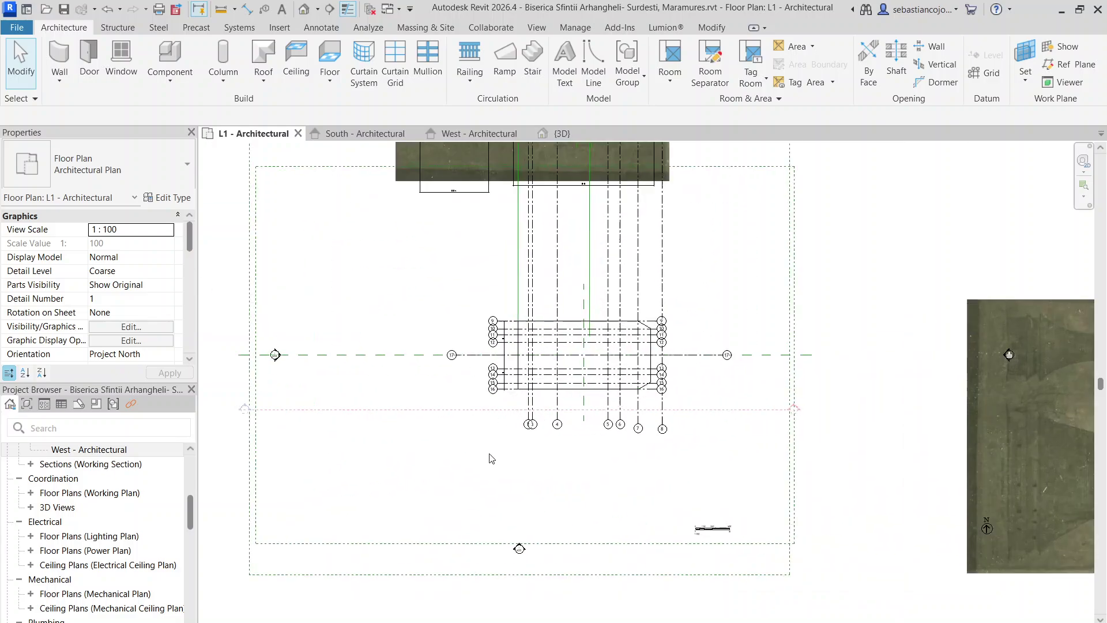
left_click(529, 278)
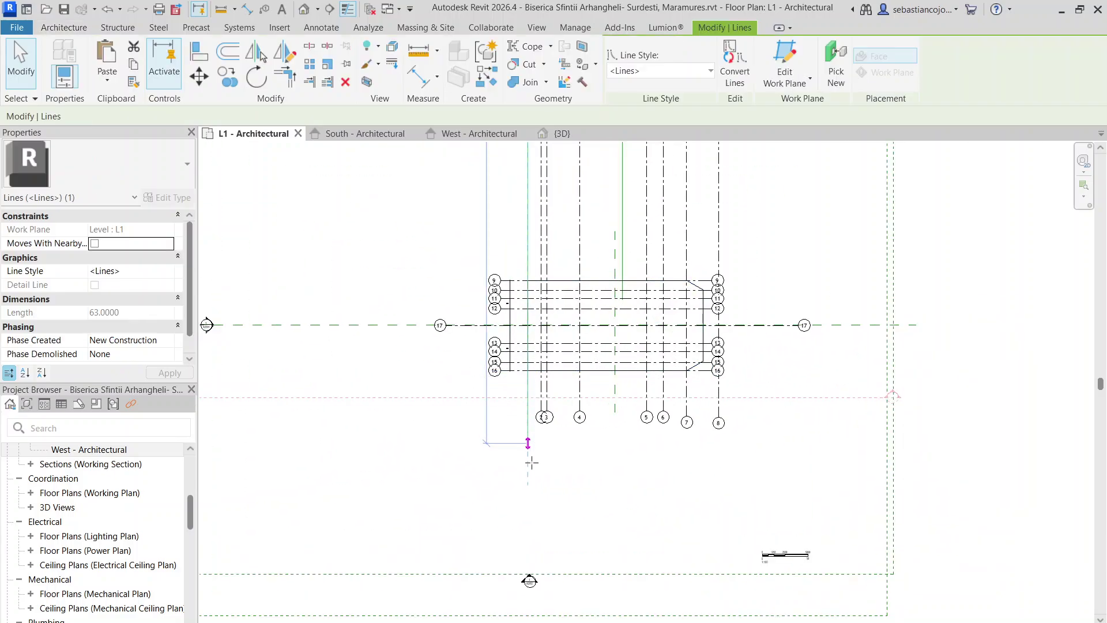
left_click_drag(531, 462, 529, 517)
key("Escape")
scroll(530, 243, "up", 1)
- Examine how the extended vertical line aligns with the eaves on the elevation image and with the plan below
left_click(530, 245)
scroll(491, 415, "down", 3)
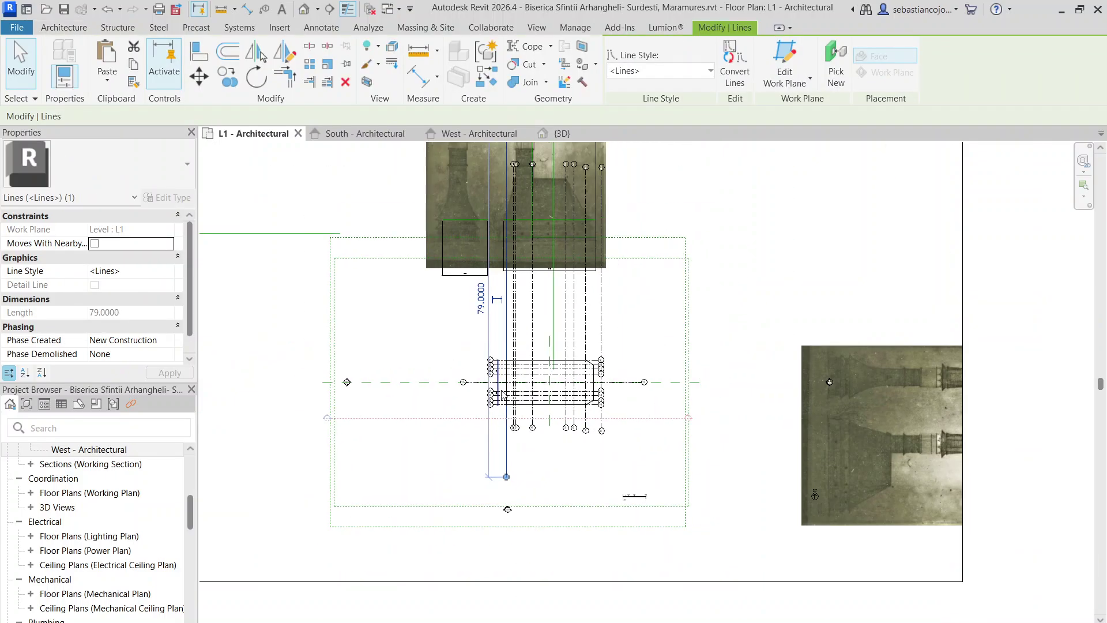
scroll(507, 352, "up", 3)
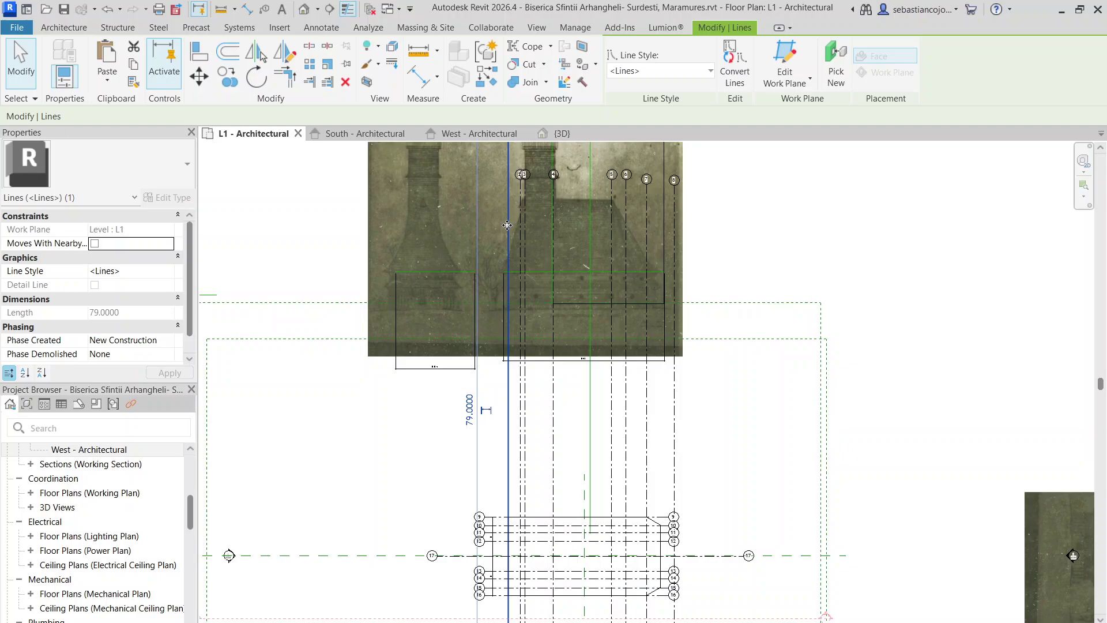
scroll(508, 274, "up", 4)
scroll(501, 257, "up", 3)
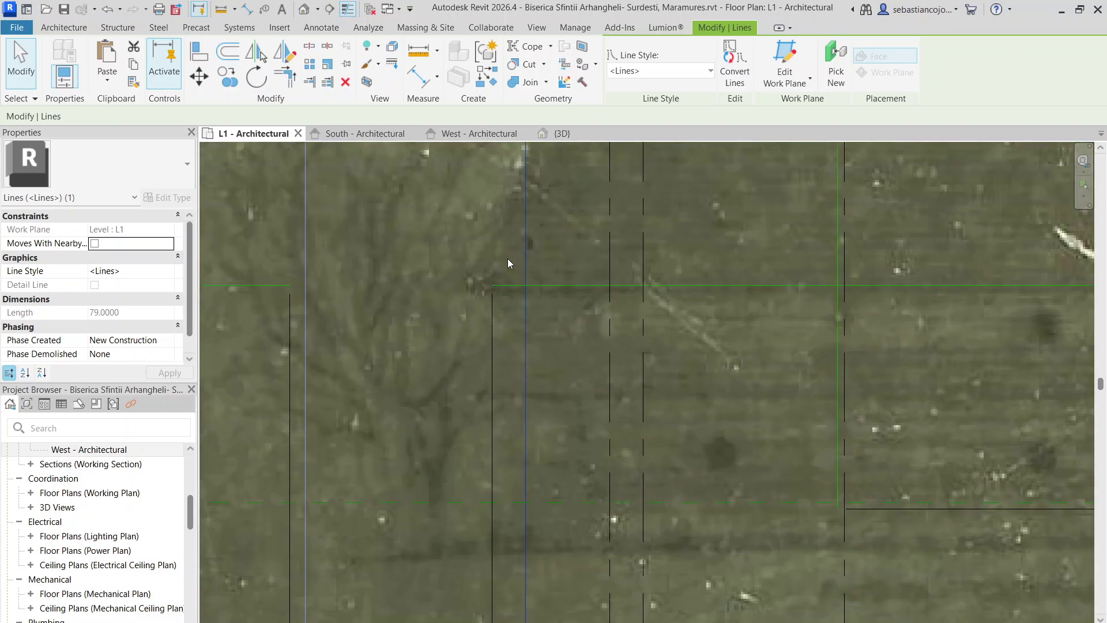
key("Escape")
left_click(526, 285)
key("Escape")
left_click(475, 282)
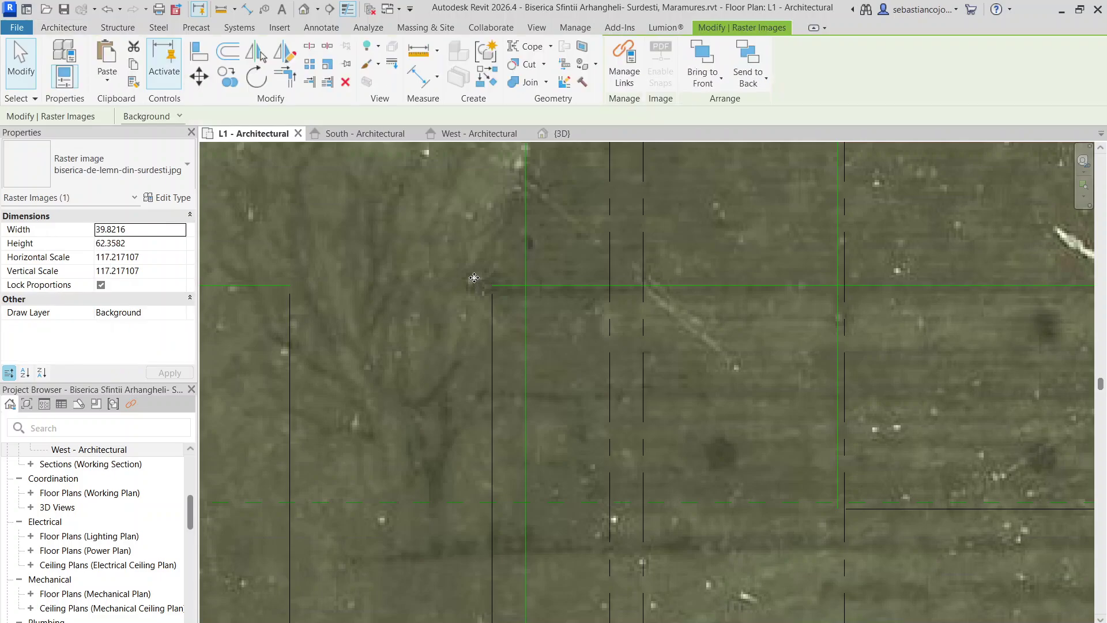
scroll(525, 287, "down", 6)
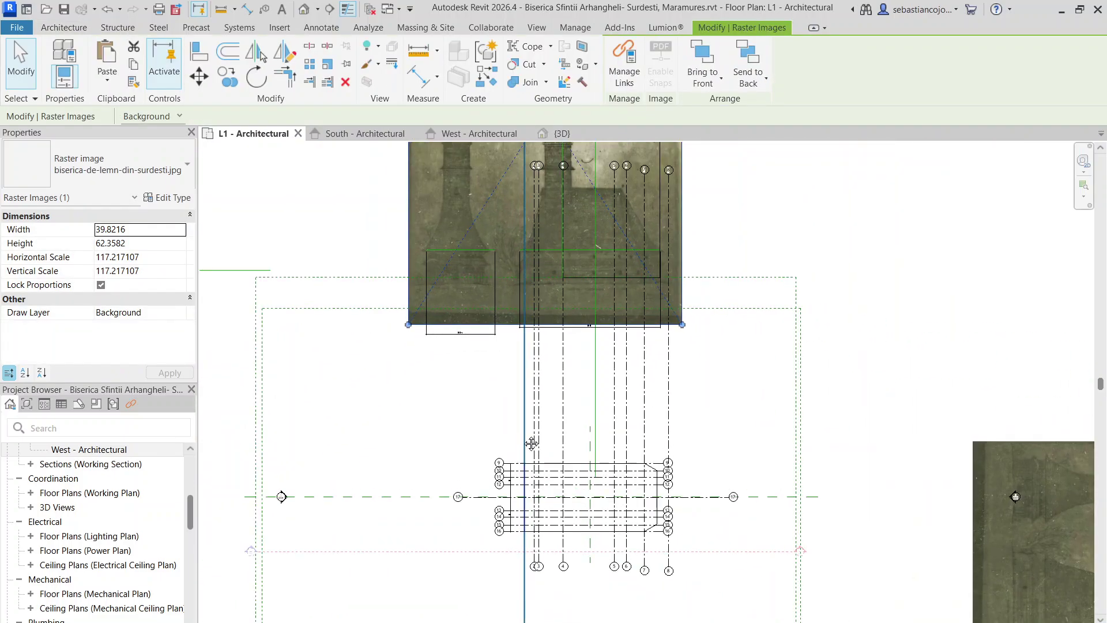
middle_click_drag(532, 443, 538, 339)
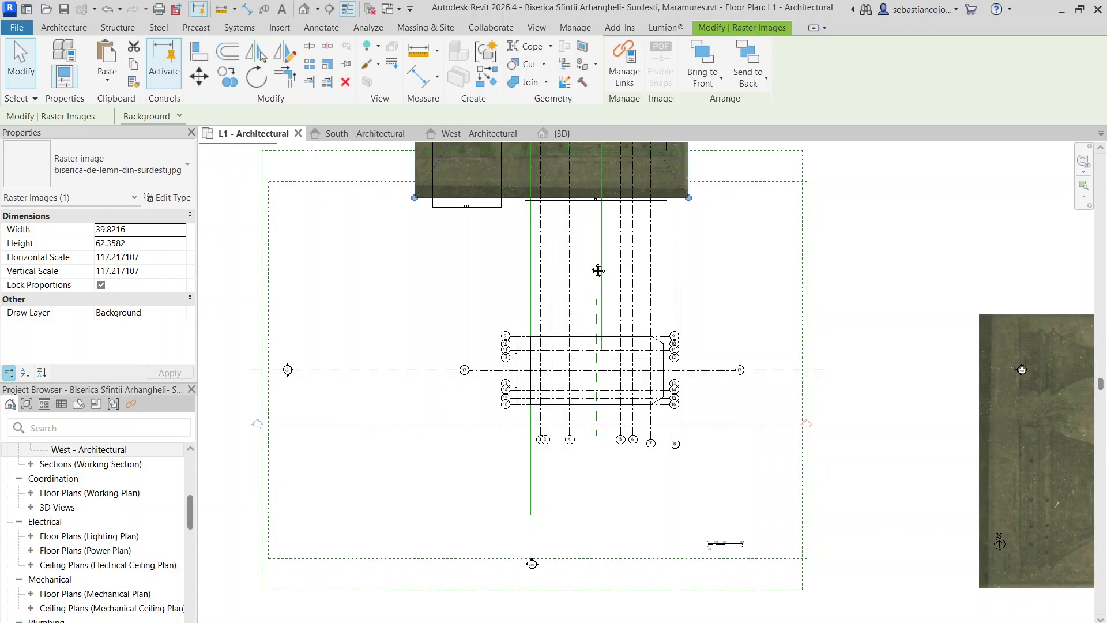
scroll(598, 270, "up", 6)
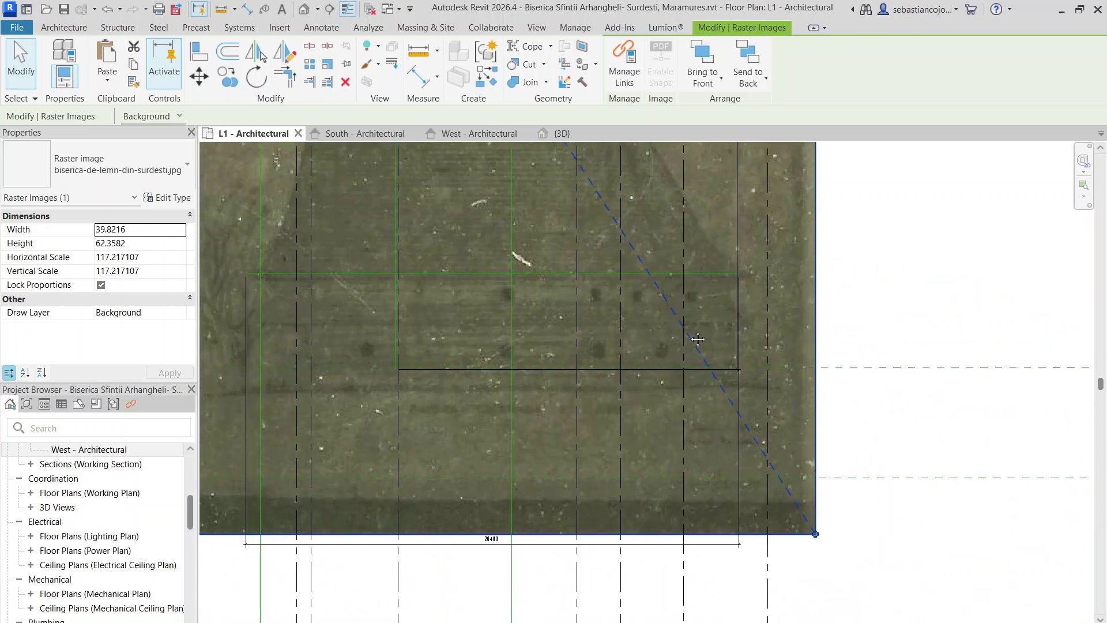
- Move both ends of the horizontal eaves line so it starts at the vertical model line and is 20.3 m long
middle_click_drag(697, 339, 738, 372)
key("Escape")
left_click(460, 308)
left_click_drag(288, 307, 300, 307)
left_click_drag(779, 306, 791, 305)
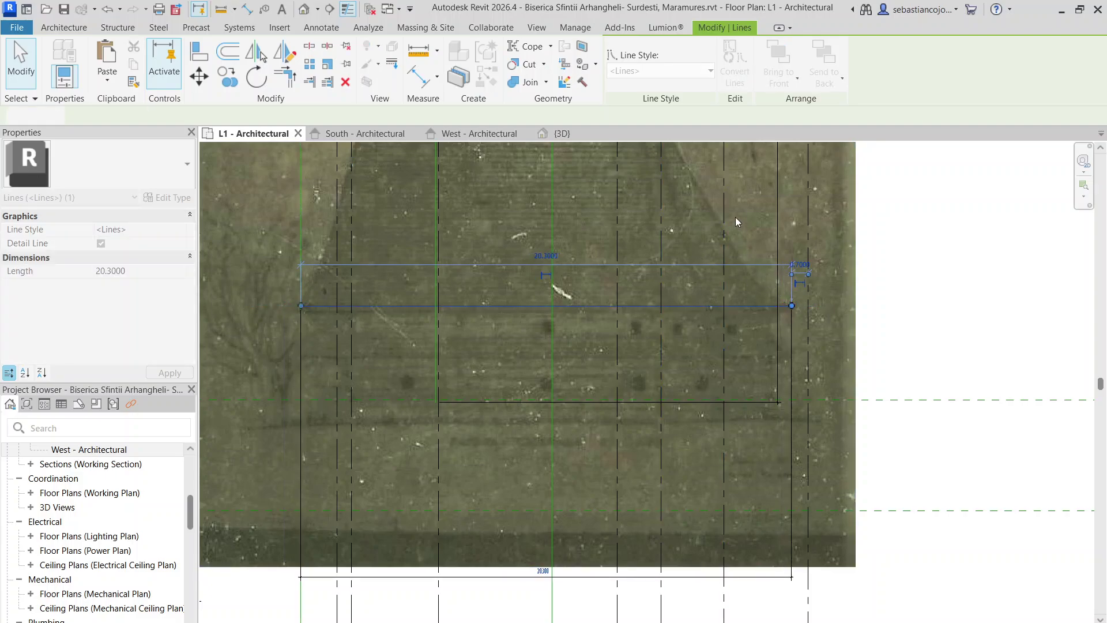
key("Escape")
- Try to move the 52.20 m tower axis line toward the east end of the eaves line
scroll(735, 219, "down", 4)
middle_click_drag(713, 432, 651, 462)
scroll(622, 250, "up", 2)
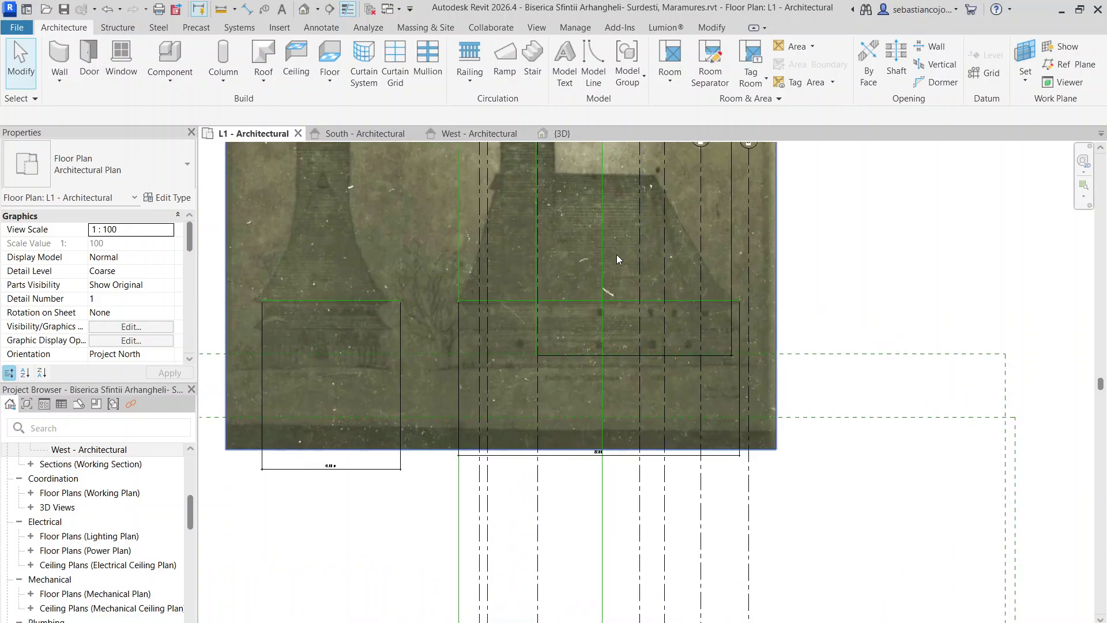
left_click(603, 263)
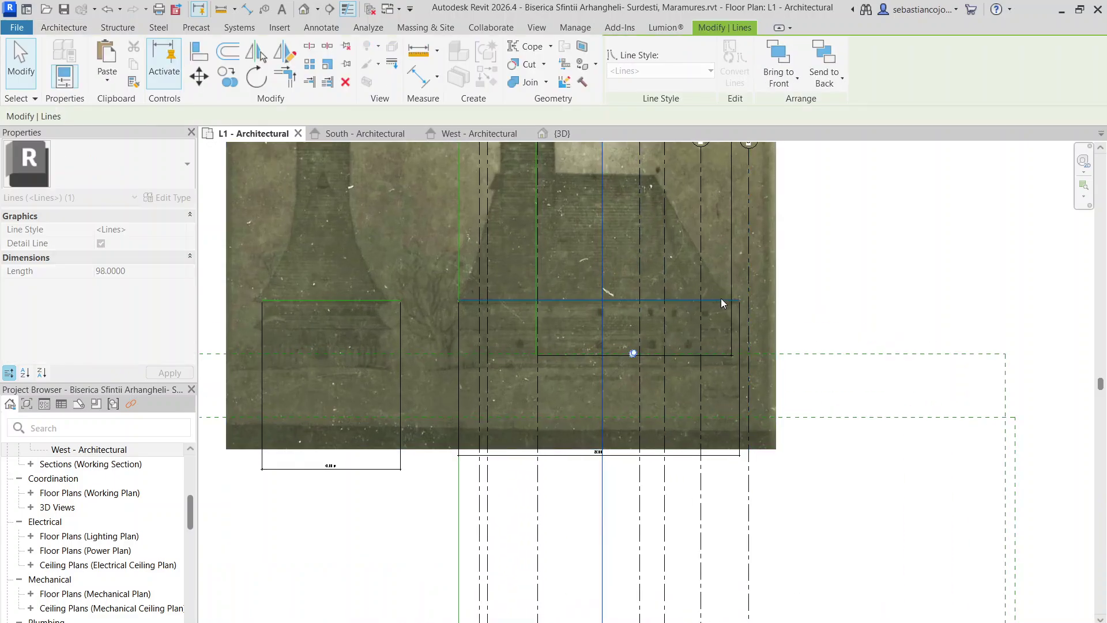
key("Escape")
scroll(528, 302, "up", 3)
left_click(772, 317)
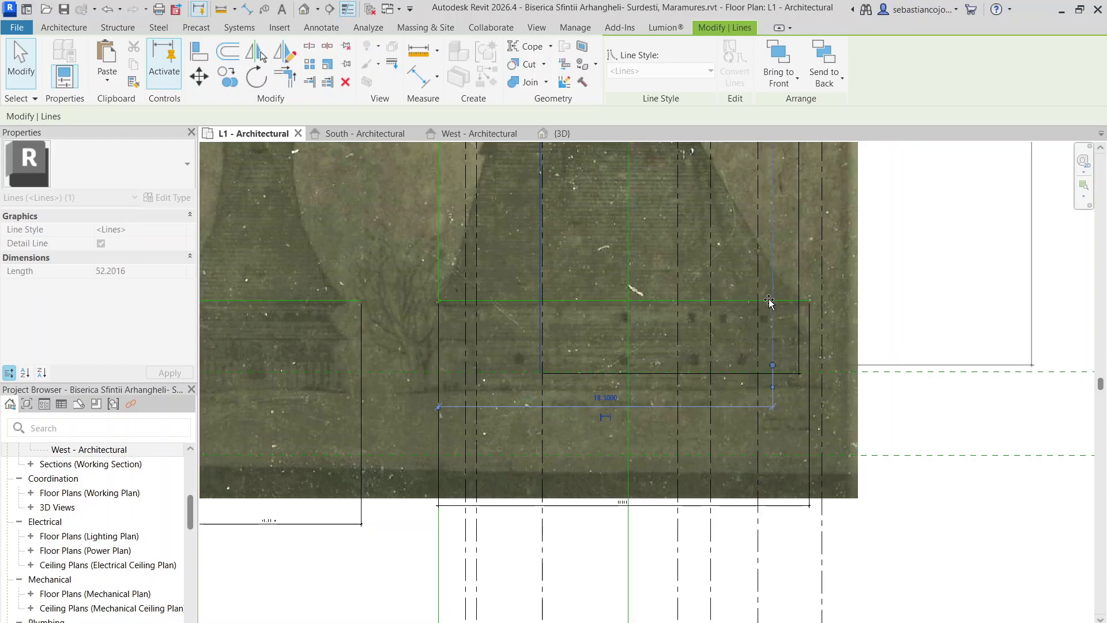
key("Escape")
- Move the 52.20 m tower axis line onto the east end of the eaves line
scroll(714, 310, "down", 5)
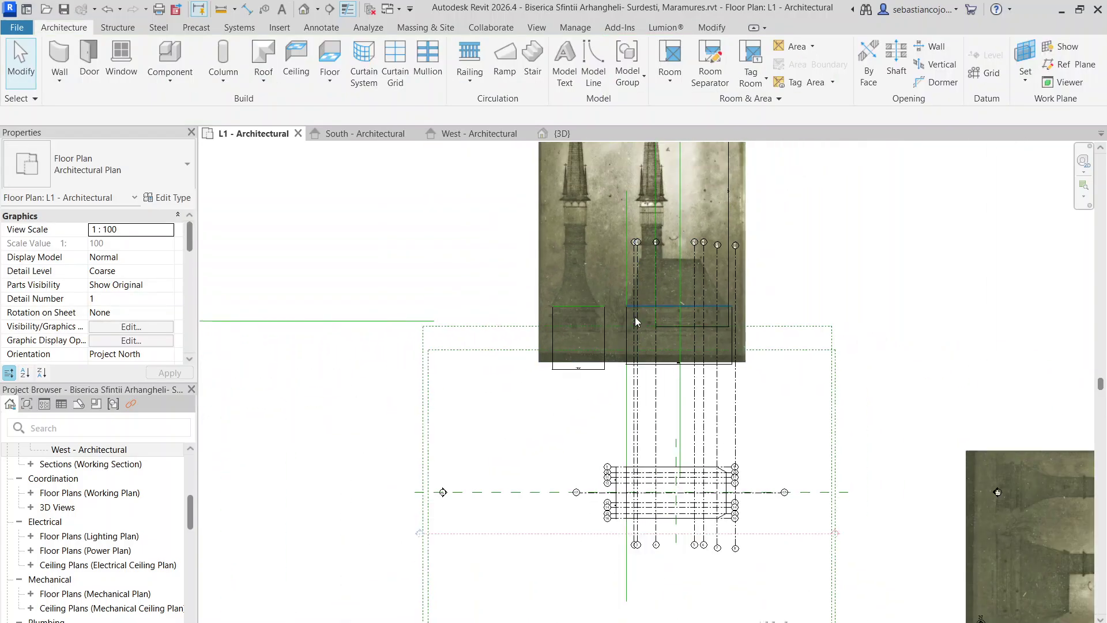
scroll(640, 311, "up", 4)
left_click(743, 277)
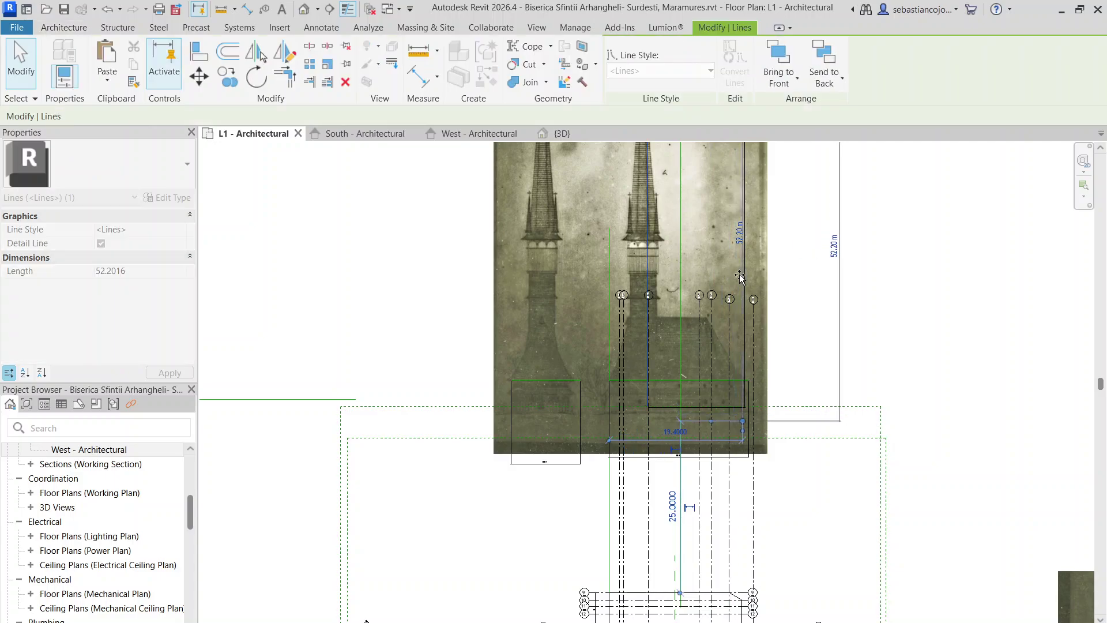
scroll(742, 399, "up", 4)
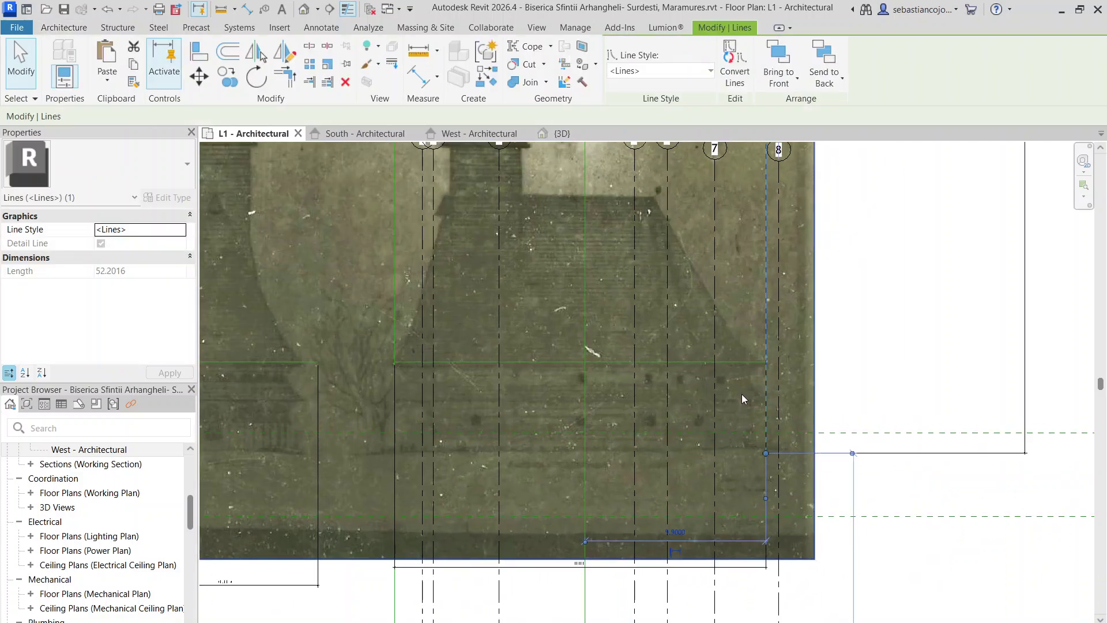
key("Escape")
scroll(777, 418, "down", 5)
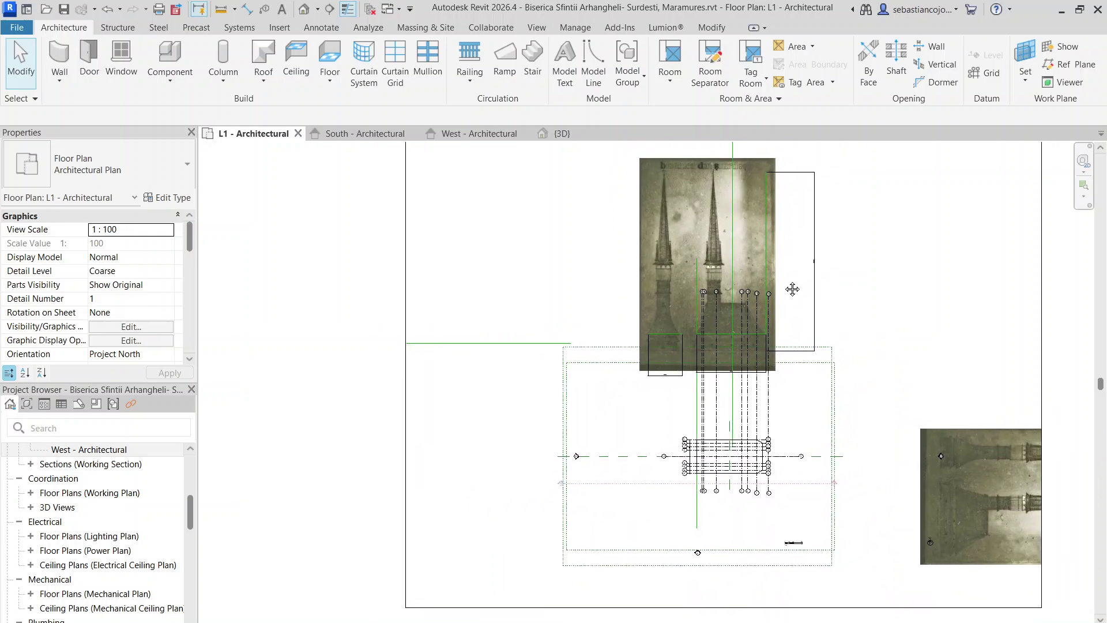
- Delete the 52.20 m height dimension and the vertical detail line it measures
left_click(792, 289)
key("Delete")
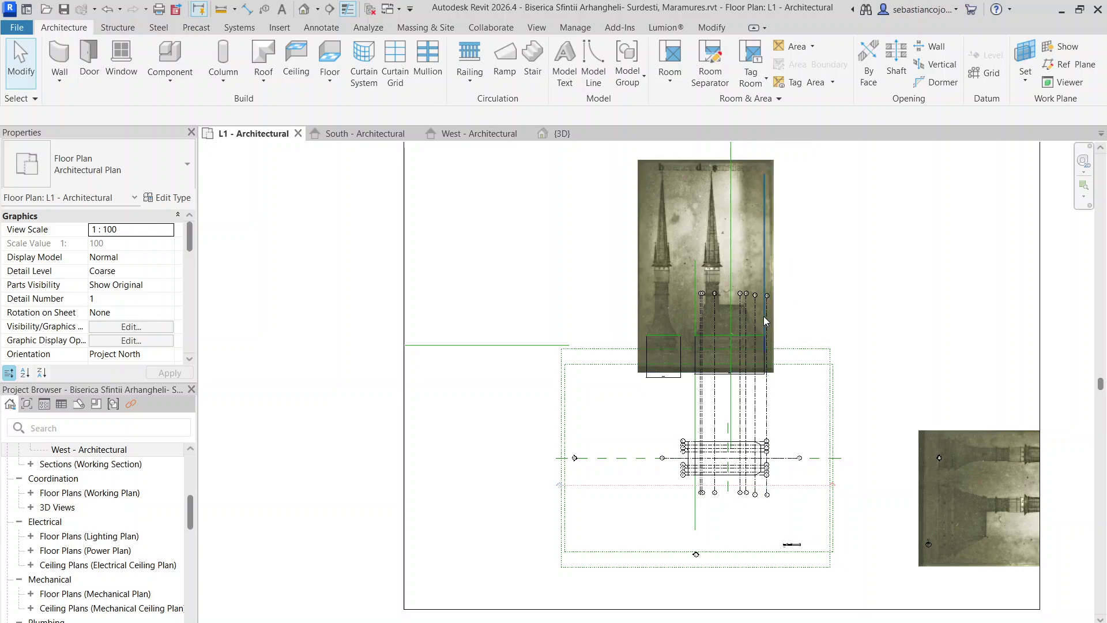
left_click(765, 256)
key("Delete")
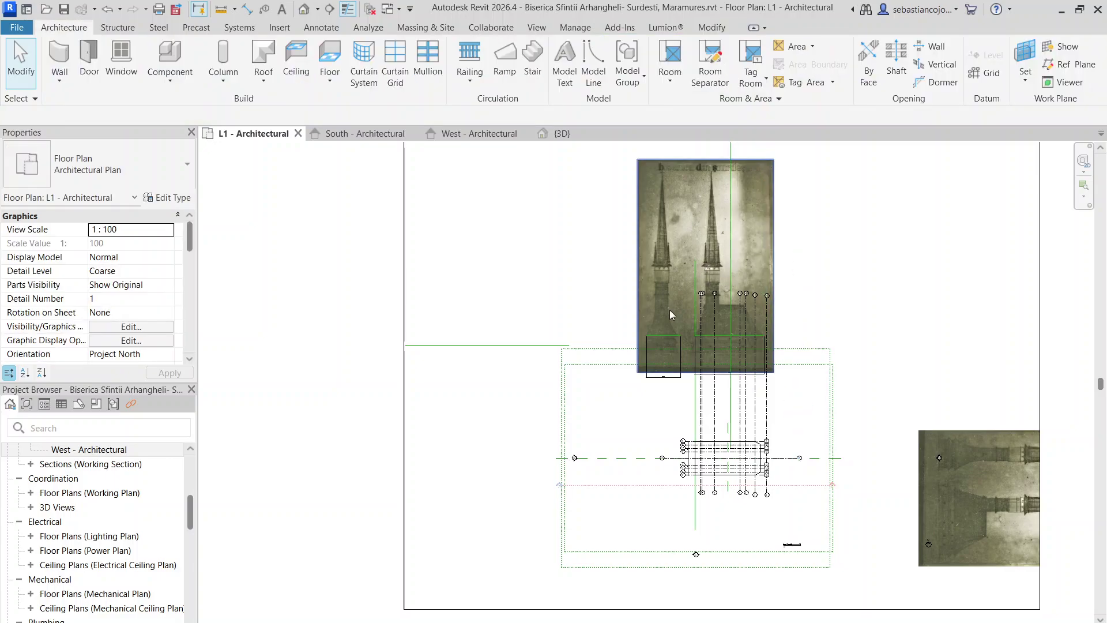
- Copy the 79 m vertical model line 21 m east onto gridline 8
left_click(695, 427)
left_click(229, 78)
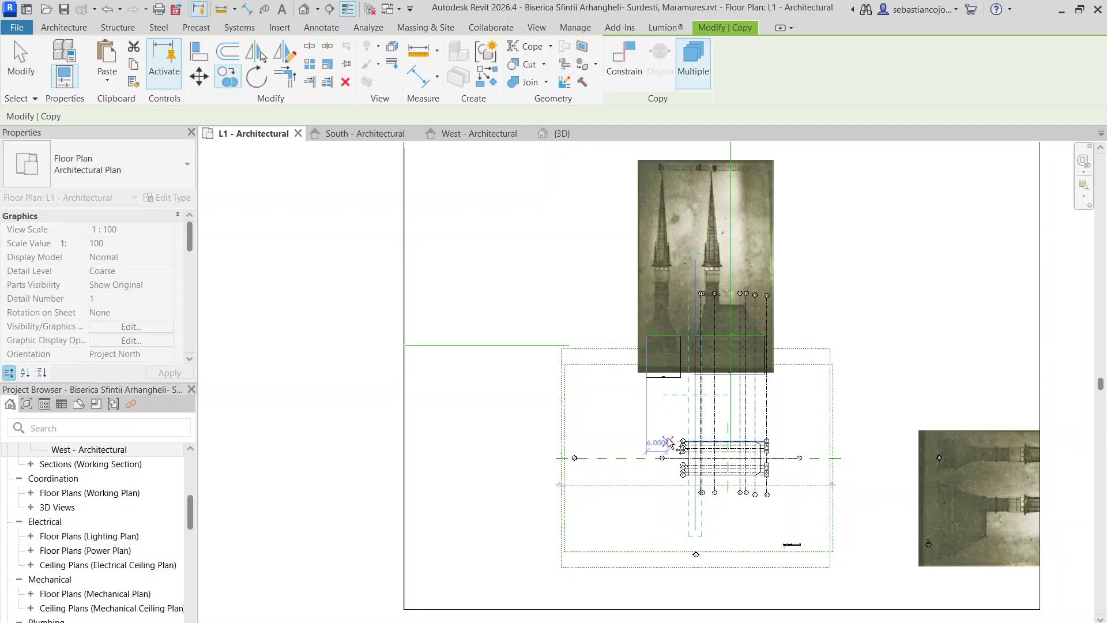
scroll(669, 442, "up", 3)
left_click(709, 424)
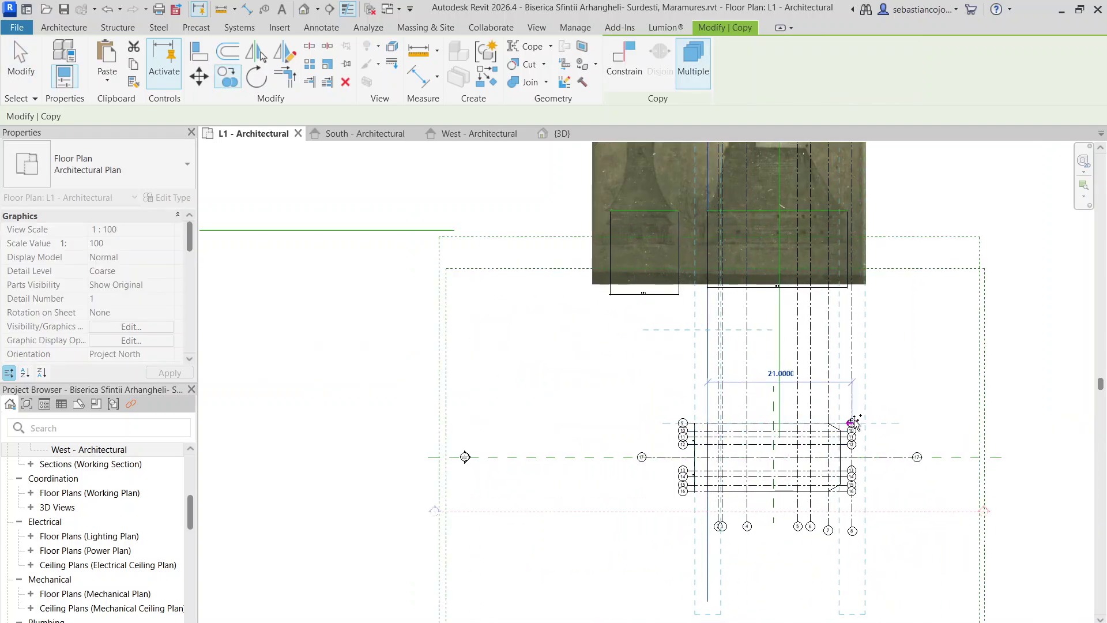
key("Escape")
scroll(852, 221, "up", 6)
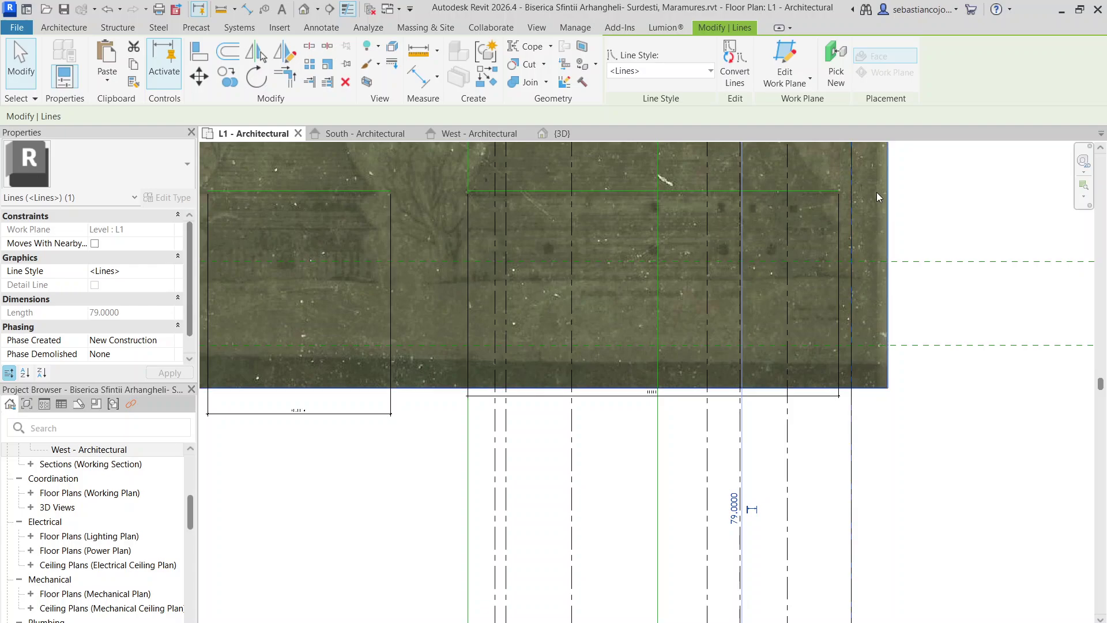
scroll(877, 192, "down", 5)
- Set the line style of the copied vertical line at gridline 8 to <Lines>
key("Escape")
scroll(867, 496, "up", 1)
left_click(866, 494)
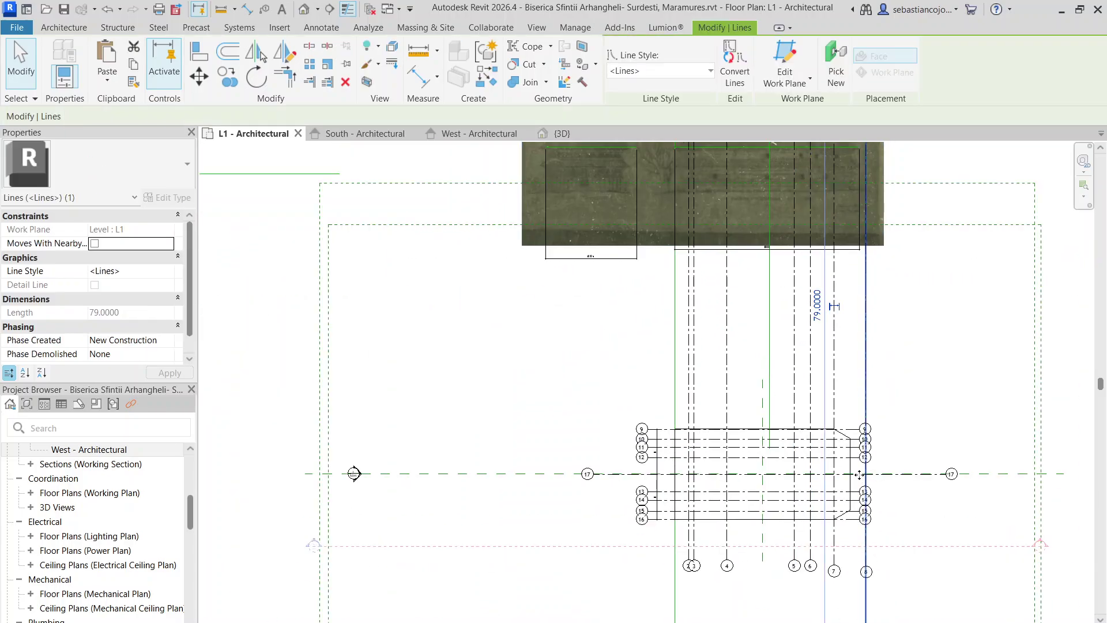
middle_click_drag(862, 330, 760, 535)
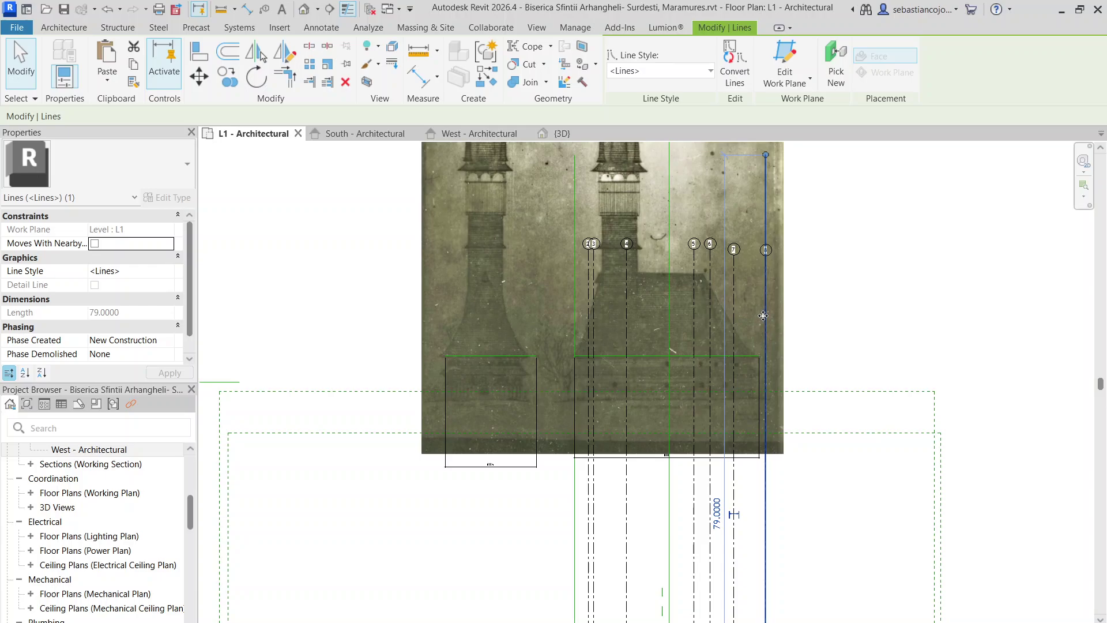
left_click(667, 70)
left_click(638, 169)
key("Escape")
- Delete gridline 8 at the east end of the church
scroll(772, 341, "up", 5)
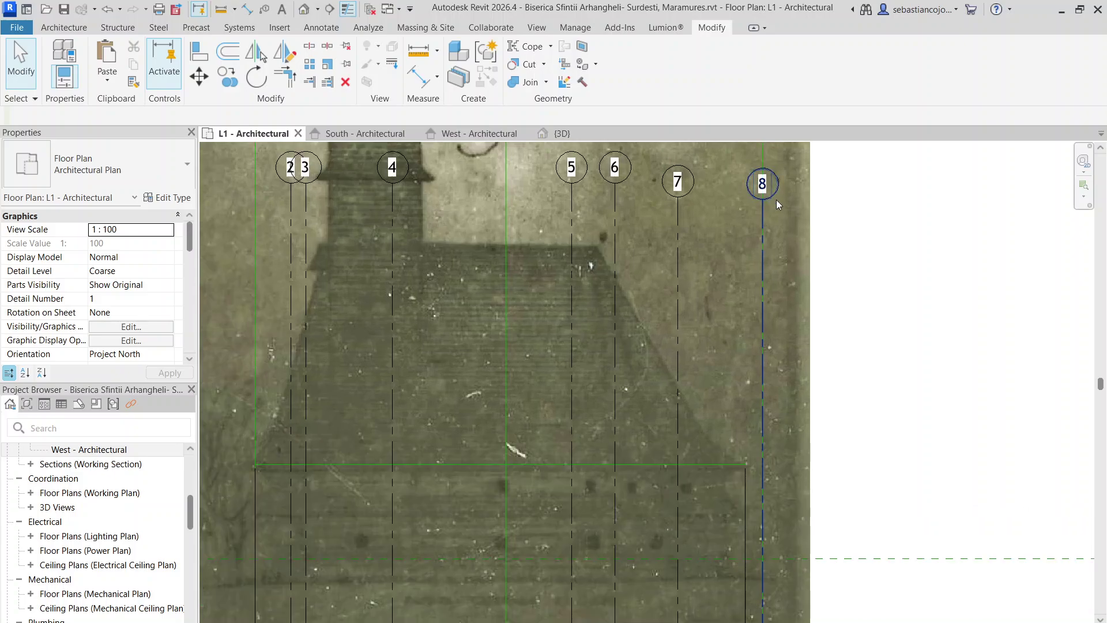
left_click(776, 201)
key("Delete")
scroll(710, 325, "down", 2)
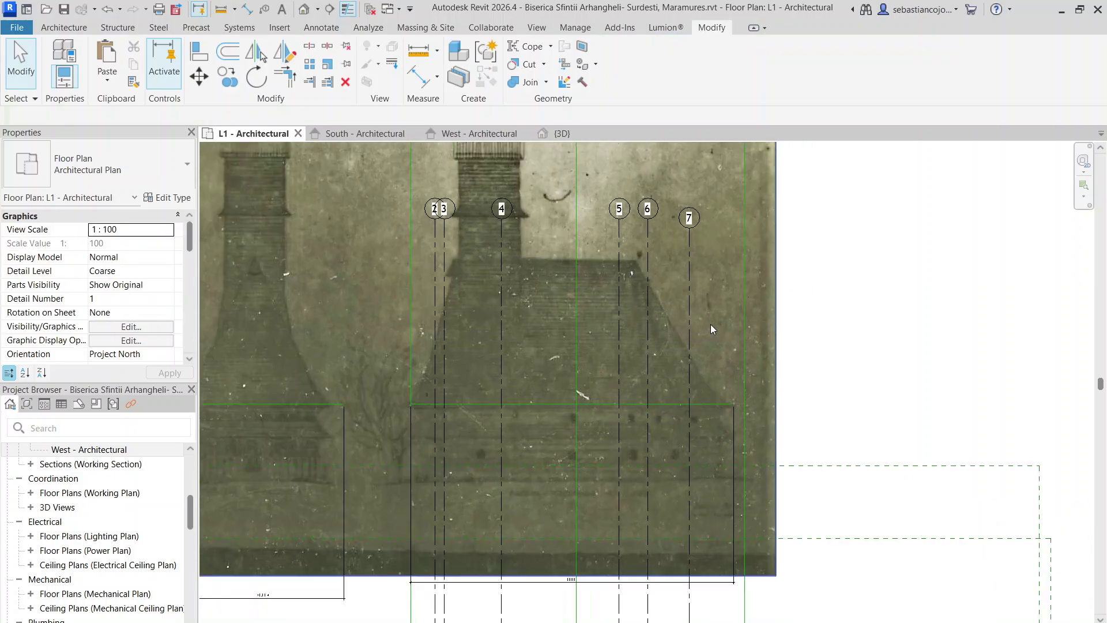
- Move the copied vertical line onto the east end of the eaves line
scroll(710, 328, "up", 3)
left_click(705, 346)
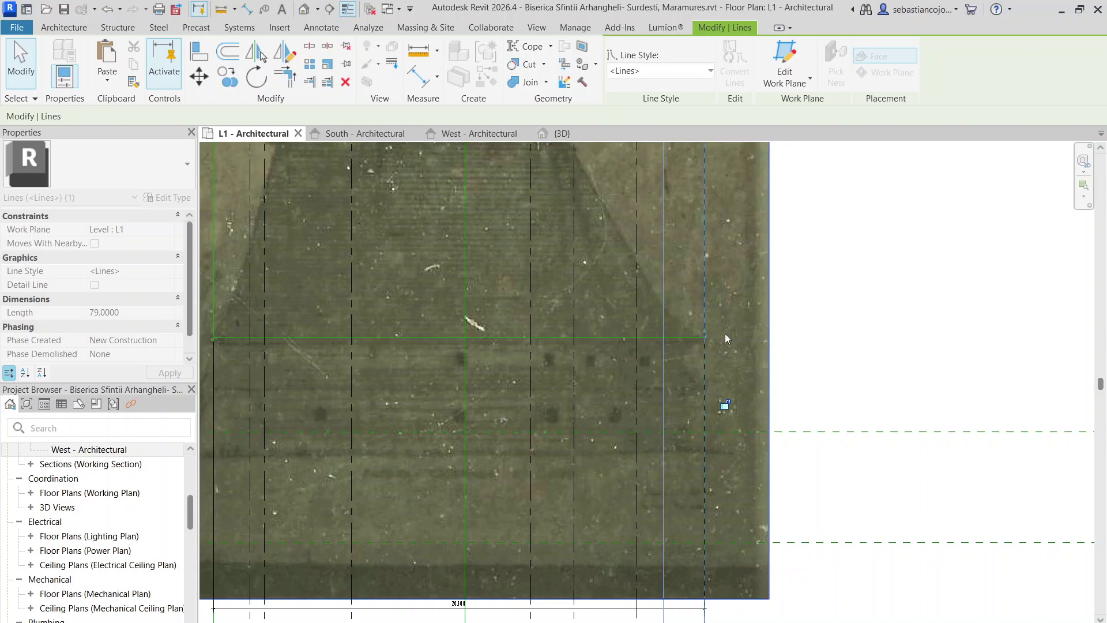
- Extend the east face of the generic model on the floor plan to the copied vertical reference line
scroll(744, 323, "down", 3)
key("Escape")
scroll(742, 271, "up", 3)
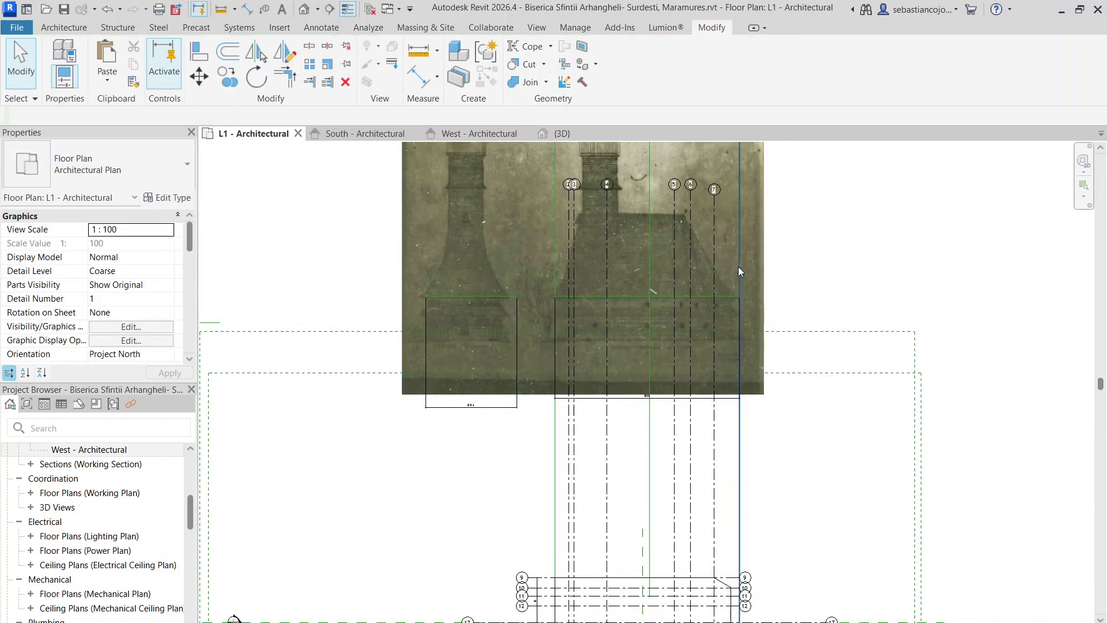
left_click(740, 271)
scroll(740, 271, "down", 3)
scroll(760, 340, "up", 5)
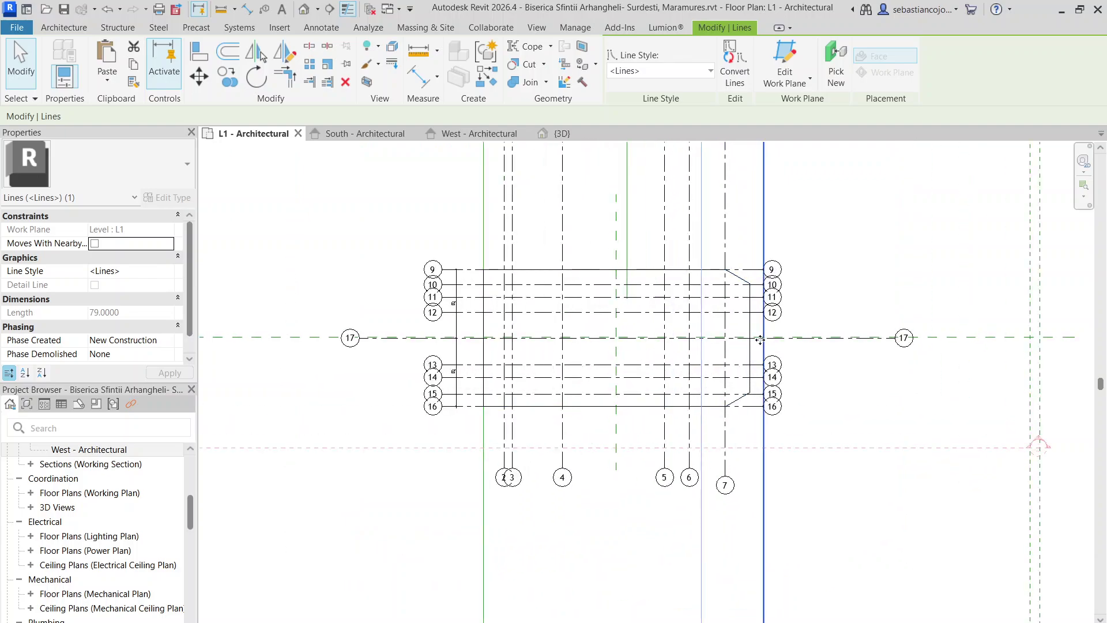
left_click(765, 339)
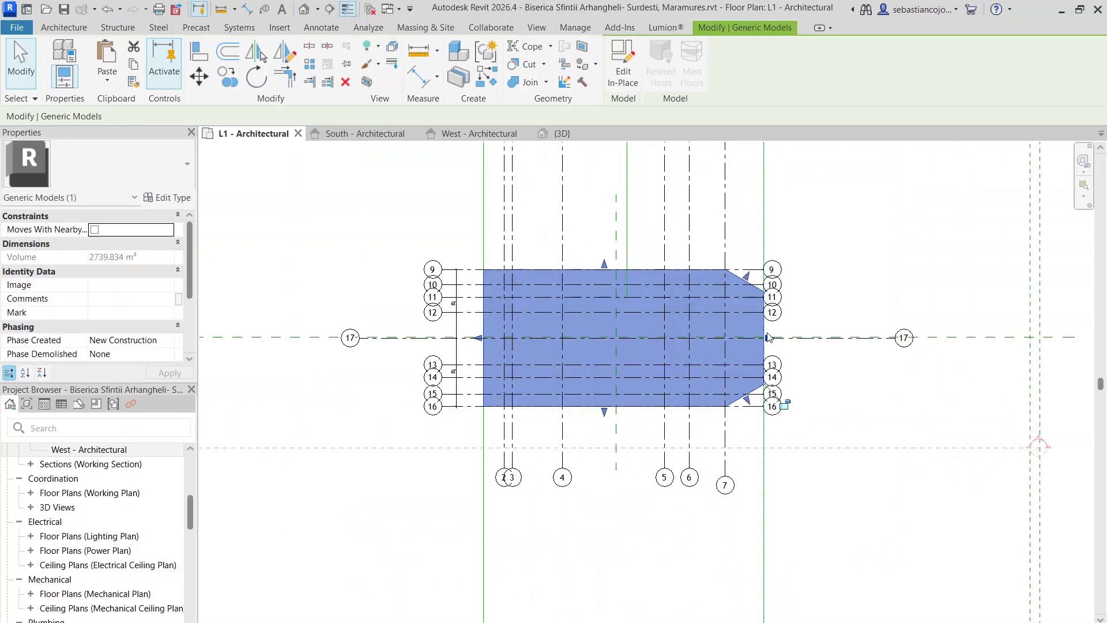
- Examine how the extended model and its vertical reference lines match the church elevation image on L1
scroll(767, 337, "down", 3)
key("Escape")
middle_click_drag(684, 277, 660, 336)
scroll(664, 338, "up", 4)
scroll(643, 354, "down", 5)
scroll(743, 199, "up", 5)
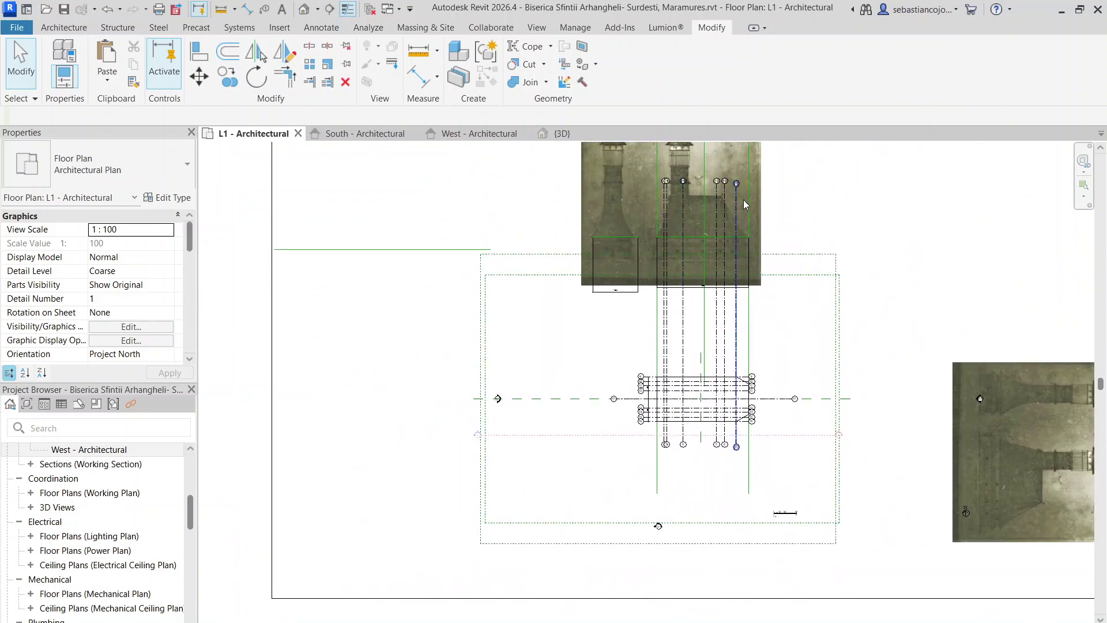
scroll(767, 266, "down", 2)
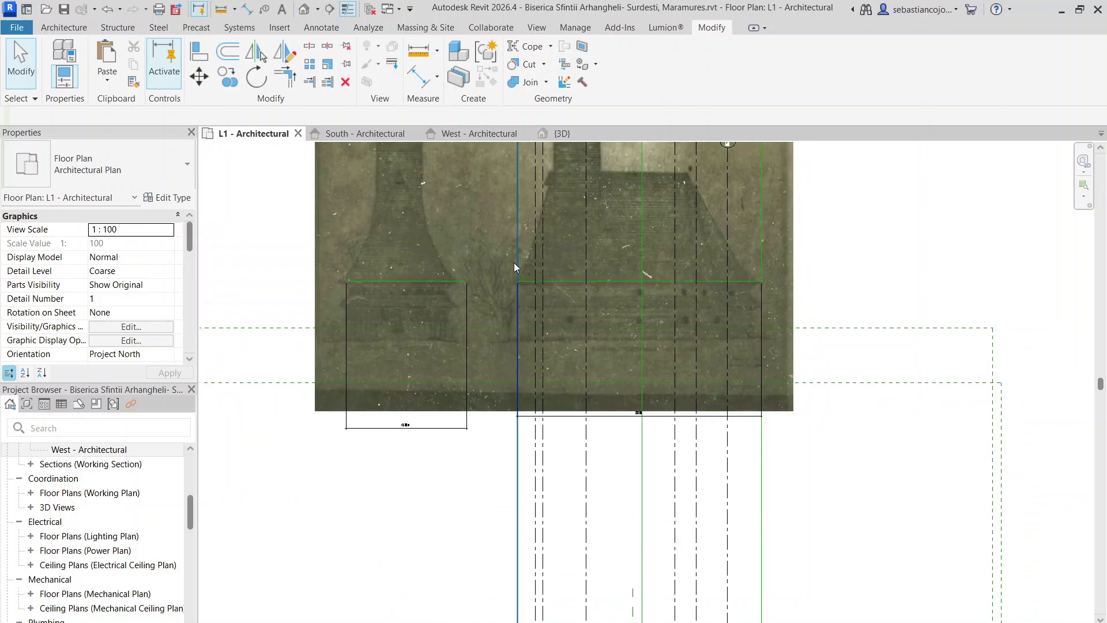
scroll(506, 306, "up", 1)
scroll(497, 298, "down", 2)
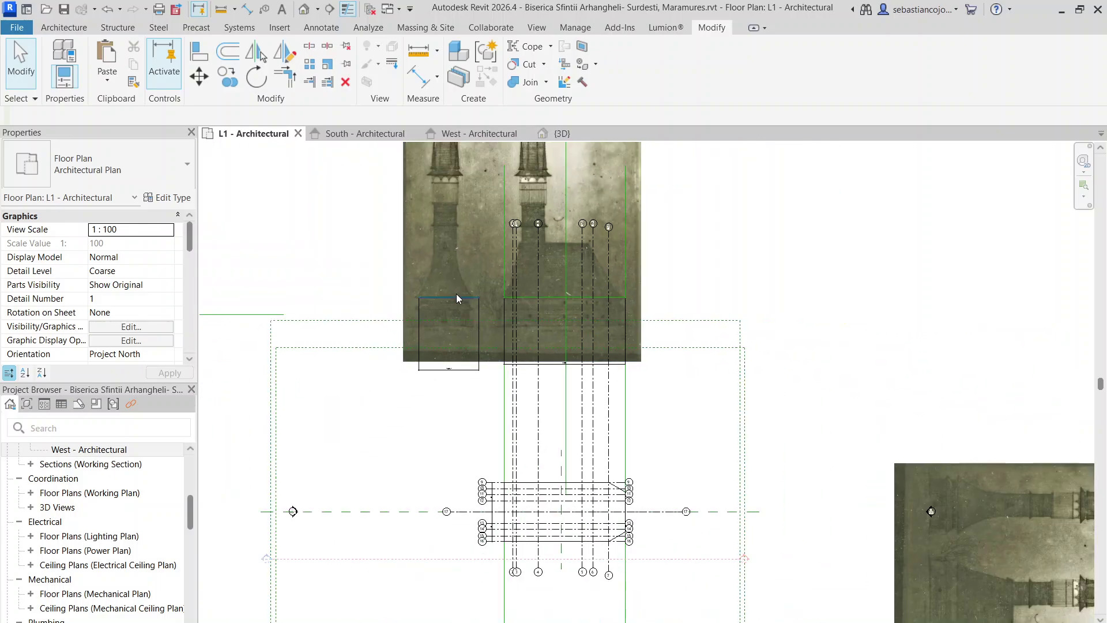
scroll(663, 291, "up", 2)
- Copy the church's raster image on L1 and open the South - Architectural elevation
left_click(667, 291)
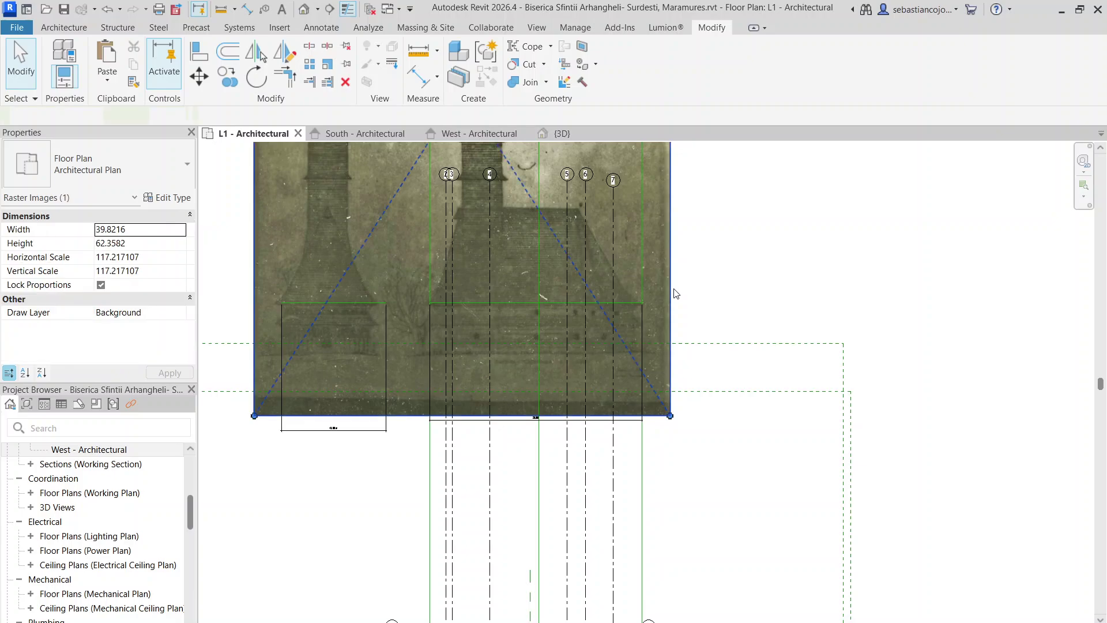
scroll(665, 275, "down", 4)
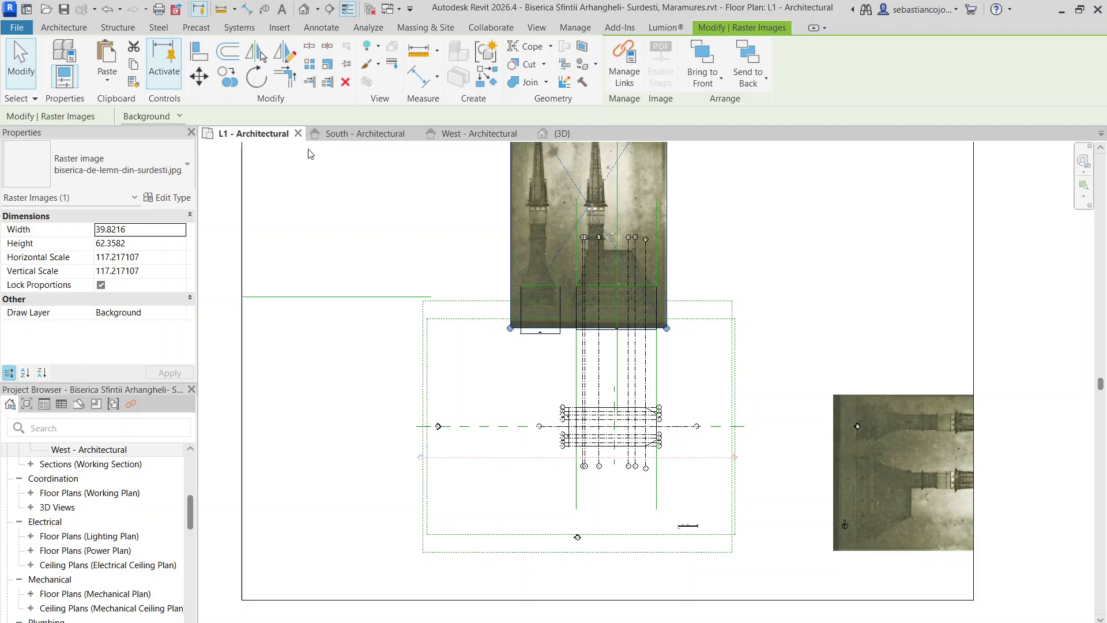
left_click(363, 134)
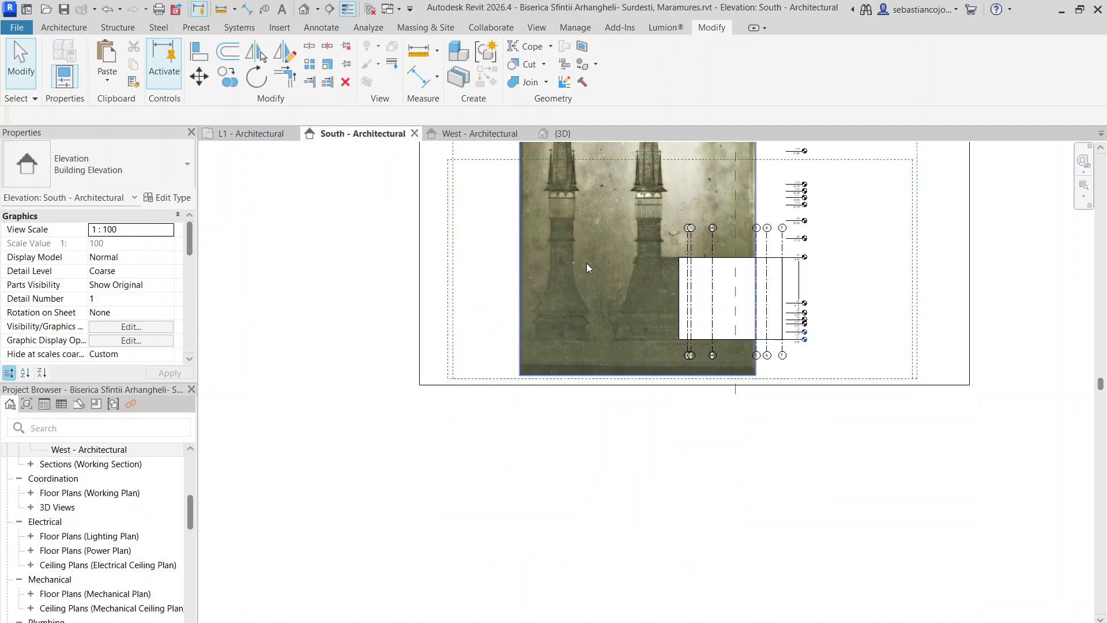
- Try to paste the copied church image over the existing image in the South elevation
middle_click_drag(628, 470, 567, 565)
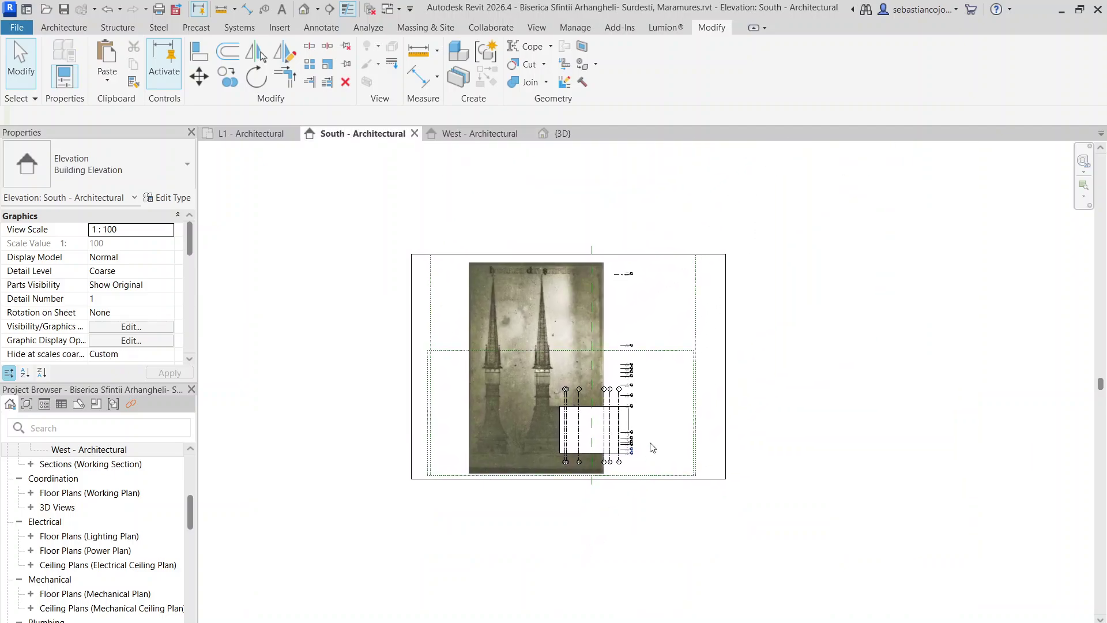
left_click_drag(652, 447, 650, 444)
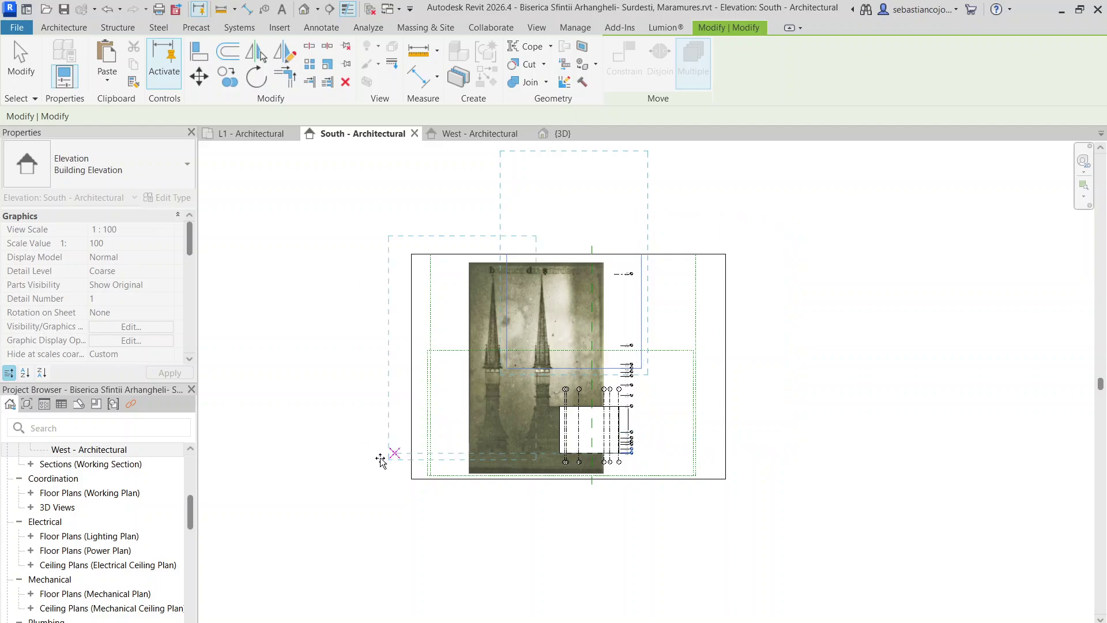
left_click(453, 448)
scroll(578, 332, "up", 2)
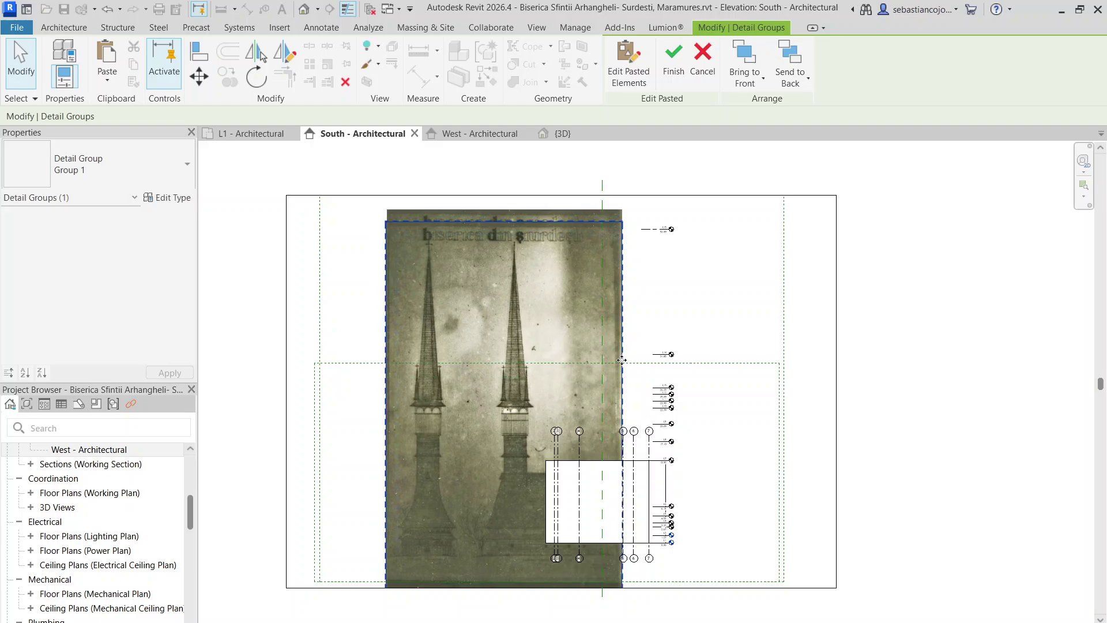
left_click_drag(621, 353, 356, 294)
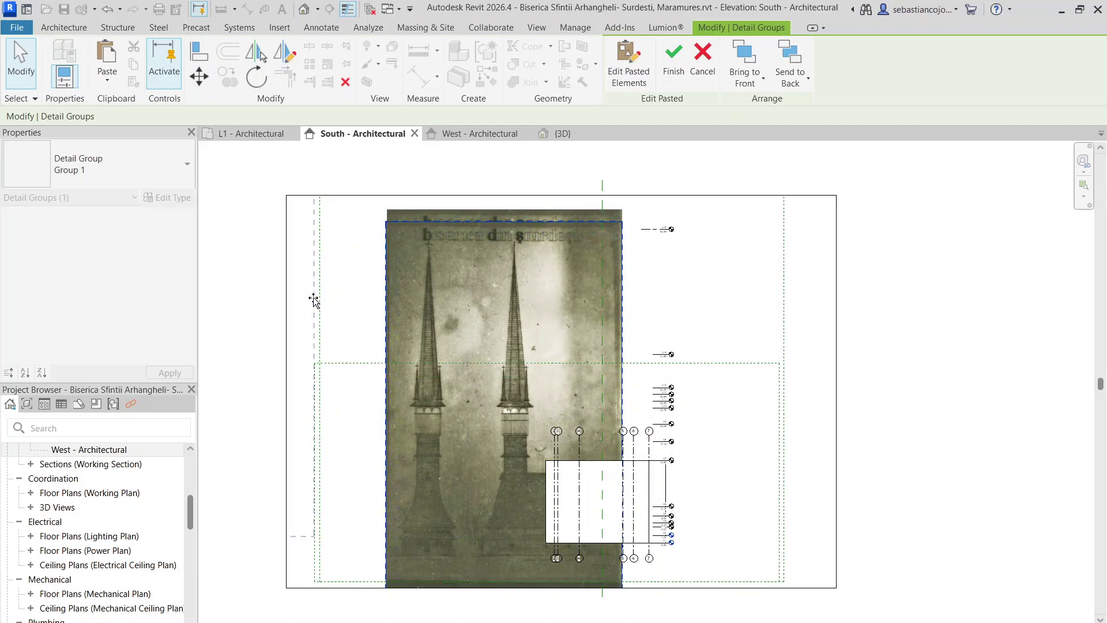
scroll(570, 476, "up", 1)
scroll(562, 330, "down", 3)
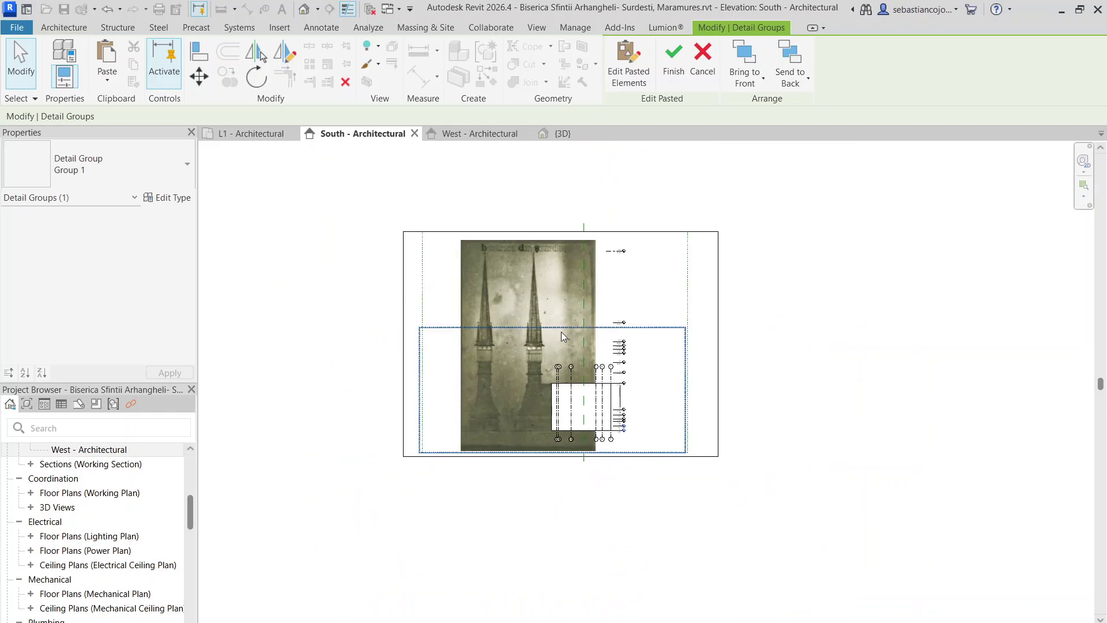
key("Escape")
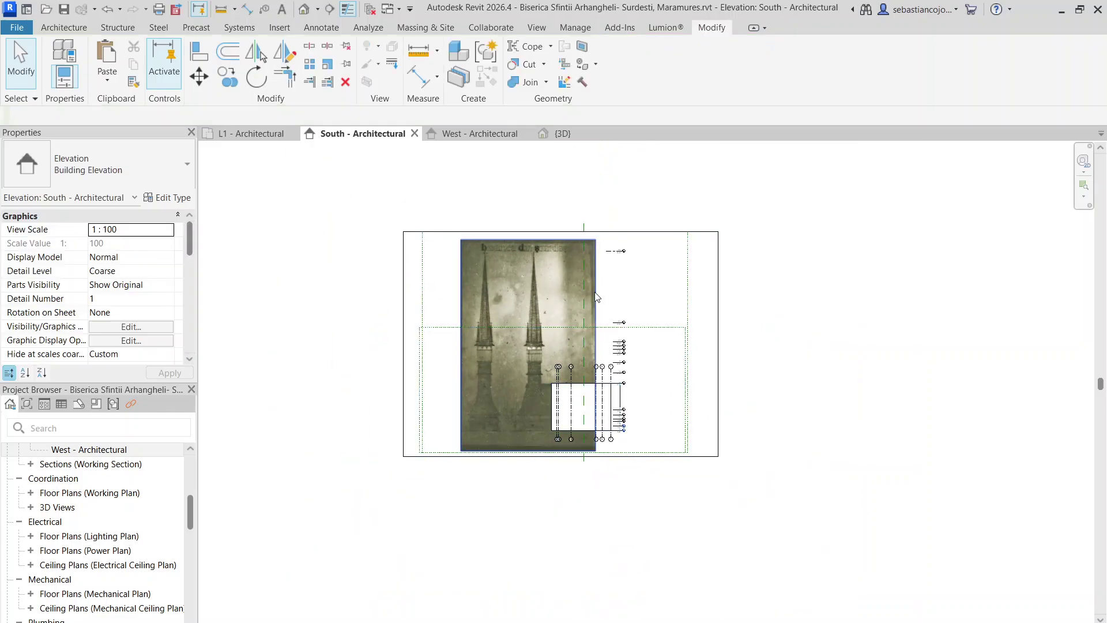
- Move the South elevation's raster image east and slightly up so the church drawing lies behind the generic model
scroll(496, 398, "up", 4)
left_click_drag(407, 353, 500, 337)
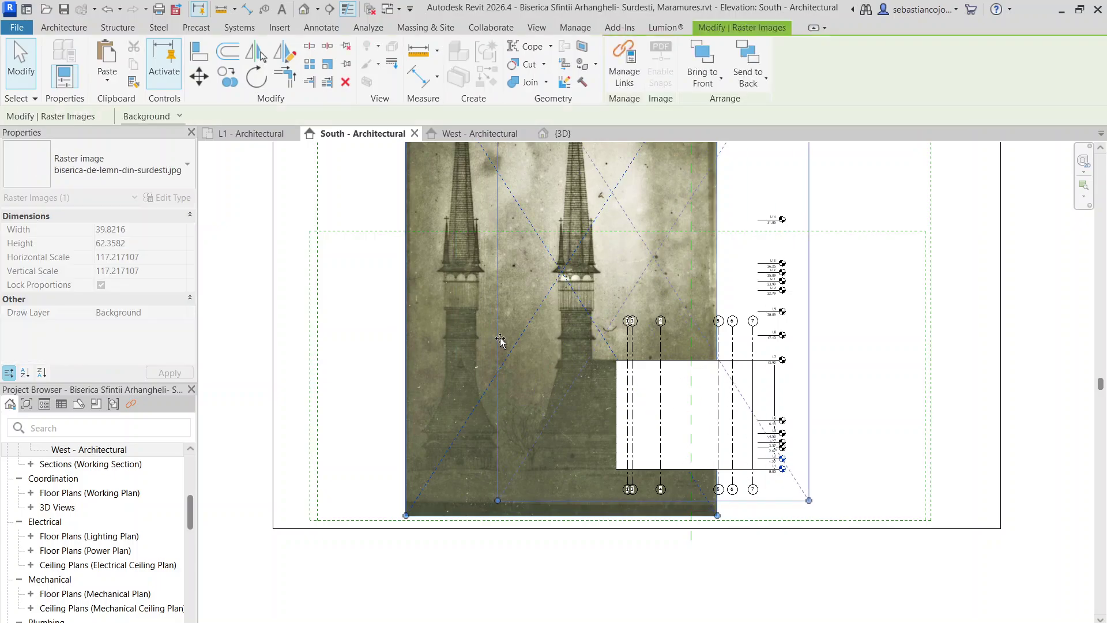
scroll(629, 312, "up", 3)
middle_click_drag(464, 395, 507, 274)
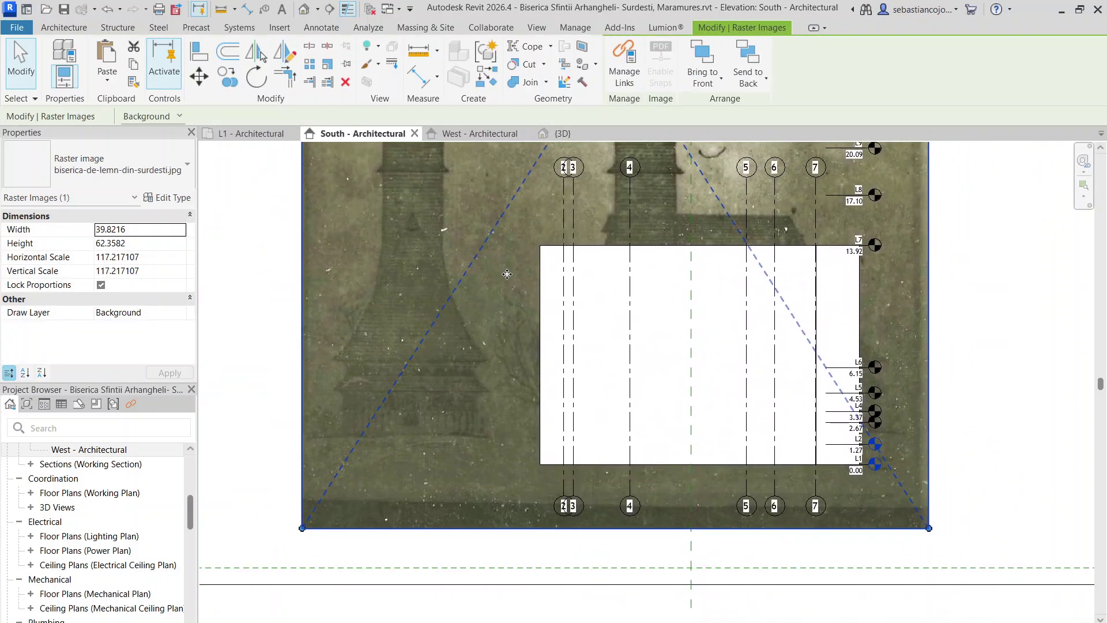
key("Escape")
left_click(541, 409)
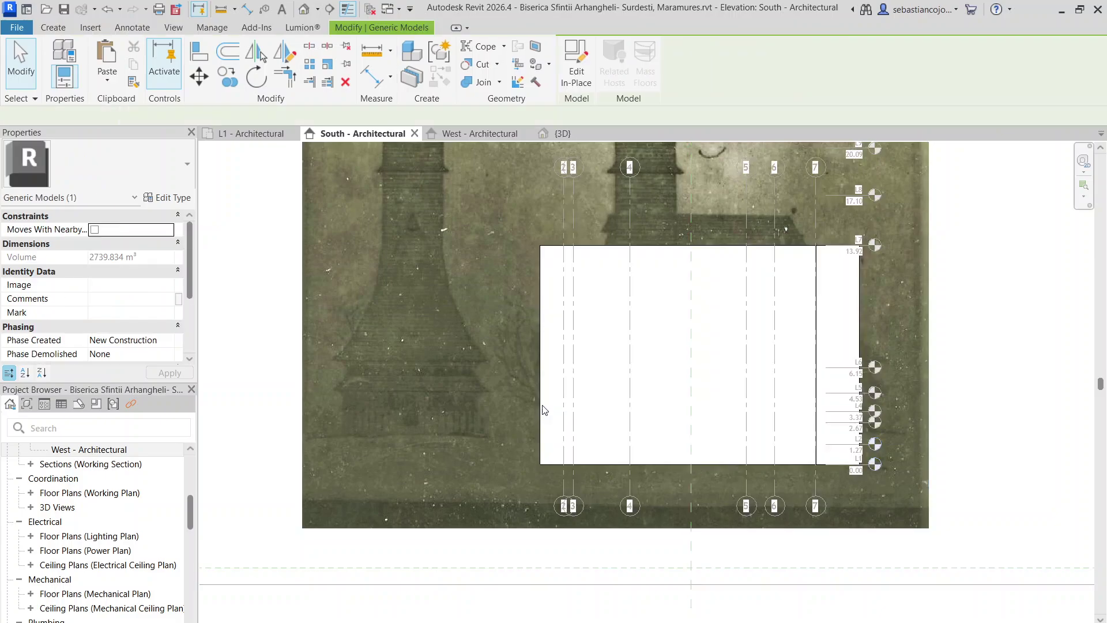
right_click(542, 413)
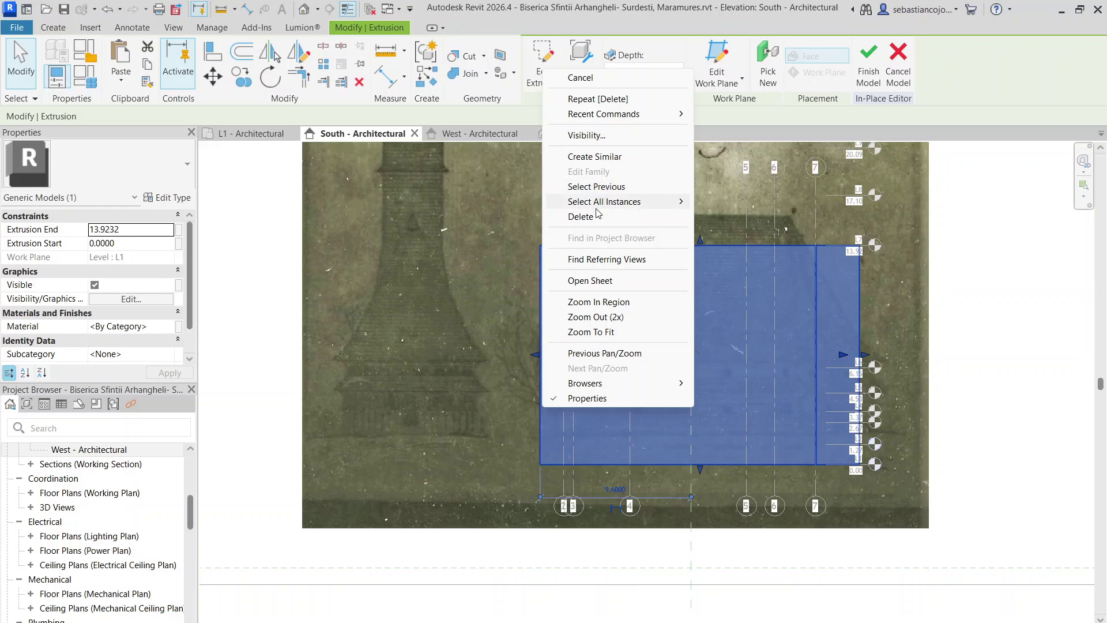
left_click(587, 136)
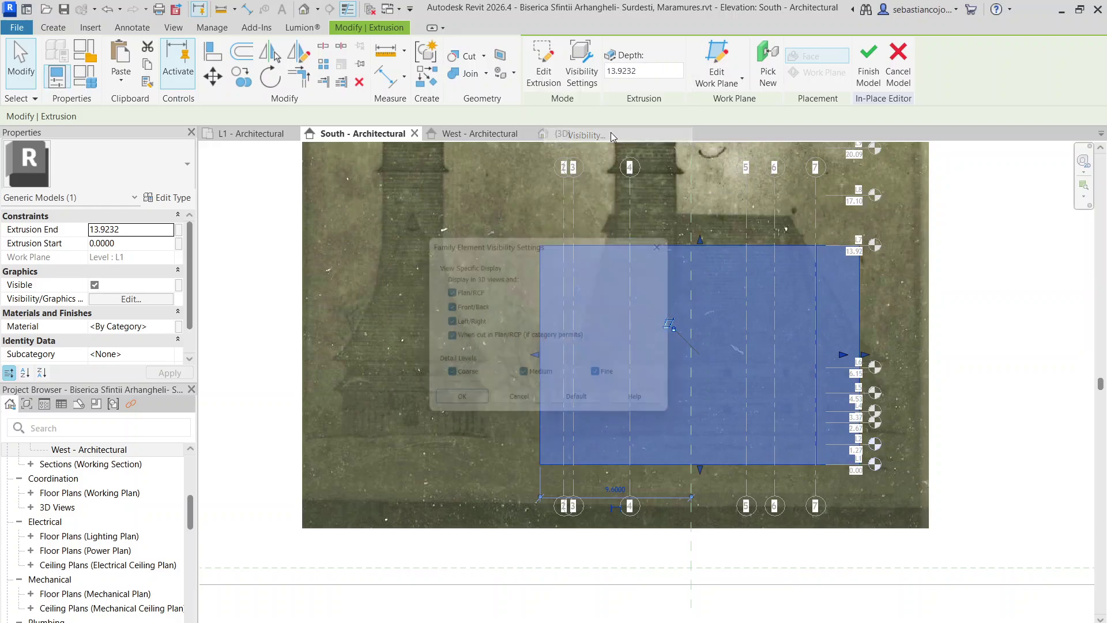
key("Escape")
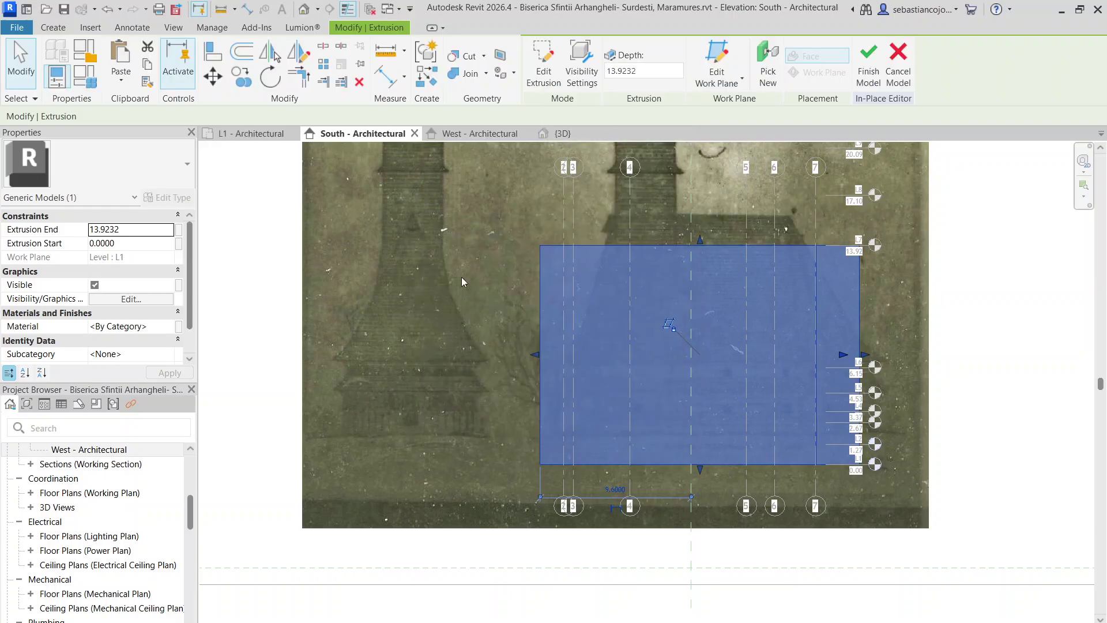
right_click(544, 308)
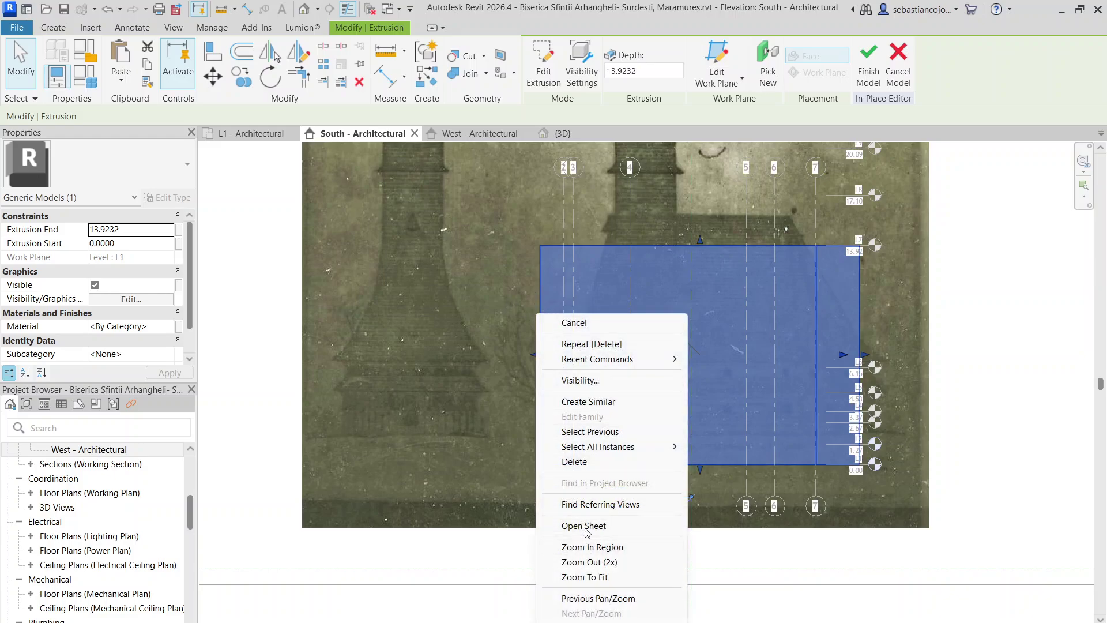
left_click(562, 291)
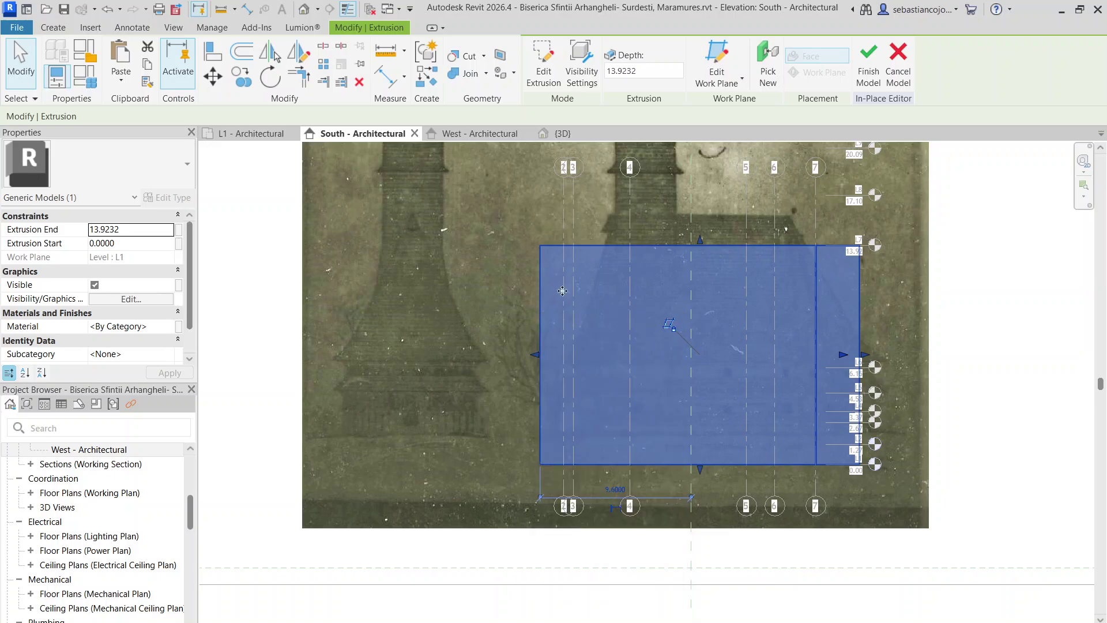
key("Escape")
scroll(483, 354, "down", 5)
left_click(538, 58)
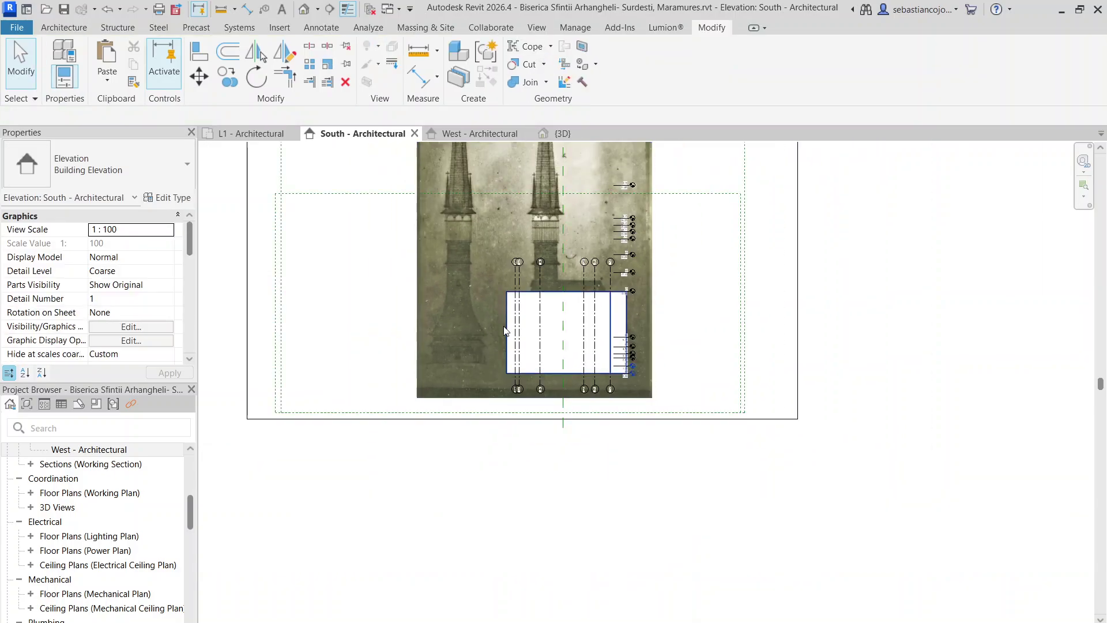
- Override the generic model's element graphics in the South elevation with partial surface transparency
left_click(504, 330)
right_click(505, 331)
mouse_move(535, 385)
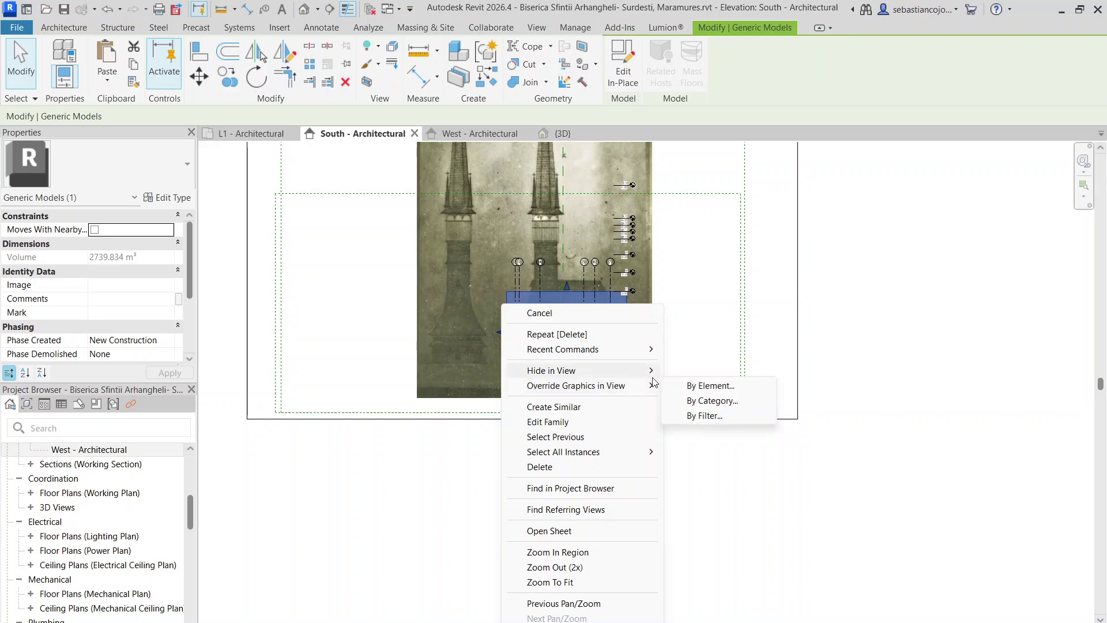
left_click(715, 385)
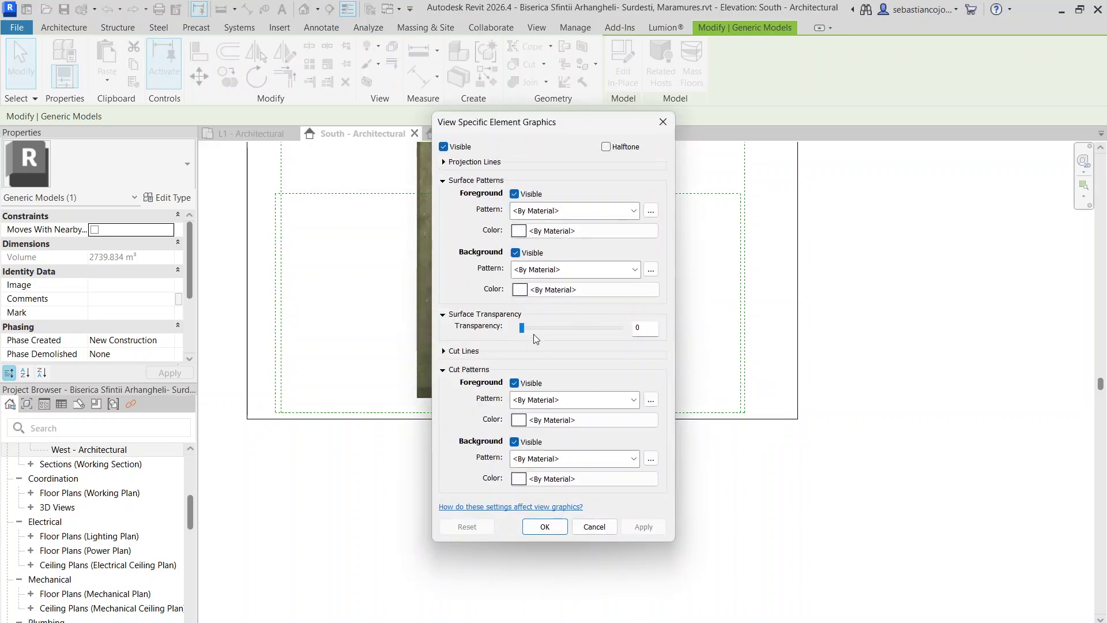
left_click_drag(524, 331, 574, 341)
left_click(544, 526)
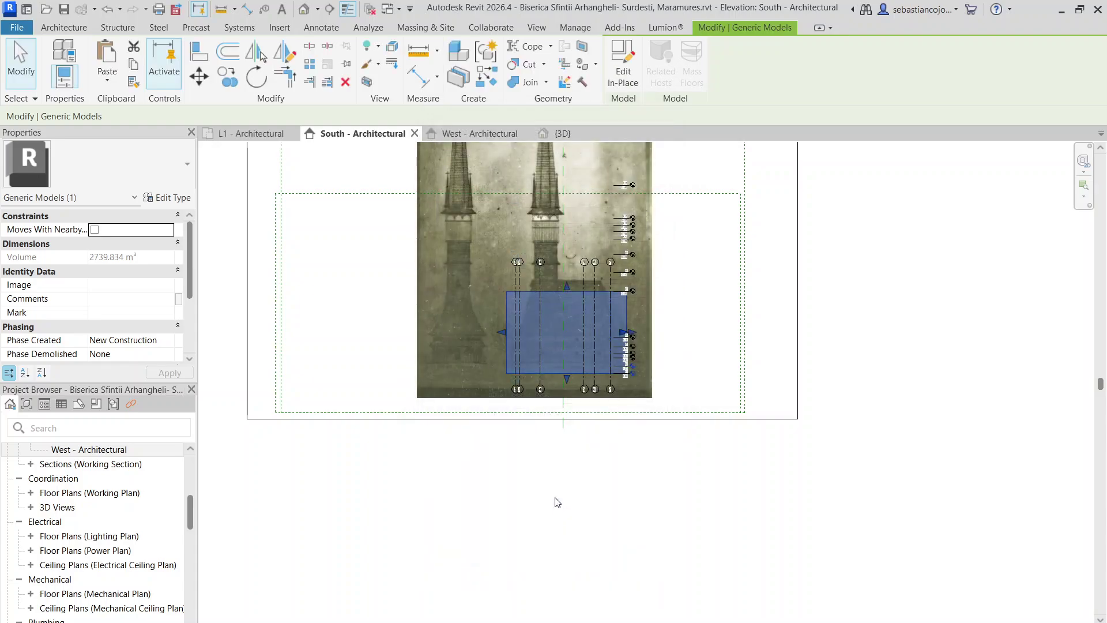
key("Escape")
- Examine the transparent model against the church image and gridlines 2 to 7 in the South elevation, and return to the L1 floor plan
scroll(500, 336, "up", 5)
scroll(546, 298, "up", 5)
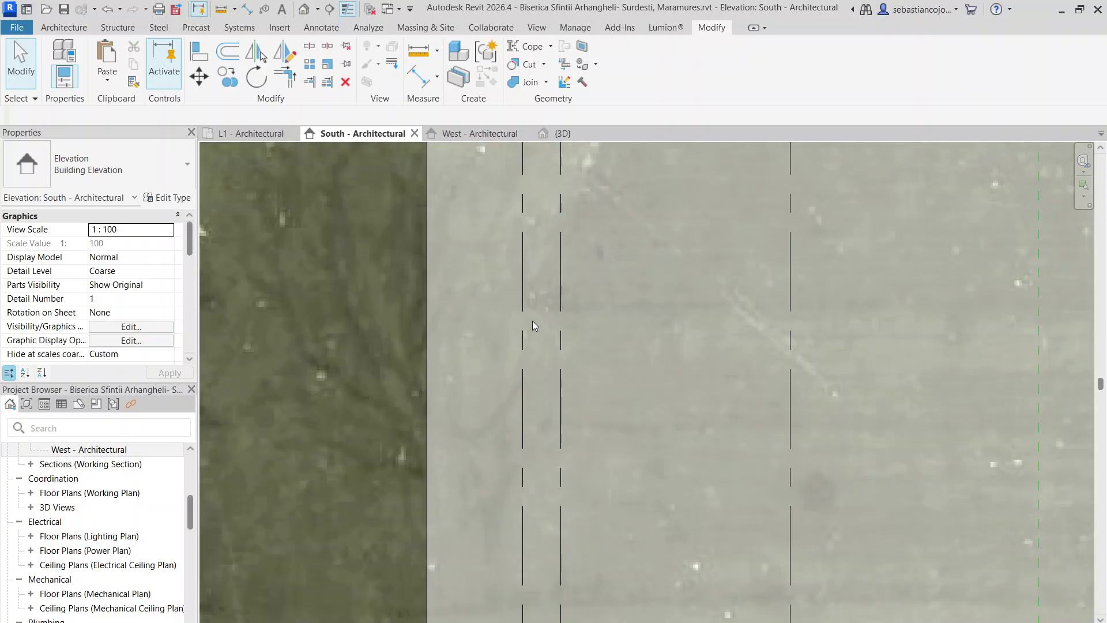
scroll(532, 318, "down", 13)
scroll(535, 363, "up", 9)
scroll(505, 369, "down", 8)
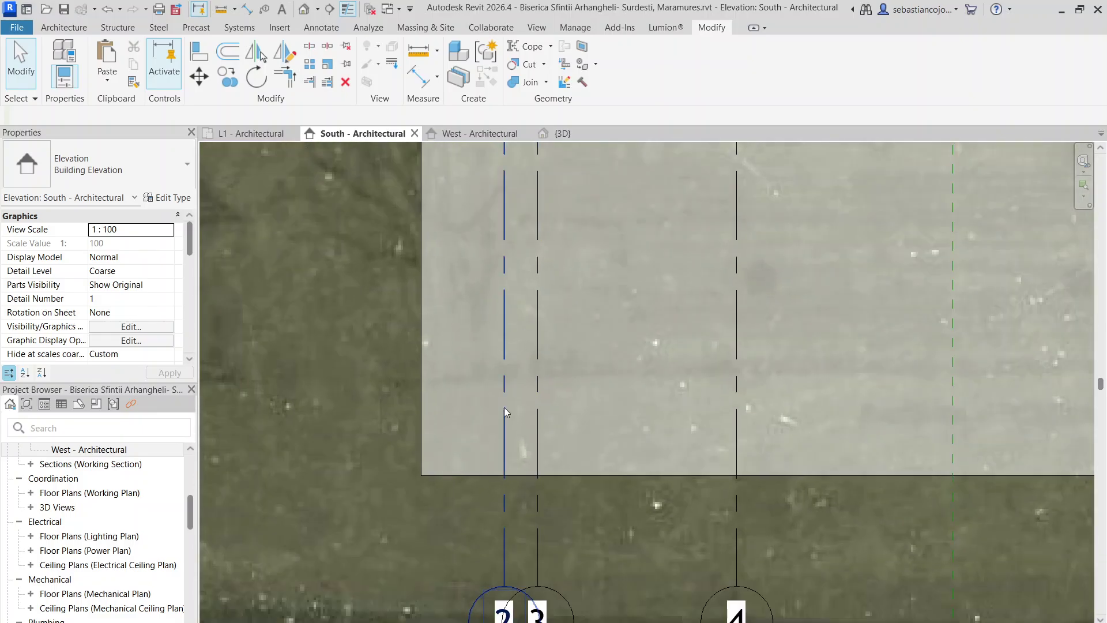
scroll(506, 359, "up", 2)
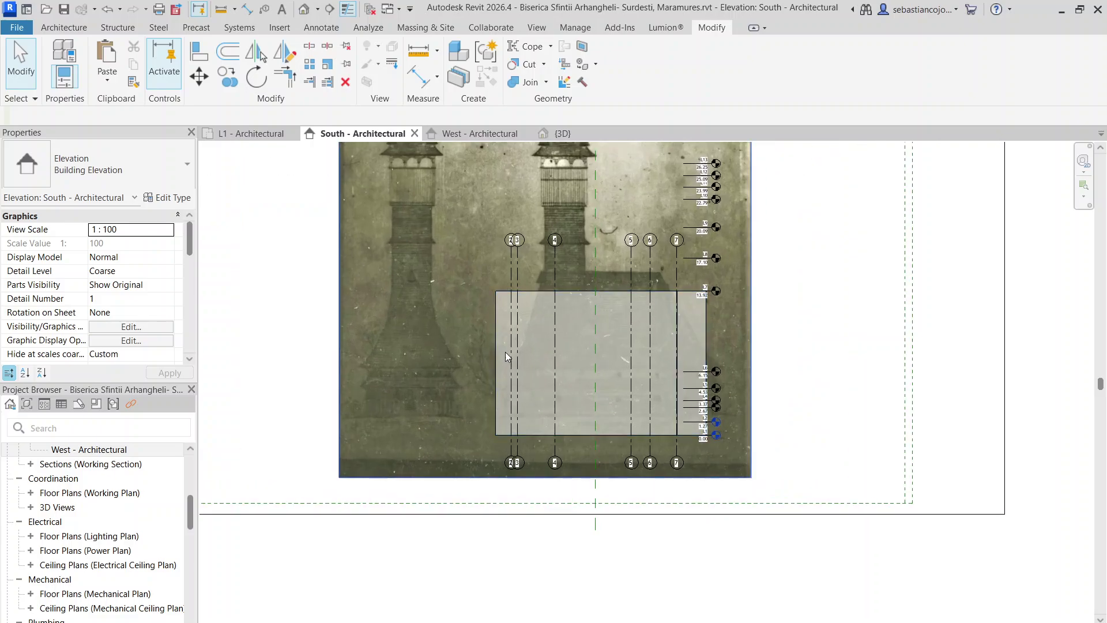
scroll(489, 403, "down", 3)
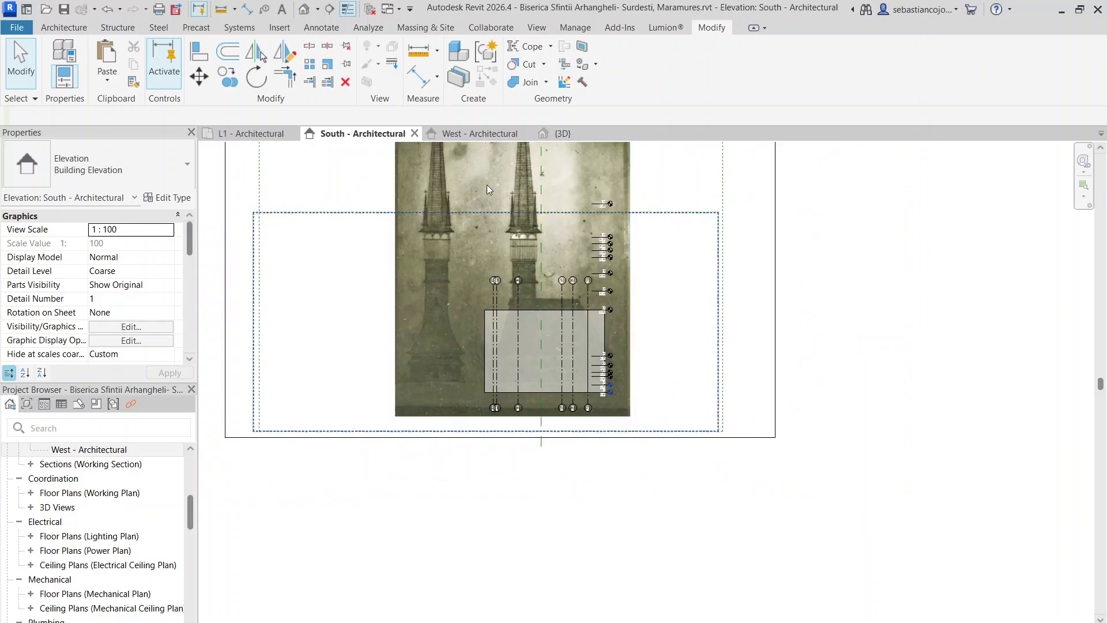
scroll(496, 357, "up", 5)
scroll(496, 352, "up", 2)
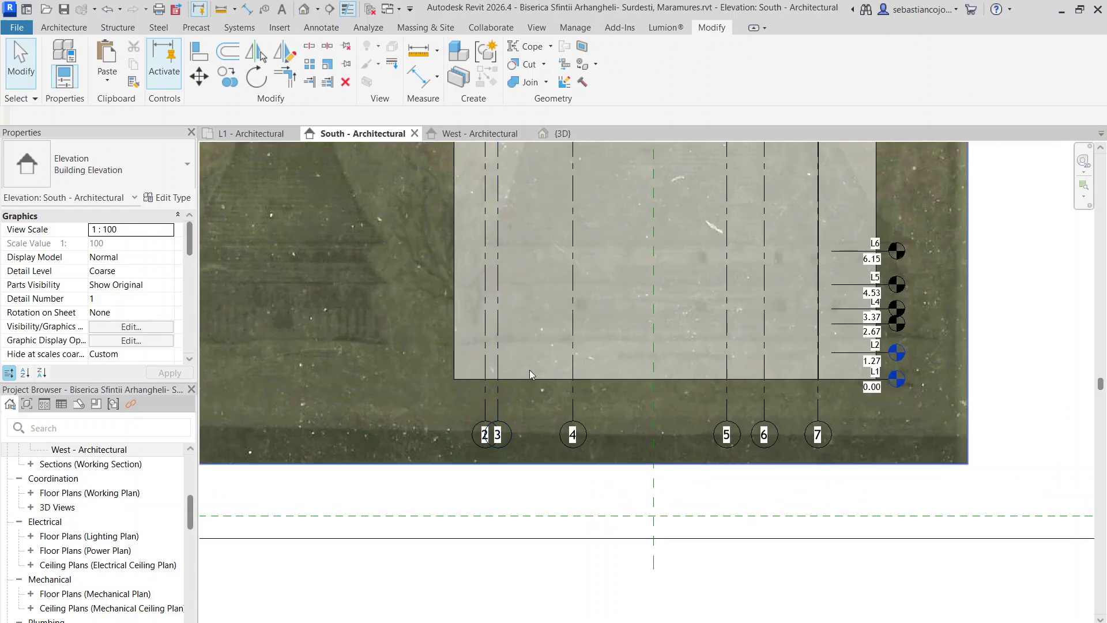
left_click(526, 378)
key("Escape")
left_click(461, 316)
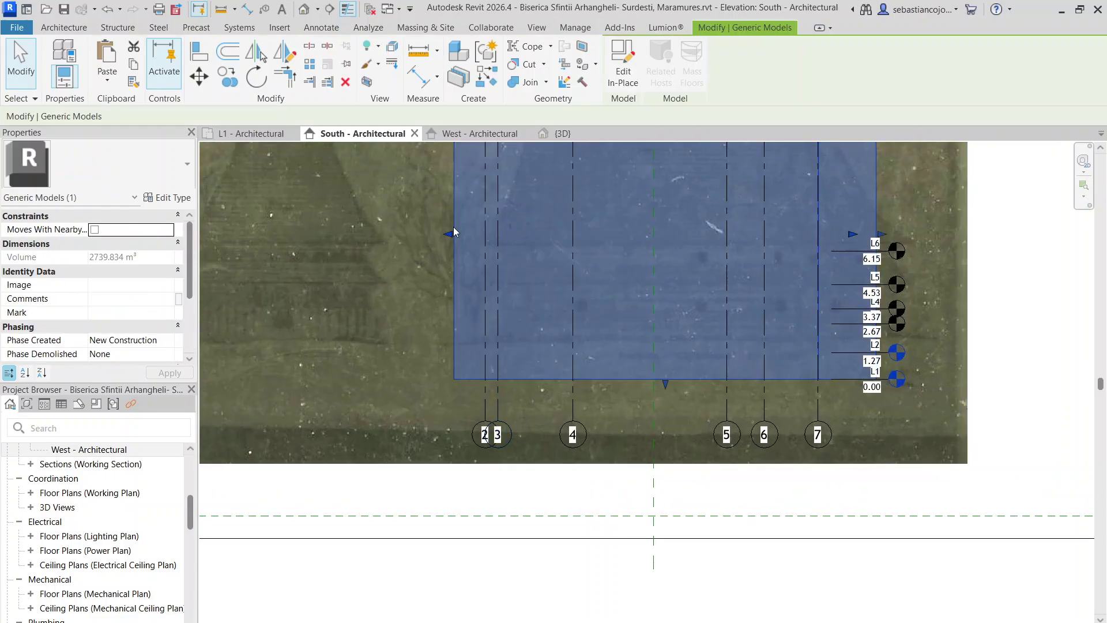
key("Escape")
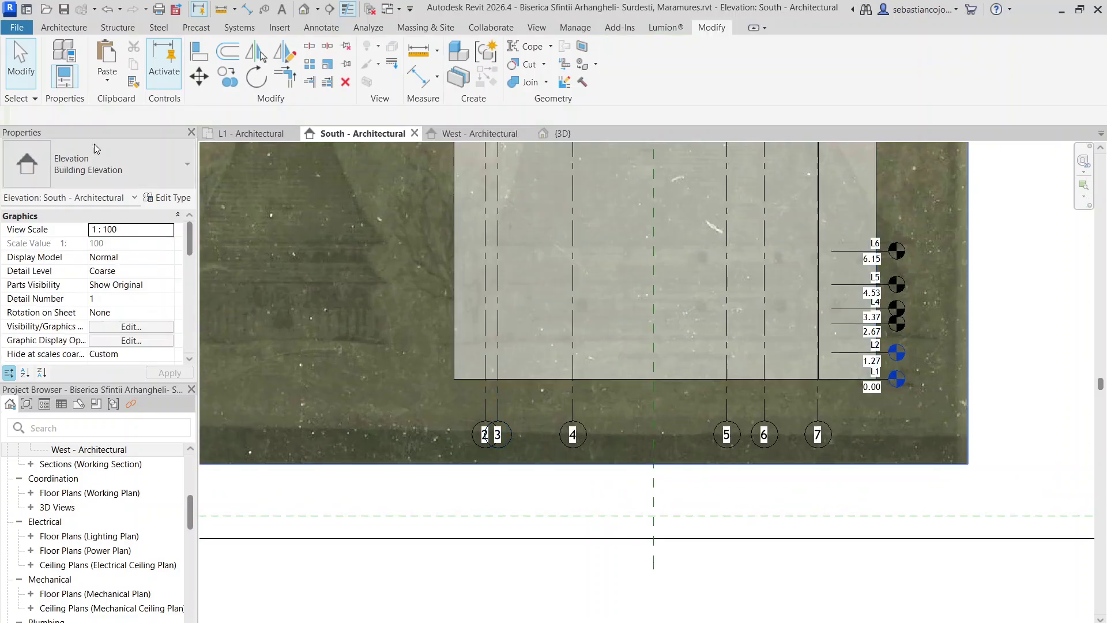
left_click(238, 139)
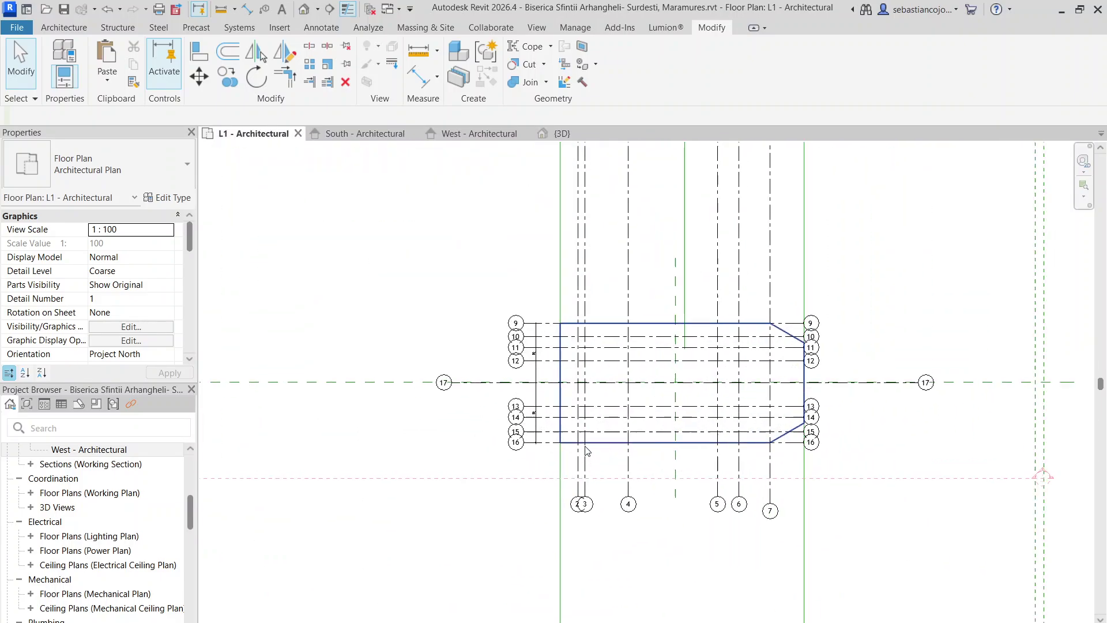
- Copy gridline 2 west by 1.5 onto the reference line at the model's west edge on the L1 floor plan
scroll(578, 384, "up", 3)
left_click(578, 362)
left_click(227, 76)
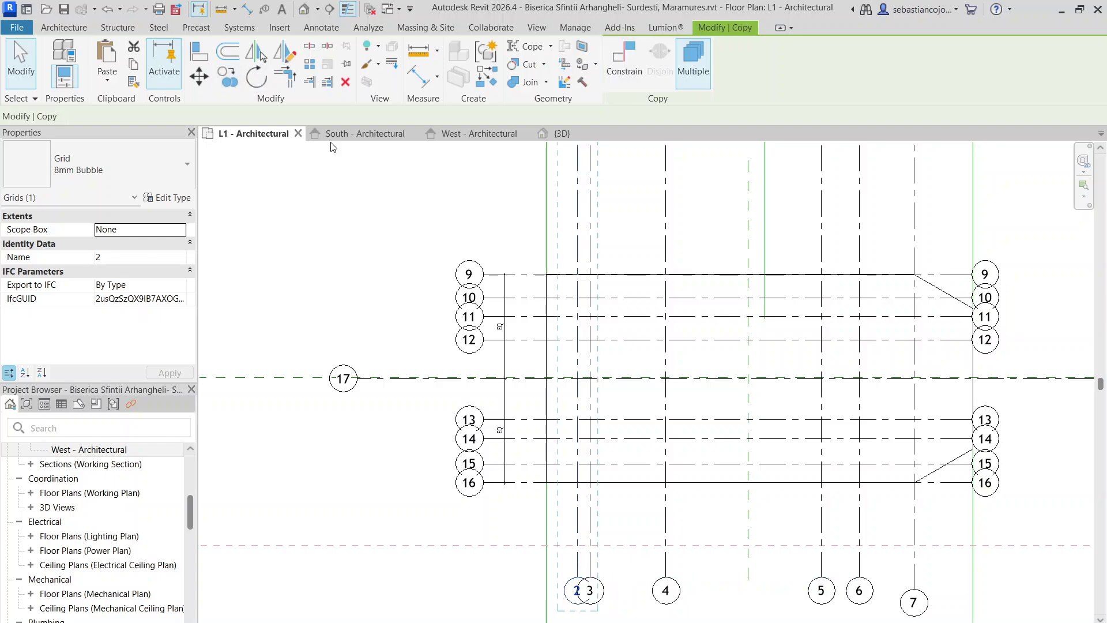
left_click(578, 364)
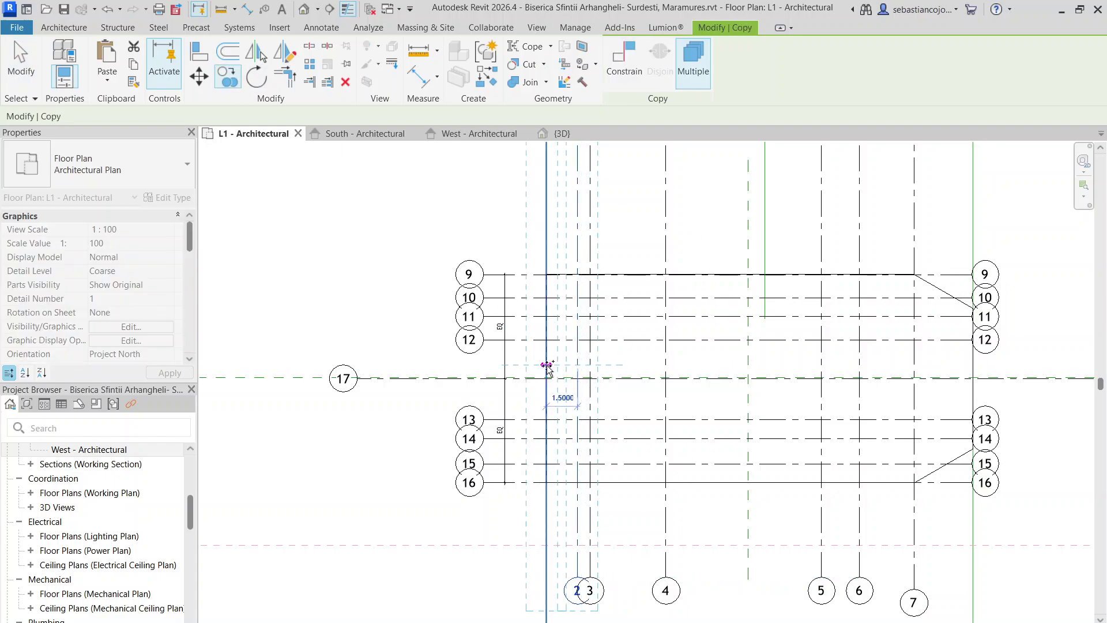
left_click(548, 365)
scroll(549, 367, "down", 5)
key("Escape")
key("Escape")
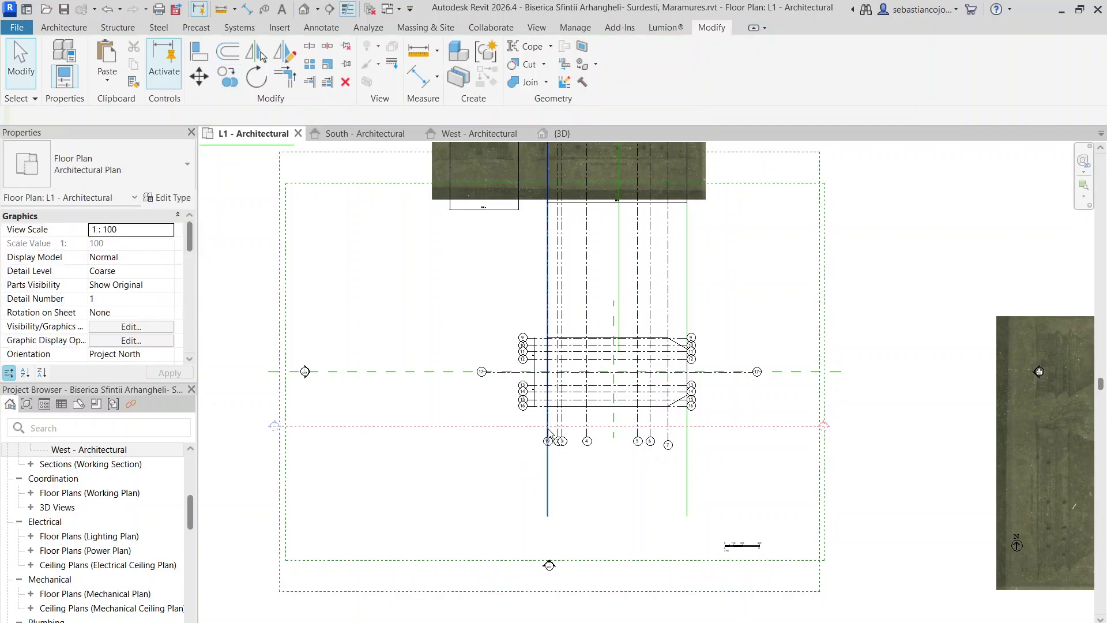
scroll(556, 411, "up", 4)
scroll(555, 410, "down", 3)
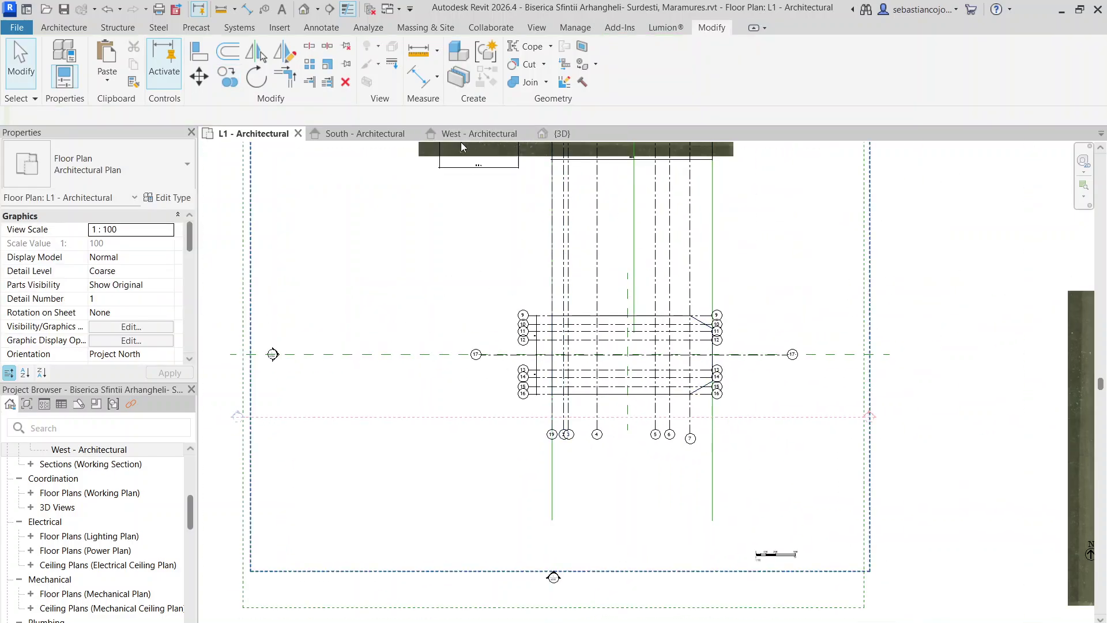
- Move the South elevation's raster image west so the church drawing lines up with the generic model and gridline 19
left_click(359, 133)
middle_click_drag(483, 330, 524, 471)
left_click(501, 236)
scroll(501, 236, "down", 4)
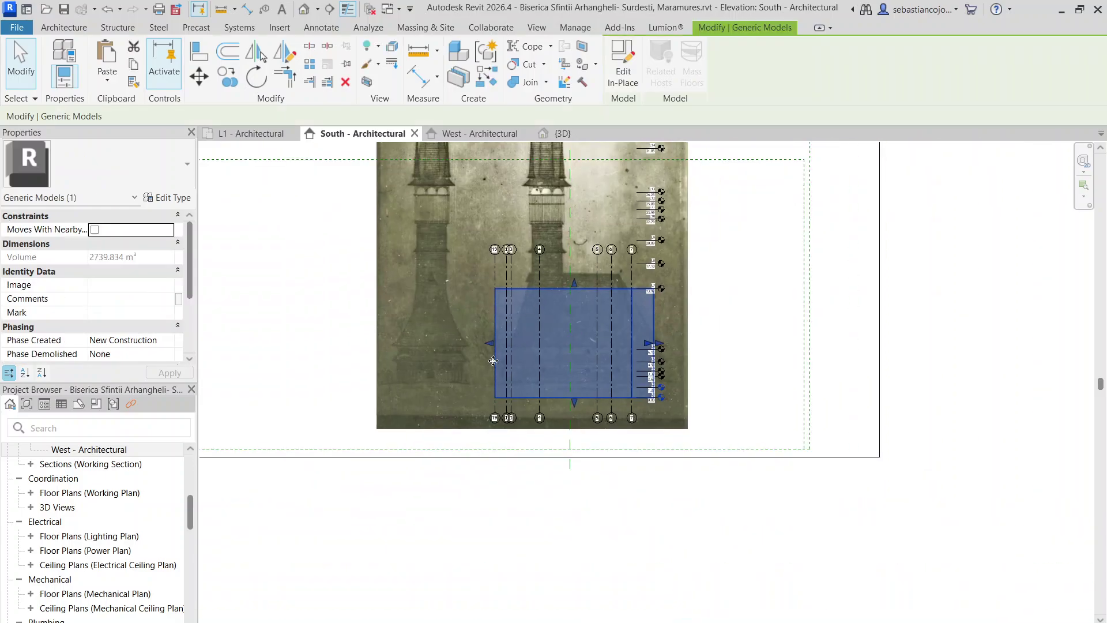
scroll(521, 258, "up", 2)
key("Escape")
scroll(488, 410, "up", 4)
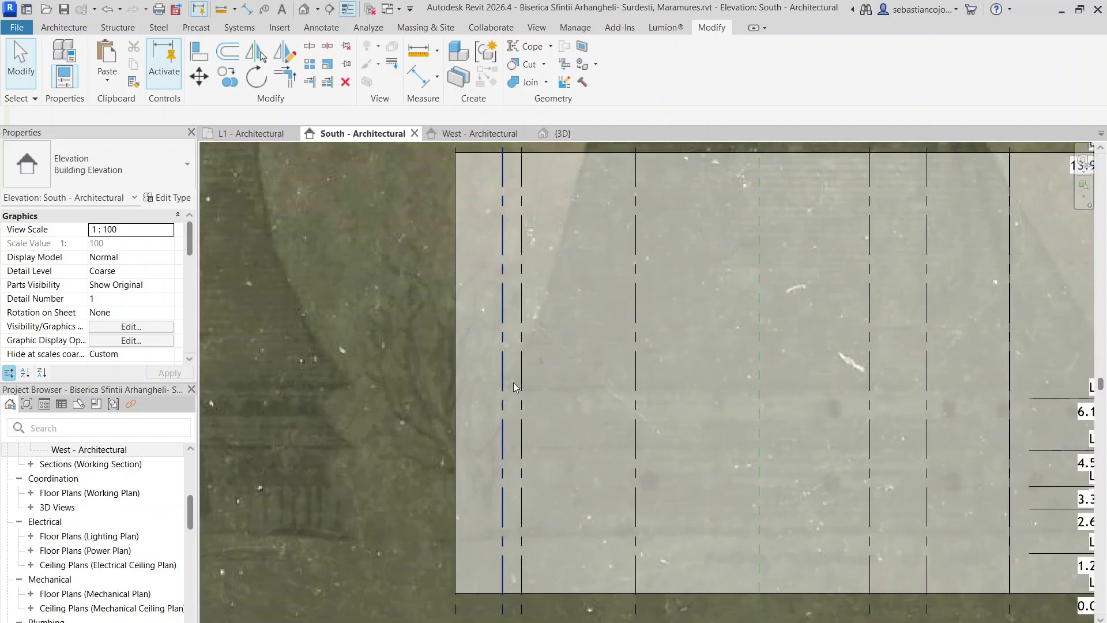
left_click(551, 389)
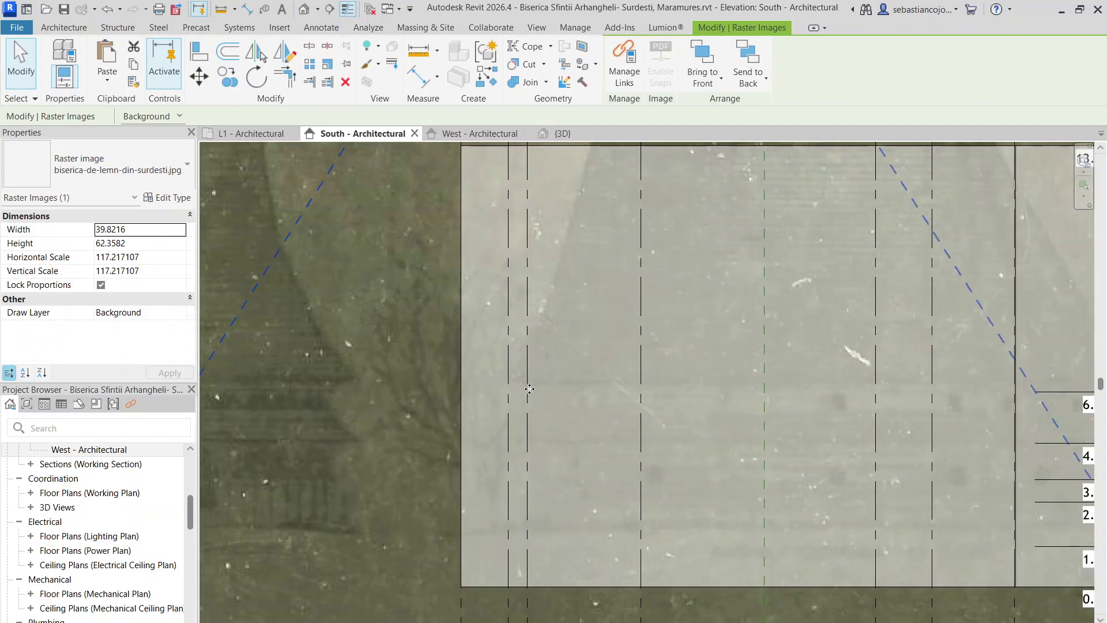
scroll(498, 383, "up", 2)
left_click_drag(485, 383, 402, 366)
scroll(437, 366, "up", 2)
scroll(402, 366, "down", 3)
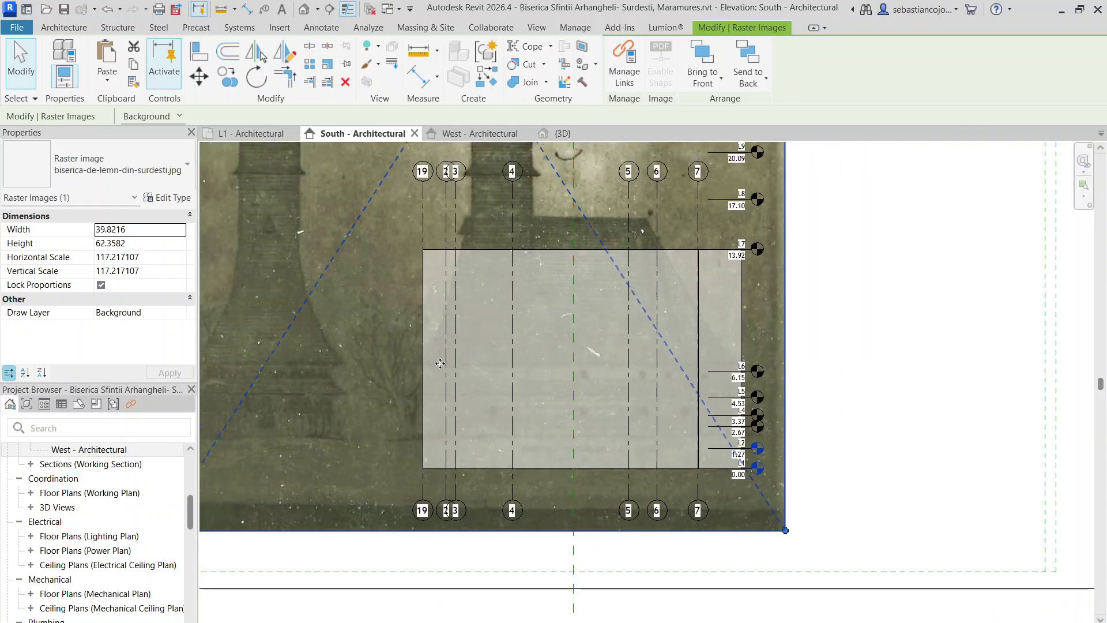
- Move the raster image down so the church's ground line meets the model's base at level L1
scroll(704, 382, "up", 3)
scroll(704, 383, "up", 2)
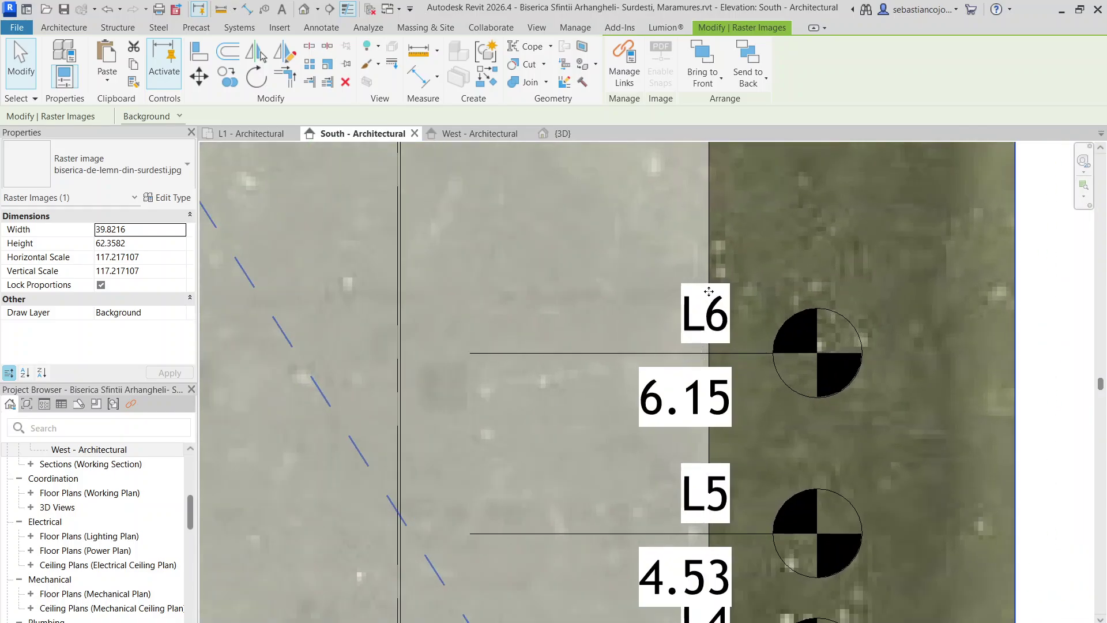
scroll(695, 322, "down", 5)
scroll(536, 382, "up", 3)
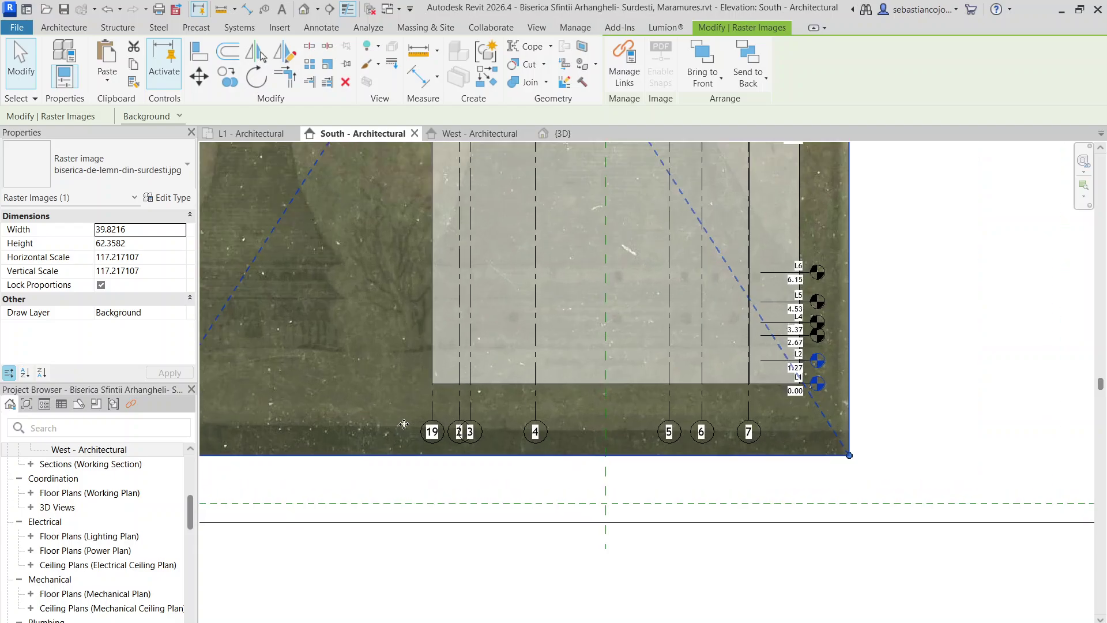
scroll(519, 385, "down", 4)
scroll(519, 385, "up", 5)
scroll(534, 321, "up", 2)
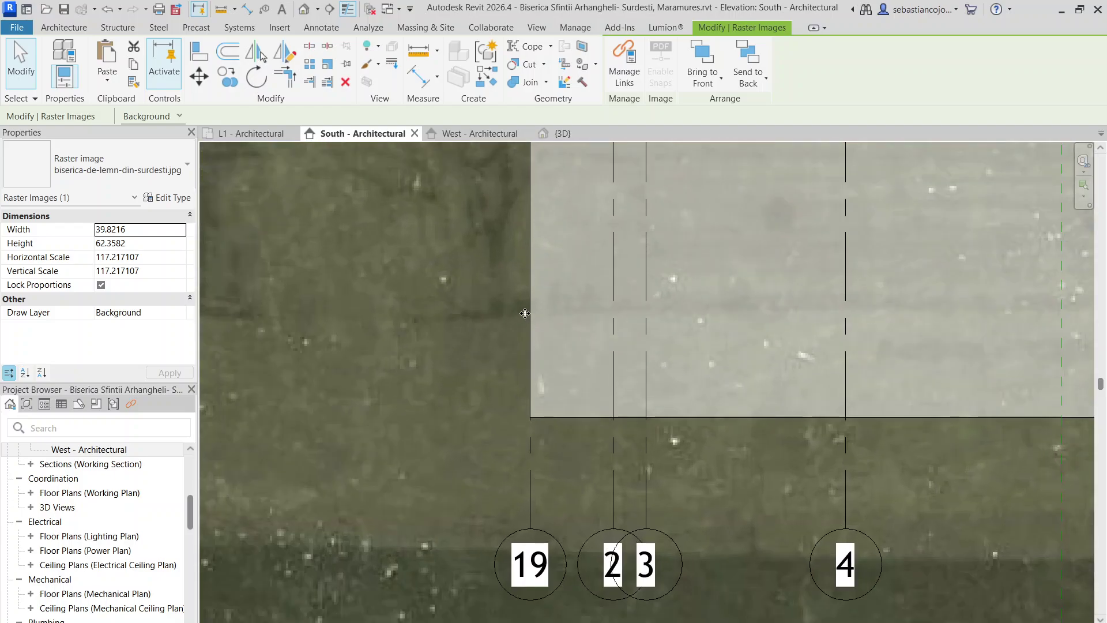
left_click_drag(647, 307, 652, 417)
scroll(643, 406, "down", 9)
scroll(815, 405, "up", 7)
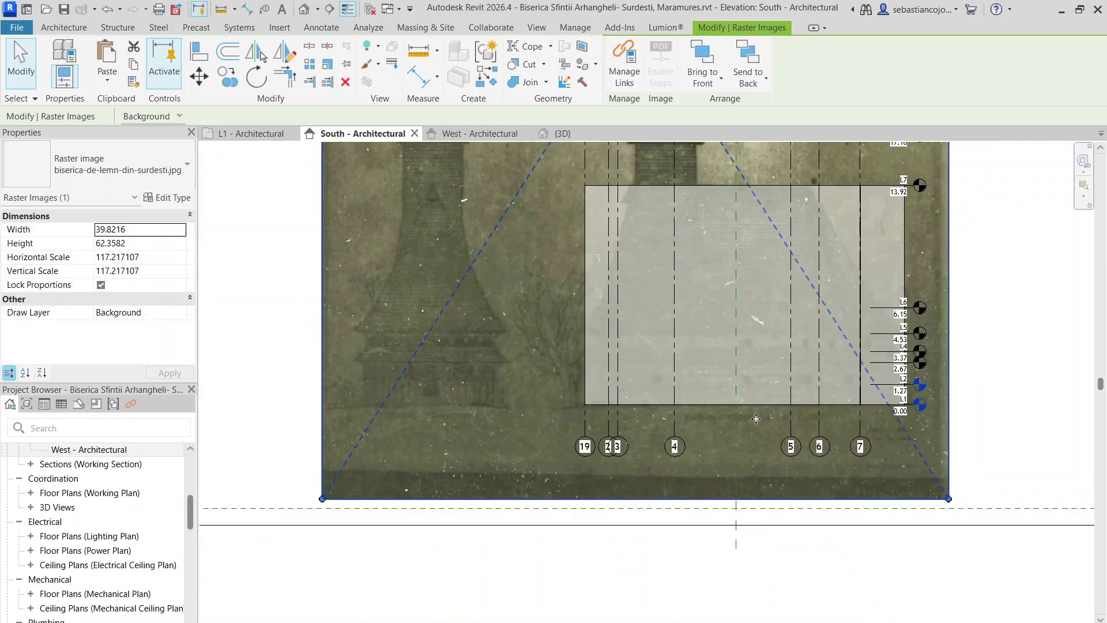
scroll(649, 405, "down", 2)
scroll(919, 317, "up", 5)
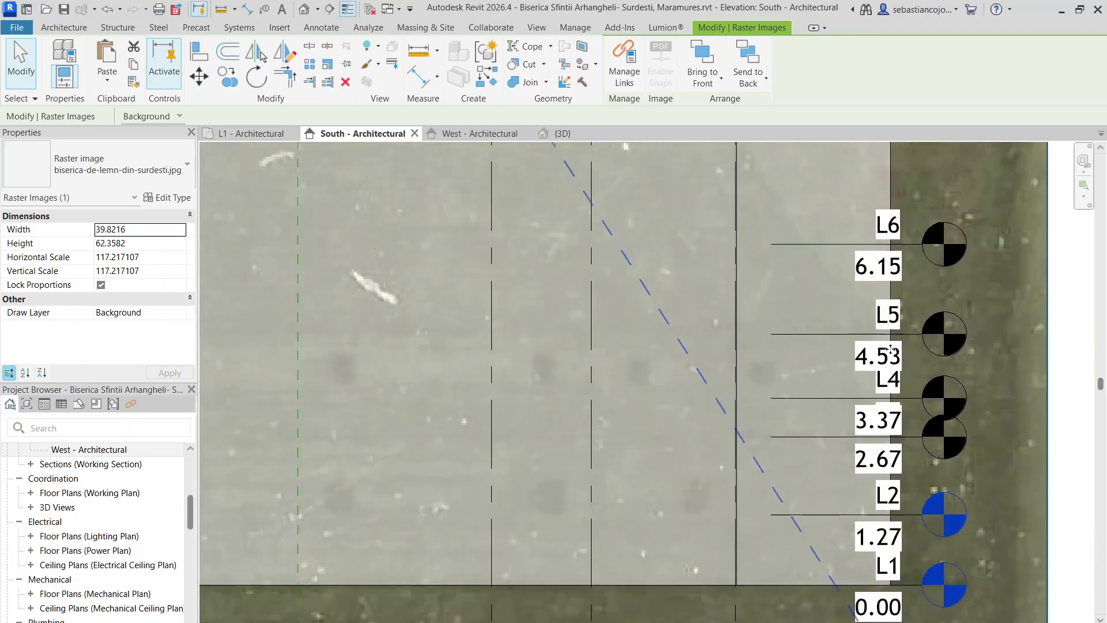
scroll(864, 330, "down", 6)
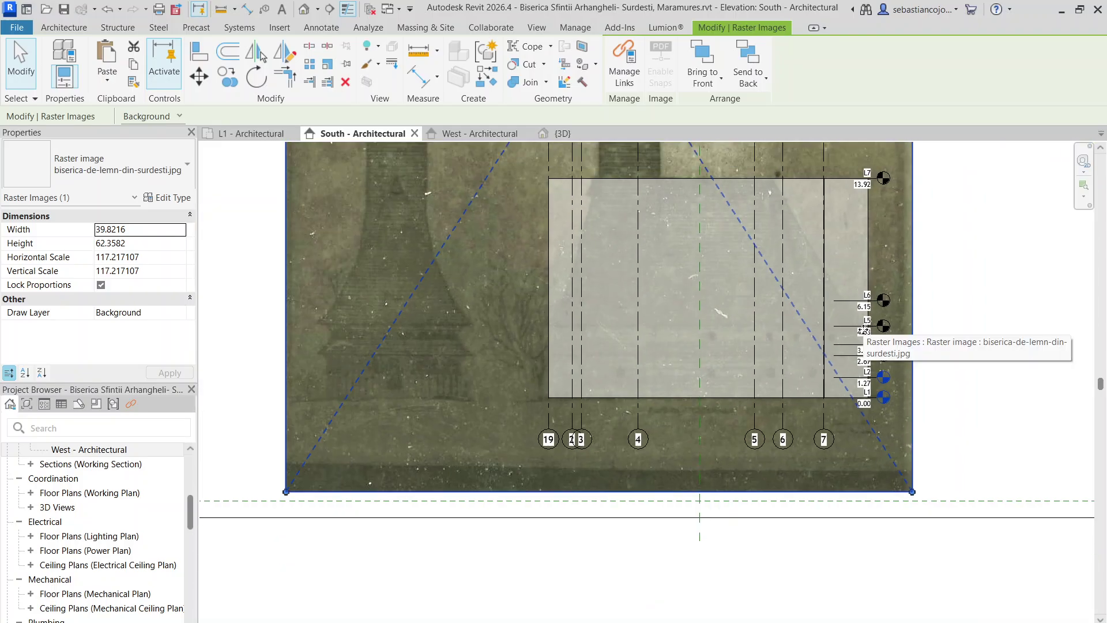
- Adjust the generic model's top face to level L7 in the South elevation
left_click(867, 261)
scroll(853, 340, "up", 5)
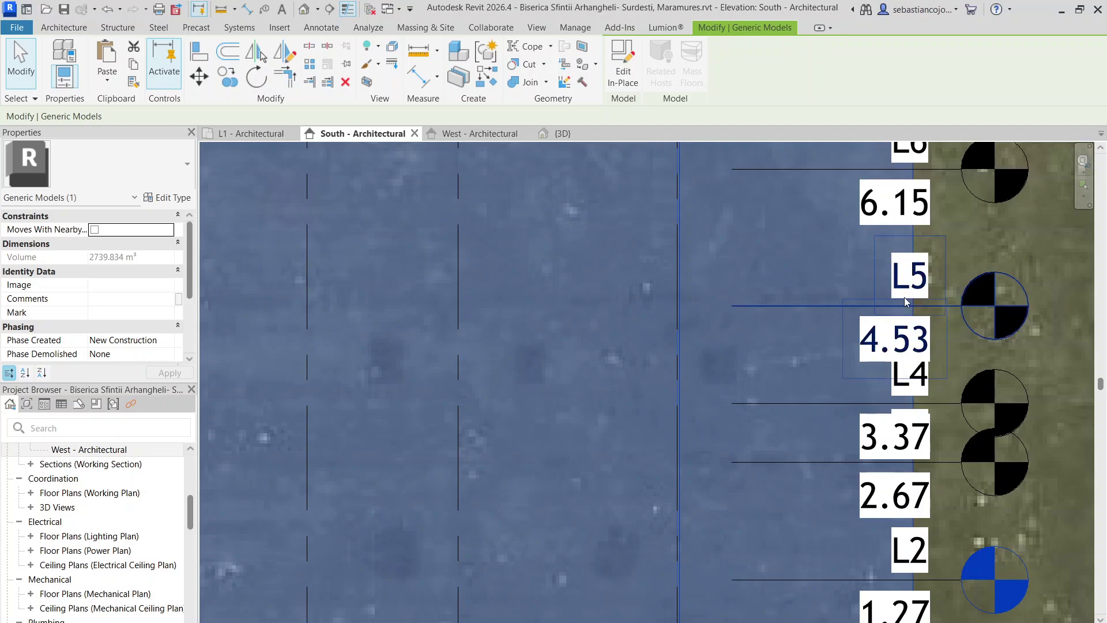
scroll(910, 301, "down", 5)
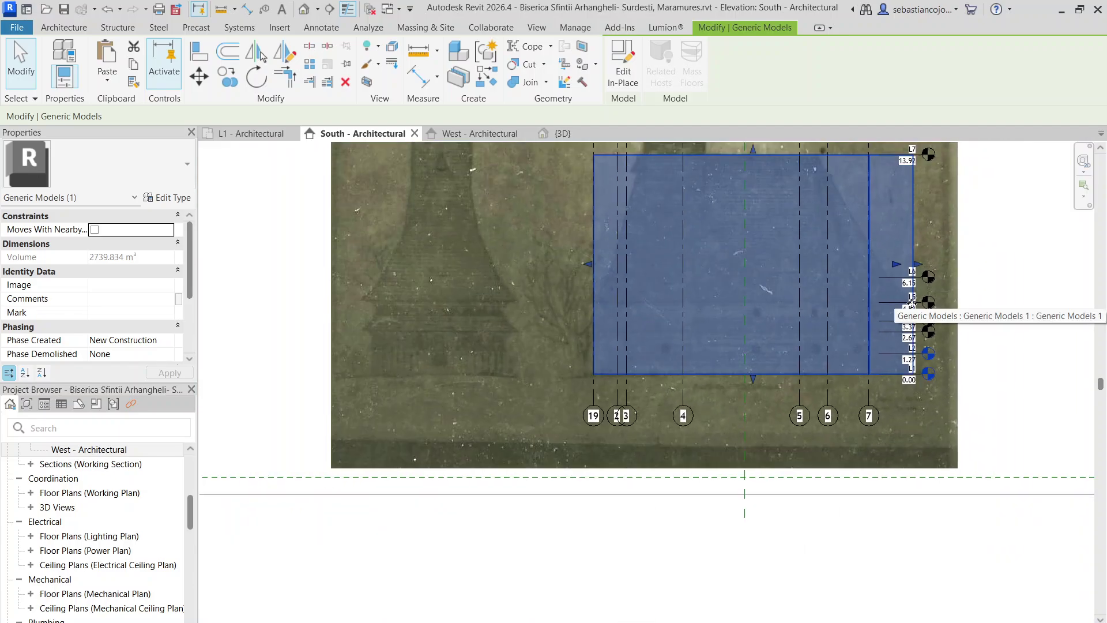
middle_click_drag(656, 261, 507, 415)
scroll(507, 415, "down", 4)
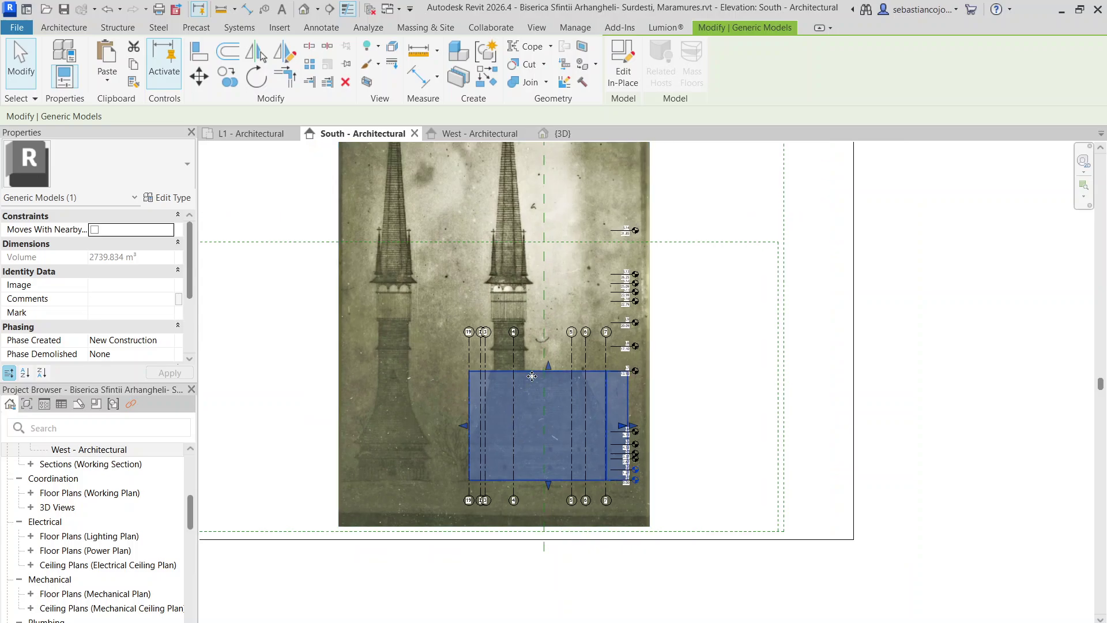
scroll(532, 376, "up", 2)
scroll(576, 361, "up", 2)
left_click_drag(555, 365, 555, 368)
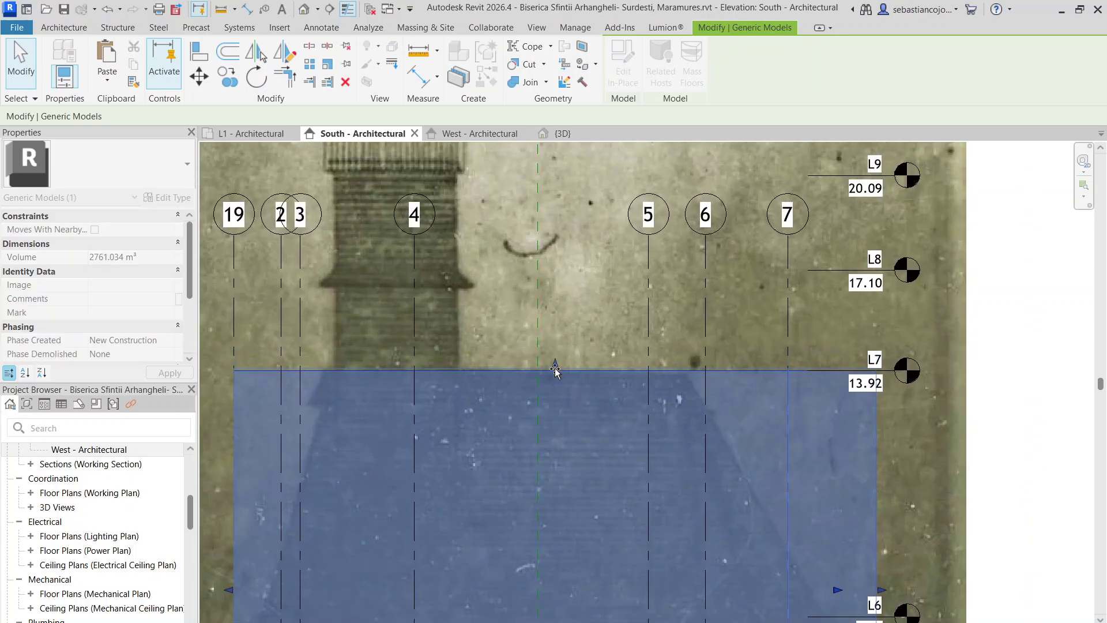
scroll(555, 371, "down", 4)
key("Escape")
scroll(656, 352, "up", 1)
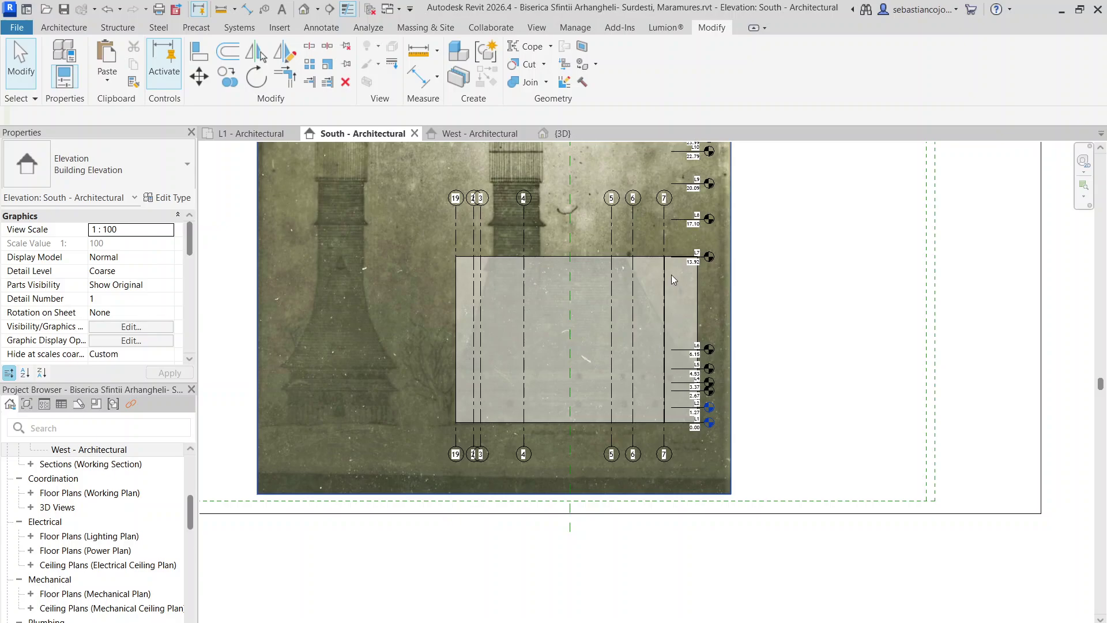
- Pull the generic model's chamfered corner face slightly west of gridline 7 in the South elevation
left_click(697, 299)
scroll(656, 375, "up", 2)
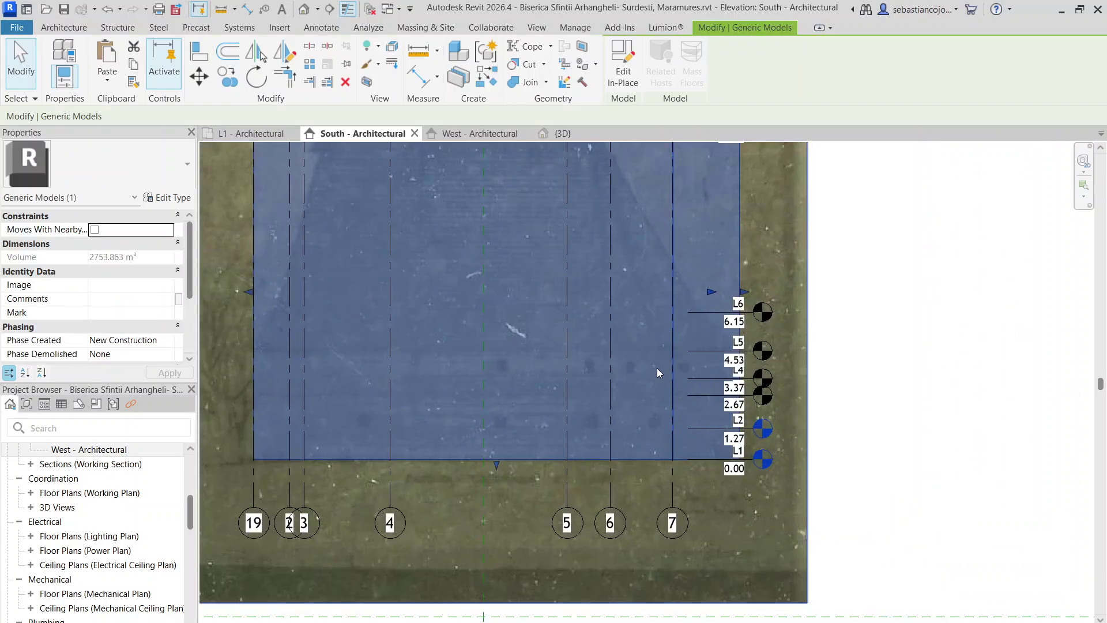
scroll(666, 365, "up", 2)
scroll(665, 365, "down", 1)
scroll(665, 366, "up", 1)
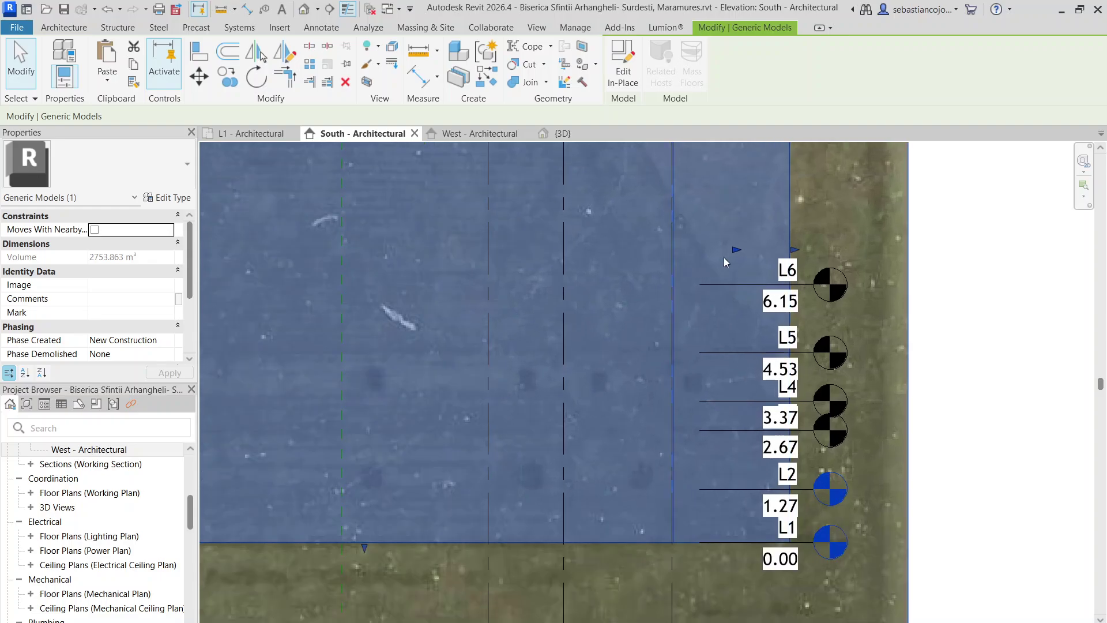
left_click_drag(738, 250, 729, 258)
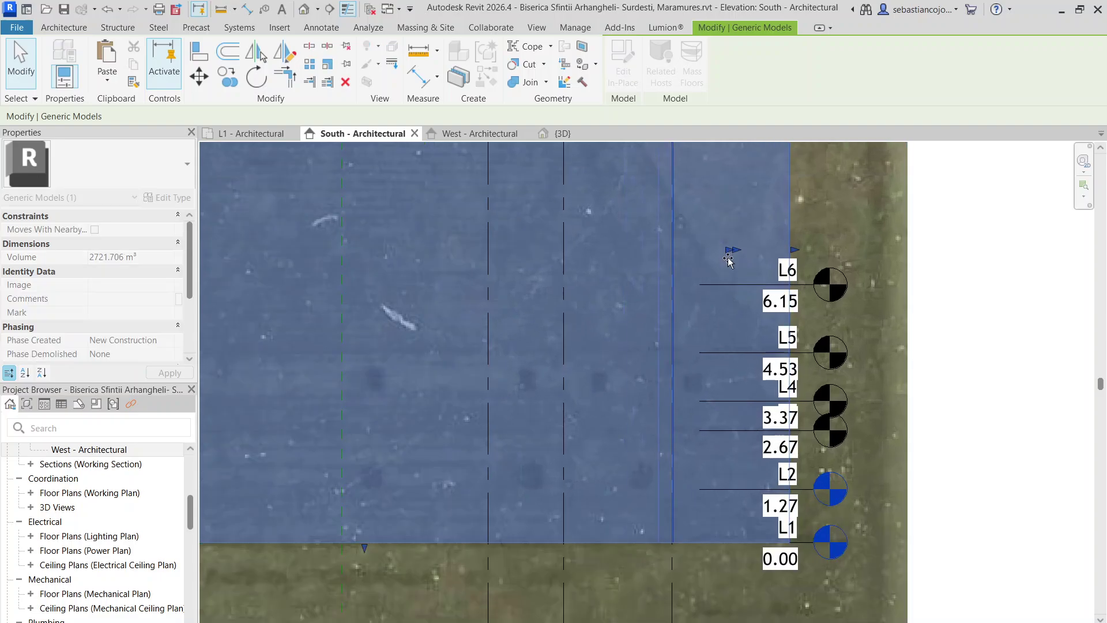
key("Escape")
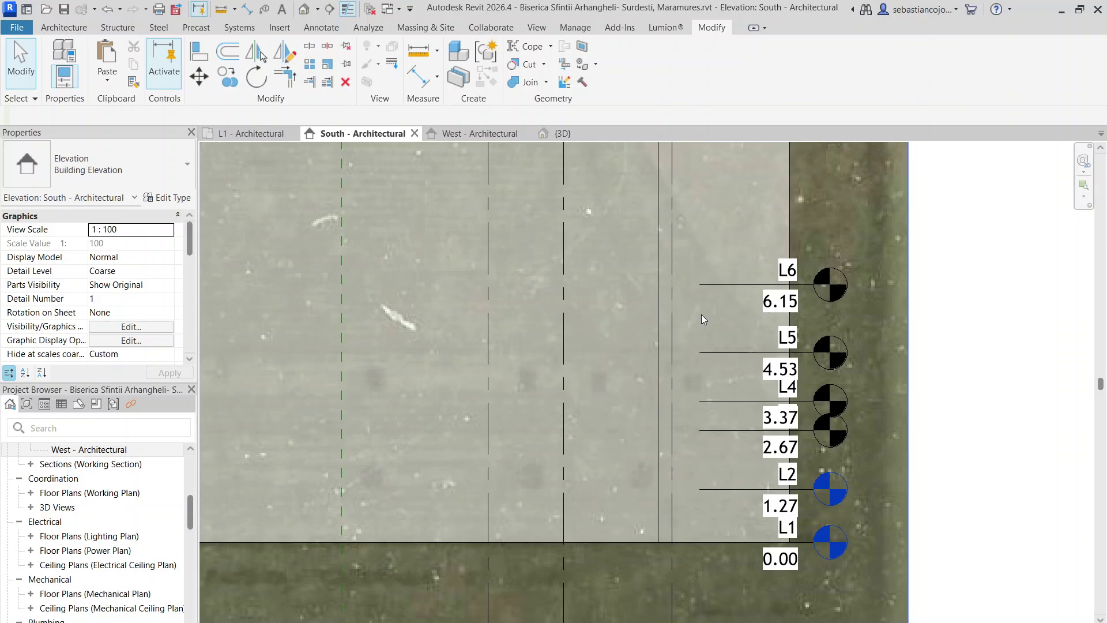
left_click(658, 348)
scroll(663, 350, "down", 3)
key("Escape")
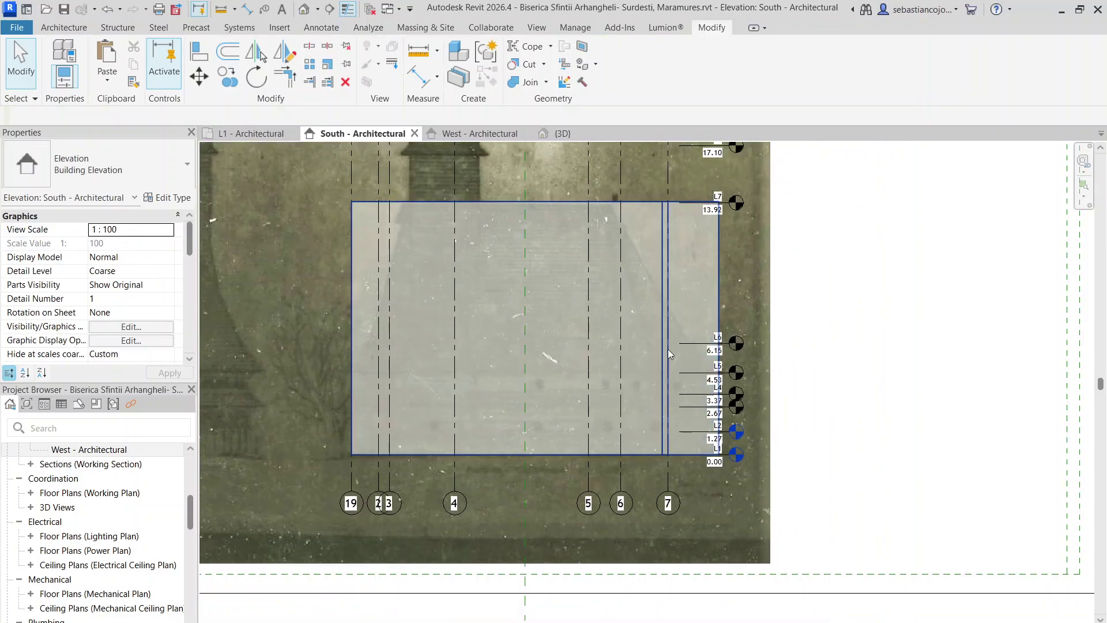
- Examine the adjusted chamfered corner and the whole model against the church image in the South elevation
scroll(671, 354, "up", 4)
left_click(655, 340)
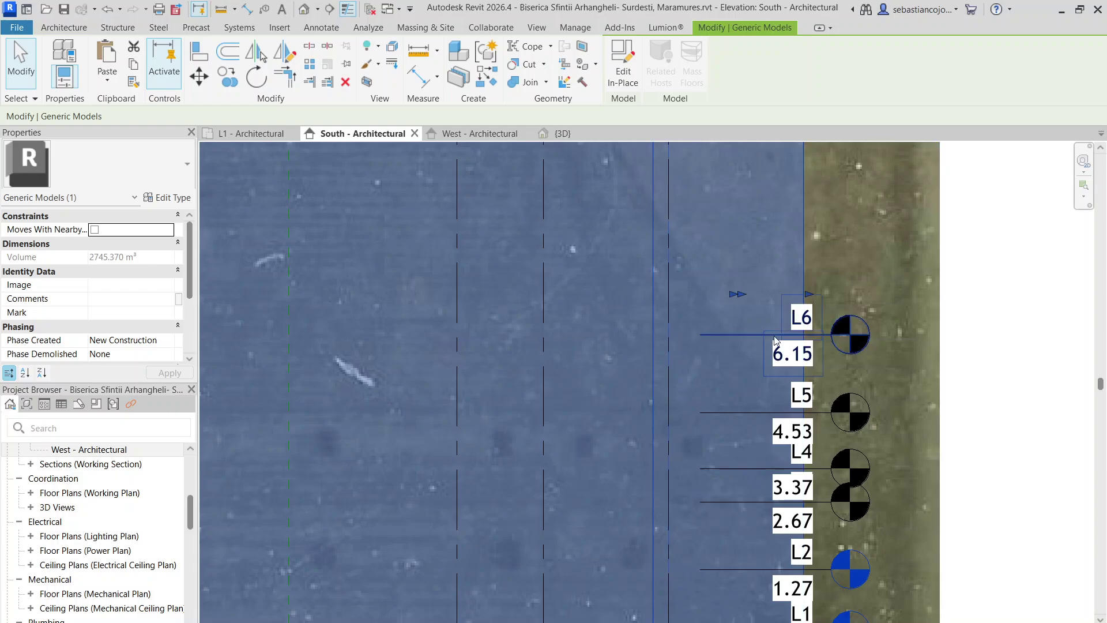
scroll(800, 295, "down", 3)
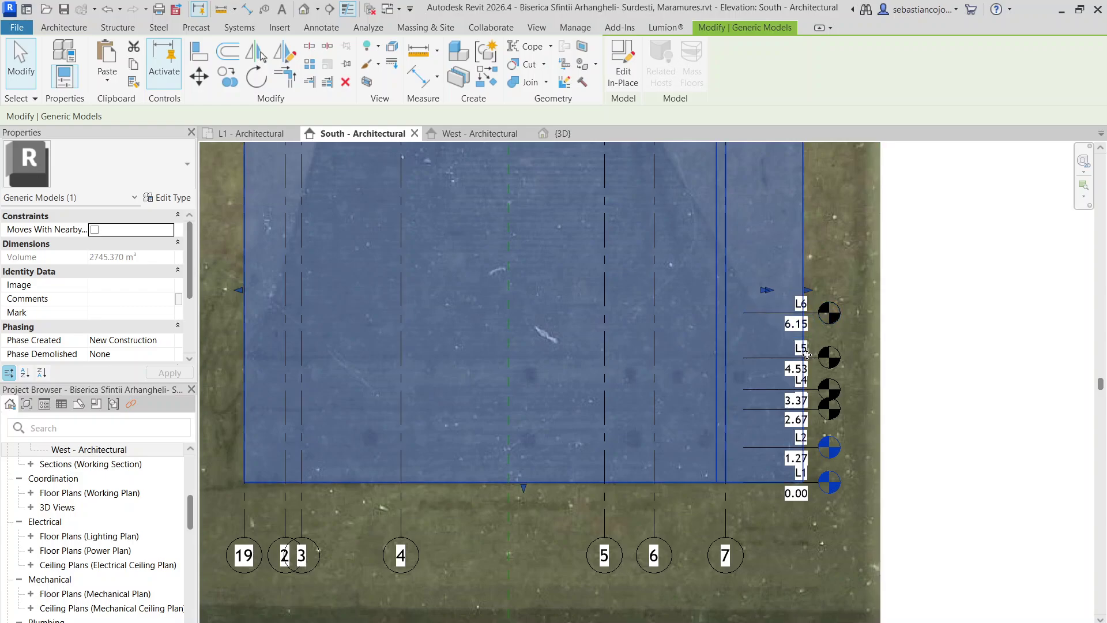
scroll(804, 357, "down", 3)
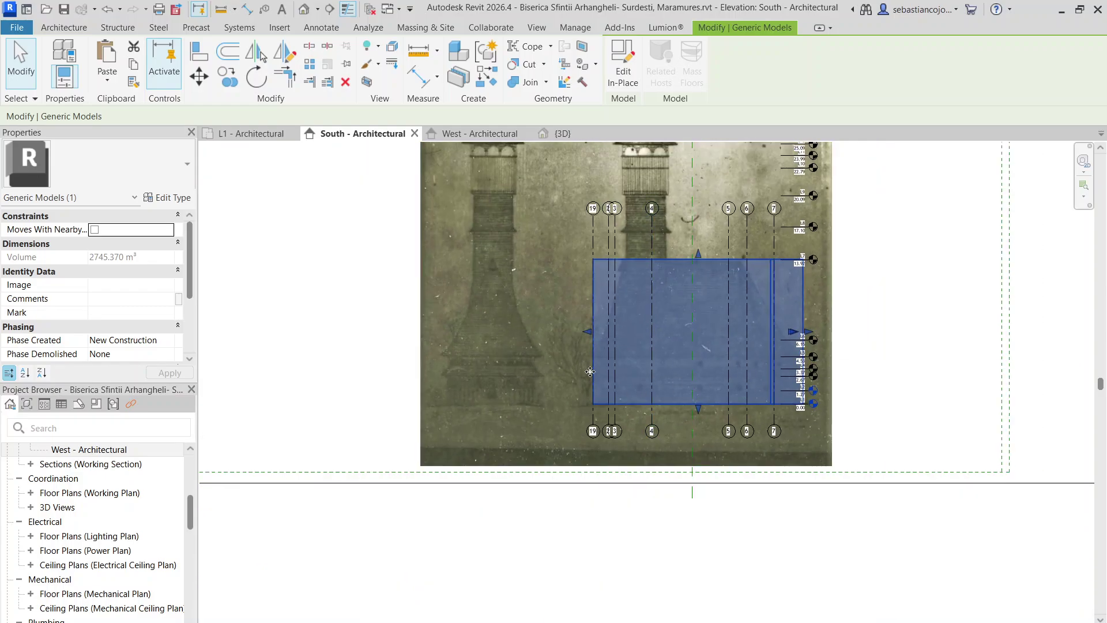
scroll(617, 340, "up", 2)
scroll(617, 340, "down", 4)
left_click(687, 449)
scroll(691, 453, "down", 1)
middle_click_drag(692, 454, 597, 611)
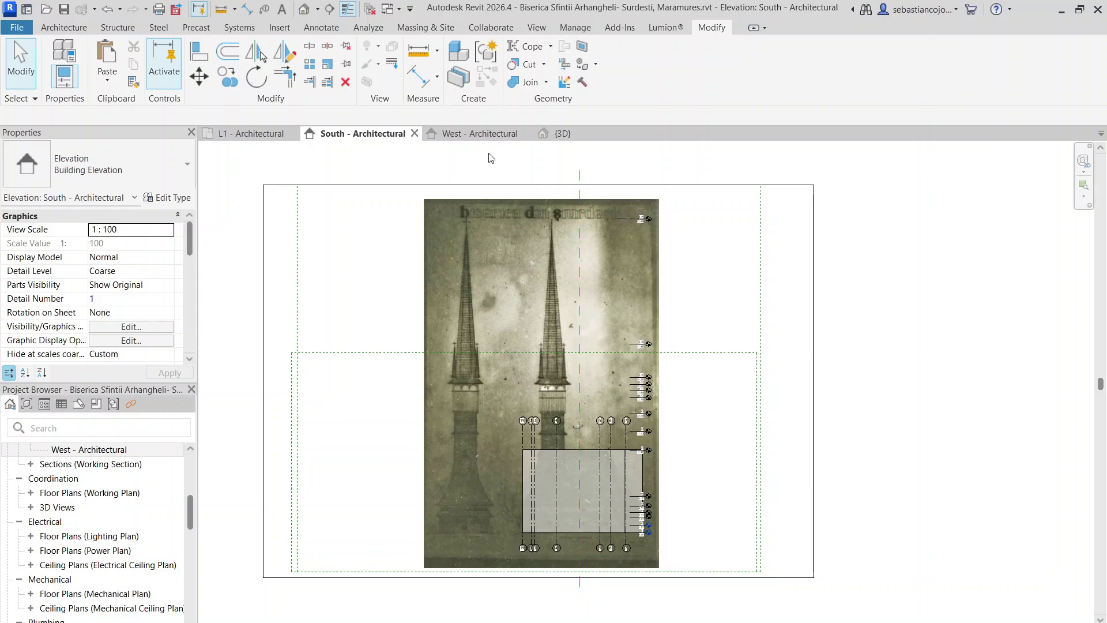
- Examine the model outline, reference lines and gridlines against the church image on the L1 floor plan
left_click(254, 133)
left_click(663, 317)
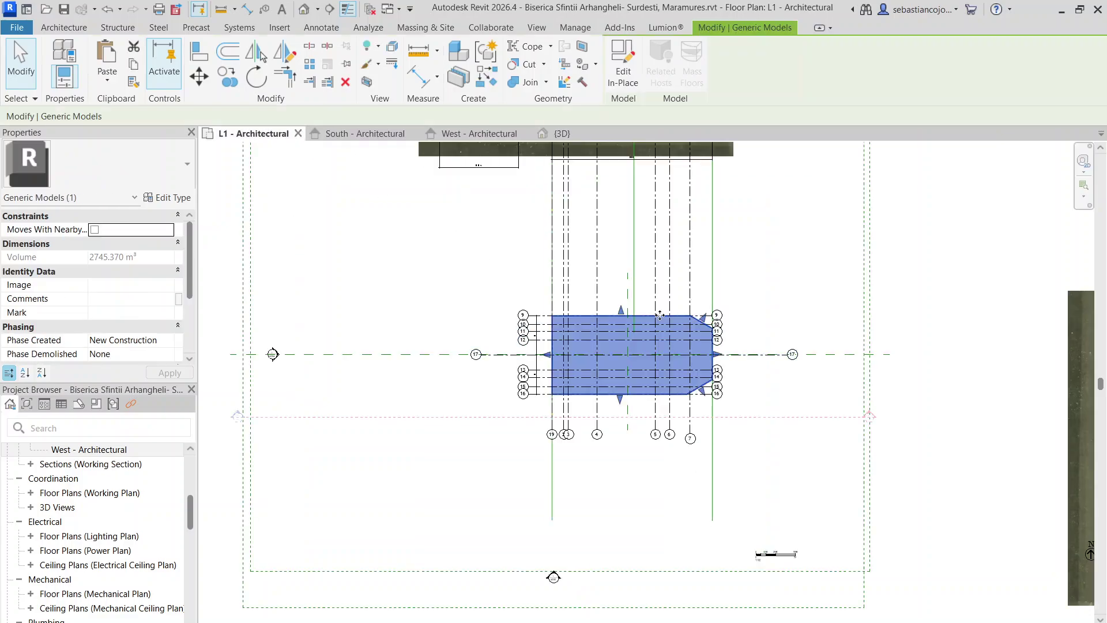
scroll(561, 376, "up", 5)
scroll(546, 363, "down", 5)
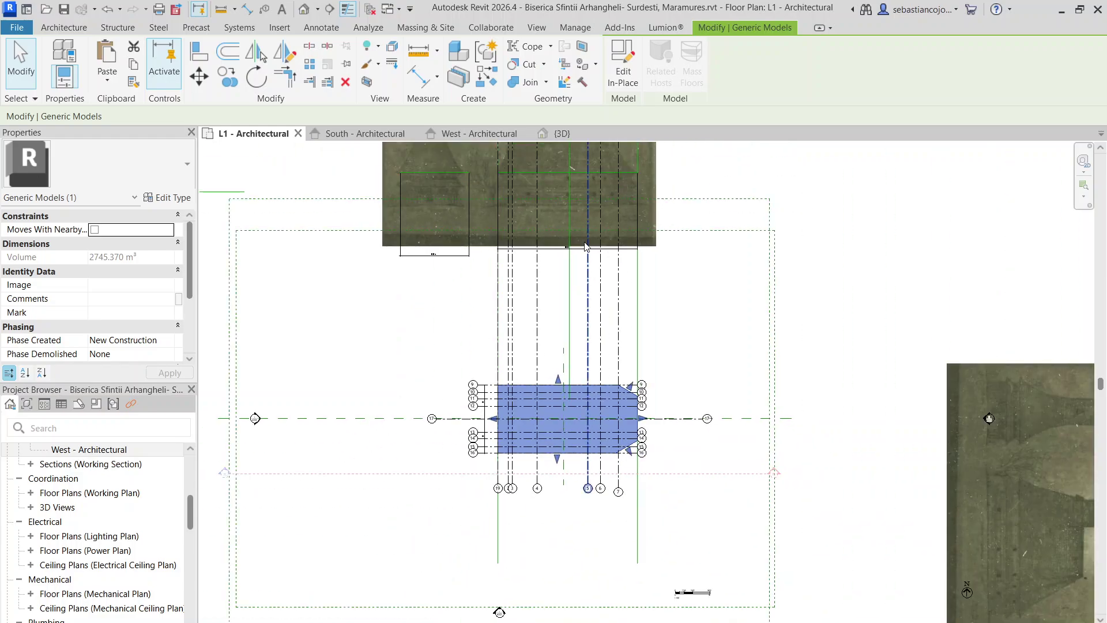
middle_click_drag(582, 257, 552, 362)
scroll(481, 272, "up", 5)
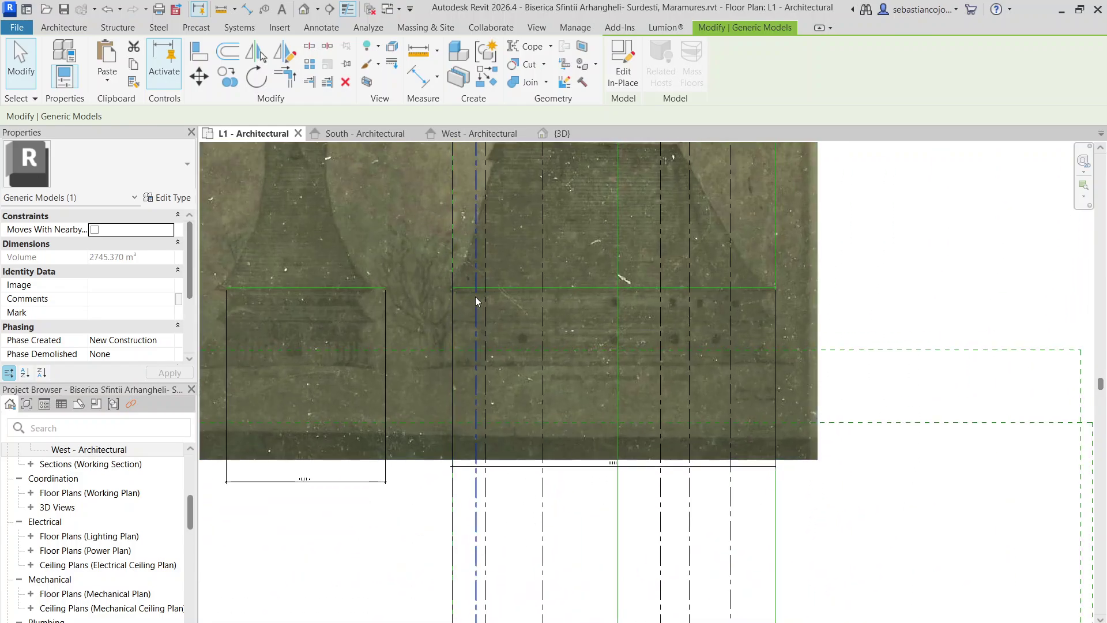
scroll(552, 264, "down", 4)
middle_click_drag(574, 487, 529, 442)
scroll(549, 354, "down", 3)
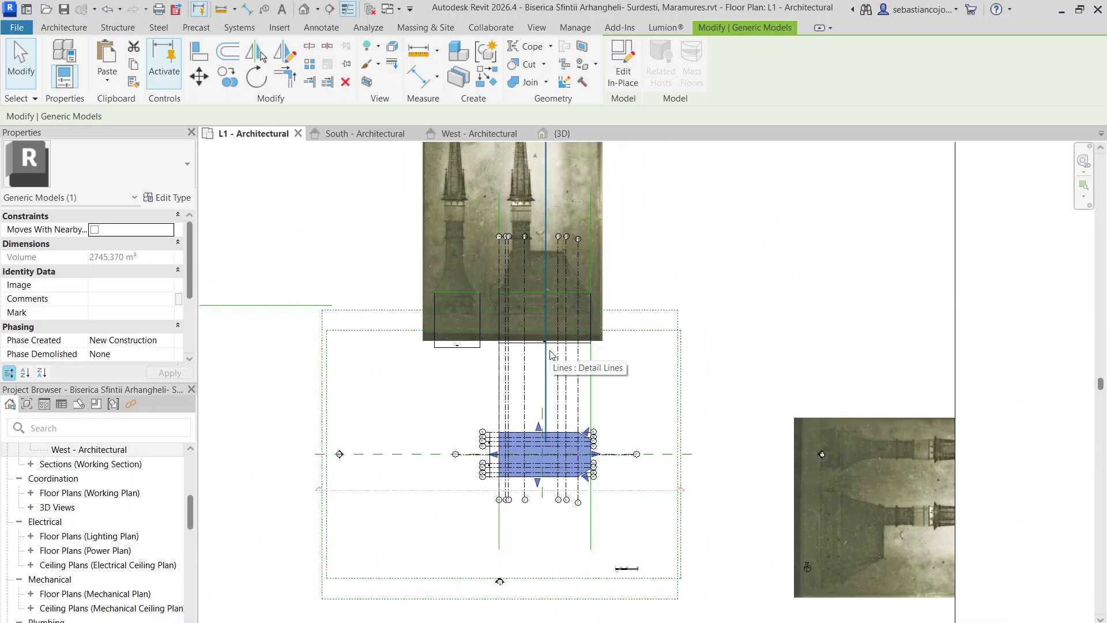
key("Escape")
- Extend the east ends of gridlines 9 to 16 toward the rotated church image on the L1 floor plan
scroll(514, 462, "up", 3)
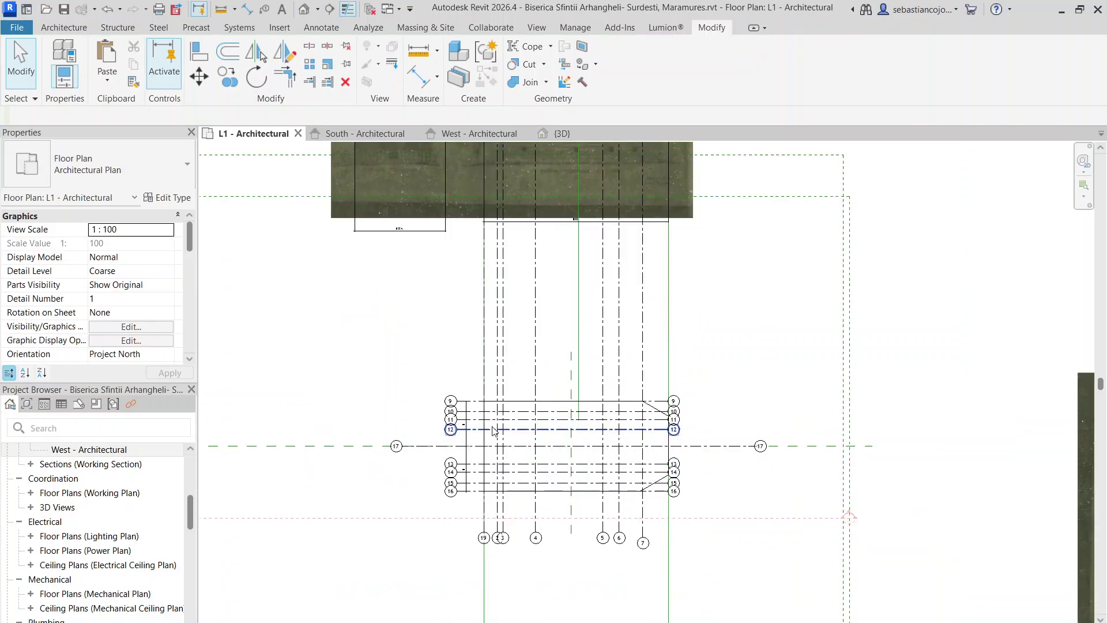
left_click(478, 401)
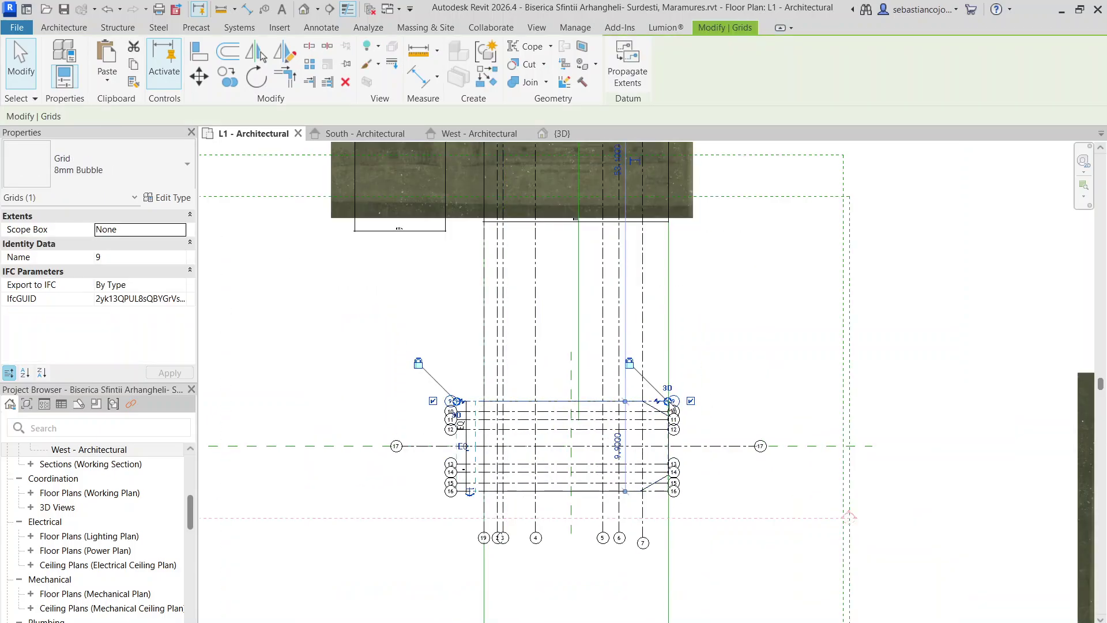
left_click_drag(668, 401, 1031, 385)
middle_click_drag(950, 441, 690, 408)
scroll(860, 361, "up", 2)
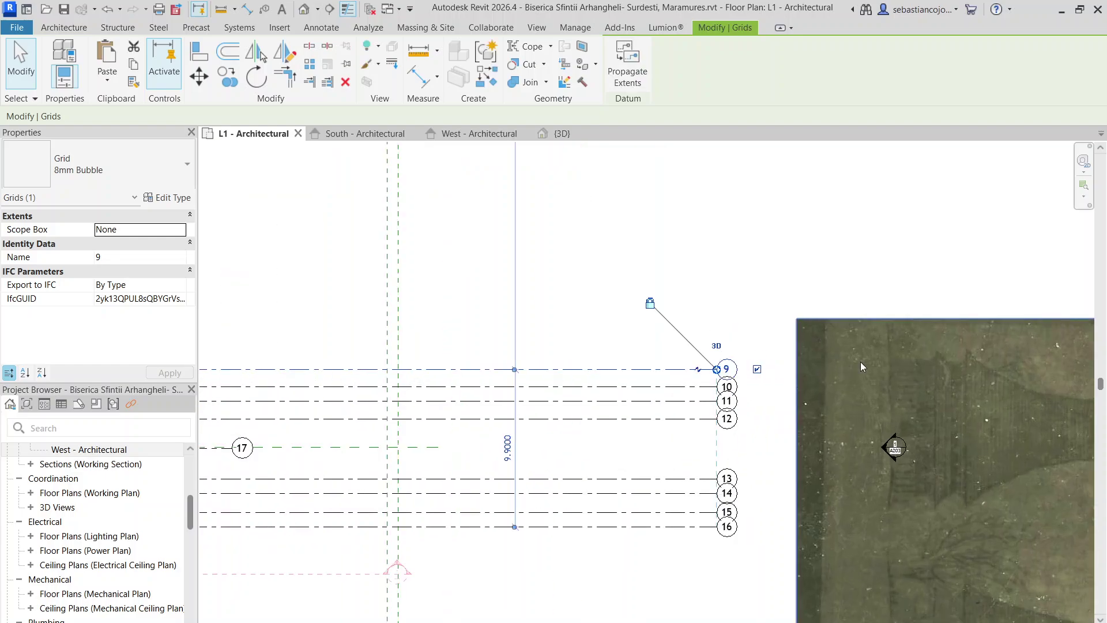
- Move the rotated church image west on the L1 floor plan so that it overlaps the east ends of gridlines 9 to 16
left_click(860, 362)
left_click_drag(797, 319, 699, 370)
scroll(698, 369, "up", 5)
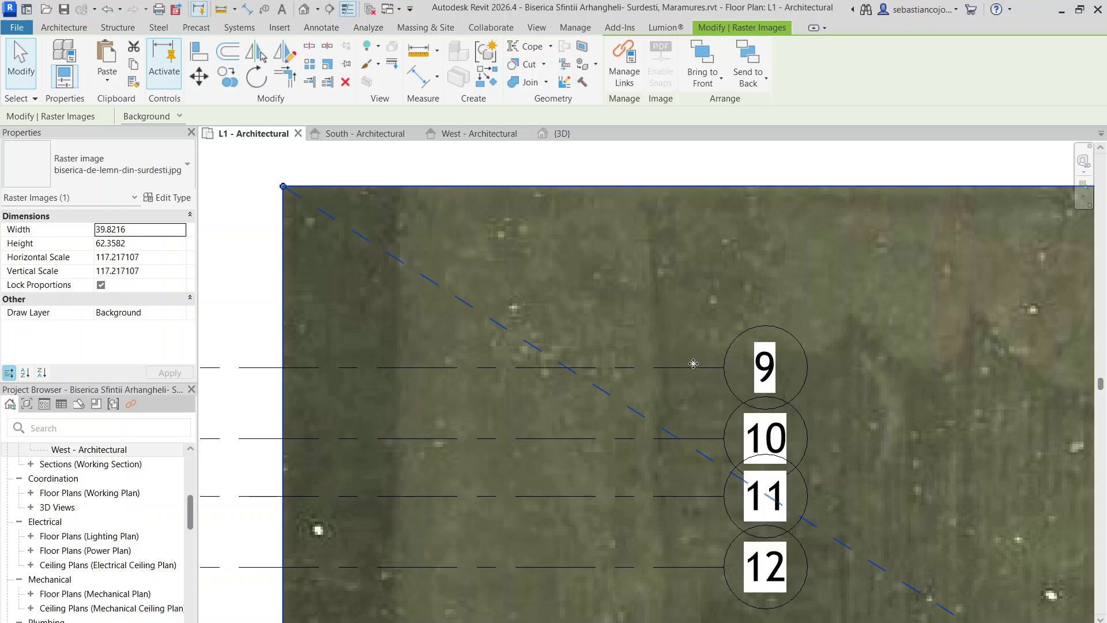
scroll(693, 363, "down", 3)
scroll(808, 349, "up", 2)
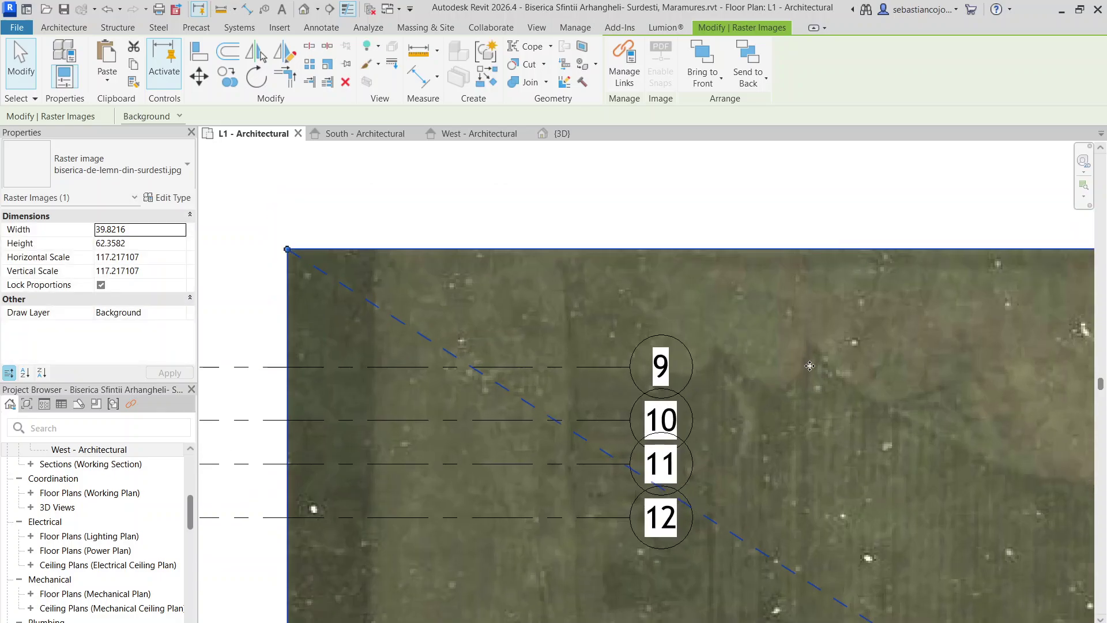
left_click_drag(810, 366, 587, 372)
scroll(632, 363, "down", 4)
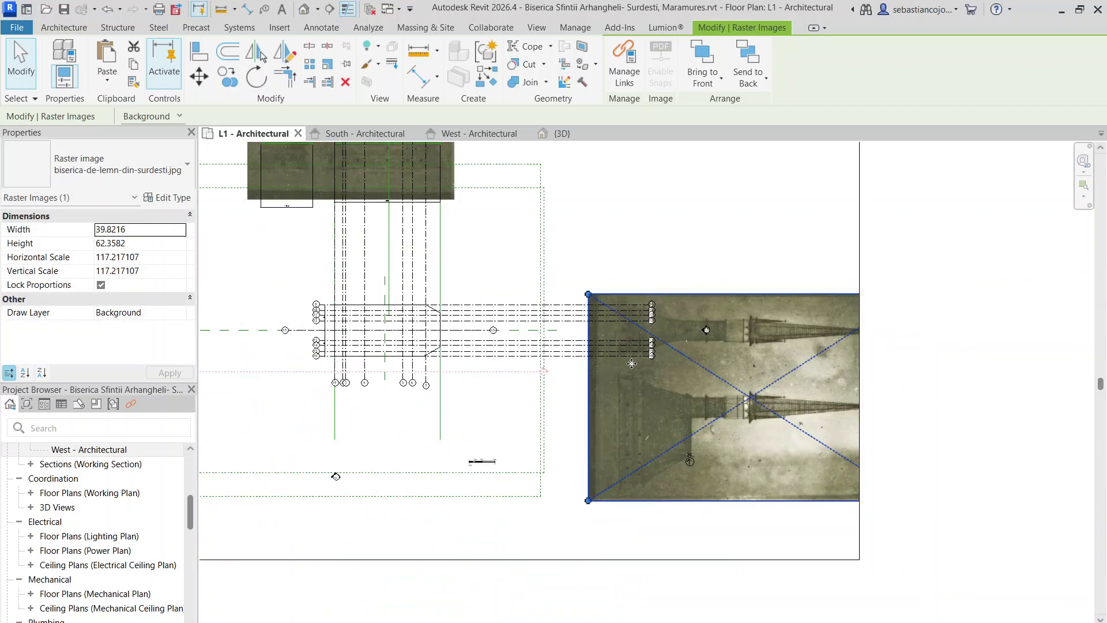
scroll(632, 363, "up", 6)
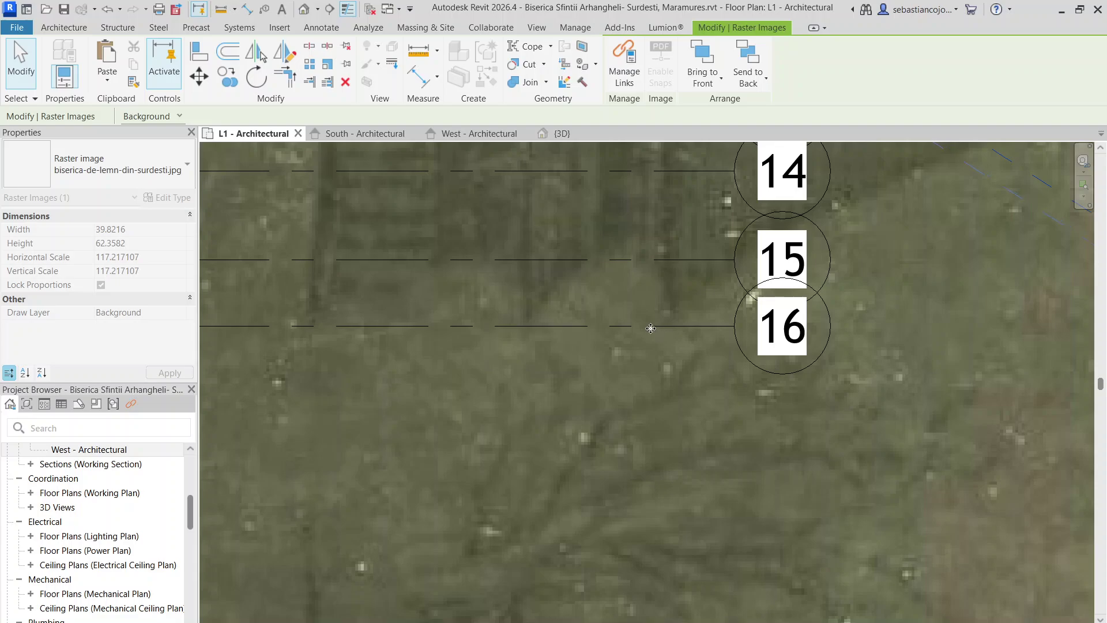
scroll(650, 328, "down", 6)
key("Escape")
middle_click_drag(600, 400, 815, 468)
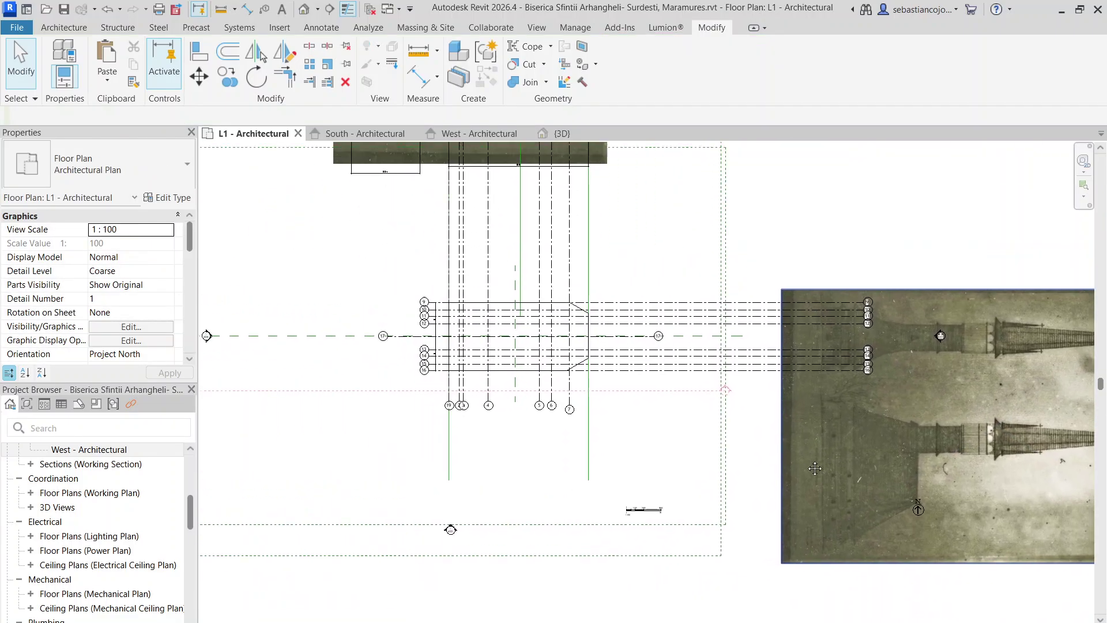
- Examine the gridlines and both church images on the L1 floor plan, and the generic model's shape in the 3D view
scroll(815, 469, "down", 3)
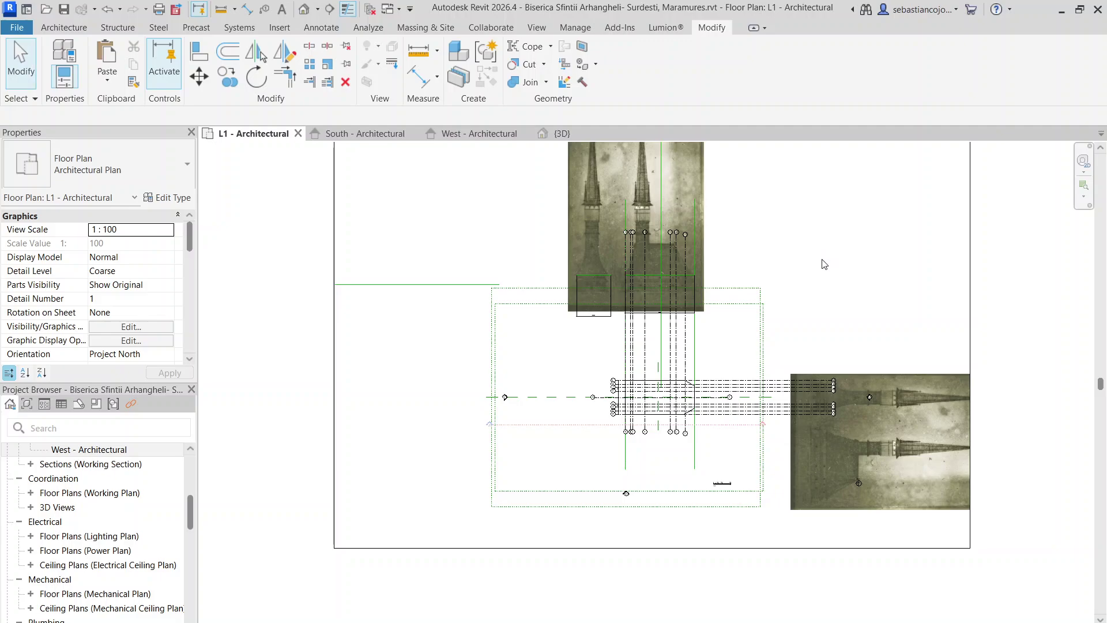
middle_click_drag(662, 272, 653, 293)
scroll(614, 314, "up", 3)
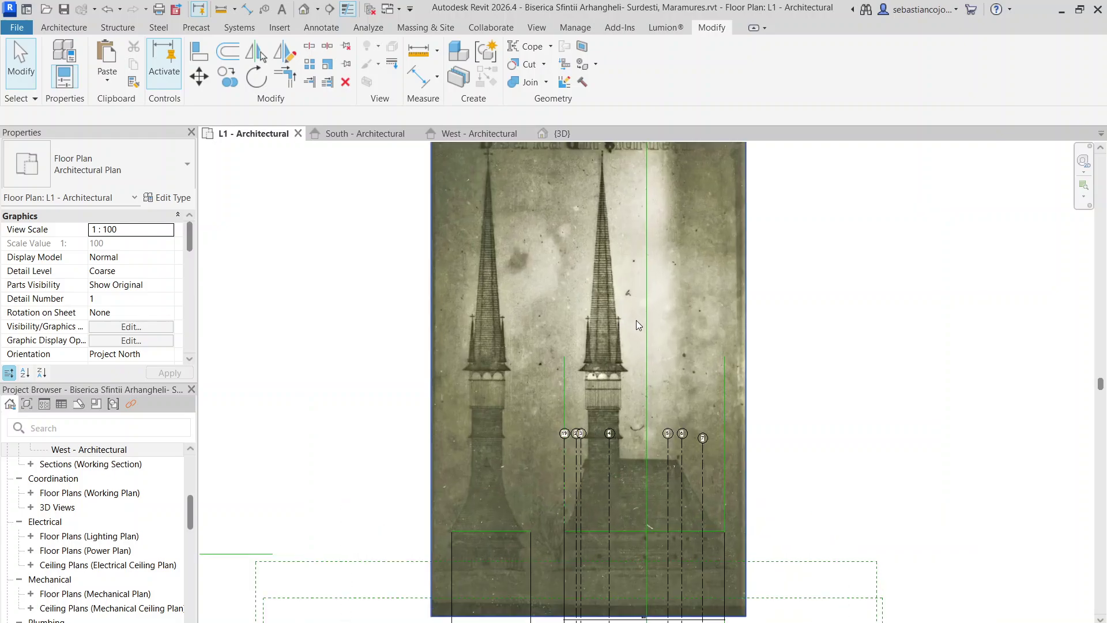
middle_click_drag(651, 516, 658, 314)
middle_click_drag(757, 550, 714, 303)
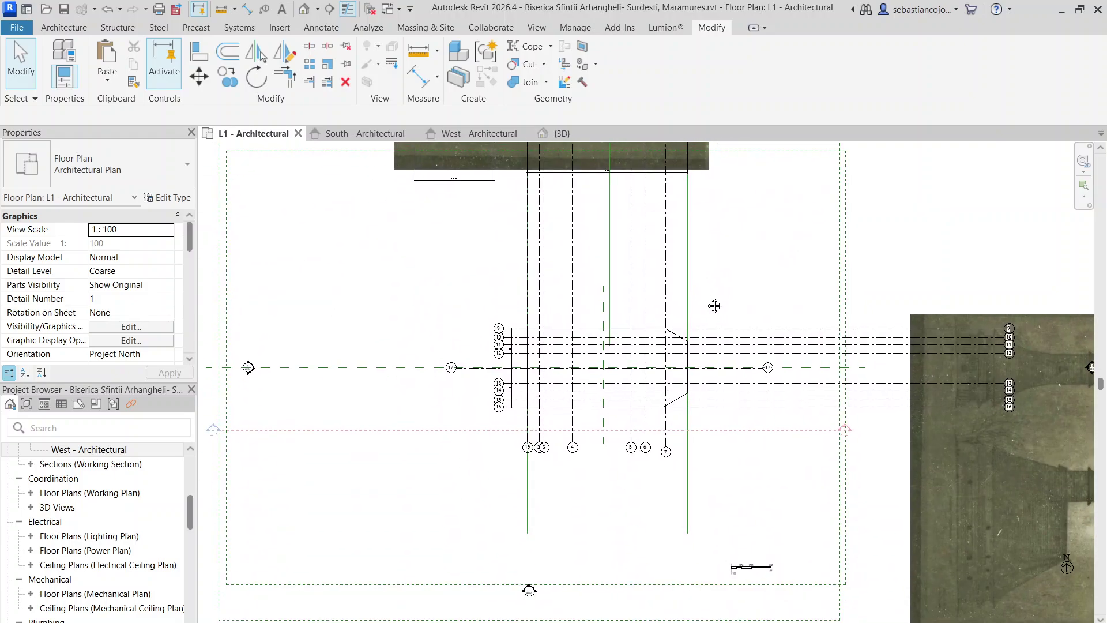
left_click(677, 333)
key("Escape")
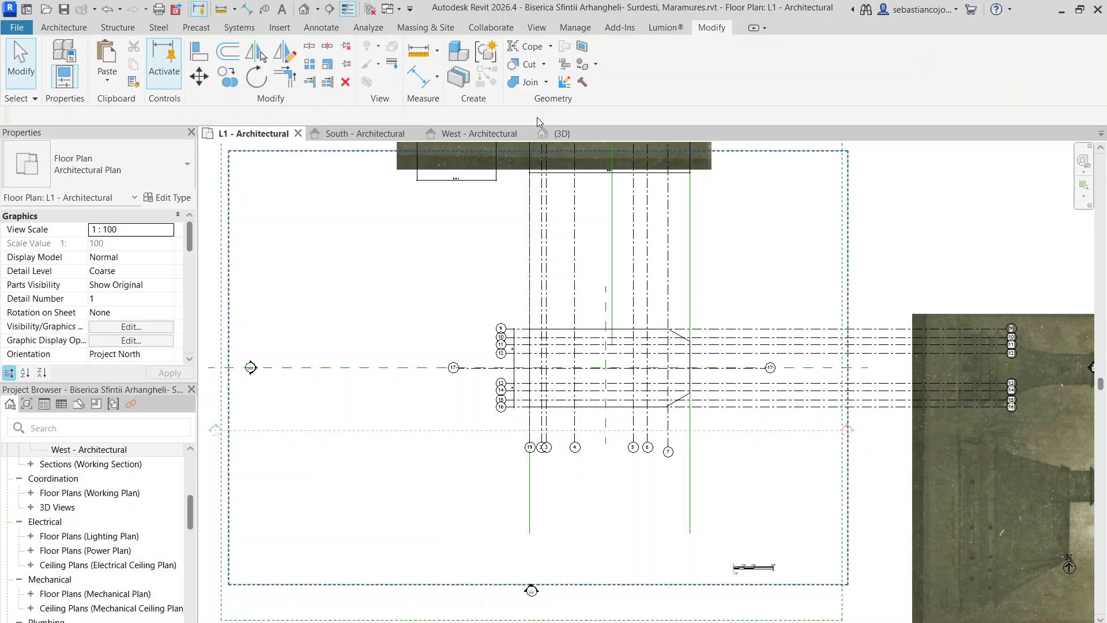
left_click(557, 133)
left_click(653, 378)
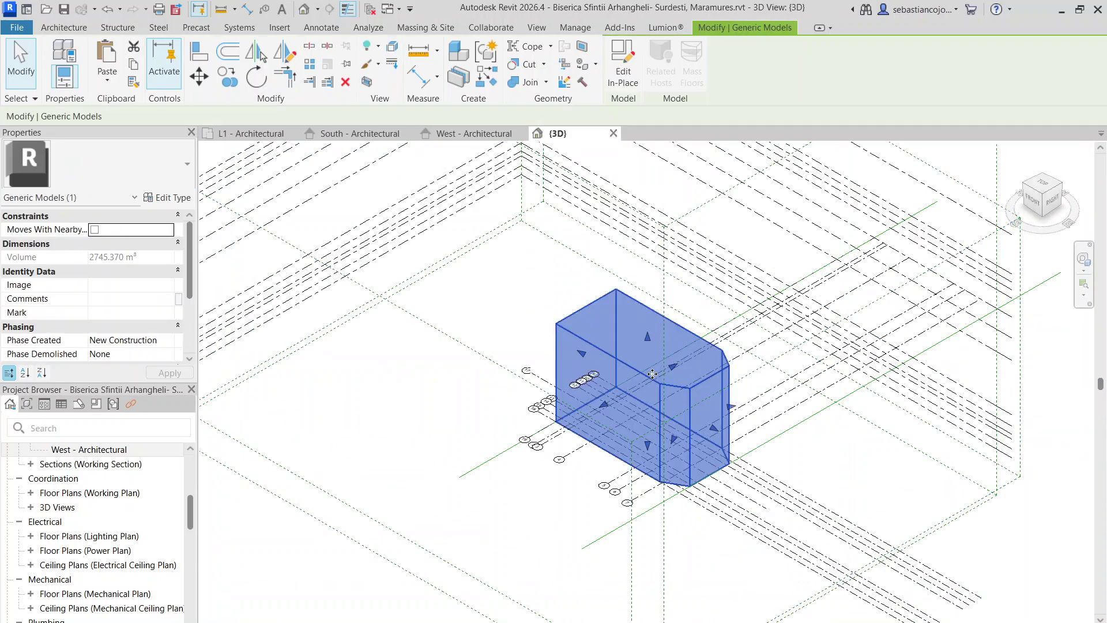
key("Escape")
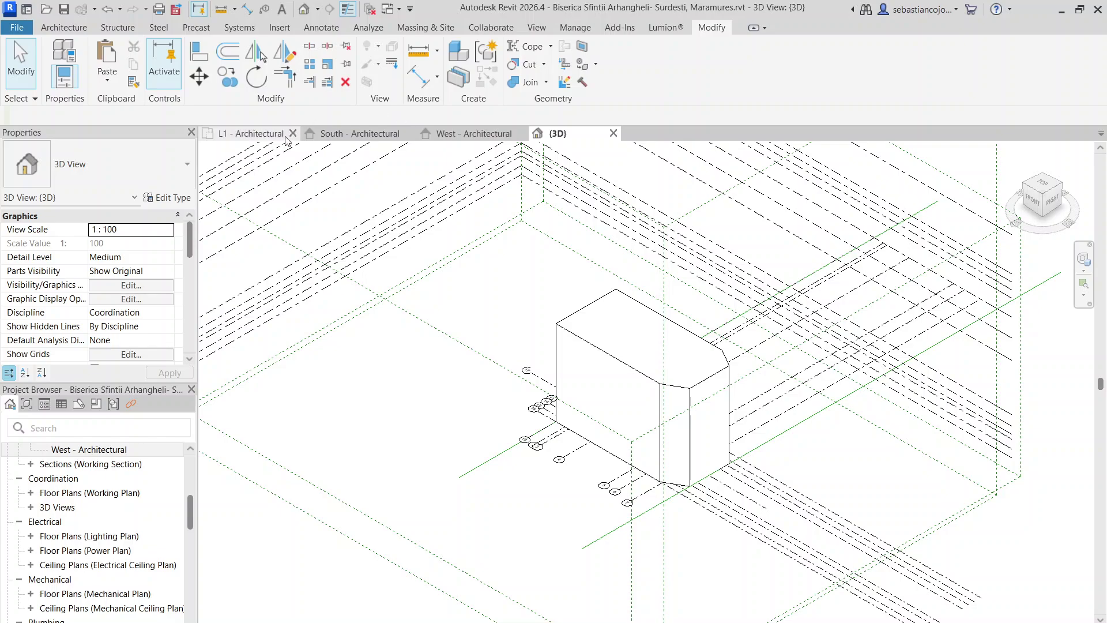
- Compare the selected generic model with the church's roof slopes, gridlines and levels in the South elevation image
left_click(332, 134)
scroll(572, 456, "up", 2)
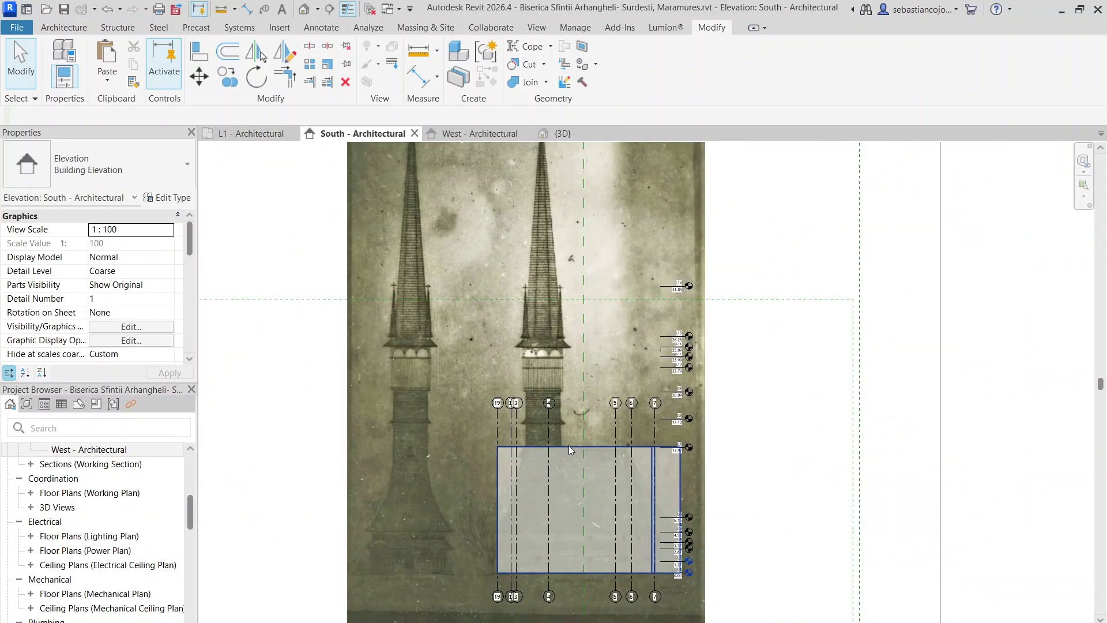
left_click(571, 457)
middle_click_drag(571, 456, 594, 366)
scroll(593, 361, "up", 2)
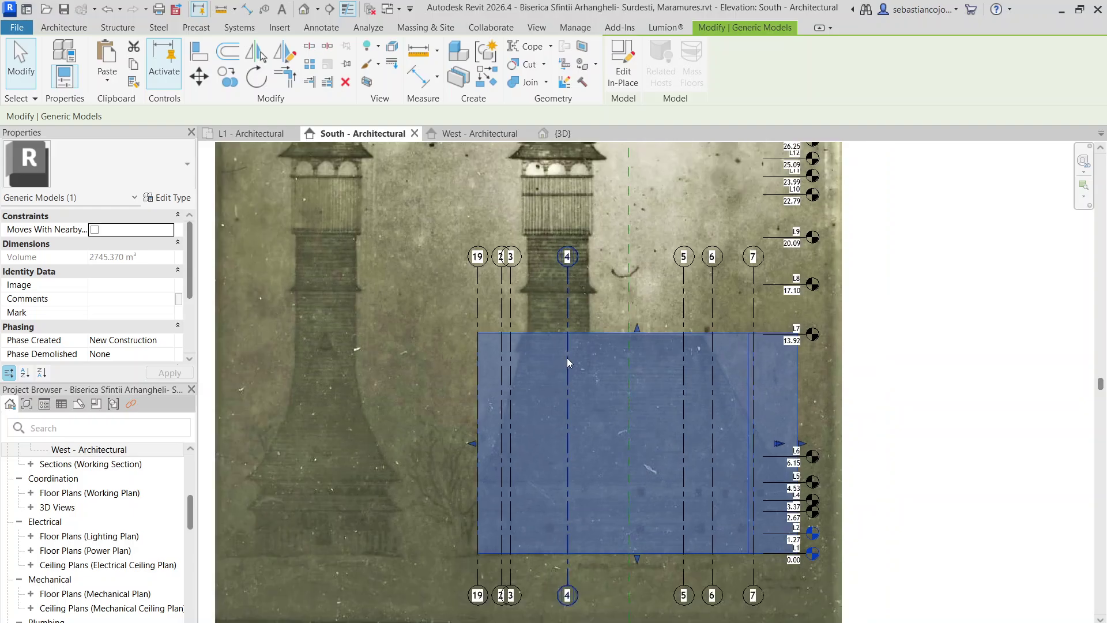
scroll(599, 323, "down", 2)
scroll(577, 330, "up", 2)
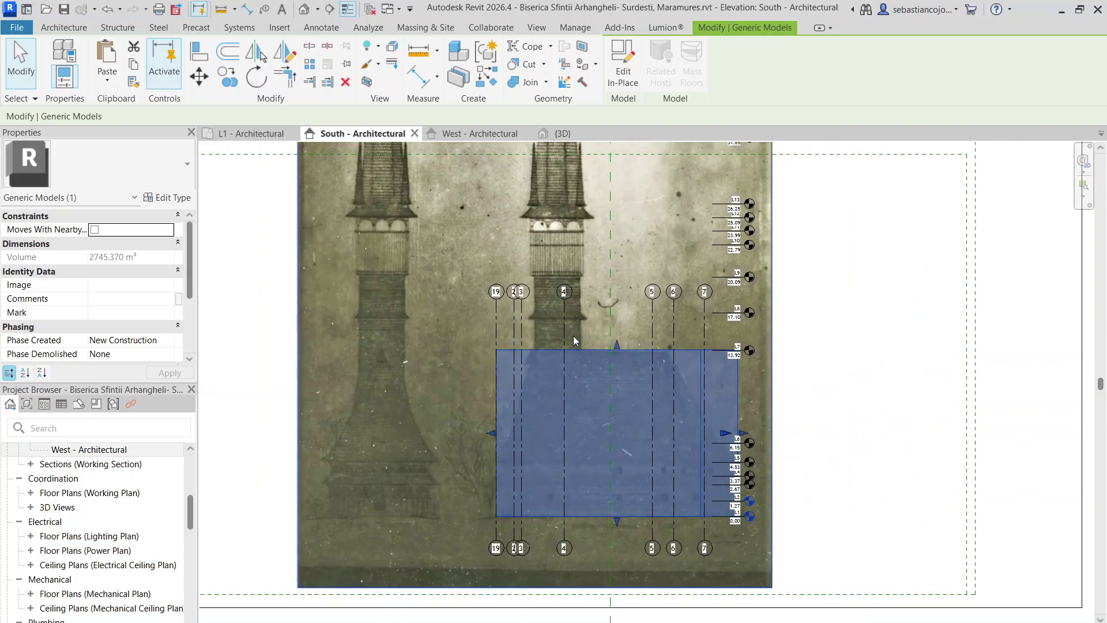
middle_click_drag(573, 336, 580, 421)
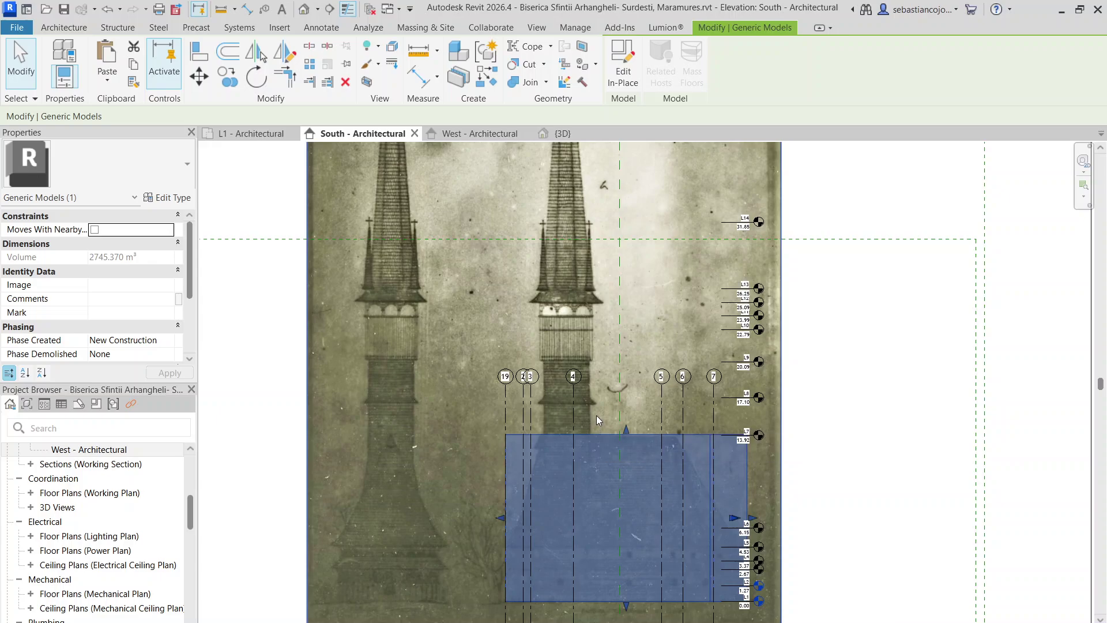
scroll(586, 423, "down", 2)
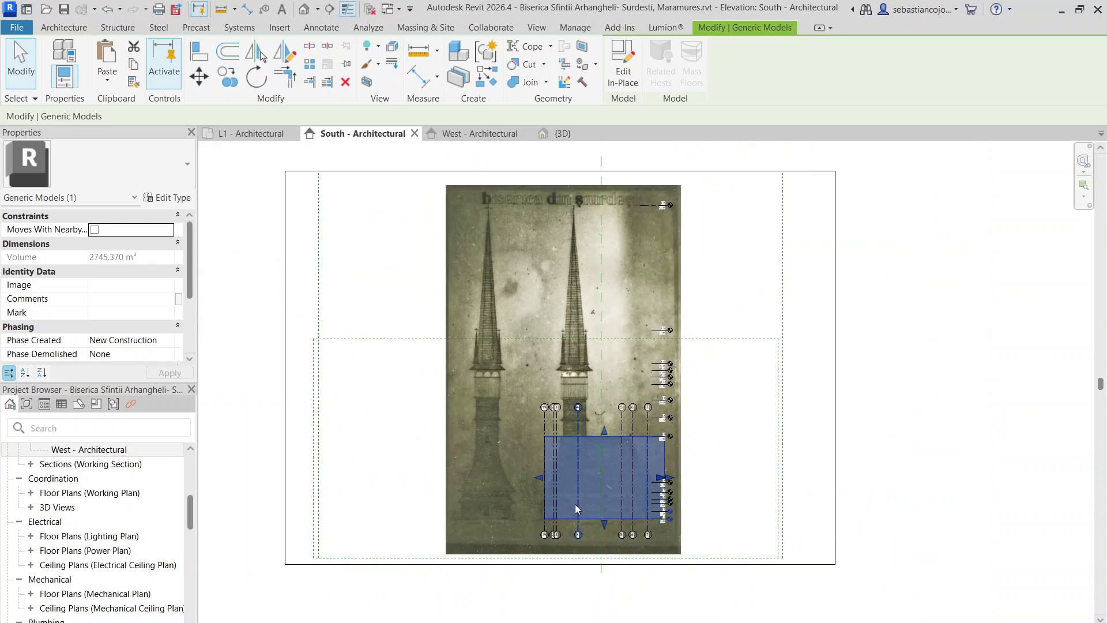
scroll(593, 373, "up", 3)
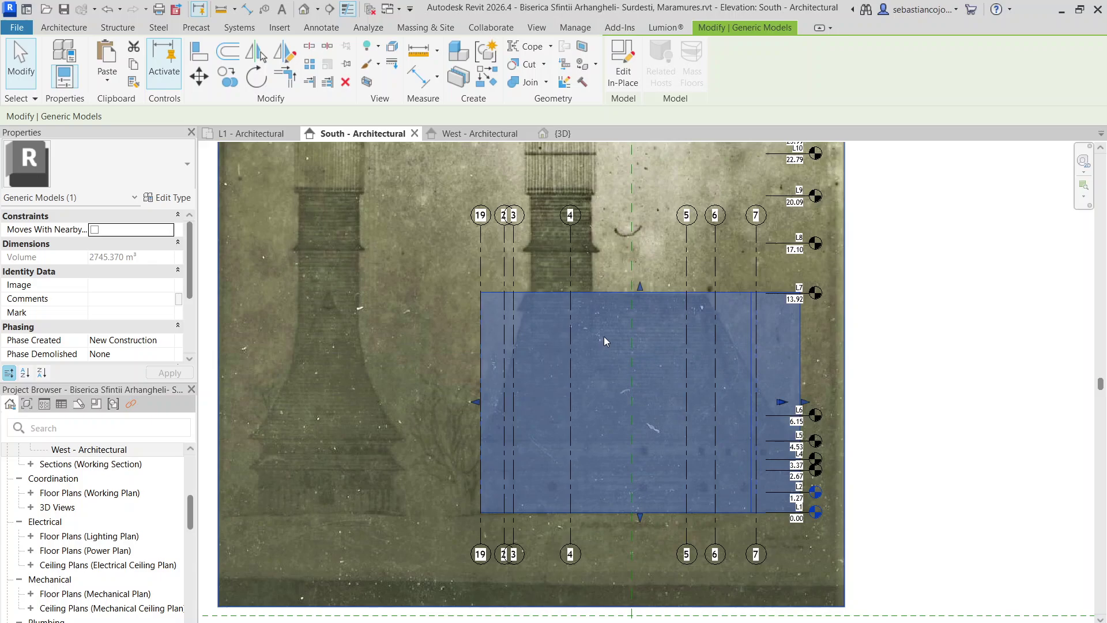
middle_click_drag(567, 482, 620, 413)
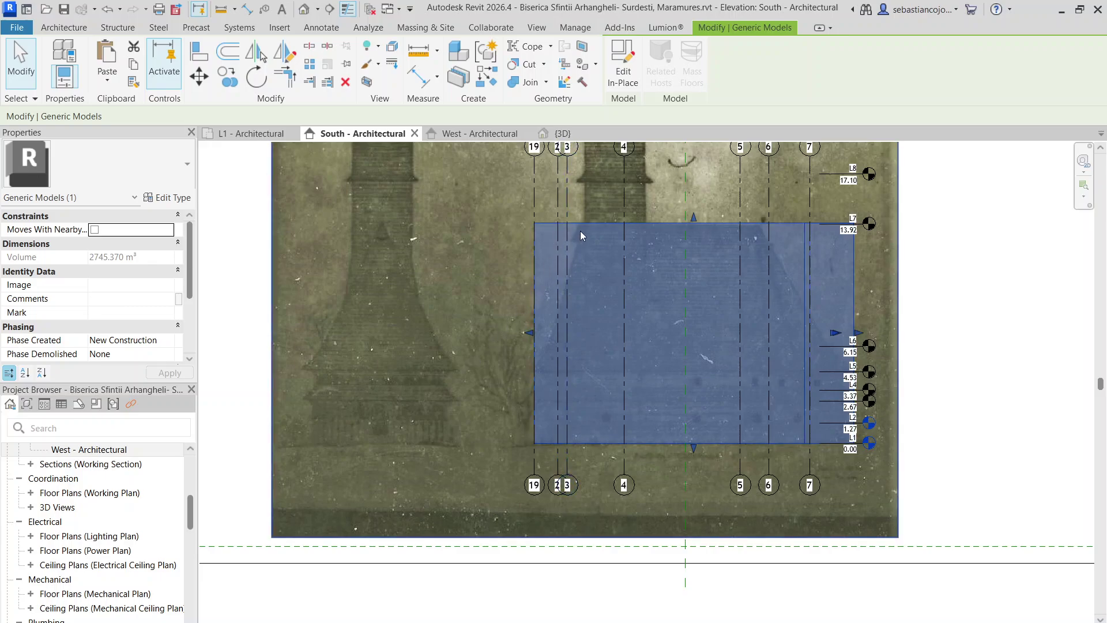
- Edit the generic model in place and start a void extrusion using its south face as the work plane
double_click(533, 240)
left_click(533, 242)
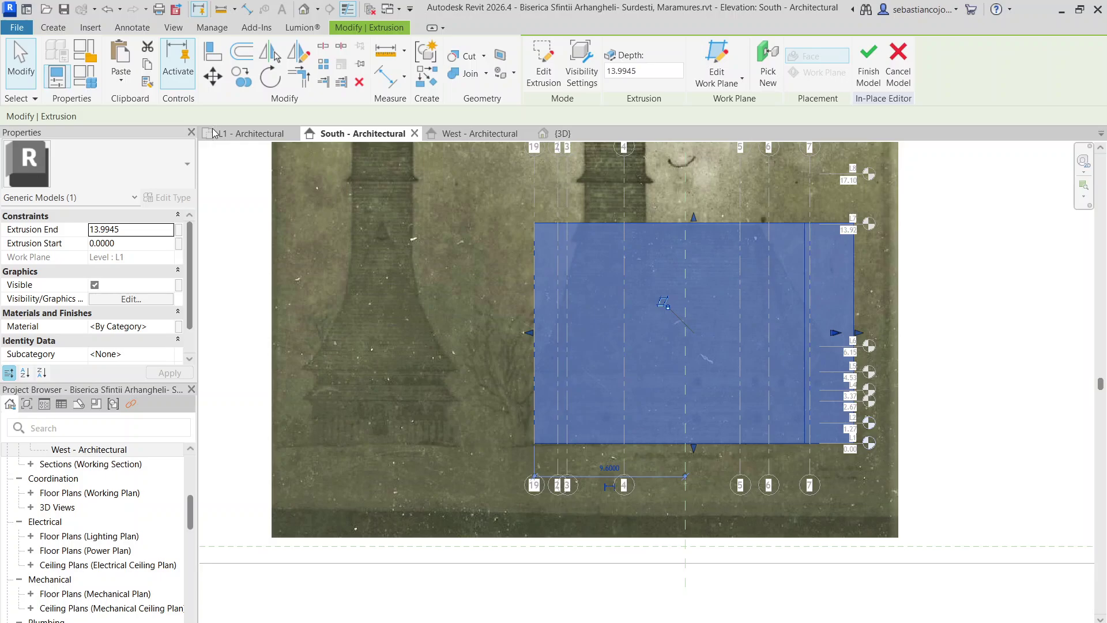
left_click(56, 28)
left_click(129, 62)
key("Escape")
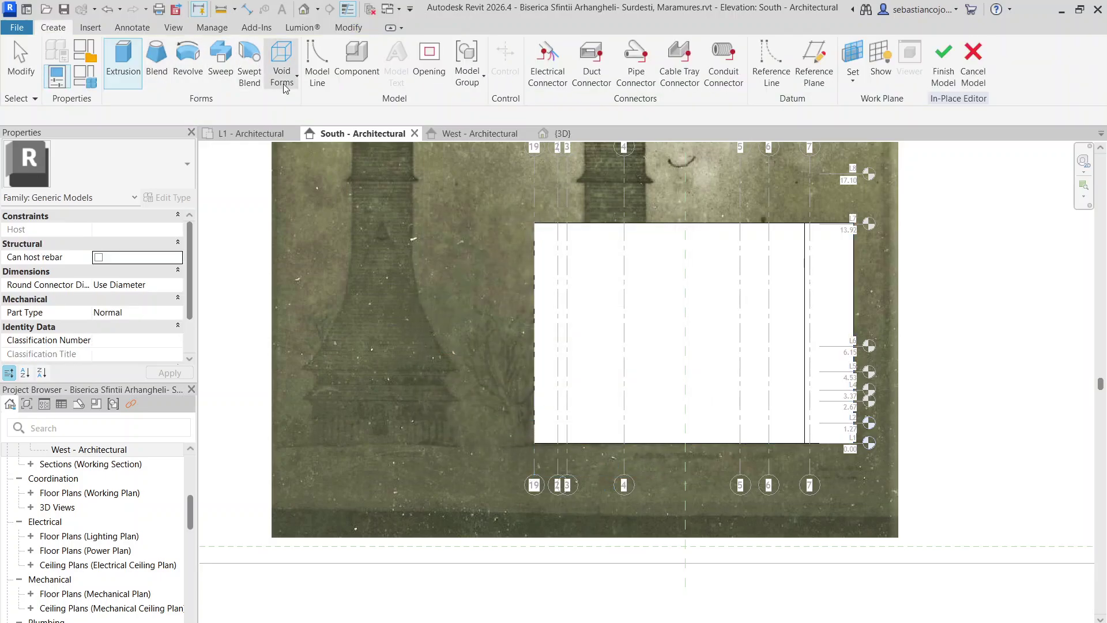
left_click(283, 86)
left_click(315, 104)
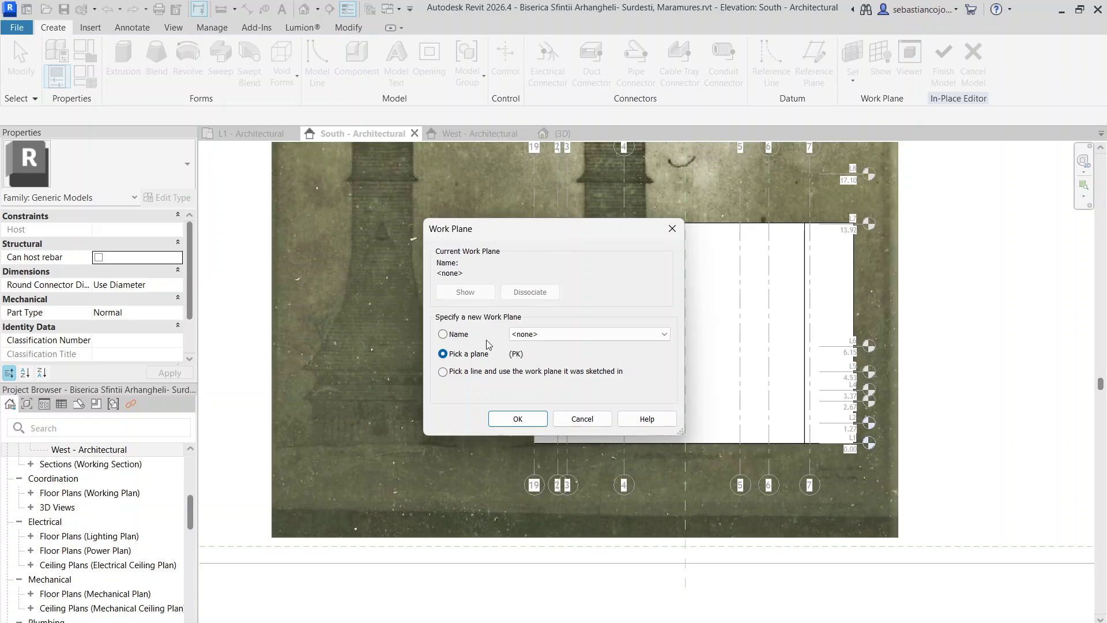
left_click(508, 417)
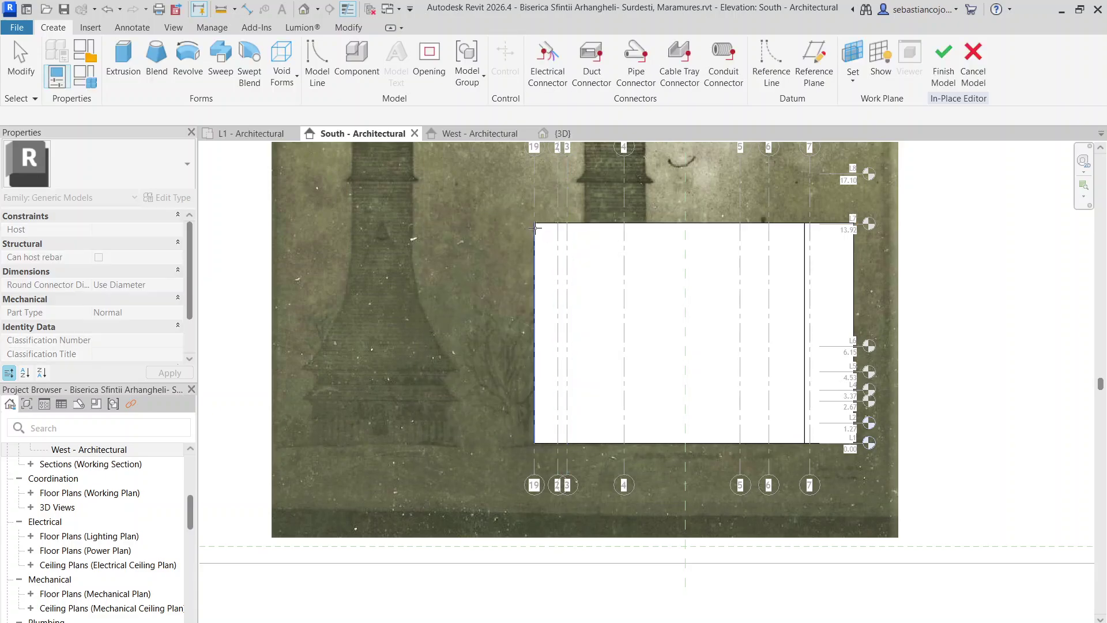
left_click(803, 241)
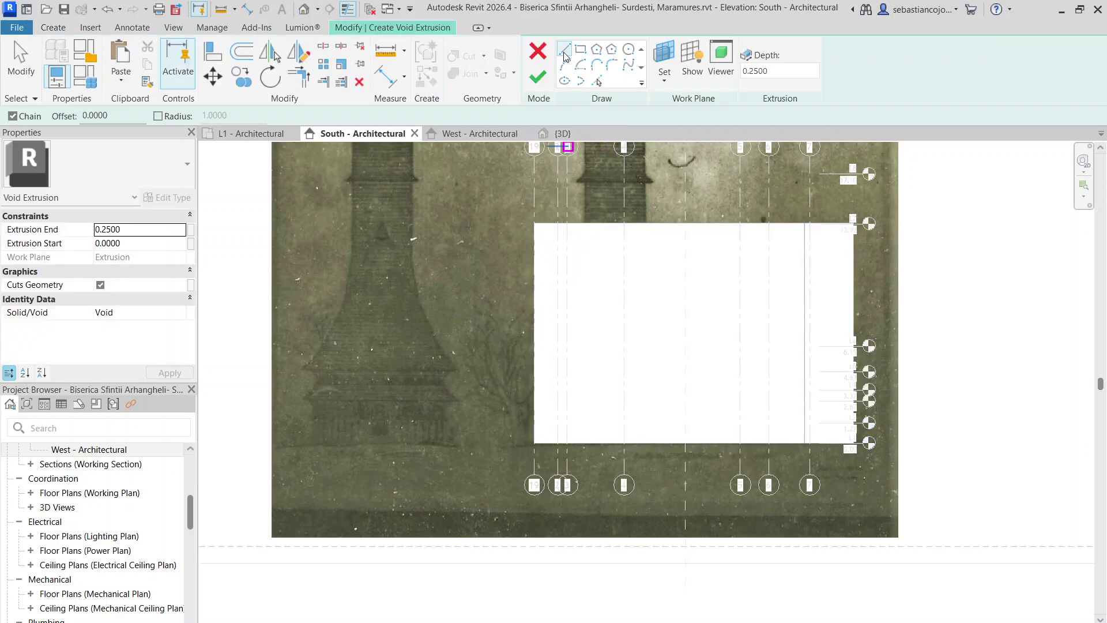
- Sketch and finish a closed triangular void profile at the model's upper west corner, between its top edge and gridline 19
scroll(530, 234, "up", 2)
left_click(534, 223)
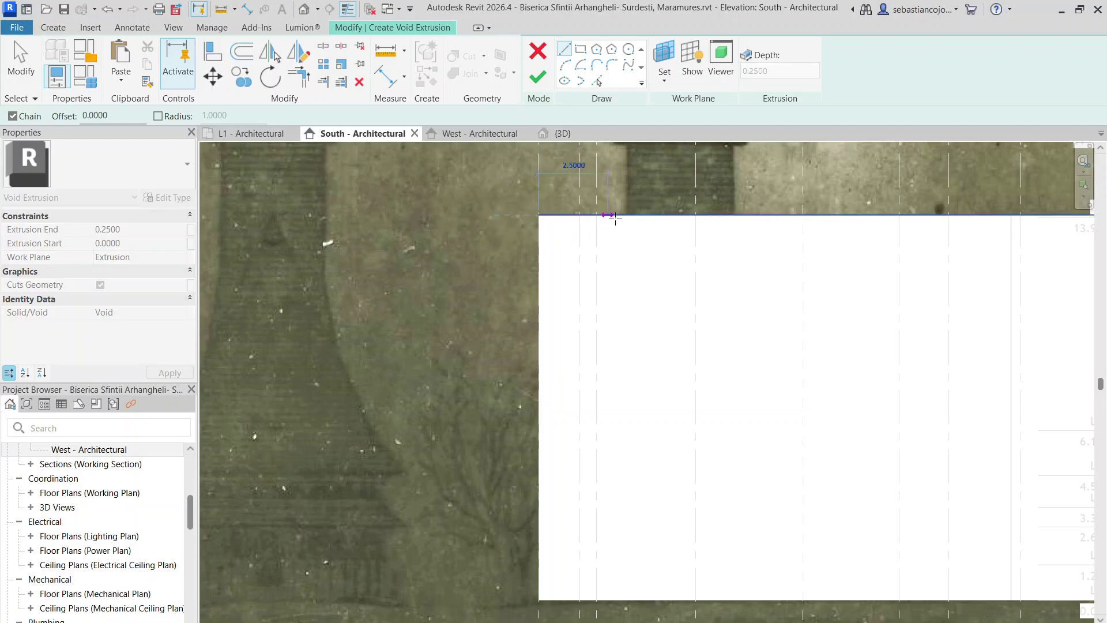
left_click(612, 215)
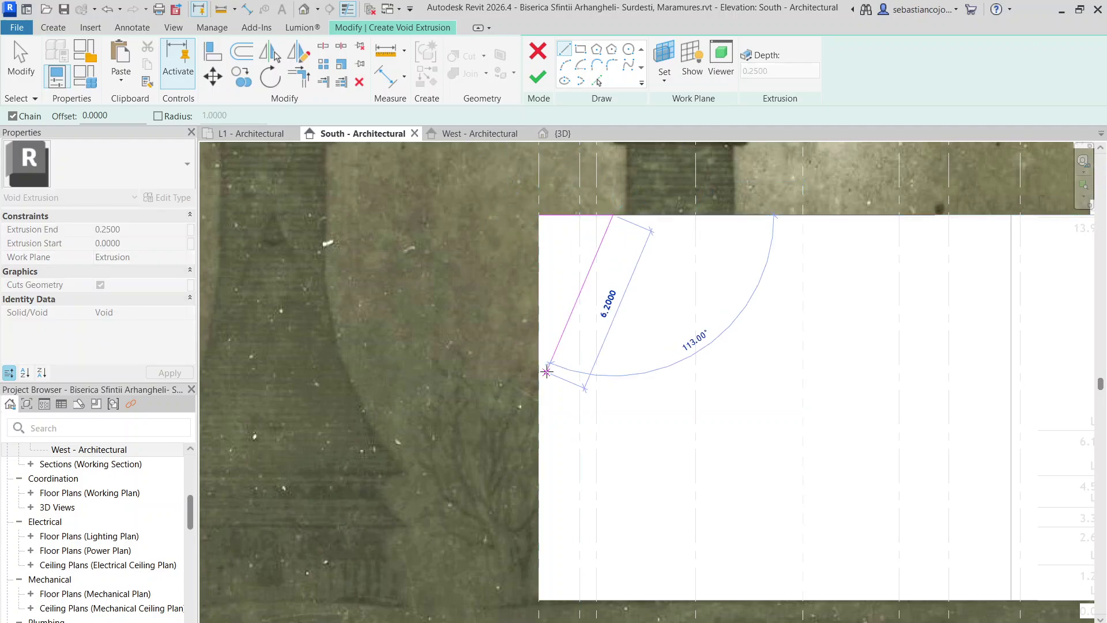
scroll(545, 375, "down", 2)
scroll(546, 378, "up", 2)
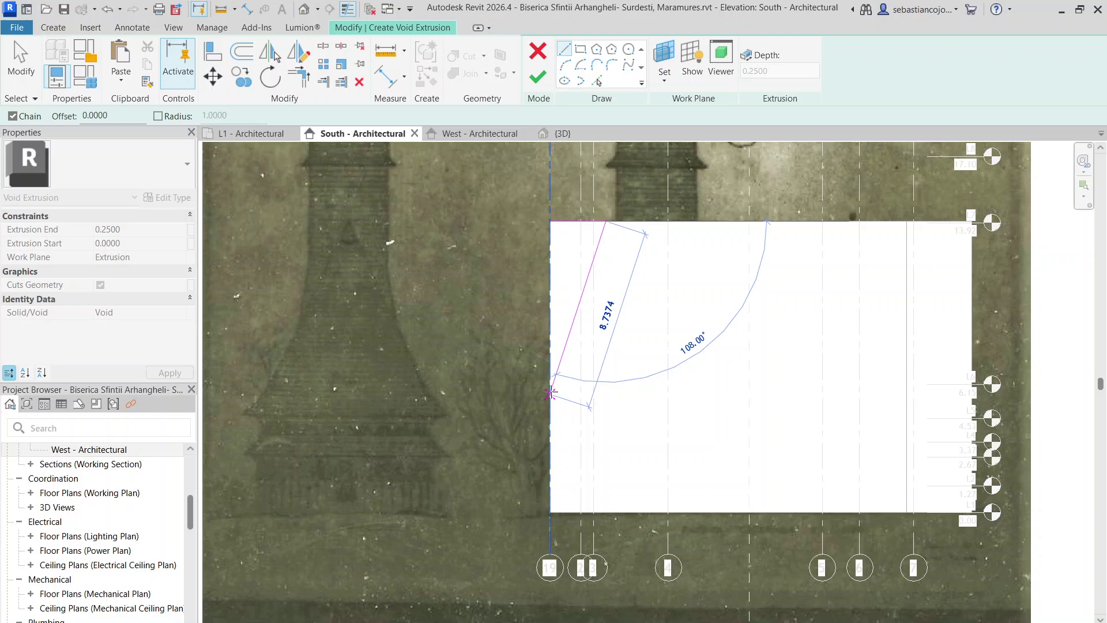
left_click(551, 393)
left_click(550, 222)
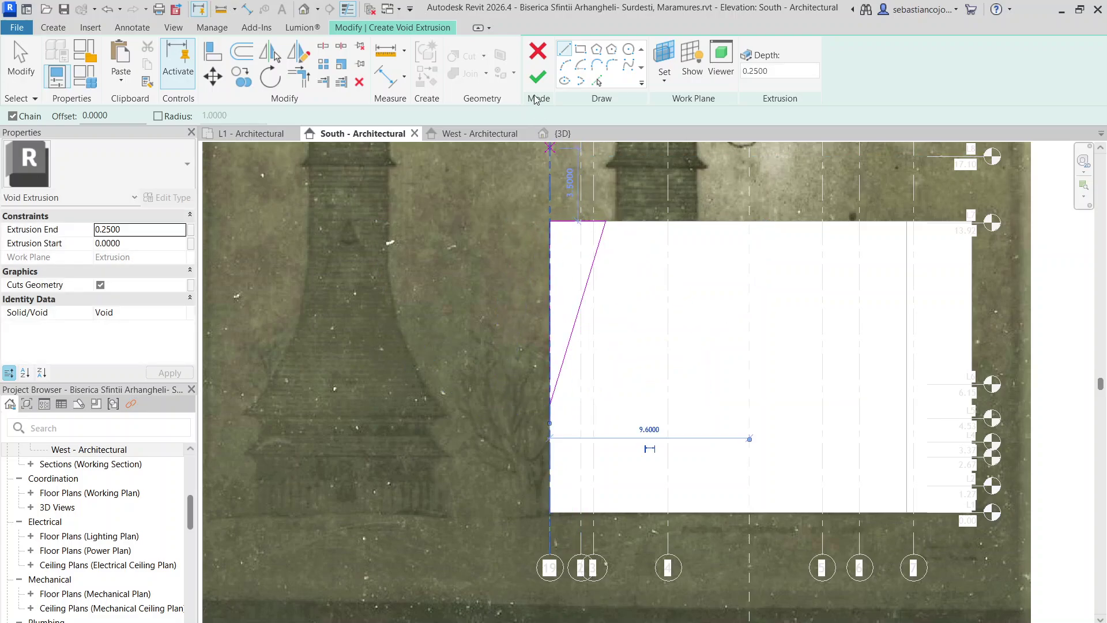
left_click(537, 77)
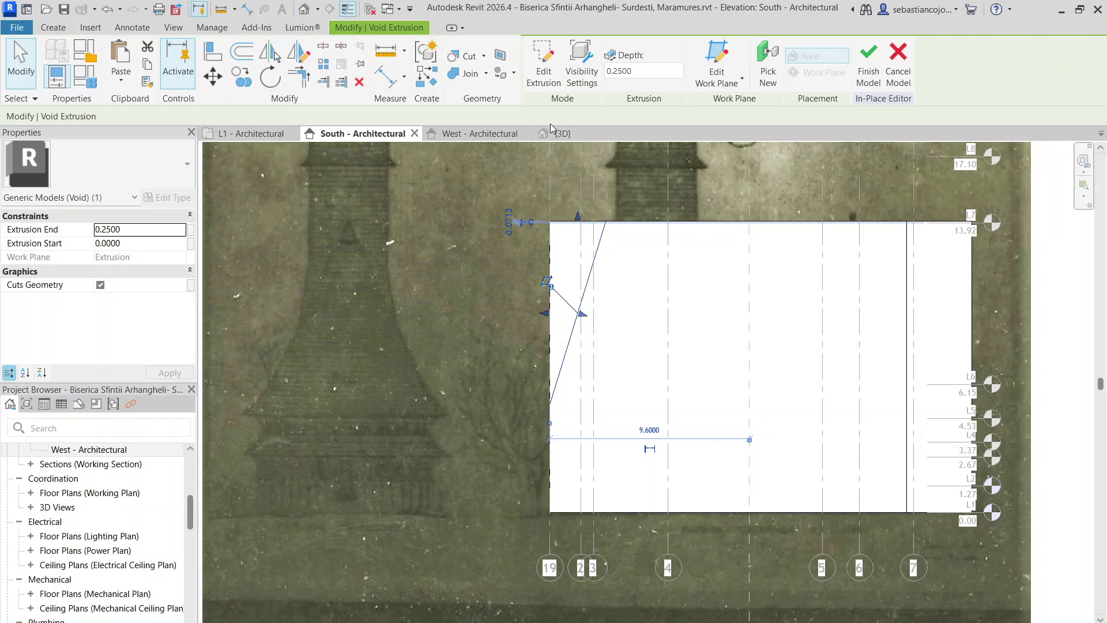
- Stretch the void in the 3D view to a depth of about 11.3 m across the model, and pull its west face outward
left_click(557, 133)
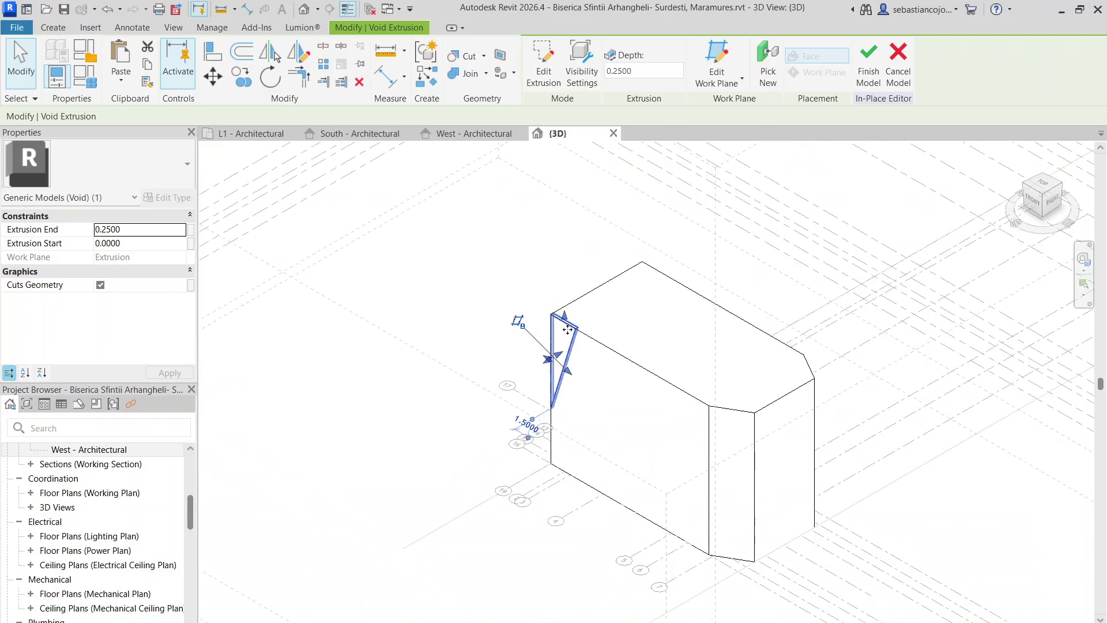
key("Escape")
left_click(564, 328)
scroll(557, 349, "up", 2)
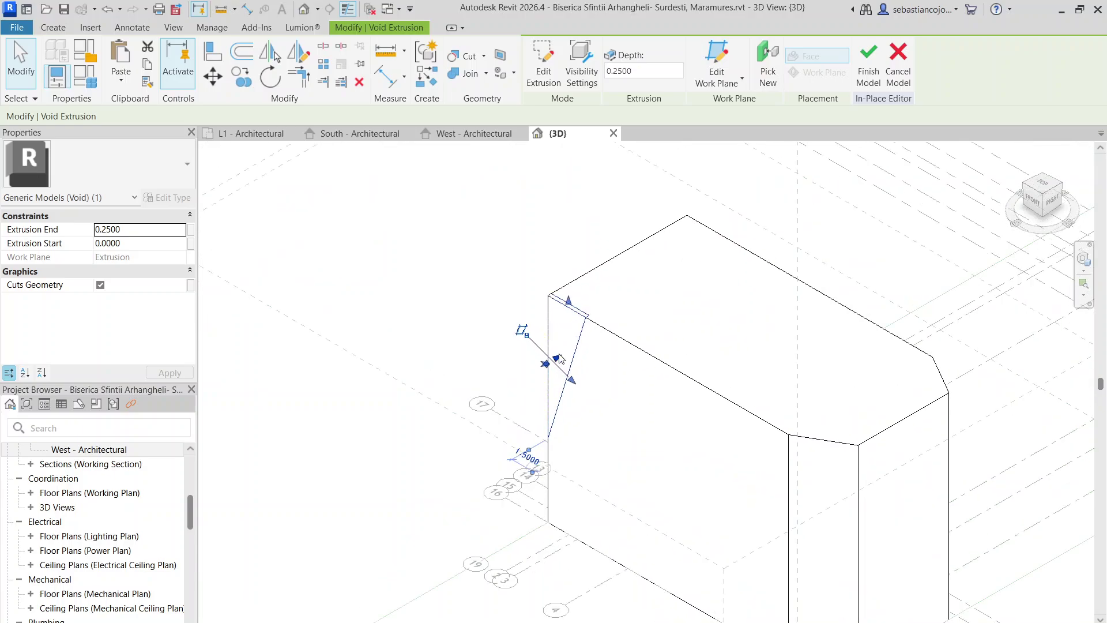
left_click_drag(558, 358, 699, 253)
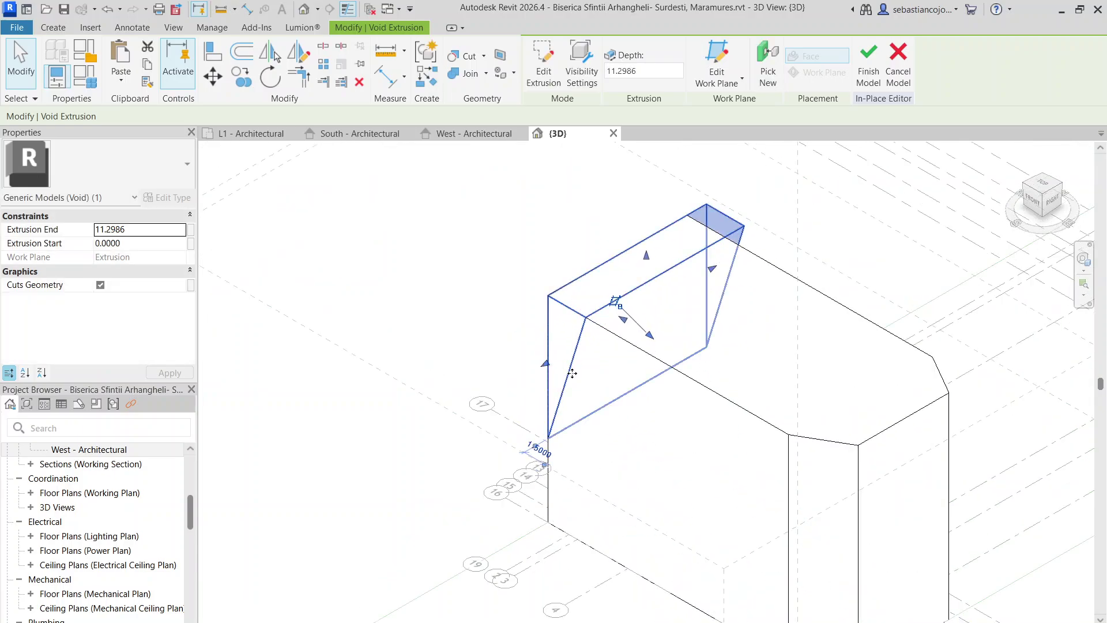
left_click_drag(545, 363, 520, 386)
key("Escape")
scroll(606, 429, "down", 3)
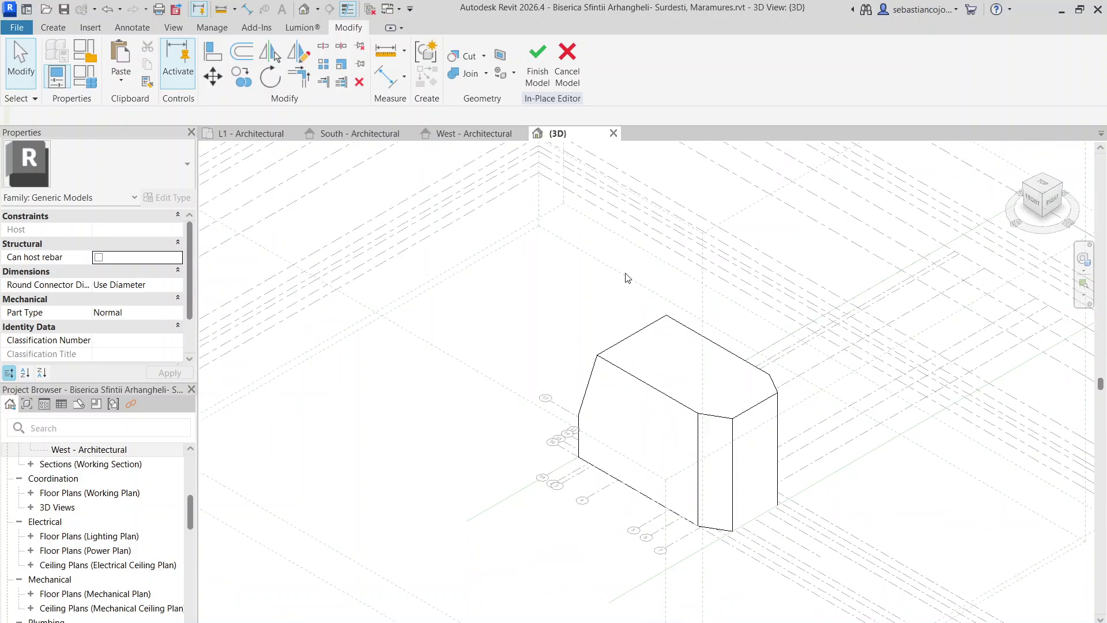
- Edit the west void's profile in the South elevation, moving its sloped line inward to about 10.73 m long, and finish the sketch
left_click(351, 134)
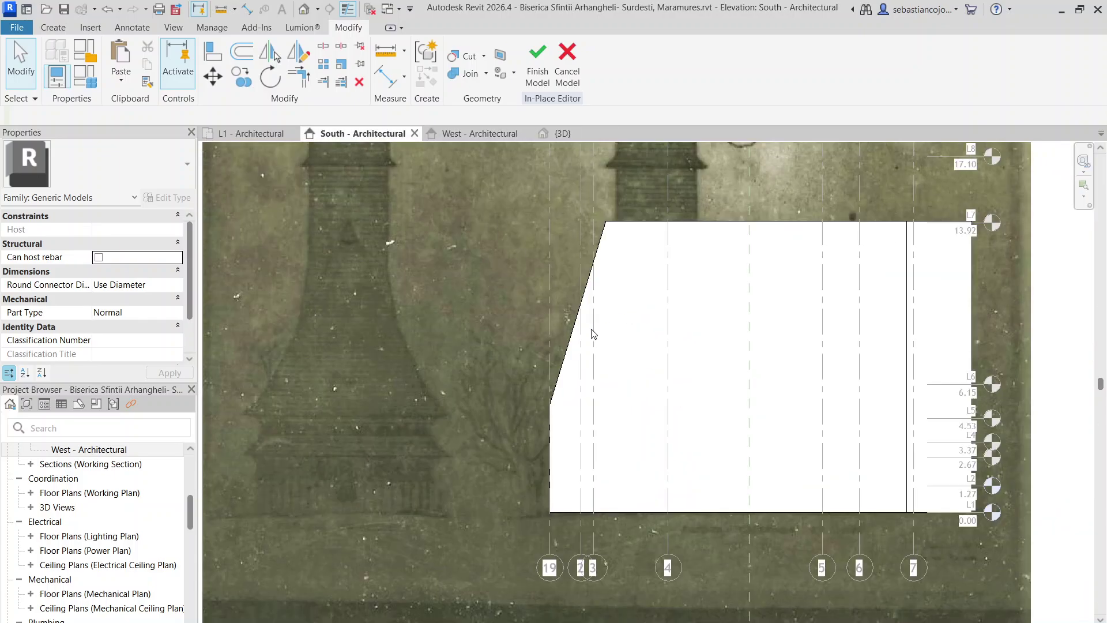
left_click(631, 222)
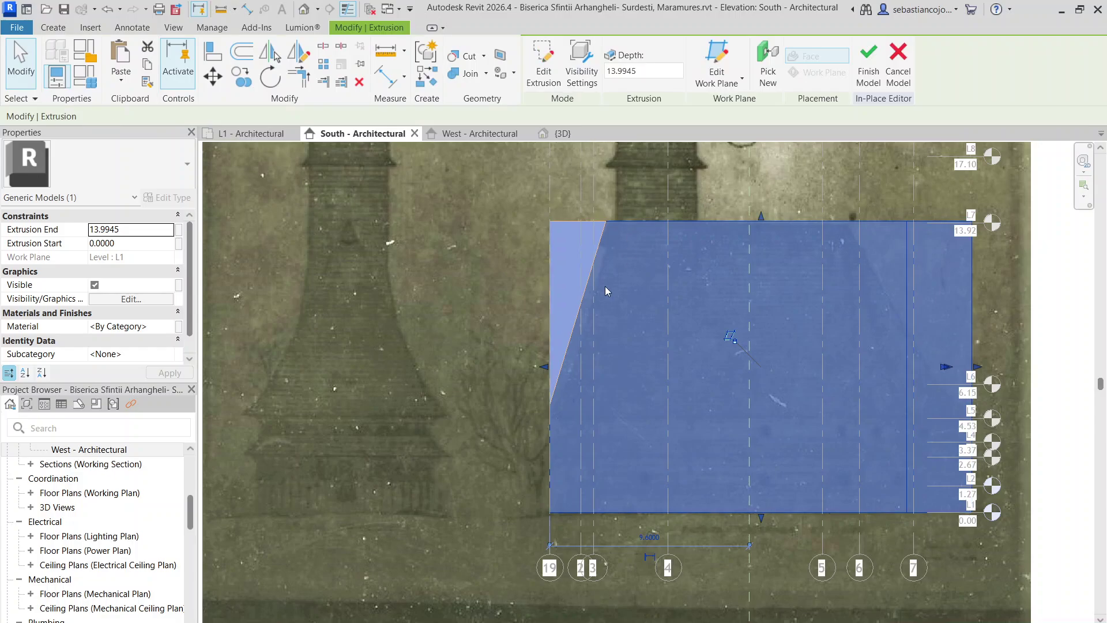
scroll(596, 292, "up", 3)
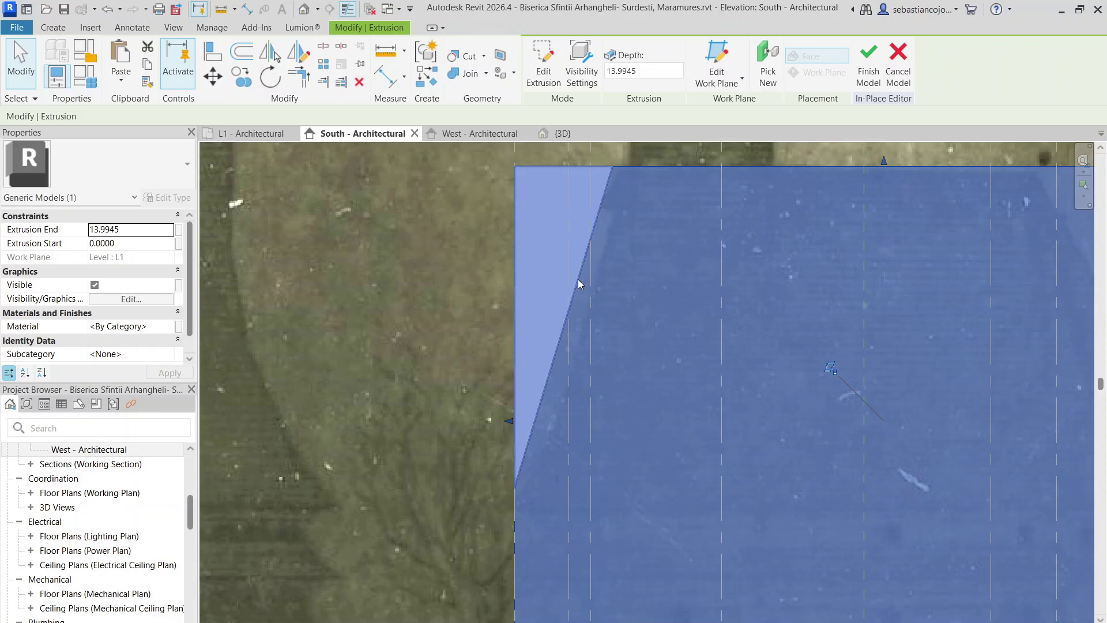
double_click(578, 280)
left_click(580, 285)
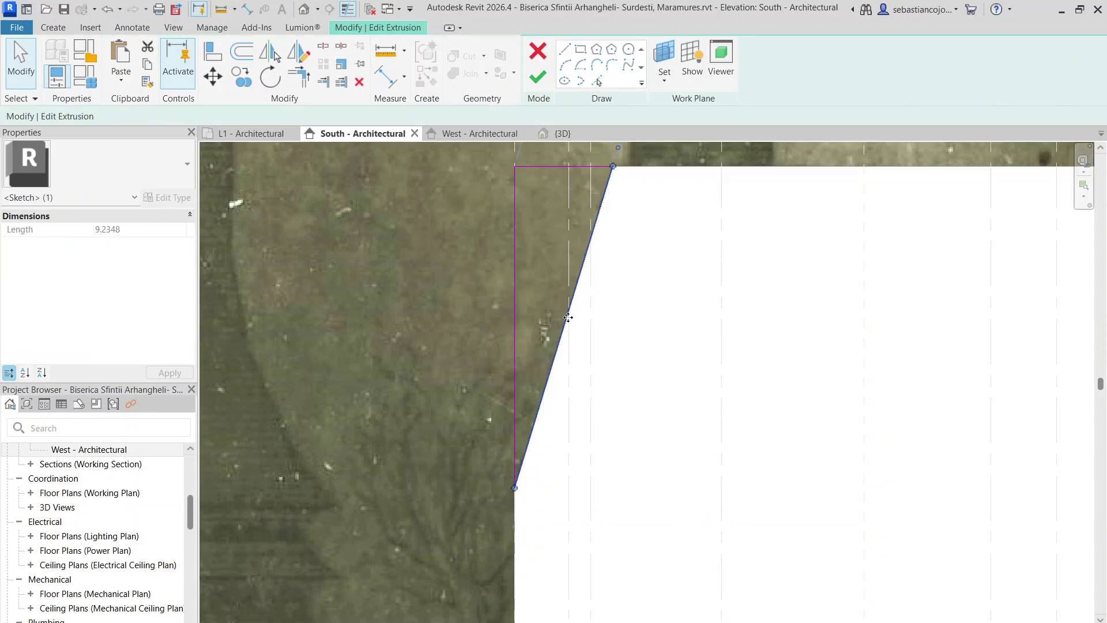
left_click_drag(568, 317, 580, 330)
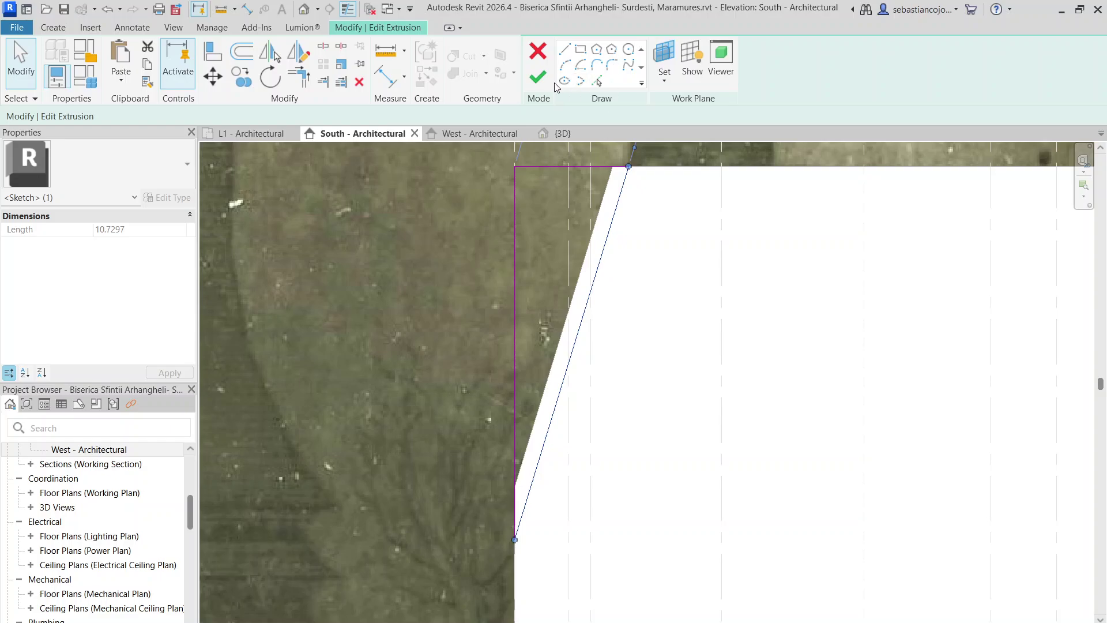
left_click(538, 77)
- Compare the west void's sloped cut and its end points with the church roof in the South elevation image
scroll(641, 219, "down", 5)
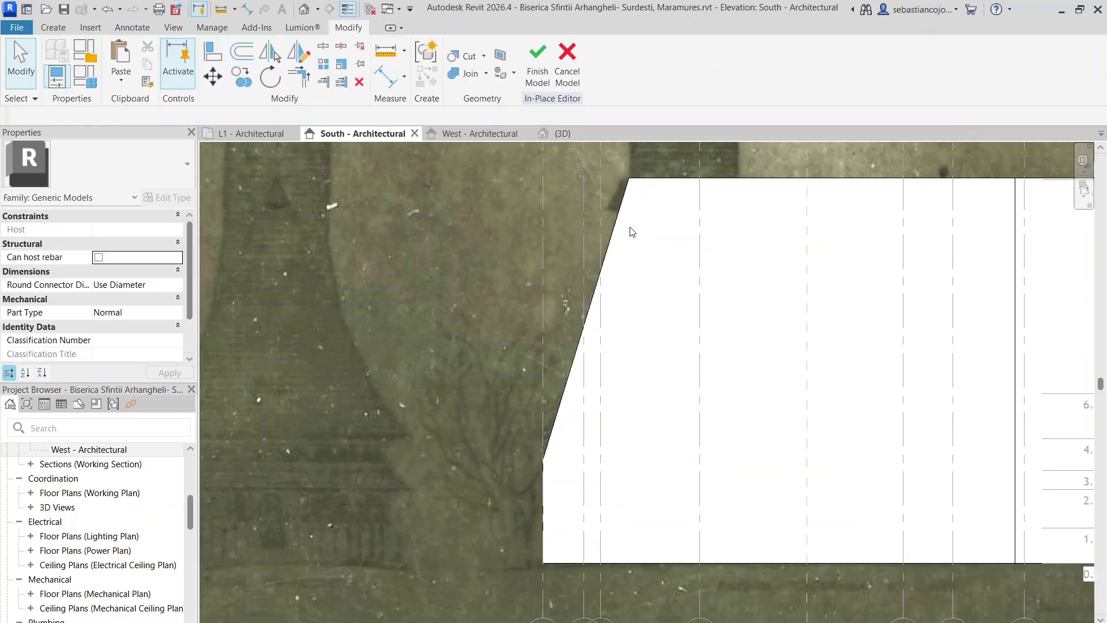
scroll(621, 324, "up", 4)
left_click(612, 315)
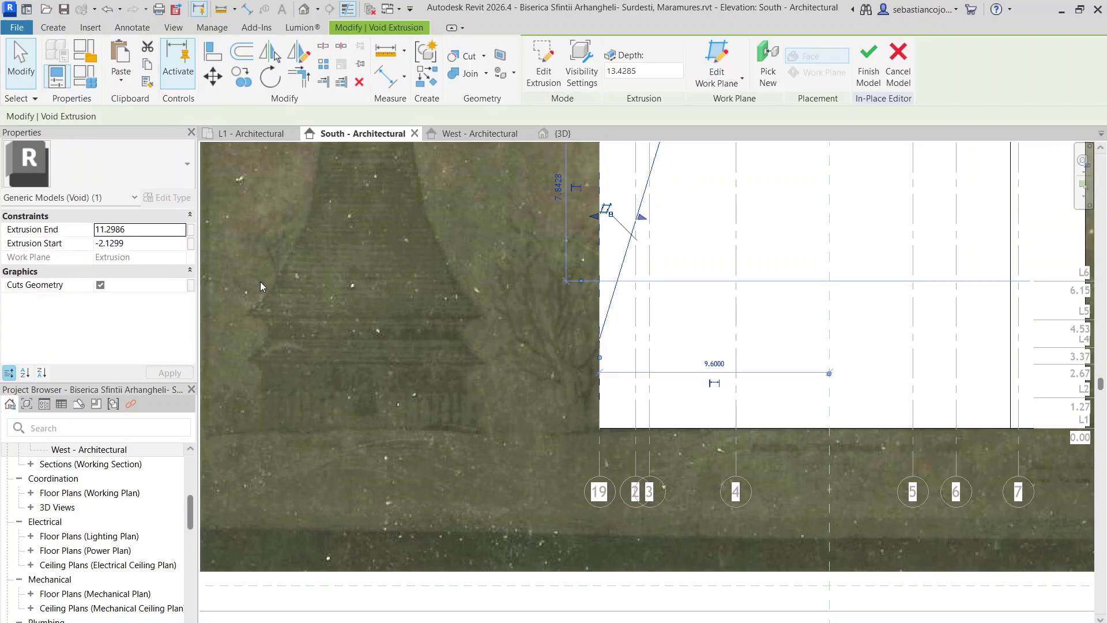
scroll(413, 305, "down", 5)
scroll(501, 239, "up", 3)
key("Escape")
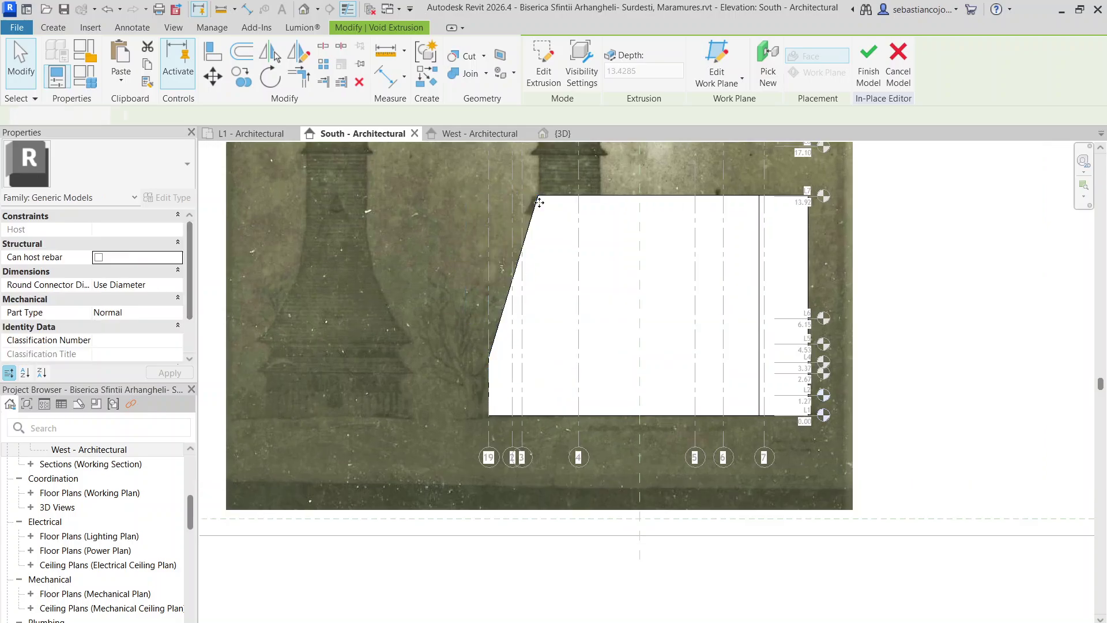
scroll(501, 324, "up", 1)
scroll(503, 326, "up", 2)
left_click(506, 348)
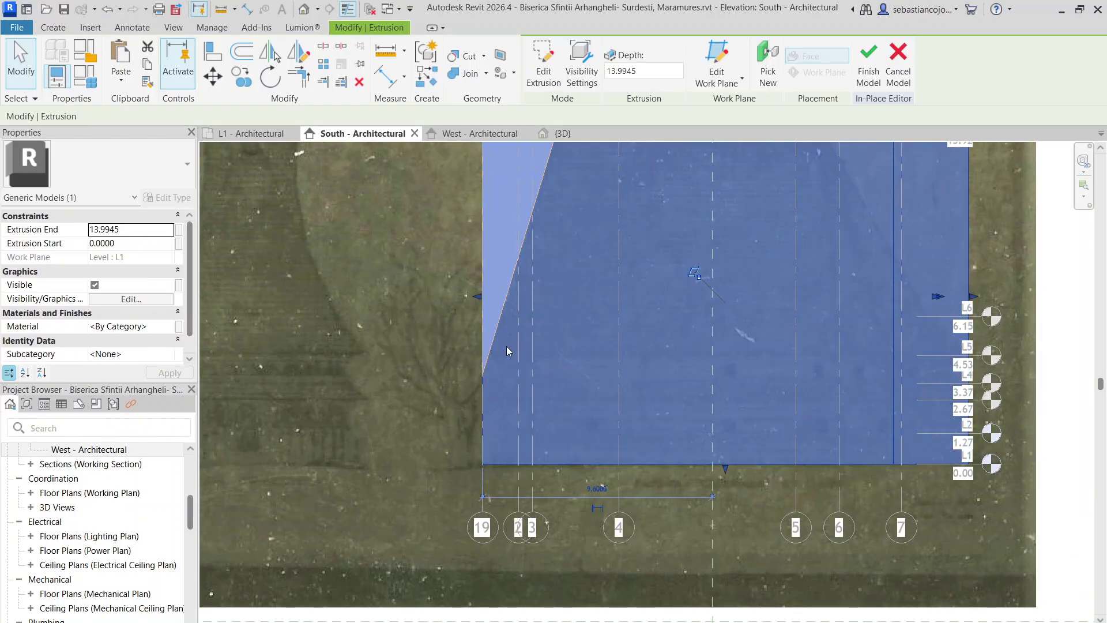
scroll(532, 274, "up", 3)
scroll(479, 413, "down", 5)
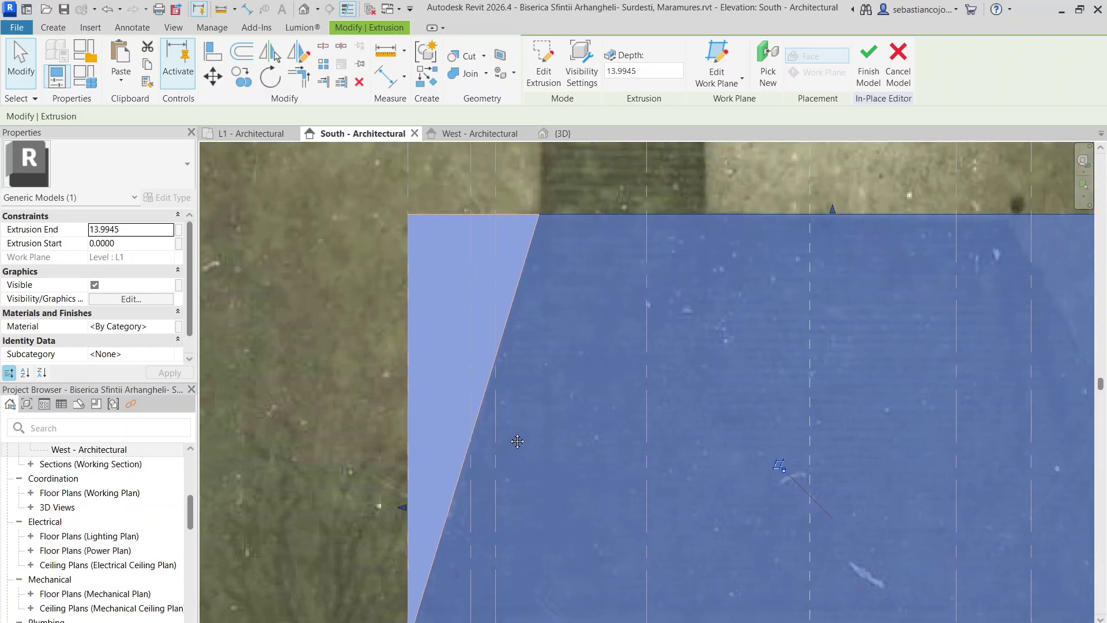
scroll(499, 469, "up", 3)
scroll(582, 193, "down", 1)
scroll(497, 369, "up", 3)
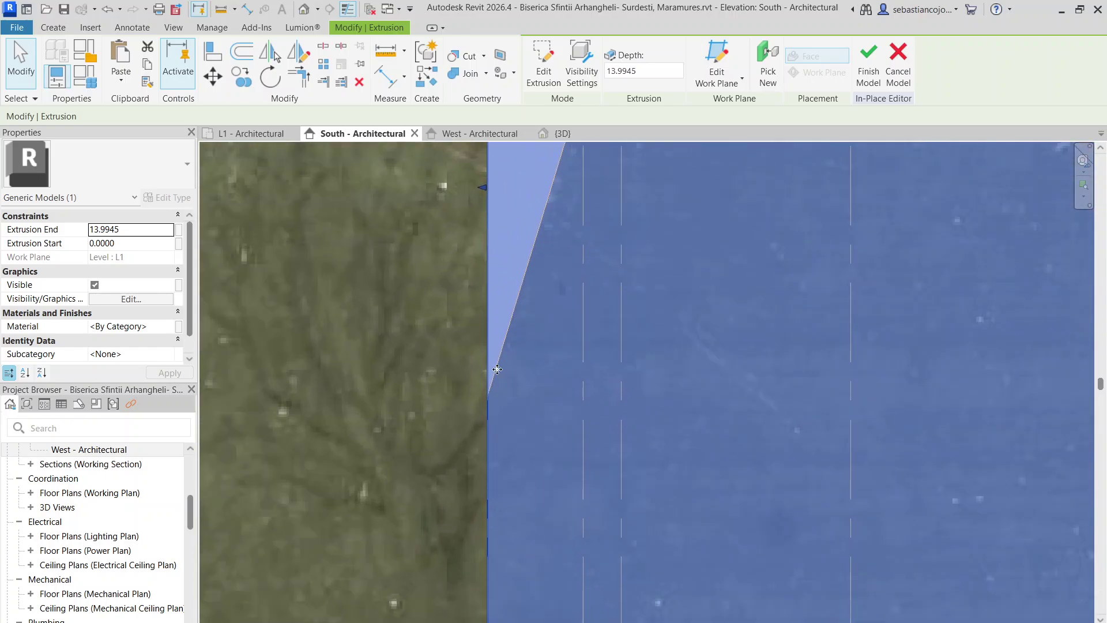
scroll(488, 343, "down", 3)
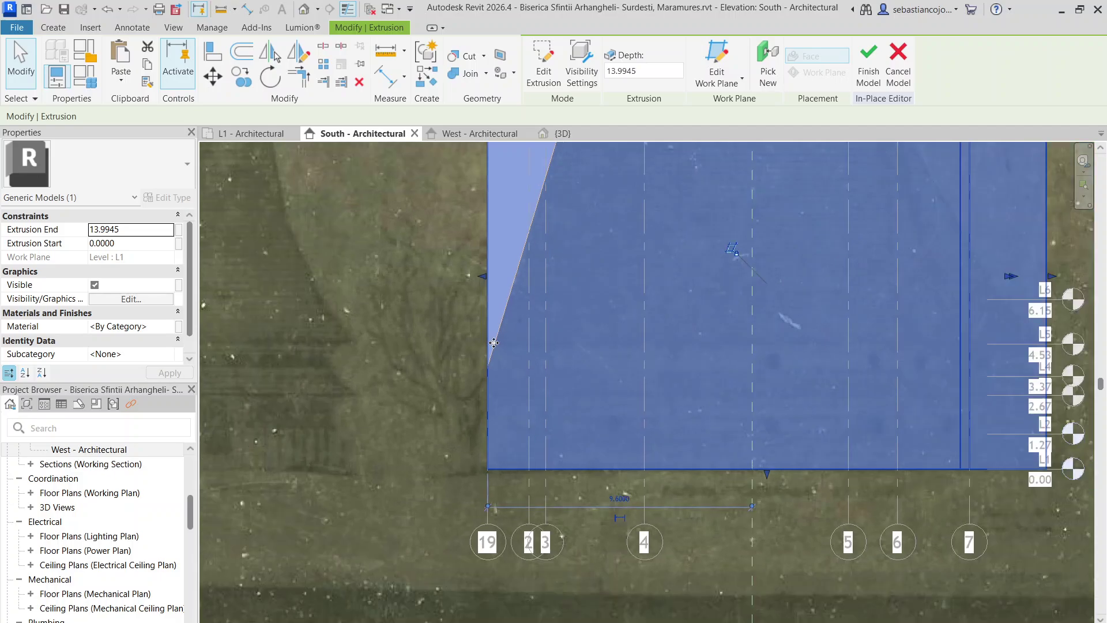
- Reopen the west void's profile and shift its sloped line back outward to a length of about 9.66 m
left_click(494, 348)
double_click(495, 349)
scroll(495, 348, "up", 3)
left_click(483, 312)
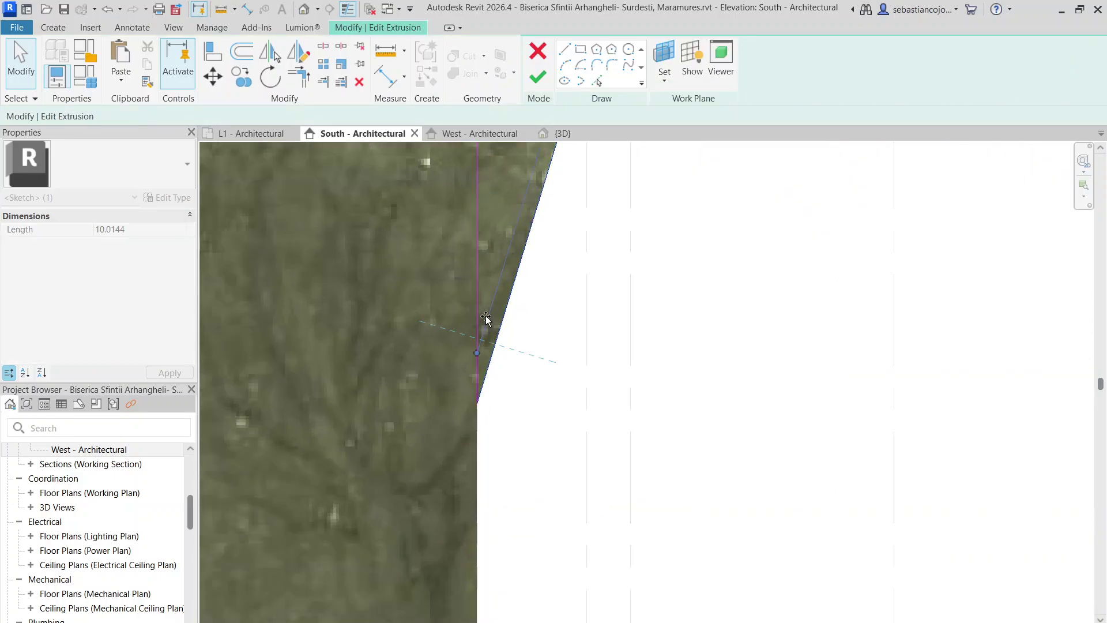
scroll(484, 317, "down", 3)
scroll(490, 321, "up", 3)
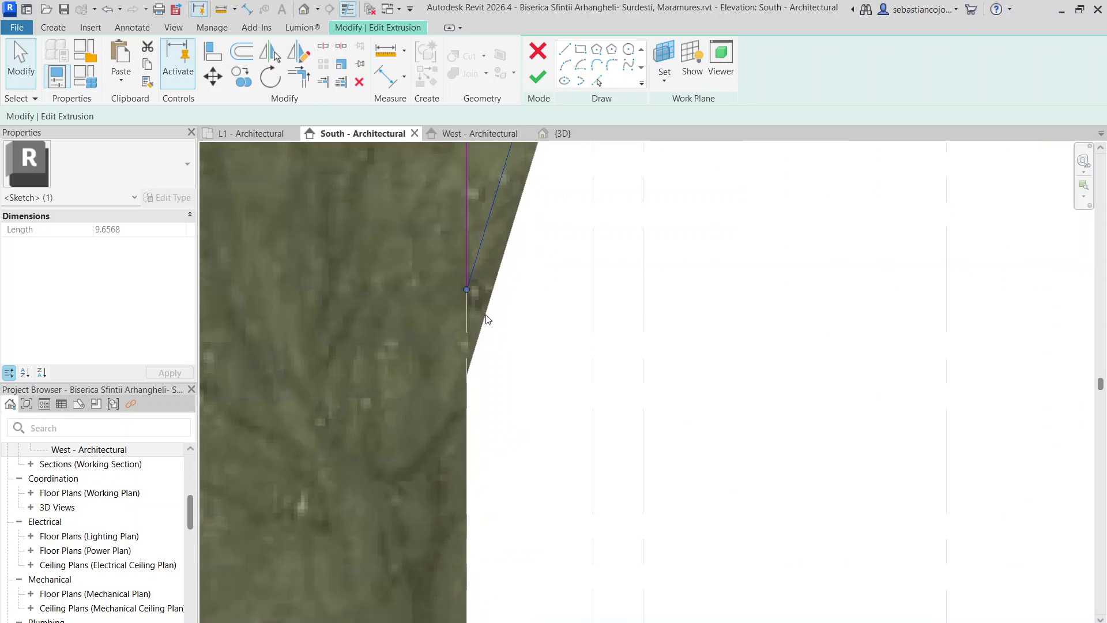
scroll(492, 288, "down", 2)
scroll(487, 292, "down", 8)
- Move the sloped line's upper endpoint along the model's top edge for a top side of about 3.14 m, and finish the sketch
scroll(514, 227, "up", 11)
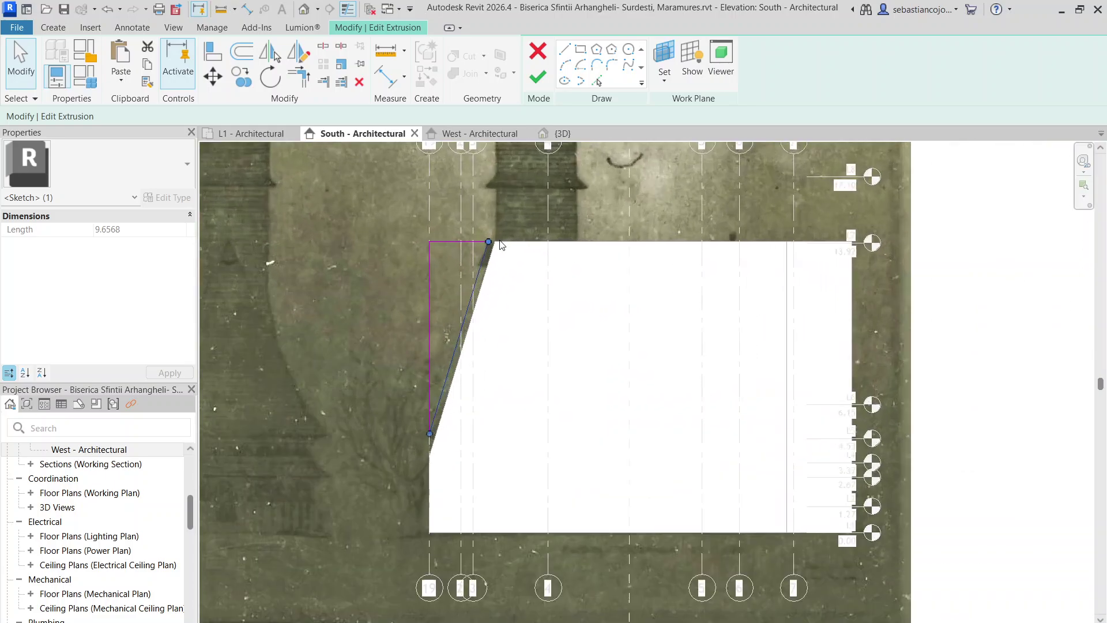
mouse_move(476, 239)
left_mouse_down()
mouse_move(515, 249)
mouse_move(497, 241)
left_mouse_up()
left_click(474, 241)
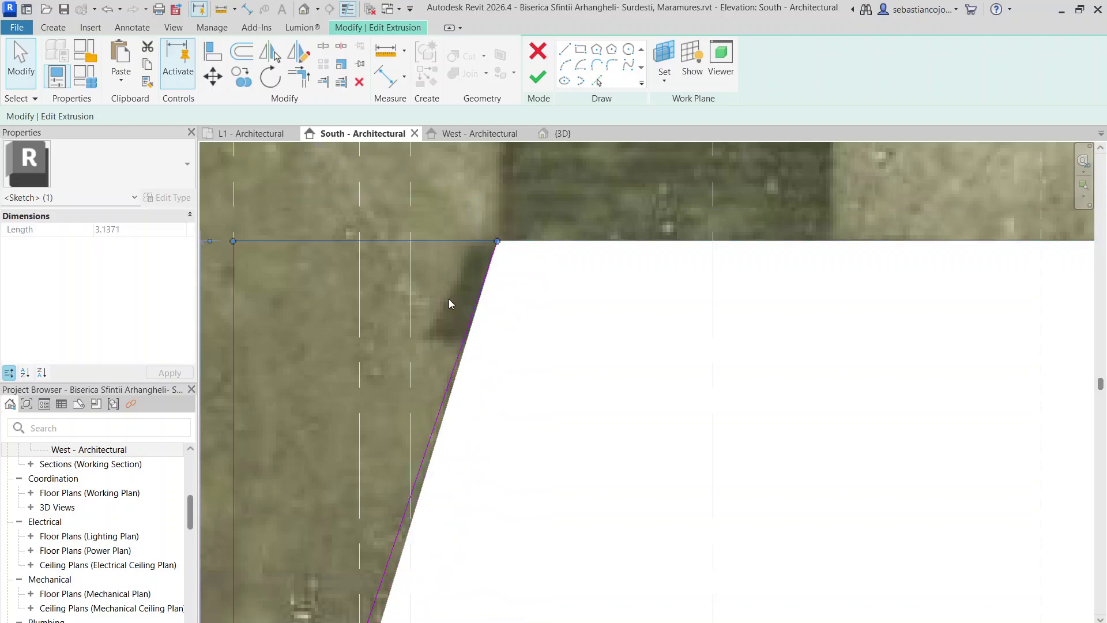
scroll(472, 252, "down", 4)
left_click(538, 77)
left_click(507, 226)
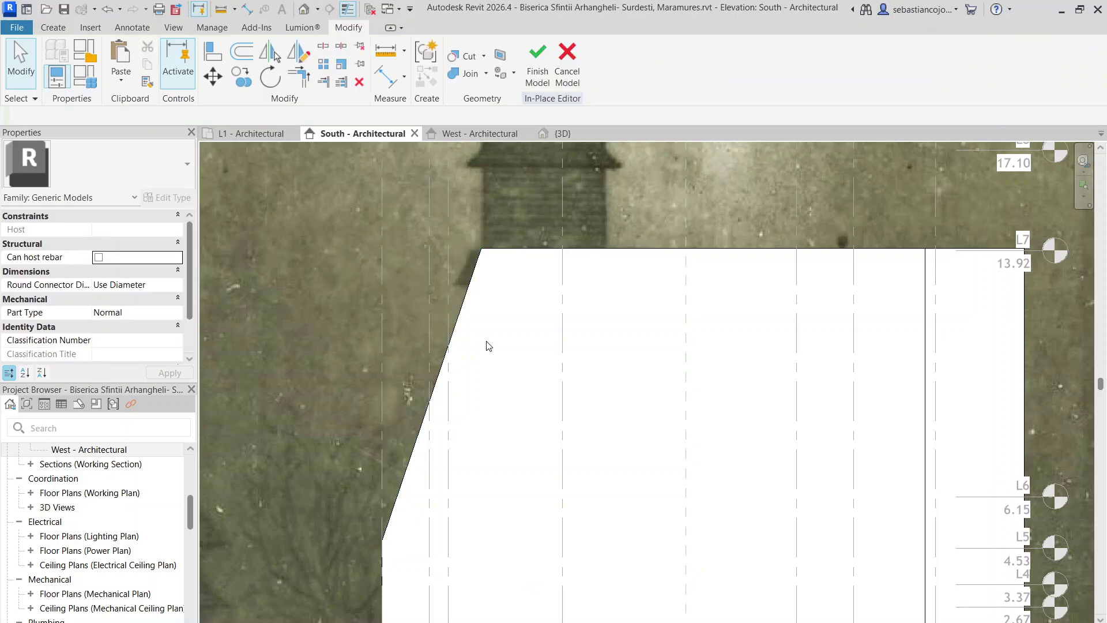
- Finish the in-place model and check its west slope against the church image in the South elevation
scroll(494, 318, "down", 5)
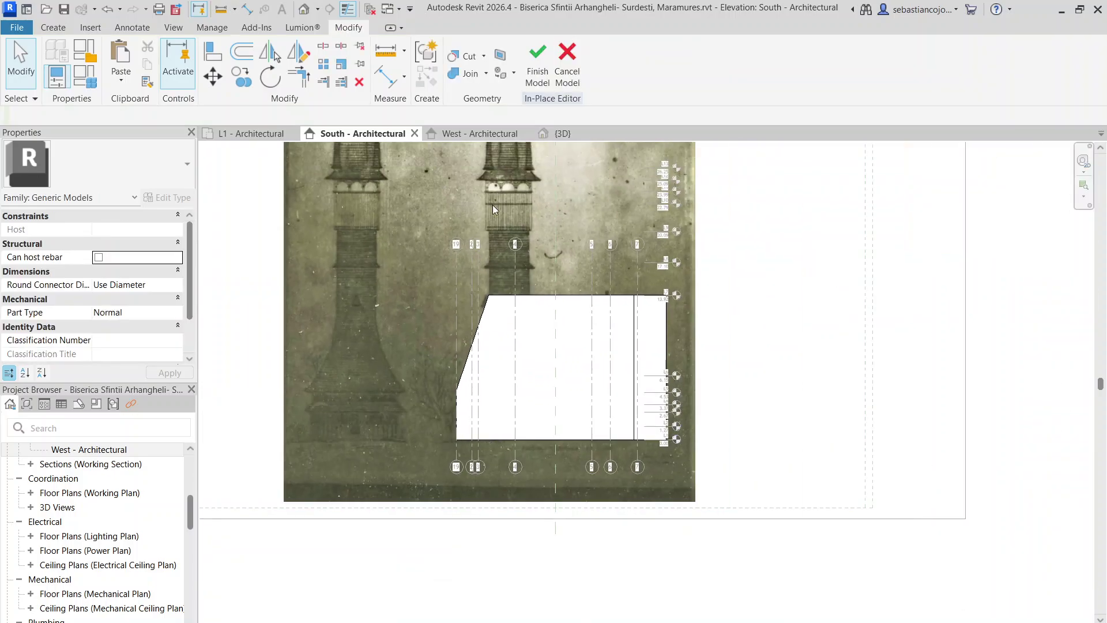
left_click(538, 69)
scroll(473, 363, "up", 3)
left_click(476, 365)
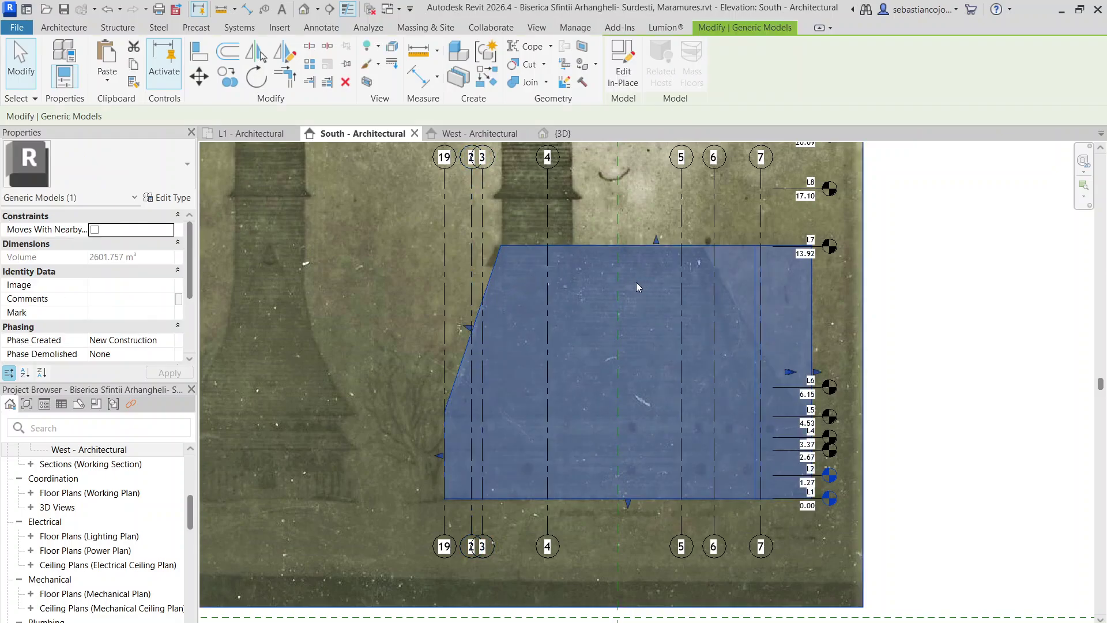
scroll(638, 277, "down", 2)
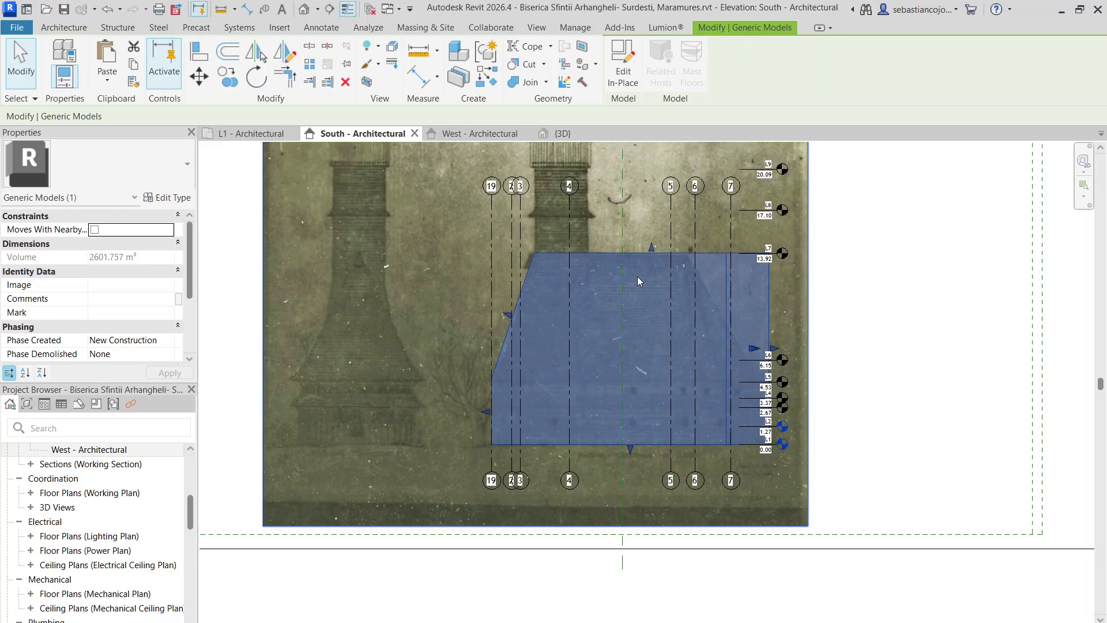
key("Escape")
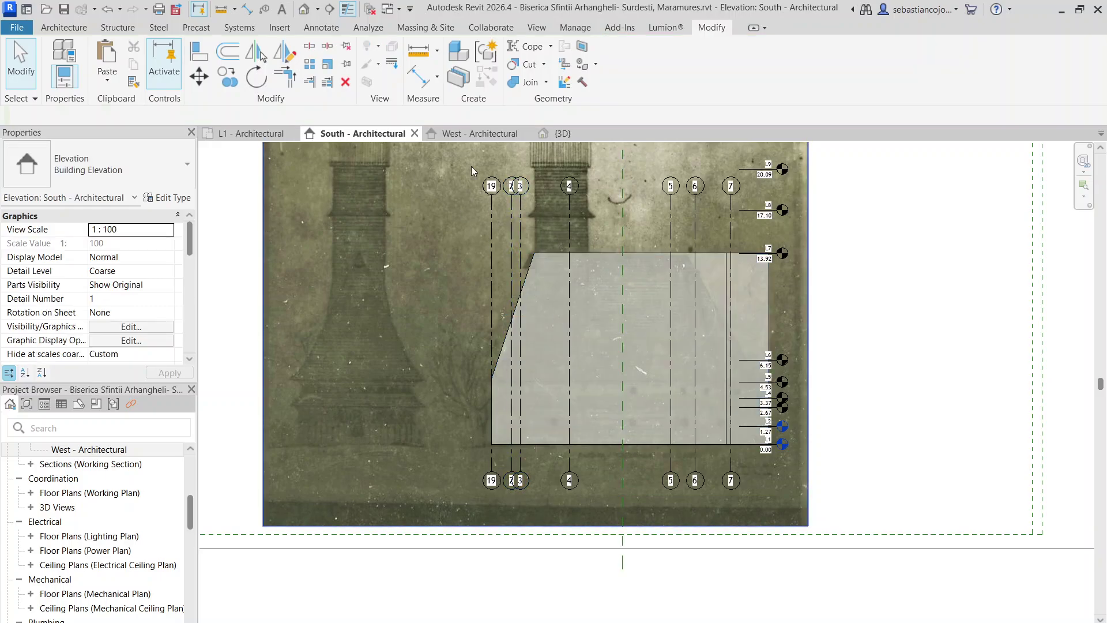
- Edit the generic model in place in the 3D view and start a void sweep
left_click(555, 134)
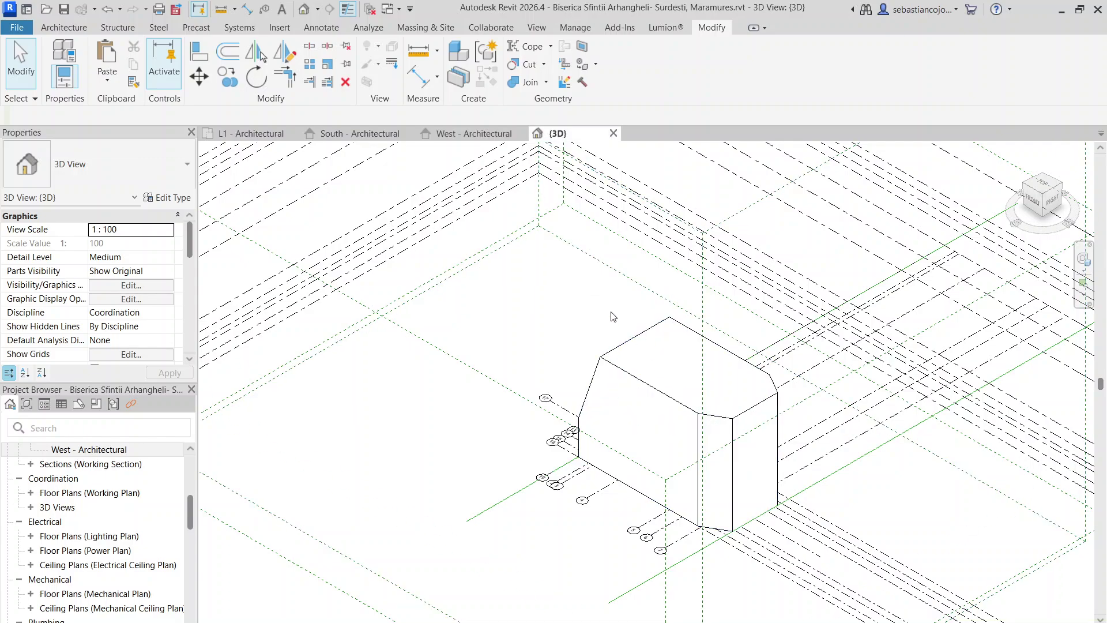
left_click(605, 364)
scroll(432, 258, "up", 2)
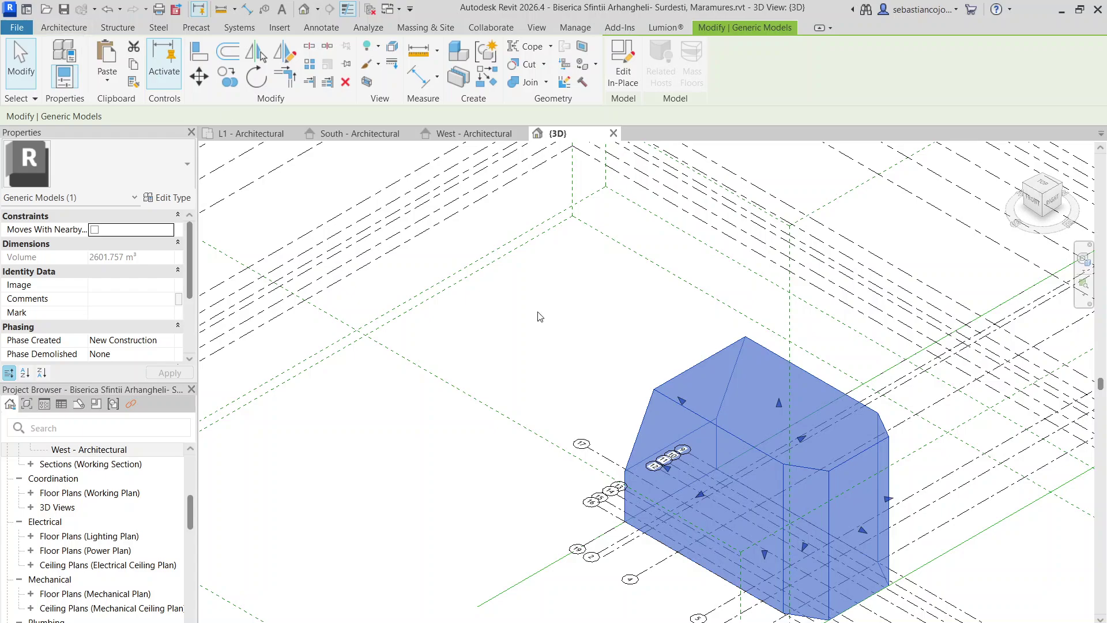
double_click(700, 419)
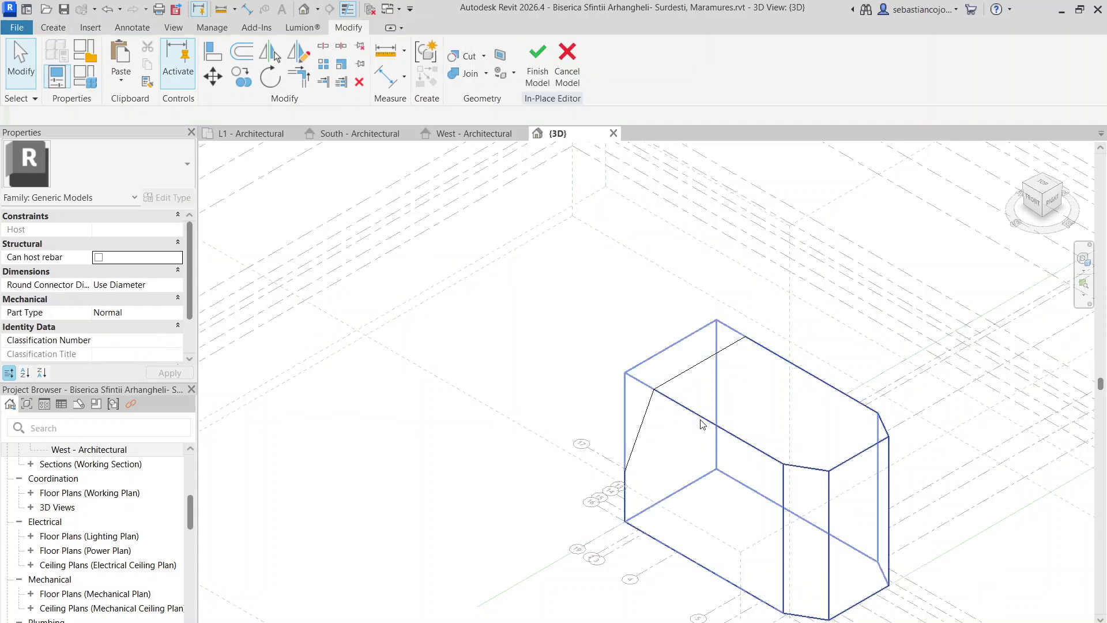
left_click(673, 407)
left_click(58, 27)
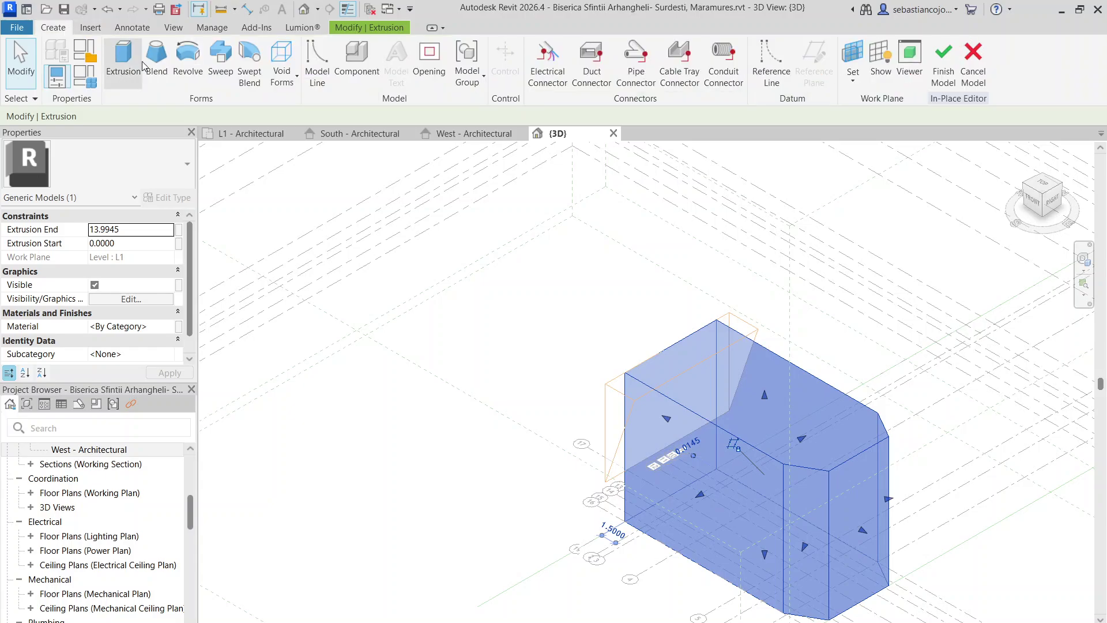
left_click(282, 63)
left_click(314, 192)
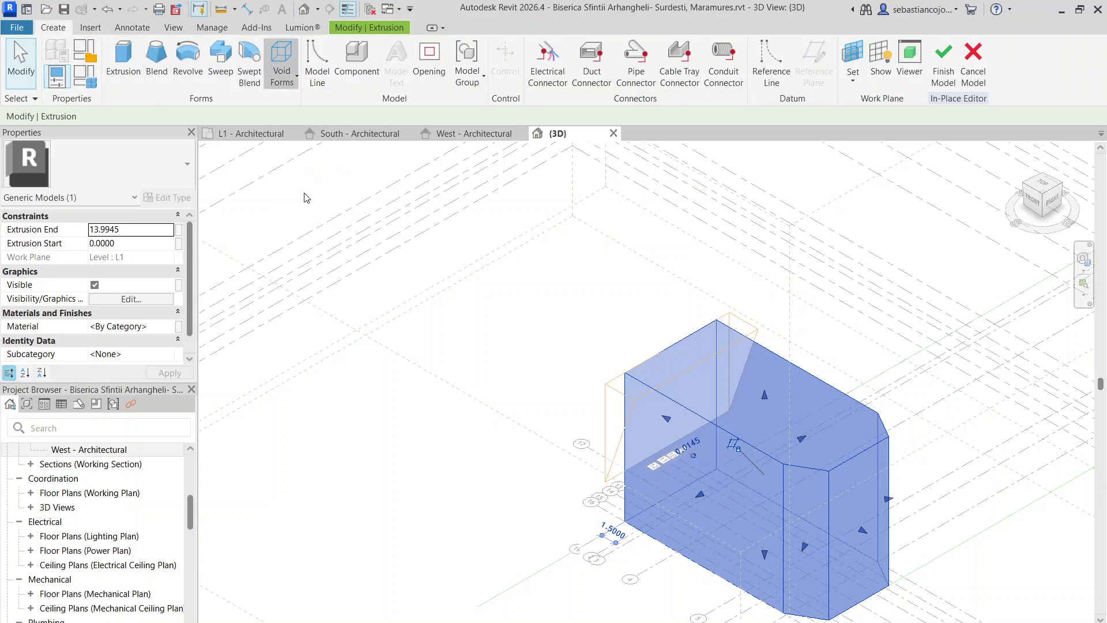
- Pick the model's top edges along the south, southeast, east, northeast and north sides as the sweep path and finish it
left_click(663, 77)
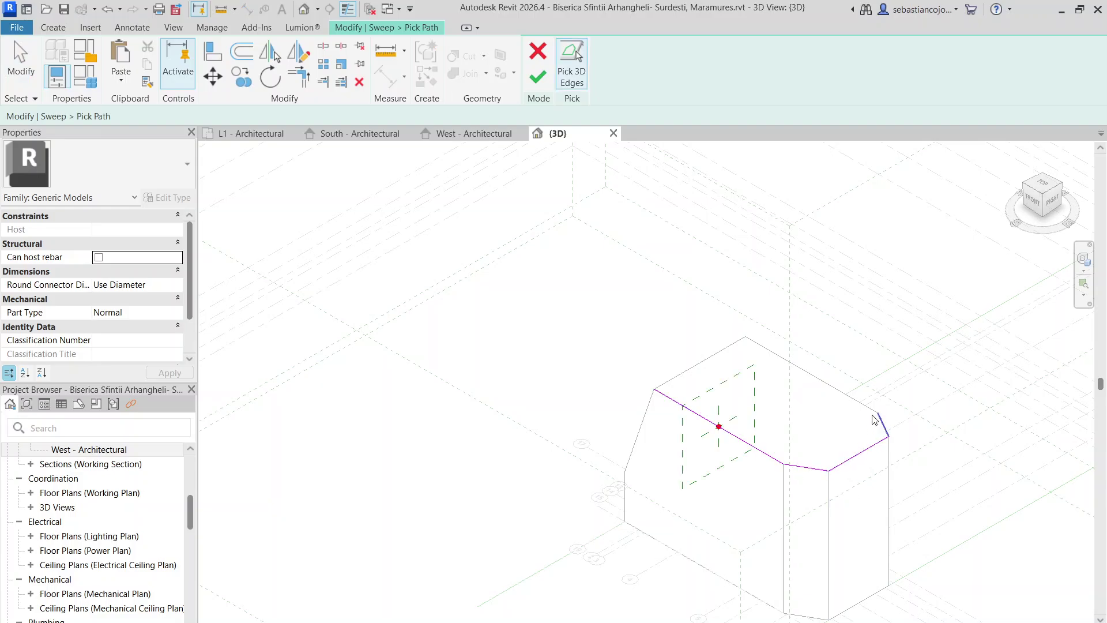
scroll(713, 435, "up", 2)
middle_click_drag(684, 457, 588, 299)
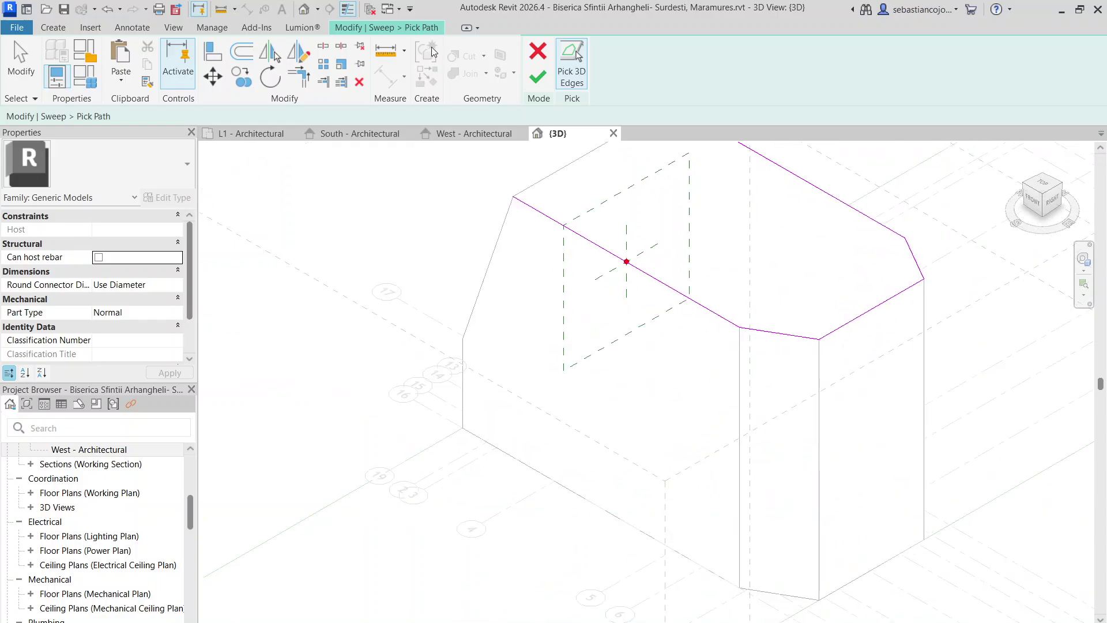
left_click(535, 80)
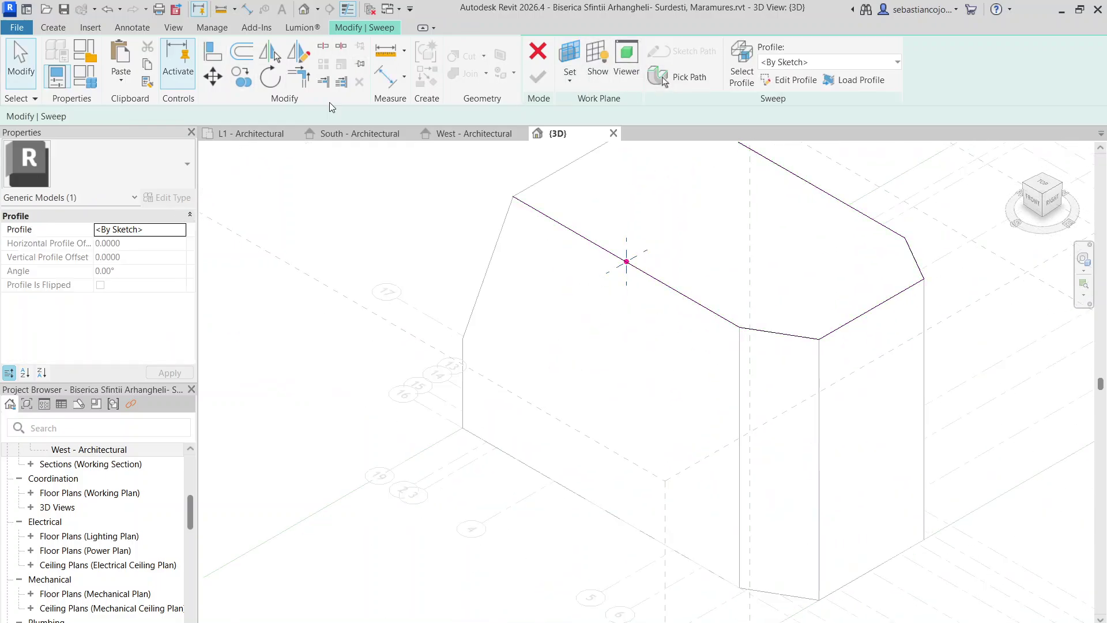
- Sketch a triangular void sweep profile from the path point, with a top side about 4.57 m and a sloped side about 8.96 m long
left_click(778, 84)
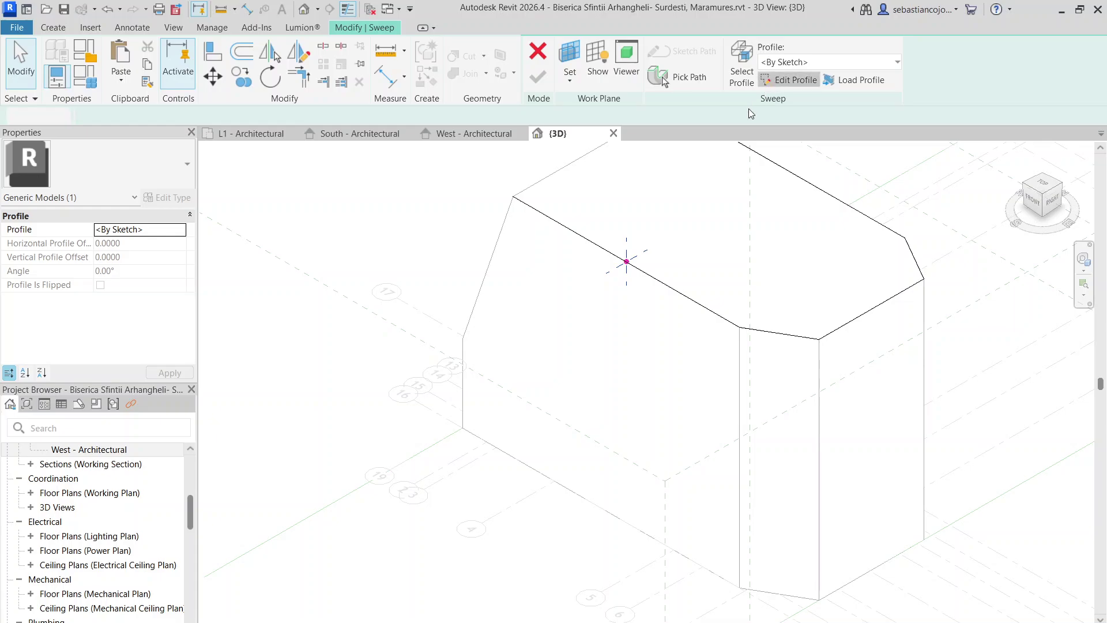
left_click(626, 262)
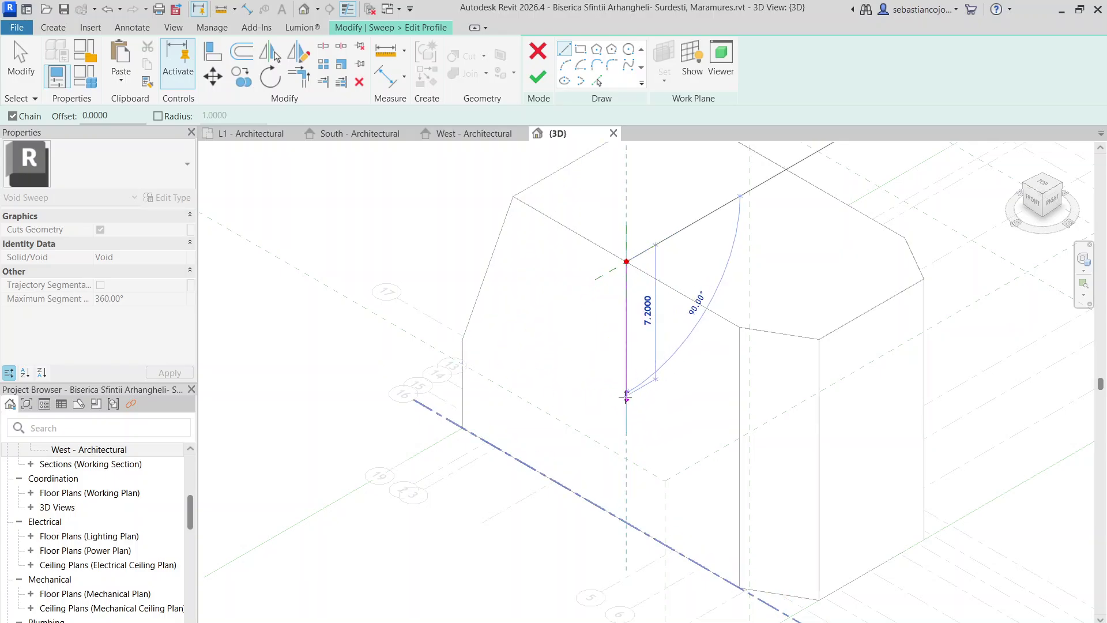
left_click(626, 403)
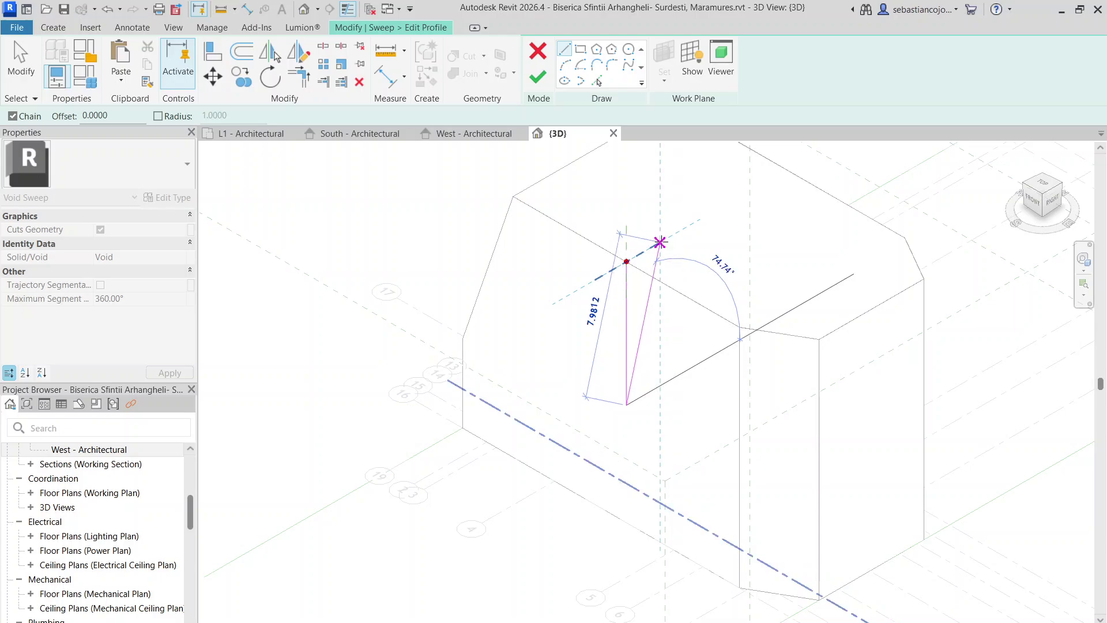
scroll(676, 237, "down", 3)
scroll(716, 212, "up", 3)
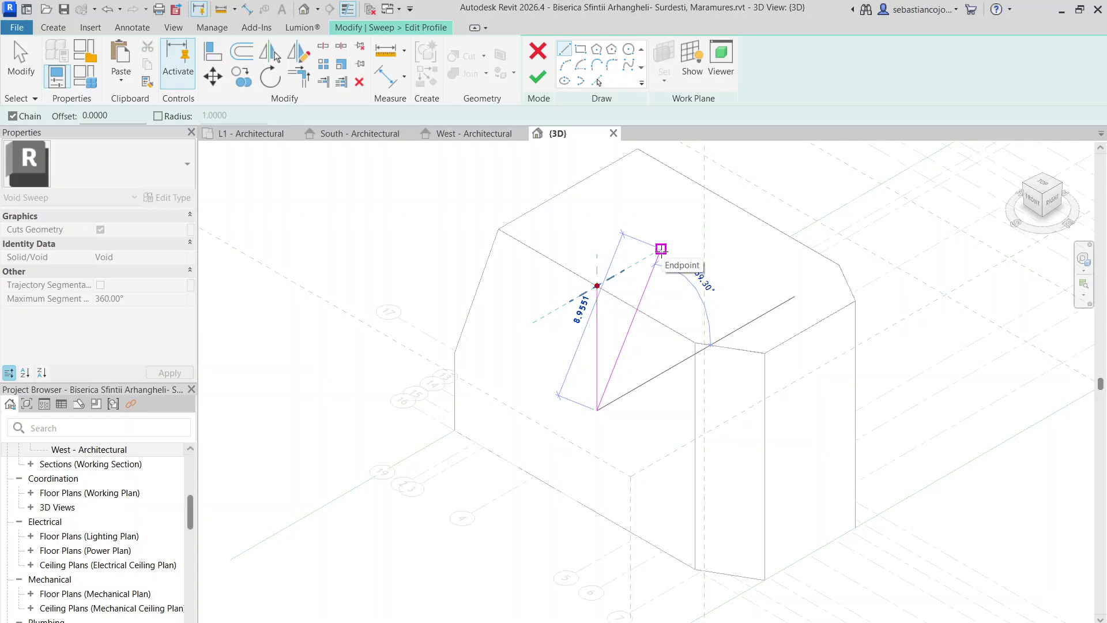
left_click(660, 249)
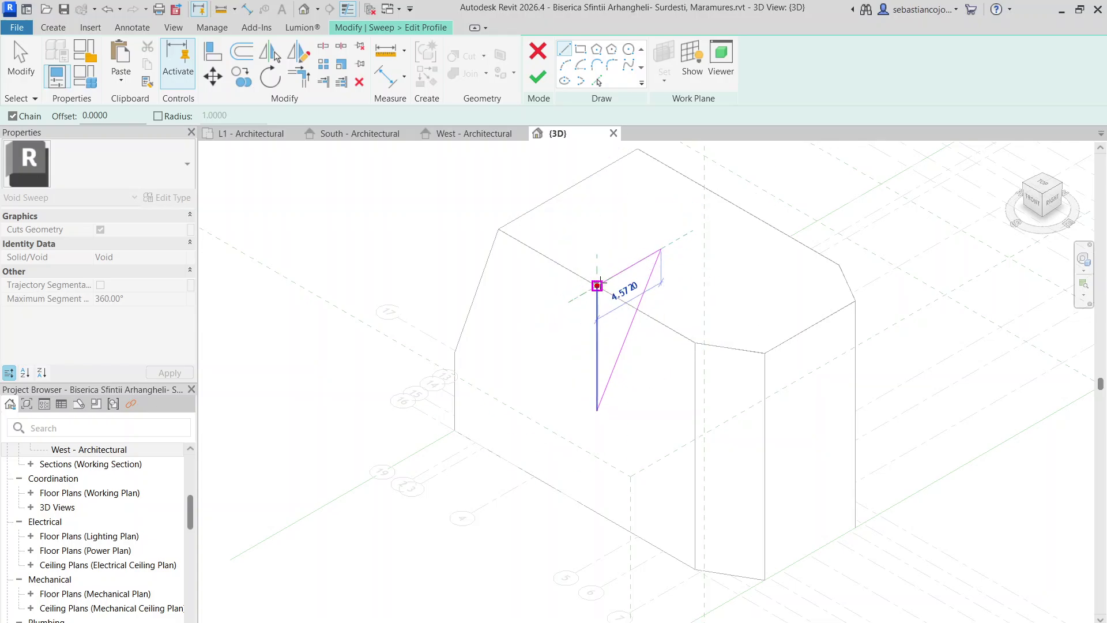
left_click(597, 285)
key("Escape")
key("Escape")
scroll(666, 256, "up", 1)
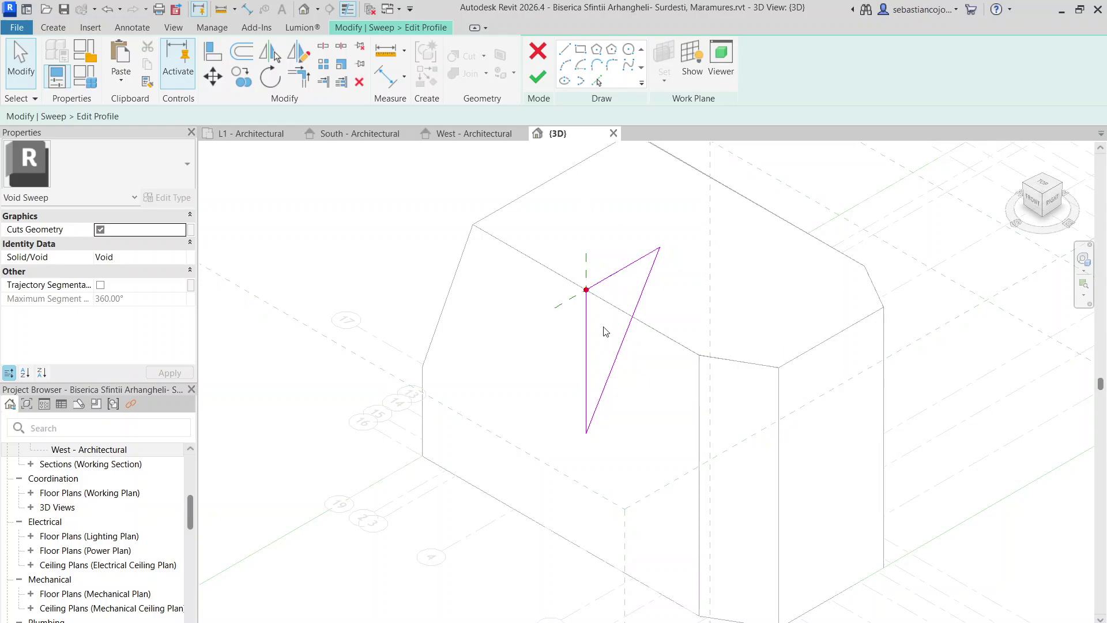
- Finish the triangular profile and try to generate the void sweep along the model's top edges
scroll(605, 331, "down", 2)
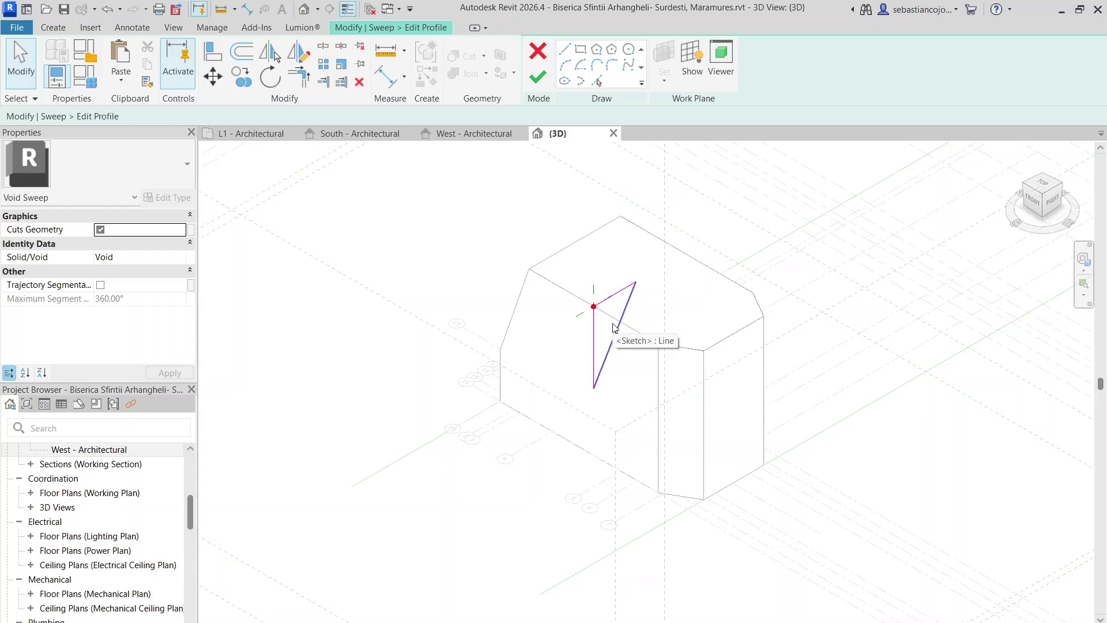
scroll(598, 359, "up", 1)
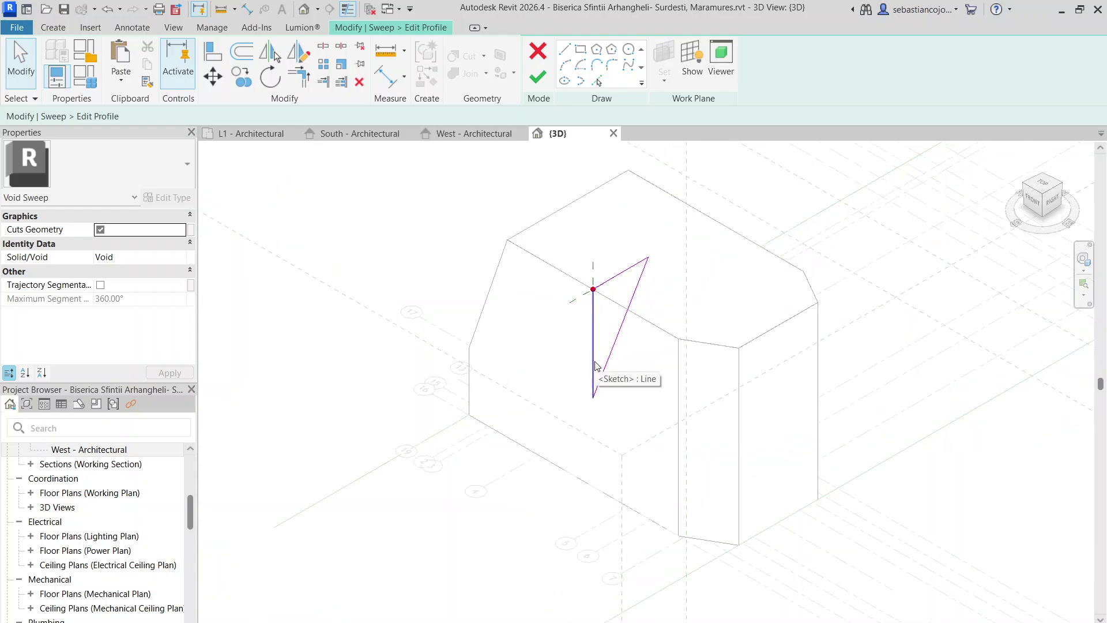
left_click(538, 77)
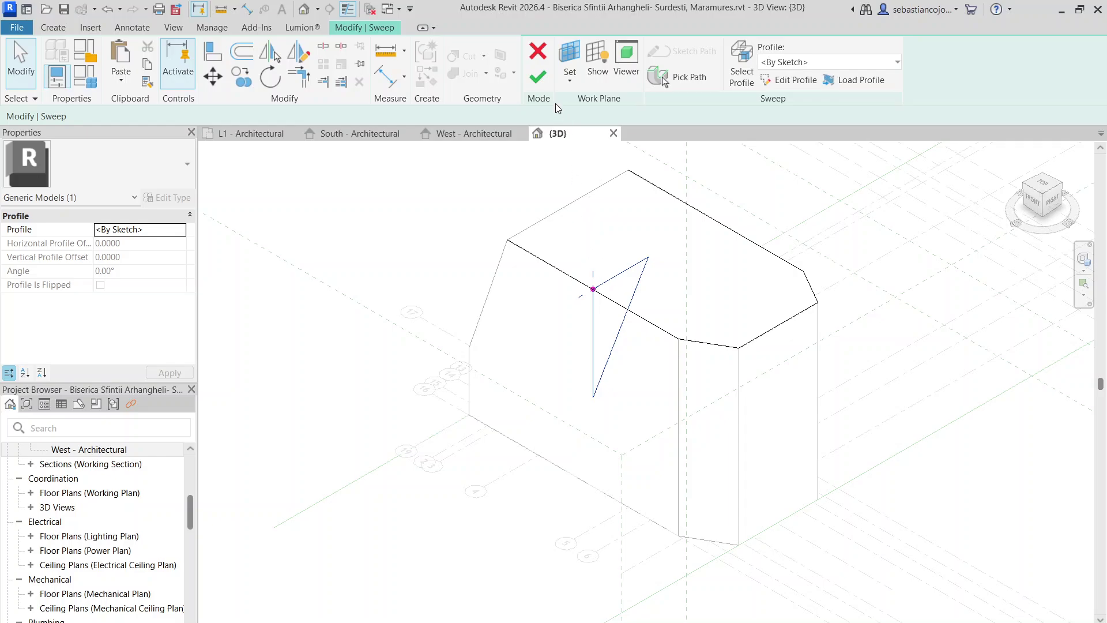
left_click(541, 83)
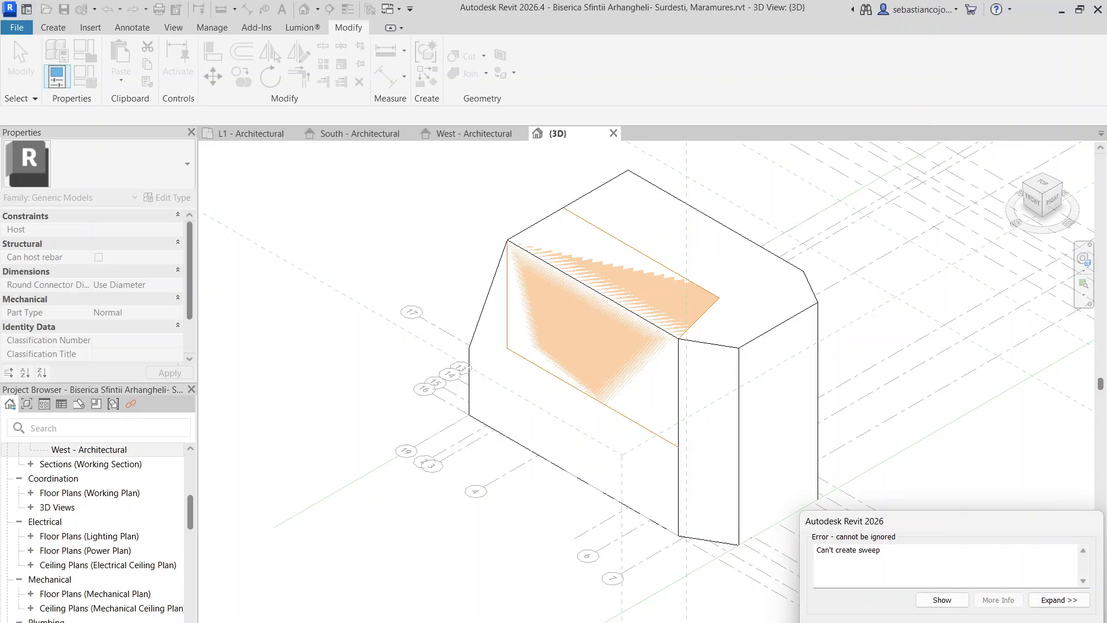
key("Escape")
- Shrink the triangular profile by moving its sloped side toward the path point, and try to finish the void sweep
scroll(672, 348, "up", 3)
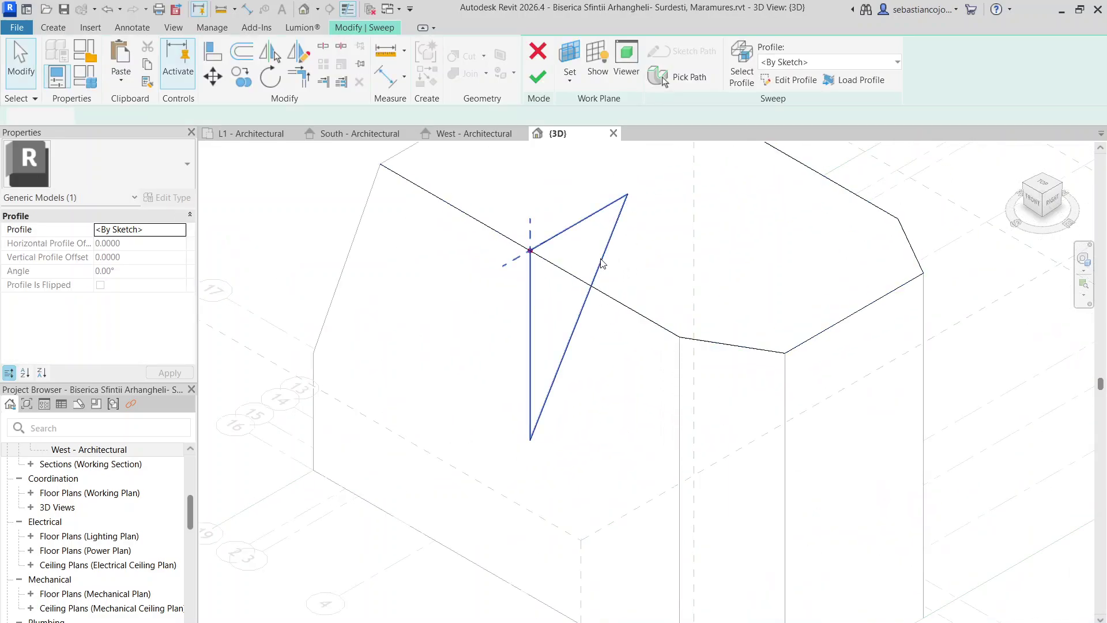
double_click(600, 259)
left_click_drag(600, 259, 579, 256)
left_click(538, 77)
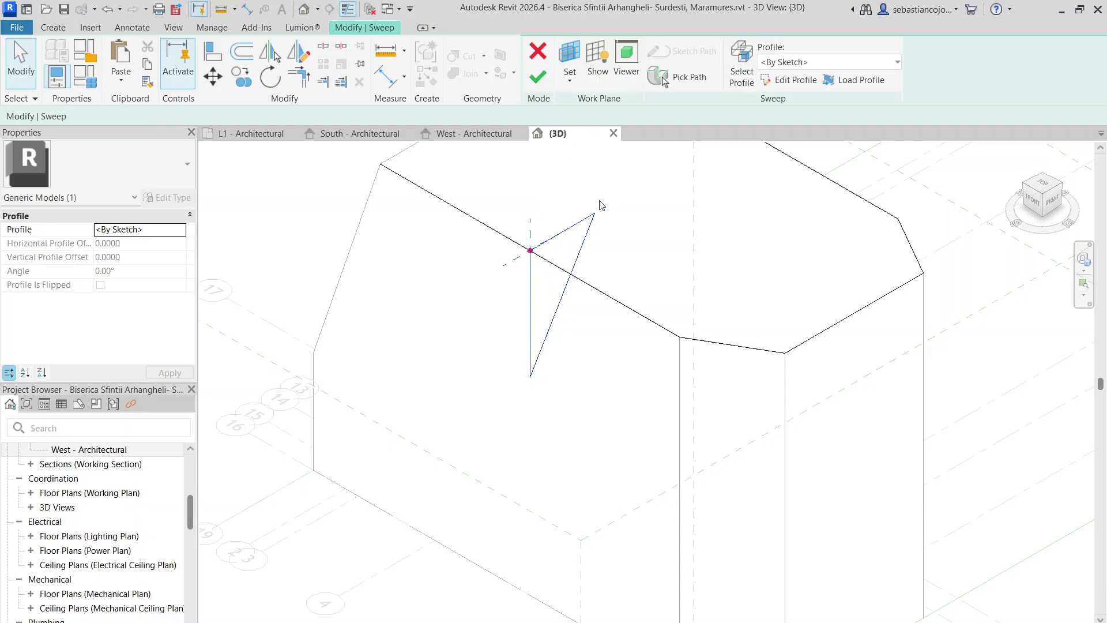
left_click(538, 76)
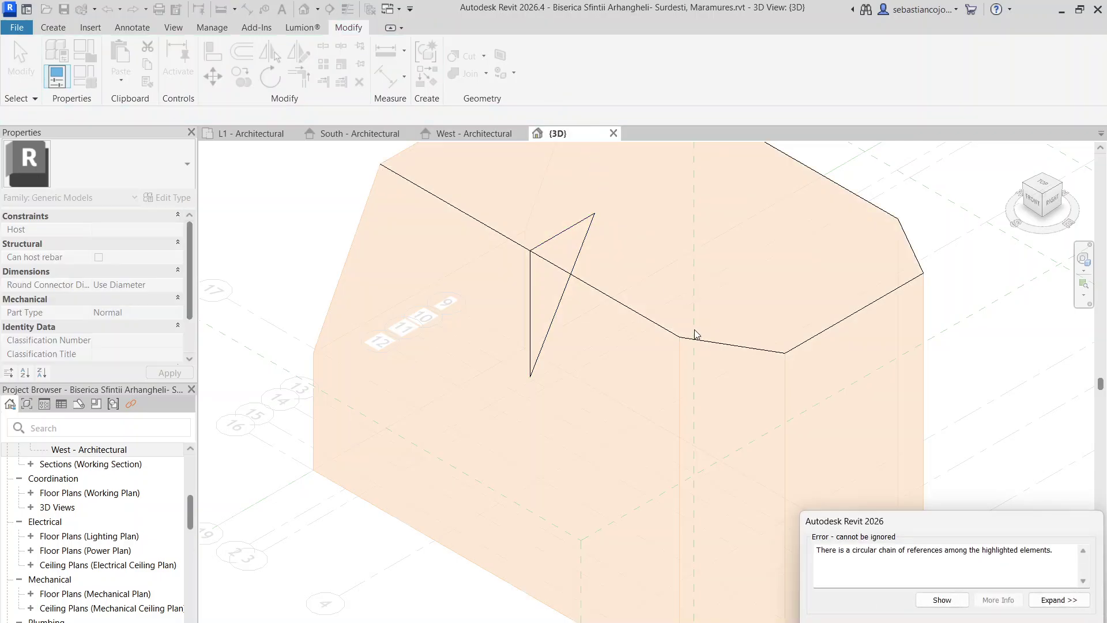
scroll(694, 332, "down", 3)
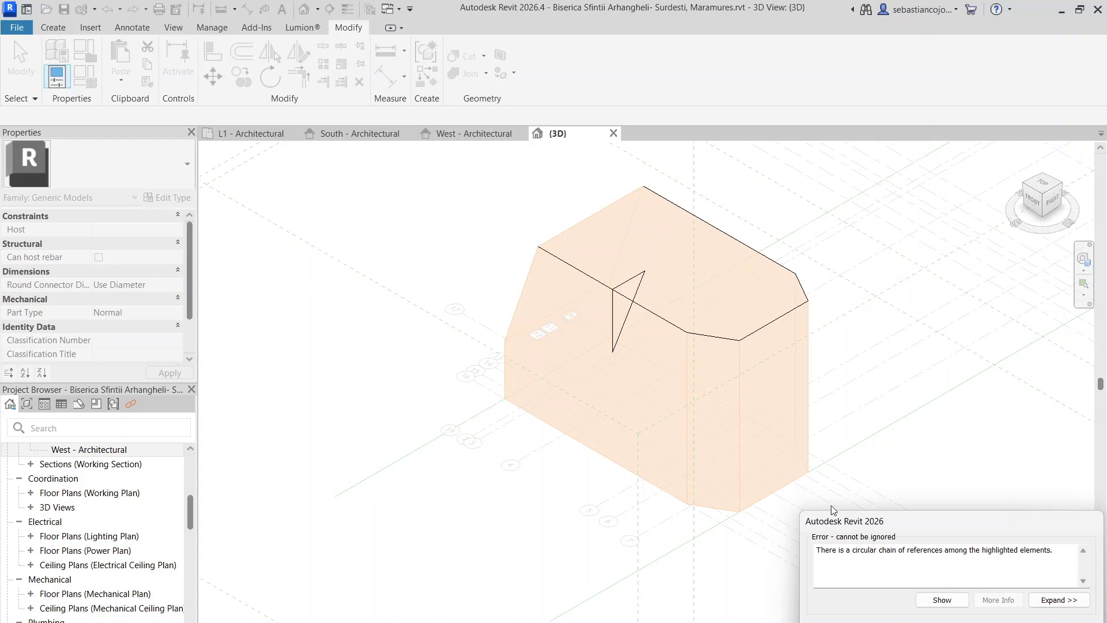
key("Escape")
- Examine the void sweep's path along the model's top edges and its triangular profile
left_click(668, 324)
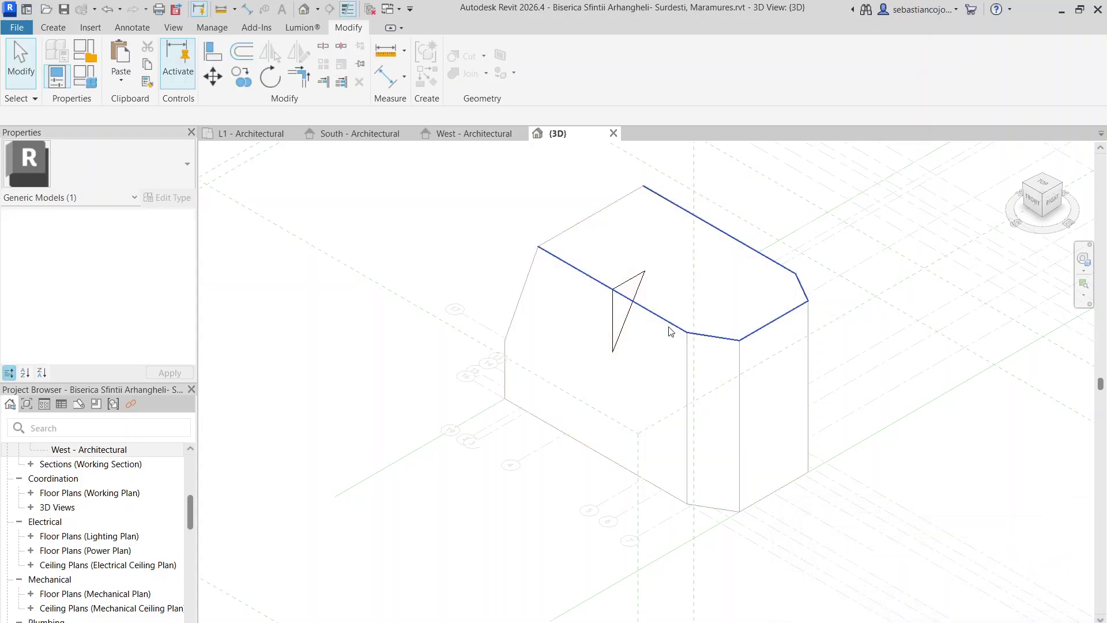
scroll(674, 197, "up", 2)
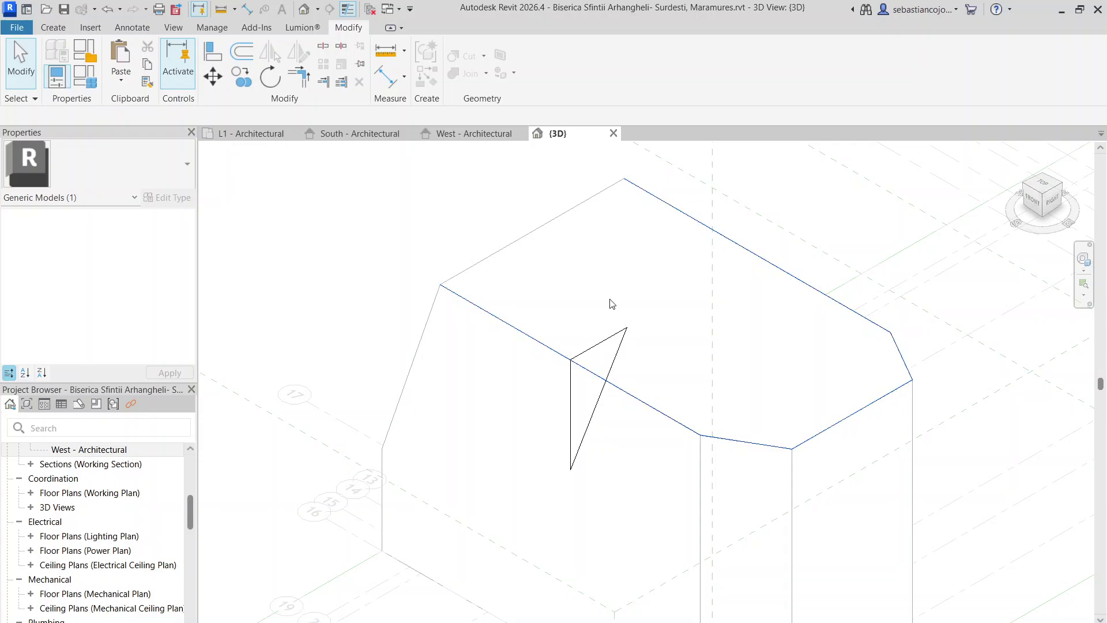
scroll(611, 311, "down", 2)
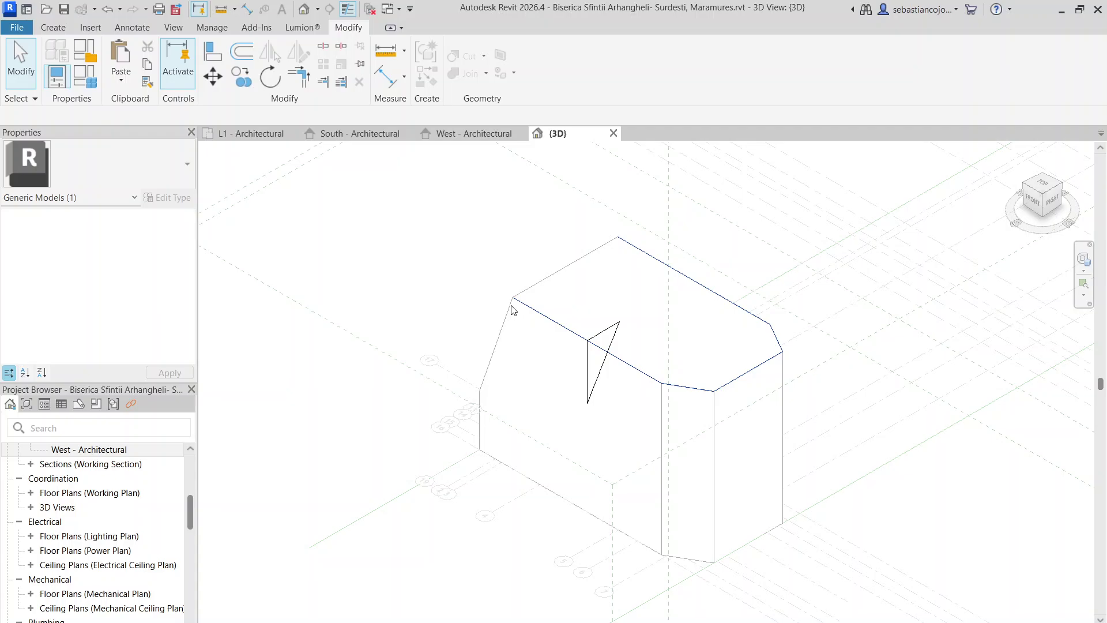
scroll(511, 305, "down", 1)
key("Escape")
left_click(573, 357)
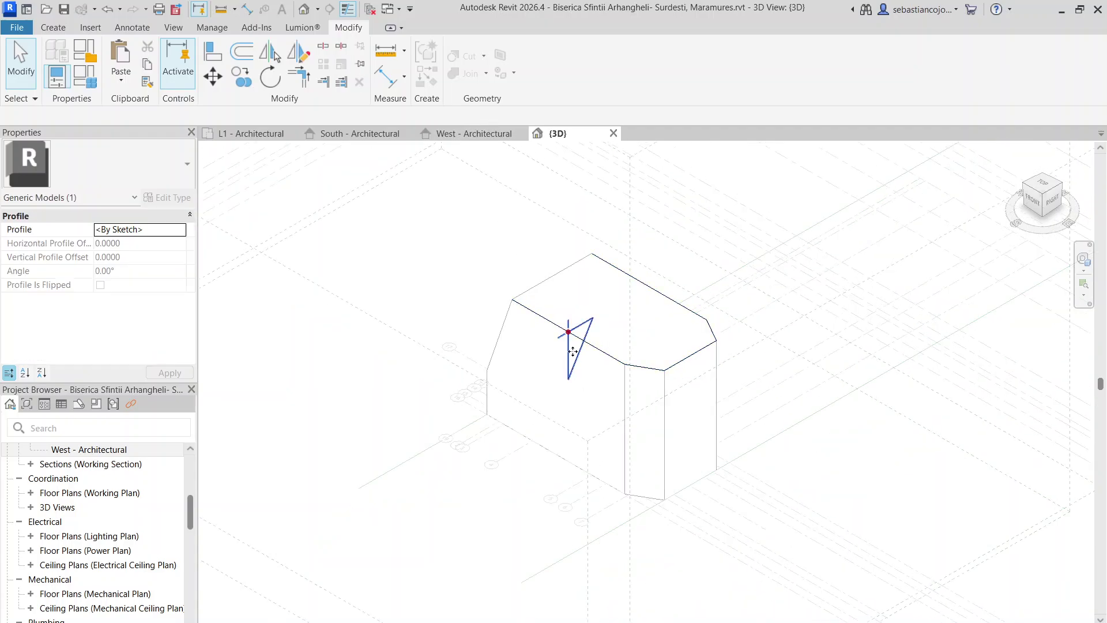
scroll(618, 353, "up", 2)
middle_click_drag(698, 377, 581, 354)
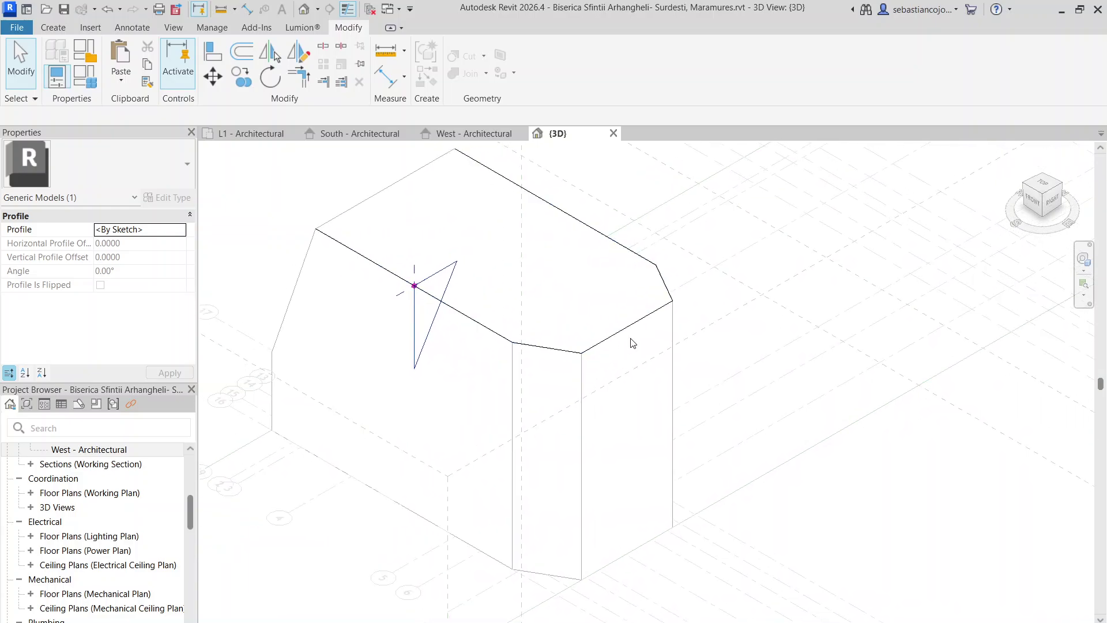
scroll(629, 339, "up", 1)
middle_click_drag(643, 334, 765, 386)
scroll(762, 387, "down", 2)
left_click(661, 380)
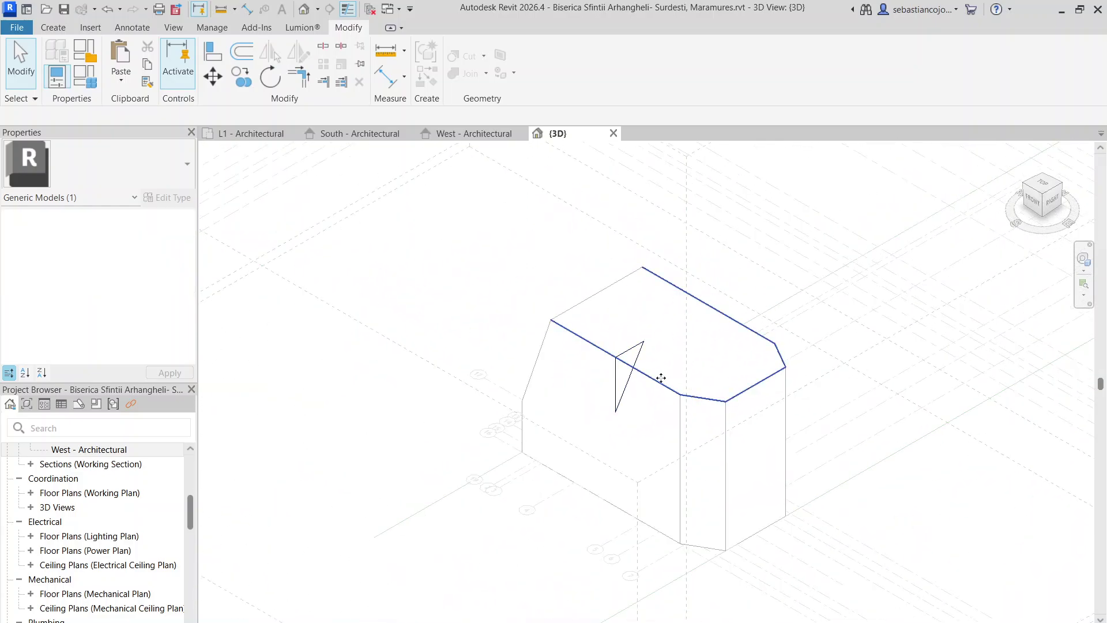
key("Escape")
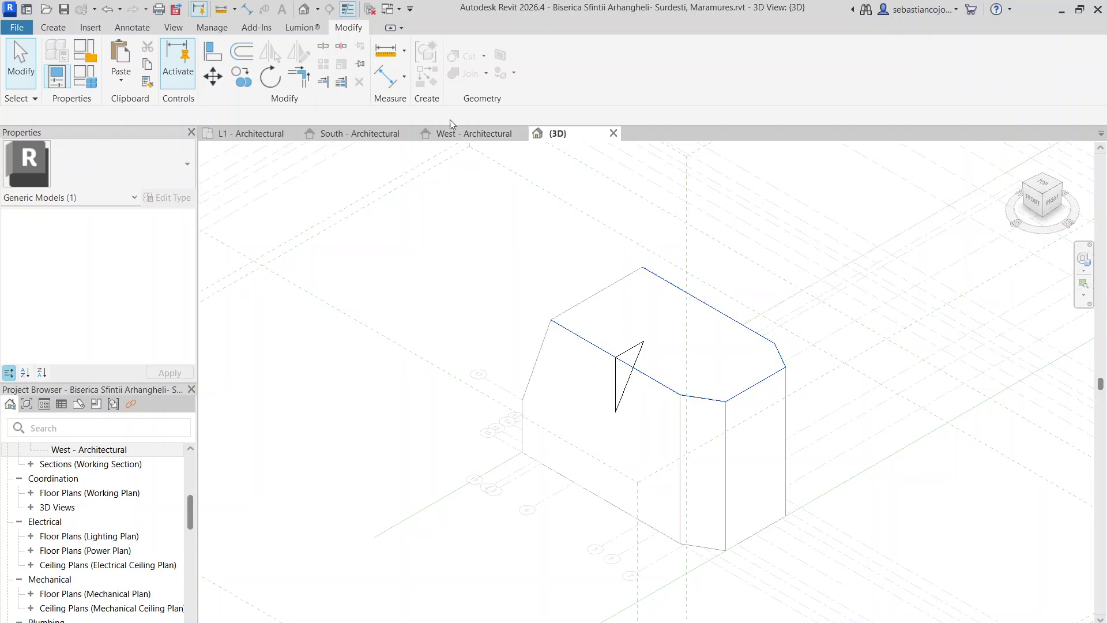
left_click(616, 384)
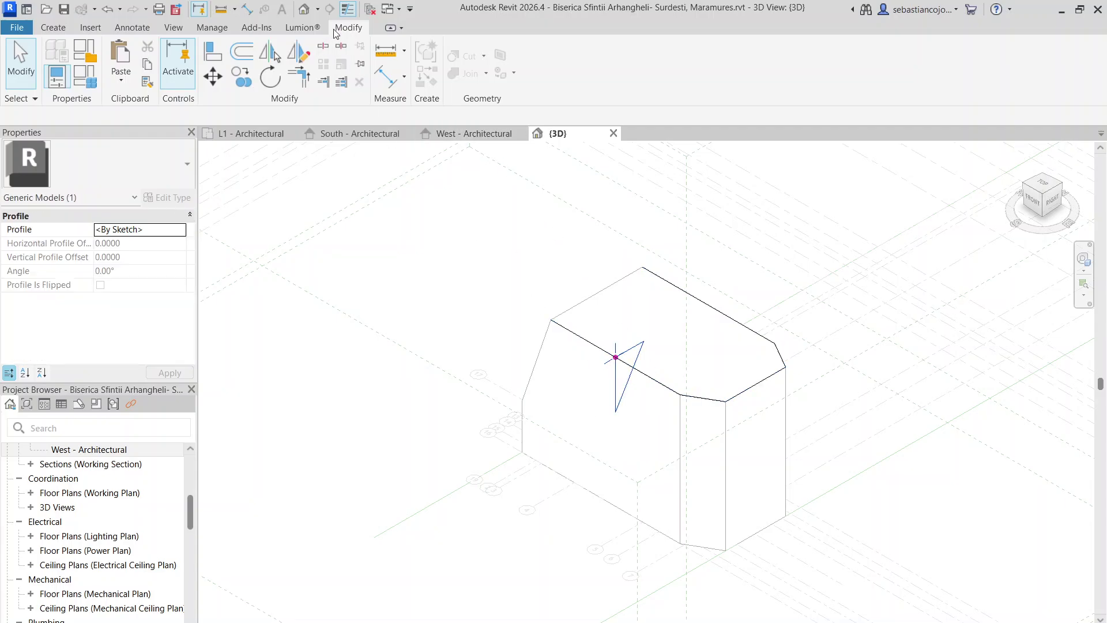
- Reopen the sweep profile, move its sloped side even closer to the path point, and try to finish the sweep again
double_click(617, 401)
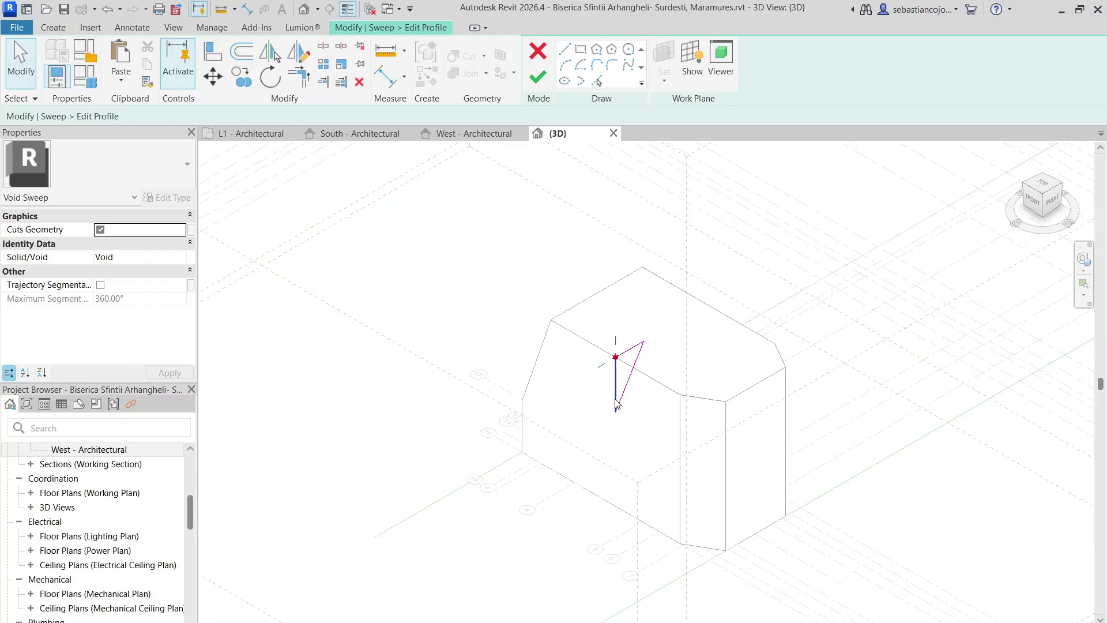
scroll(613, 317, "up", 3)
left_click(610, 358)
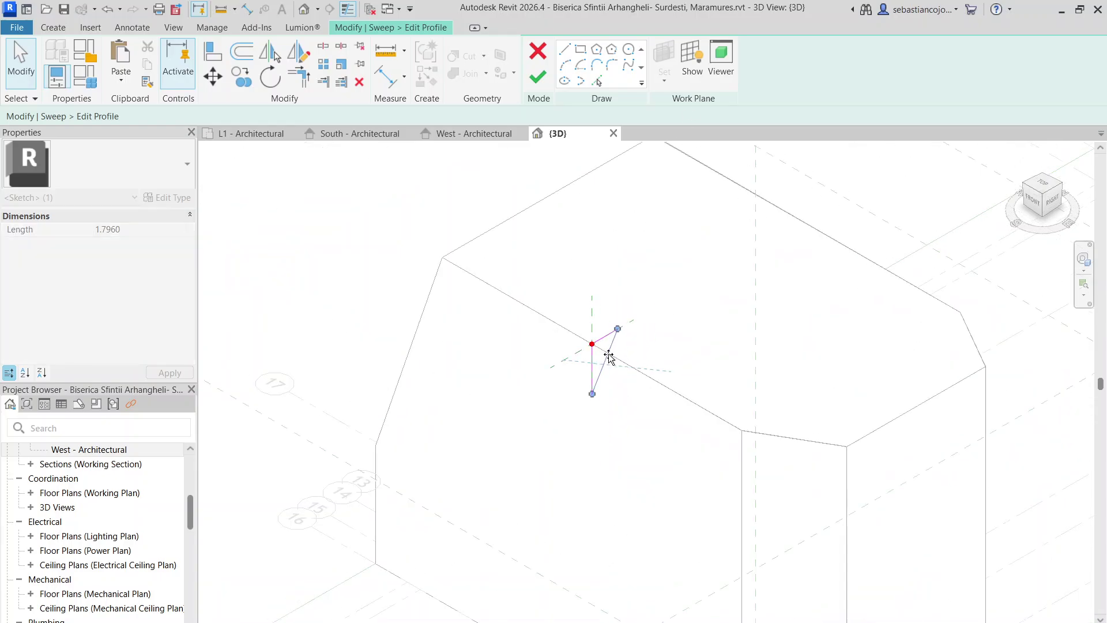
left_click(538, 78)
left_click(537, 77)
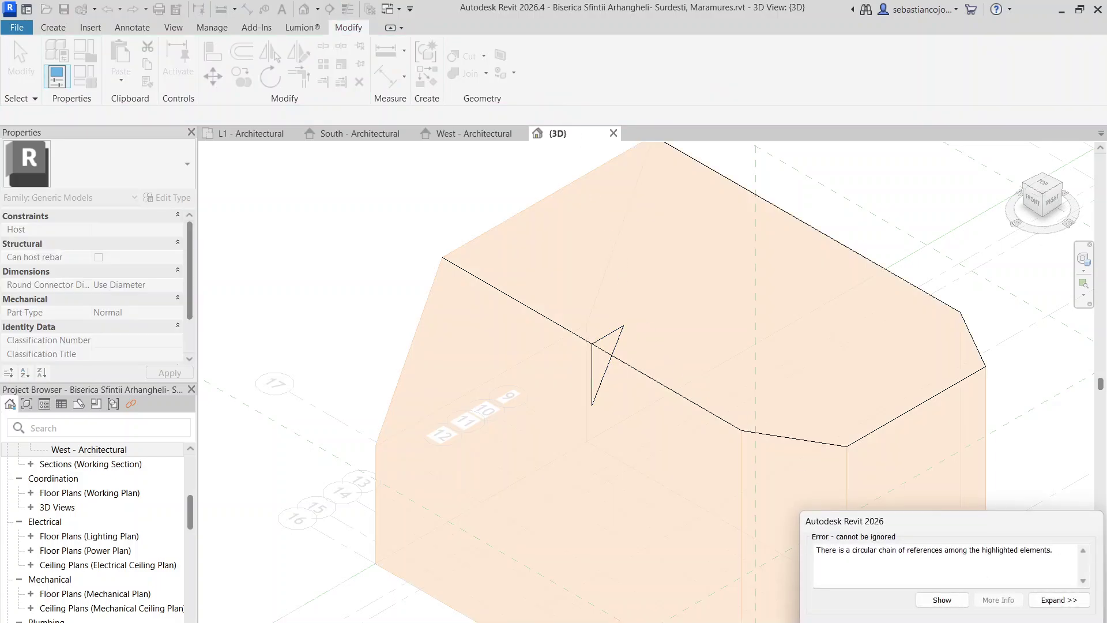
key("Escape")
- Check the reduced triangular profile and its position on the sweep path
left_click(592, 374)
left_click(541, 312)
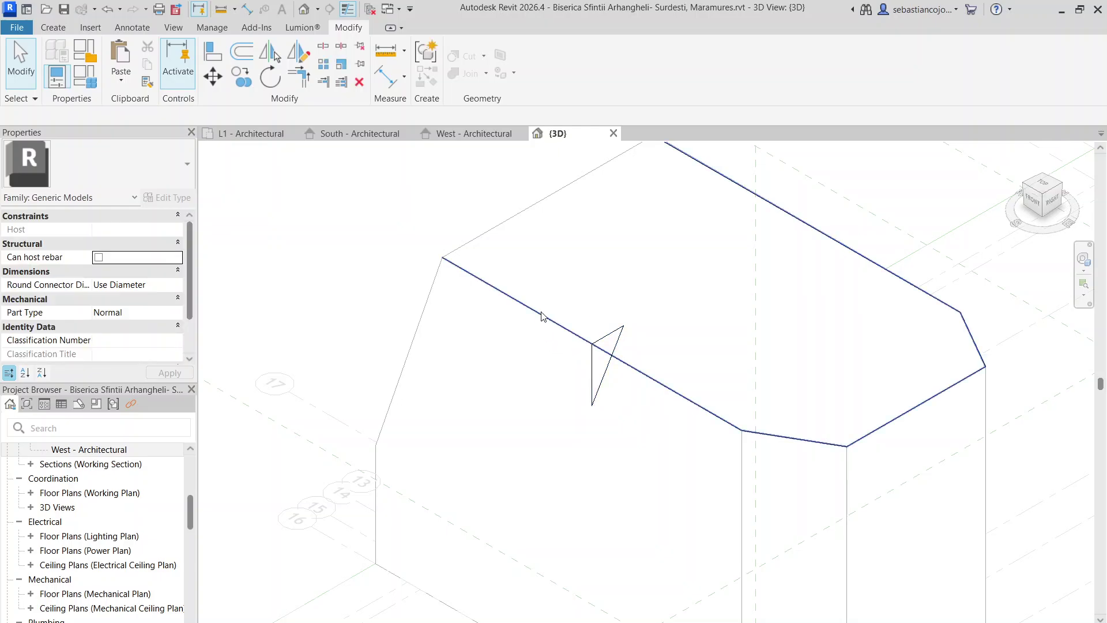
key("Escape")
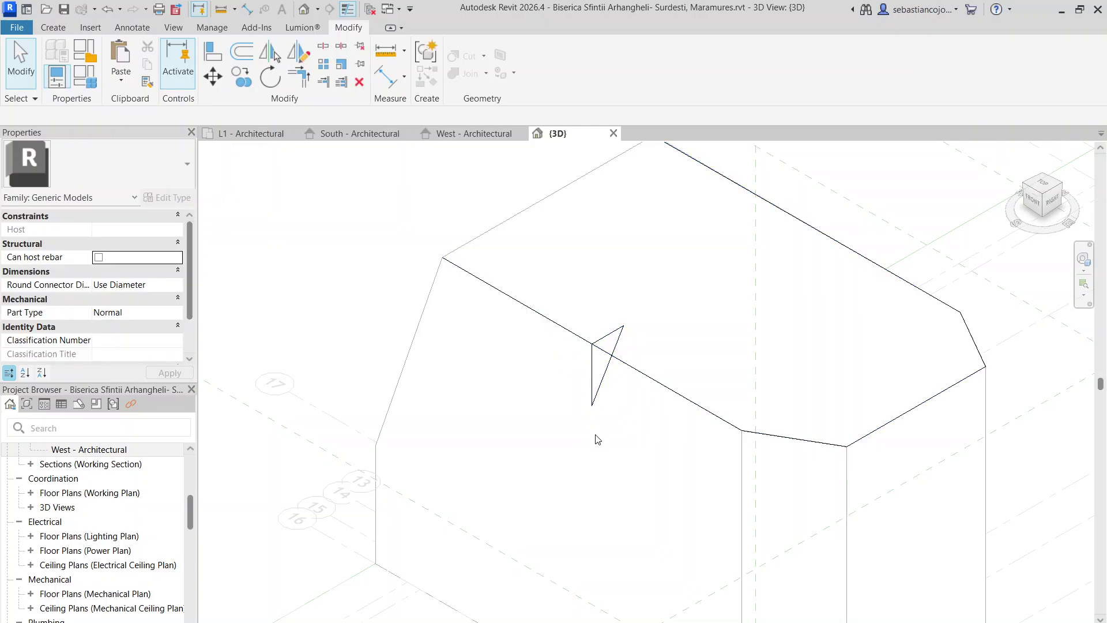
scroll(393, 142, "down", 4)
left_click(470, 224)
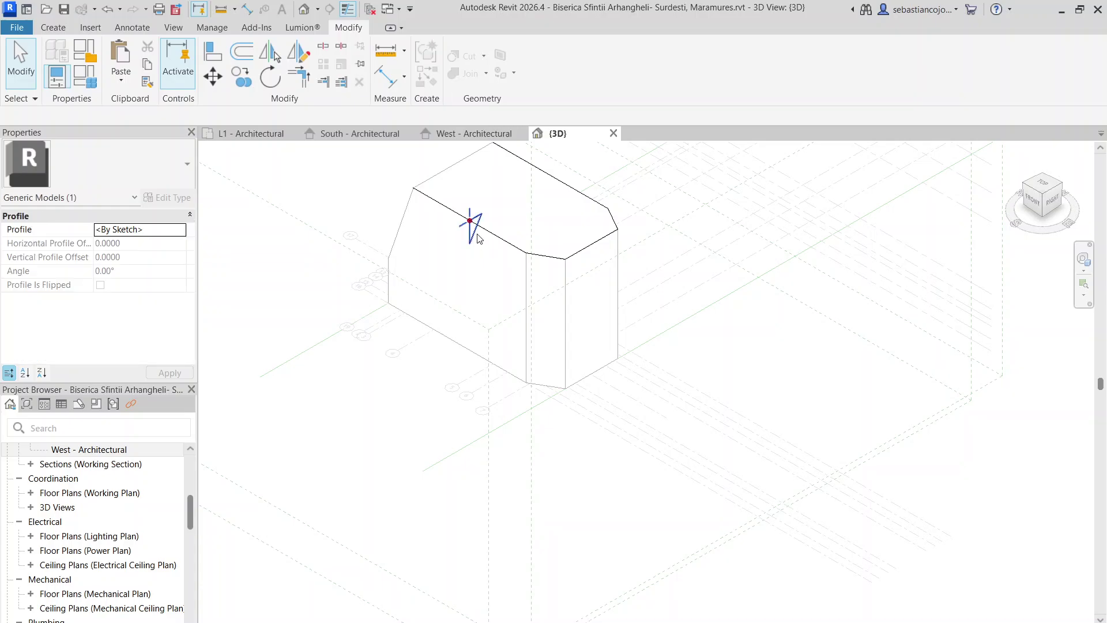
middle_click_drag(631, 356, 658, 545)
key("Escape")
left_click(500, 411)
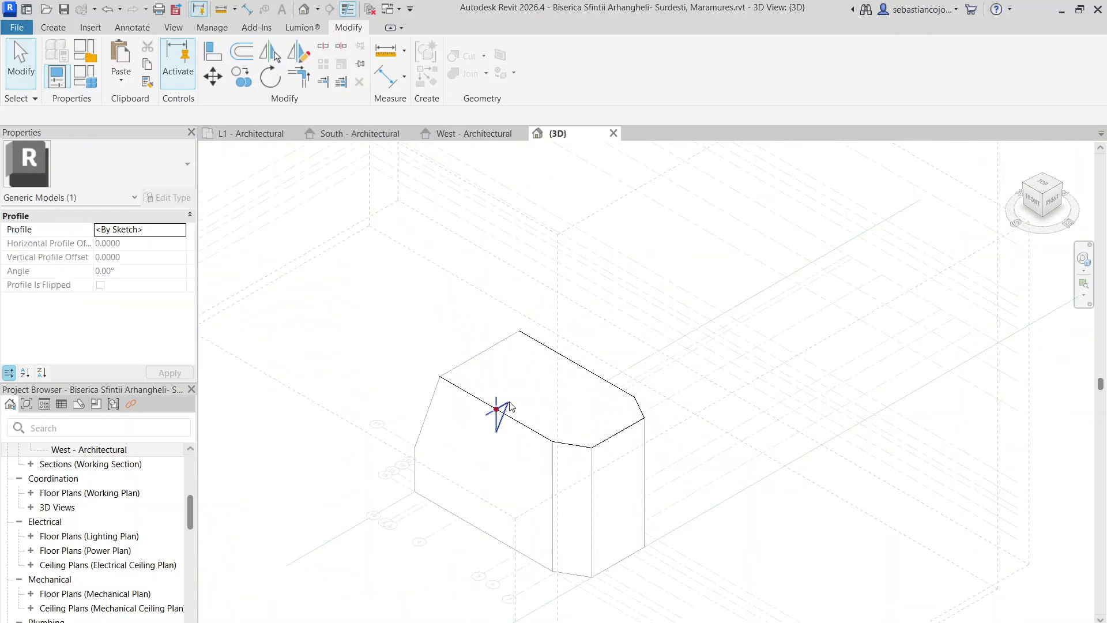
left_click(523, 431)
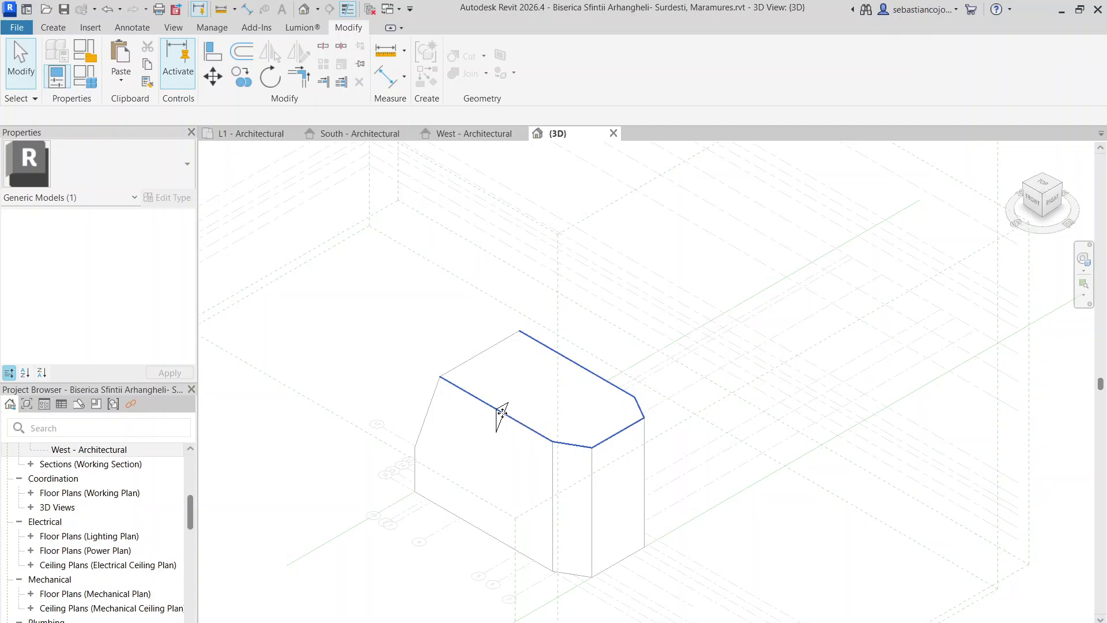
- Cancel the profile edit and discard the void sweep
scroll(497, 424, "up", 3)
double_click(510, 426)
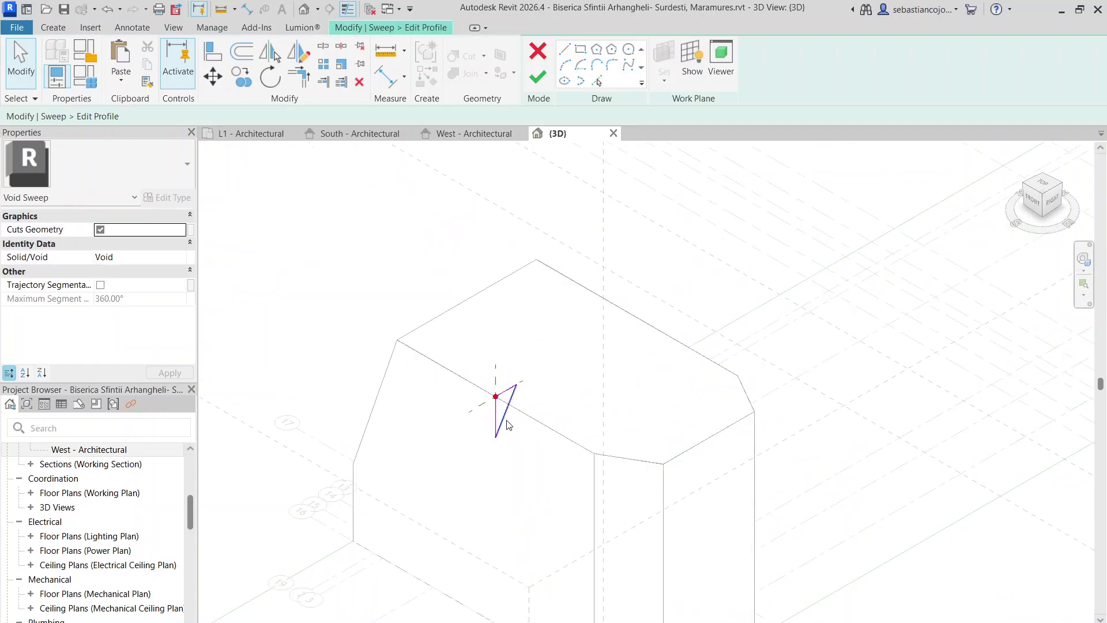
left_click(544, 52)
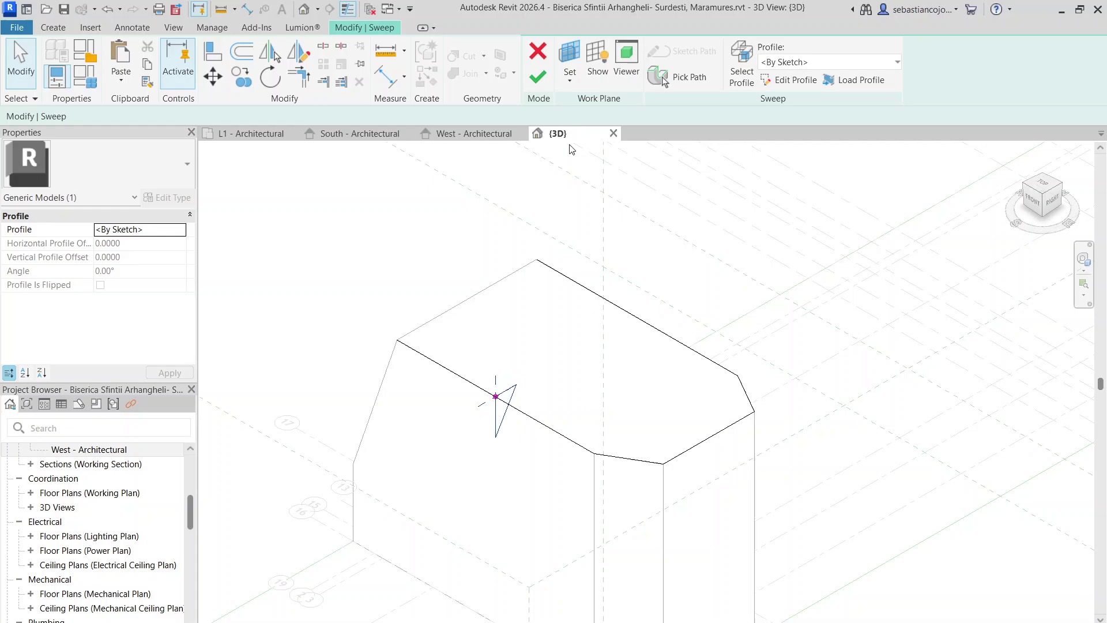
left_click(545, 62)
left_click(582, 344)
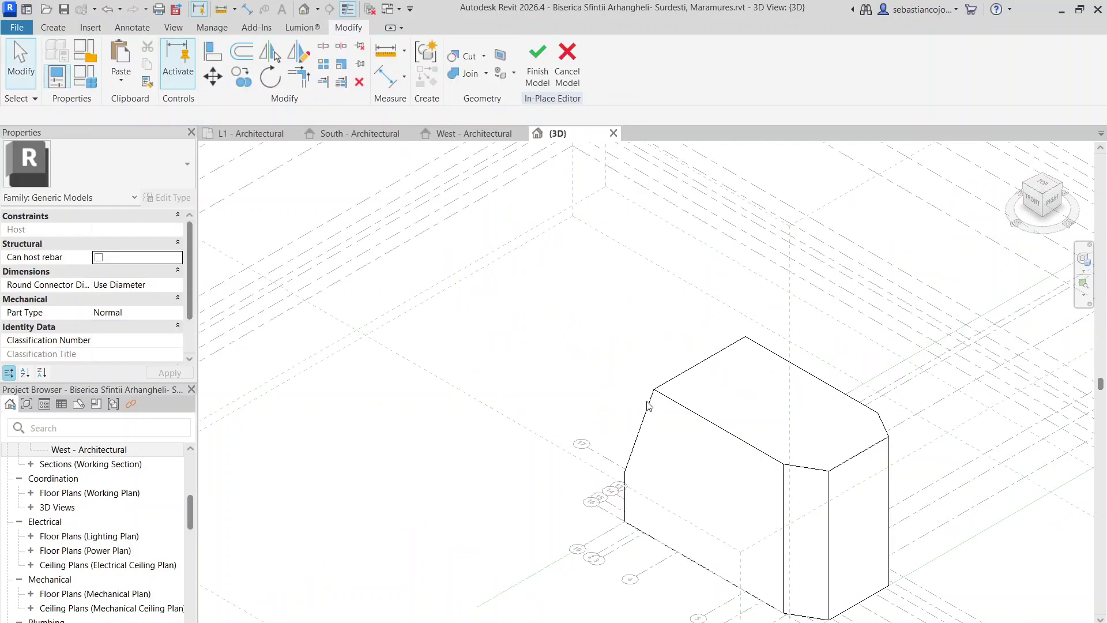
- Start a void extrusion and set its work plane by picking the model's vertical west face below the slope
scroll(526, 403, "down", 4)
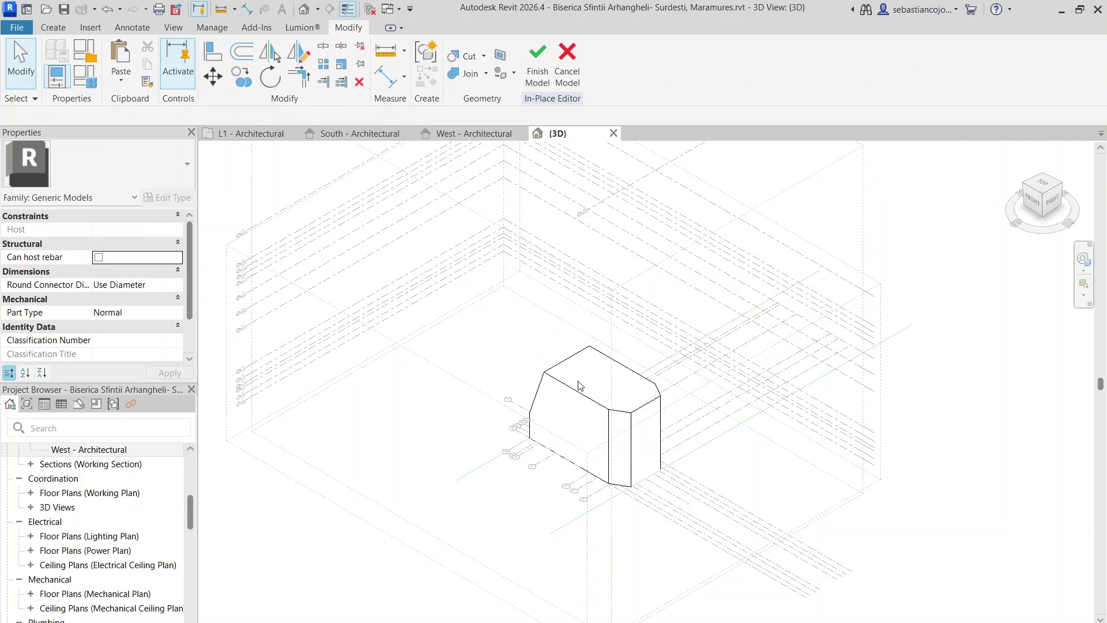
middle_click_drag(526, 236, 755, 379, "shift")
scroll(754, 379, "up", 2)
left_click(720, 390)
key("Escape")
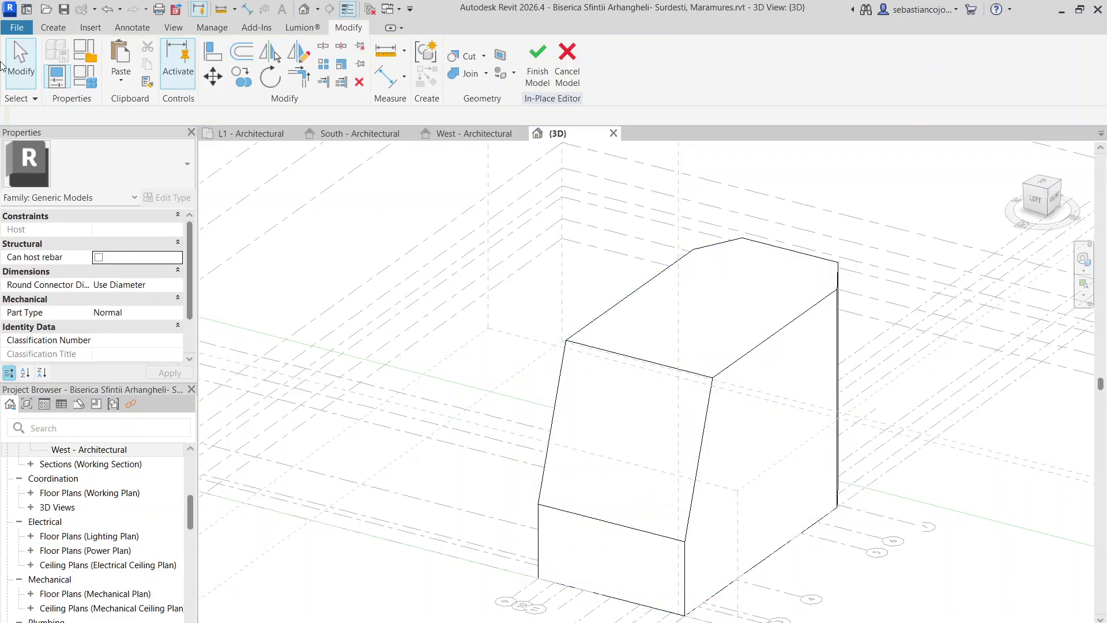
left_click(47, 30)
left_click(291, 81)
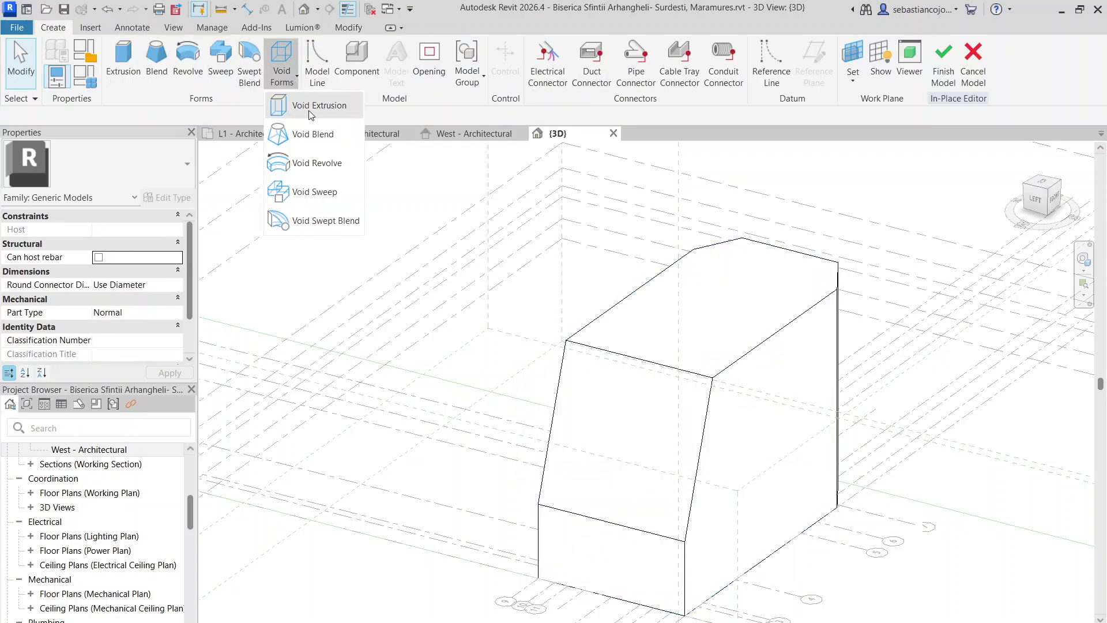
left_click(300, 106)
middle_click_drag(658, 480, 569, 362)
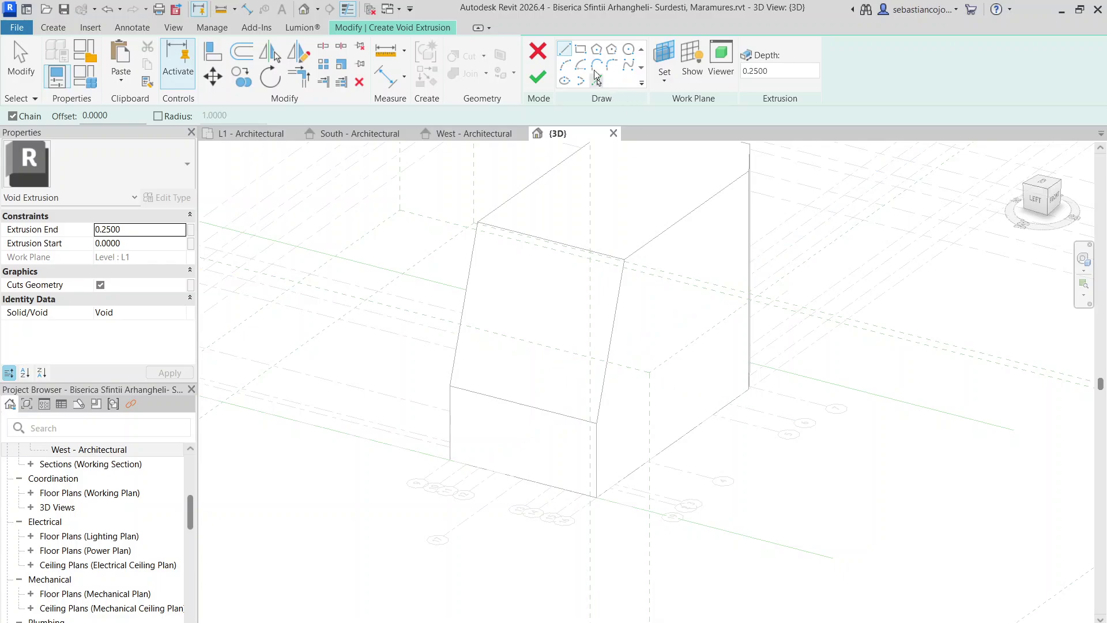
left_click(663, 81)
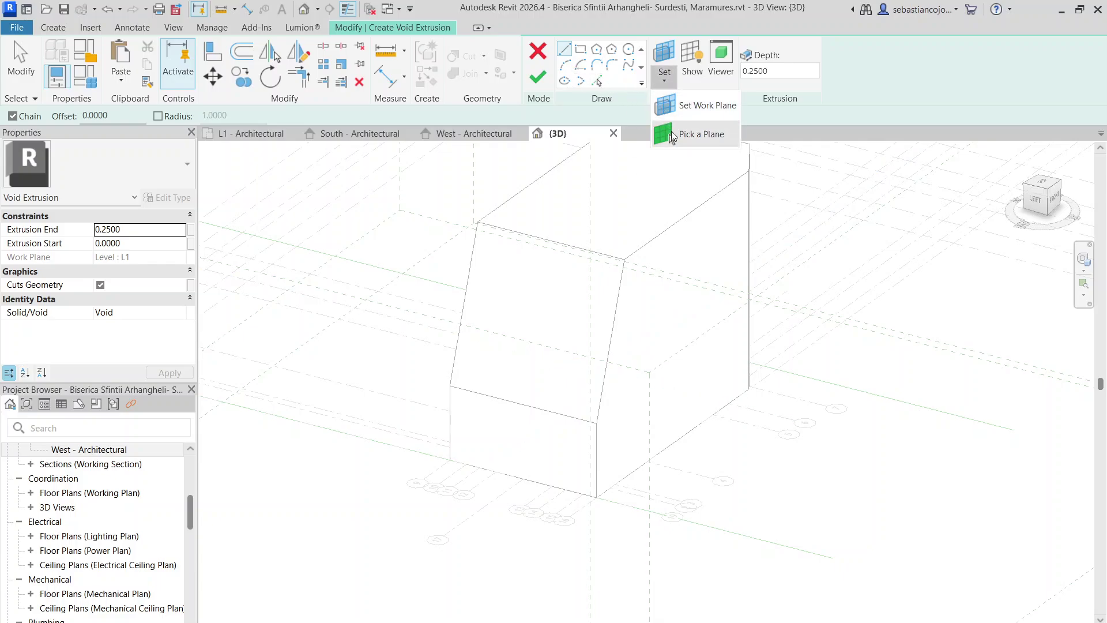
left_click(674, 136)
left_click(589, 424)
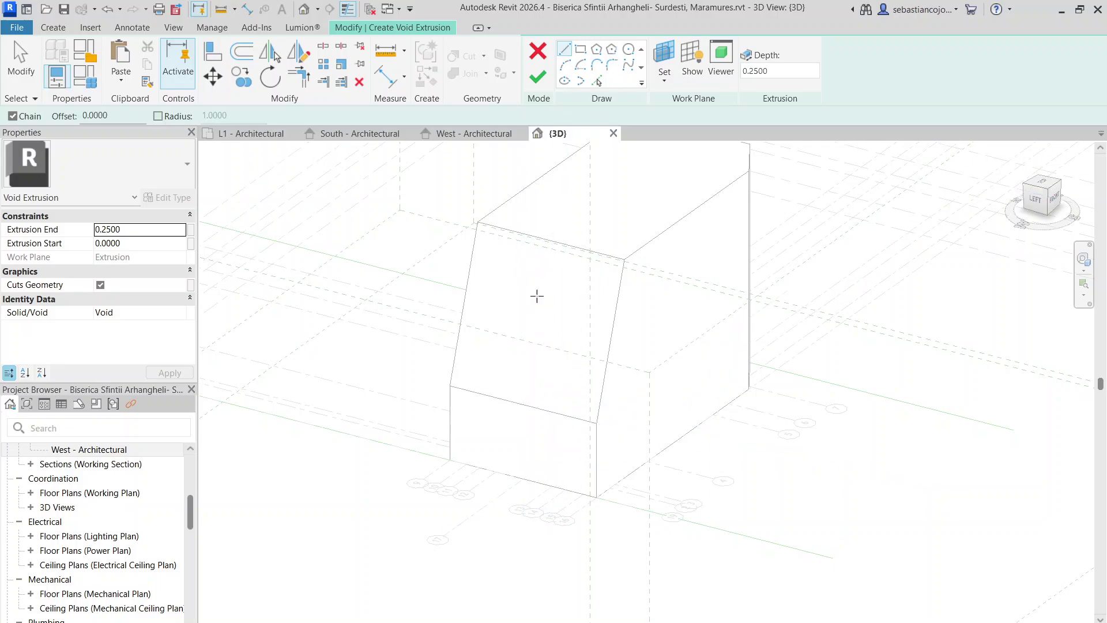
- Sketch a triangle on the west face between the south eave corner, the ridge midpoint and the upper south corner, and finish the void extrusion
left_click(596, 423)
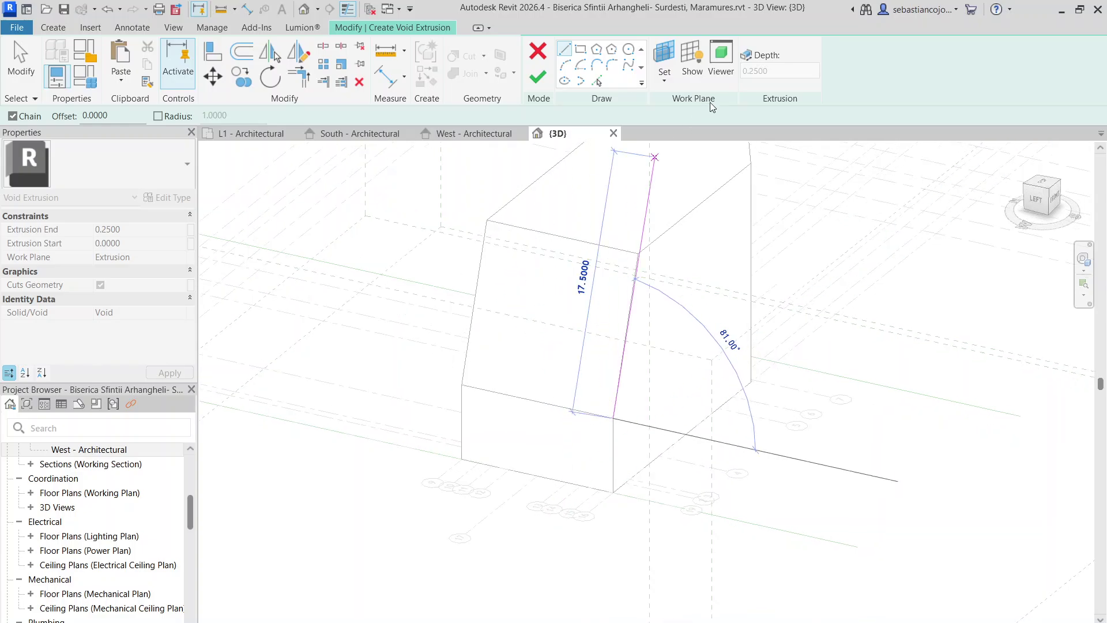
left_click(1036, 199)
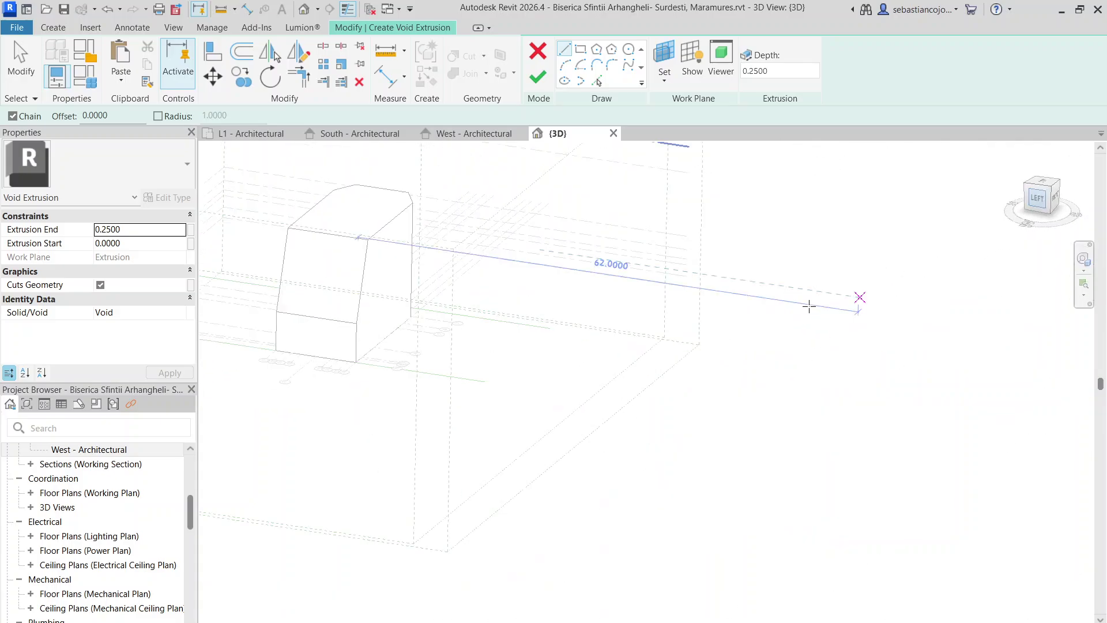
scroll(700, 459, "up", 8)
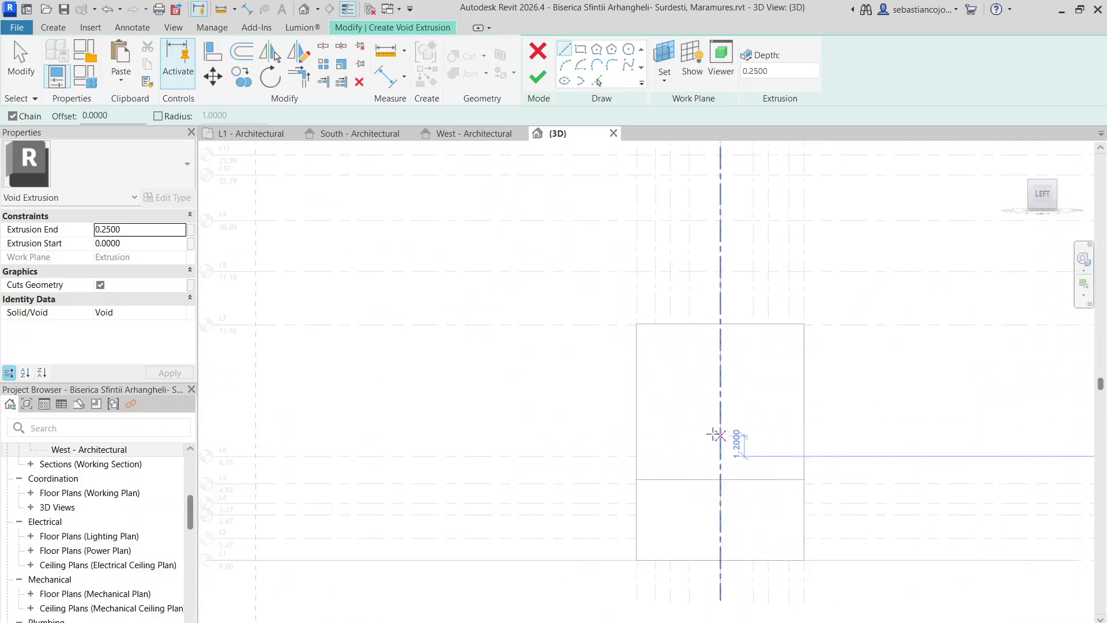
left_click(718, 458)
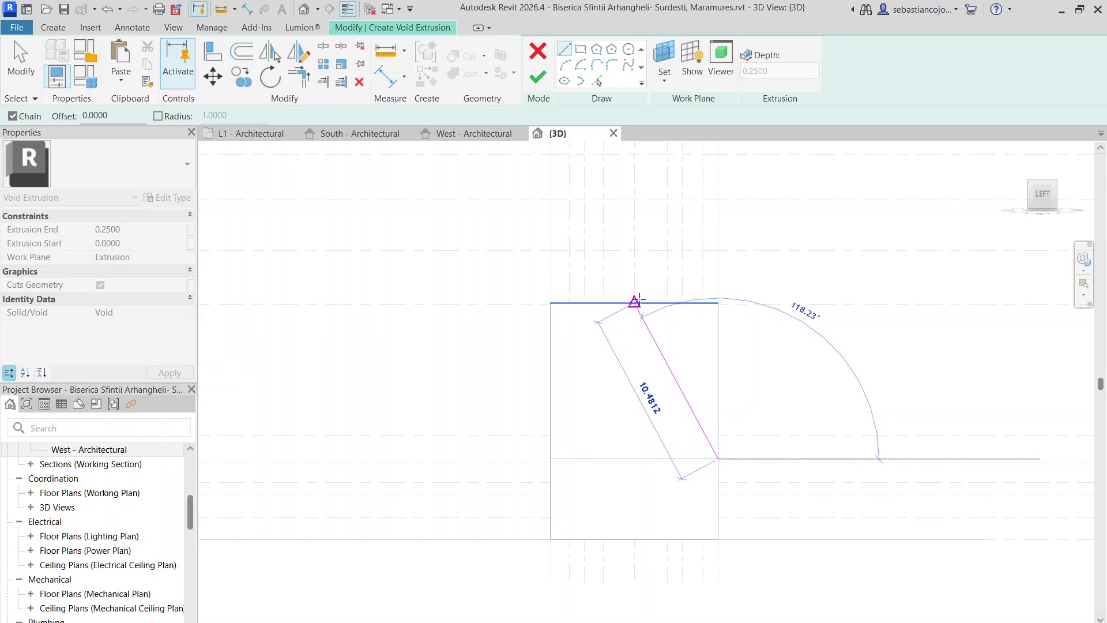
left_click(634, 301)
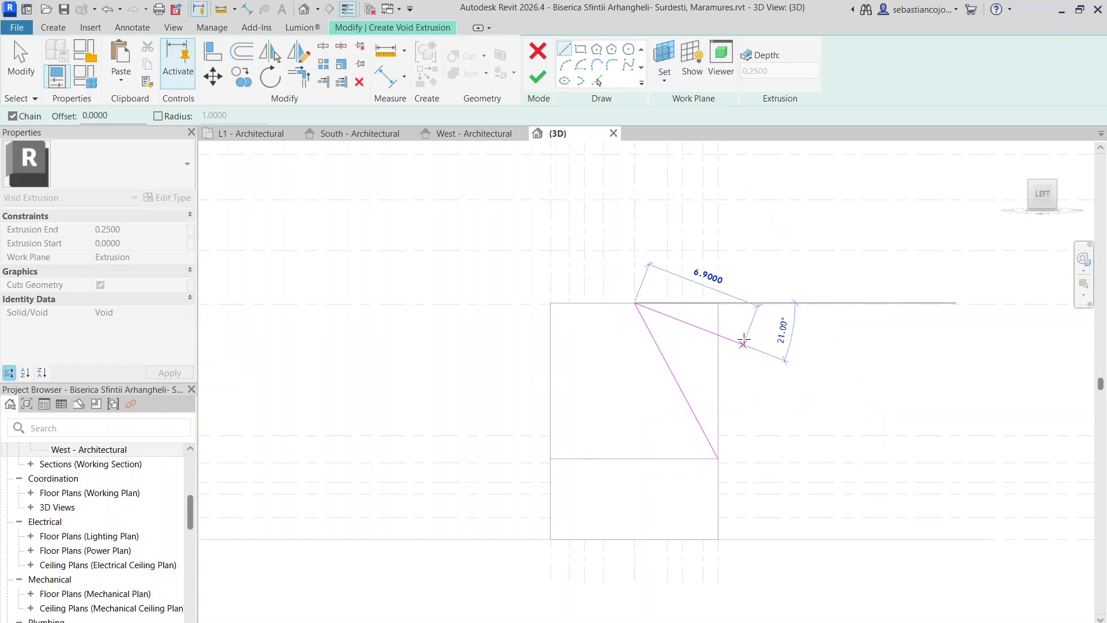
left_click(718, 303)
left_click(718, 458)
key("Escape")
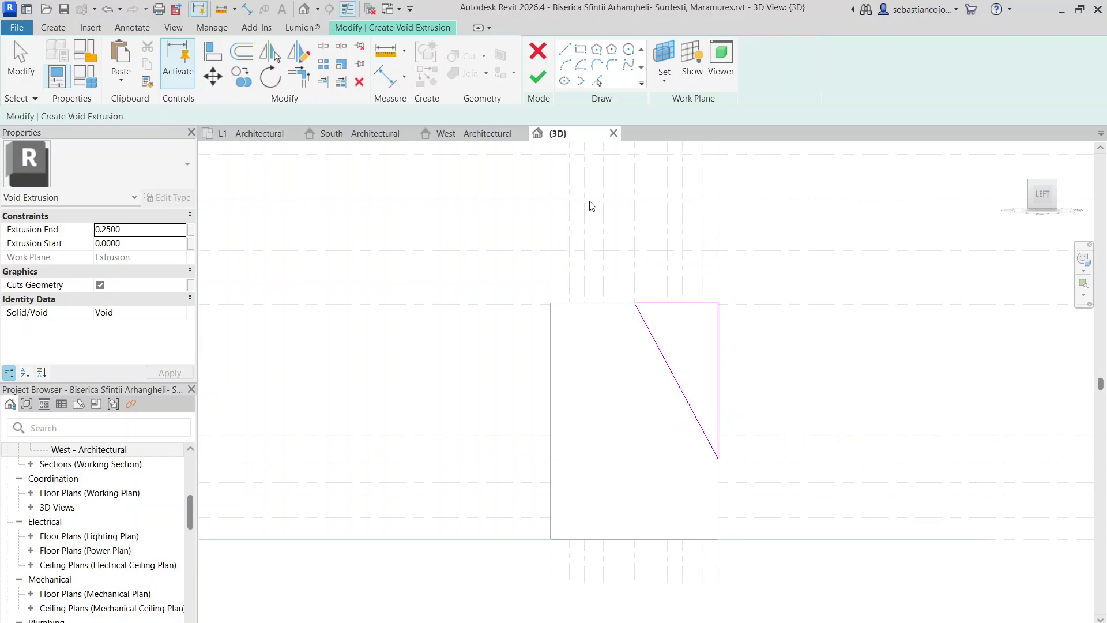
left_click(540, 88)
- Stretch the south void extrusion along the roof to the start of the chamfered east end, making it about 17.17 deep
scroll(769, 376, "down", 2)
mouse_move(769, 376)
middle_mouse_down("shift")
mouse_move(583, 519)
mouse_move(677, 383)
middle_mouse_up("shift")
scroll(678, 383, "up", 2)
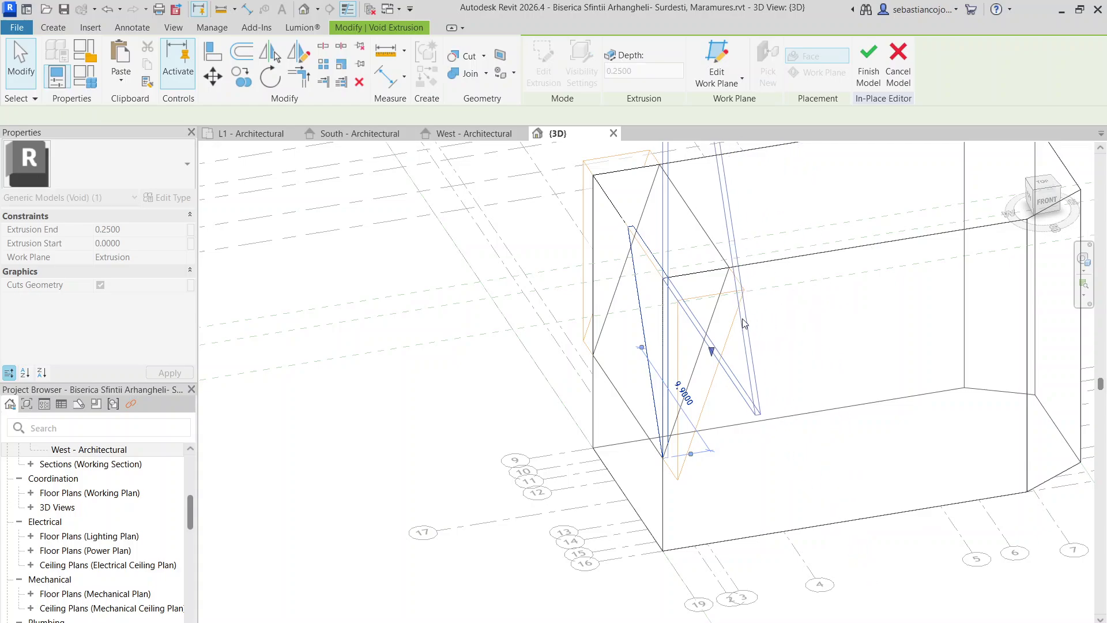
left_click(686, 346)
scroll(668, 452, "up", 3)
left_click(668, 451)
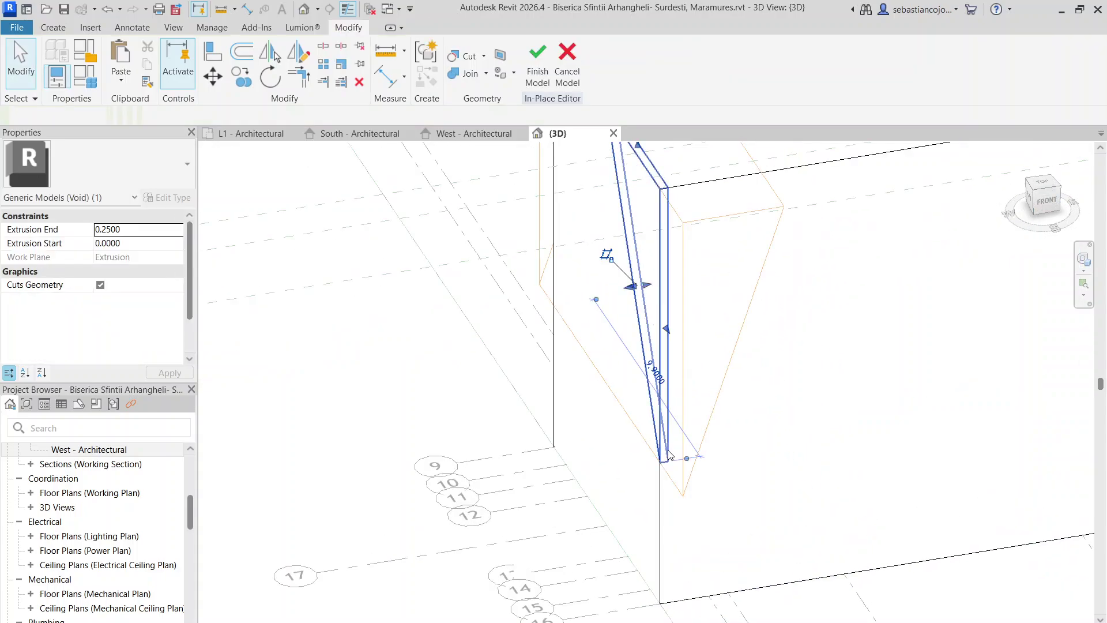
scroll(665, 320, "down", 2)
scroll(666, 323, "down", 1)
left_click_drag(663, 311, 926, 279)
scroll(888, 353, "down", 2)
left_click(875, 339)
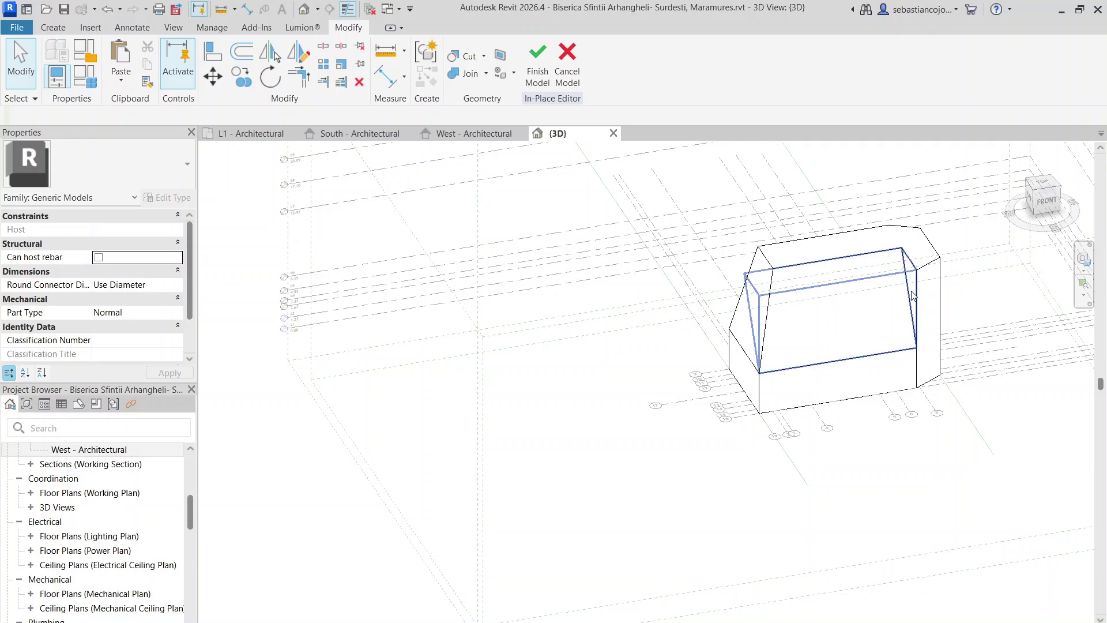
- Open the south void's triangular sketch to check it against the west face, and finish the sketch unchanged
middle_click_drag(798, 348, 729, 358, "shift")
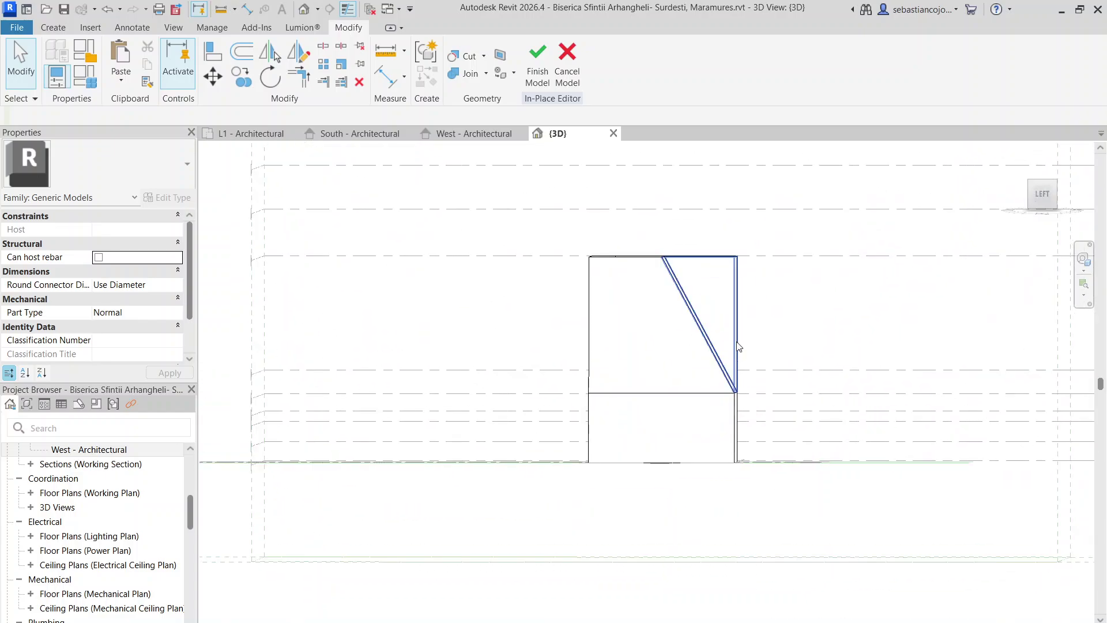
left_click(736, 309)
double_click(737, 296)
mouse_move(734, 304)
middle_mouse_down("shift")
mouse_move(716, 366)
mouse_move(625, 469)
mouse_move(737, 317)
mouse_move(741, 341)
mouse_move(717, 354)
mouse_move(738, 321)
mouse_move(717, 333)
mouse_move(719, 366)
mouse_move(711, 339)
mouse_move(710, 362)
mouse_move(717, 334)
mouse_move(714, 358)
mouse_move(754, 390)
mouse_move(751, 349)
mouse_move(721, 359)
mouse_move(731, 337)
mouse_move(721, 348)
mouse_move(738, 346)
middle_mouse_up("shift")
left_click(538, 77)
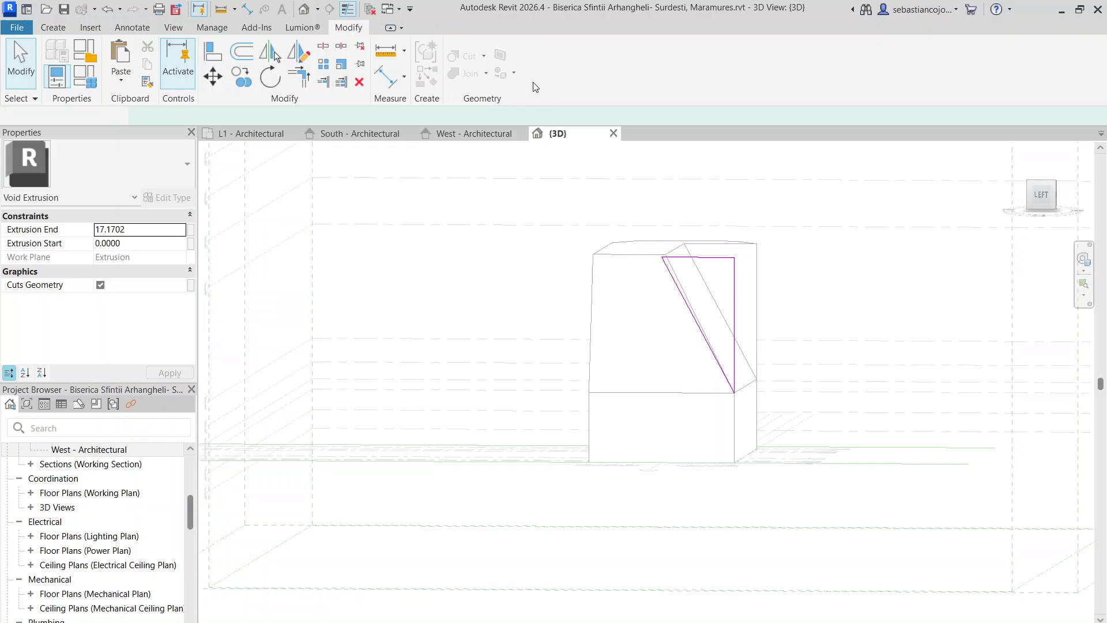
- Create a similar void extrusion on the vertical west face with a mirrored triangular sketch for the north roof slope, and finish it
right_click(738, 287)
left_click(761, 365)
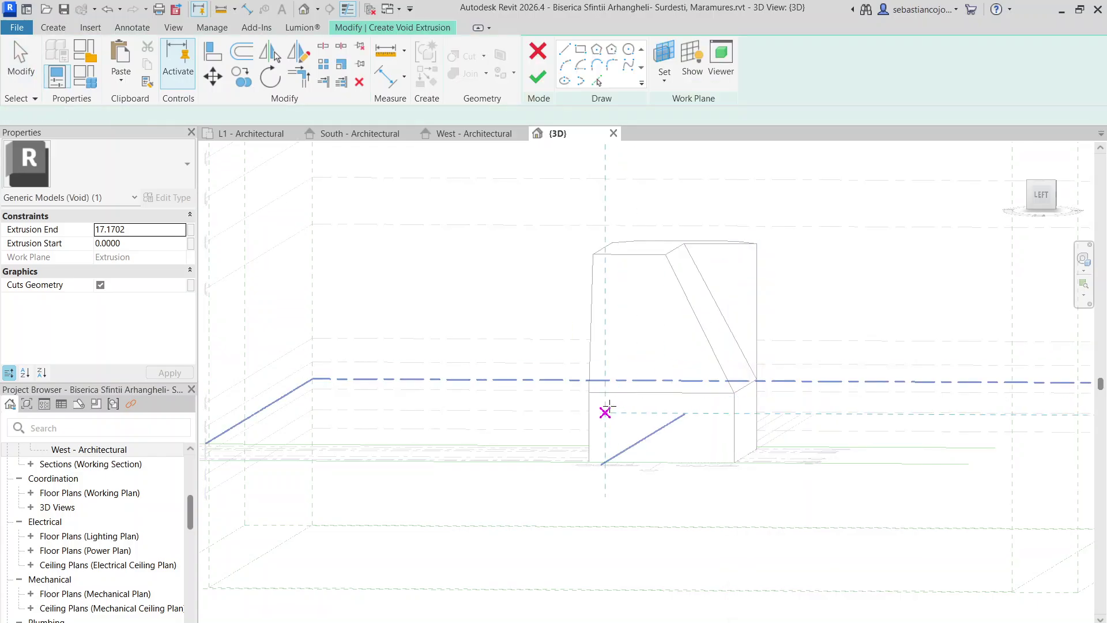
left_click(660, 83)
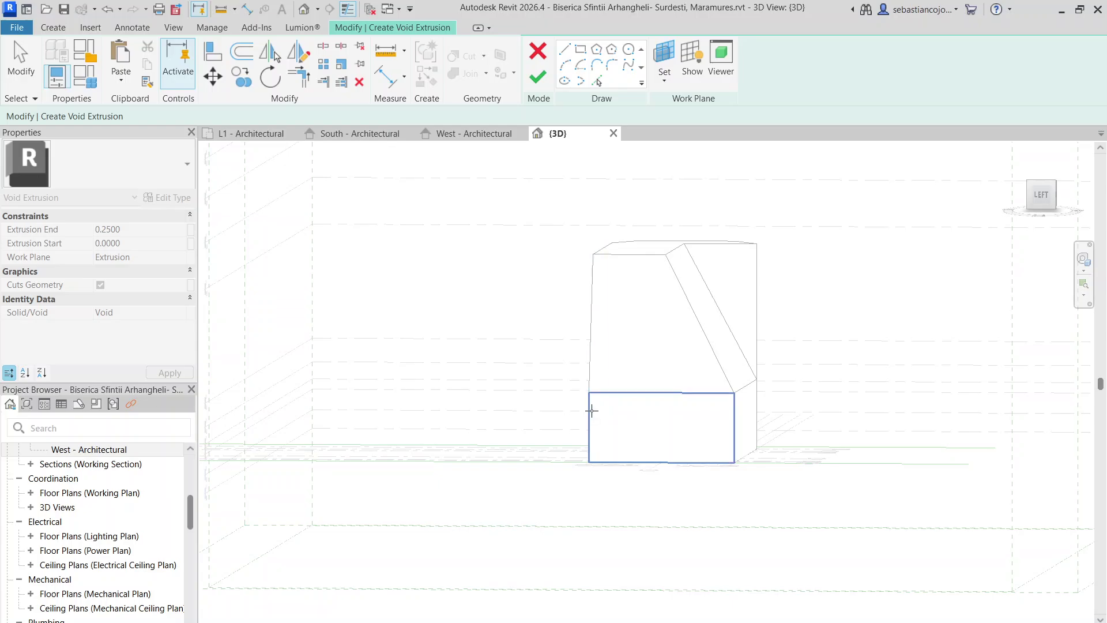
left_click(591, 411)
left_click(1039, 206)
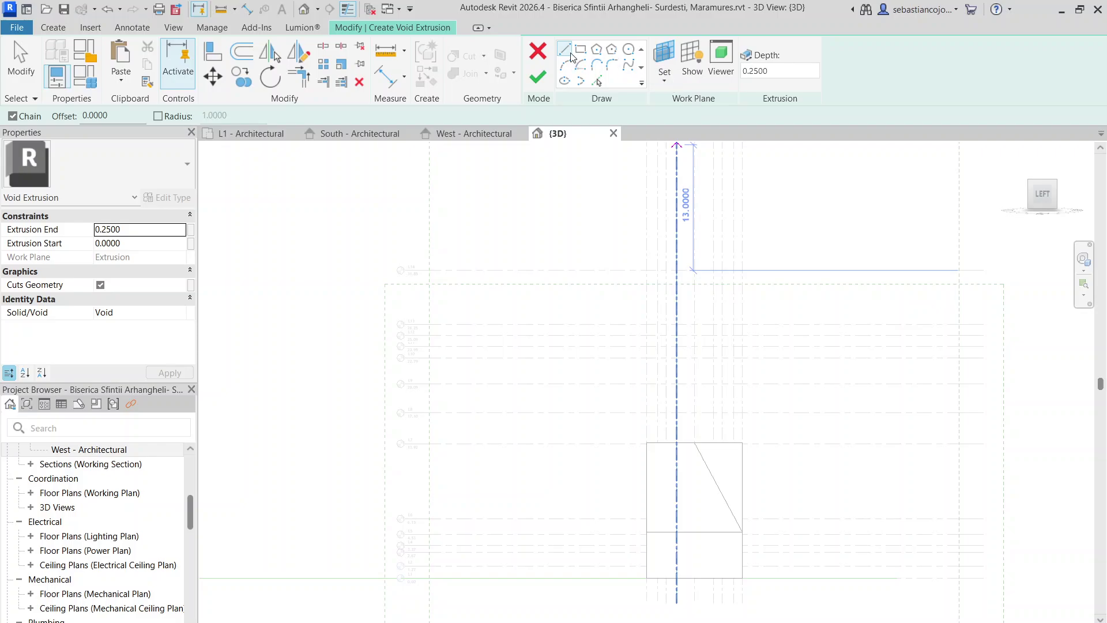
scroll(695, 444, "up", 2)
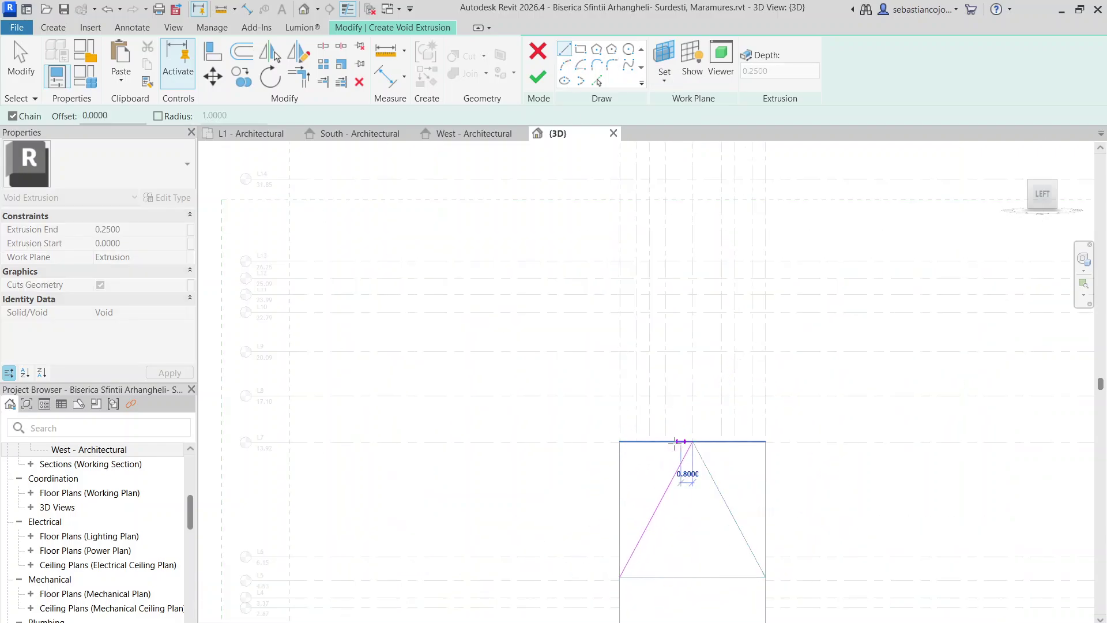
left_click(618, 576)
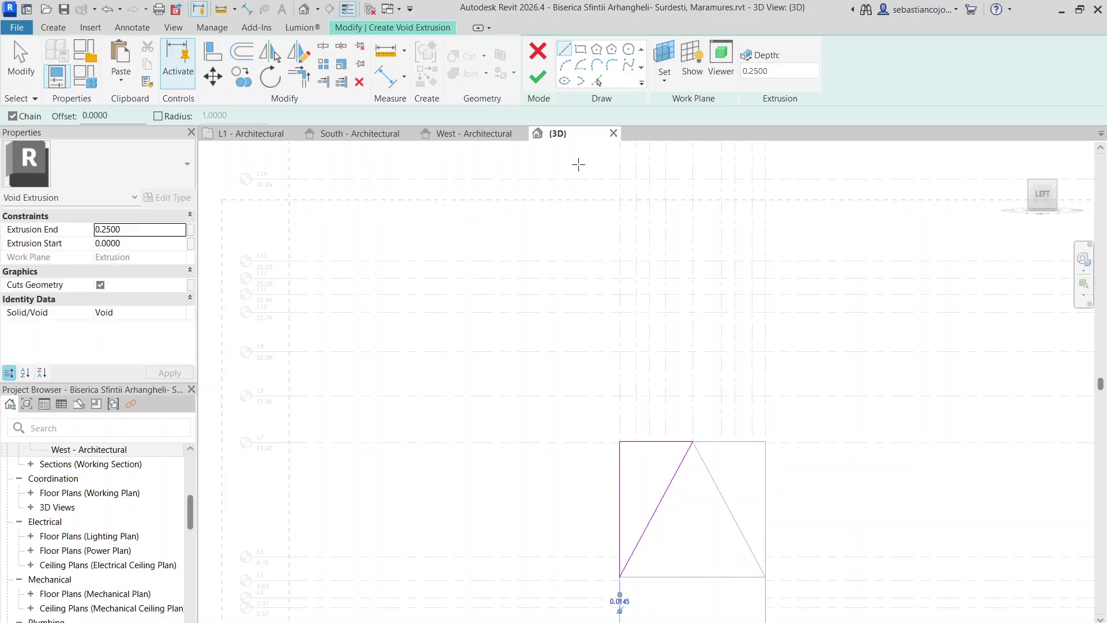
left_click(541, 87)
- Stretch the north void extrusion along the roof toward the chamfered east end, to a depth of 17.5
scroll(724, 473, "down", 3)
mouse_move(727, 463)
middle_mouse_down("shift")
mouse_move(669, 538)
mouse_move(649, 542)
middle_mouse_up("shift")
scroll(692, 486, "up", 3)
left_click(680, 440)
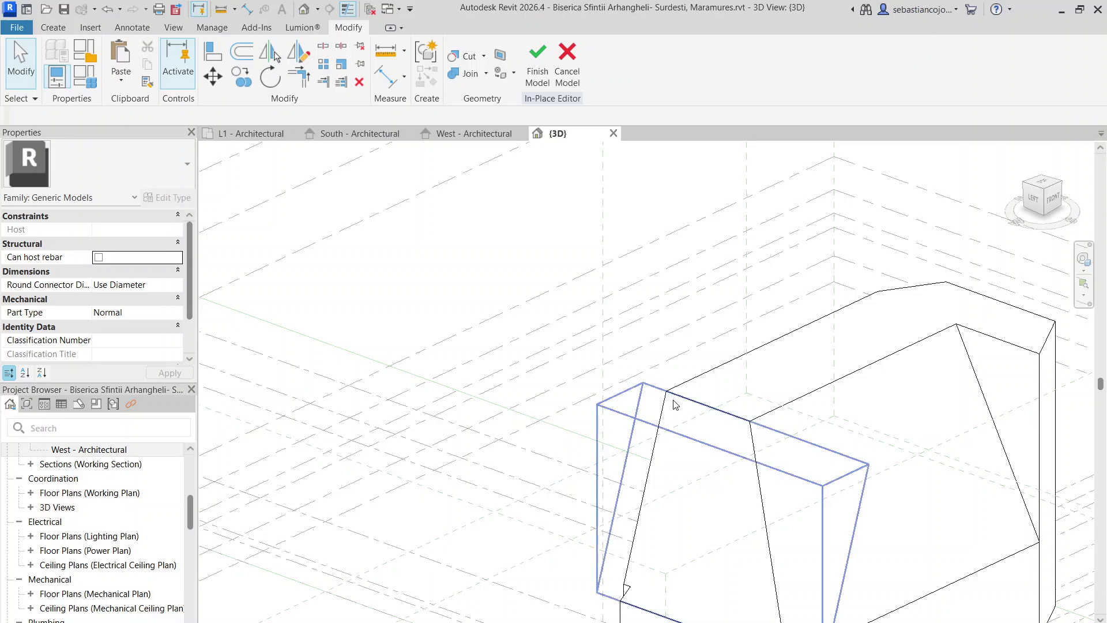
scroll(623, 583, "up", 2)
left_click(621, 588)
scroll(728, 381, "down", 4)
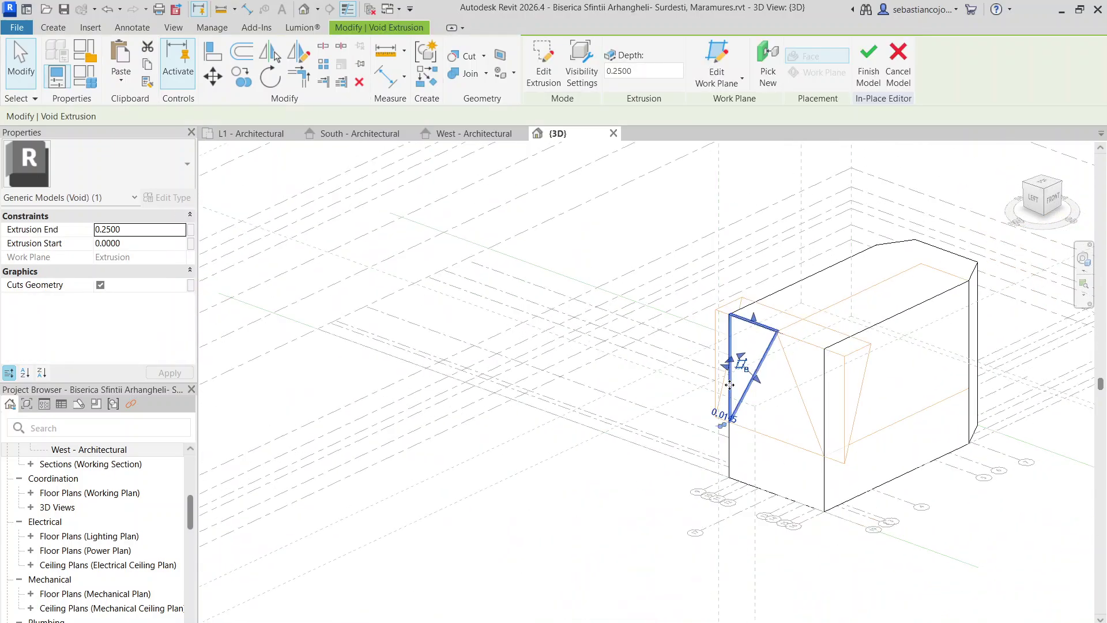
middle_click_drag(746, 405, 1008, 478, "shift")
scroll(735, 364, "up", 4)
left_click_drag(738, 387, 358, 248)
left_click(450, 331)
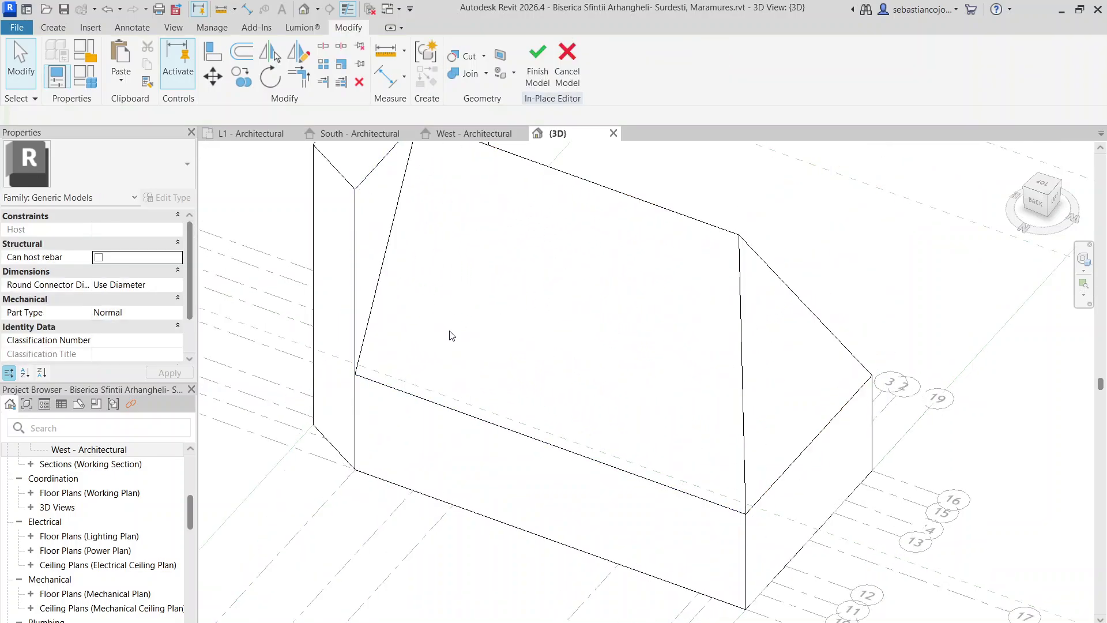
- Pull the north void's east end back so it lines up with the end of the south void
scroll(461, 320, "down", 3)
middle_click_drag(613, 324, 460, 150, "shift")
middle_click_drag(702, 323, 450, 383, "shift")
middle_click_drag(850, 362, 800, 229, "shift")
left_click(800, 229)
scroll(790, 208, "up", 2)
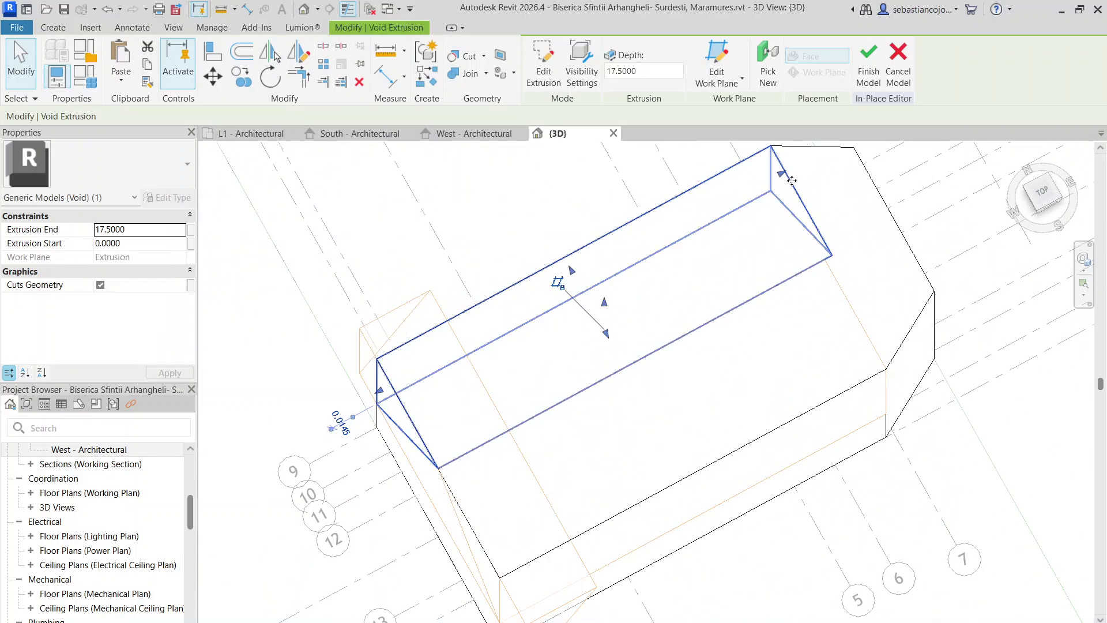
key("Escape")
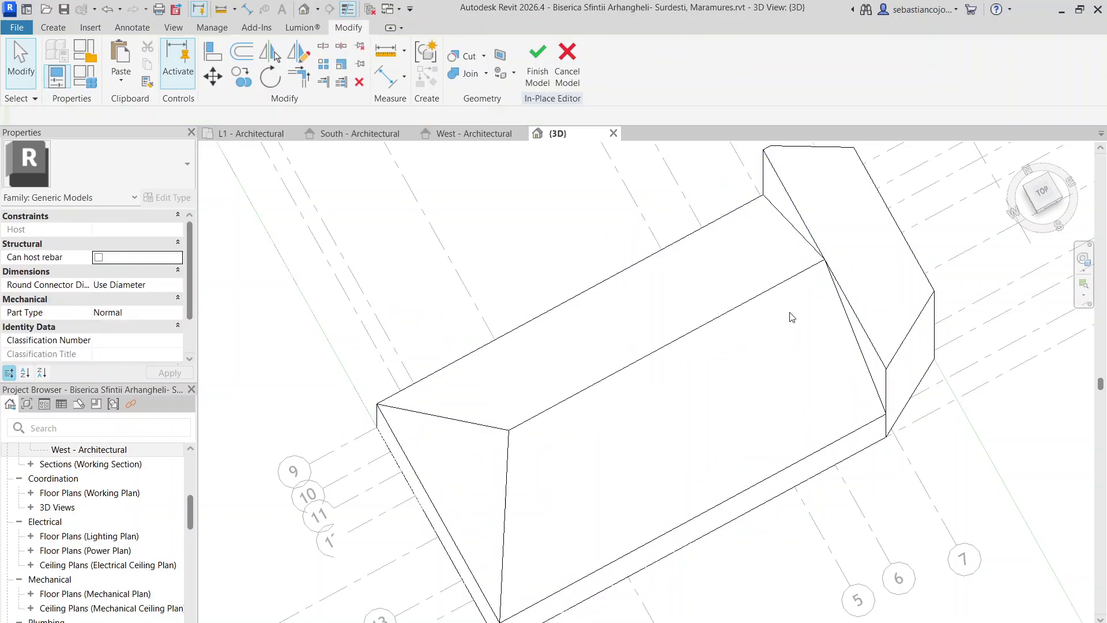
- Start a void sweep and pick the top edge of the southeast chamfer as its path
scroll(842, 388, "down", 4)
middle_click_drag(842, 388, 880, 196, "shift")
scroll(832, 276, "up", 2)
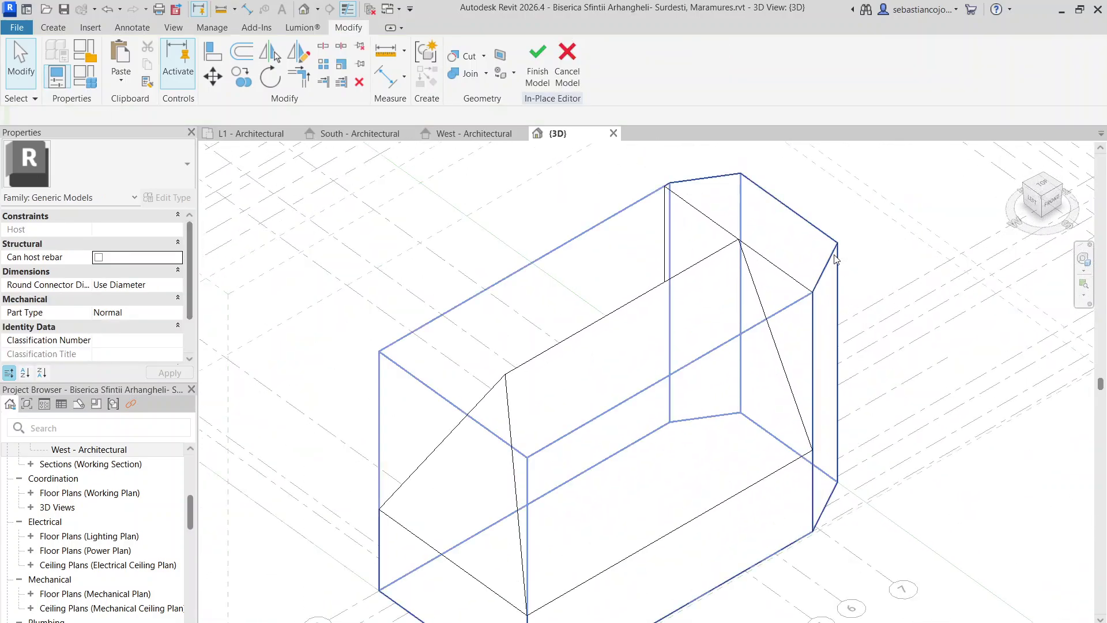
middle_click_drag(836, 257, 825, 312, "shift")
scroll(843, 294, "up", 1)
scroll(779, 291, "down", 2)
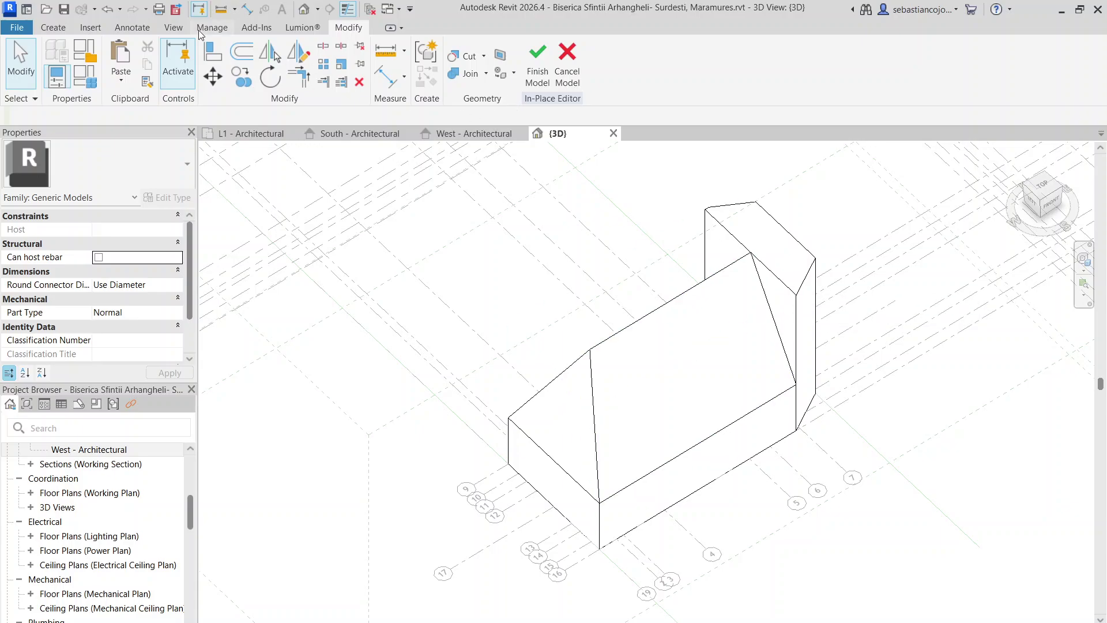
left_click(69, 28)
left_click(286, 80)
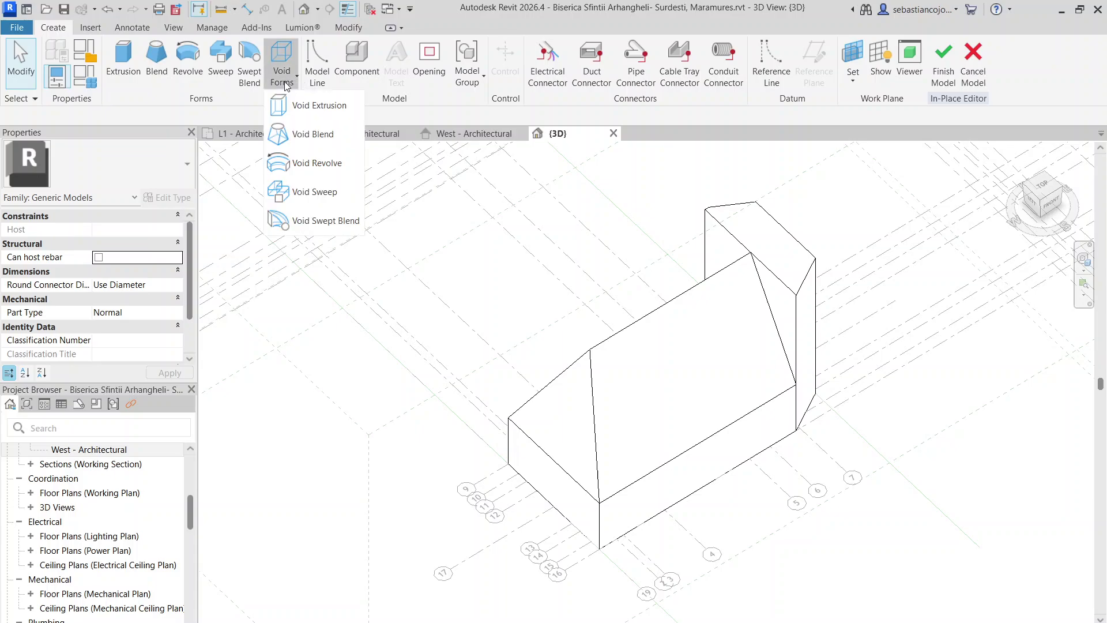
left_click(313, 191)
scroll(796, 277, "up", 2)
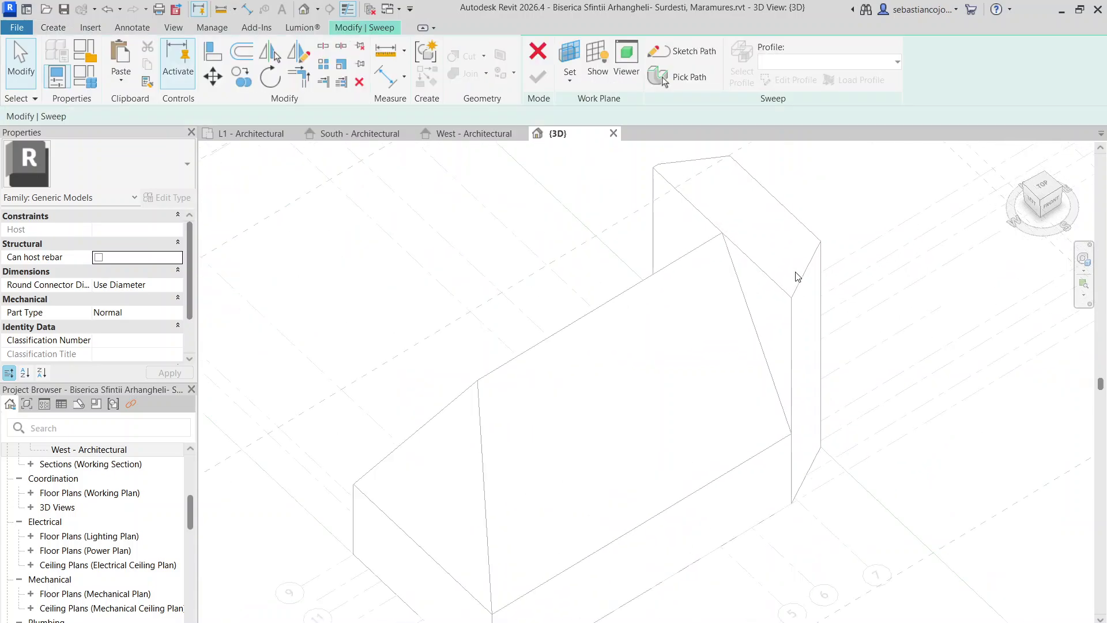
left_click(671, 81)
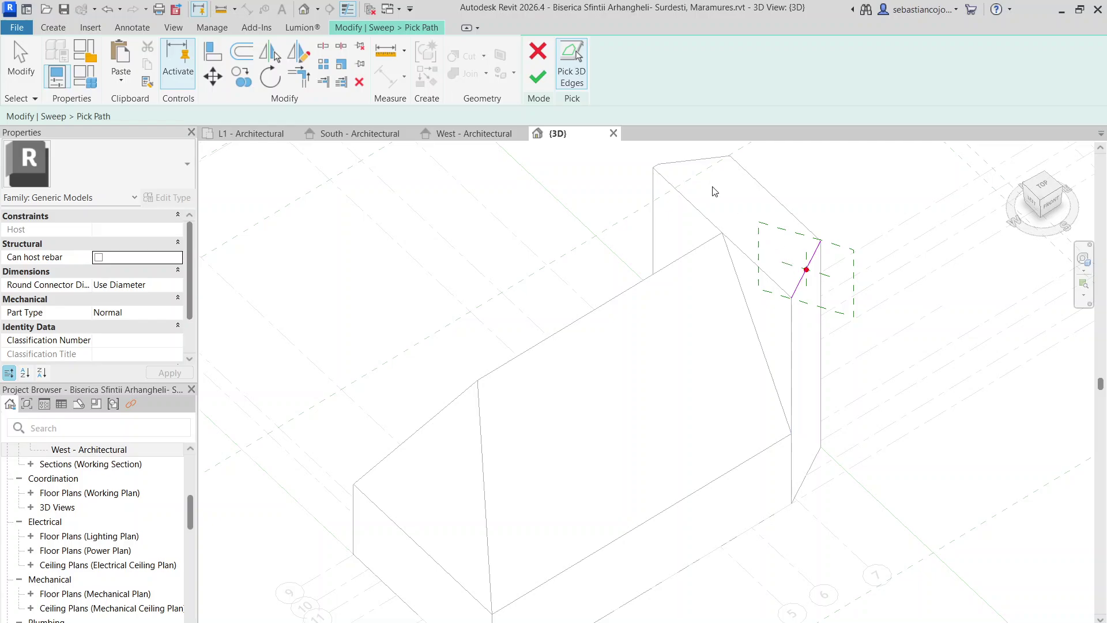
left_click(535, 80)
- Sketch a triangular profile hanging from the path point, with a sloped side about 8.18 long, and finish the void sweep
left_click(780, 84)
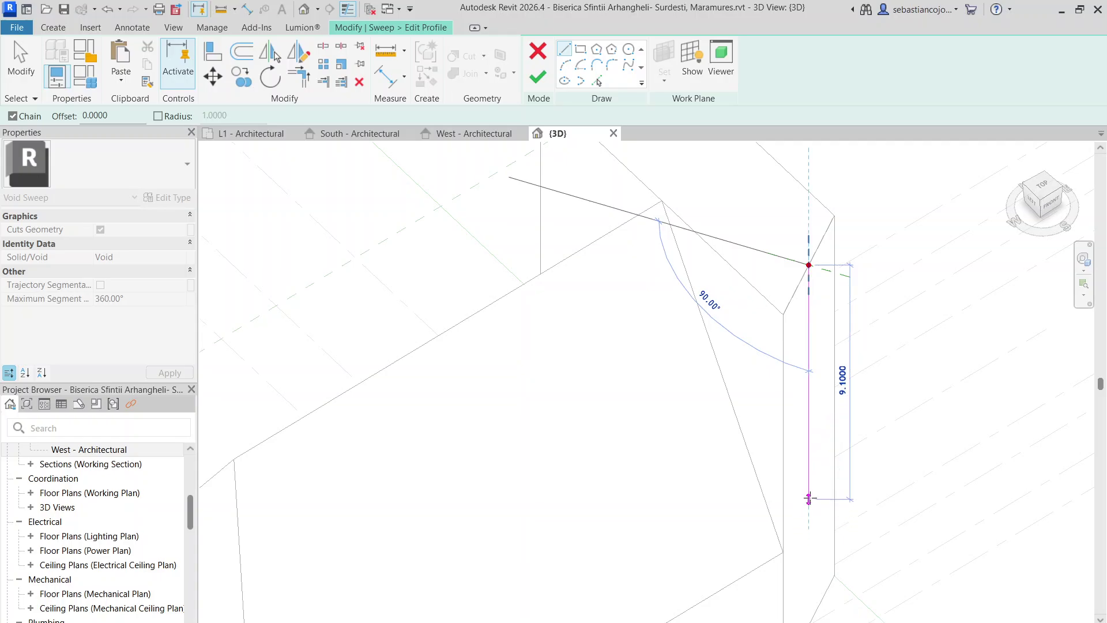
left_click(808, 467)
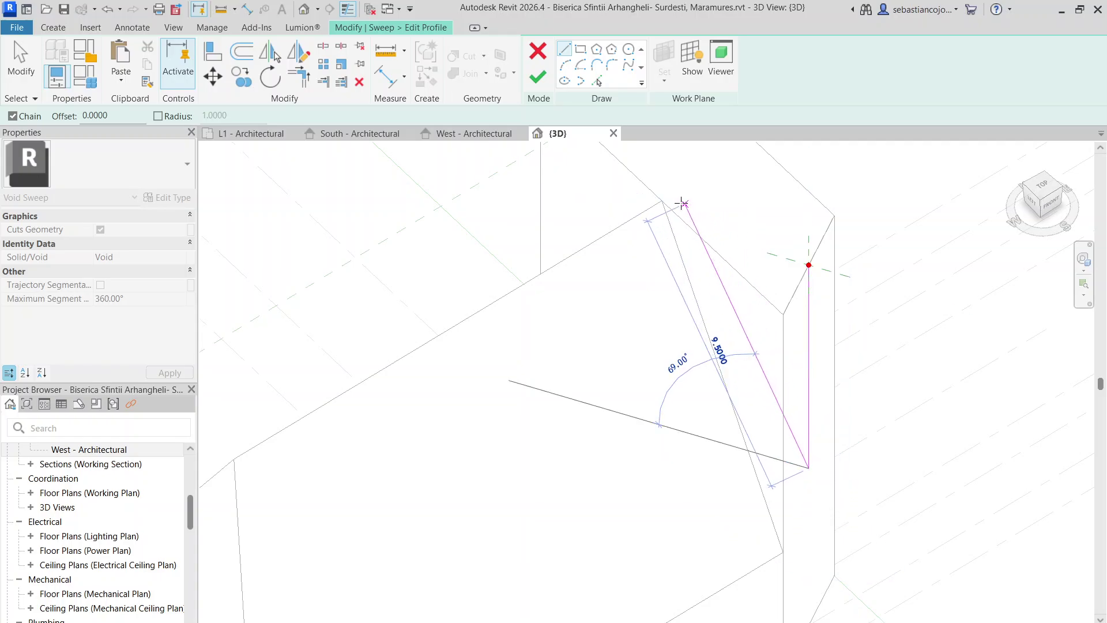
left_click(730, 241)
left_click(808, 265)
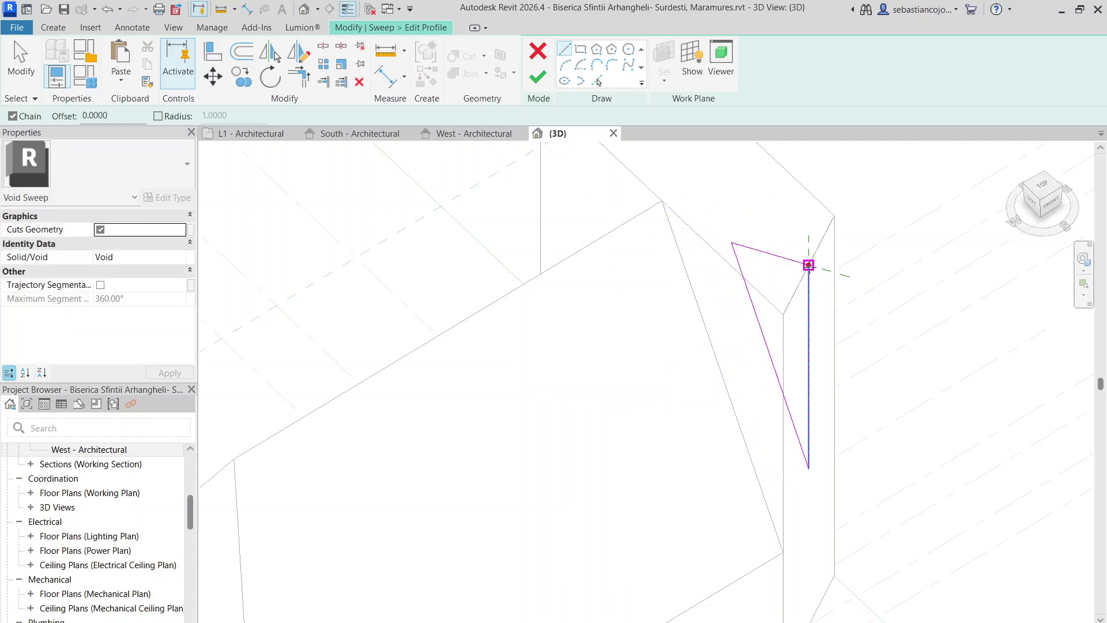
left_click(536, 75)
left_click(537, 76)
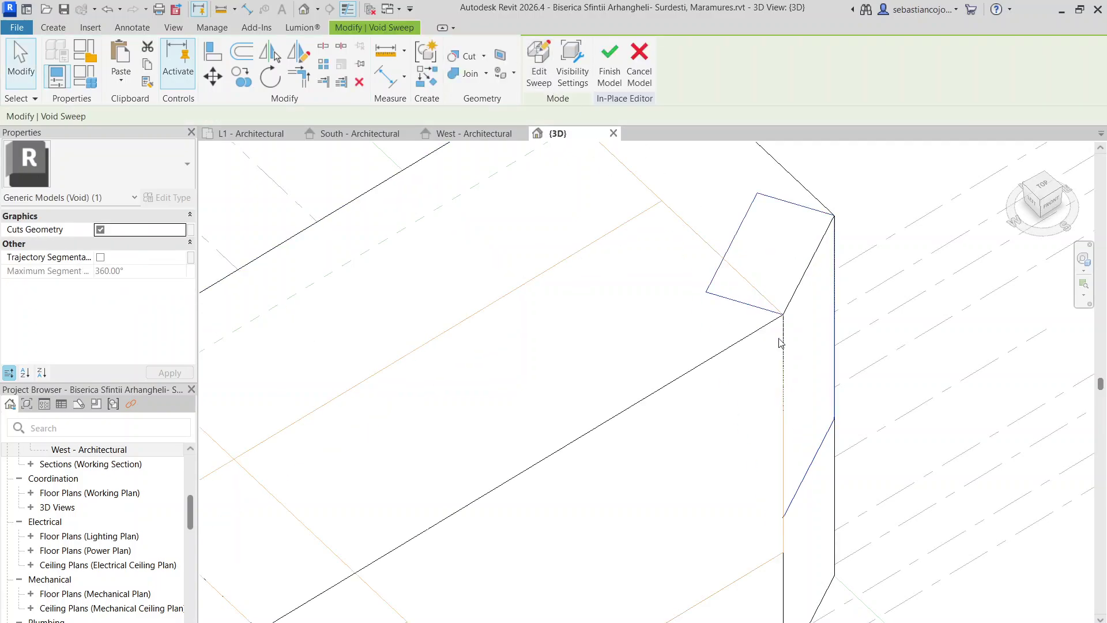
- Open the void sweep's profile for editing and offset its sloped side outward, to about 9.88 long
scroll(778, 340, "down", 4)
middle_click_drag(870, 444, 764, 431, "shift")
middle_click_drag(845, 503, 790, 339, "shift")
double_click(770, 287)
scroll(793, 269, "up", 2)
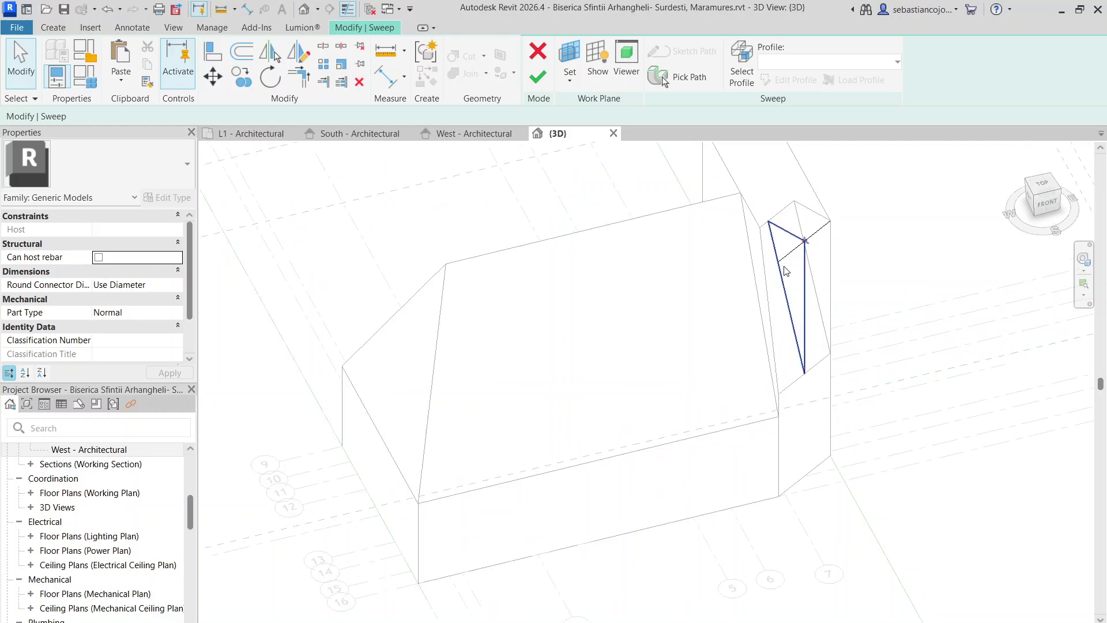
double_click(781, 254)
scroll(777, 266, "up", 2)
scroll(777, 266, "up", 1)
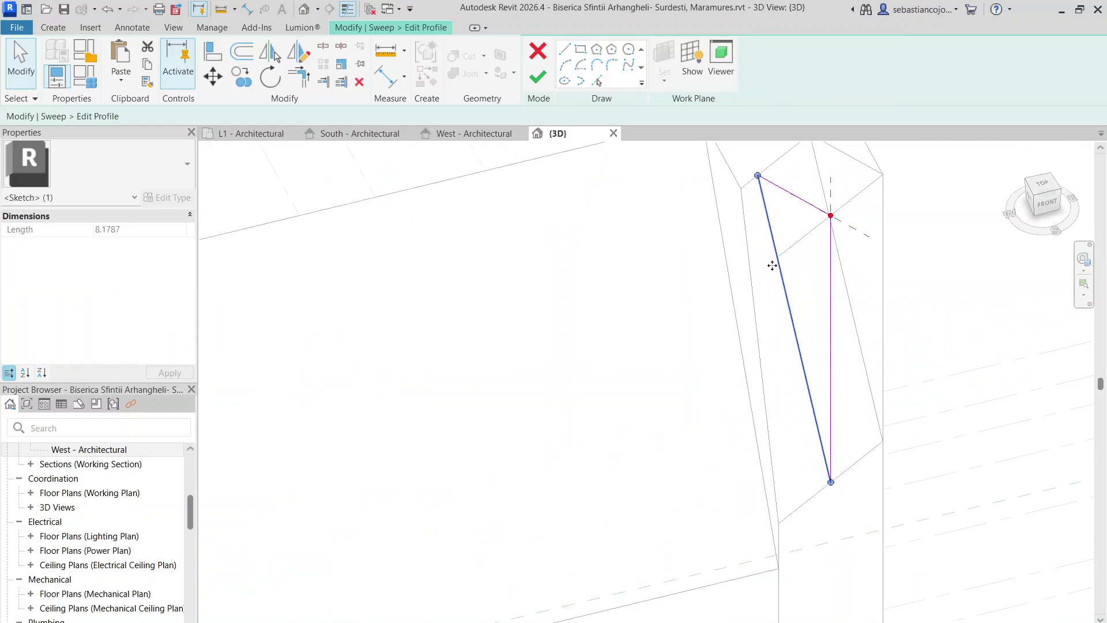
mouse_move(774, 262)
left_mouse_down()
mouse_move(759, 276)
mouse_move(767, 272)
left_mouse_up()
scroll(766, 272, "down", 3)
middle_click_drag(775, 484, 749, 335, "shift")
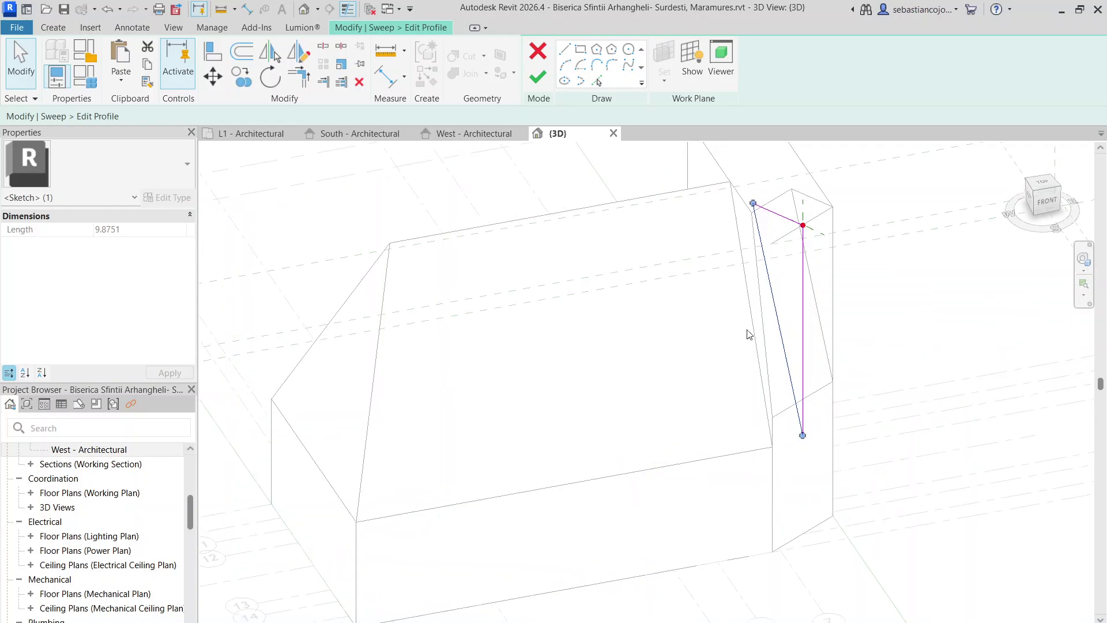
- In the front view, move the profile's sloped side back slightly to about 9.39 long, with its lower end at the eave line
left_click(1047, 201)
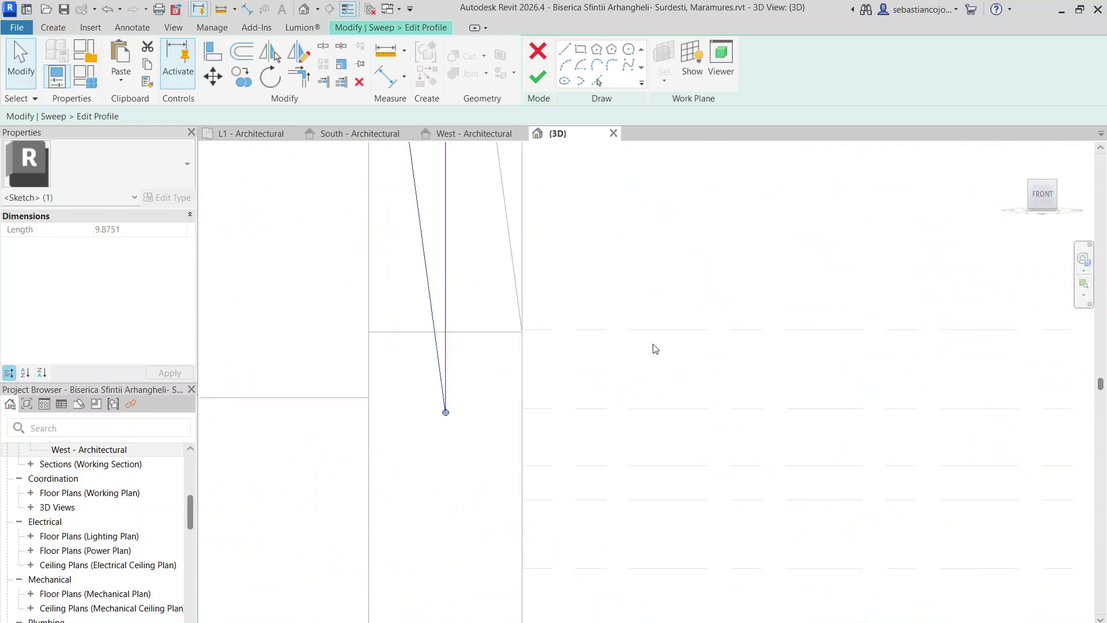
scroll(683, 340, "down", 3)
scroll(681, 425, "up", 3)
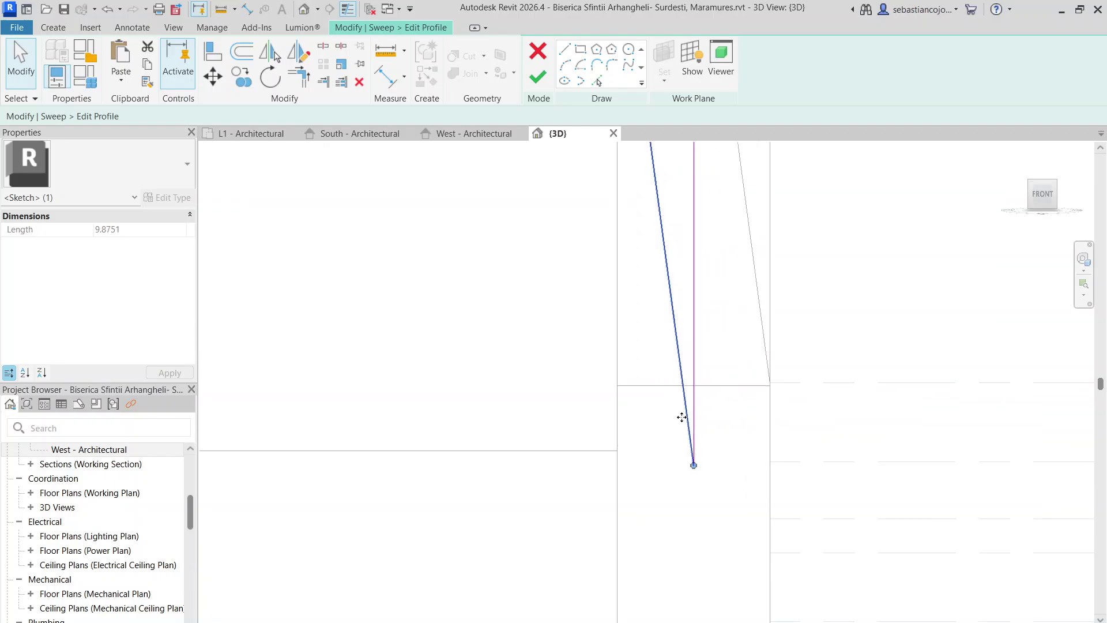
left_click_drag(681, 414, 686, 415)
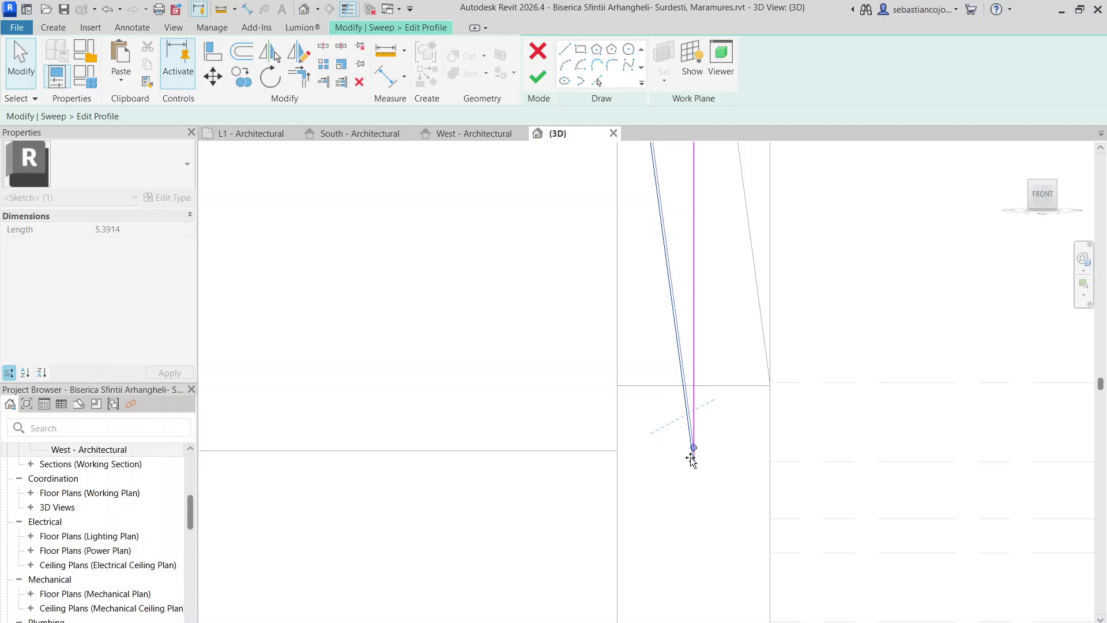
left_click_drag(691, 457, 691, 448)
scroll(690, 446, "down", 8)
scroll(665, 338, "up", 7)
scroll(706, 306, "down", 6)
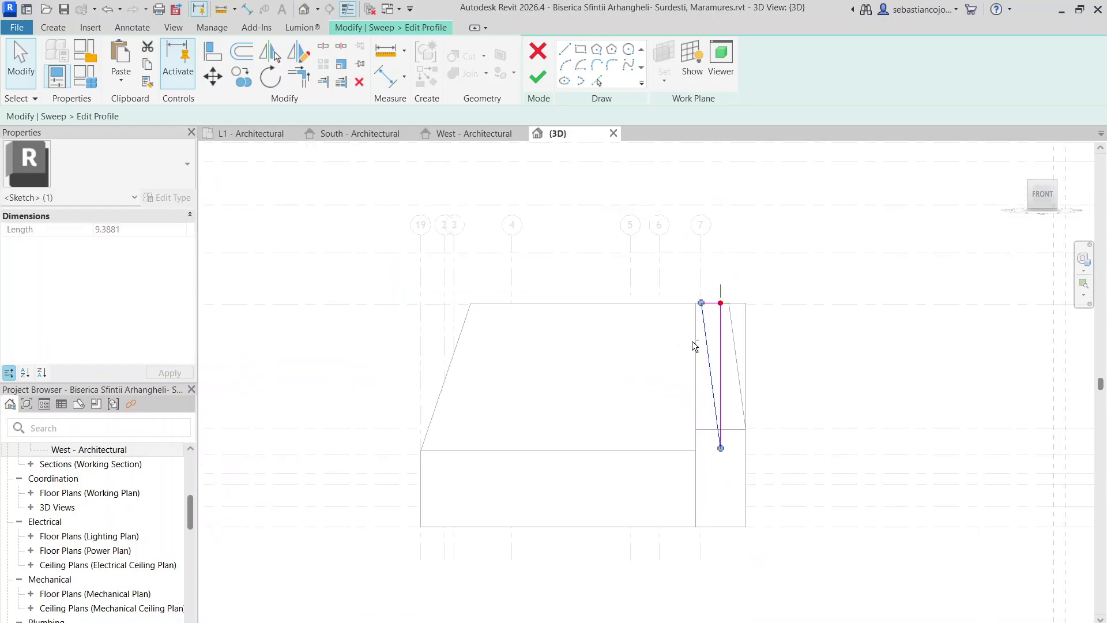
- Stretch the upper end of the profile's sloped side toward the east end of the ridge, to a length of about 10.9
mouse_move(695, 346)
middle_mouse_down("shift")
mouse_move(828, 583)
mouse_move(845, 593)
middle_mouse_up("shift")
scroll(694, 340, "up", 3)
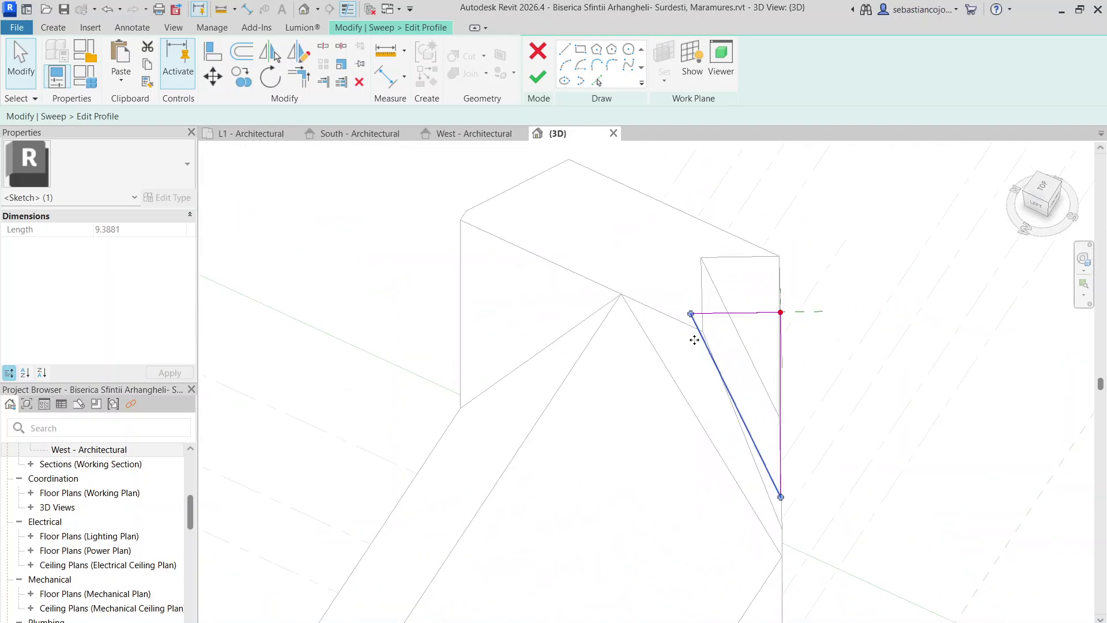
scroll(694, 340, "up", 1)
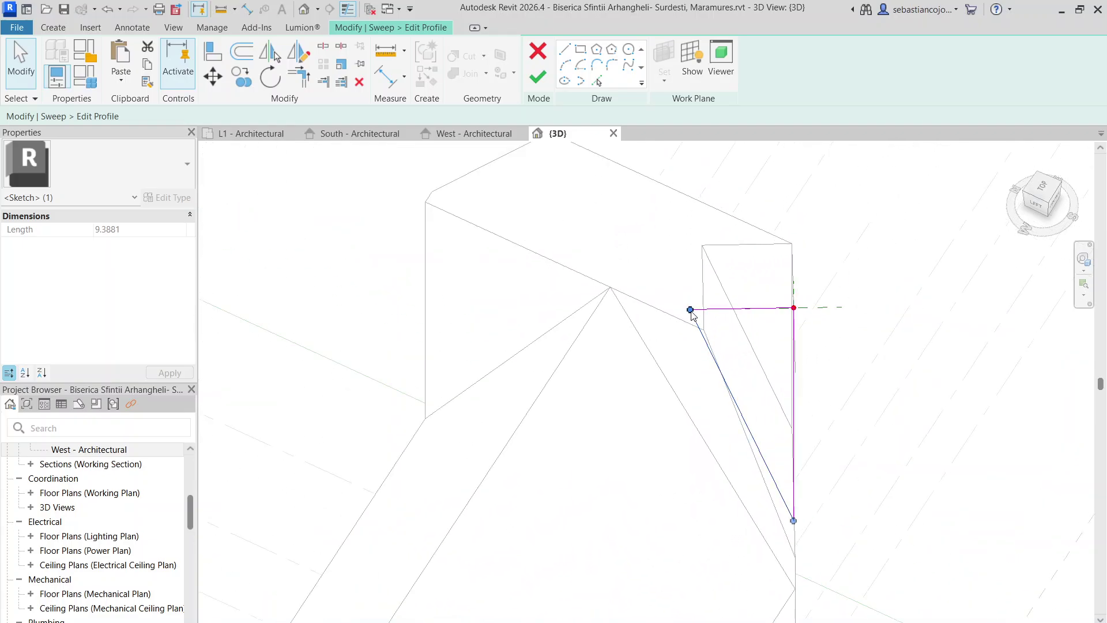
left_click_drag(690, 310, 666, 306)
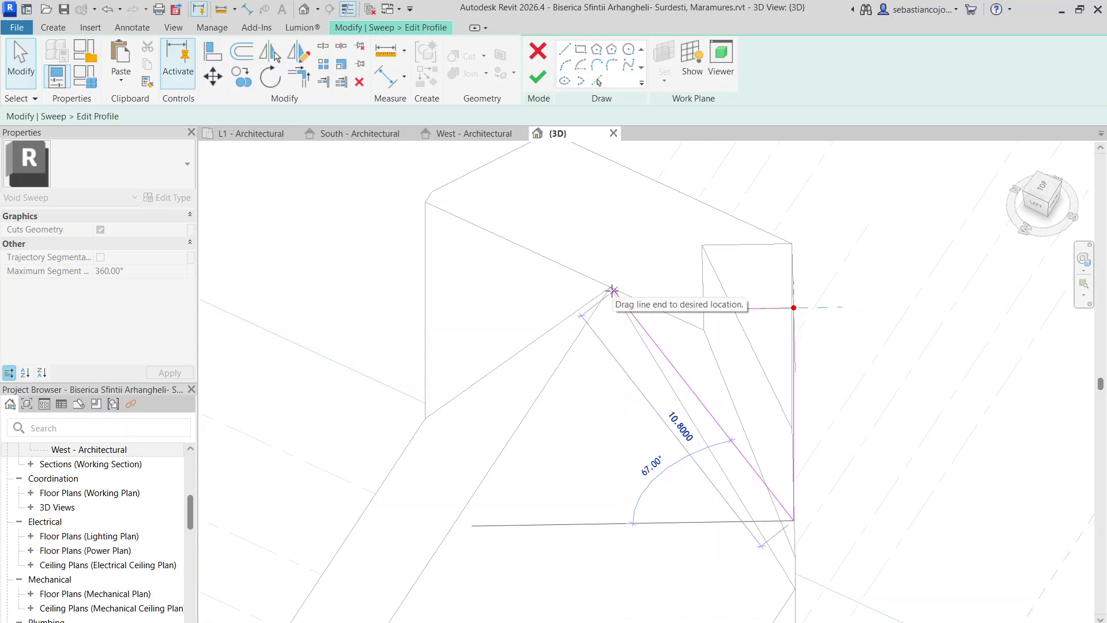
left_click_drag(612, 289, 612, 288)
left_click(708, 310)
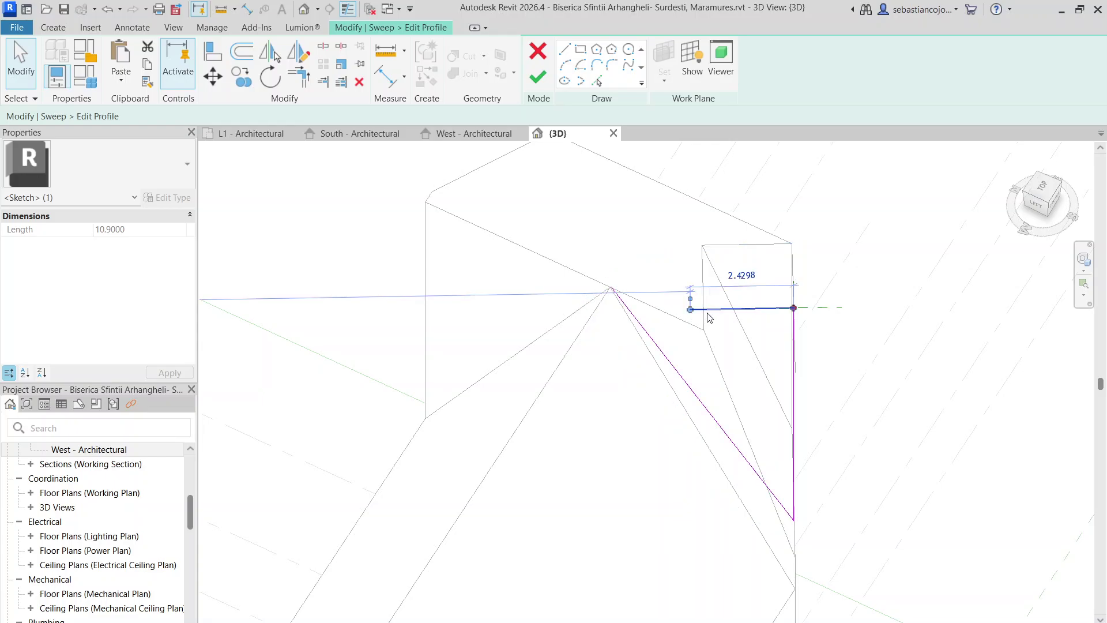
mouse_move(628, 313)
middle_mouse_down("shift")
mouse_move(701, 311)
mouse_move(724, 346)
mouse_move(748, 142)
mouse_move(732, 142)
middle_mouse_up("shift")
scroll(691, 366, "up", 2)
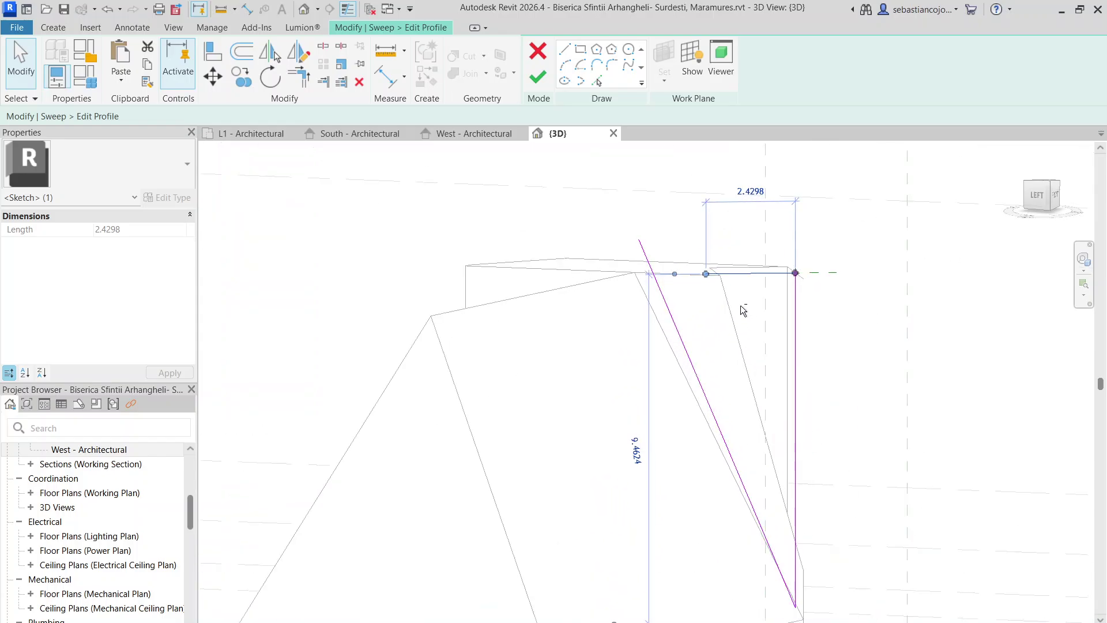
mouse_move(741, 307)
middle_mouse_down("shift")
mouse_move(721, 258)
mouse_move(741, 302)
mouse_move(724, 294)
mouse_move(734, 297)
middle_mouse_up("shift")
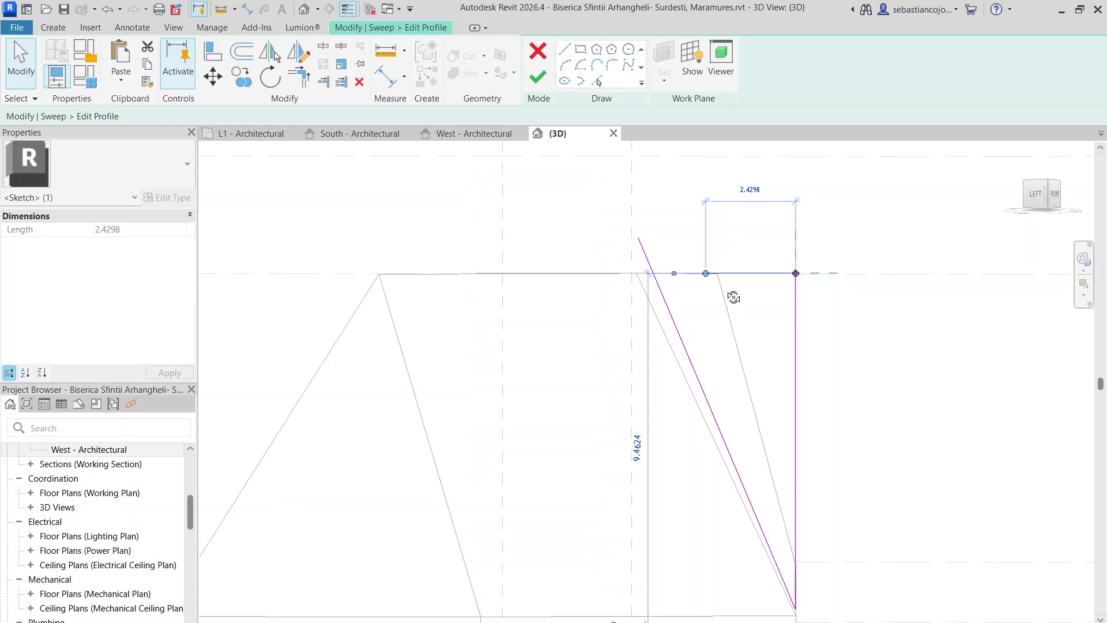
- Join the sloped side and the horizontal top side at ridge height, making the top about 4.22 long, and finish the void sweep
left_click(650, 287)
left_click(660, 294)
mouse_move(638, 238)
left_mouse_down()
mouse_move(636, 282)
mouse_move(639, 274)
left_mouse_up()
left_click(713, 273)
left_click_drag(707, 274, 640, 274)
scroll(666, 338, "down", 2)
mouse_move(670, 348)
middle_mouse_down("shift")
mouse_move(709, 395)
mouse_move(500, 556)
mouse_move(371, 461)
mouse_move(731, 504)
mouse_move(756, 386)
mouse_move(665, 447)
mouse_move(692, 450)
middle_mouse_up("shift")
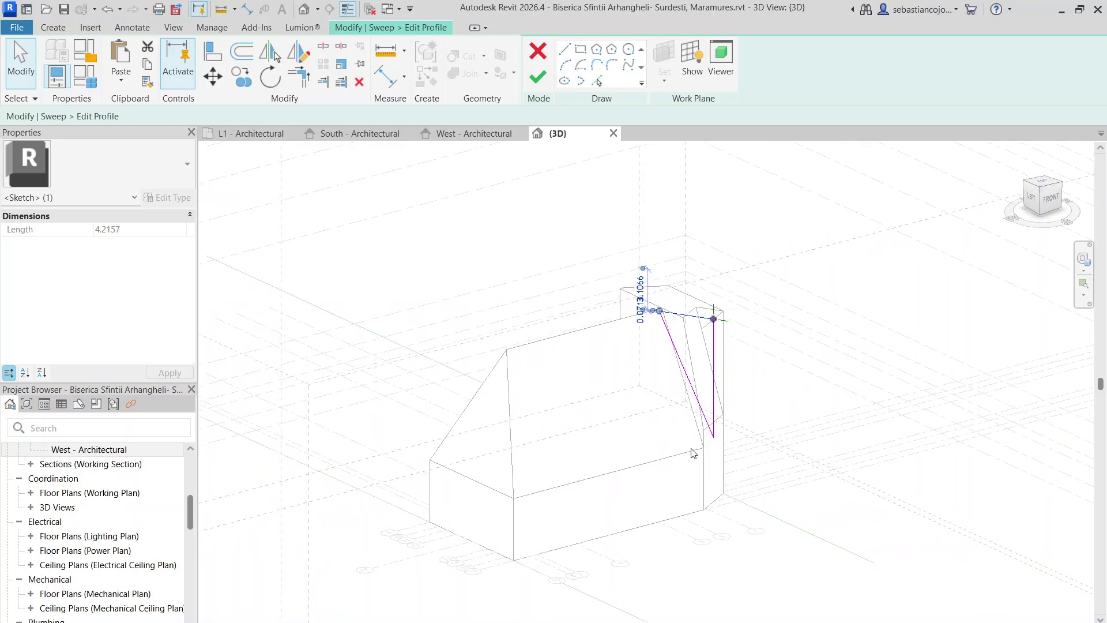
scroll(686, 427, "up", 5)
left_click(538, 78)
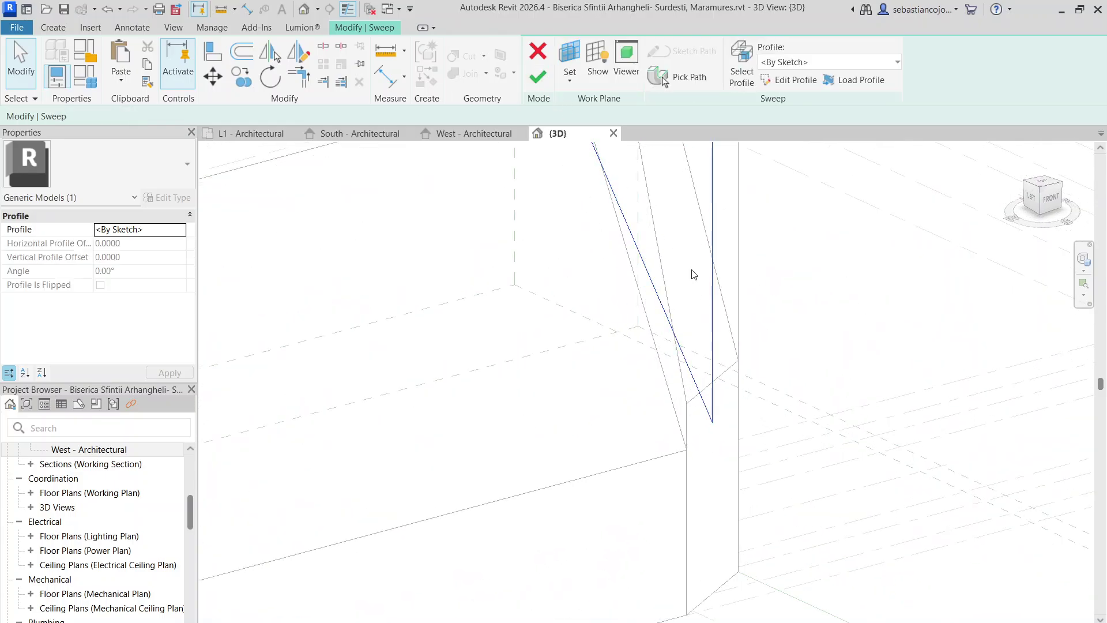
left_click(538, 77)
left_click(797, 347)
- Extend the void sweep's path along the top edges of the east face and the northeast chamfer, and finish the sweep
scroll(802, 335, "down", 4)
middle_click_drag(808, 313, 730, 421, "shift")
left_click(752, 358)
double_click(752, 365)
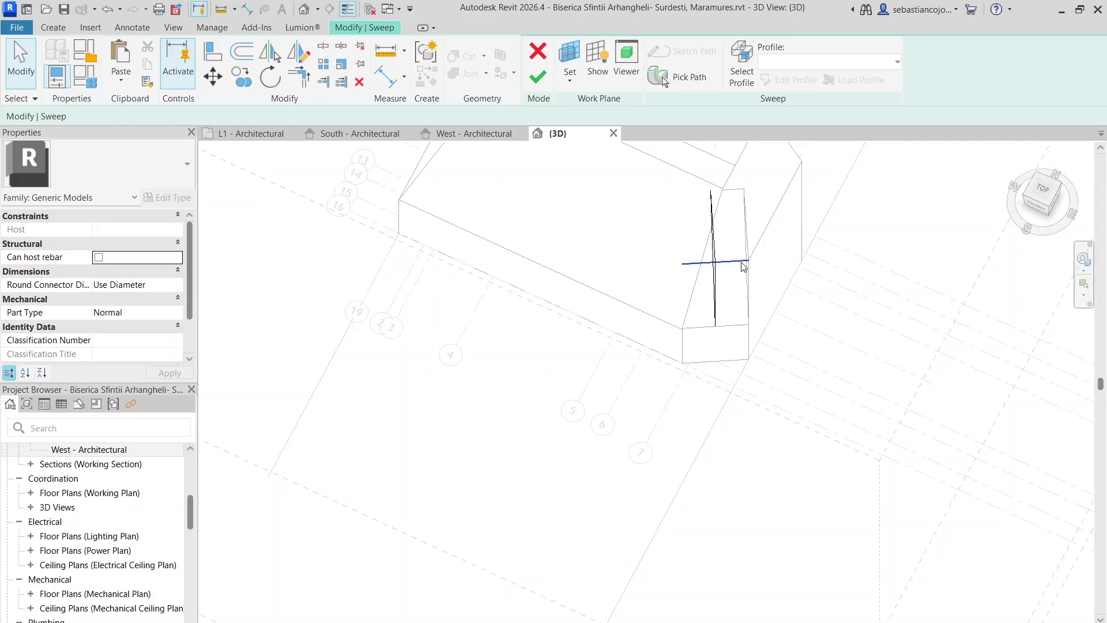
left_click(741, 260)
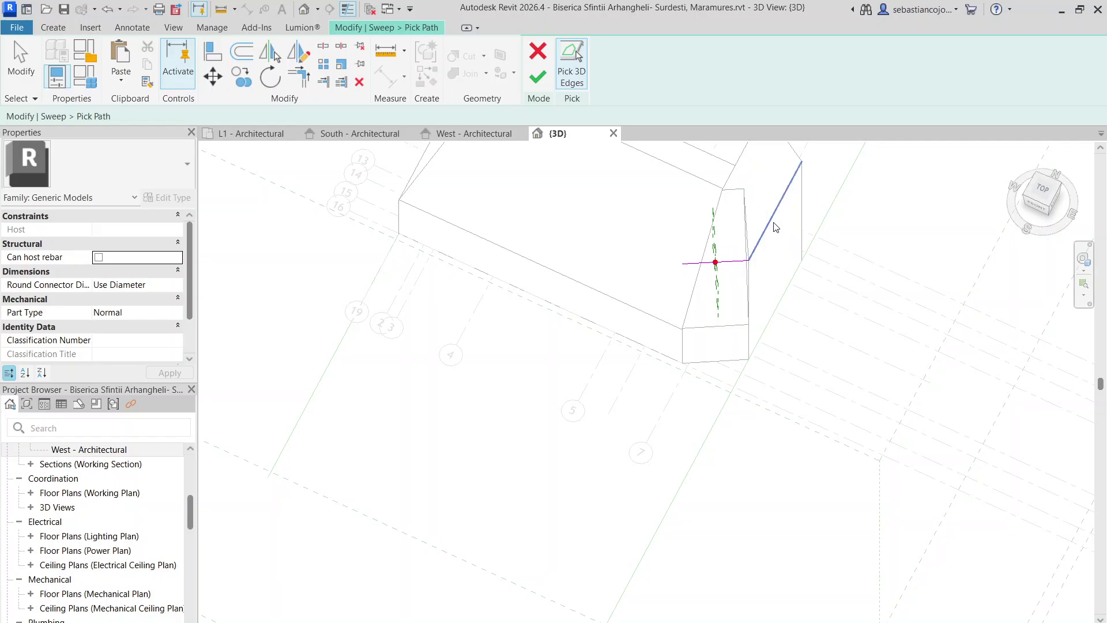
middle_click_drag(780, 161, 754, 339)
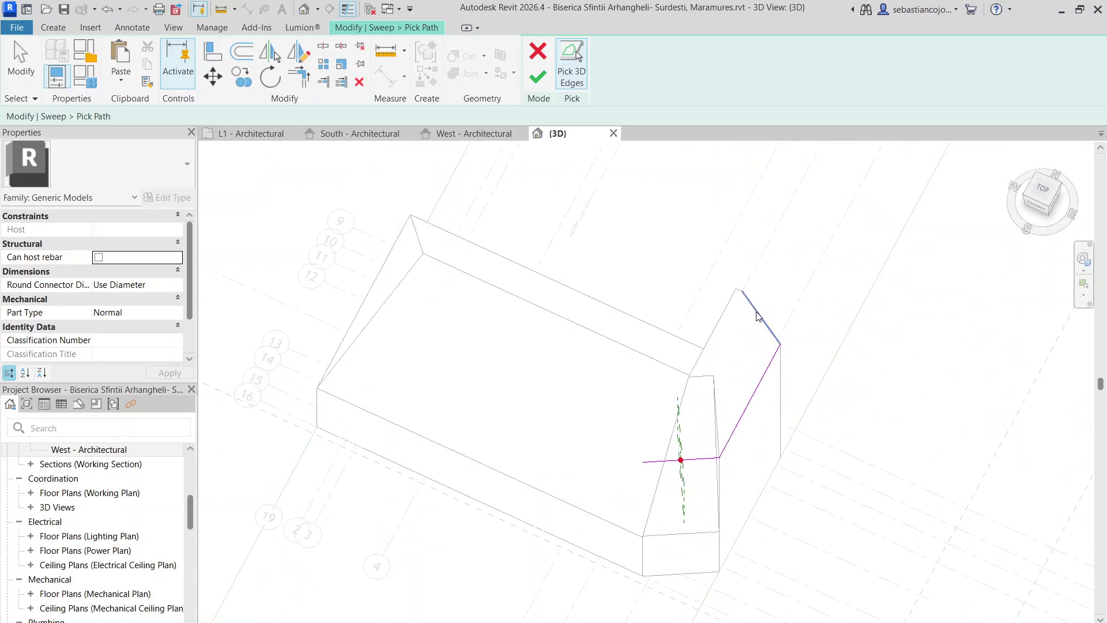
left_click(538, 79)
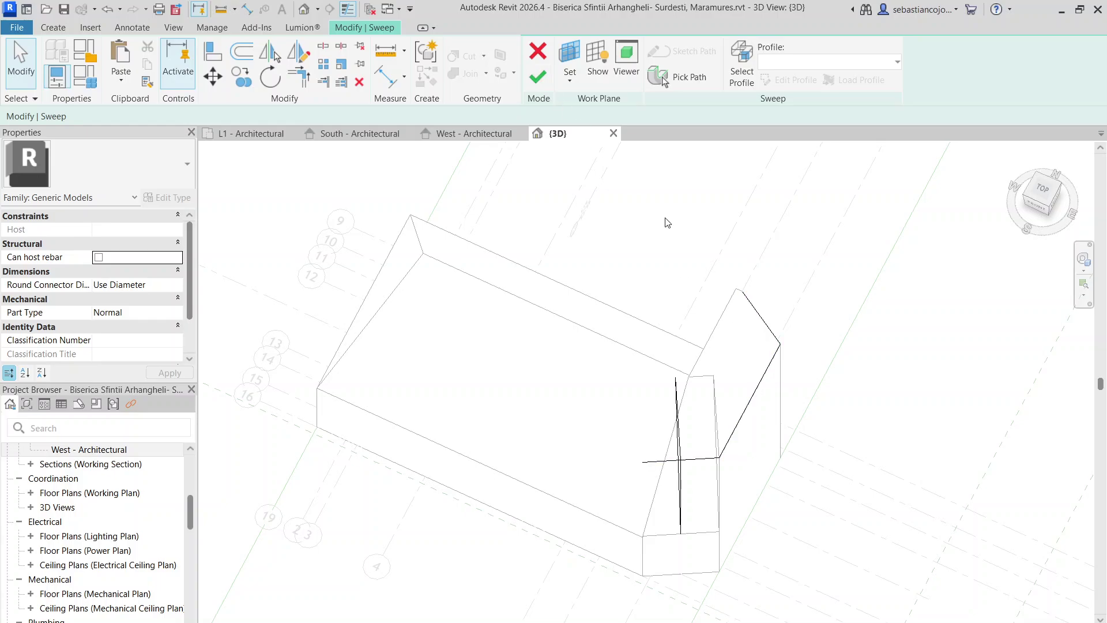
left_click(540, 78)
left_click(874, 391)
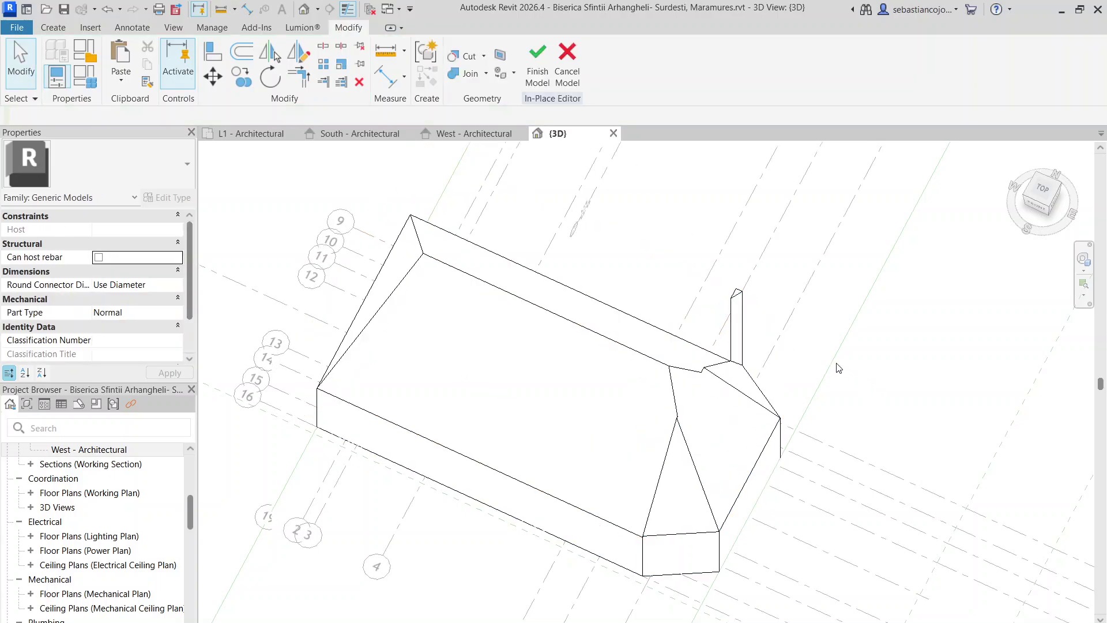
- Pull the east face of the solid extrusion outward so the sloped east faces meet near the ridge end
scroll(838, 404, "down", 3)
middle_click_drag(837, 444, 1057, 402, "shift")
scroll(761, 448, "up", 2)
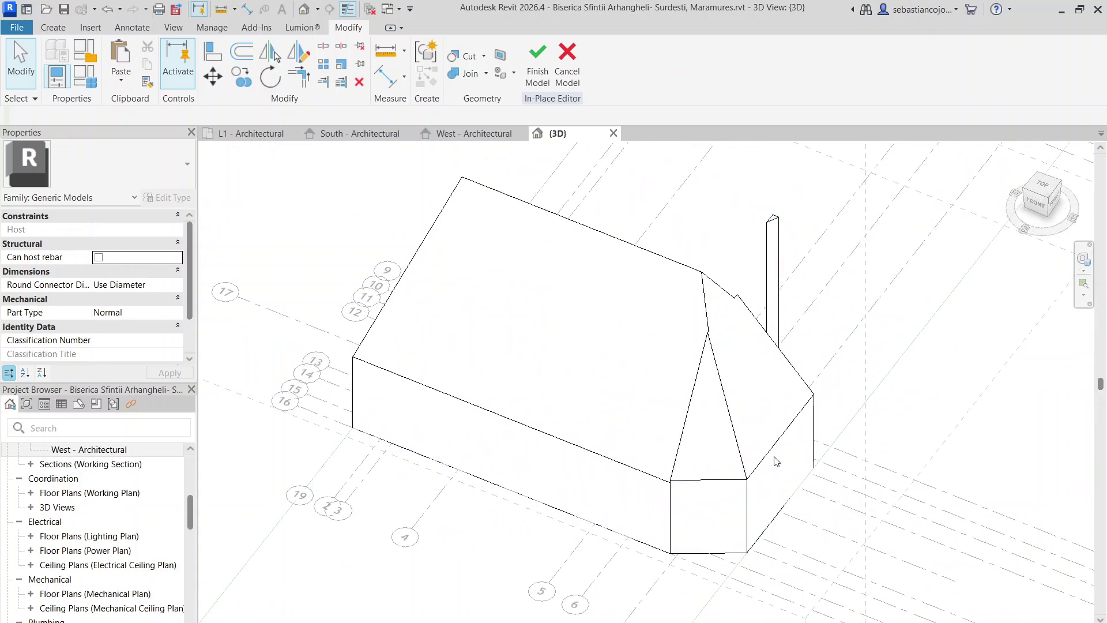
left_click(773, 464)
scroll(798, 408, "up", 1)
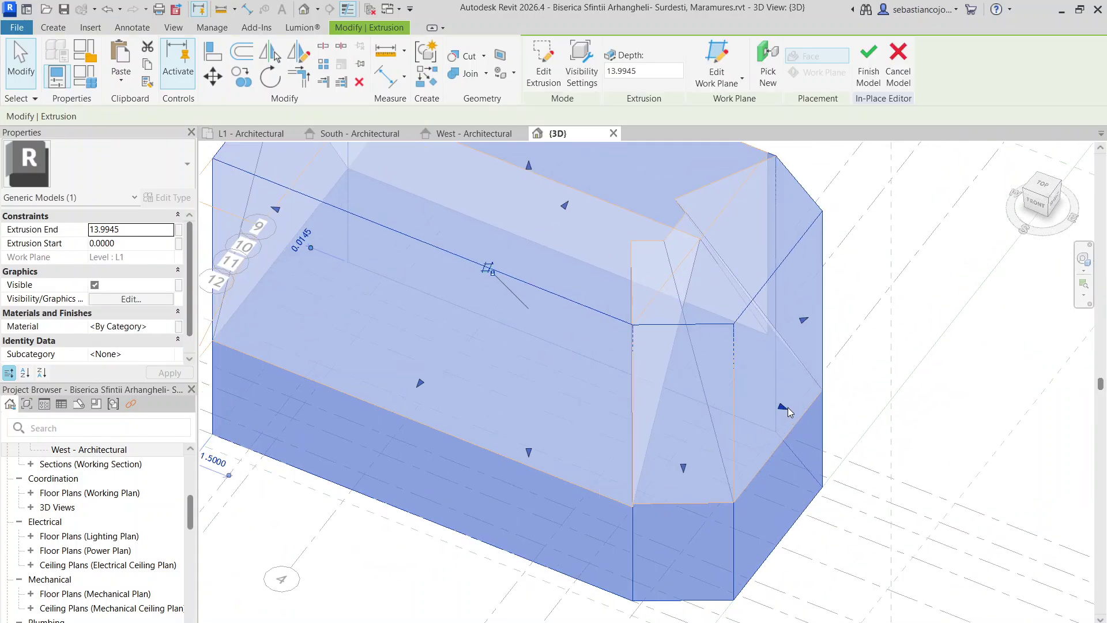
left_click_drag(783, 407, 805, 421)
left_click(846, 547)
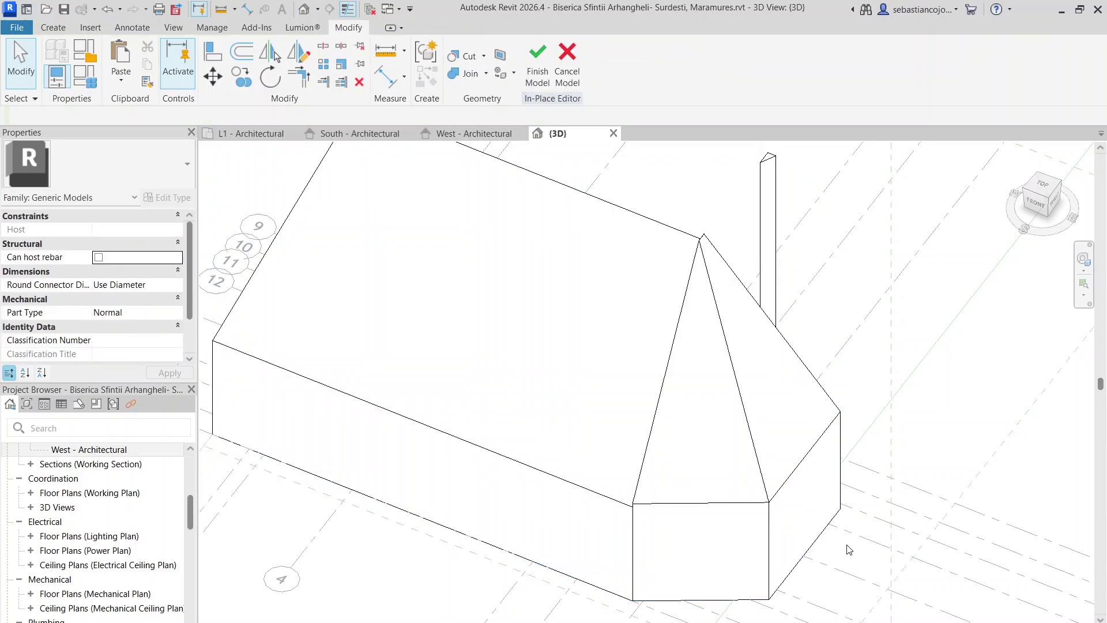
- Stretch the north void extrusion eastward toward the chamfered end, to a depth of 17.5
scroll(761, 335, "down", 3)
mouse_move(754, 370)
middle_mouse_down("shift")
mouse_move(455, 287)
mouse_move(615, 408)
mouse_move(766, 378)
middle_mouse_up("shift")
middle_click_drag(791, 469, 631, 440, "shift")
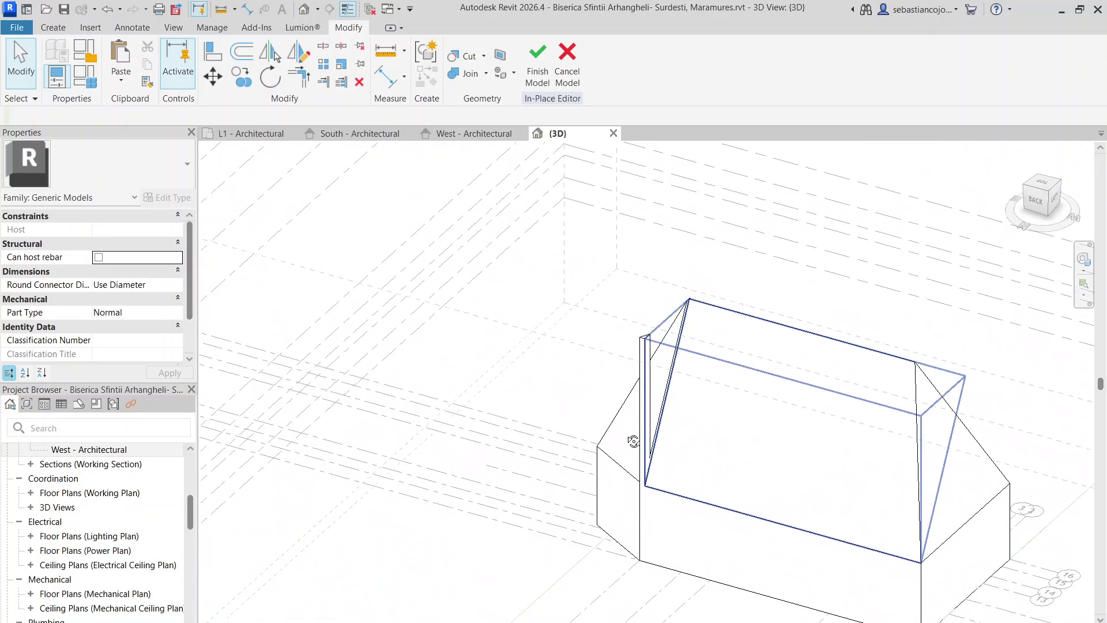
left_click(648, 408)
scroll(648, 408, "up", 1)
left_click_drag(646, 385, 637, 385)
left_click(680, 436)
scroll(684, 422, "down", 2)
scroll(664, 408, "up", 1)
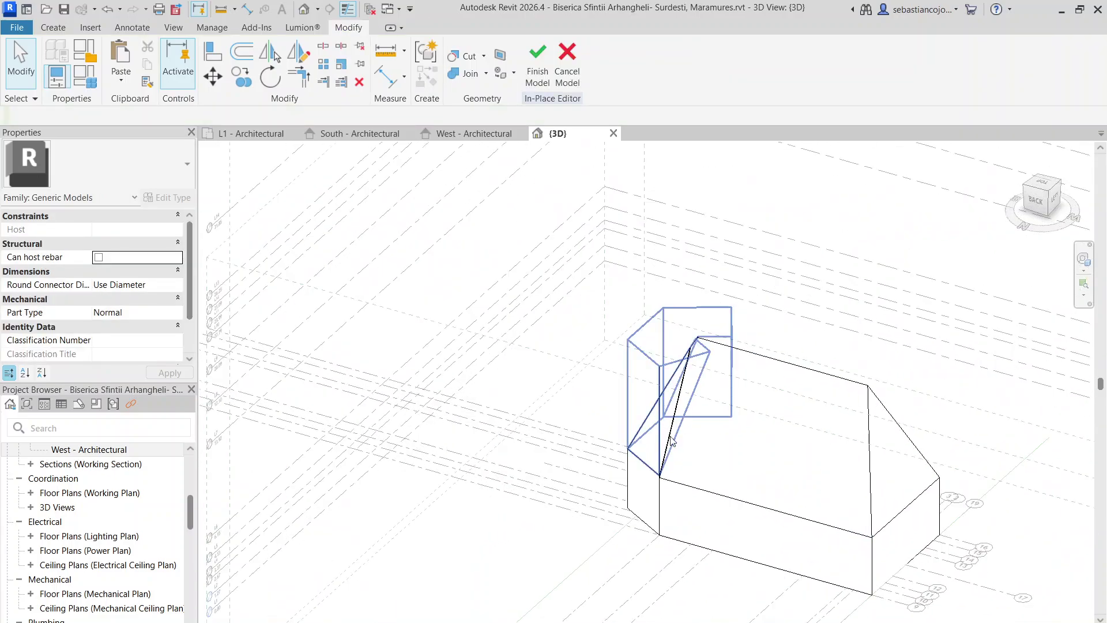
- Push the north void extrusion's east end slightly farther east at the corner where the chamfer begins
scroll(672, 439, "up", 3)
middle_click_drag(703, 399, 831, 490, "shift")
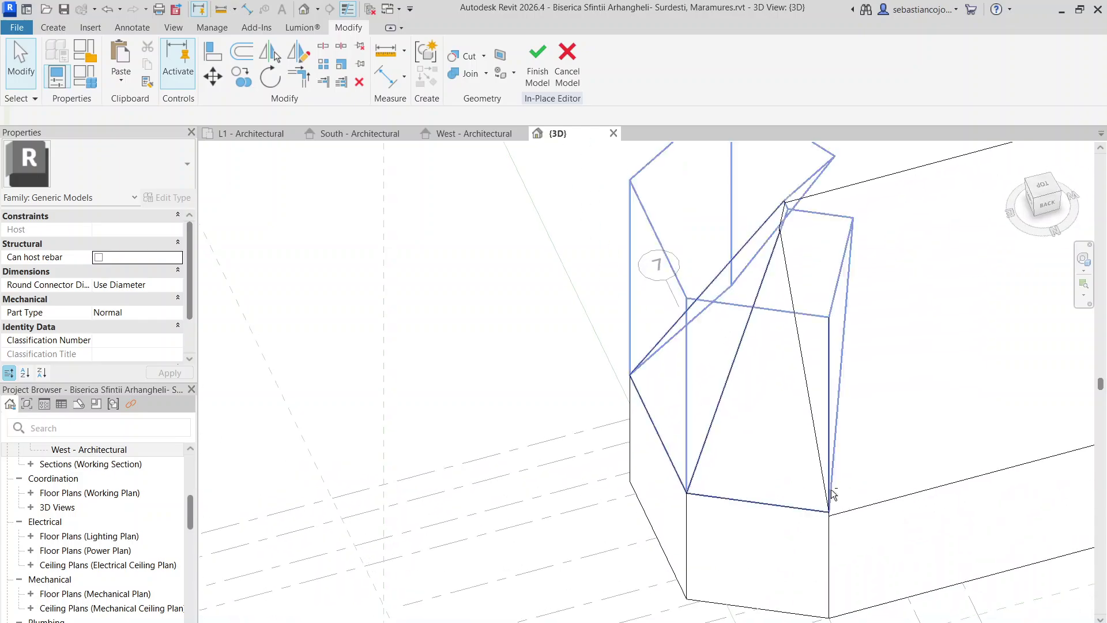
scroll(749, 452, "up", 4)
left_click(725, 384)
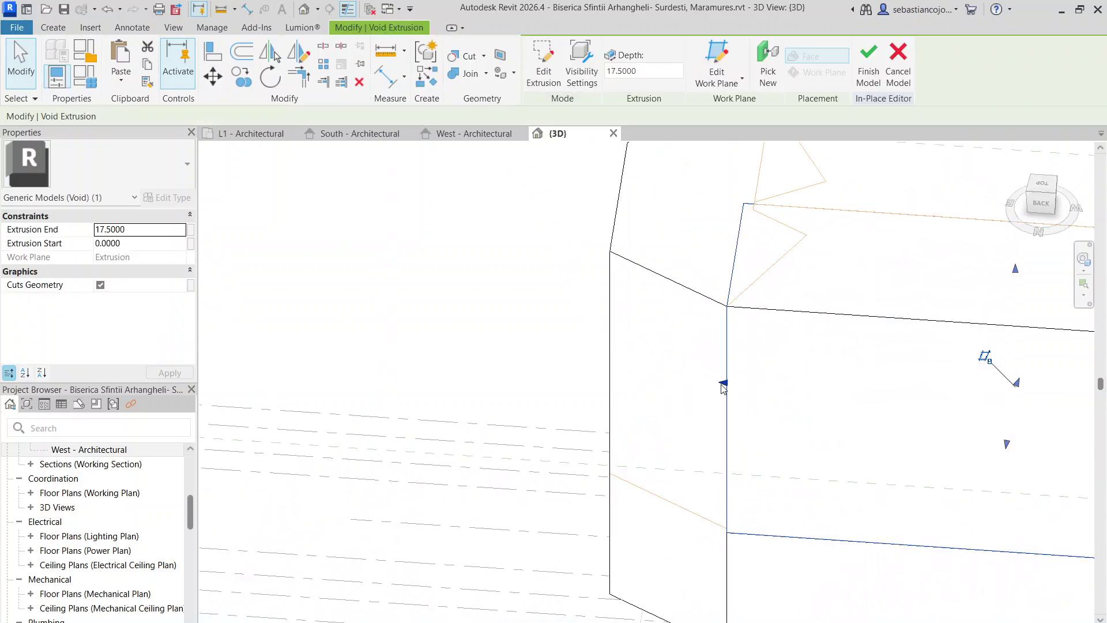
left_click_drag(722, 384, 714, 383)
left_click(758, 413)
scroll(758, 414, "down", 5)
middle_click_drag(763, 422, 801, 399, "shift")
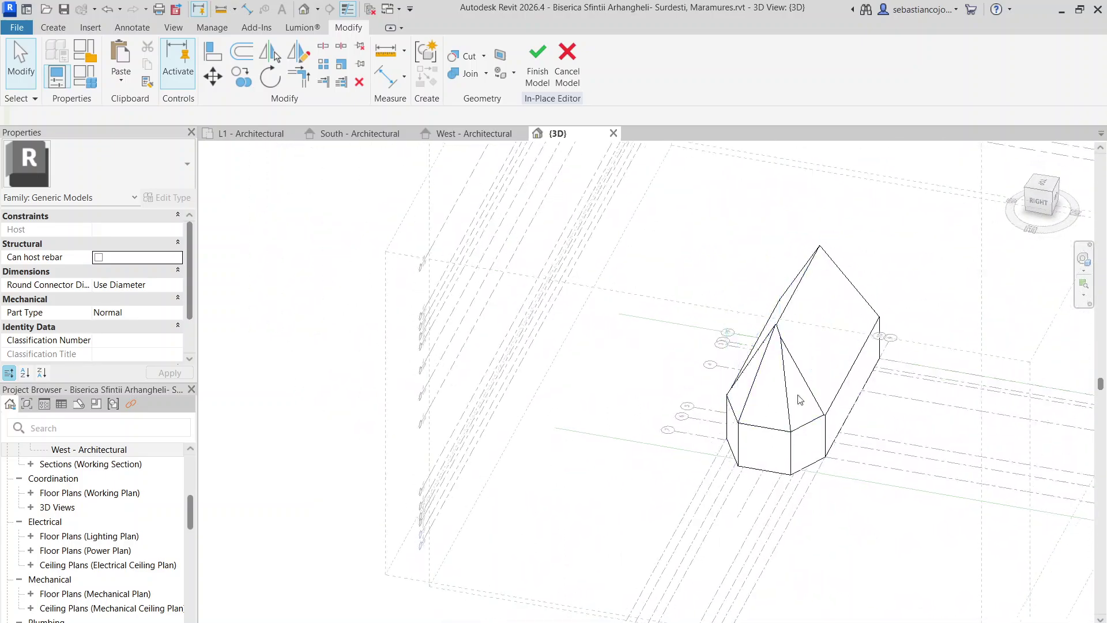
- Examine the chamfered east end and the roof slopes of the model from several sides in 3D
scroll(798, 395, "up", 3)
left_click(780, 399)
scroll(803, 342, "down", 6)
left_click(734, 384)
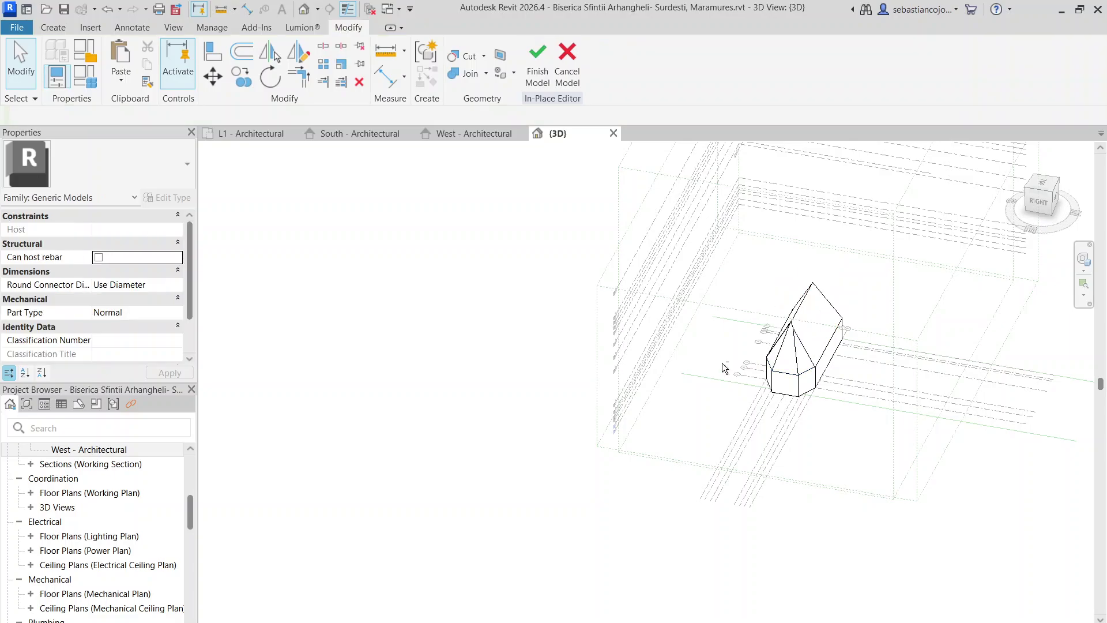
middle_click_drag(723, 364, 854, 353, "shift")
scroll(769, 370, "up", 4)
middle_click_drag(770, 367, 784, 318, "shift")
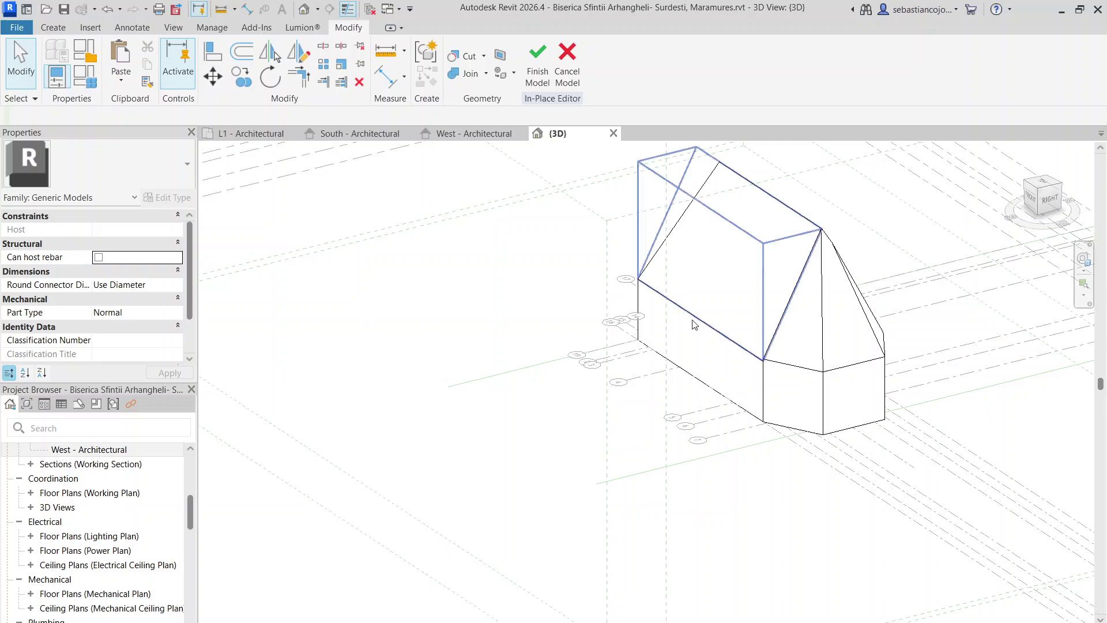
- Compare the model with the drawing in the South elevation and inspect the void edges around the ridge's east end
left_click(372, 134)
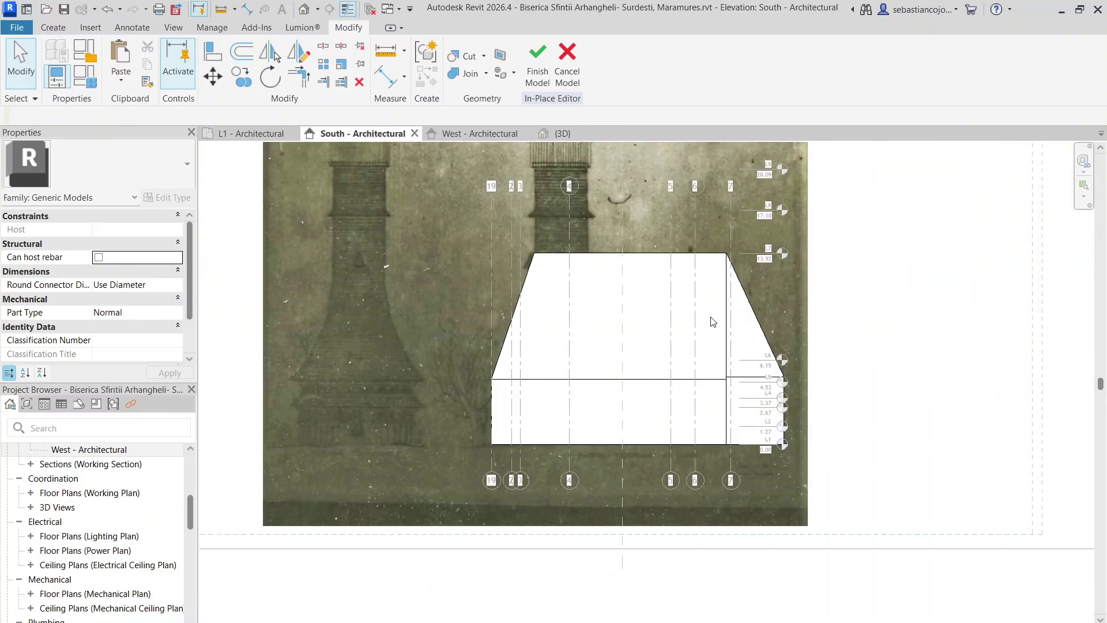
left_click(728, 266)
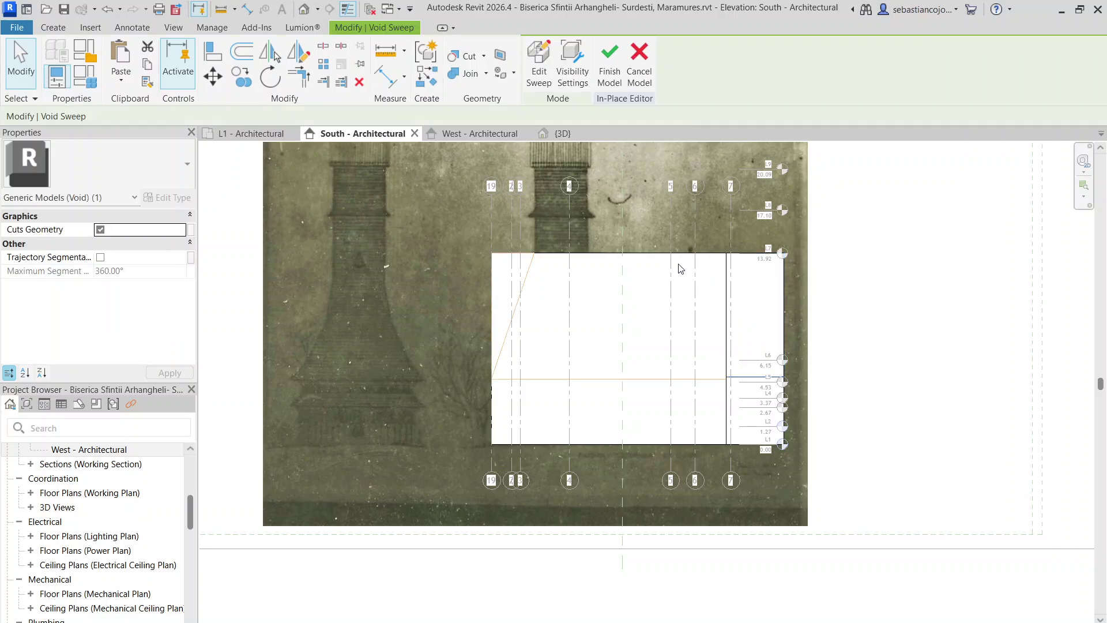
key("Escape")
left_click(618, 261)
key("Escape")
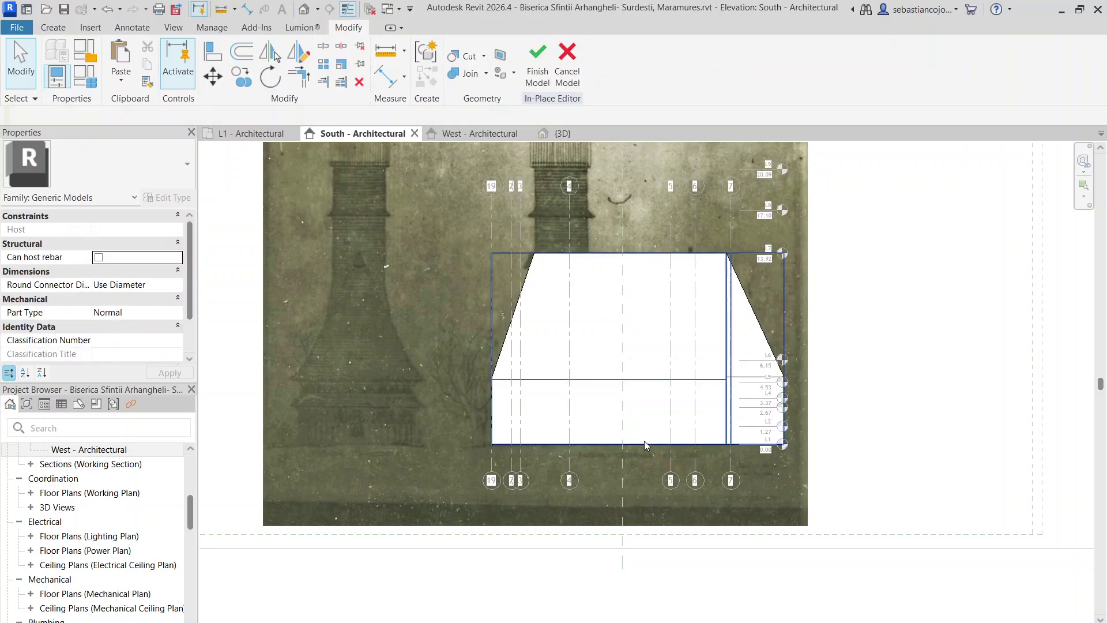
left_click(644, 442)
scroll(714, 292, "up", 5)
key("Escape")
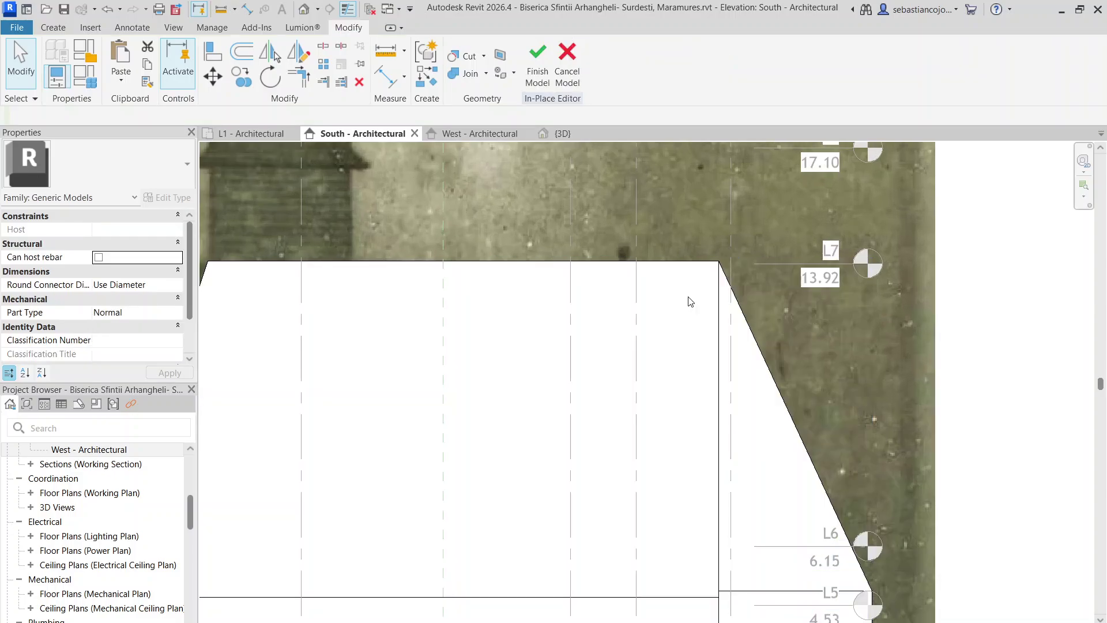
left_click(697, 270)
key("Escape")
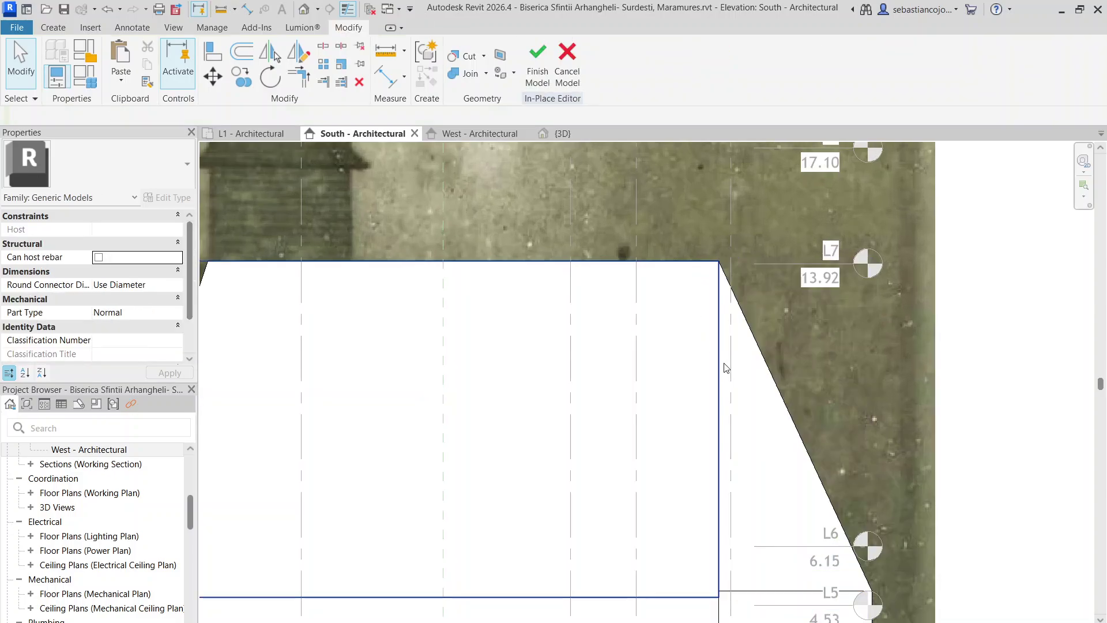
- Check the void edges near the ridge's east end and finish editing the in-place church model
left_click(717, 350)
key("Escape")
scroll(717, 348, "down", 5)
scroll(720, 346, "up", 4)
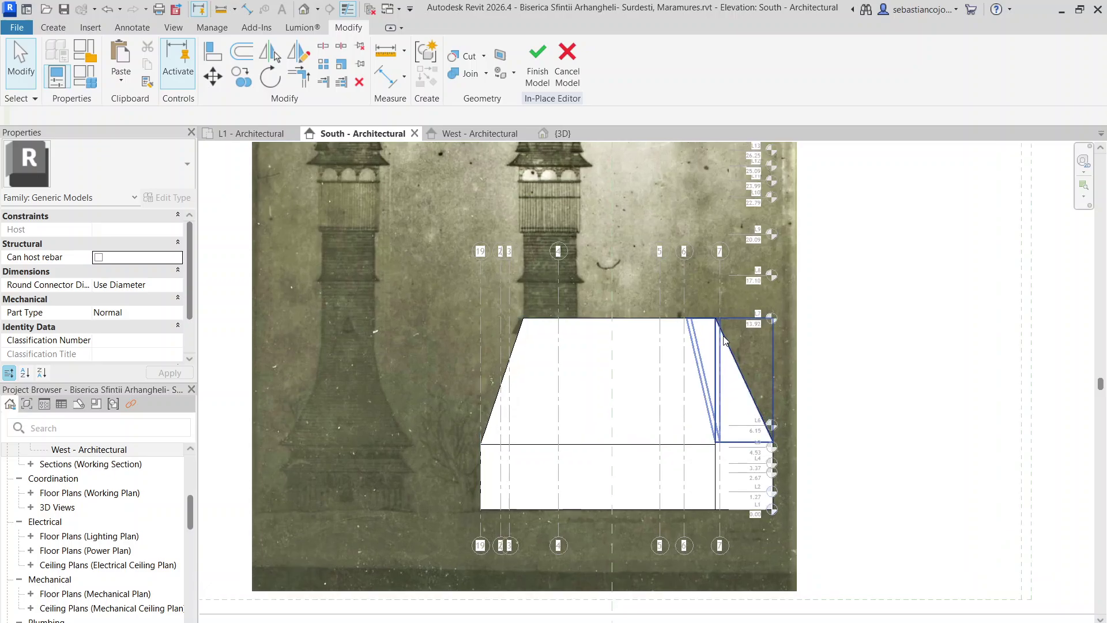
left_click(724, 340)
key("Escape")
left_click(668, 312)
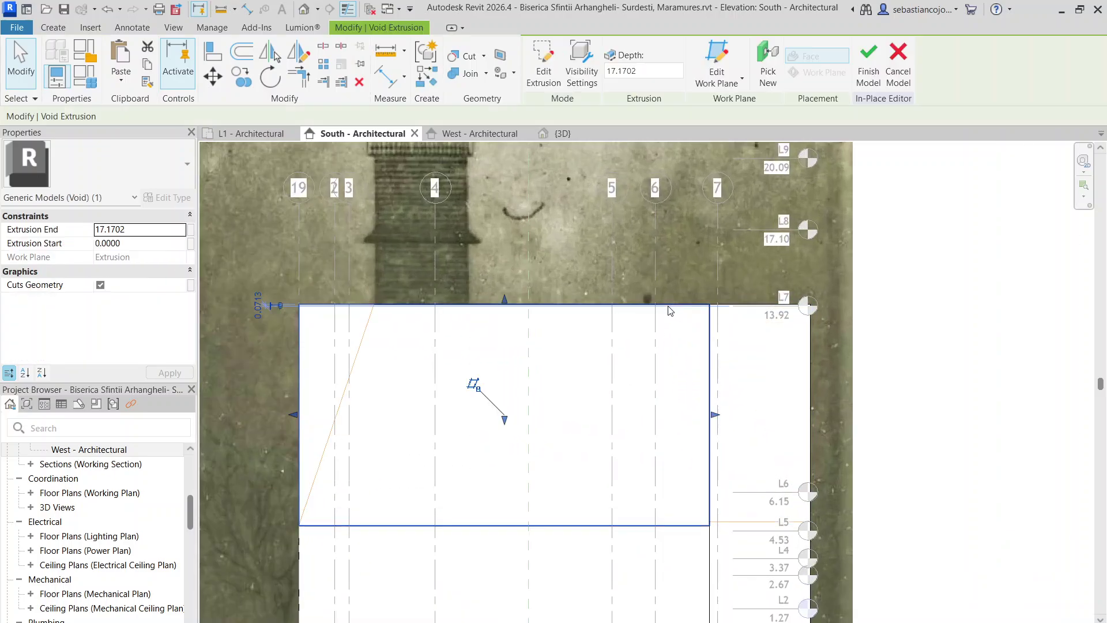
key("Escape")
left_click(542, 68)
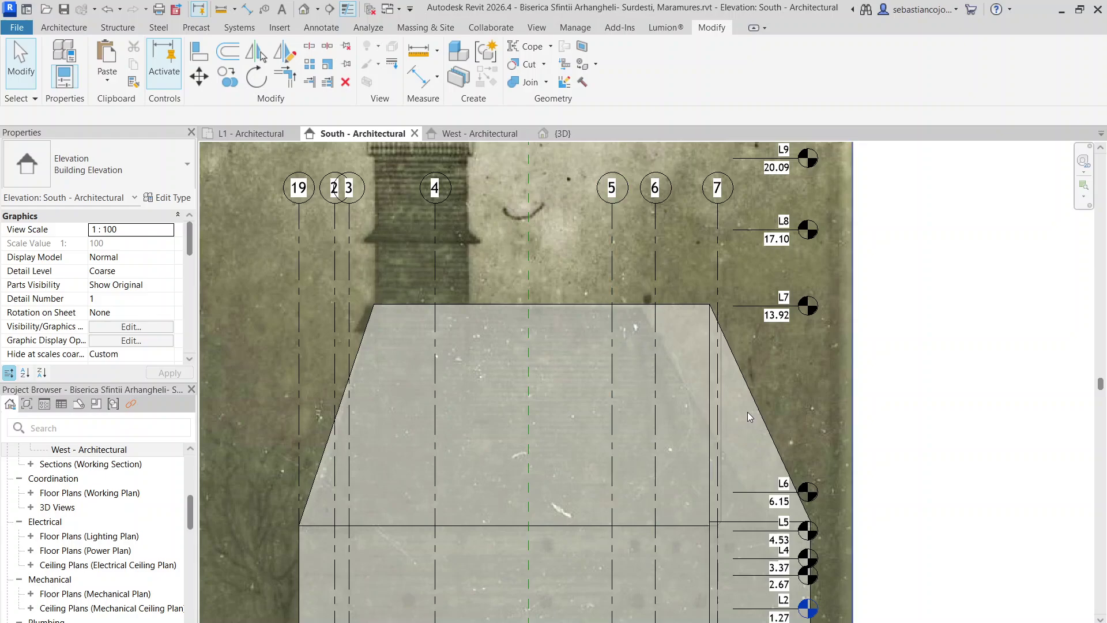
- Select the finished church model and compare its roof outline with the drawing in the South elevation
left_click(734, 368)
scroll(734, 368, "down", 4)
scroll(731, 437, "up", 1)
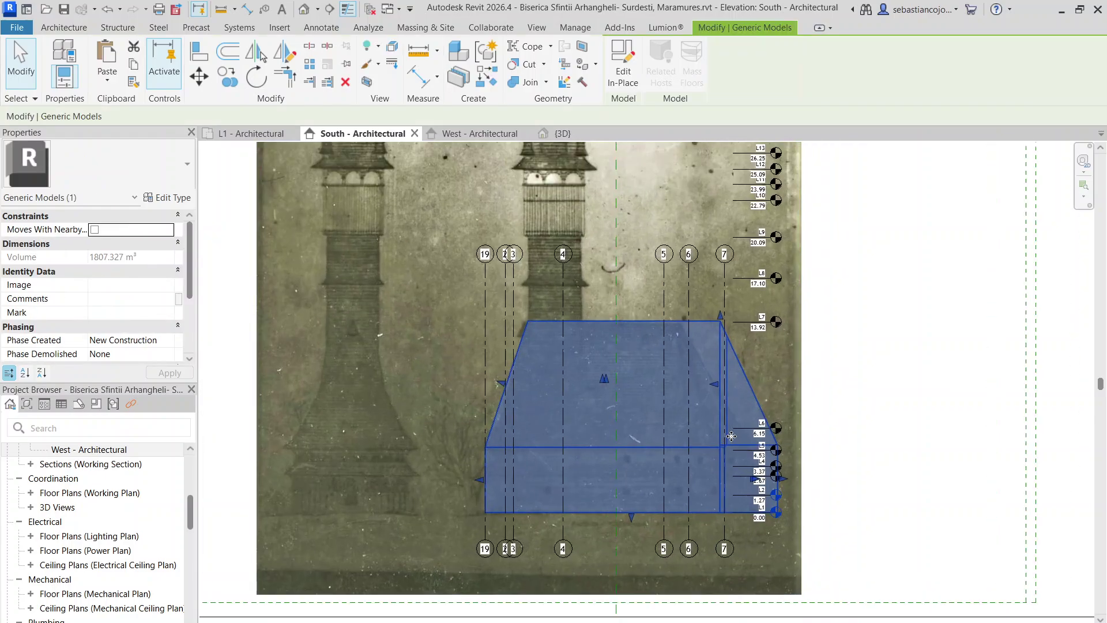
scroll(731, 437, "up", 1)
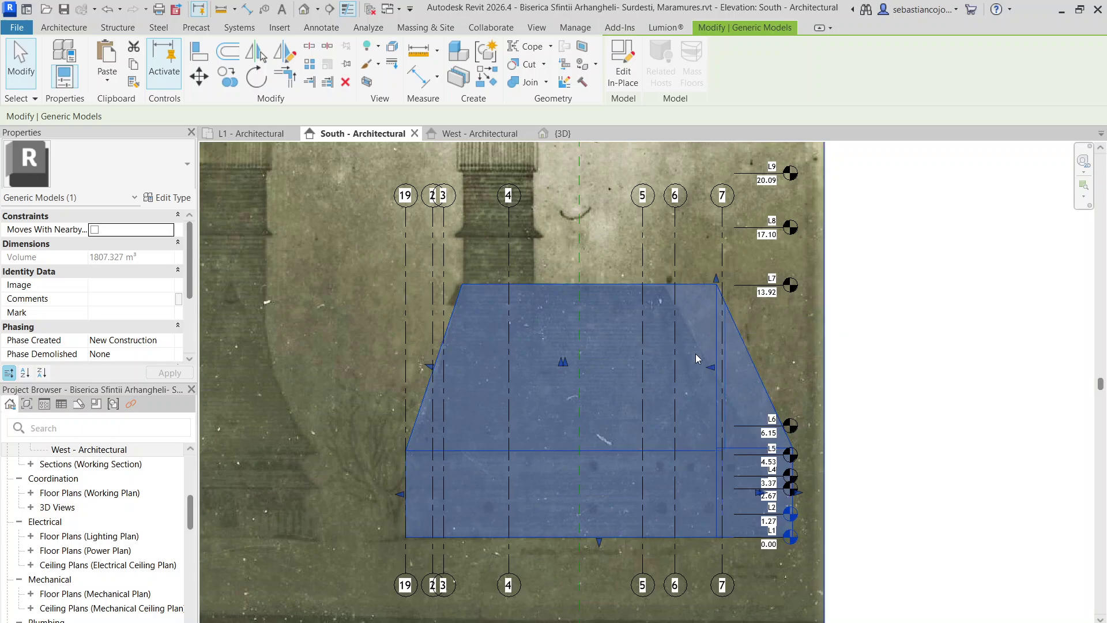
scroll(676, 375, "down", 4)
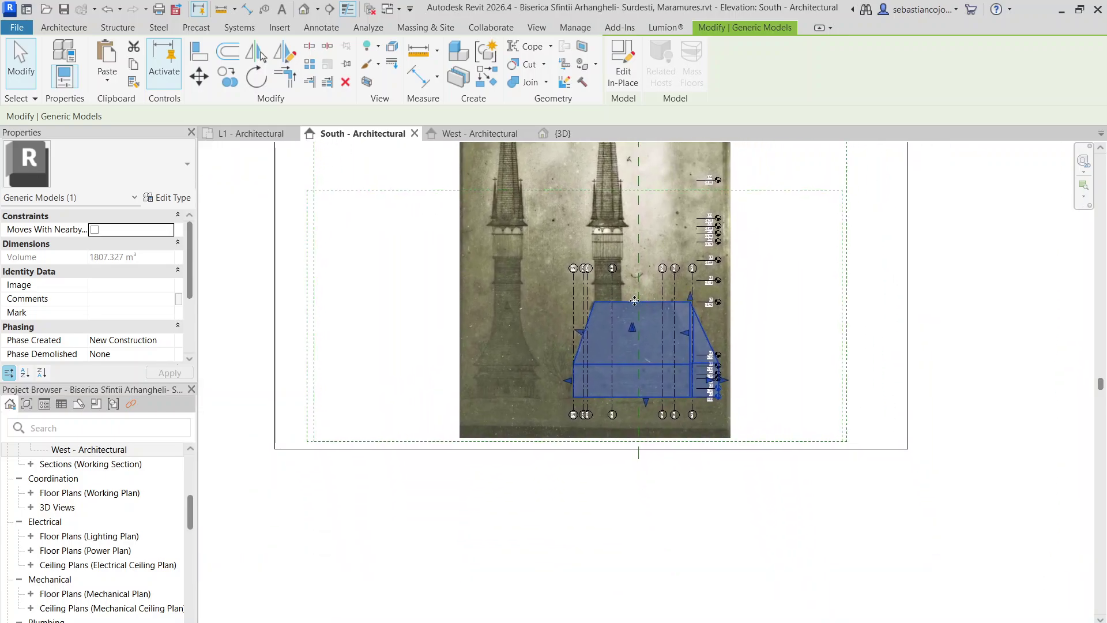
- Examine the selected church model in 3D, focusing on the roof slope edges where the chamfered east end begins
left_click(562, 134)
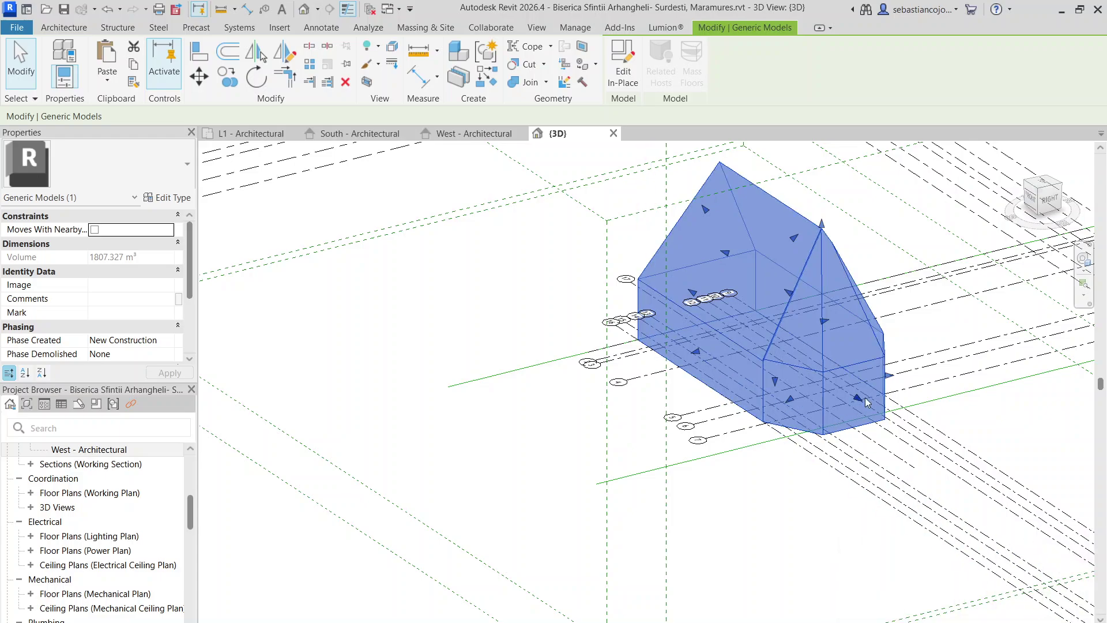
middle_click_drag(819, 491, 709, 603)
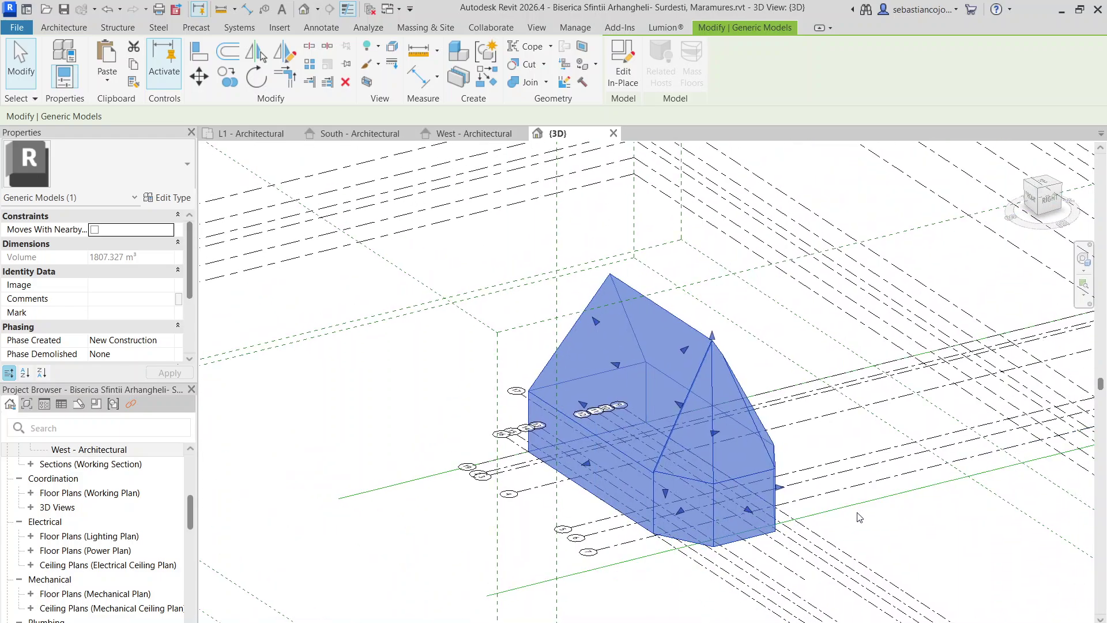
middle_click_drag(859, 518, 846, 502)
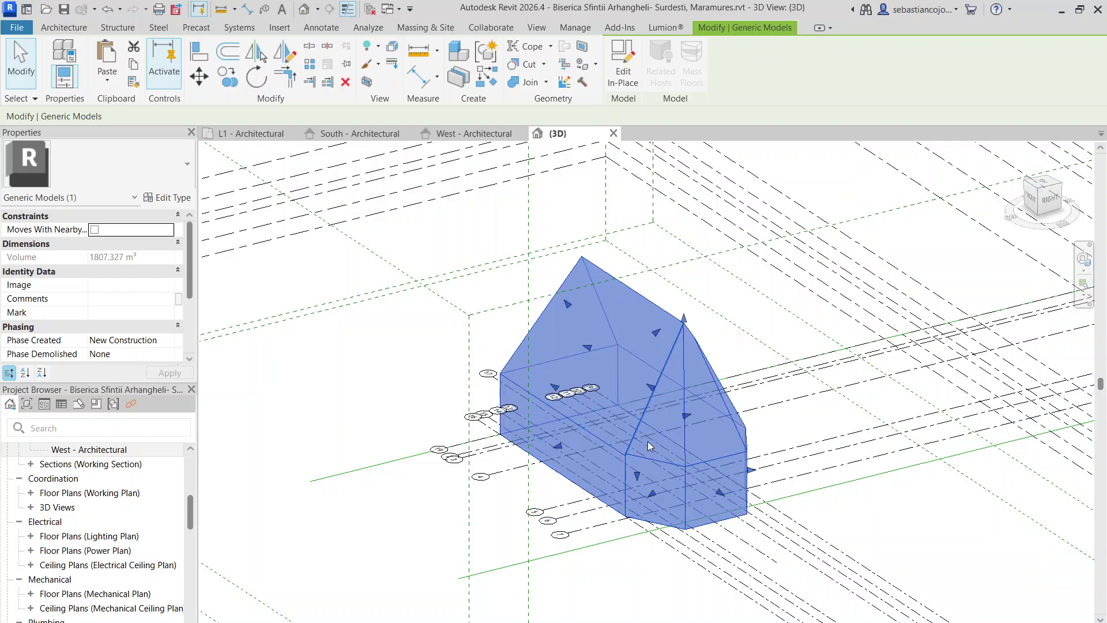
scroll(648, 441, "up", 3)
middle_click_drag(540, 371, 593, 416, "shift")
scroll(551, 449, "up", 5)
scroll(574, 399, "down", 4)
scroll(651, 406, "up", 4)
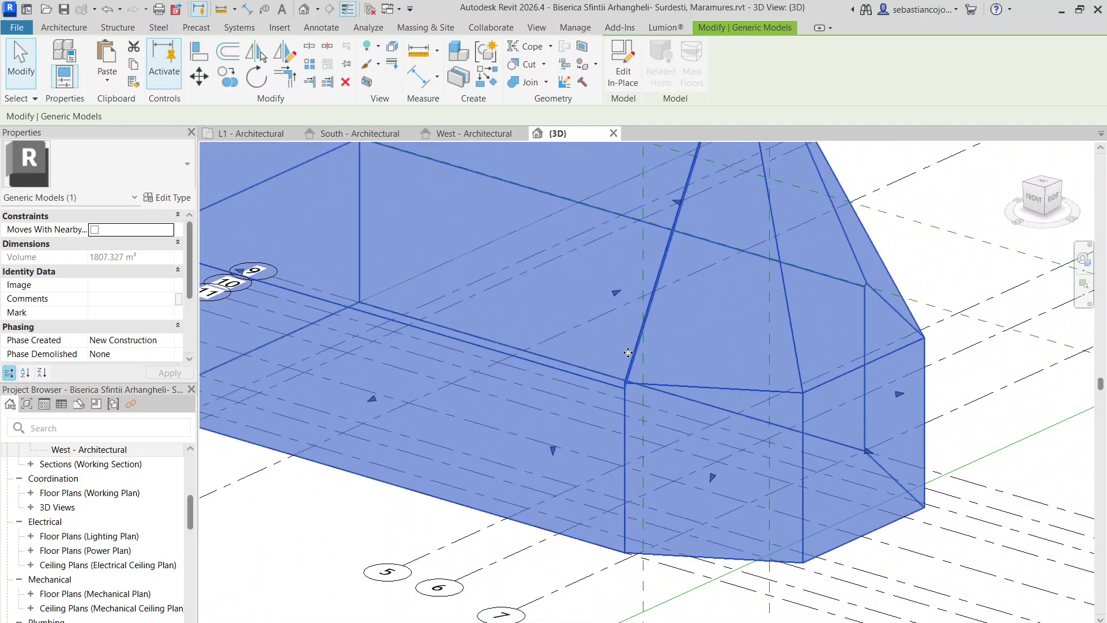
scroll(624, 392, "down", 4)
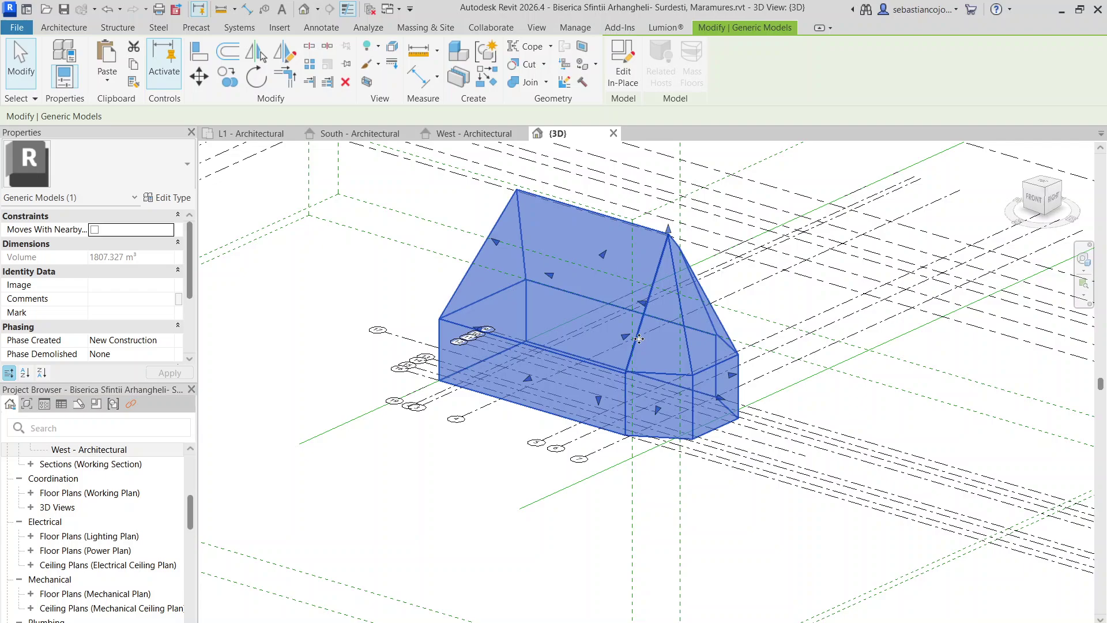